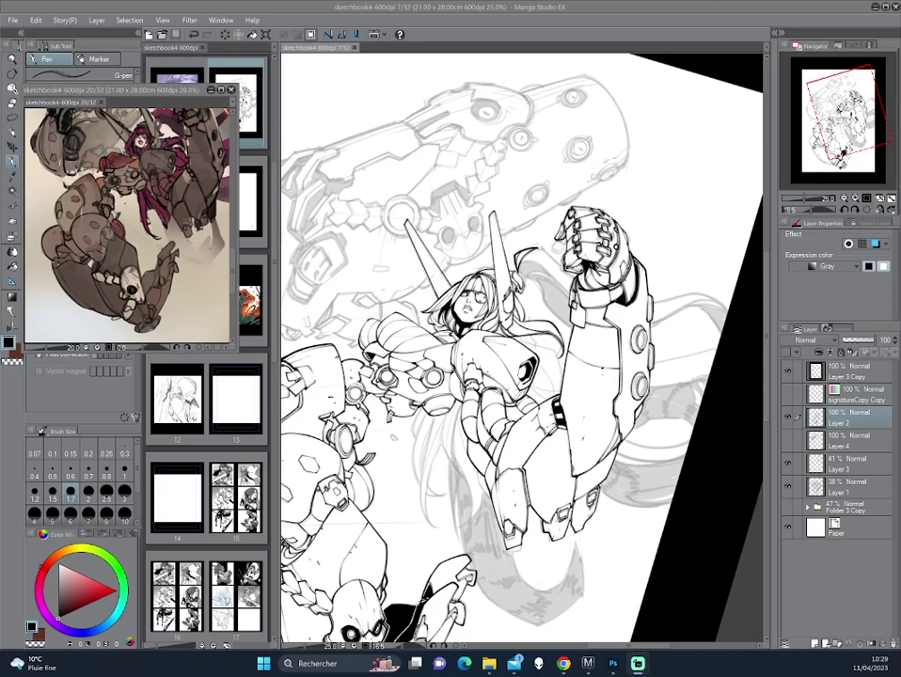
- Toggle the ink lines' visibility and check the tablet settings in Preferences, leaving them unchanged
click(788, 420)
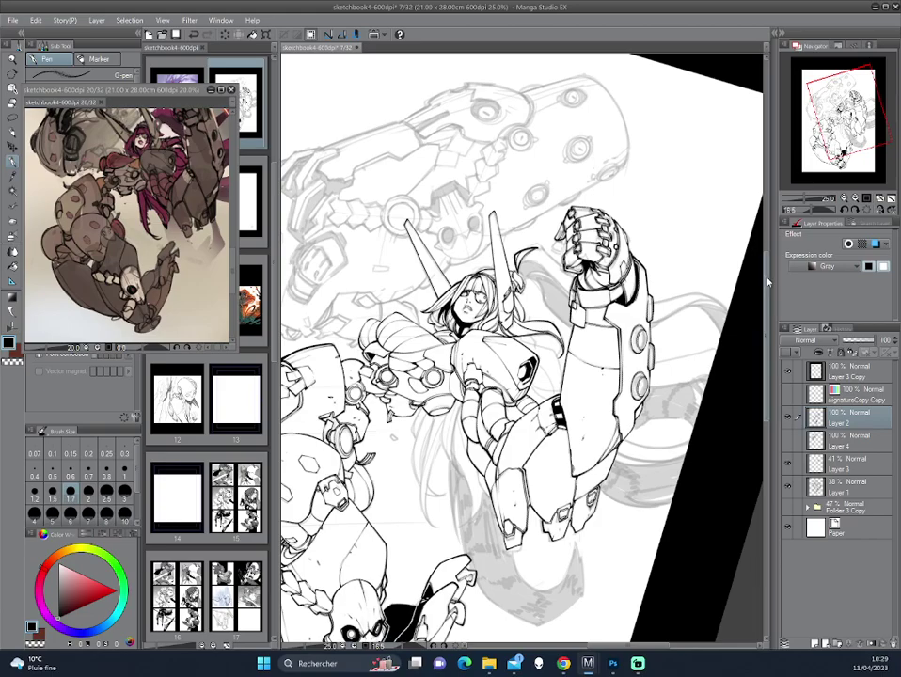
drag(522, 348, 497, 250)
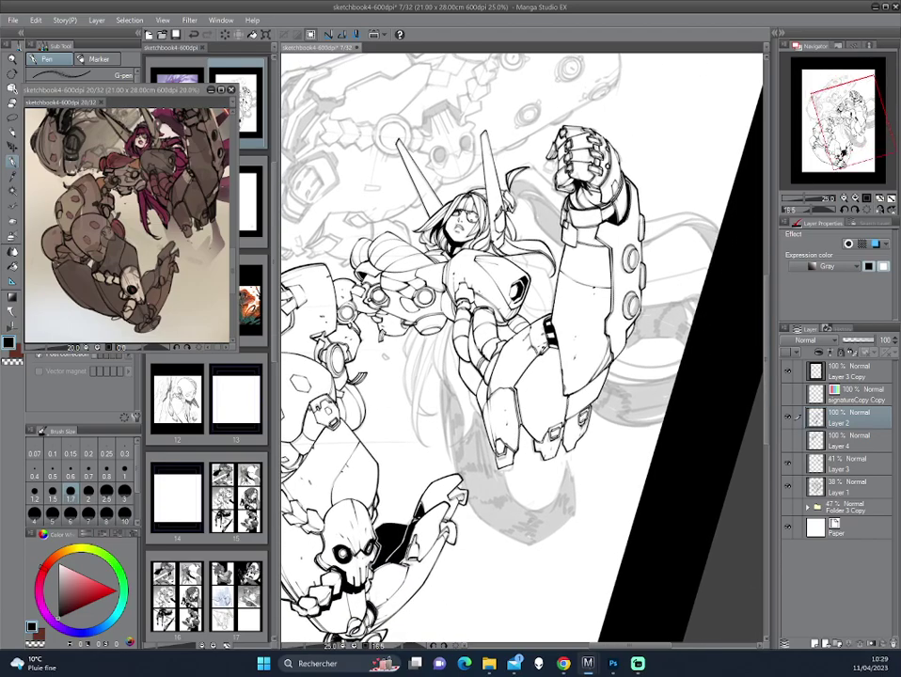
click(14, 20)
click(42, 201)
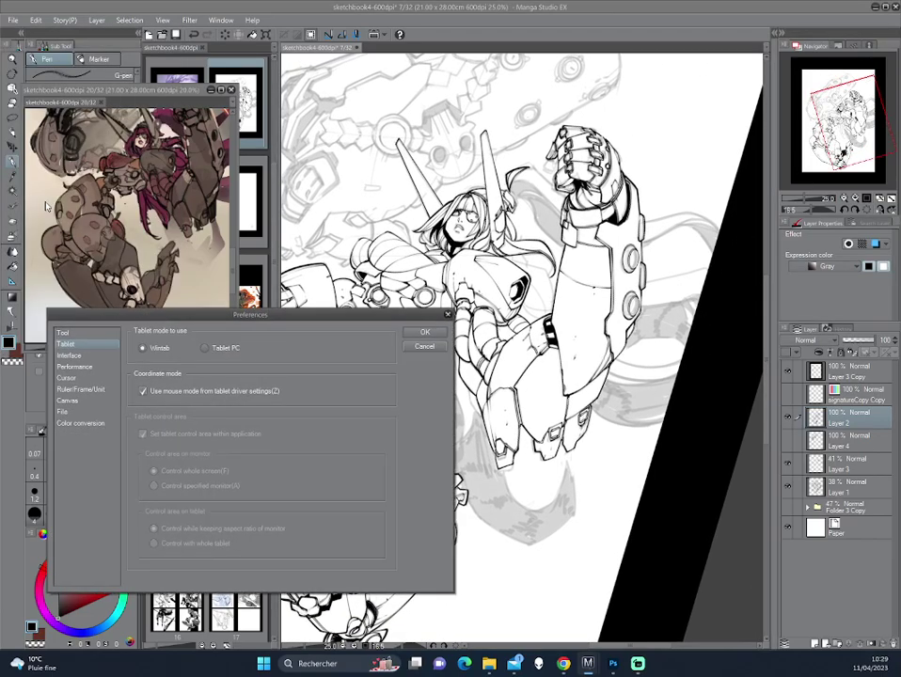
click(433, 343)
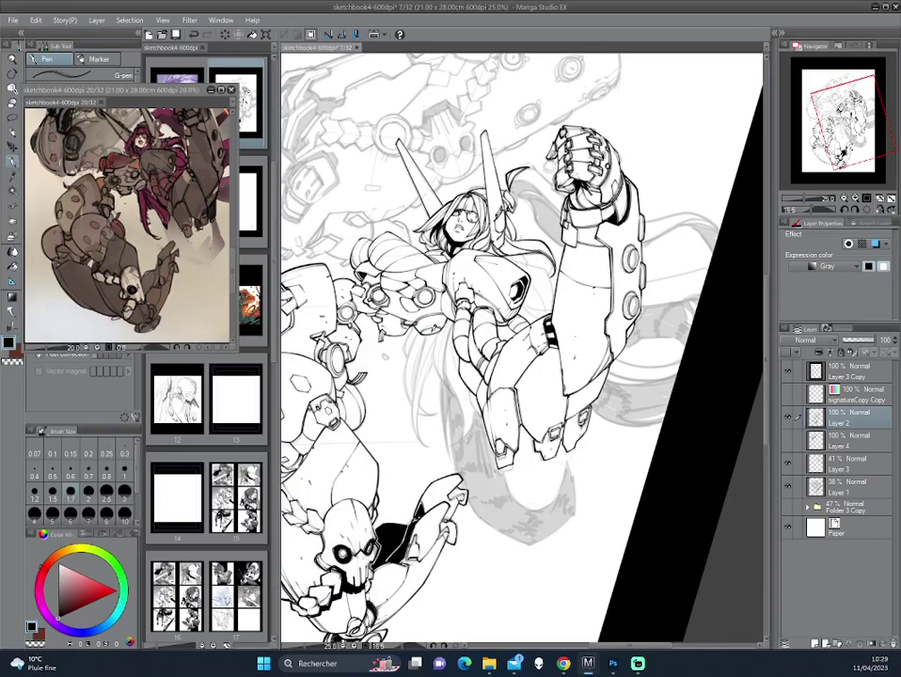
- Zoom to the girl's torso and ink hair strands plus a small mark on the cylindrical armor
scroll(475, 193, up, 1)
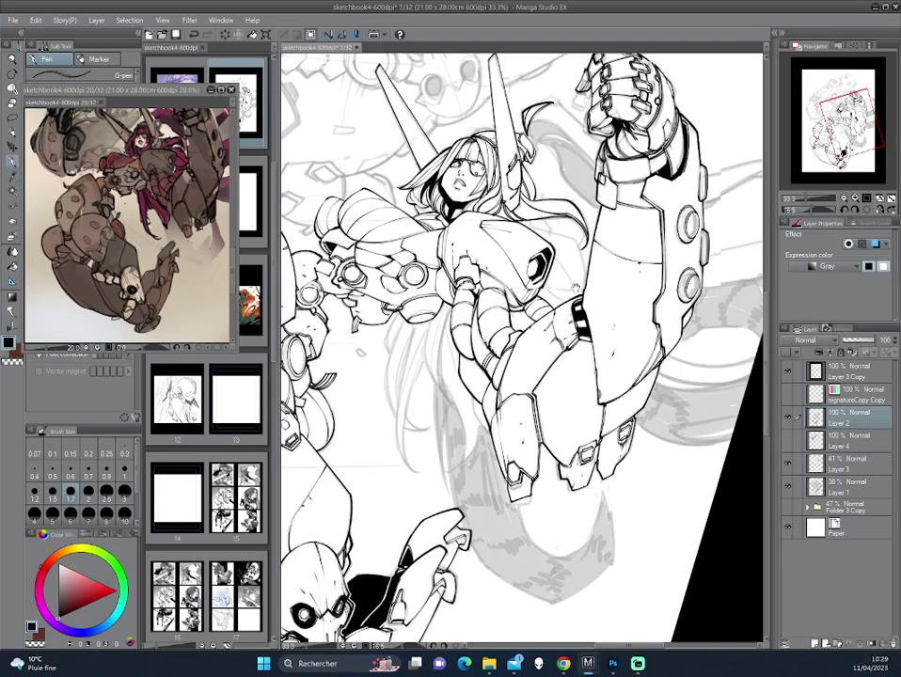
scroll(390, 398, up, 1)
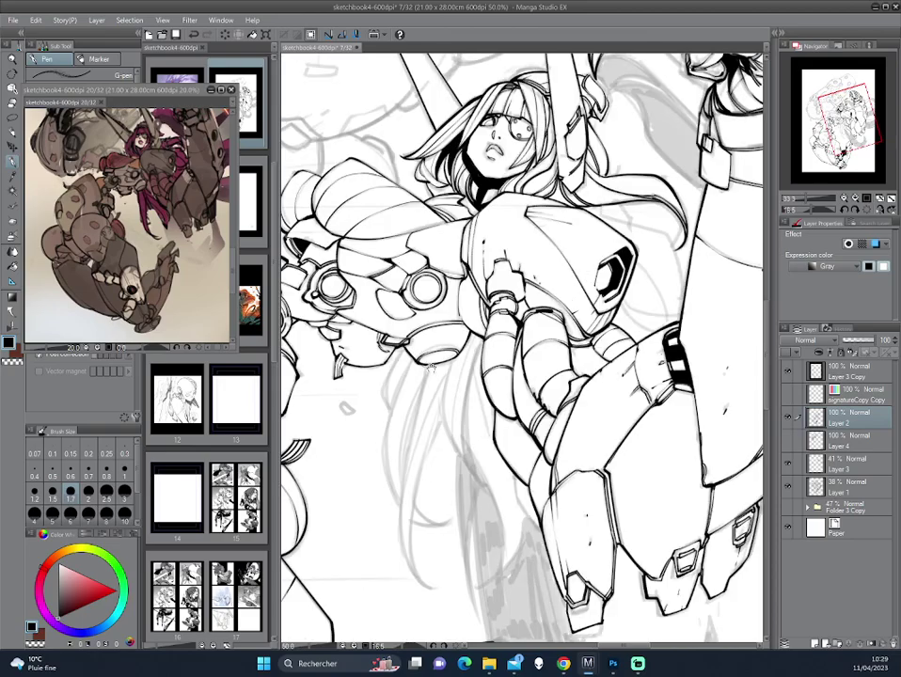
drag(389, 398, 406, 372)
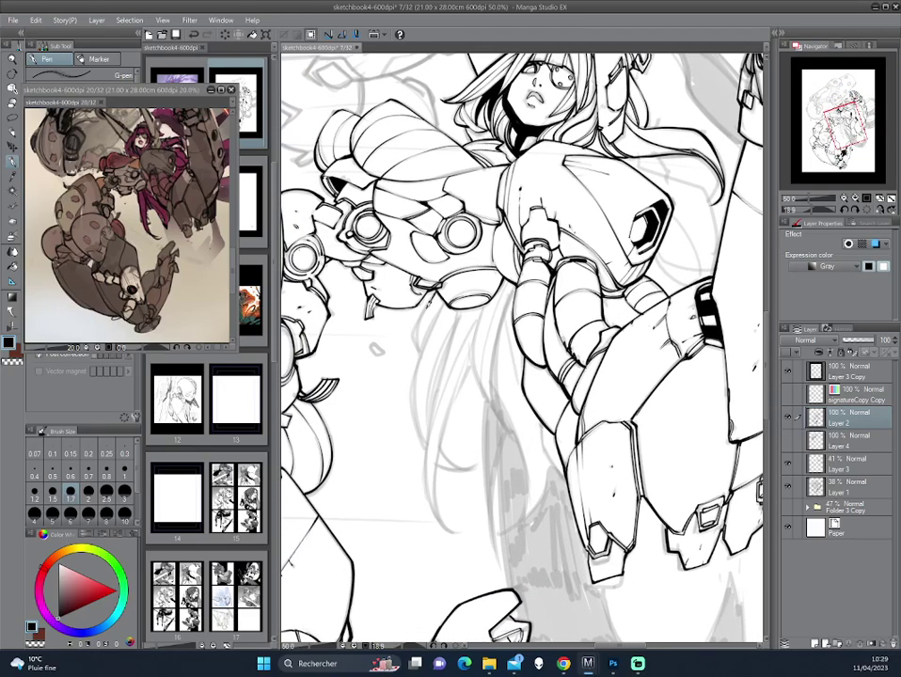
key(asciicircum)
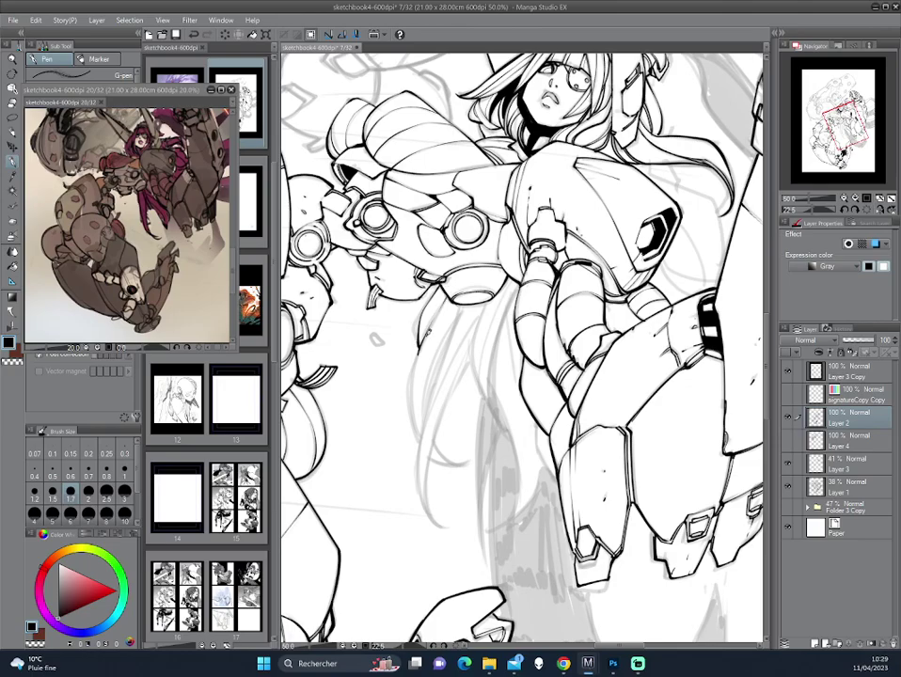
drag(414, 375, 423, 438)
key(asciicircum)
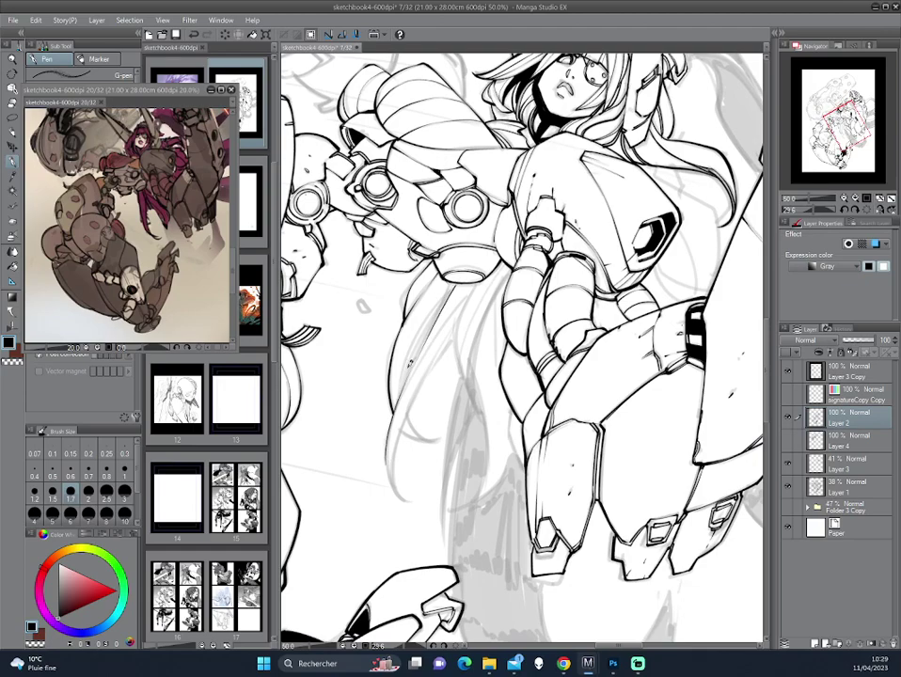
drag(463, 275, 466, 277)
drag(399, 489, 403, 433)
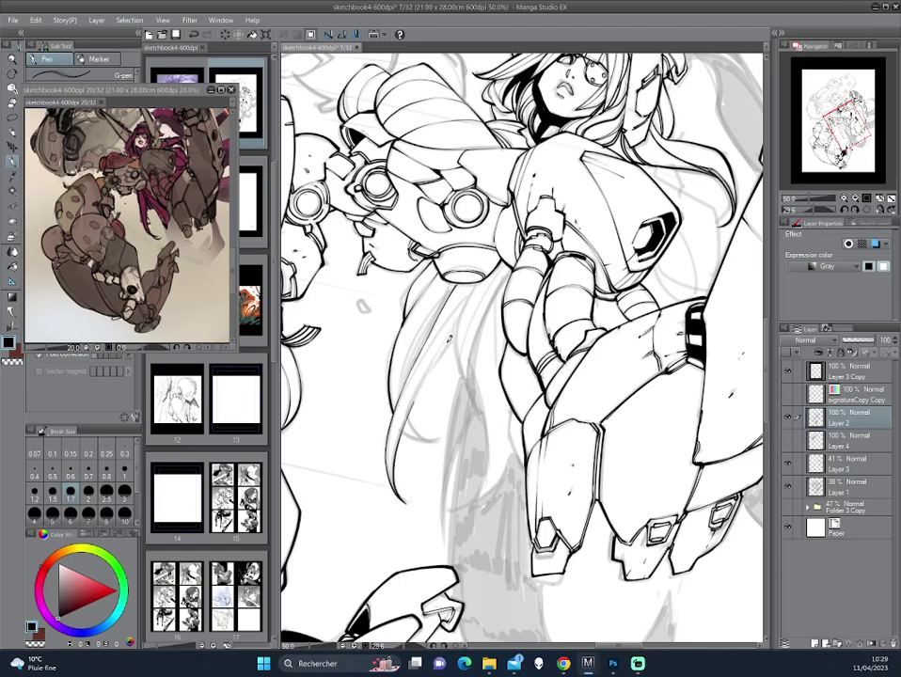
drag(435, 354, 408, 399)
- Rotate the canvas clockwise and ink four more flowing strands down the girl's hair
drag(334, 237, 390, 211)
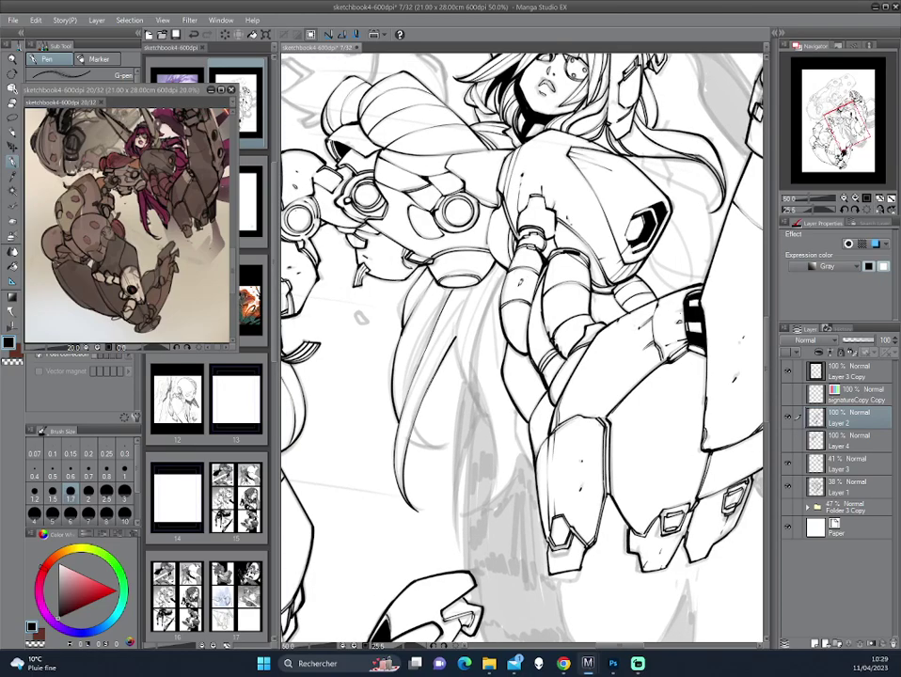
key(asciicircum)
key(asciicircum)
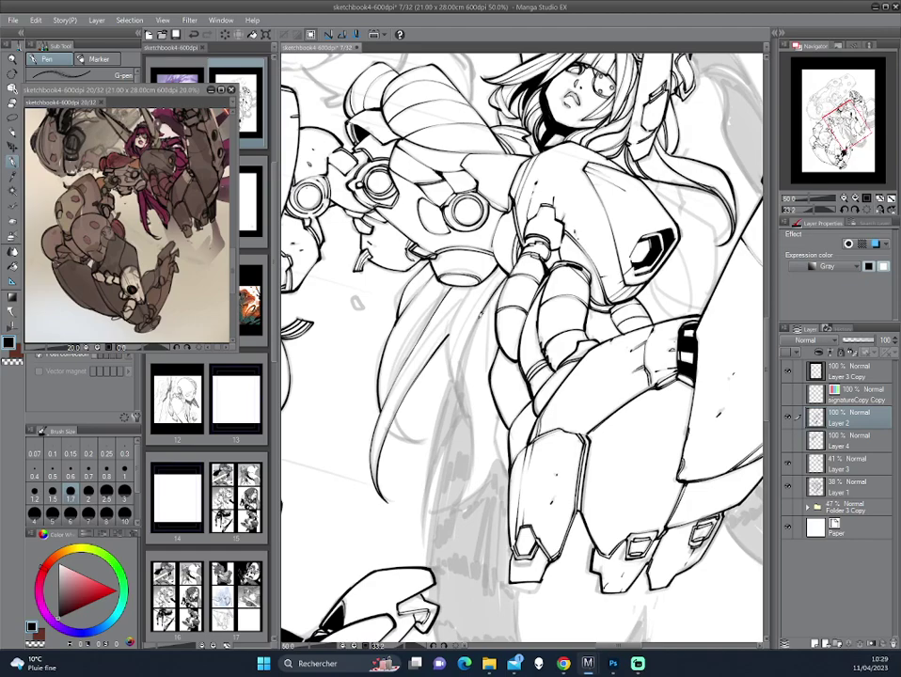
drag(460, 353, 467, 425)
key(asciicircum)
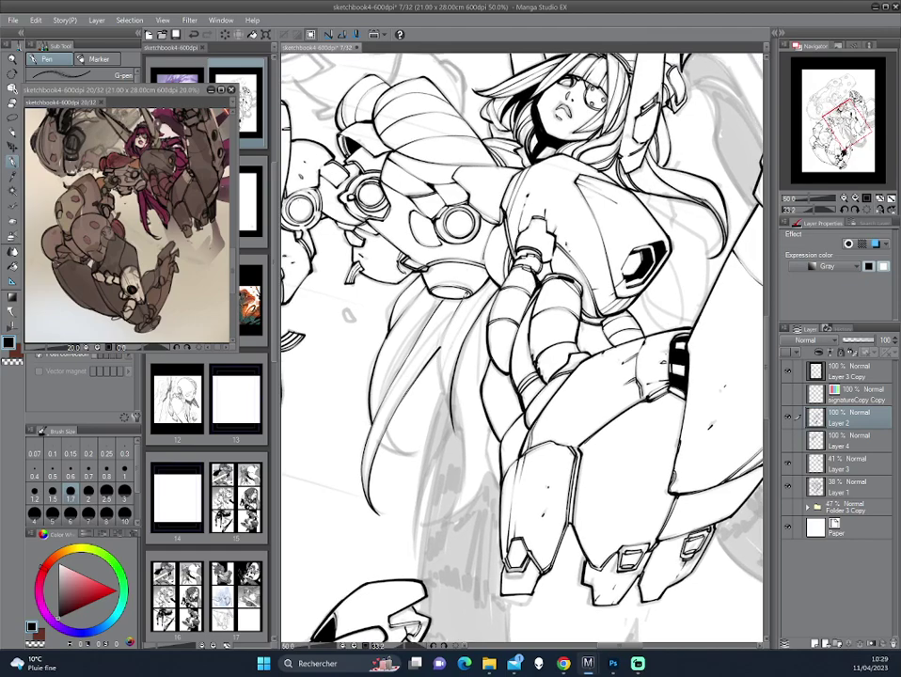
drag(442, 358, 452, 426)
drag(440, 346, 446, 390)
drag(461, 309, 450, 390)
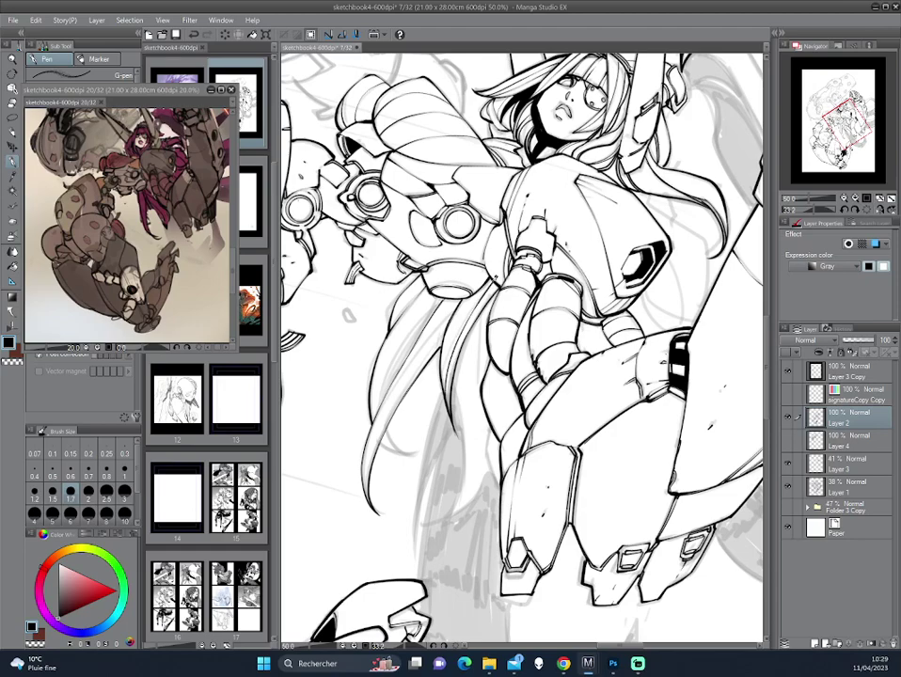
scroll(483, 431, down, 3)
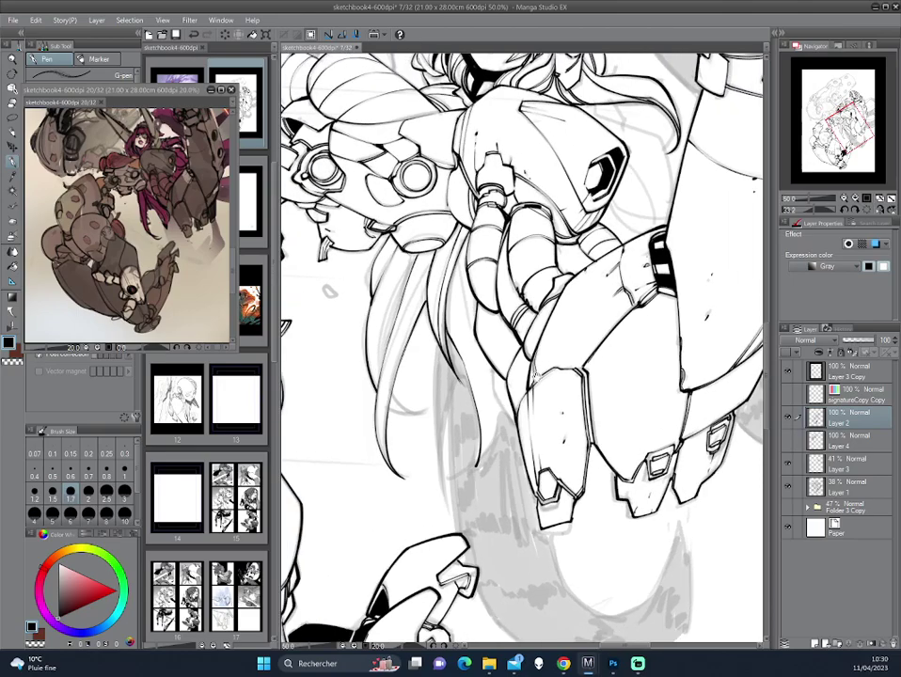
drag(455, 454, 546, 308)
scroll(557, 280, down, 1)
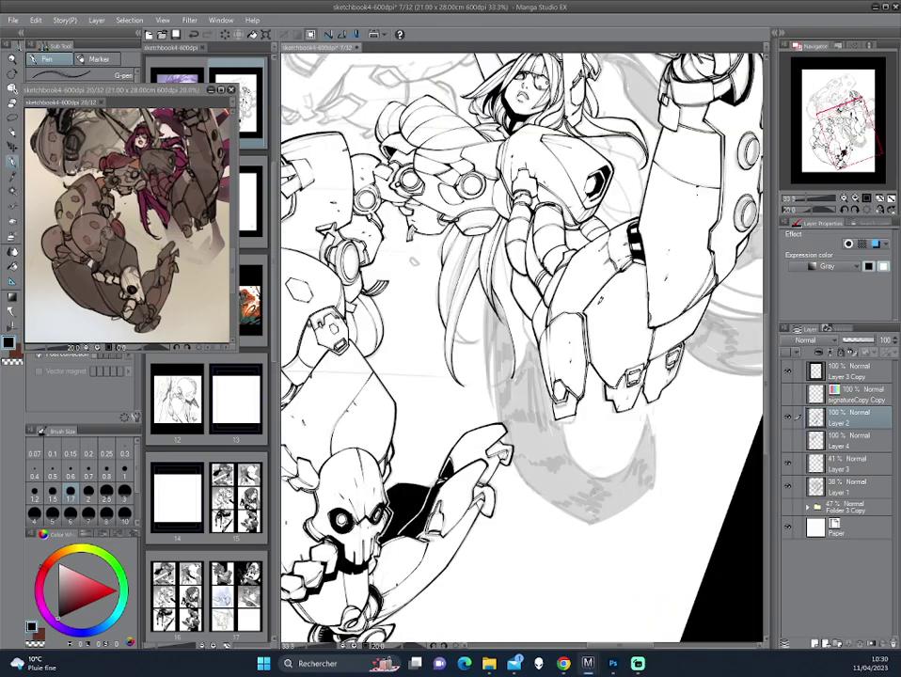
scroll(447, 247, down, 1)
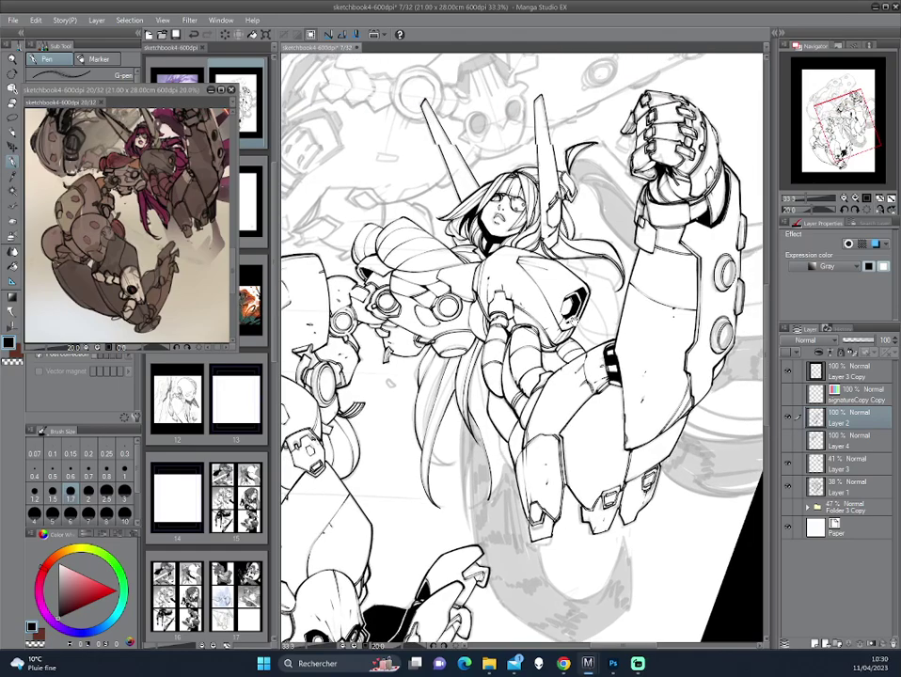
drag(433, 182, 415, 271)
drag(618, 402, 583, 339)
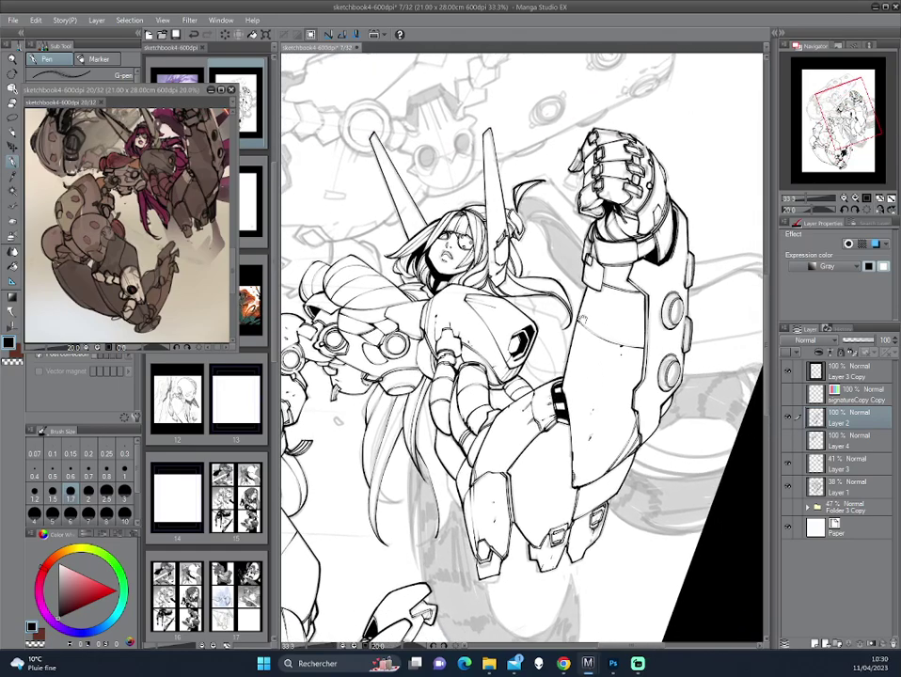
scroll(602, 395, up, 1)
drag(603, 395, 511, 320)
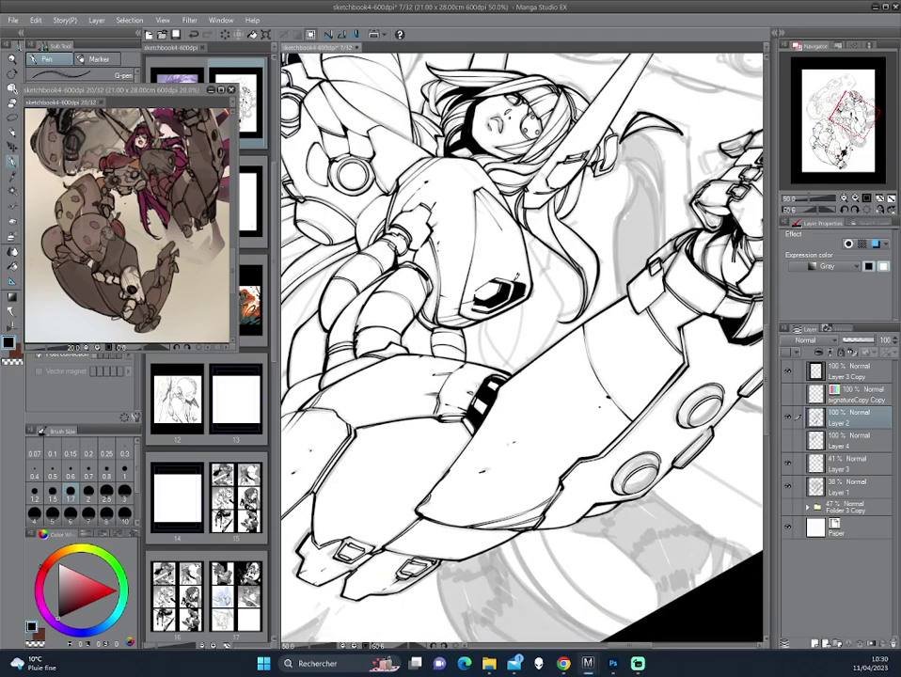
drag(391, 226, 442, 282)
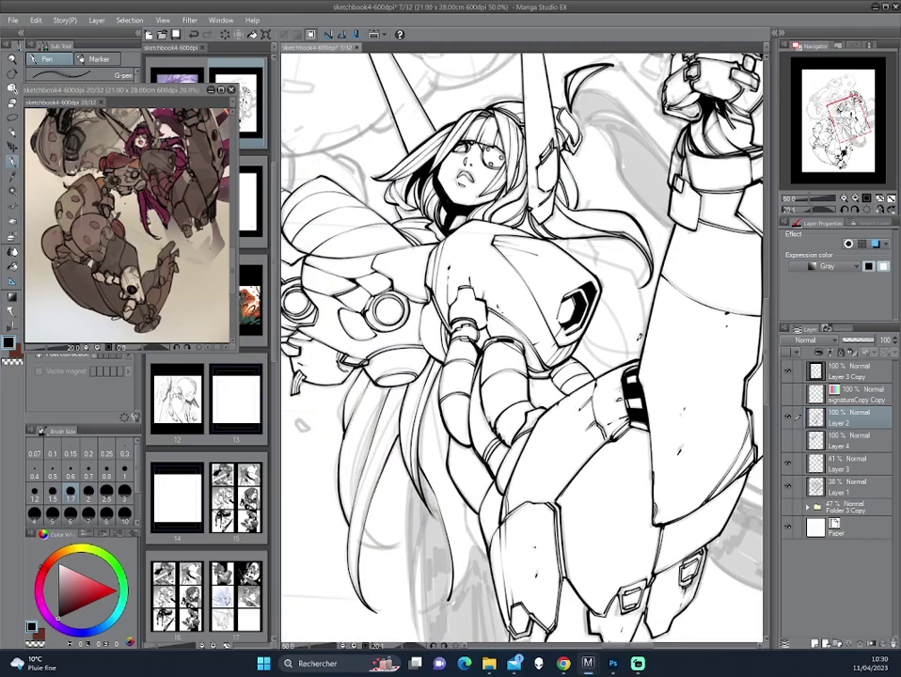
drag(356, 330, 521, 386)
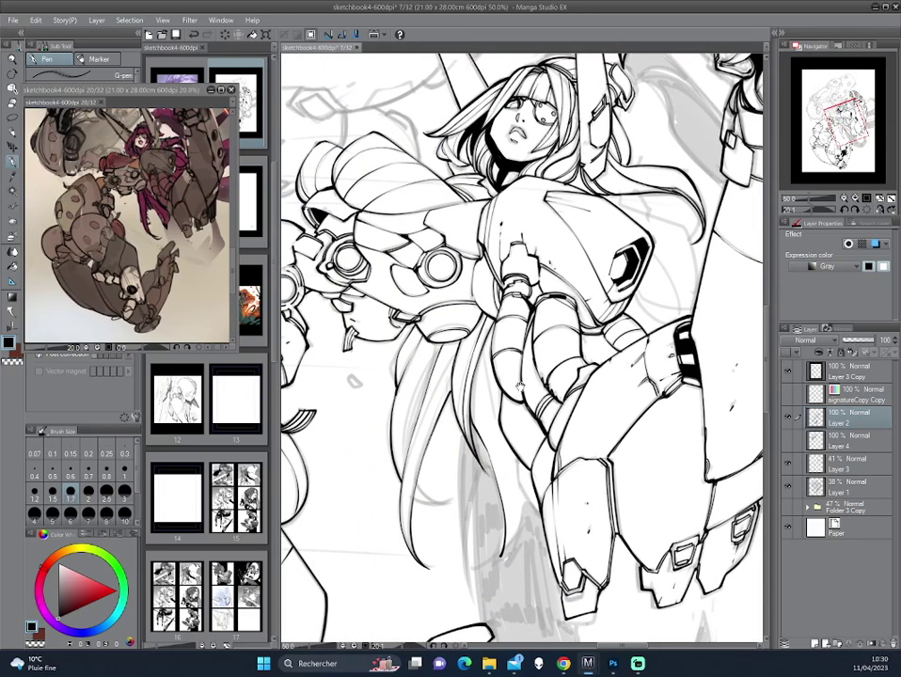
scroll(521, 387, down, 2)
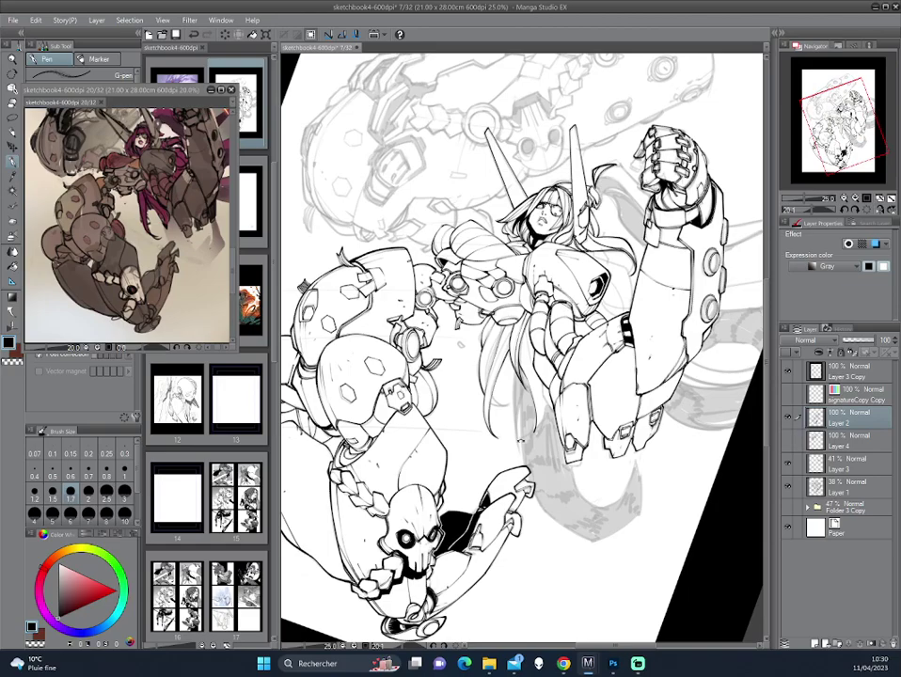
drag(440, 316, 630, 94)
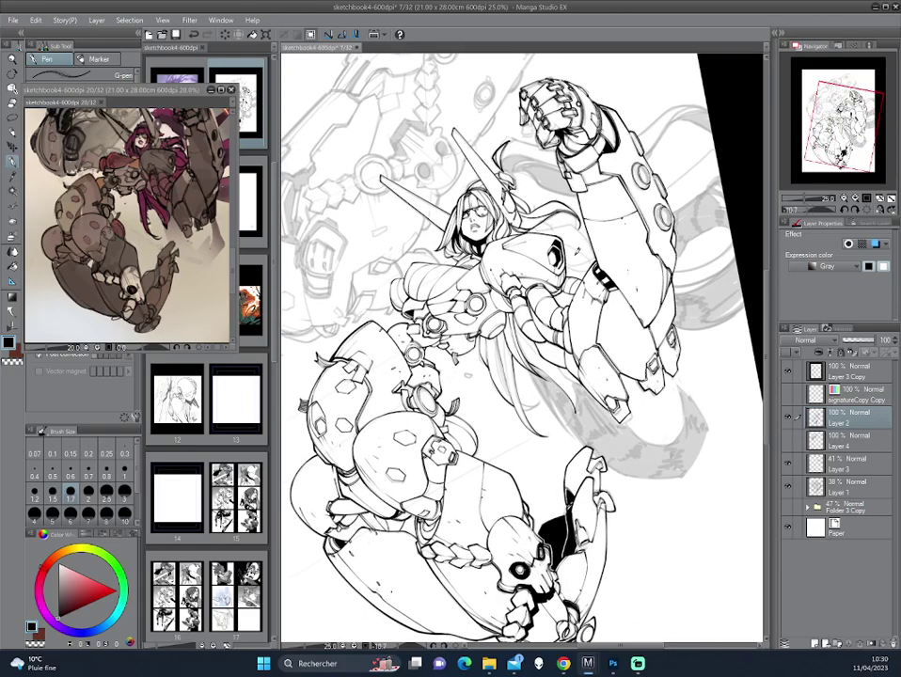
scroll(522, 348, up, 1)
scroll(522, 348, up, 1)
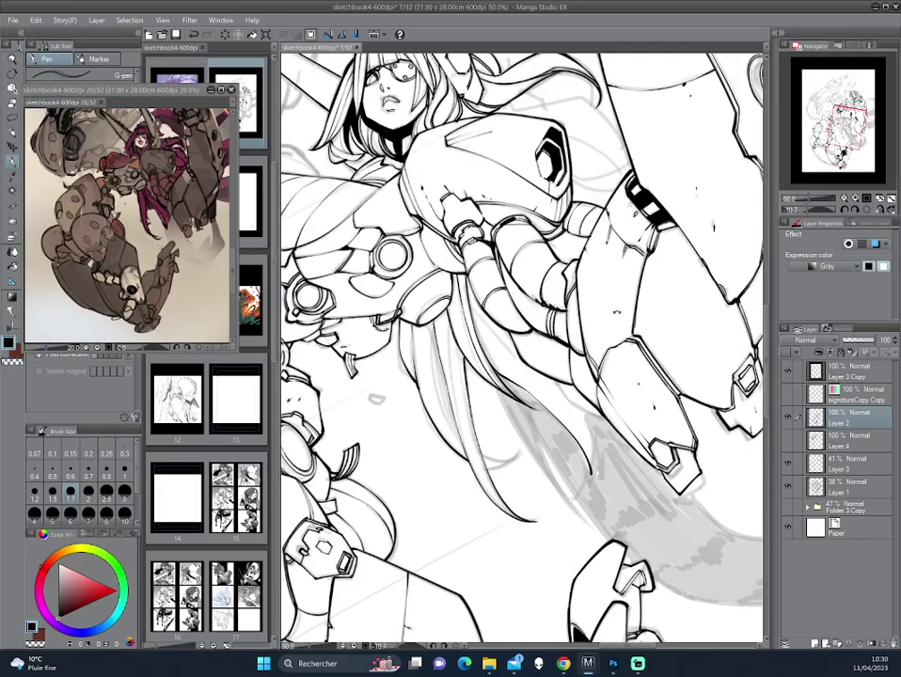
scroll(522, 348, up, 1)
drag(602, 142, 643, 99)
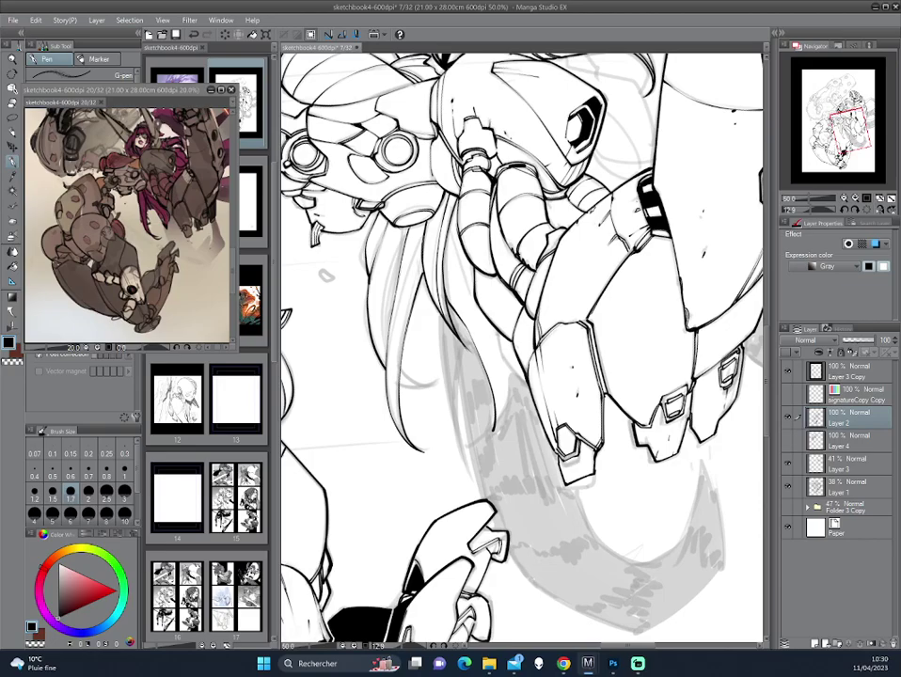
click(788, 418)
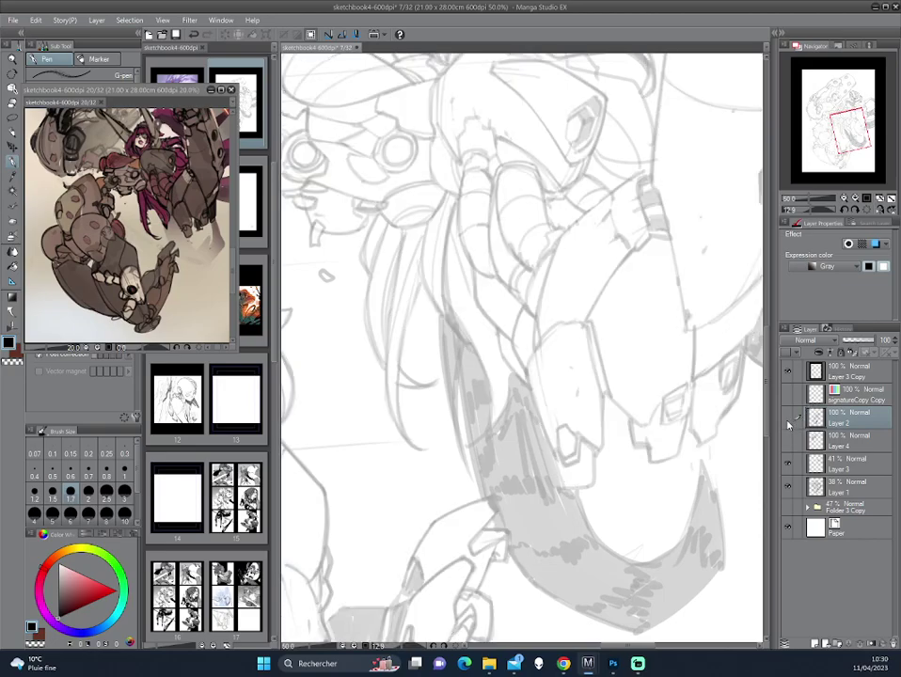
click(788, 418)
drag(590, 169, 633, 94)
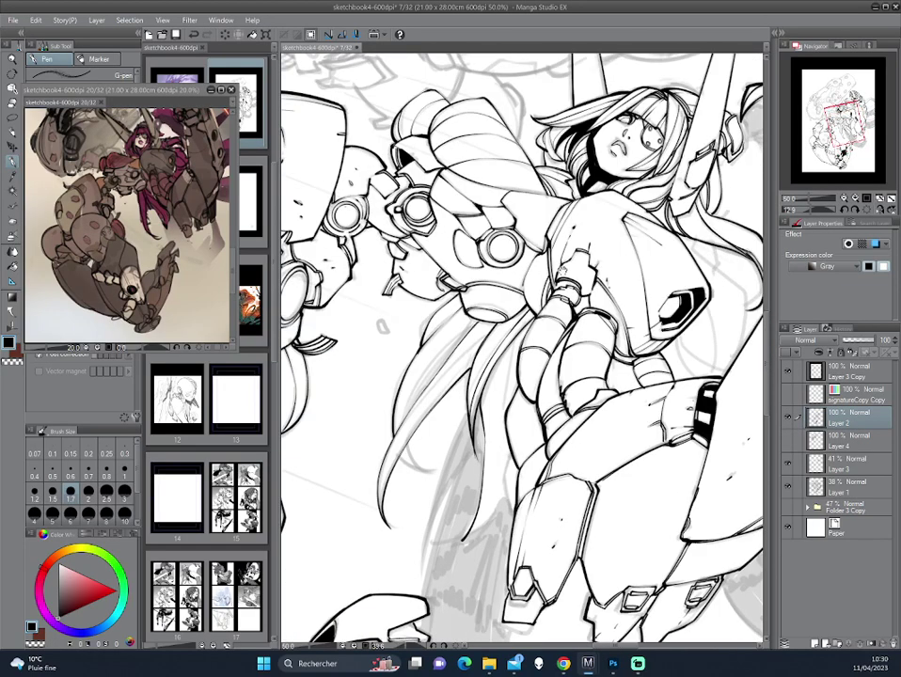
- Draw a lasso selection around the hair strands hanging below the chest, reshaping it to fit
key(m)
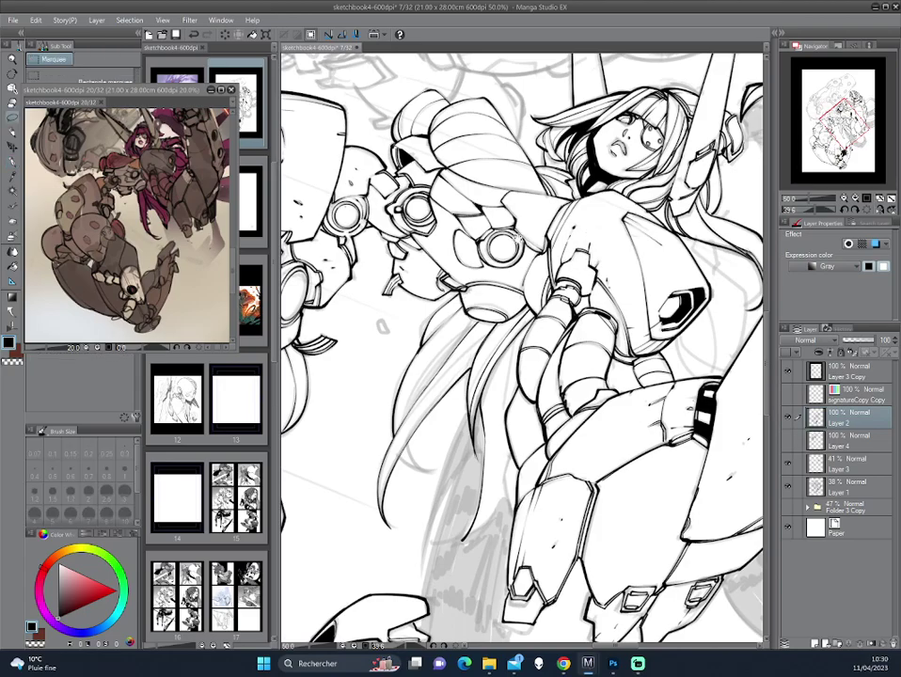
drag(477, 176, 564, 174)
drag(612, 304, 631, 94)
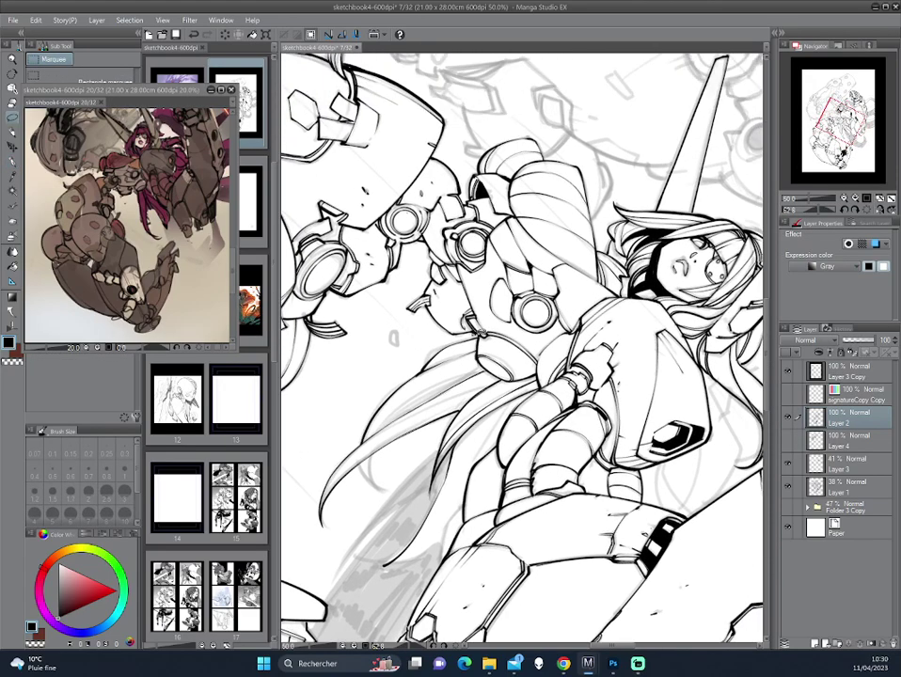
drag(362, 282, 319, 338)
drag(424, 377, 526, 226)
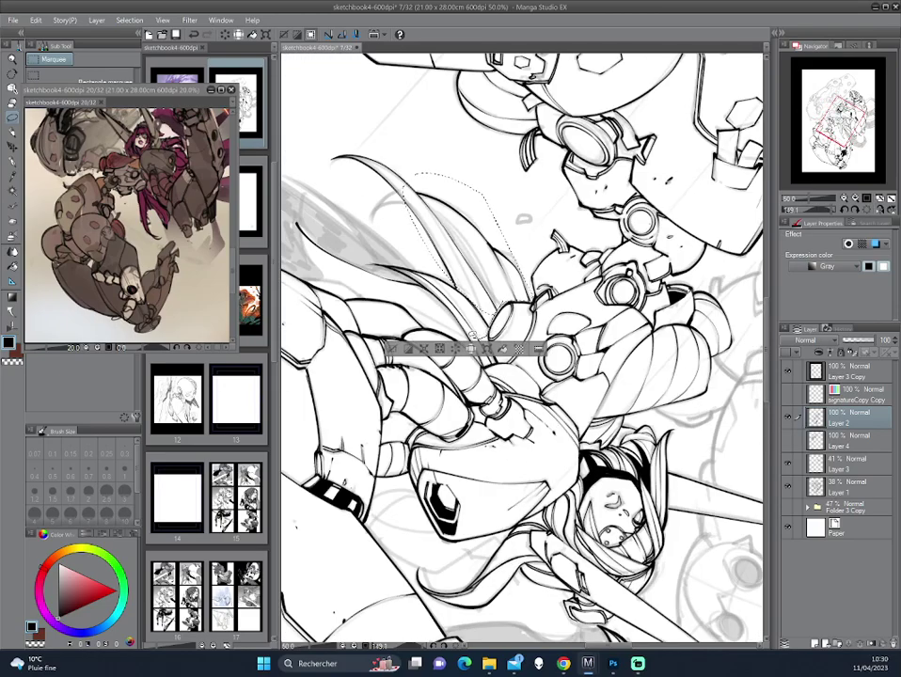
mouse_move(491, 315)
mouse_down()
mouse_move(442, 156)
mouse_move(425, 223)
mouse_up()
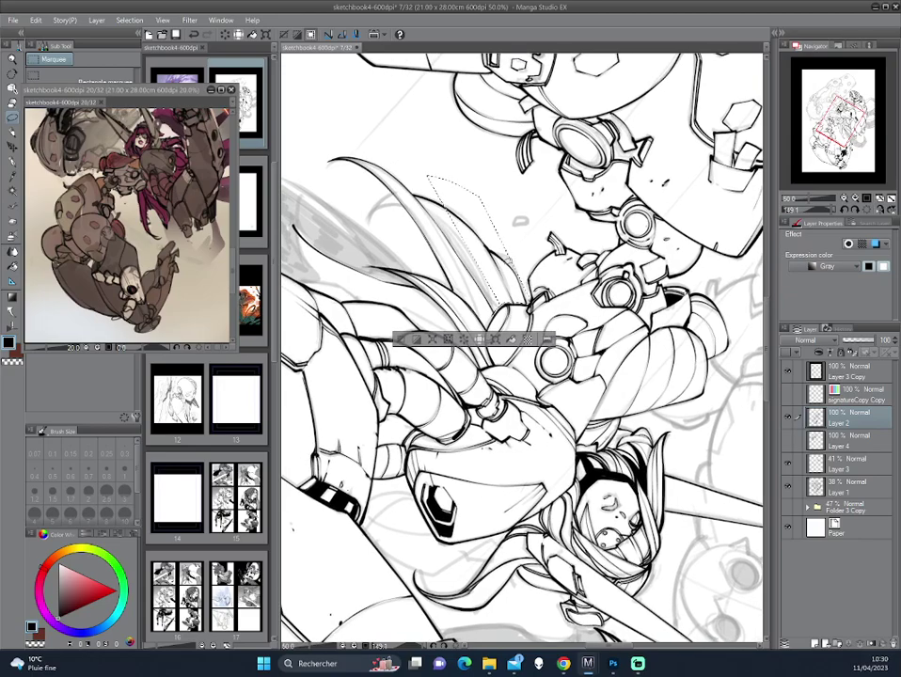
mouse_move(498, 295)
mouse_down()
mouse_move(495, 283)
mouse_move(347, 254)
mouse_up()
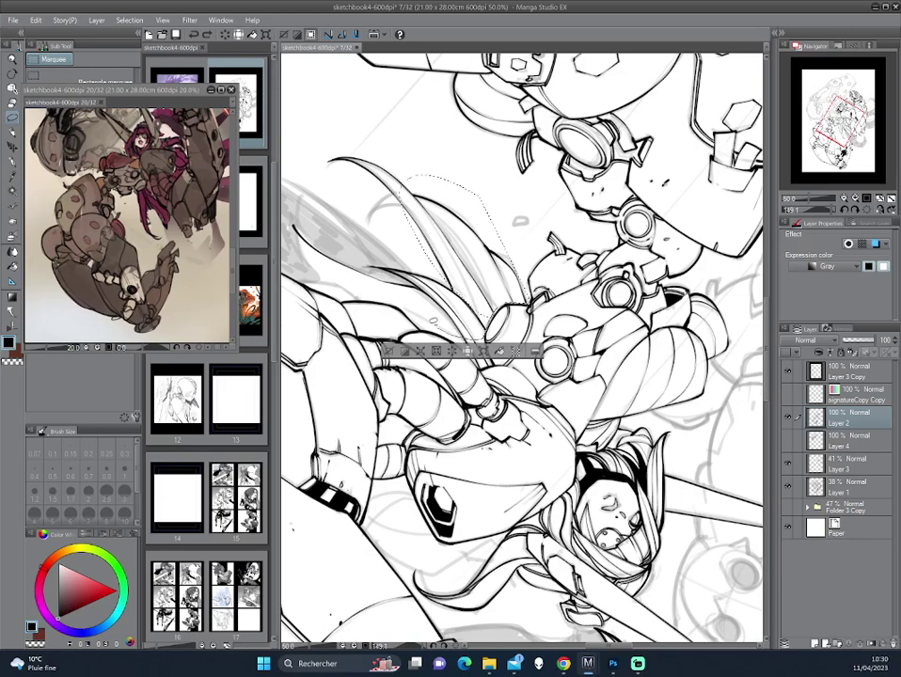
- Follow the hair selection down to the ring joint, then zoom out and centre the whole figure
drag(454, 237, 446, 222)
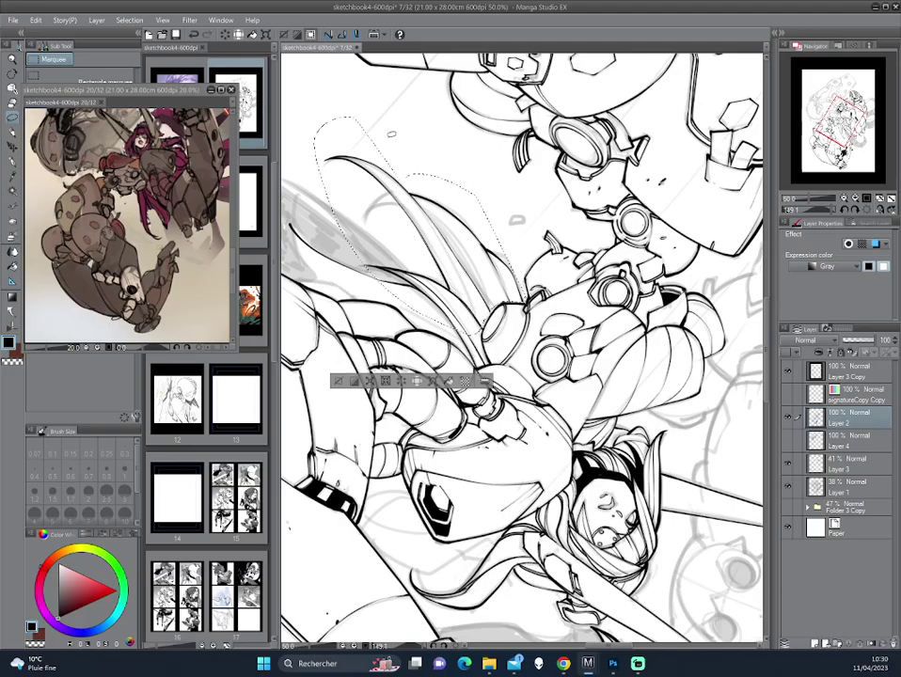
drag(600, 308, 529, 253)
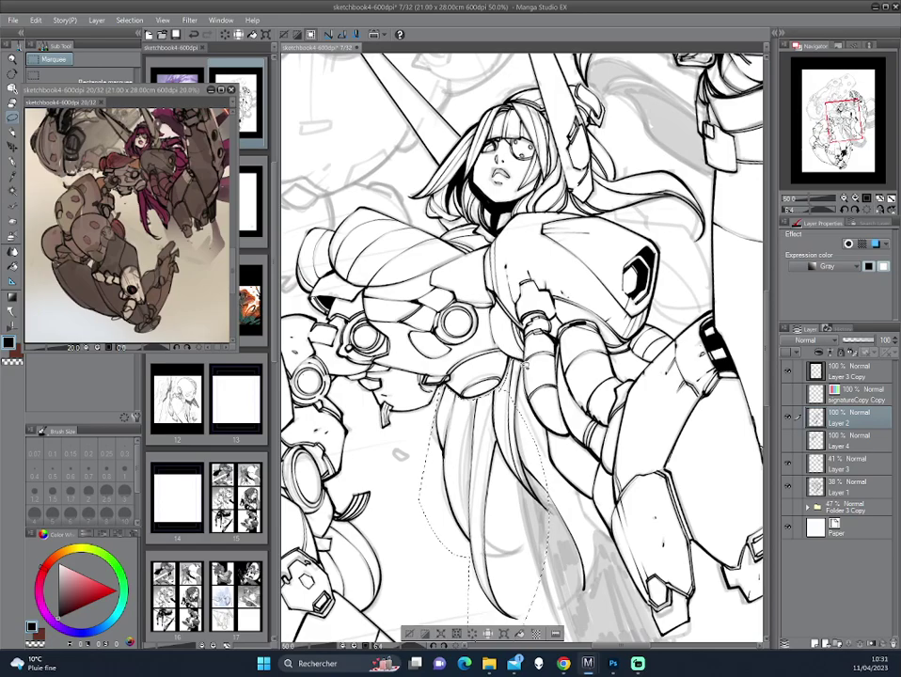
drag(387, 303, 359, 202)
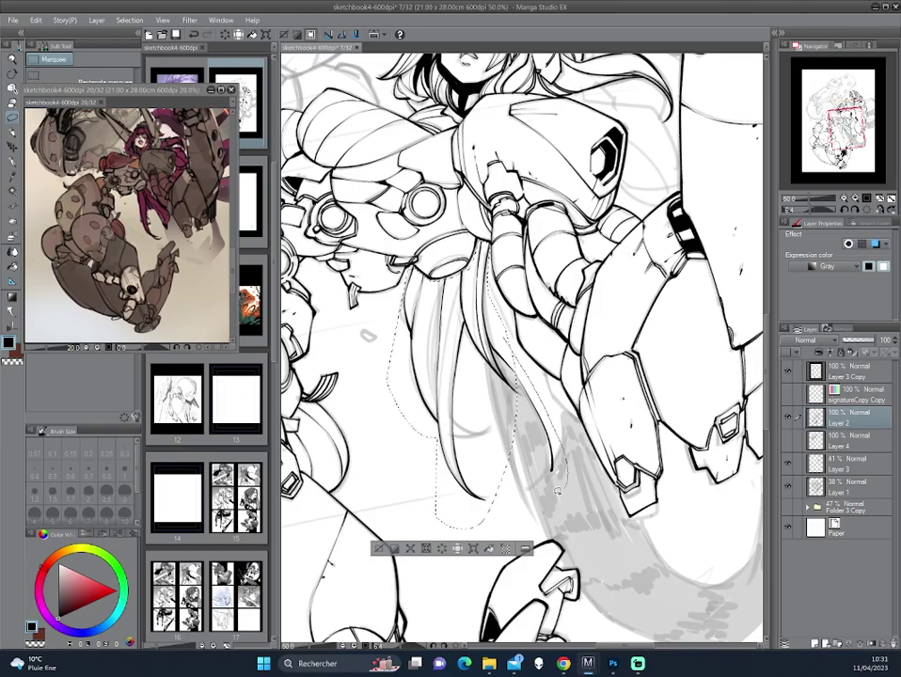
drag(423, 343, 457, 424)
scroll(534, 376, up, 2)
scroll(534, 377, up, 2)
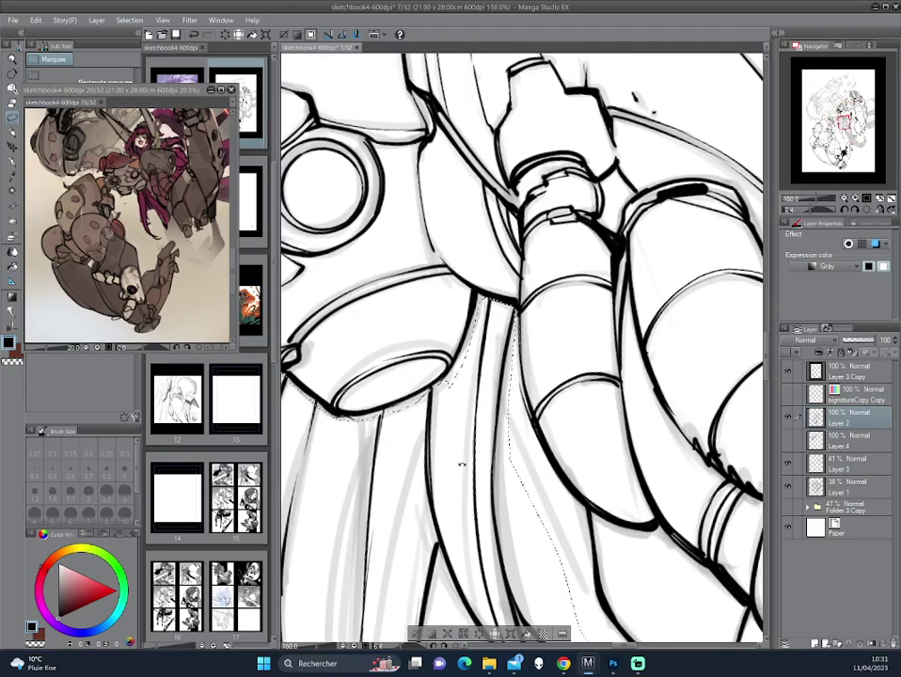
scroll(487, 320, up, 2)
scroll(488, 320, up, 2)
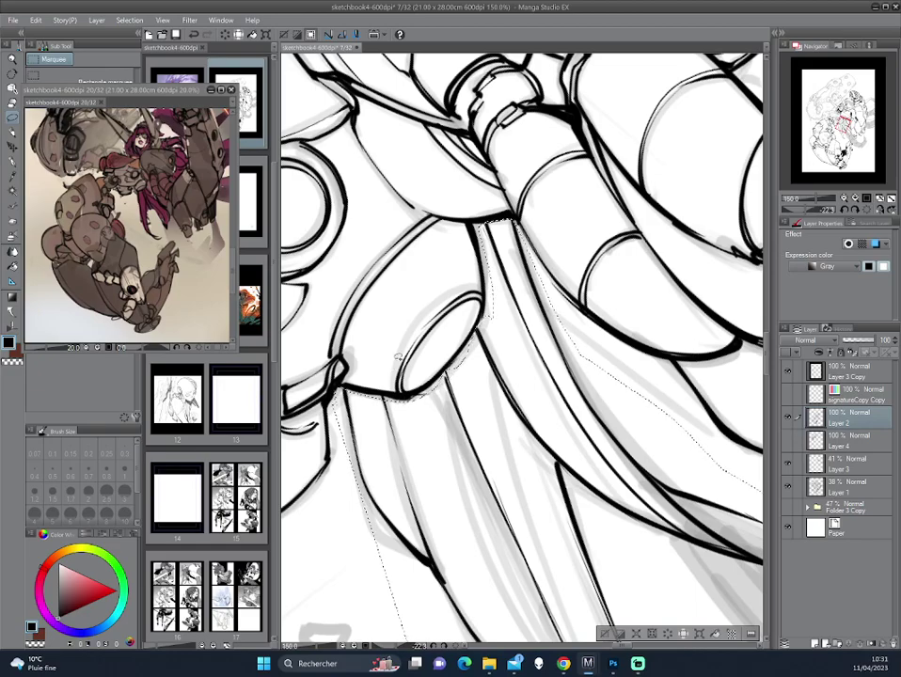
drag(448, 370, 490, 400)
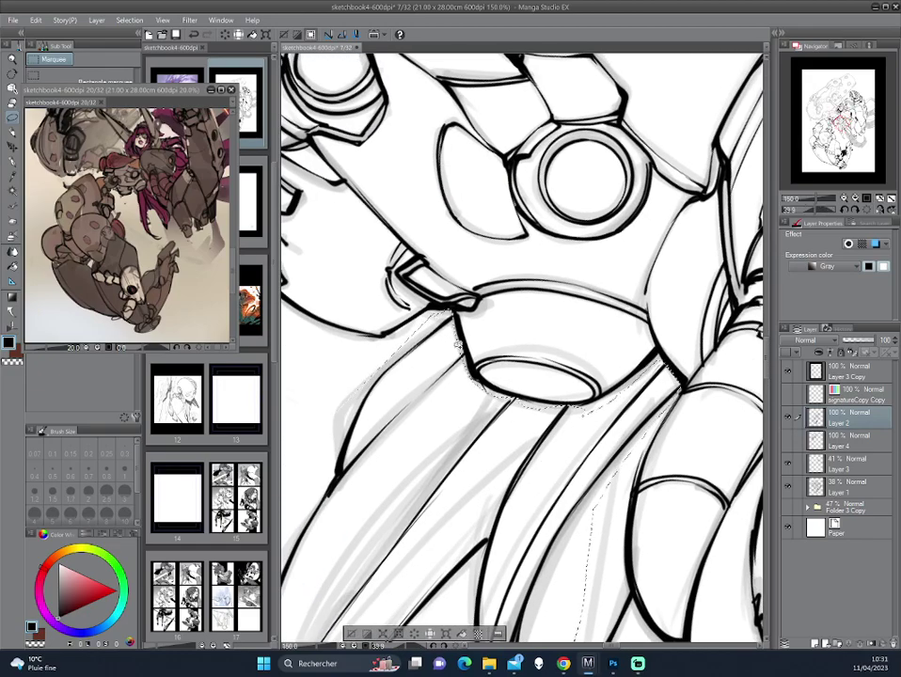
scroll(535, 327, down, 2)
scroll(535, 326, down, 2)
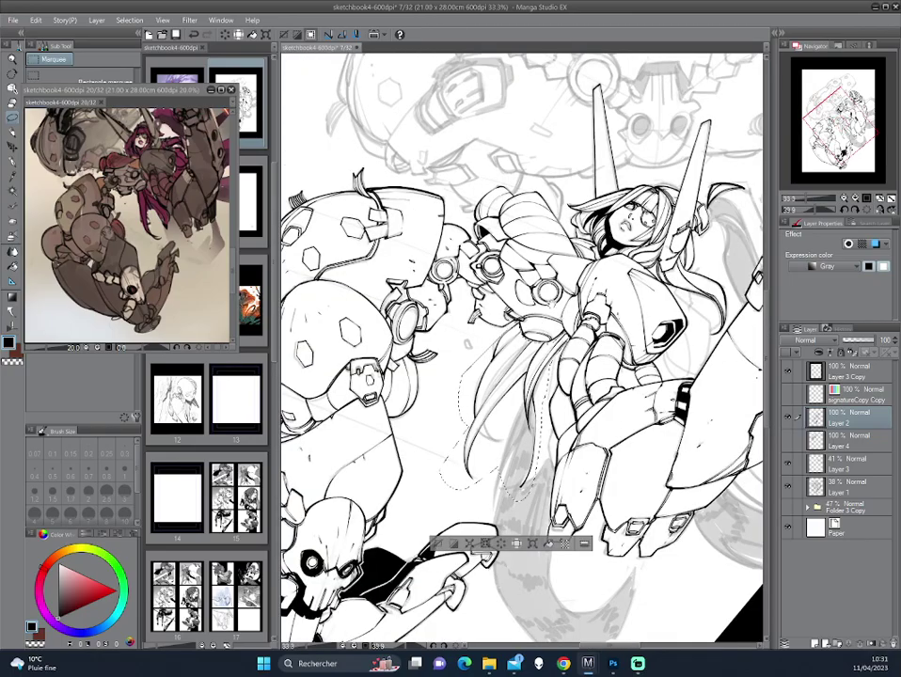
scroll(535, 326, down, 1)
scroll(534, 327, down, 1)
drag(535, 326, 431, 251)
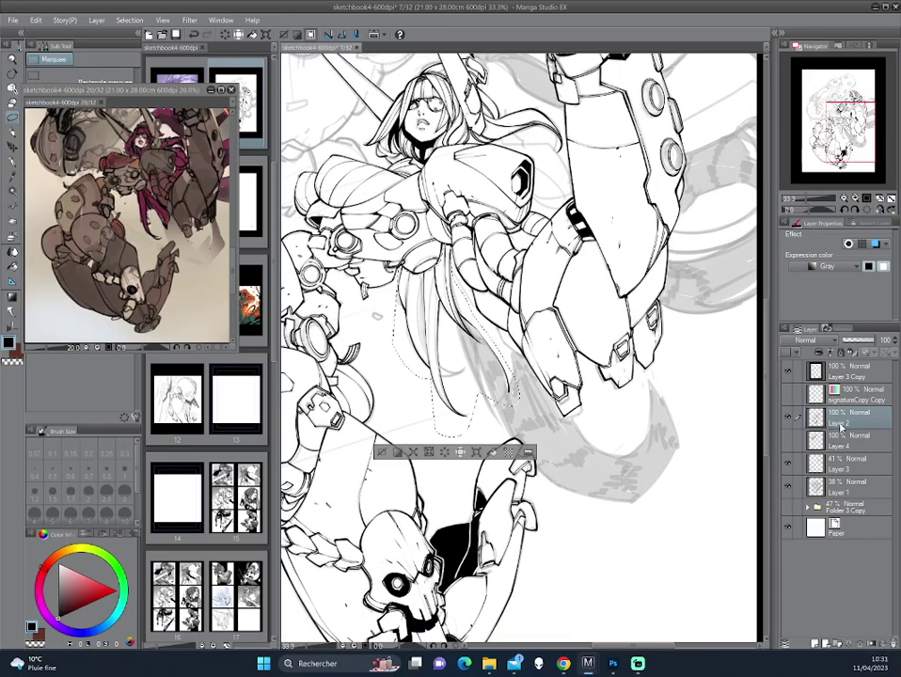
- Duplicate Layer 2, clear the selection, and give Layer 2 a red layer colour
key(ctrl+j)
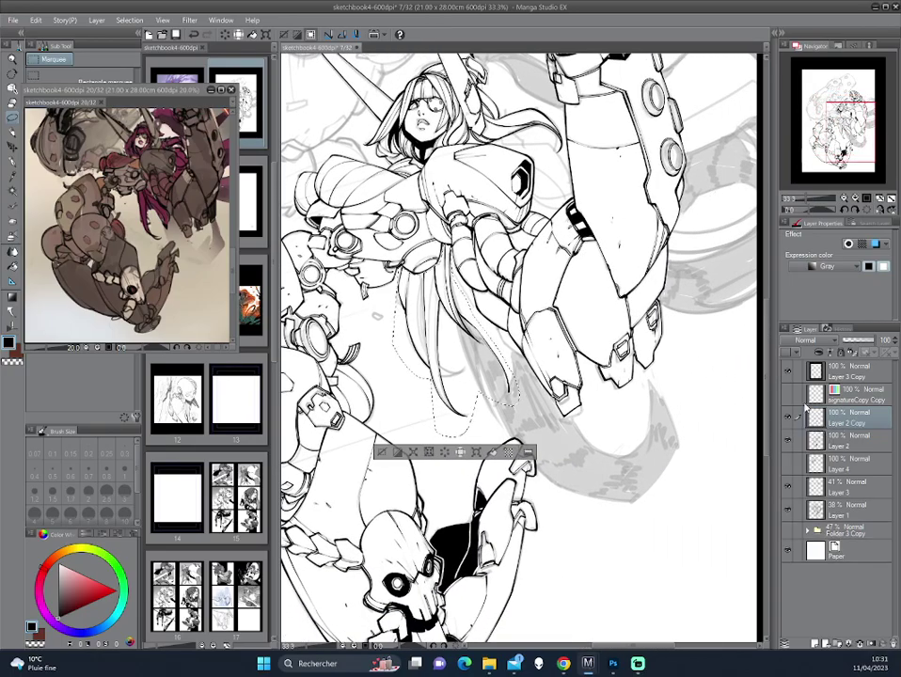
click(816, 447)
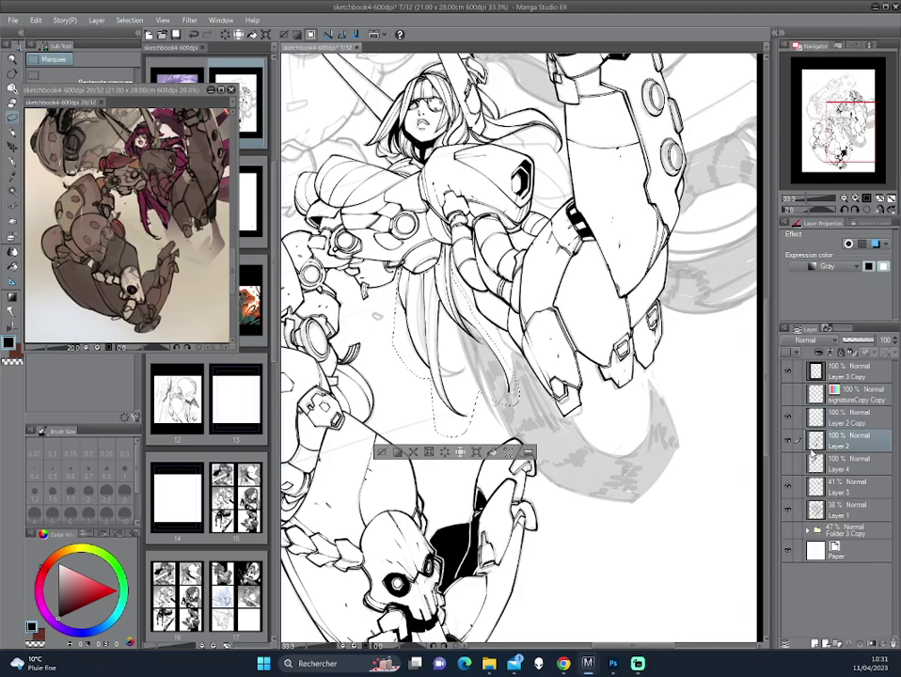
key(ctrl+d)
drag(828, 418, 837, 456)
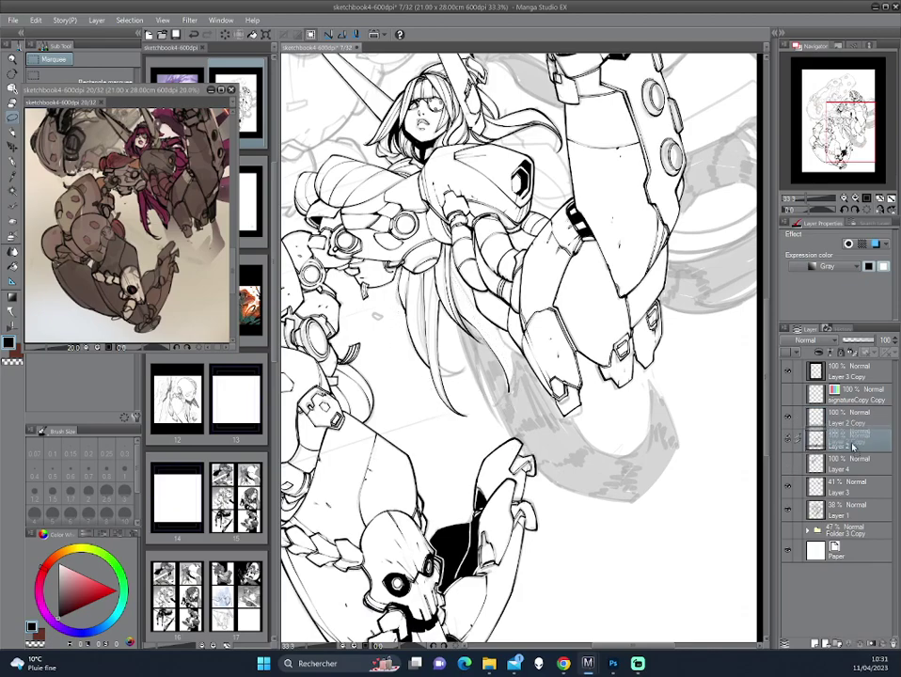
click(854, 420)
click(842, 323)
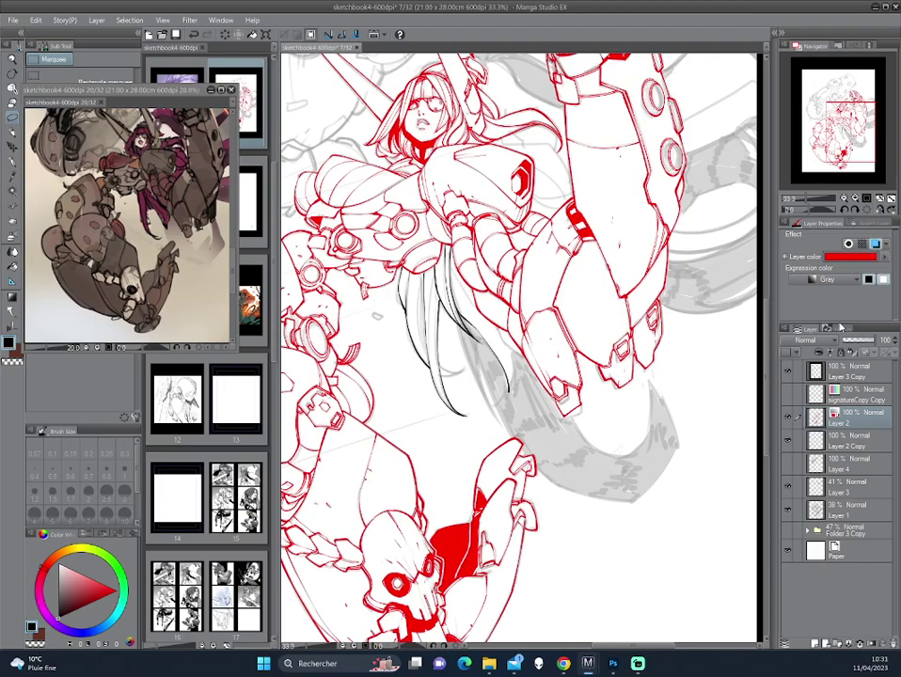
- Make Layer 4 visible and active, compare the hair lines, then delete Layer 2 Copy
click(788, 468)
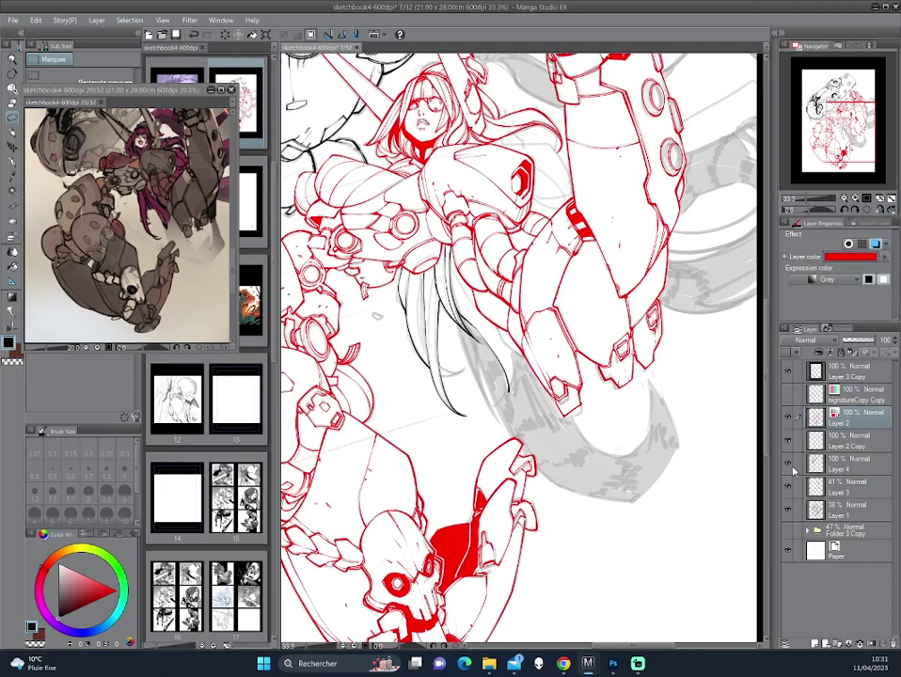
click(836, 468)
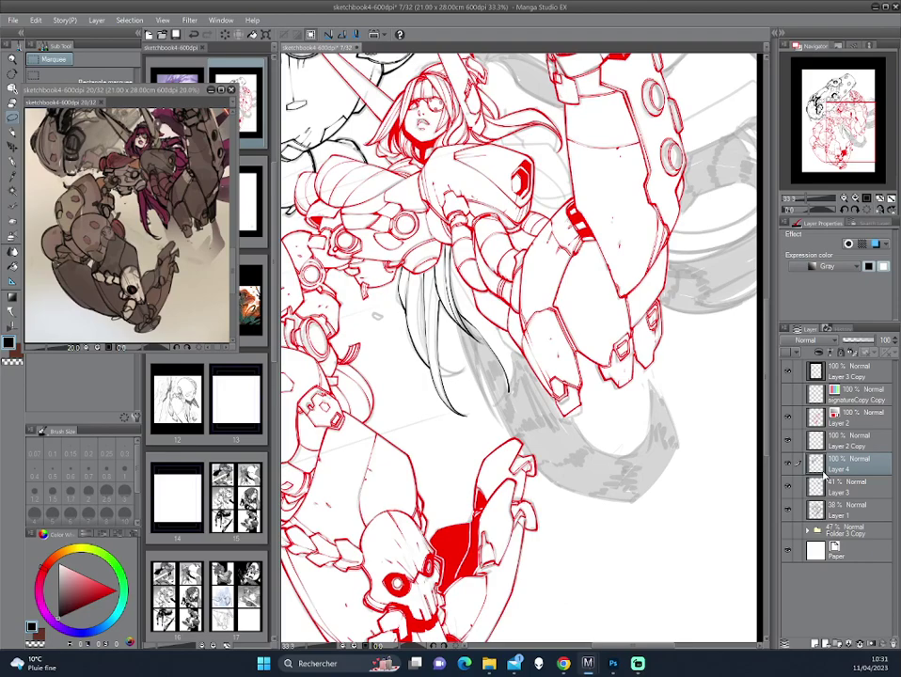
click(788, 440)
click(795, 448)
key(ctrl+e)
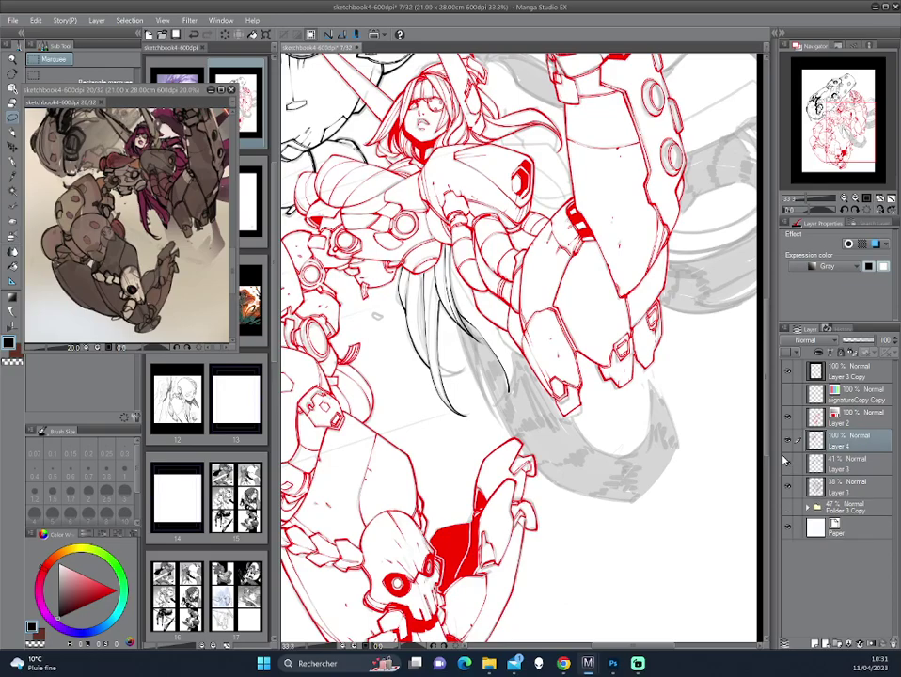
scroll(518, 348, up, 2)
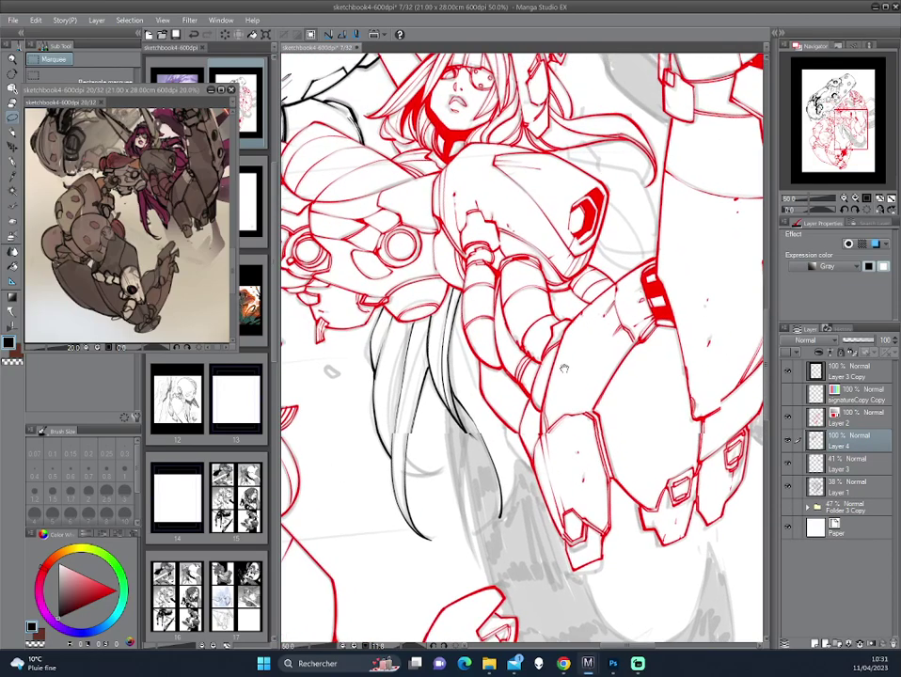
- With the G-pen on Layer 4, ink the first strokes along the hanging hair strands
key(p)
drag(522, 348, 565, 396)
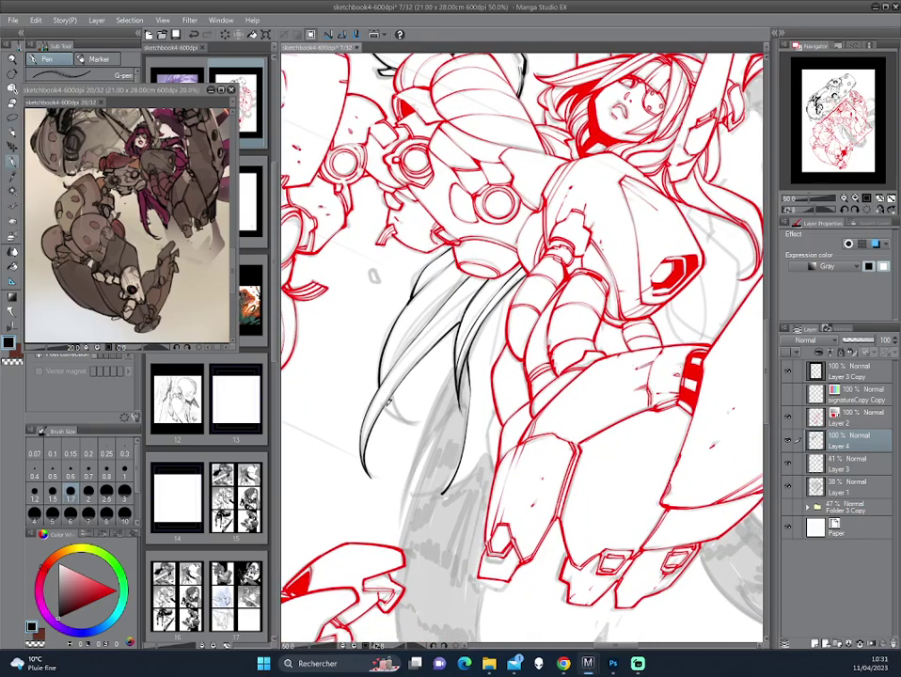
mouse_move(412, 425)
mouse_down()
mouse_move(395, 393)
mouse_move(381, 475)
mouse_up()
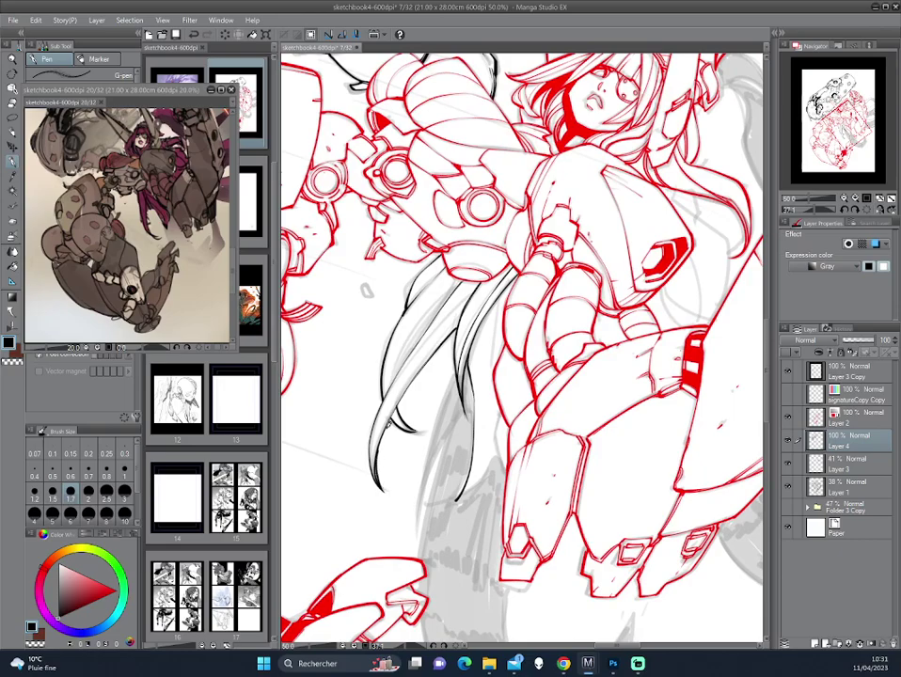
drag(384, 486, 415, 435)
scroll(415, 434, up, 1)
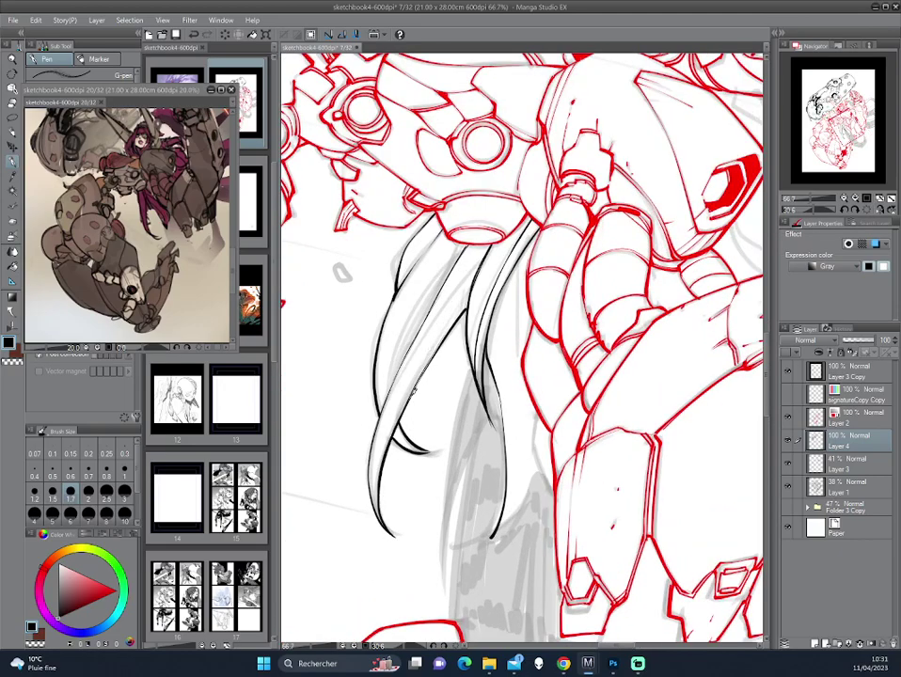
drag(471, 301, 467, 315)
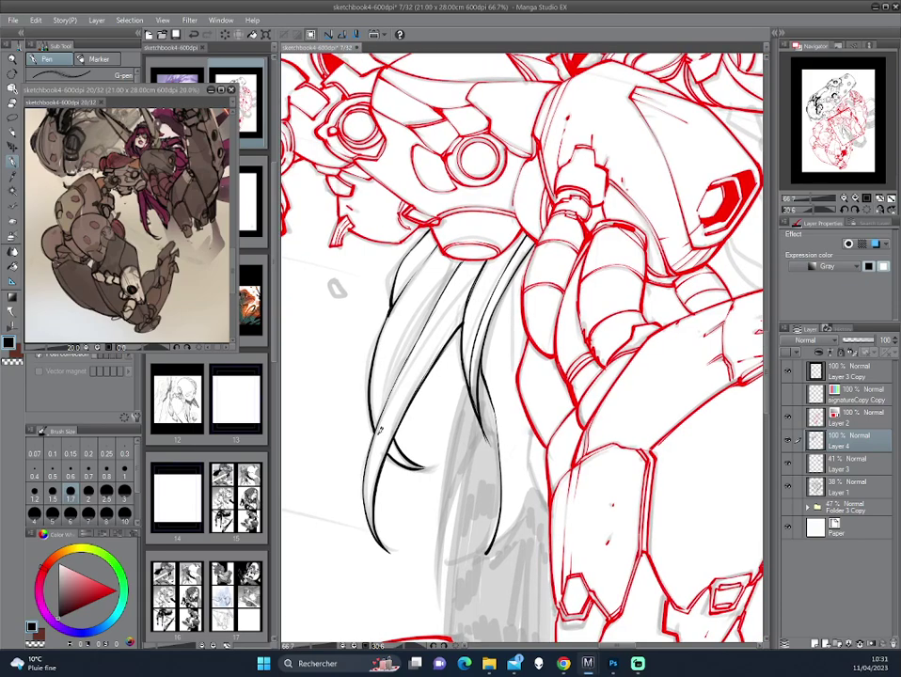
drag(470, 273, 438, 329)
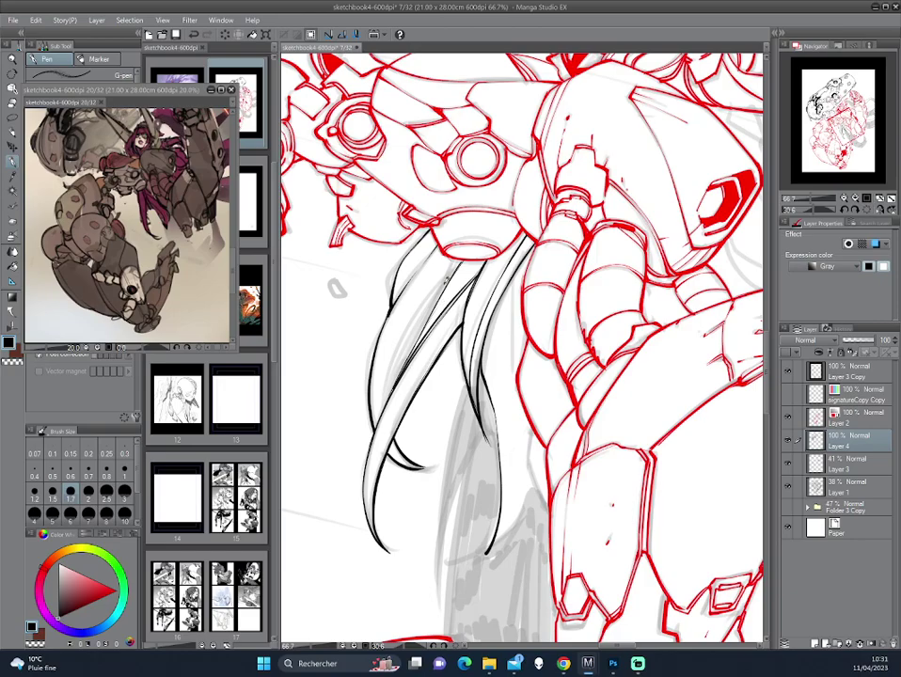
- Swap the drawing colour, undo a bad strand, and redraw a thin strand below the robot head
key(x)
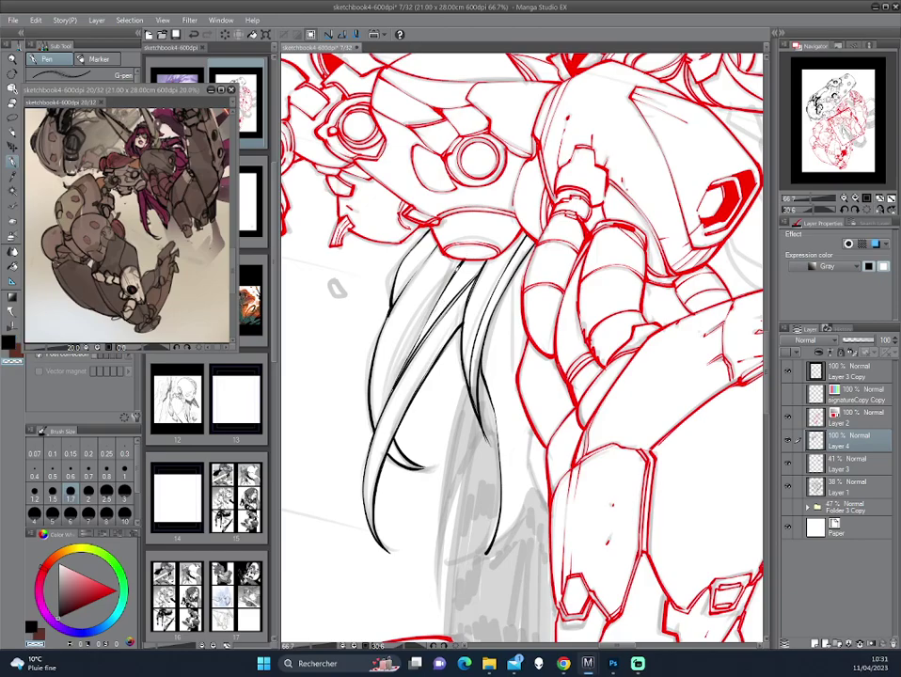
drag(290, 281, 318, 313)
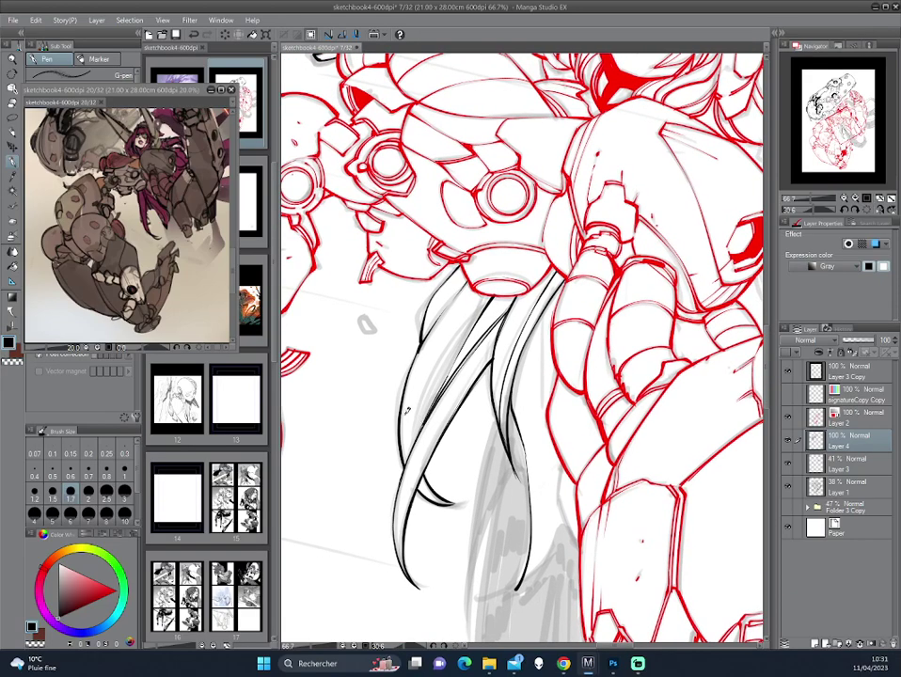
drag(478, 303, 424, 393)
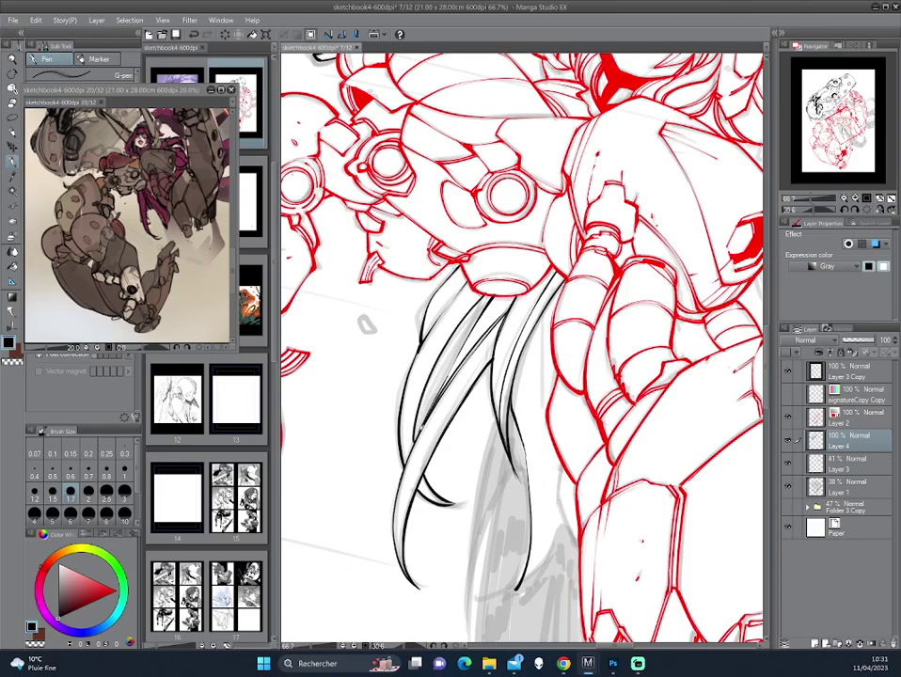
drag(405, 216, 381, 192)
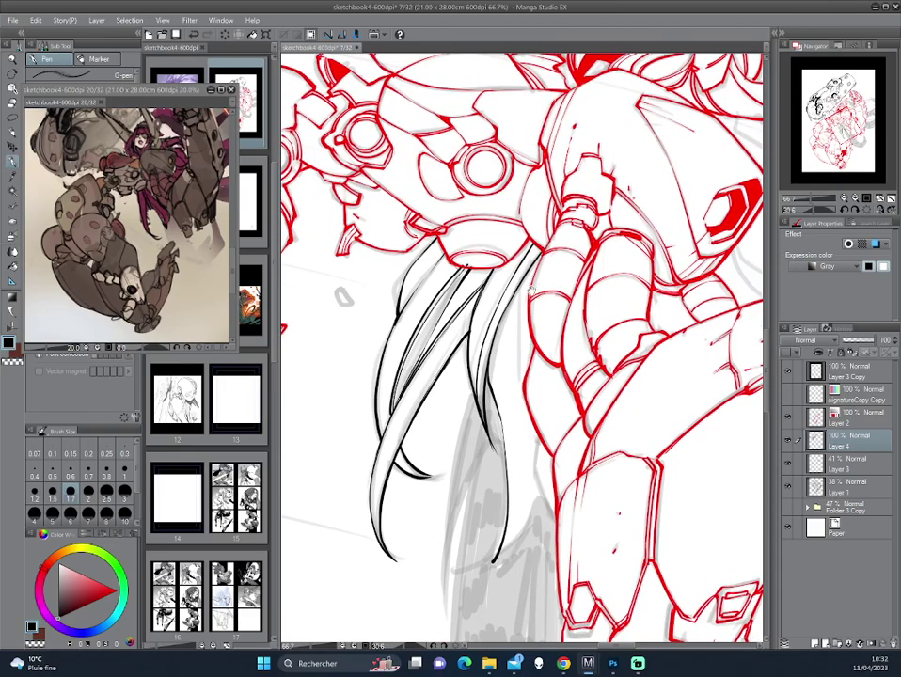
key(ctrl+z)
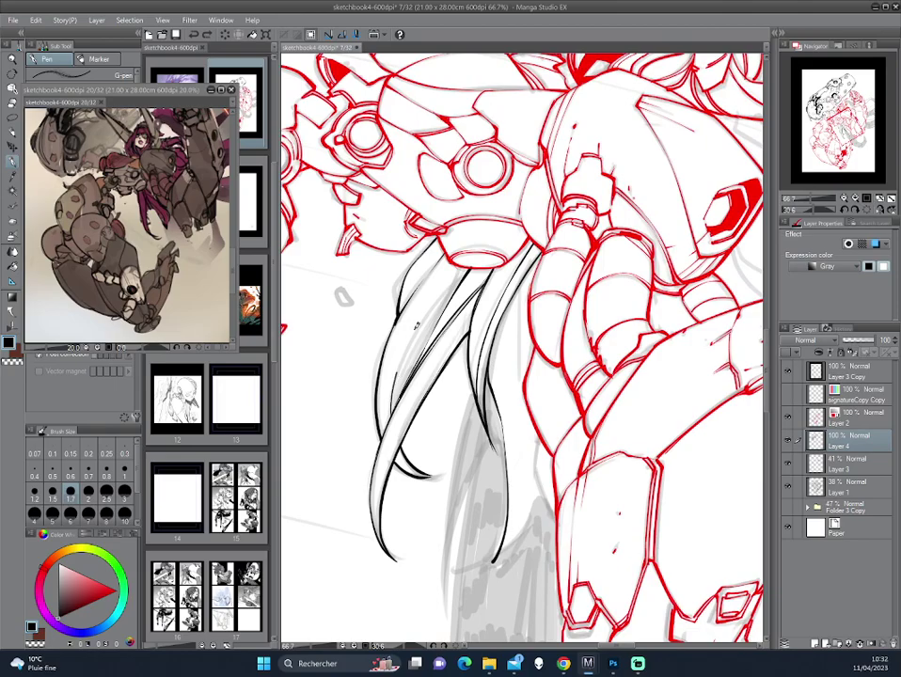
drag(463, 269, 408, 351)
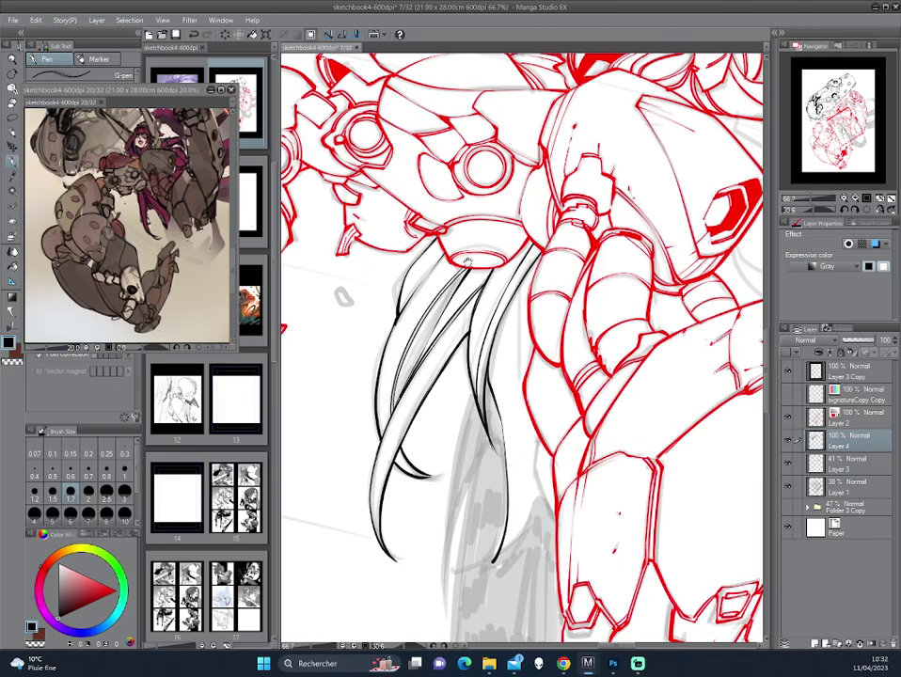
drag(482, 329, 428, 271)
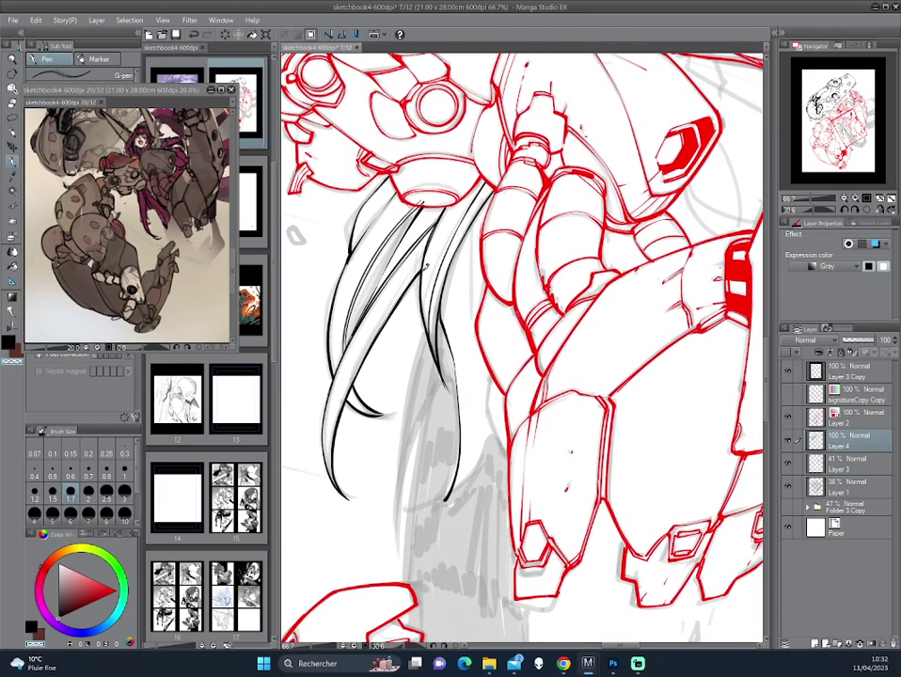
scroll(433, 301, down, 1)
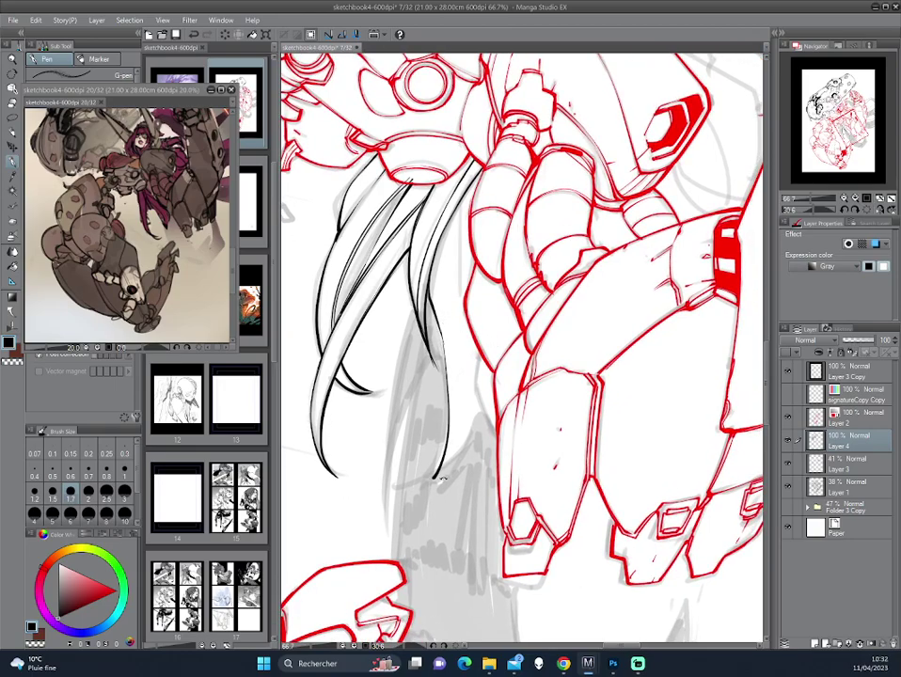
- Rotate the canvas and ink short hair strokes, a thickened tip, and a line along the armor edge
drag(441, 478, 432, 187)
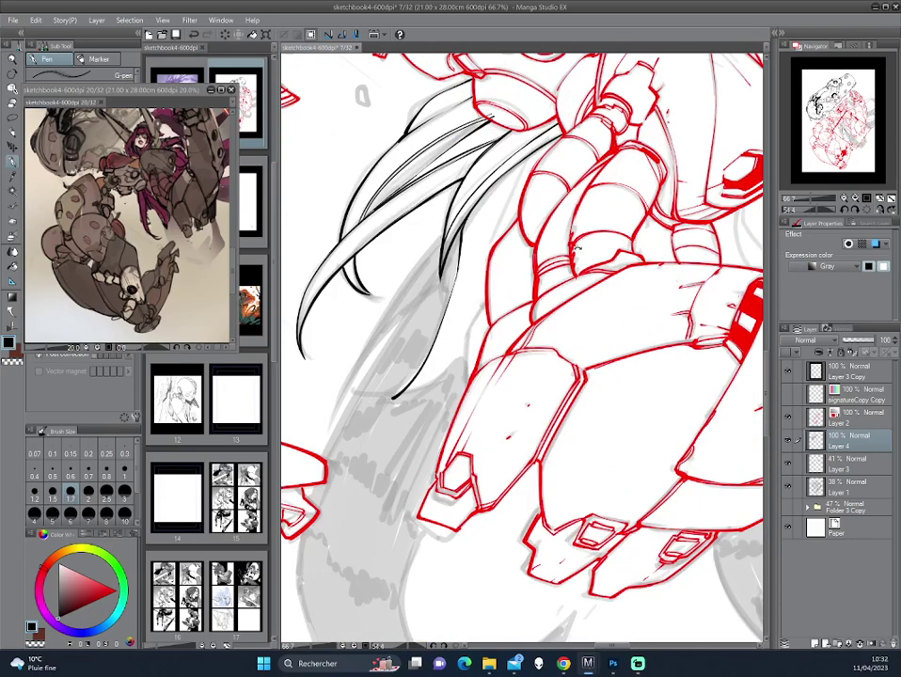
mouse_move(577, 246)
mouse_down()
mouse_move(596, 209)
mouse_move(506, 289)
mouse_up()
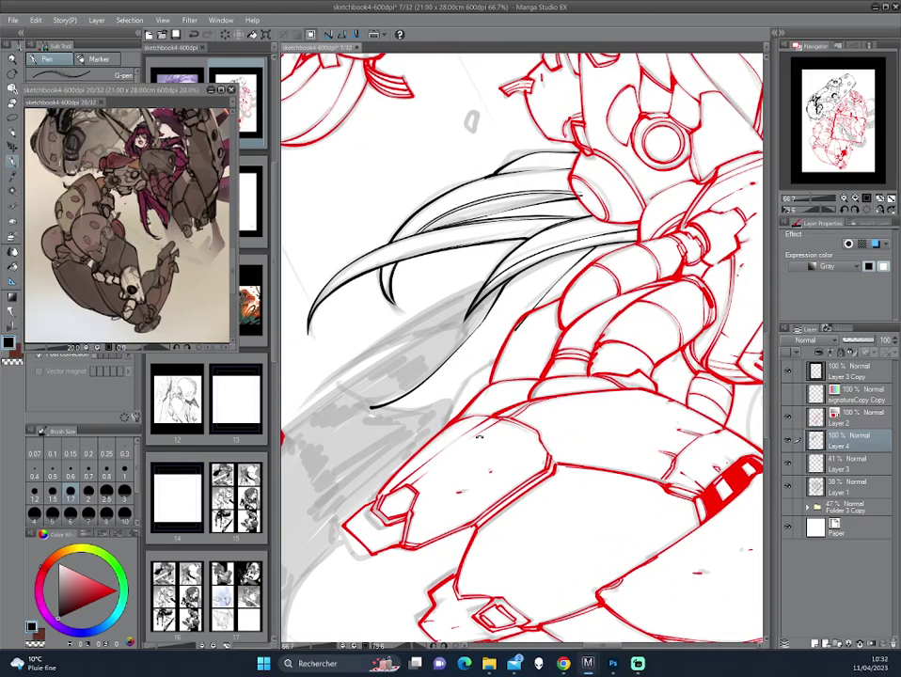
drag(378, 230, 363, 317)
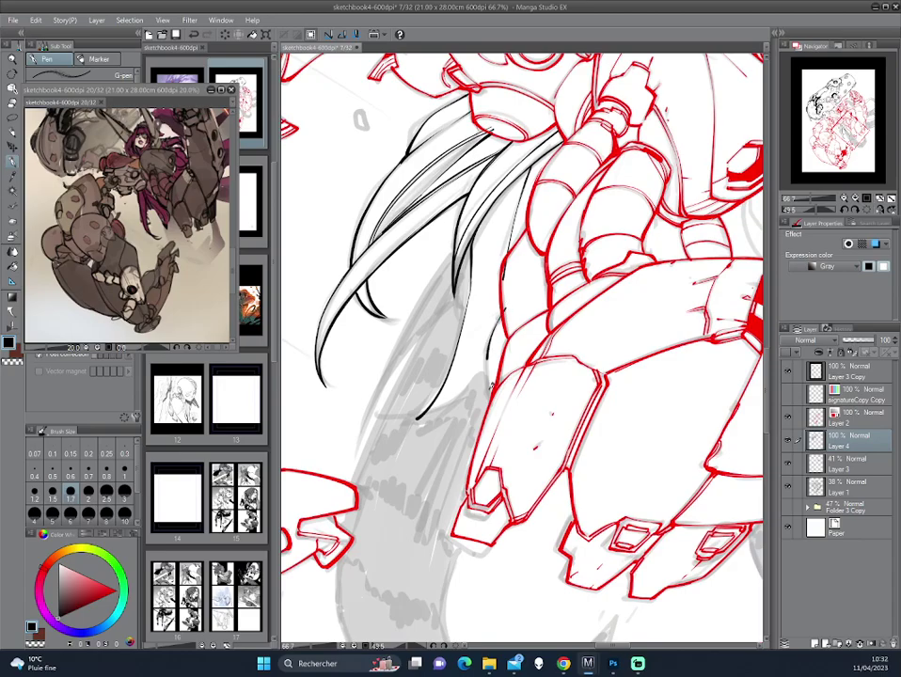
drag(442, 339, 497, 363)
drag(487, 406, 489, 410)
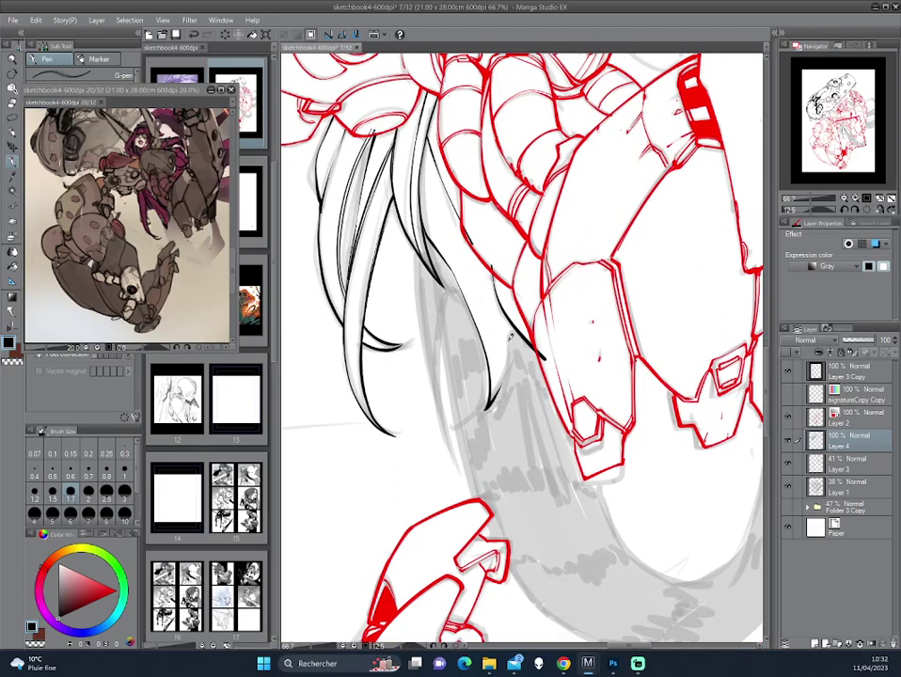
drag(511, 325, 517, 382)
scroll(411, 206, down, 1)
scroll(411, 212, down, 1)
- Zoom and rotate toward the cannon arm and ink a hair strand beside the chest armor
scroll(411, 217, down, 1)
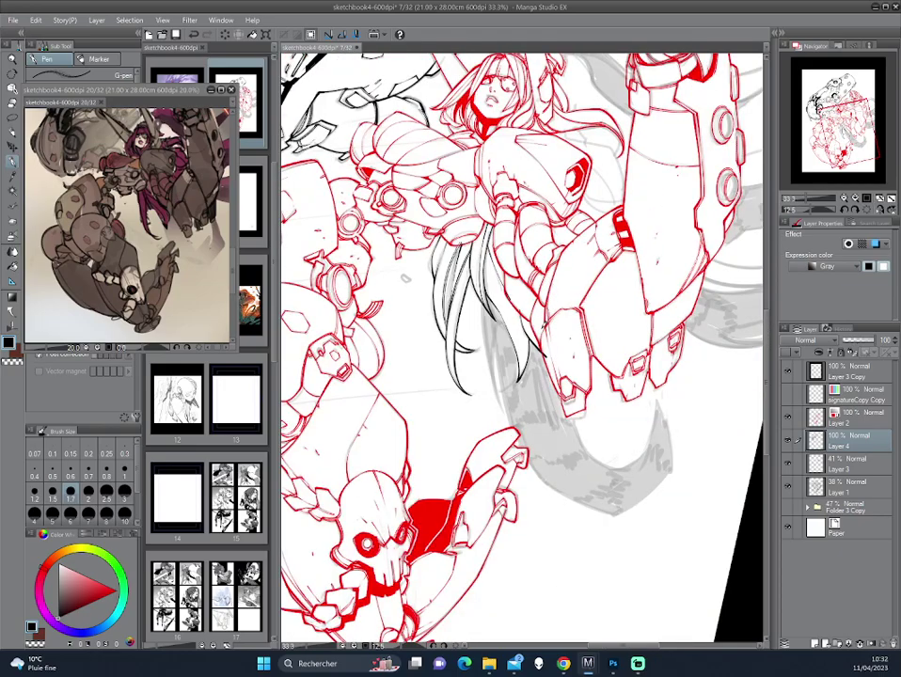
drag(411, 198, 436, 219)
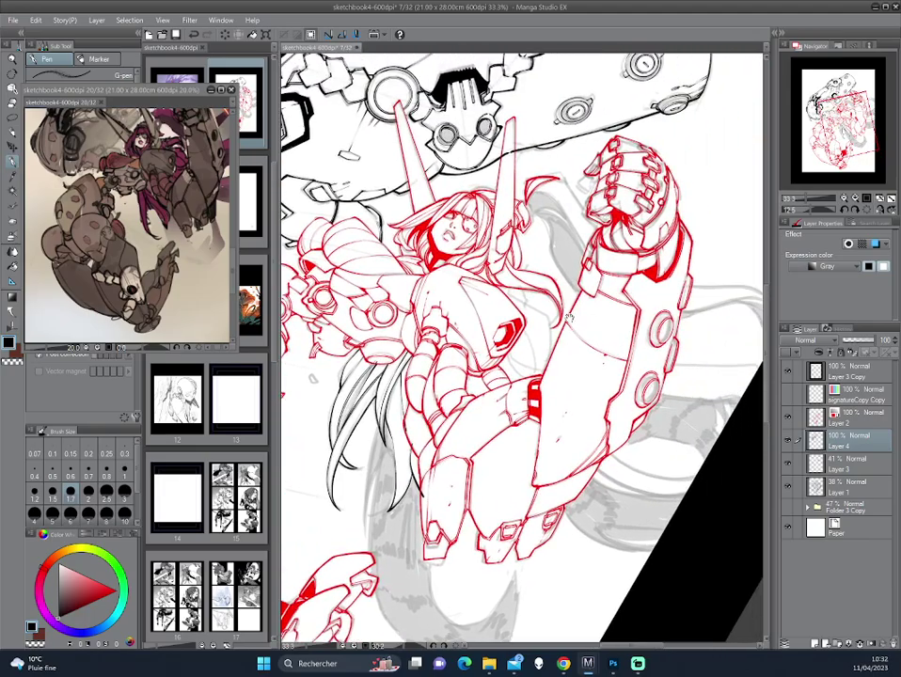
scroll(709, 151, up, 1)
drag(709, 151, 714, 151)
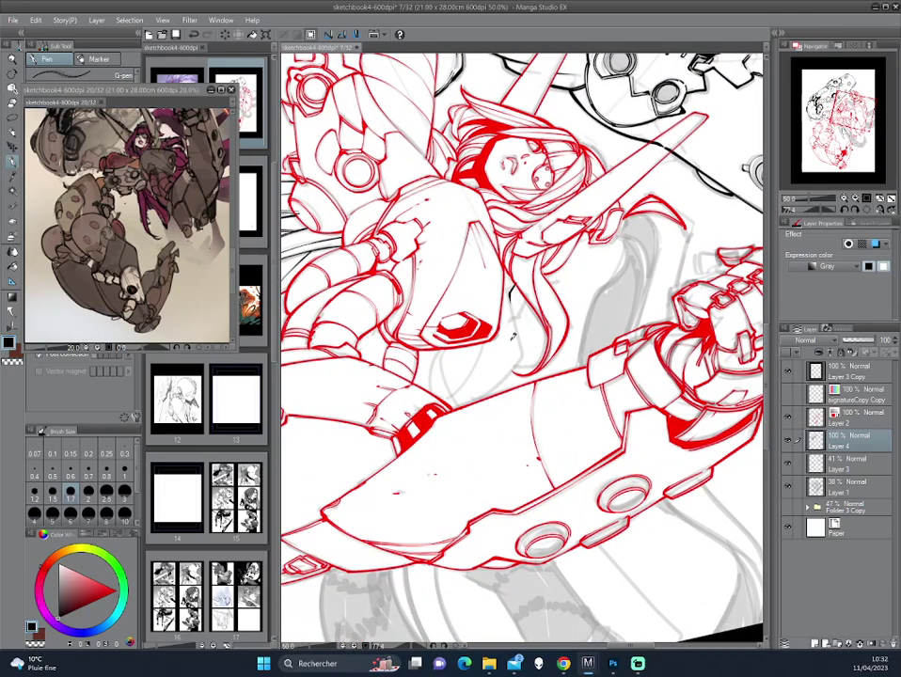
drag(516, 306, 516, 318)
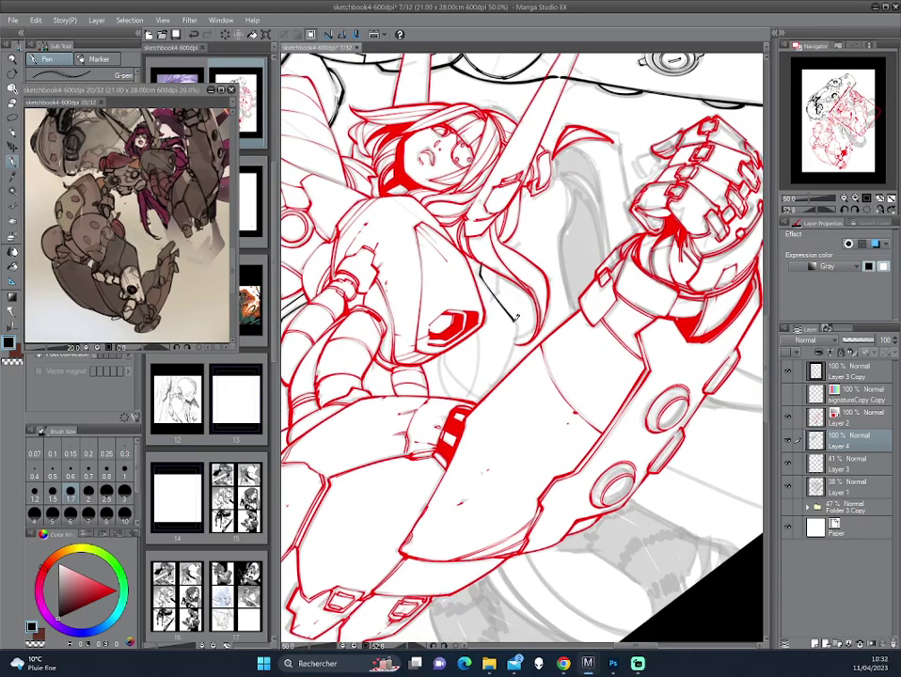
scroll(504, 374, up, 1)
scroll(499, 358, up, 1)
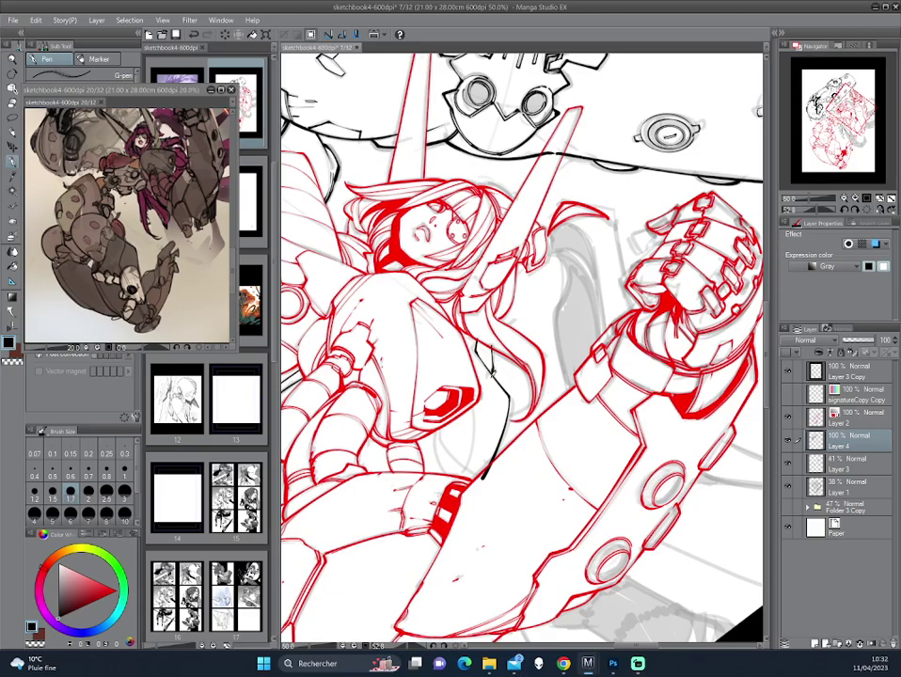
drag(369, 280, 362, 251)
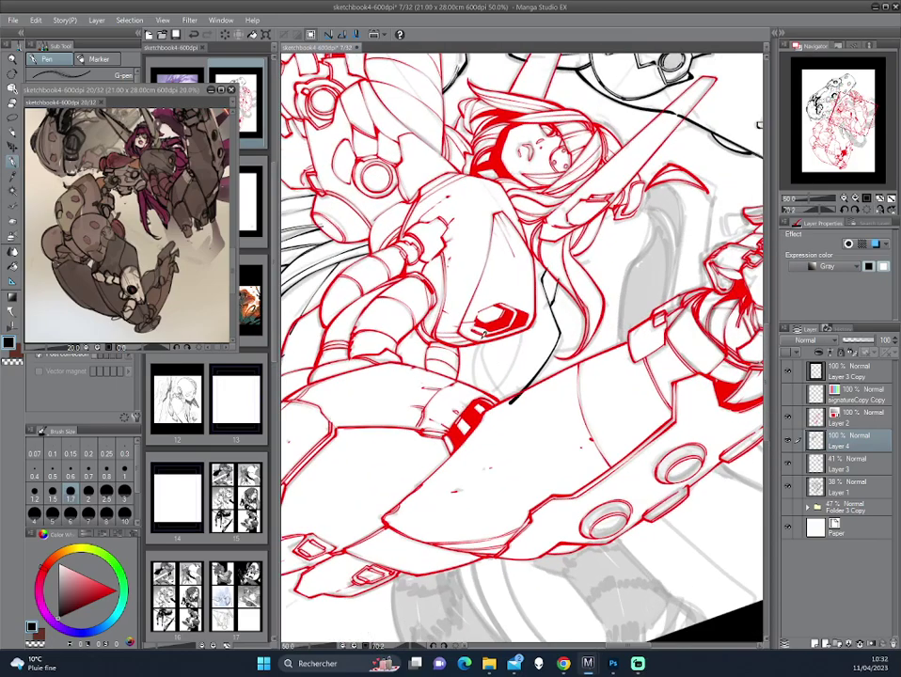
mouse_move(474, 350)
mouse_down()
mouse_move(487, 400)
mouse_move(484, 346)
mouse_move(494, 407)
mouse_up()
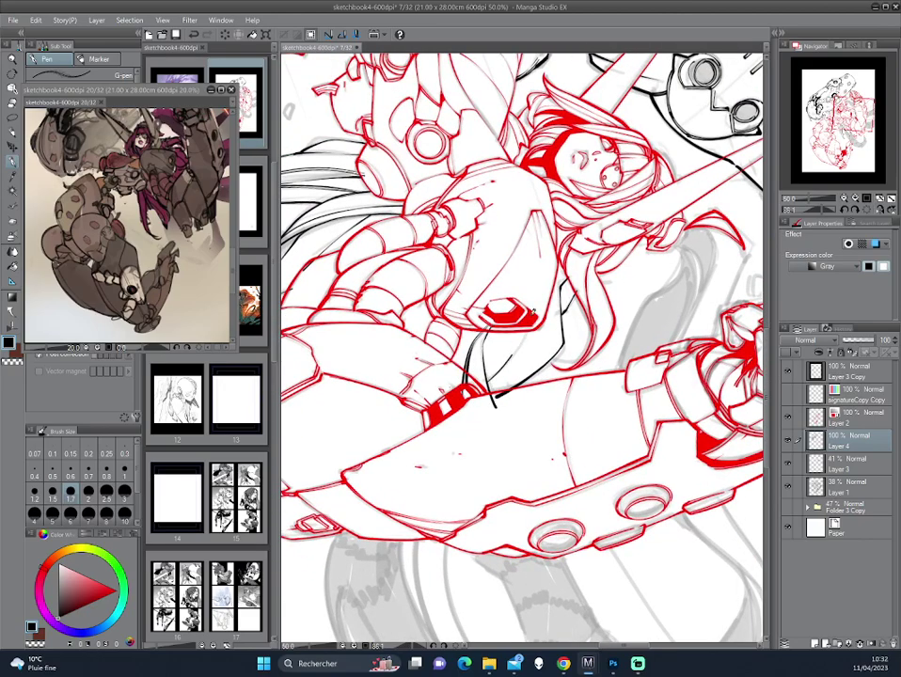
- Rotate the canvas around the fist and ink a strand running down below the gauntlet
drag(527, 230, 376, 249)
drag(625, 262, 524, 270)
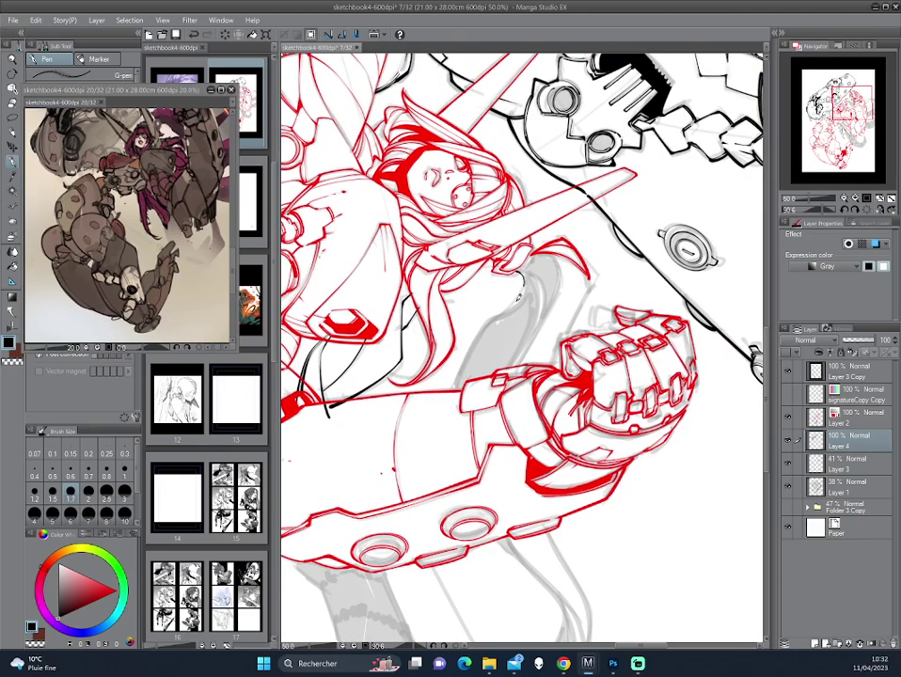
drag(382, 230, 371, 235)
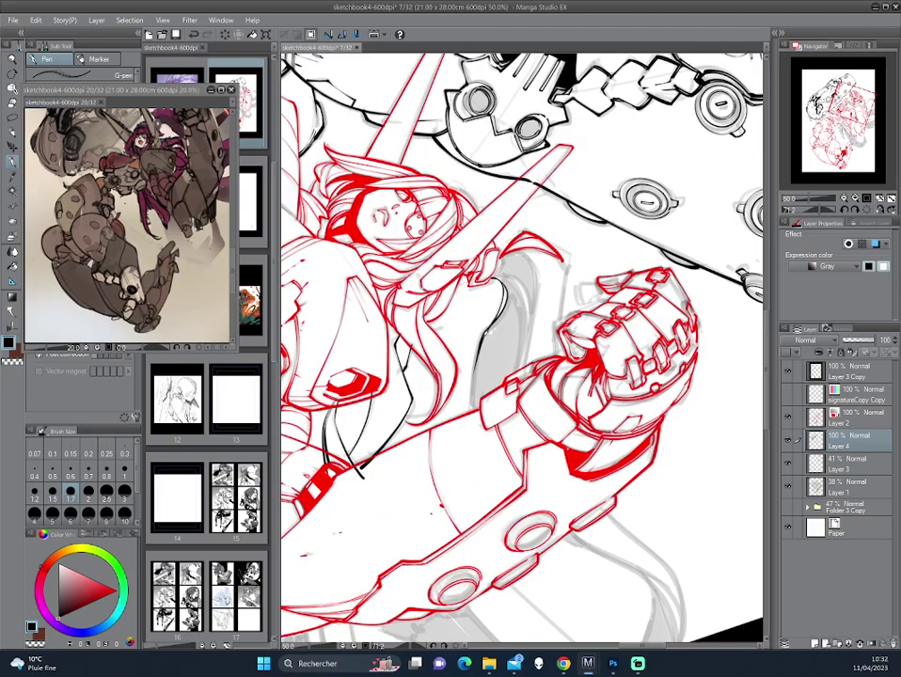
drag(354, 320, 403, 267)
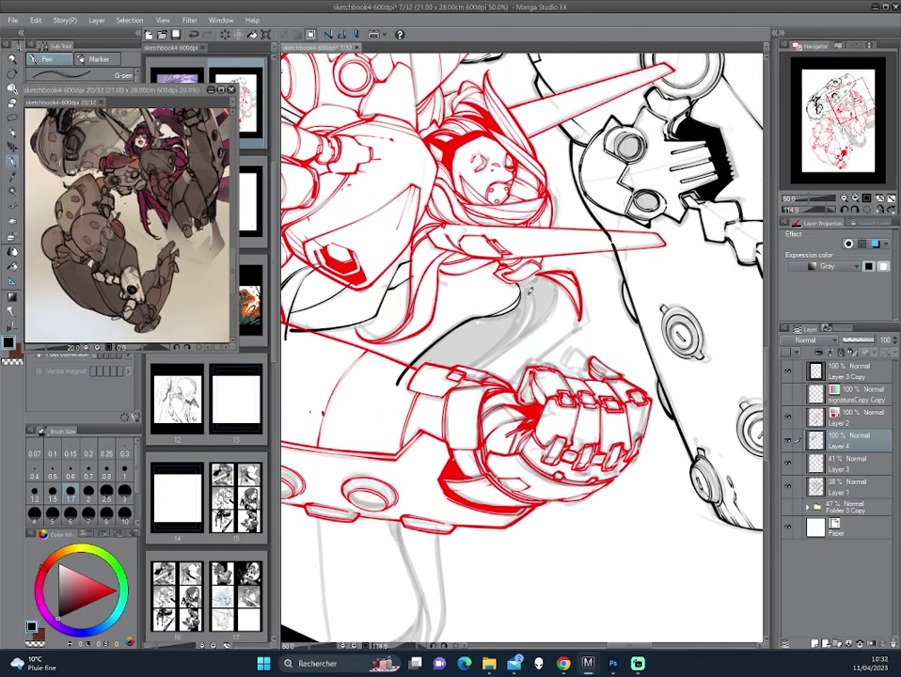
drag(381, 246, 484, 178)
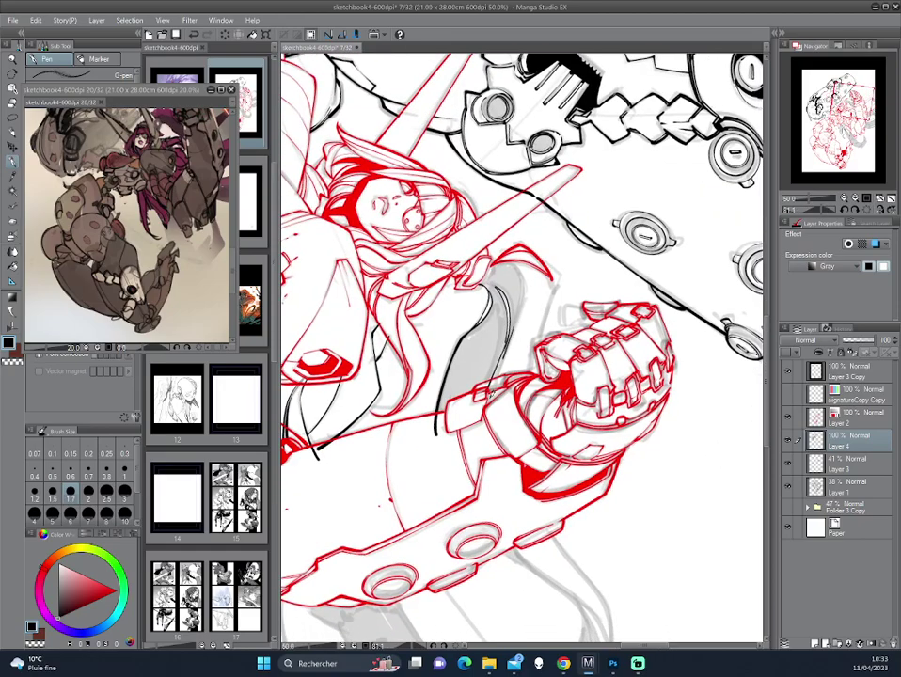
mouse_move(379, 249)
mouse_down()
mouse_move(588, 293)
mouse_move(522, 279)
mouse_move(497, 341)
mouse_up()
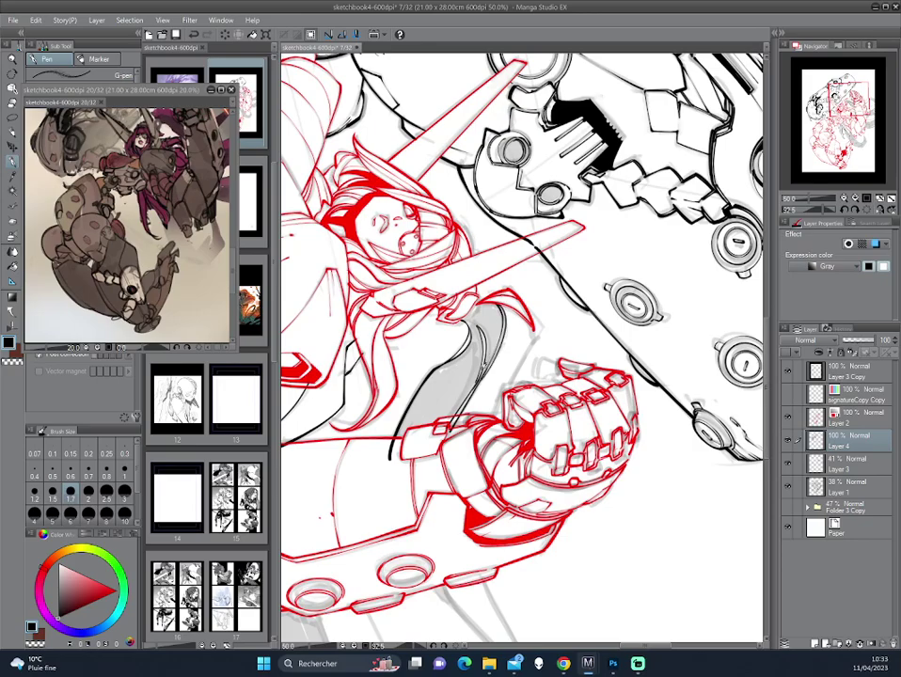
drag(377, 235, 384, 239)
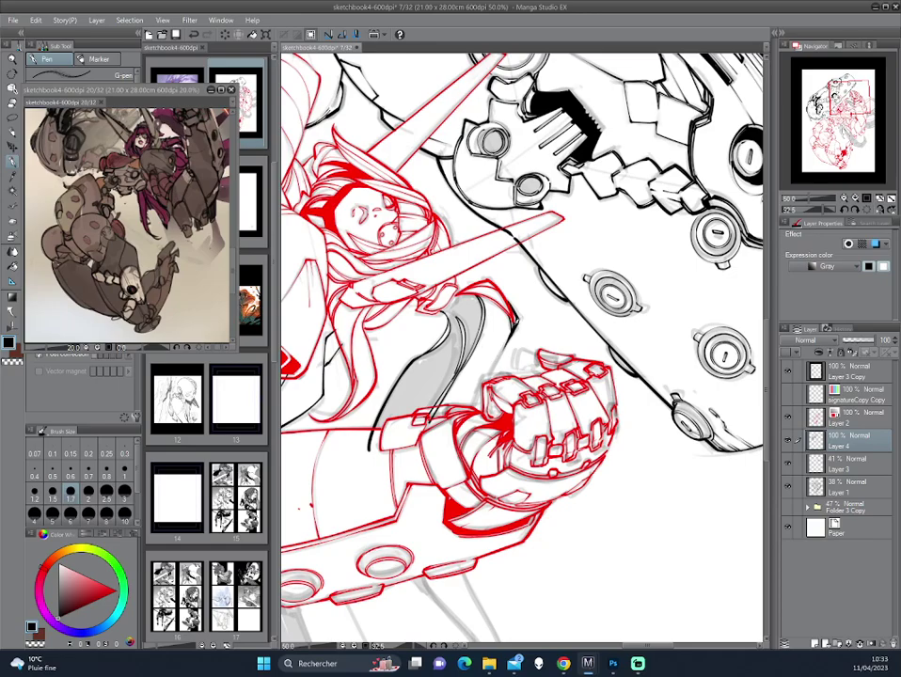
drag(350, 320, 419, 132)
mouse_move(568, 266)
mouse_down()
mouse_move(490, 226)
mouse_move(343, 247)
mouse_up()
drag(457, 326, 462, 407)
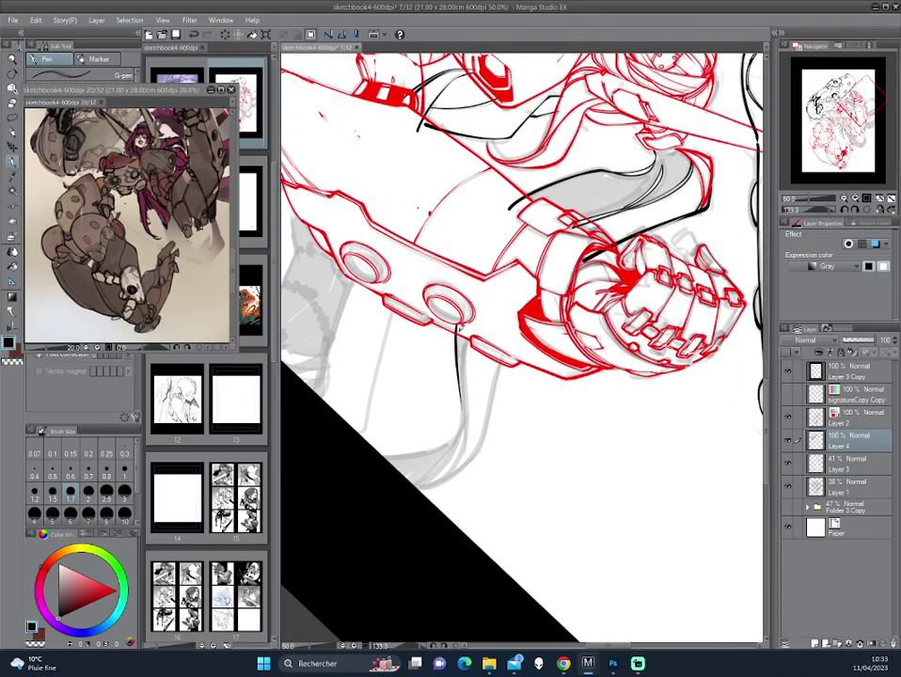
- Thicken the strands below the gauntlet and add two long thin hair strands
drag(459, 325, 454, 470)
mouse_move(464, 365)
mouse_down()
mouse_move(566, 271)
mouse_move(544, 295)
mouse_move(534, 346)
mouse_move(575, 286)
mouse_up()
drag(524, 310, 542, 465)
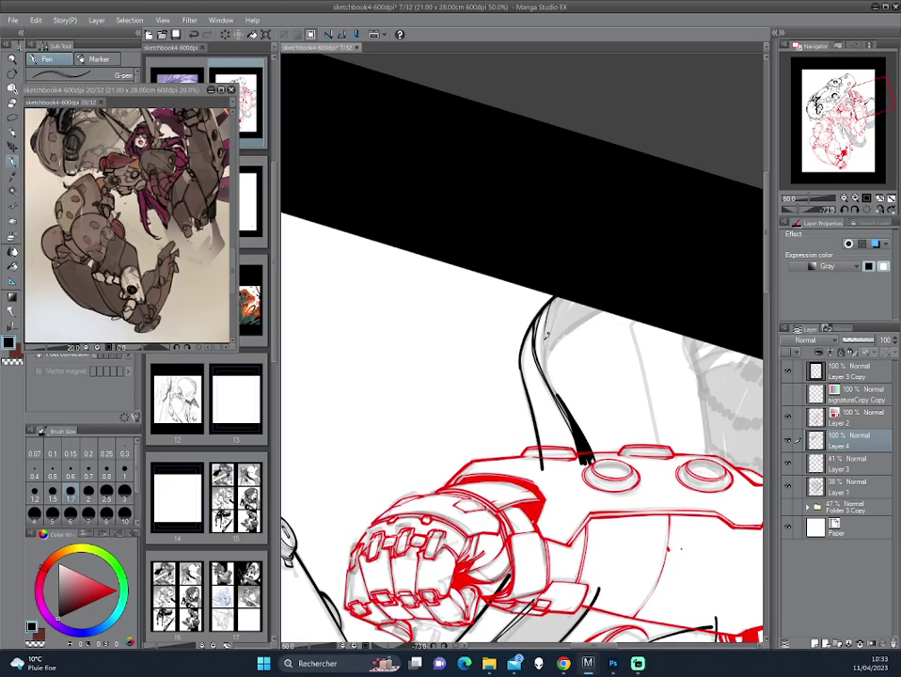
mouse_move(555, 299)
mouse_down()
mouse_move(553, 382)
mouse_move(552, 304)
mouse_up()
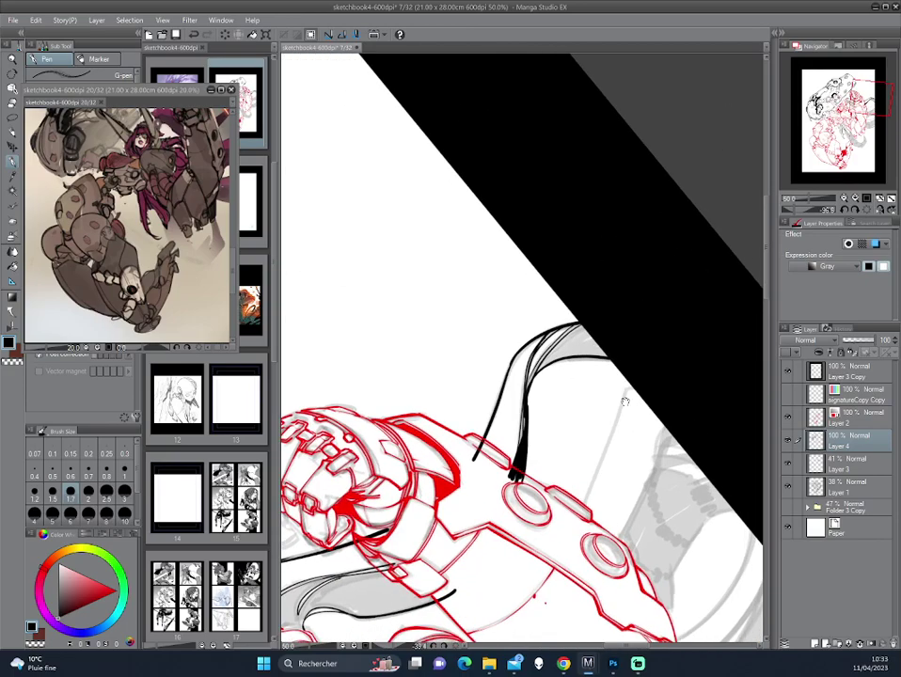
mouse_move(590, 264)
mouse_down()
mouse_move(620, 321)
mouse_move(581, 292)
mouse_move(513, 434)
mouse_up()
mouse_move(528, 293)
mouse_down()
mouse_move(543, 354)
mouse_move(566, 334)
mouse_move(550, 310)
mouse_up()
- After a brief Fill attempt, ink the wheel outline down to the black band
key(g)
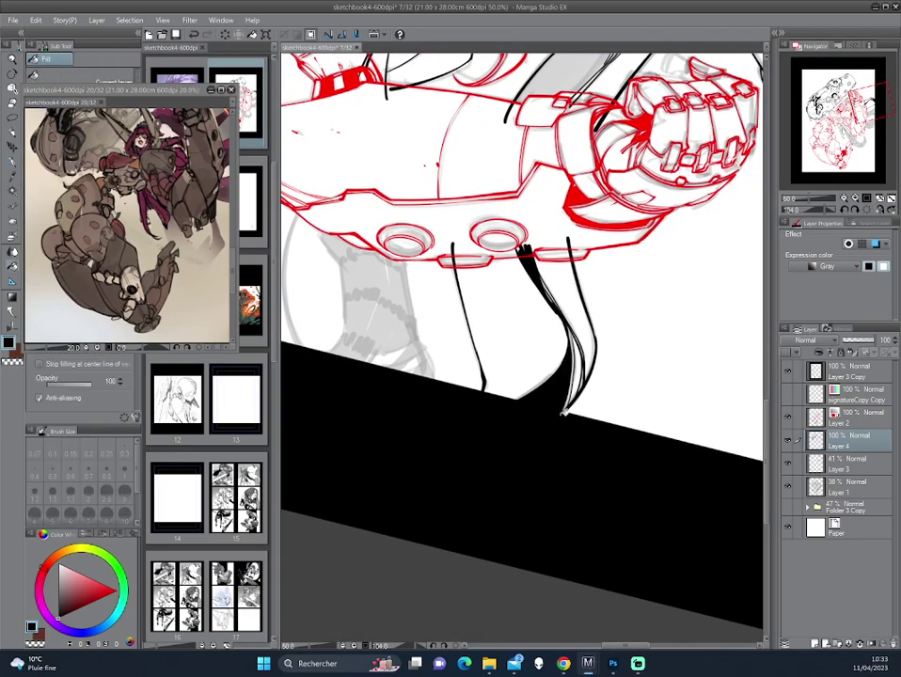
drag(554, 382, 629, 414)
key(p)
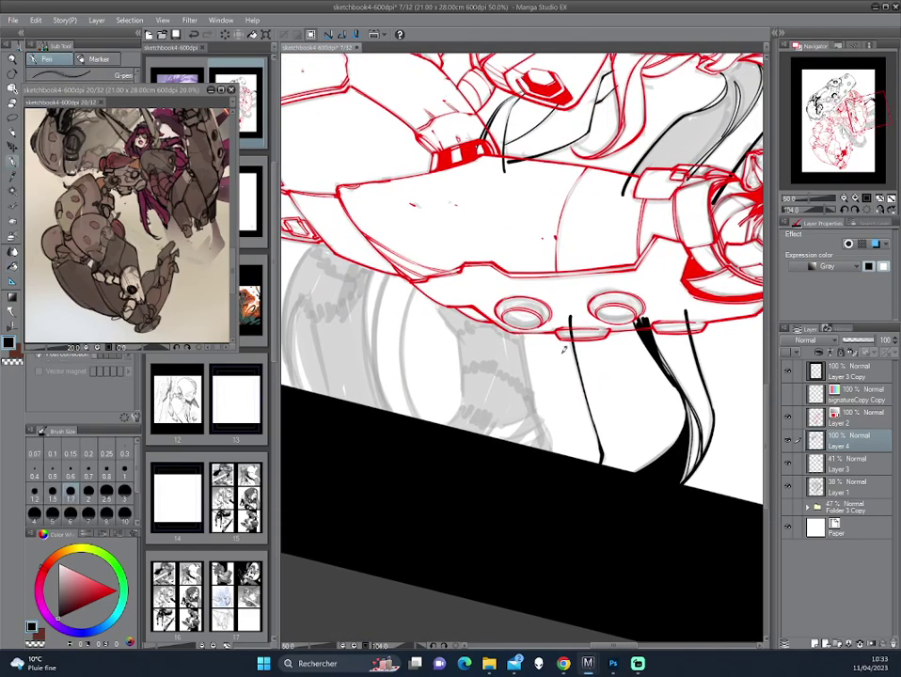
drag(332, 267, 465, 340)
drag(426, 384, 491, 402)
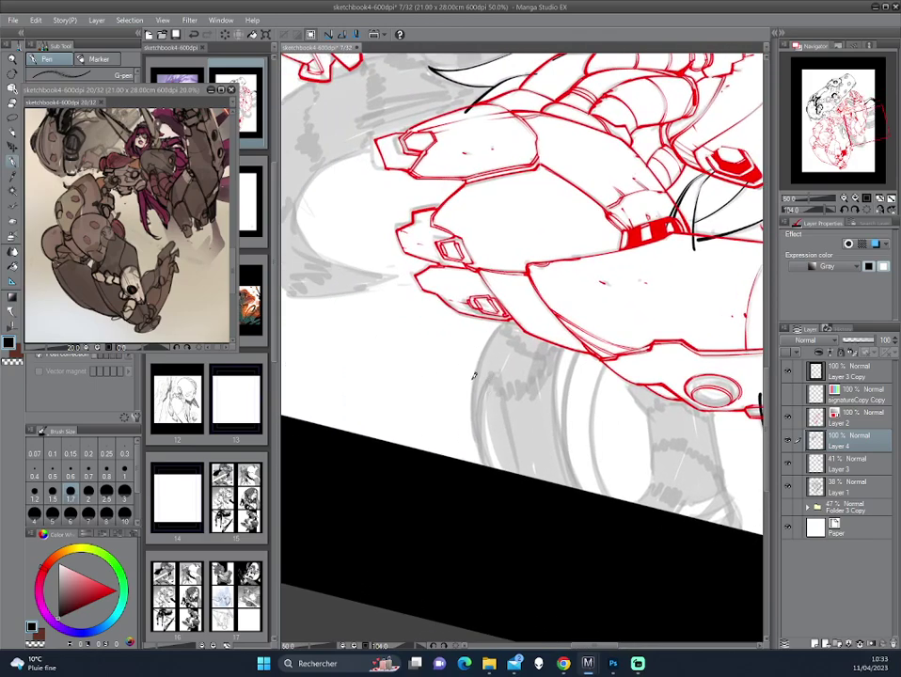
mouse_move(500, 319)
mouse_down()
mouse_move(473, 395)
mouse_move(486, 464)
mouse_up()
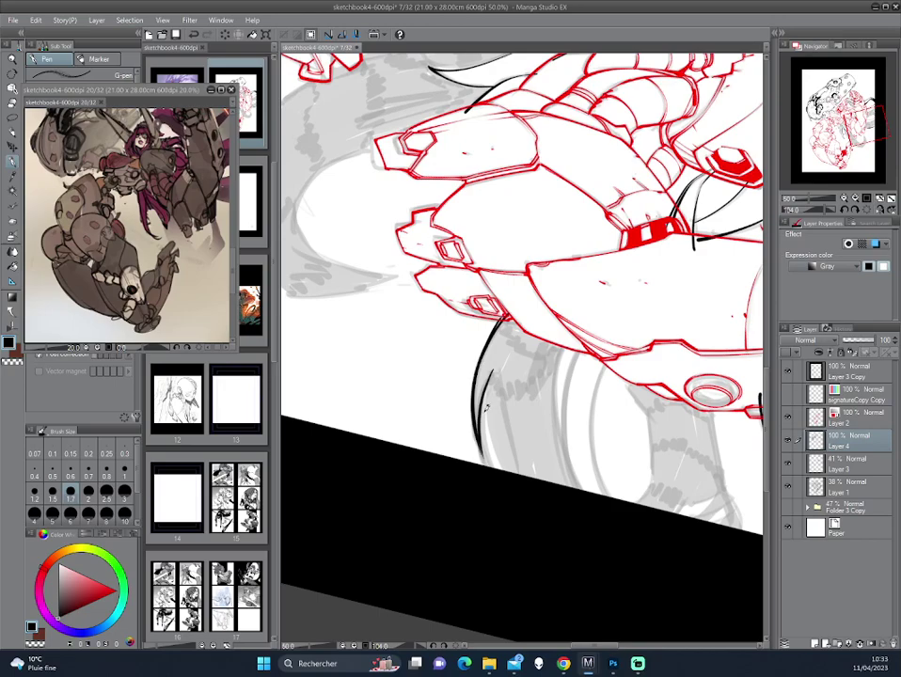
drag(486, 407, 474, 374)
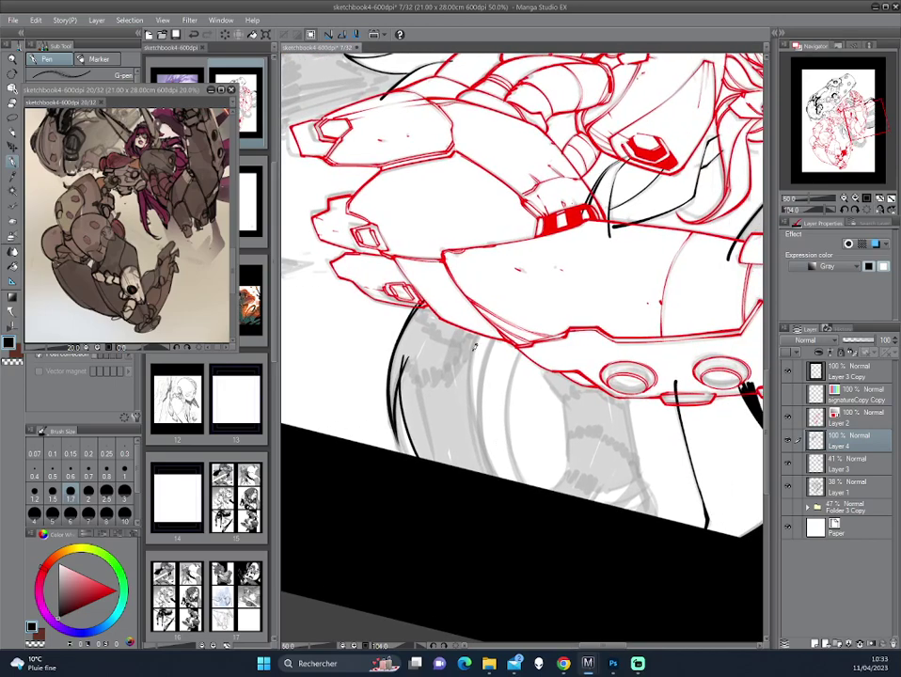
drag(483, 326, 470, 403)
drag(486, 442, 469, 372)
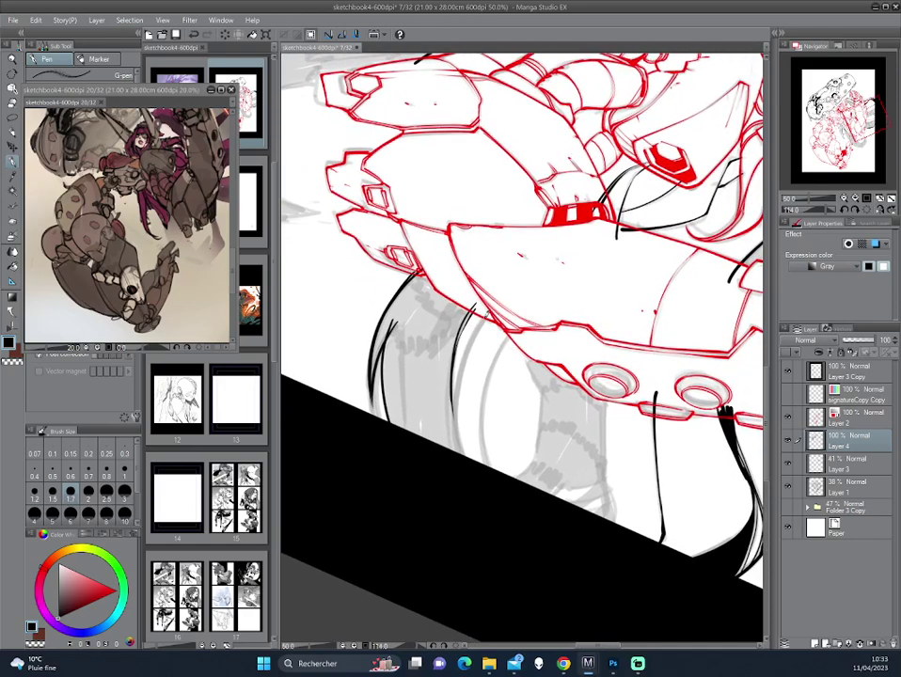
drag(482, 306, 461, 363)
drag(478, 316, 462, 442)
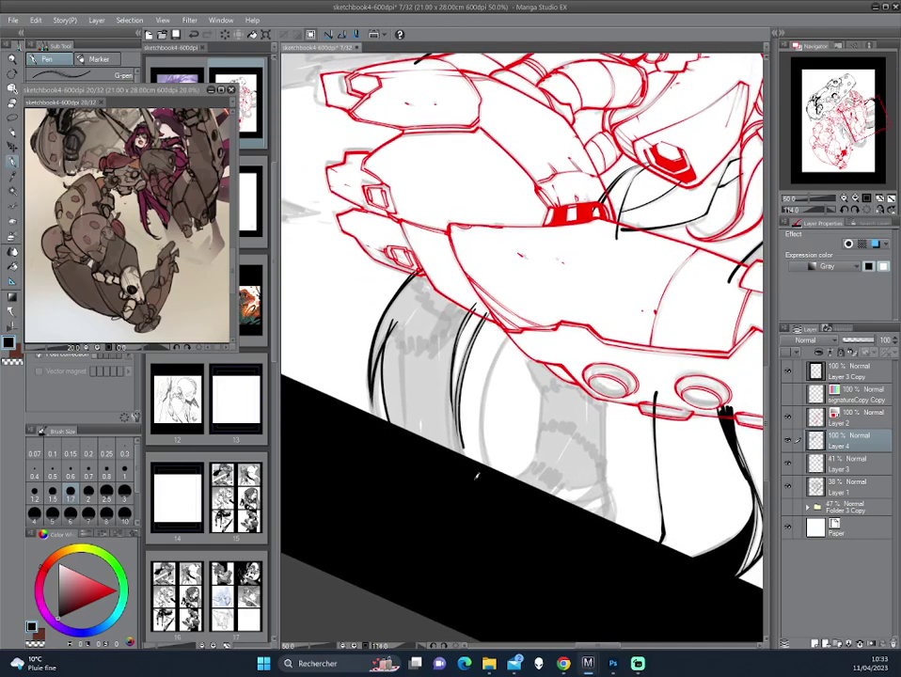
drag(462, 373, 468, 488)
- Level the view with the black band horizontal and fill the hair area solid black
drag(597, 285, 498, 367)
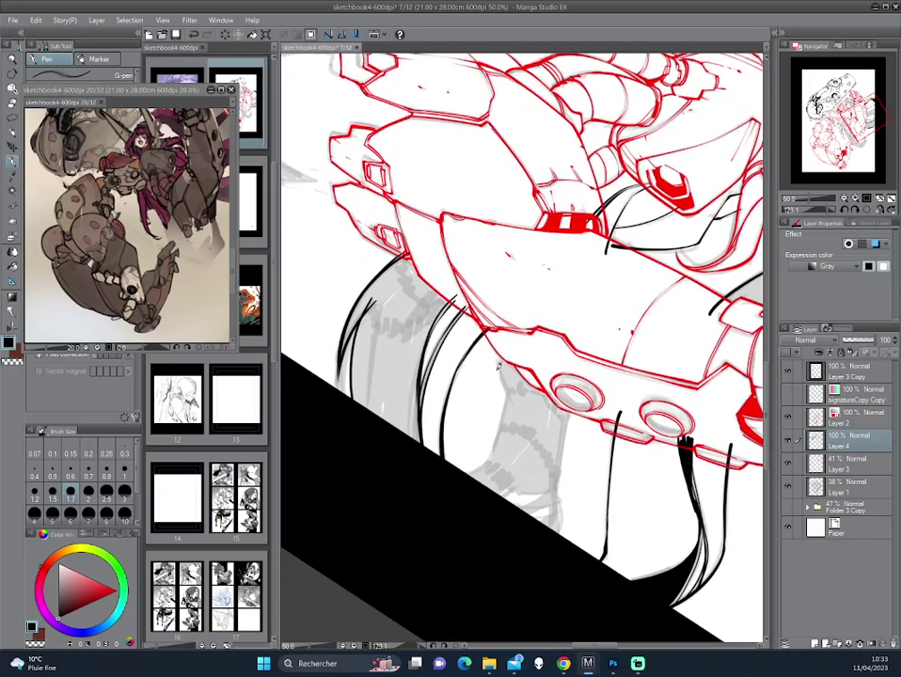
mouse_move(376, 268)
mouse_down()
mouse_move(594, 332)
mouse_move(573, 372)
mouse_move(550, 384)
mouse_move(626, 352)
mouse_move(517, 374)
mouse_up()
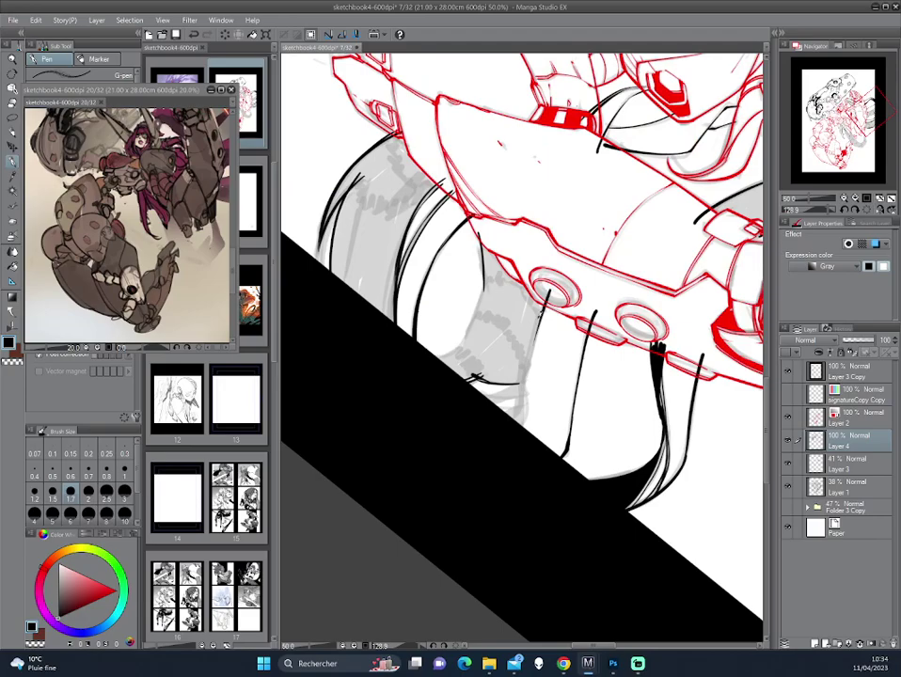
mouse_move(379, 358)
mouse_down()
mouse_move(595, 355)
mouse_move(538, 382)
mouse_up()
scroll(595, 355, down, 1)
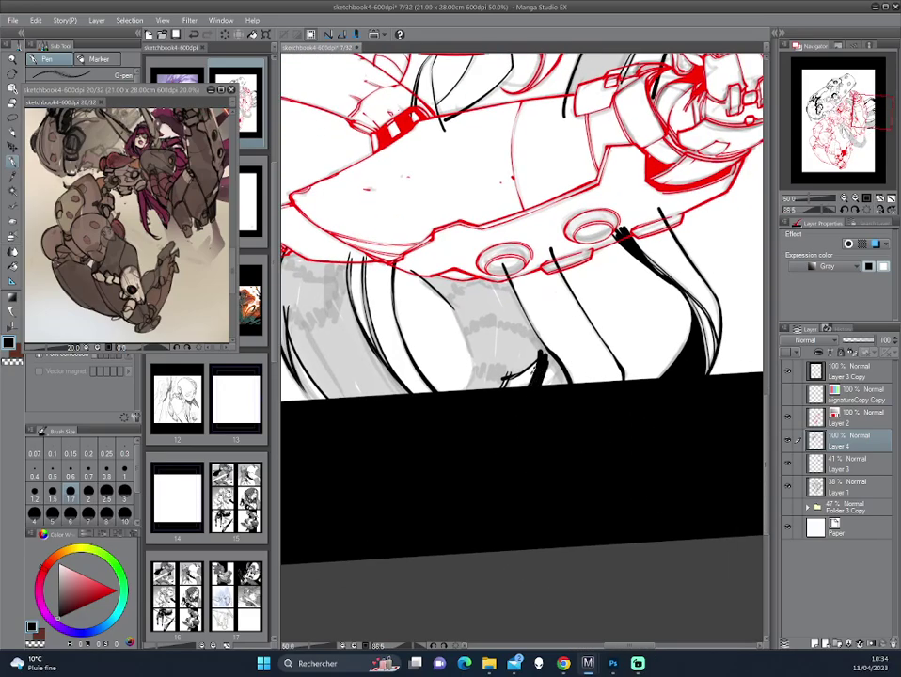
drag(400, 273, 450, 347)
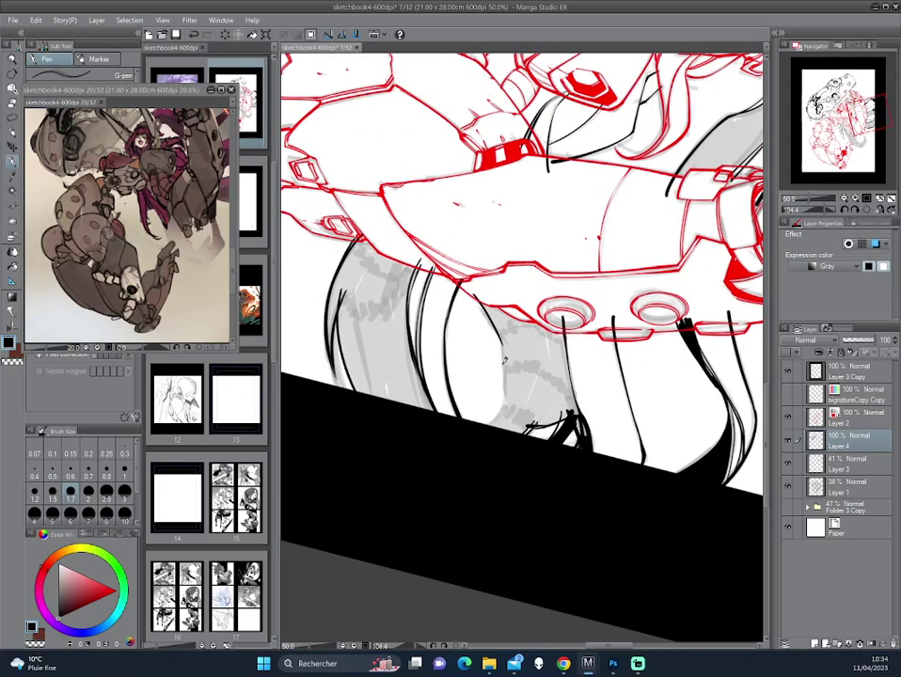
mouse_move(376, 282)
mouse_down()
mouse_move(531, 353)
mouse_move(423, 325)
mouse_up()
key(g)
click(581, 411)
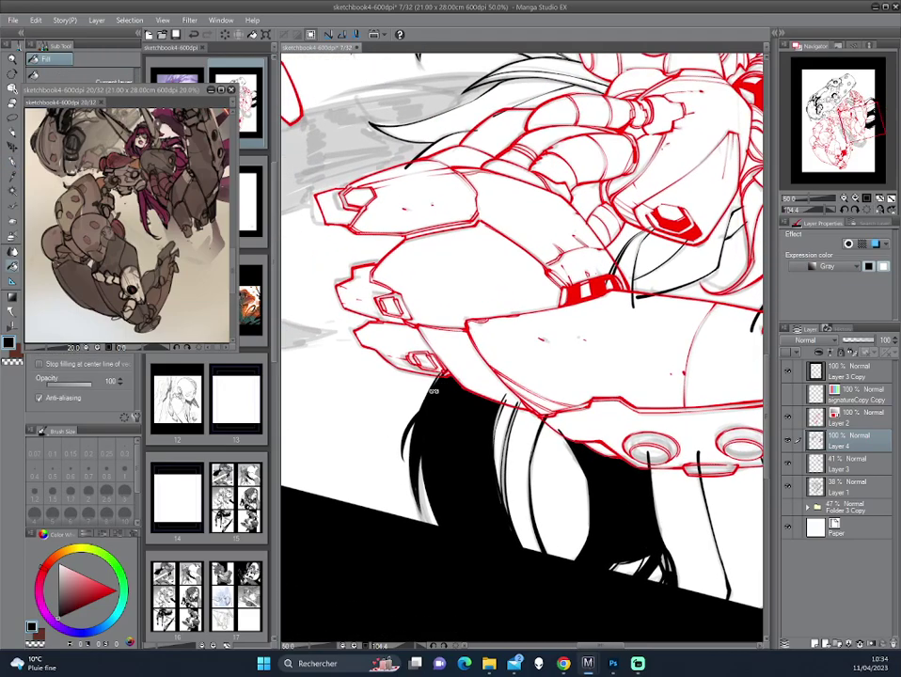
- Rotate and zoom the view to a new angle, ready to continue inking with the pen
mouse_move(424, 375)
mouse_down()
mouse_move(507, 403)
mouse_move(577, 342)
mouse_move(609, 379)
mouse_up()
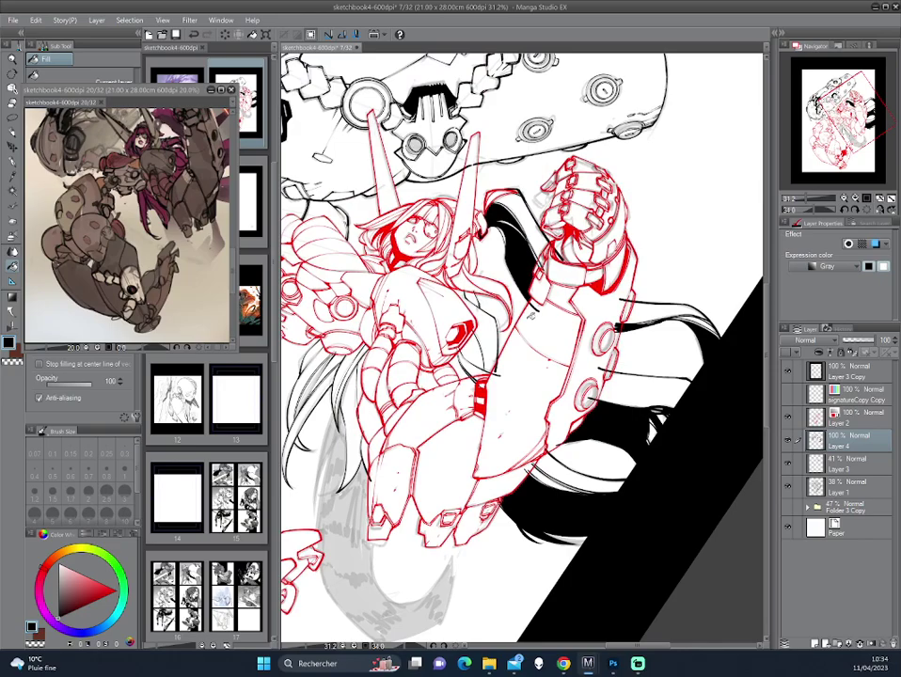
drag(410, 176, 414, 184)
scroll(522, 348, up, 2)
key(p)
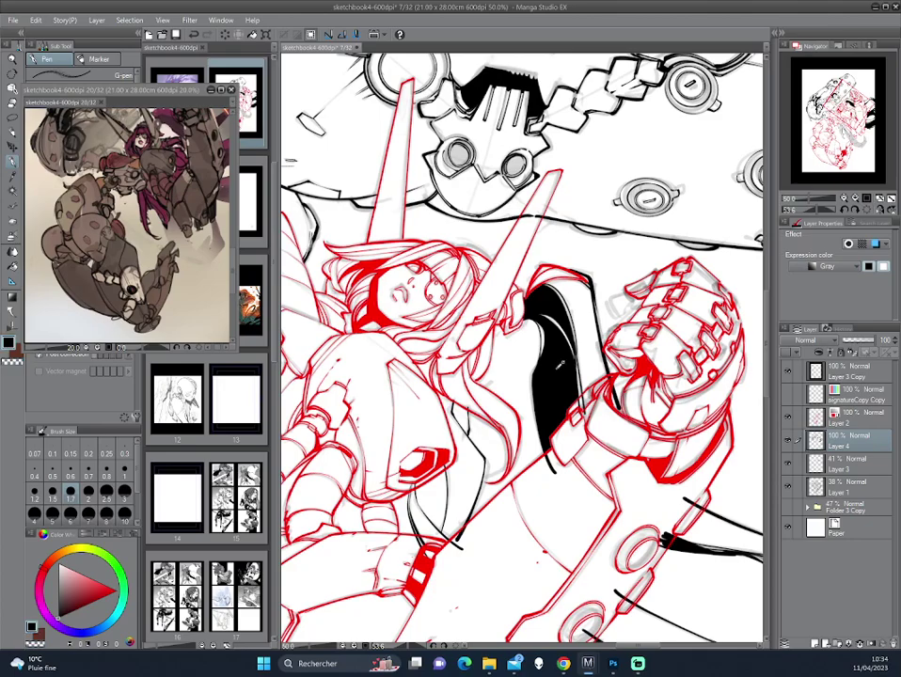
scroll(415, 278, down, 3)
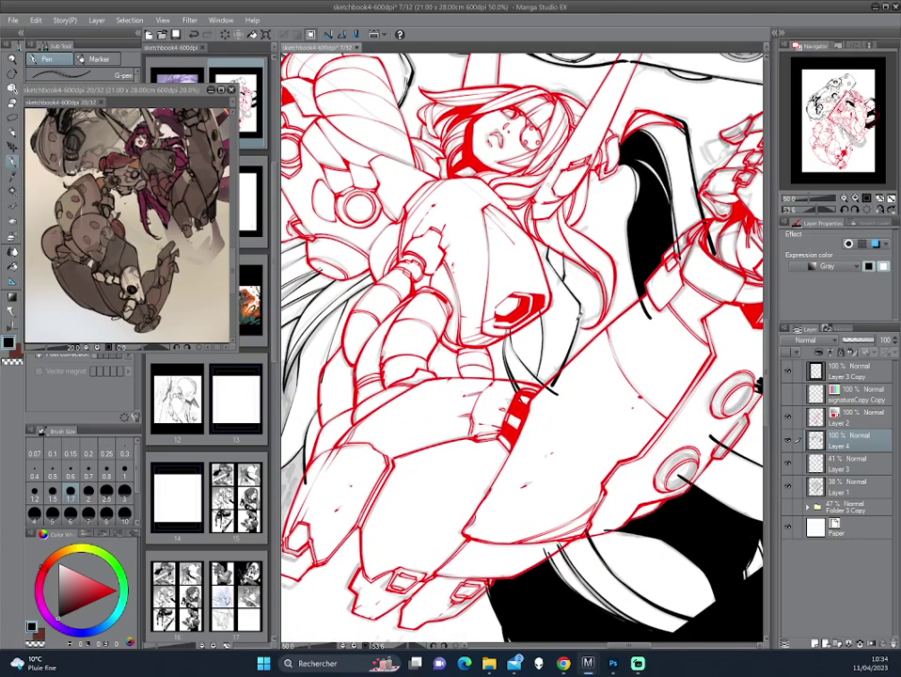
scroll(392, 426, down, 5)
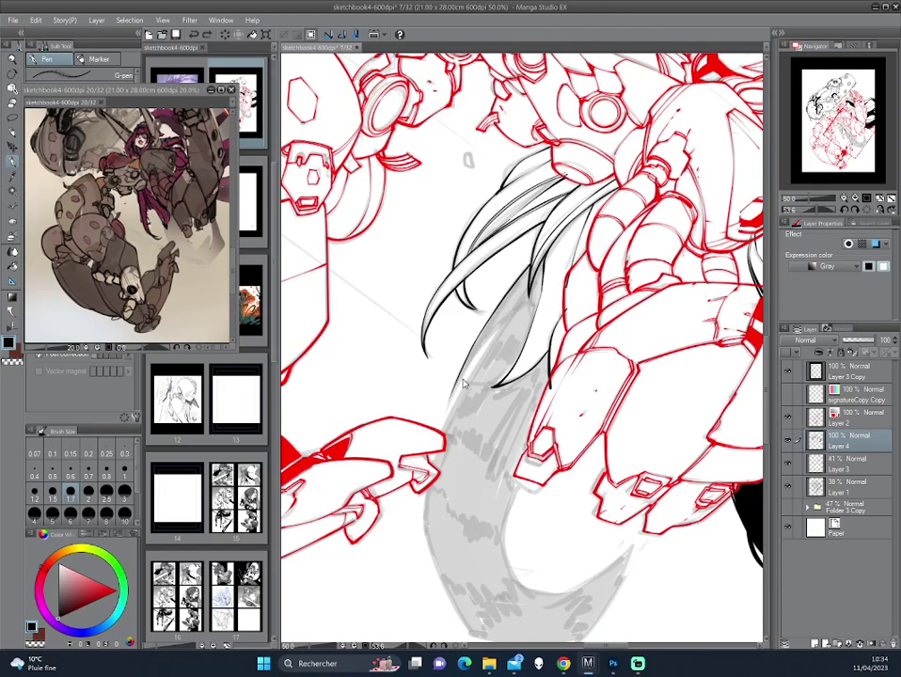
- Ink the lower hair strands and the tail's inner edge with the G-pen
mouse_move(453, 395)
mouse_down()
mouse_move(503, 324)
mouse_move(481, 363)
mouse_up()
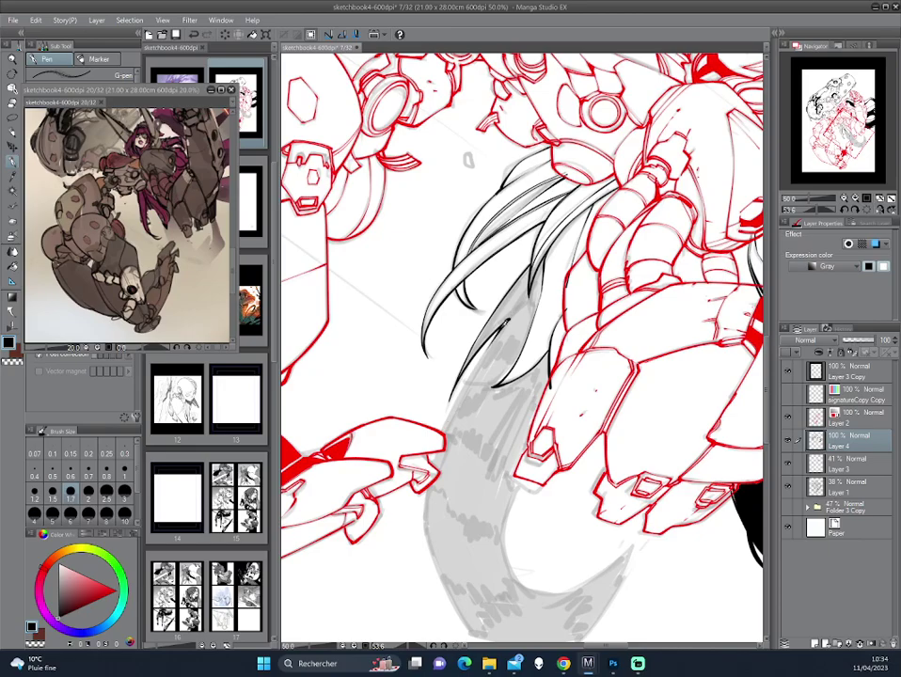
mouse_move(430, 509)
mouse_down()
mouse_move(459, 382)
mouse_move(489, 501)
mouse_up()
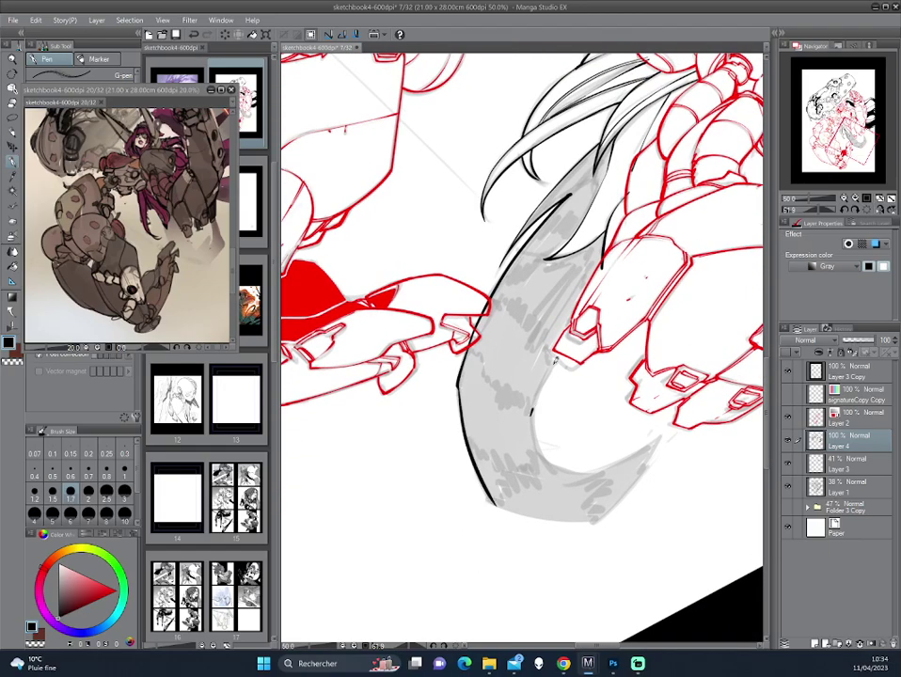
drag(555, 361, 481, 369)
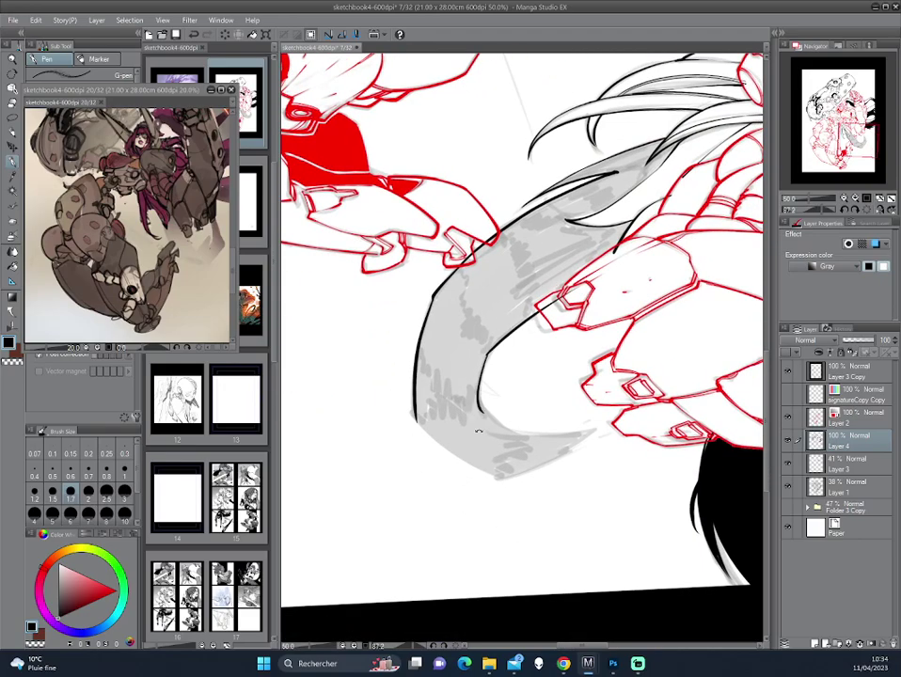
mouse_move(477, 424)
mouse_down()
mouse_move(577, 293)
mouse_move(521, 294)
mouse_move(550, 374)
mouse_up()
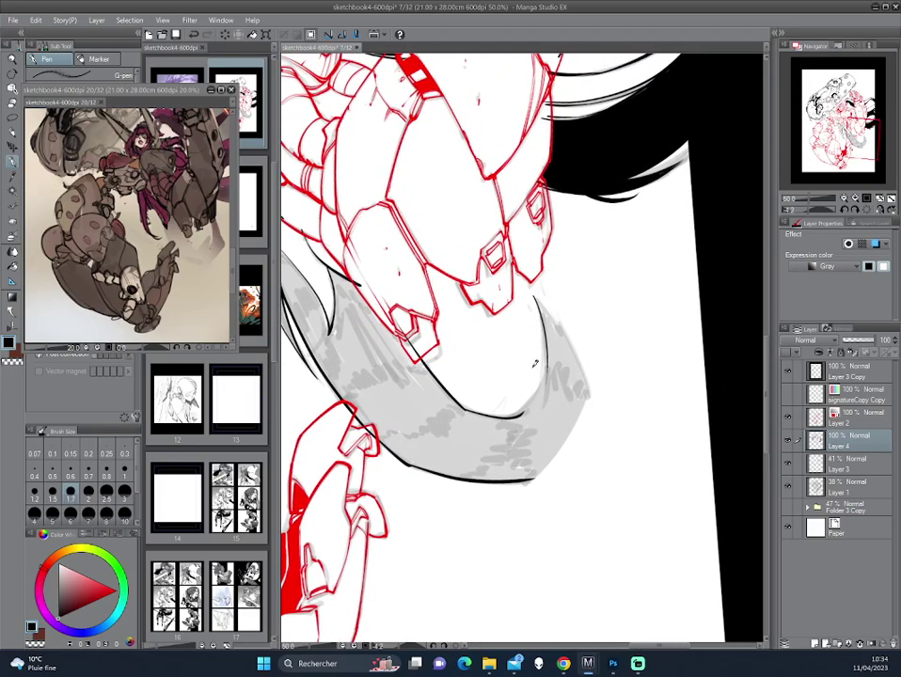
mouse_move(387, 303)
mouse_down()
mouse_move(418, 230)
mouse_move(418, 302)
mouse_up()
- Switch to black, ink the tail's right edge, and fill the grey tail solid black
key(x)
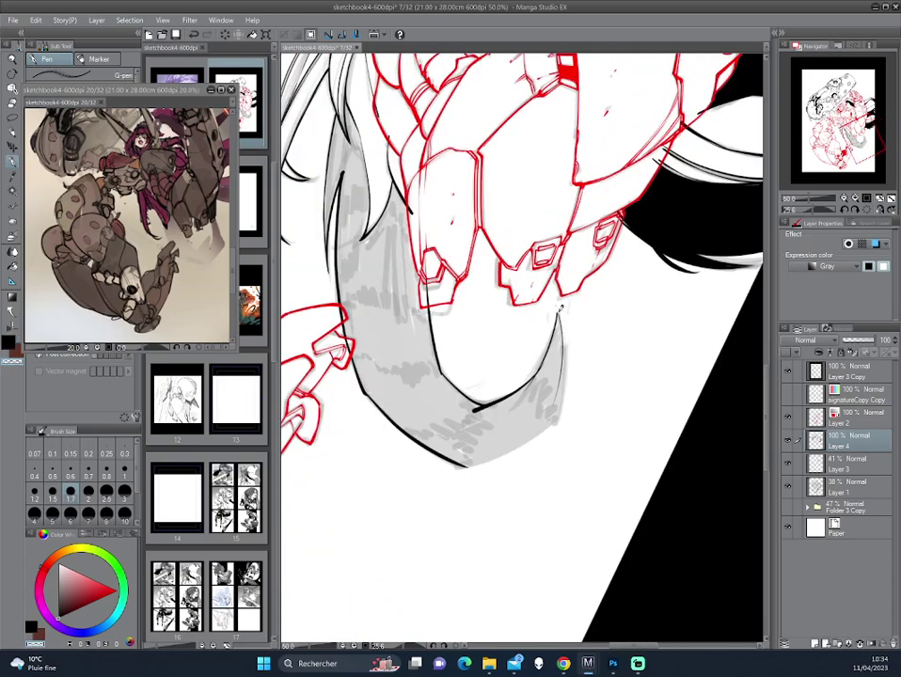
key(x)
drag(565, 341, 557, 381)
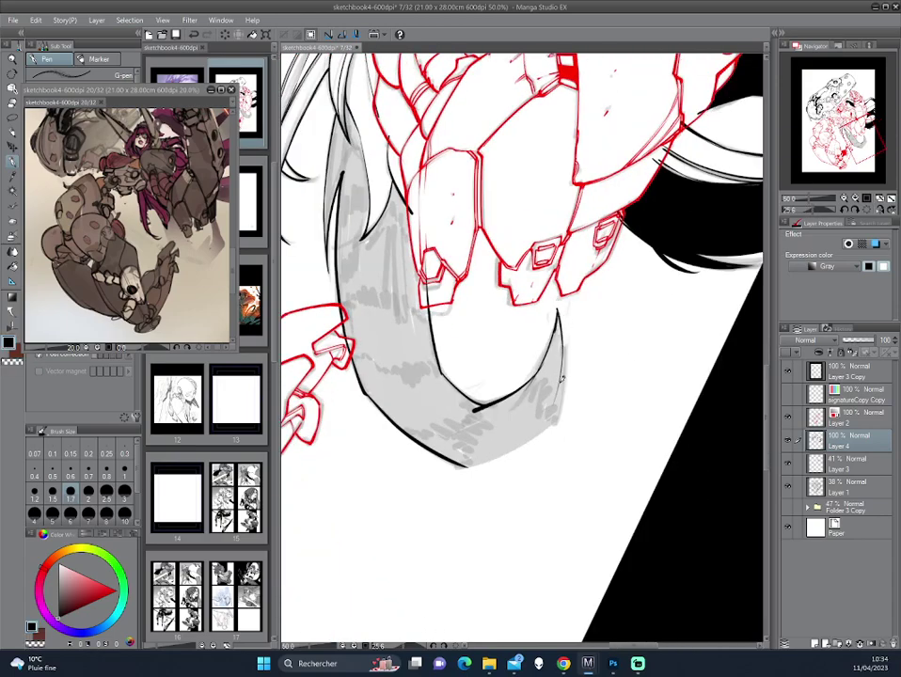
mouse_move(570, 331)
mouse_down()
mouse_move(568, 384)
mouse_move(551, 433)
mouse_up()
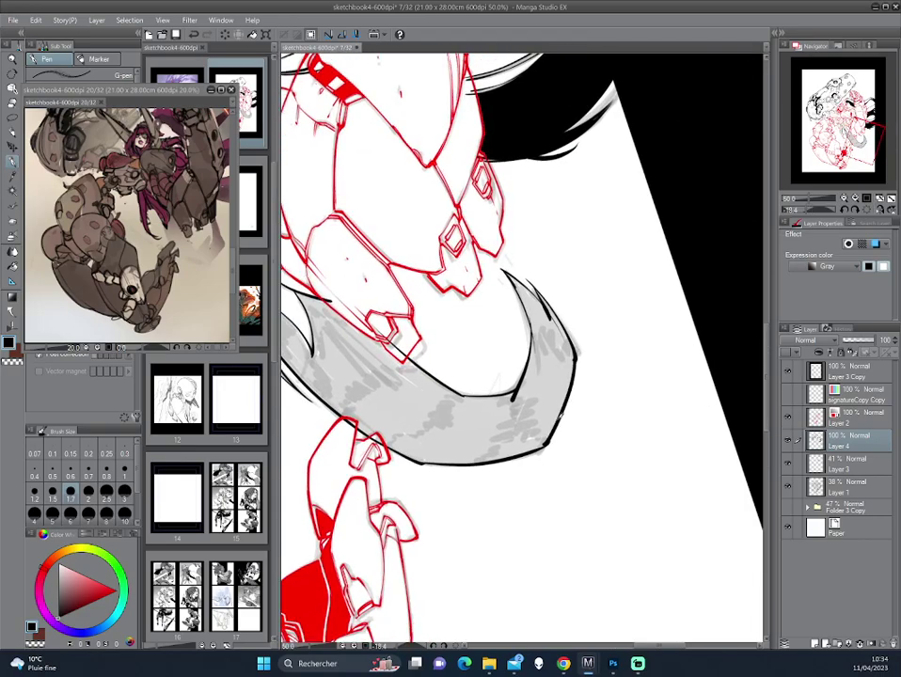
drag(631, 274, 565, 395)
key(g)
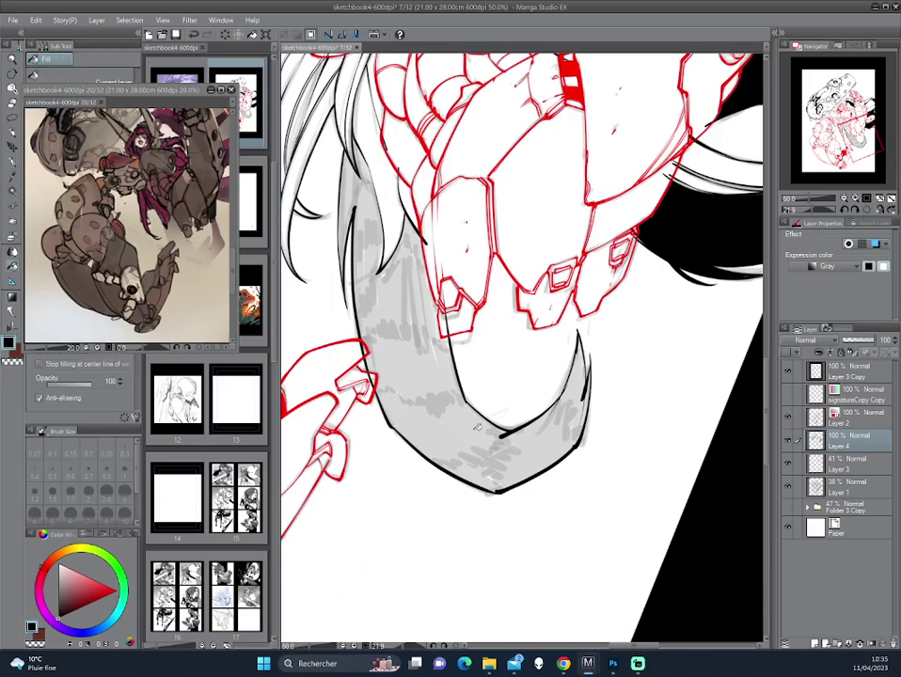
click(489, 455)
scroll(556, 353, down, 3)
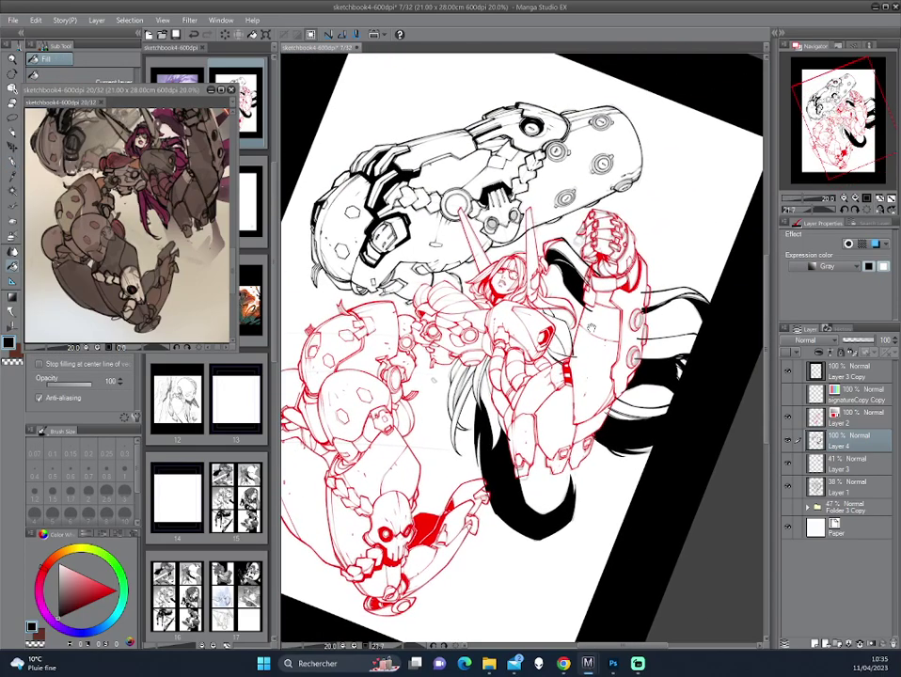
- Straighten the view upright and return to the G-pen with black colour
scroll(575, 331, up, 1)
drag(577, 330, 585, 312)
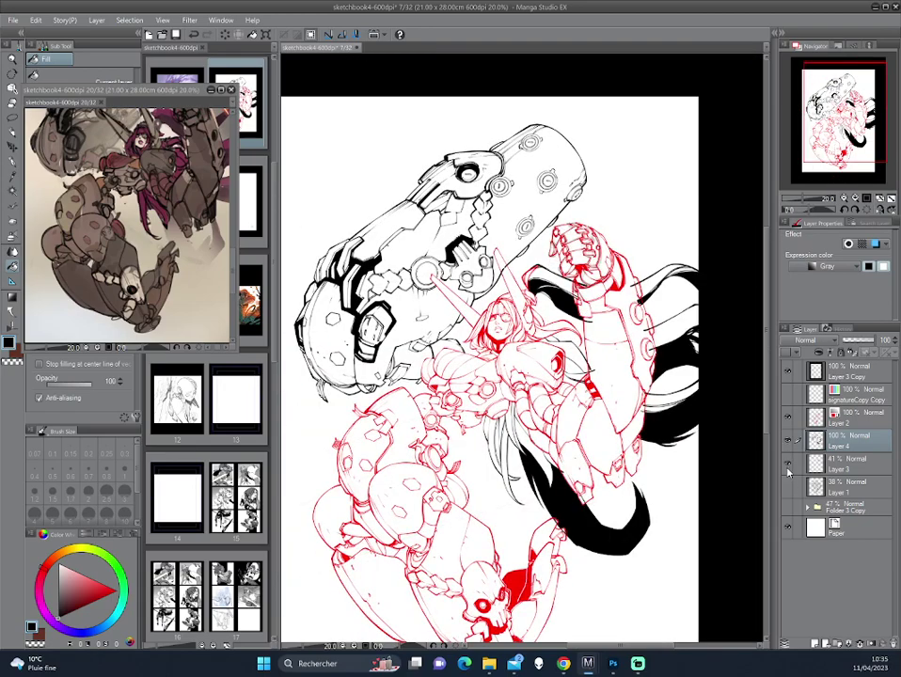
scroll(518, 348, down, 2)
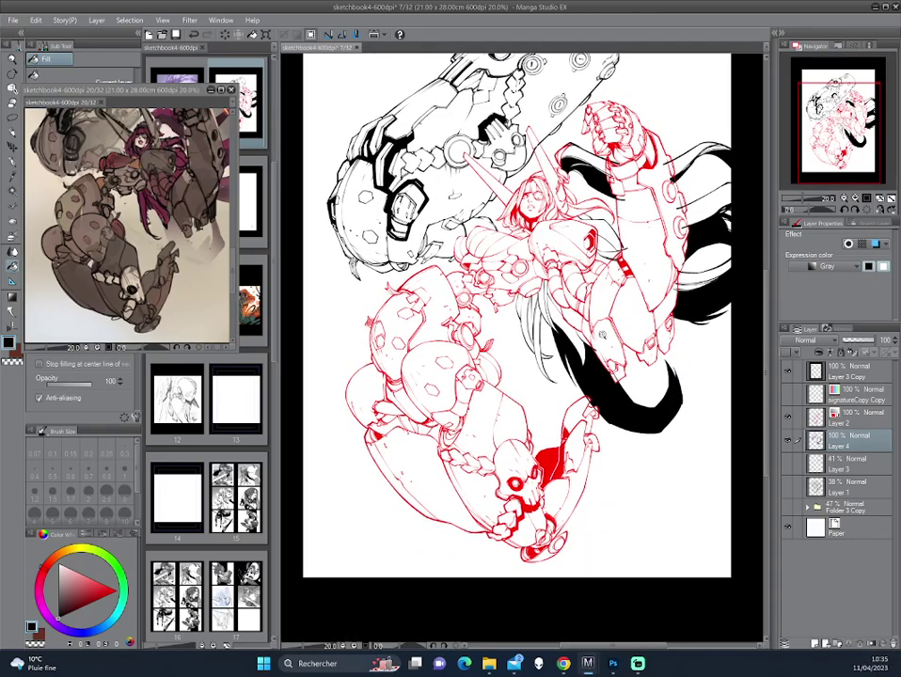
scroll(603, 335, up, 5)
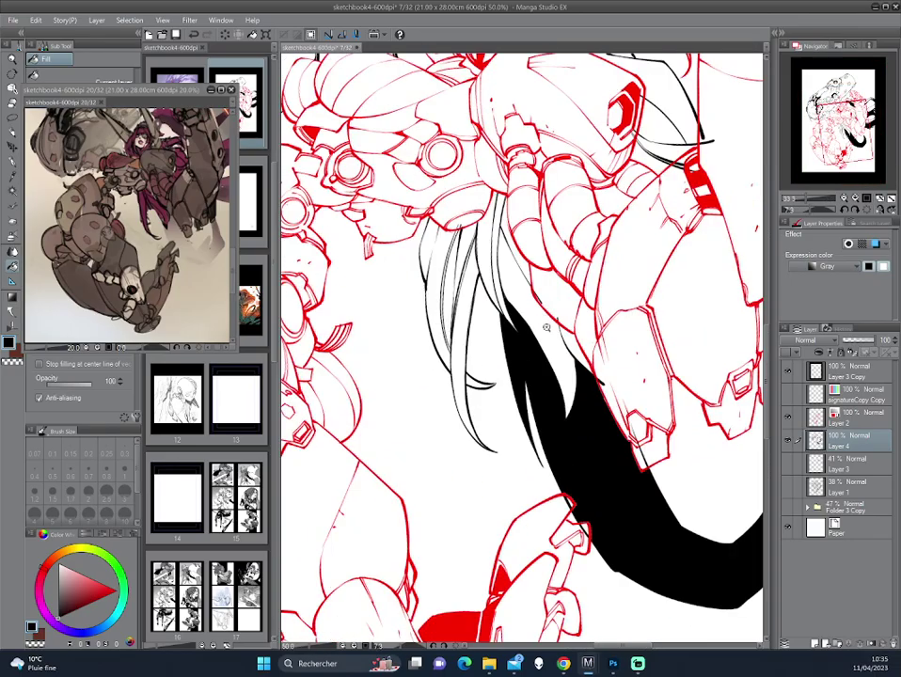
scroll(546, 327, up, 2)
key(p)
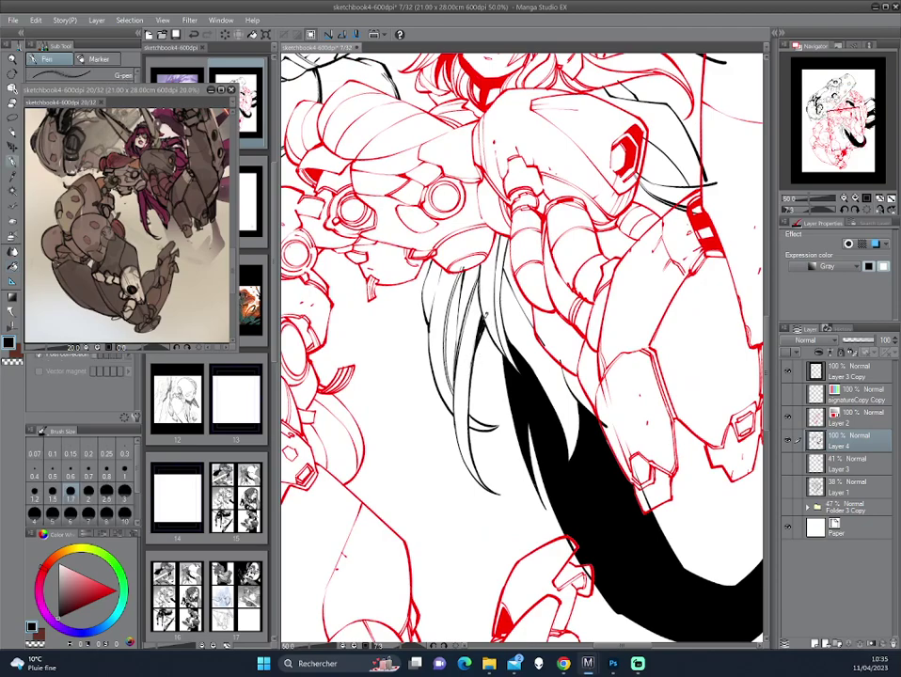
key(x)
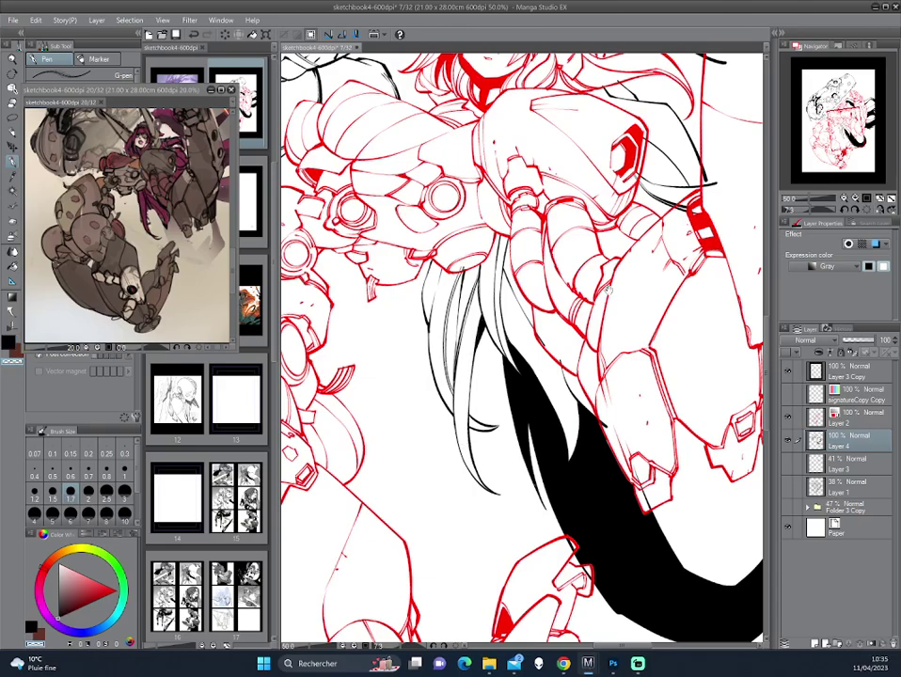
- Set transparent colour, pan over the figure, then select Fill and rotate the canvas about 30°
key(asciicircum)
key(asciicircum)
key(asciicircum)
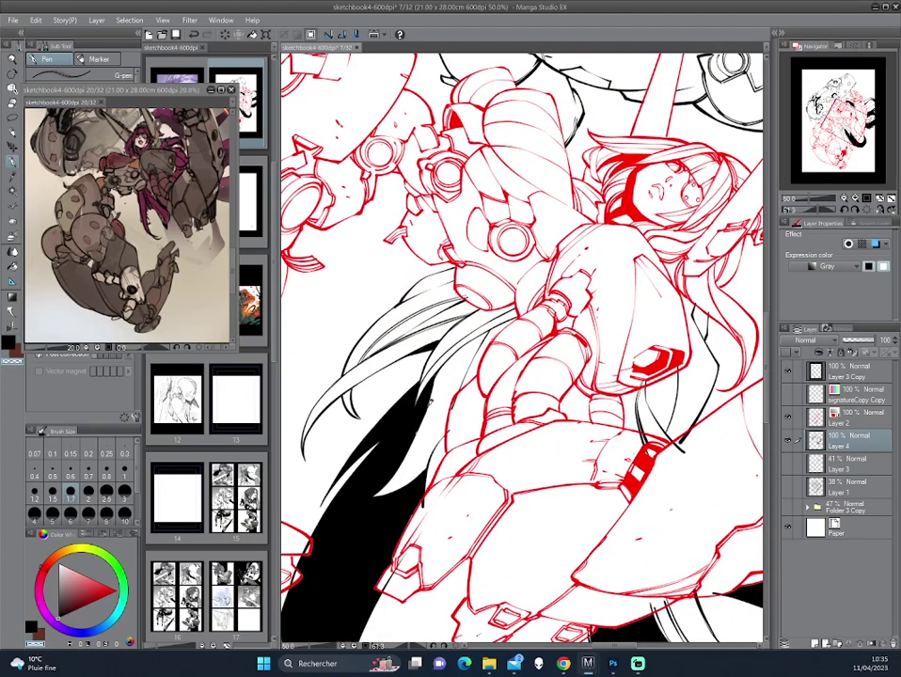
key(c)
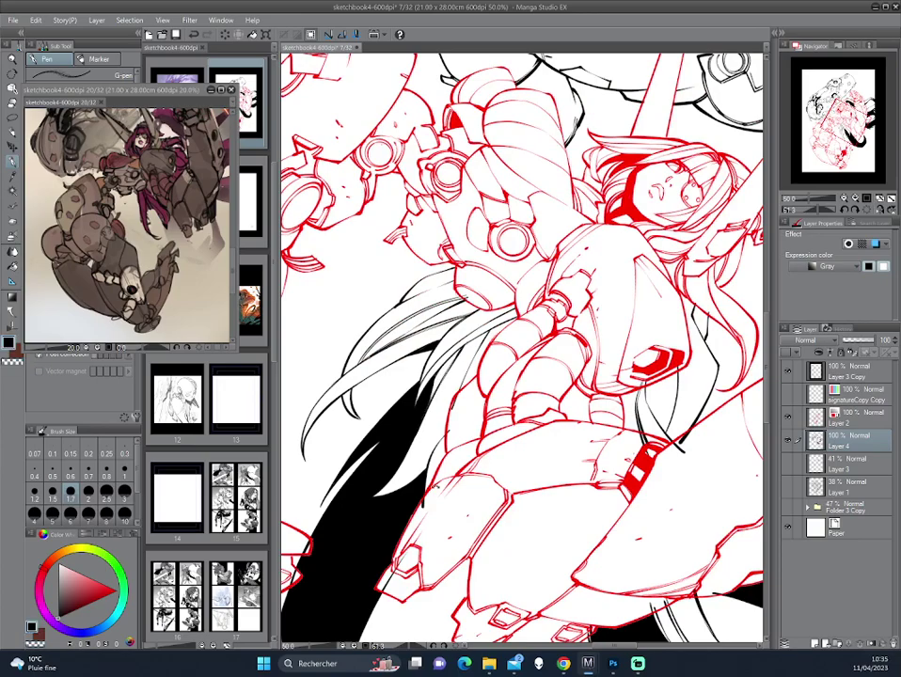
drag(365, 247, 369, 231)
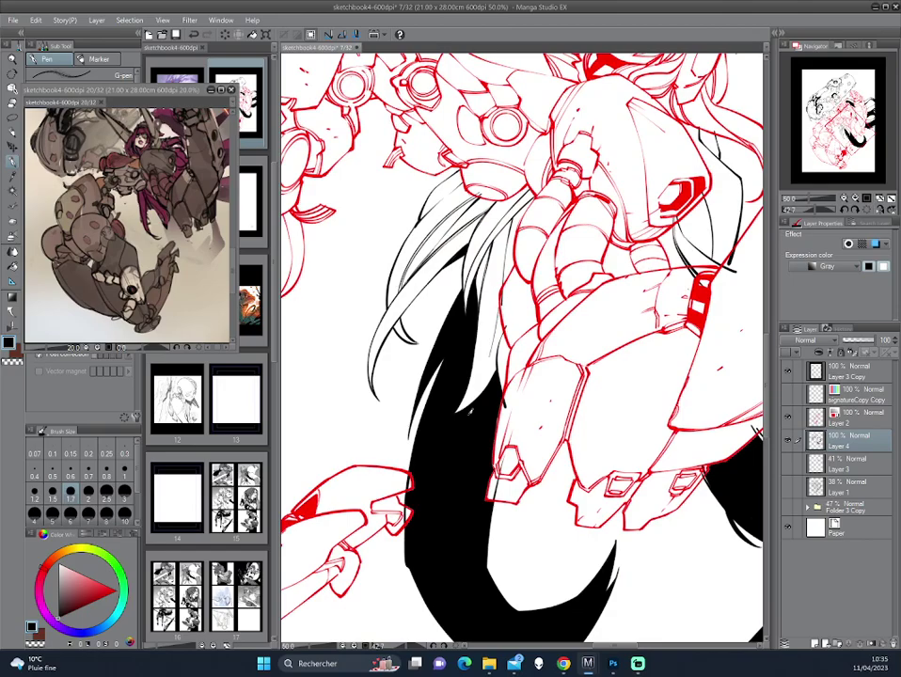
mouse_move(363, 242)
mouse_down()
mouse_move(524, 358)
mouse_move(443, 358)
mouse_move(540, 361)
mouse_up()
scroll(540, 361, down, 3)
scroll(540, 361, up, 3)
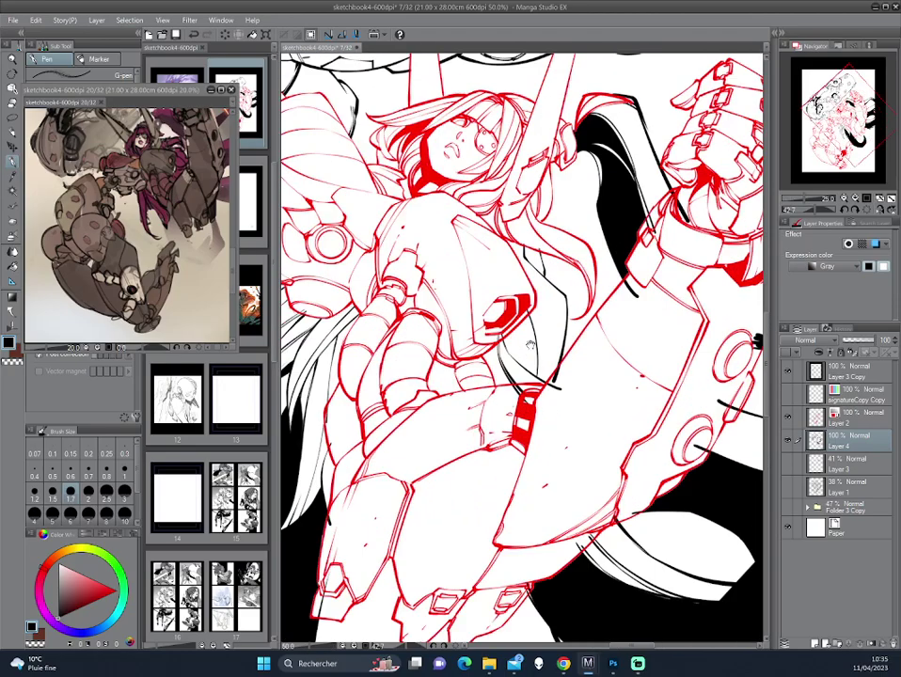
key(g)
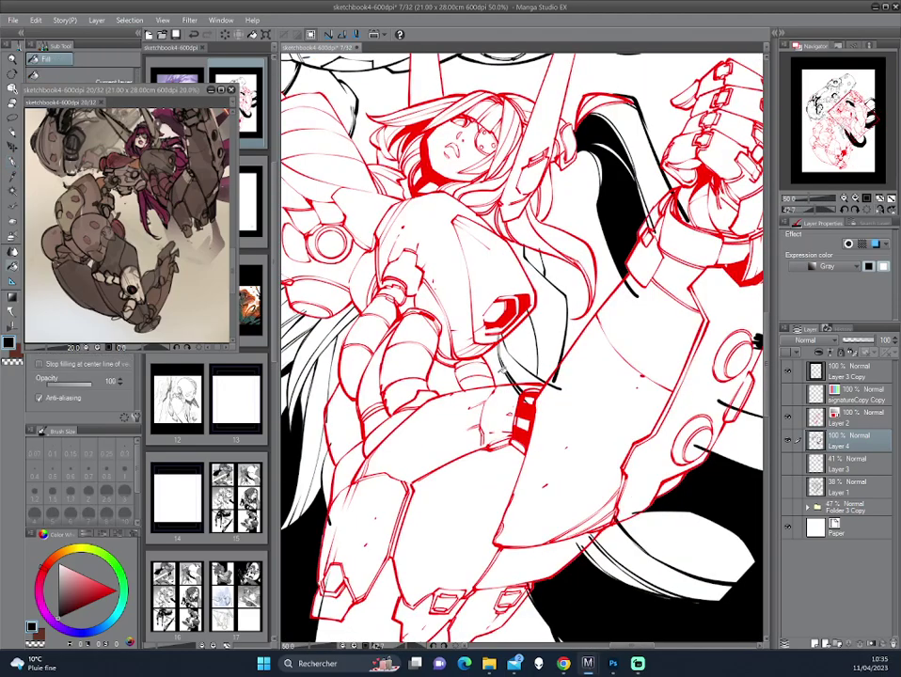
key(minus)
key(minus)
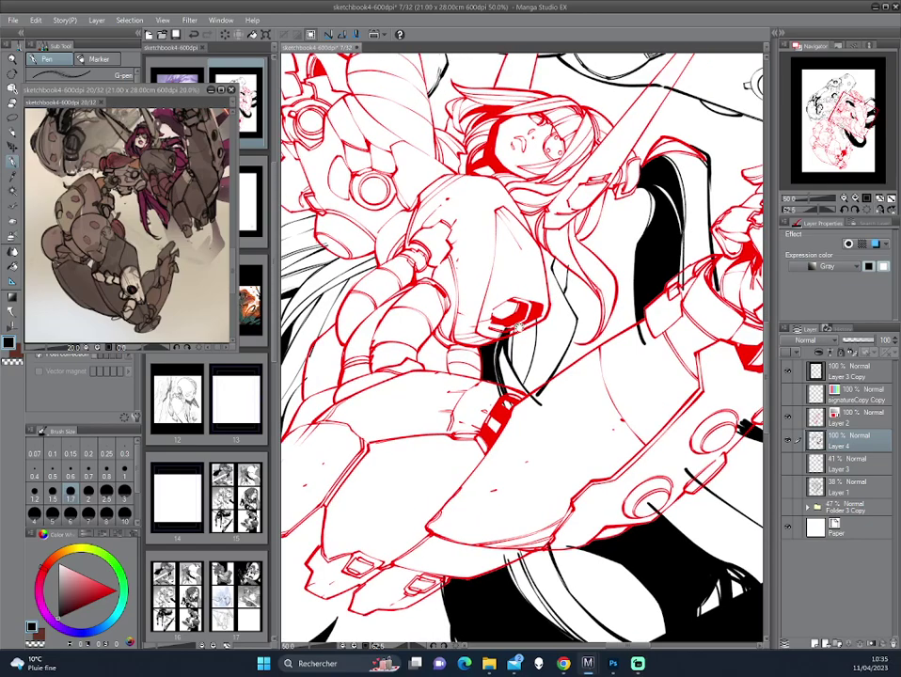
- Sample a brown from the coloured reference page and fit the page in view
drag(146, 220, 133, 226)
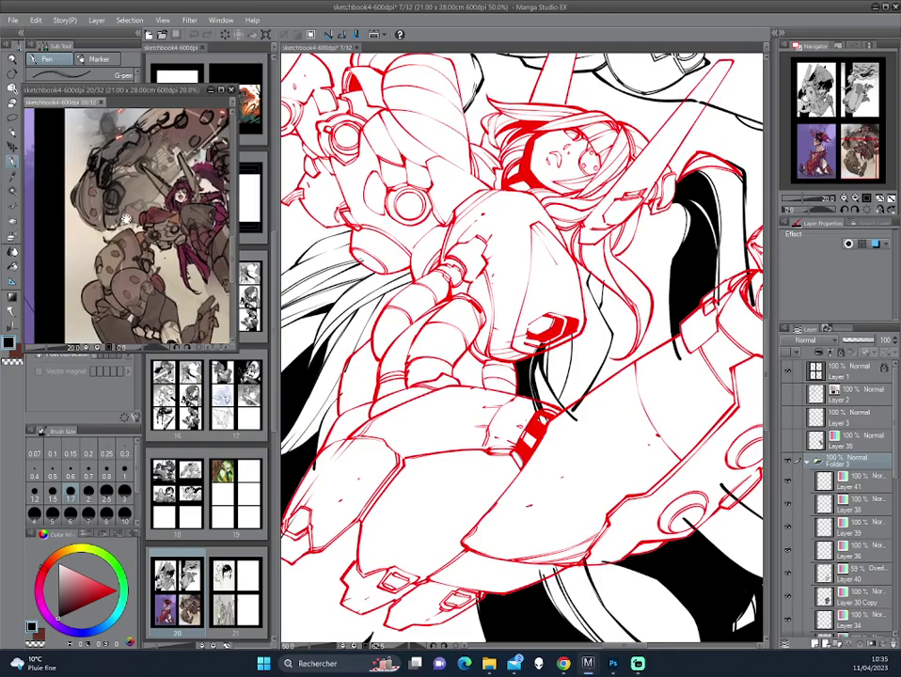
click(125, 247)
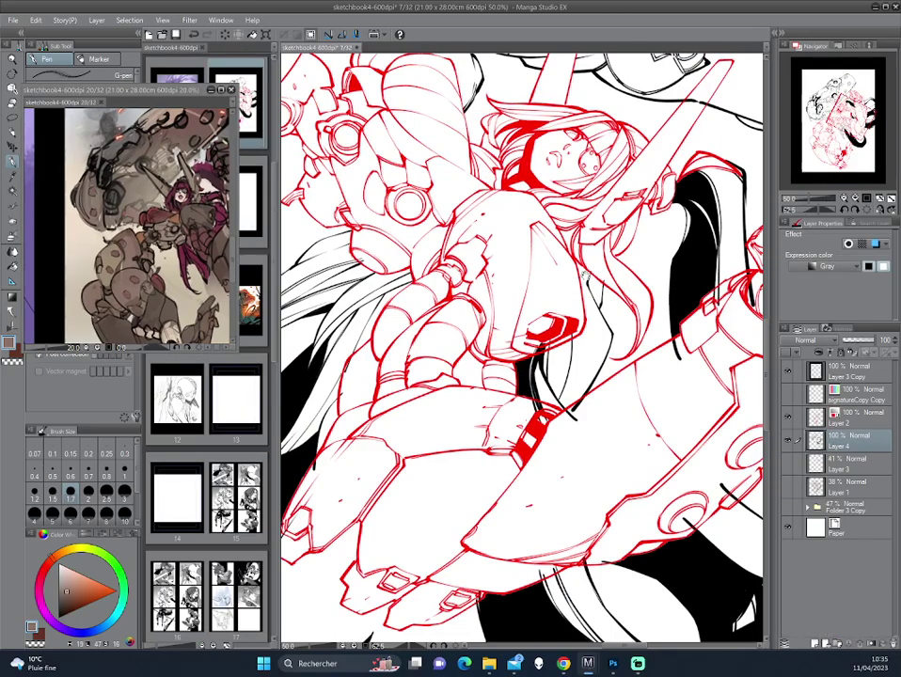
key(ctrl+0)
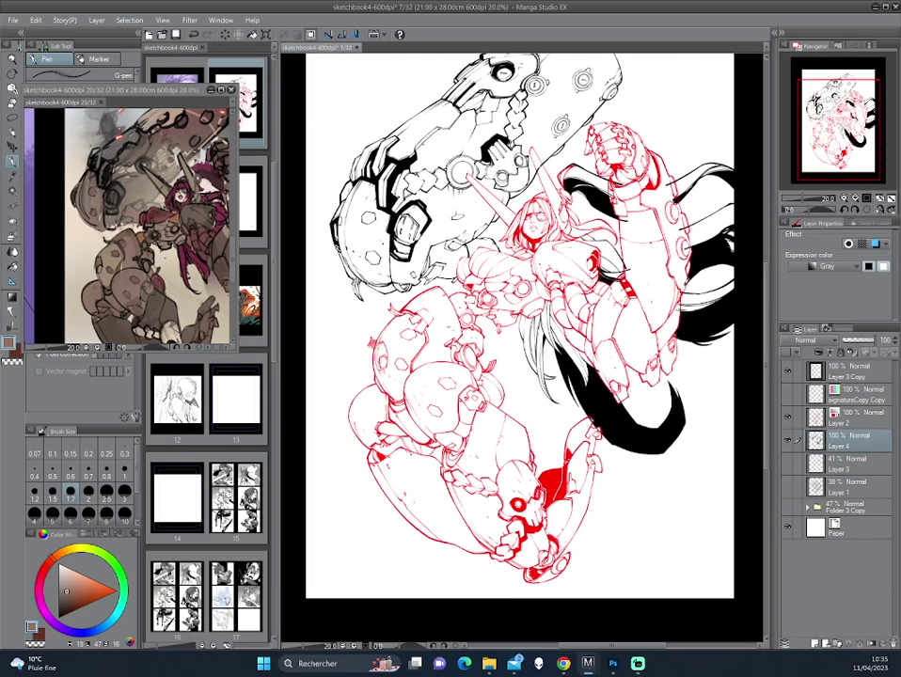
- Hide the ink layer, show Layer 2's lines in black, and add Layer 5 above Layer 4
click(788, 440)
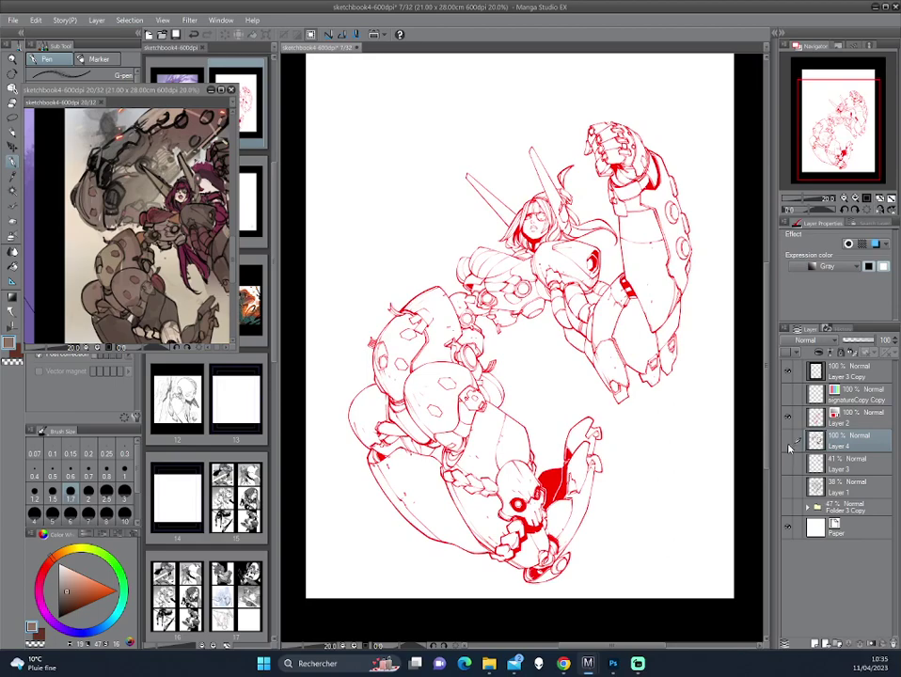
click(832, 423)
click(876, 242)
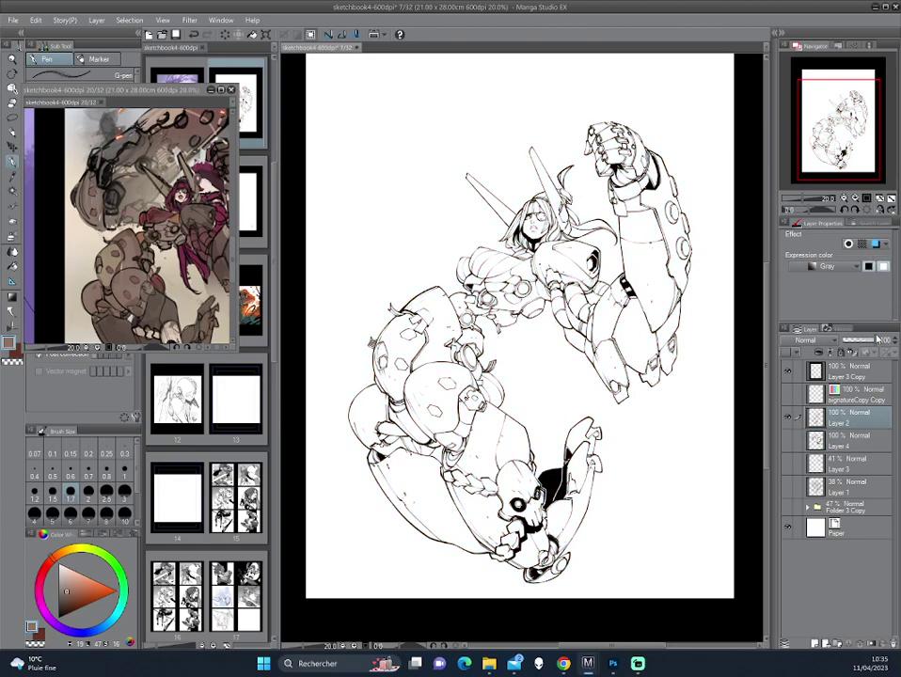
click(833, 440)
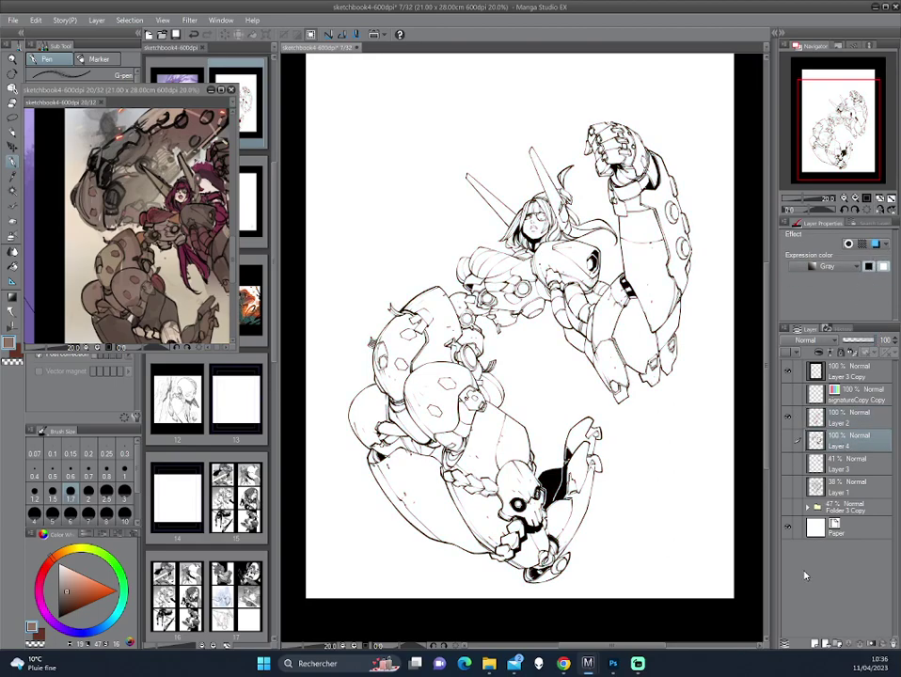
click(813, 641)
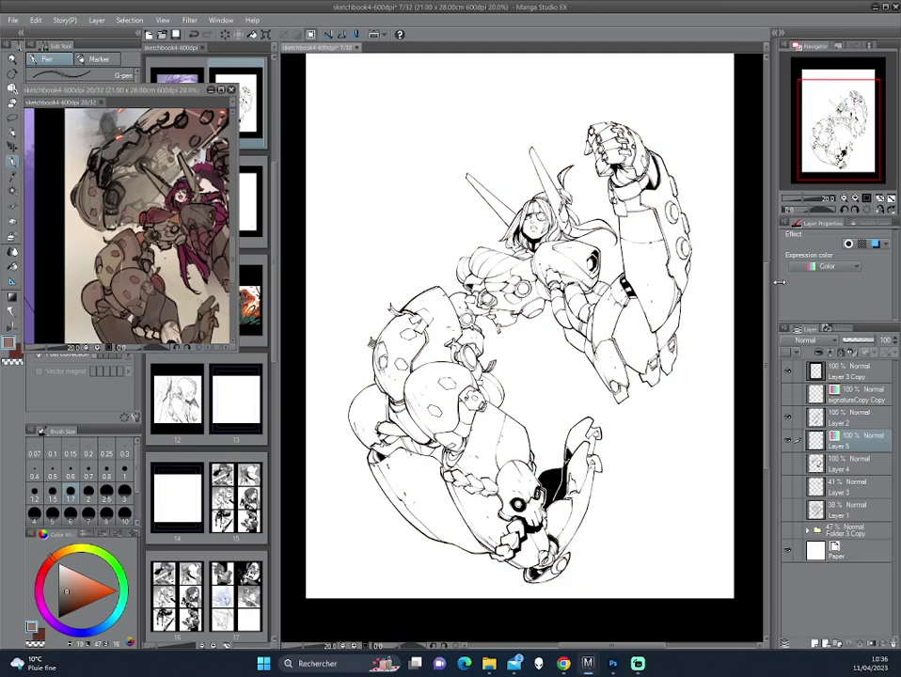
- Flood the whole figure with brown by looping around it with close-and-fill
drag(74, 99, 116, 91)
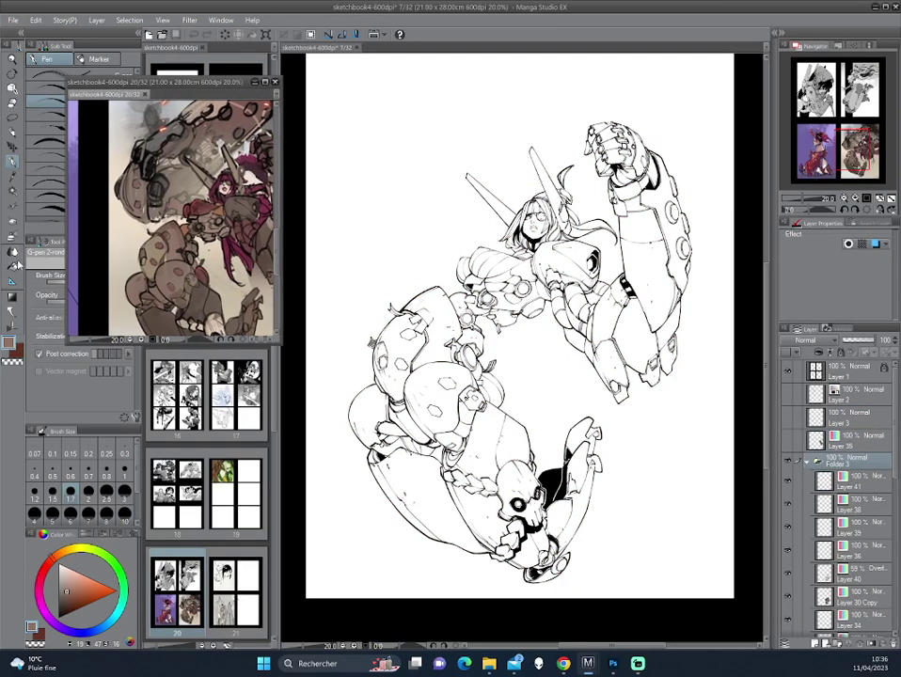
click(17, 266)
click(40, 120)
drag(176, 86, 110, 78)
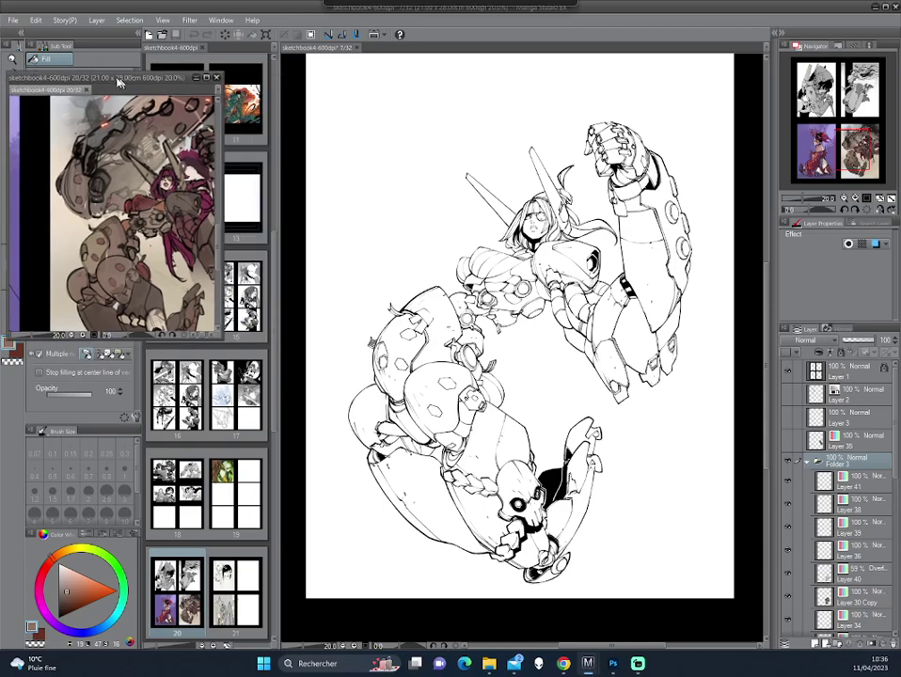
drag(629, 111, 433, 565)
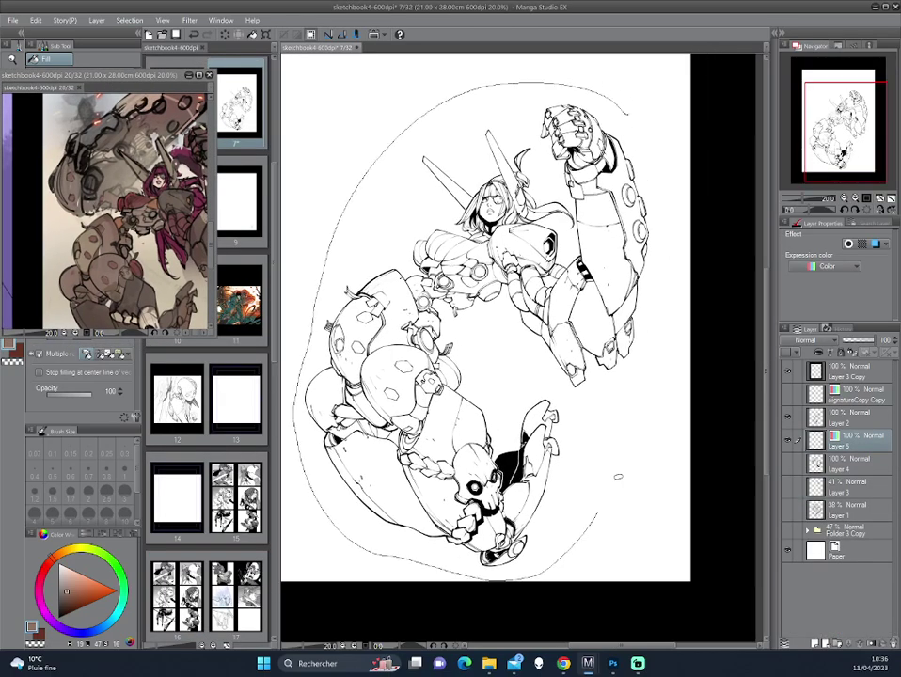
drag(434, 562, 615, 100)
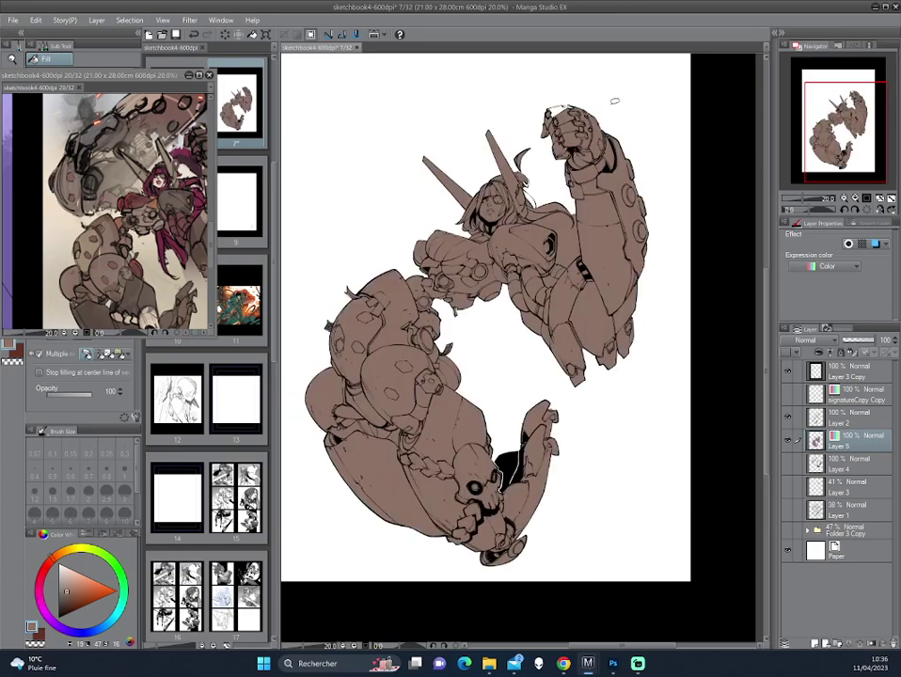
scroll(612, 105, up, 2)
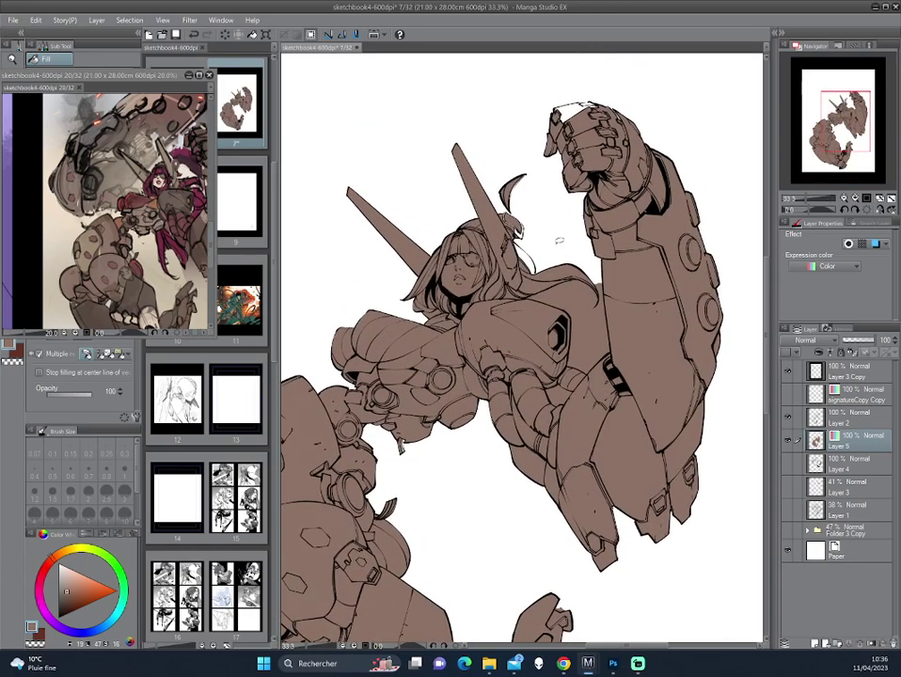
- Fill the gap atop the fist with brown and the hair ornament gap with white
drag(87, 74, 146, 73)
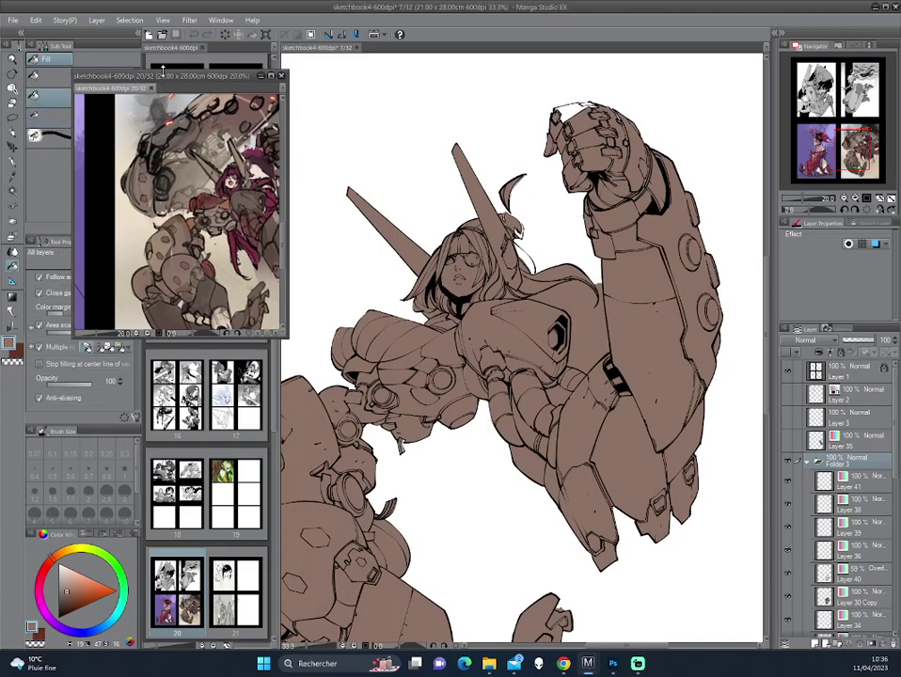
scroll(522, 348, up, 2)
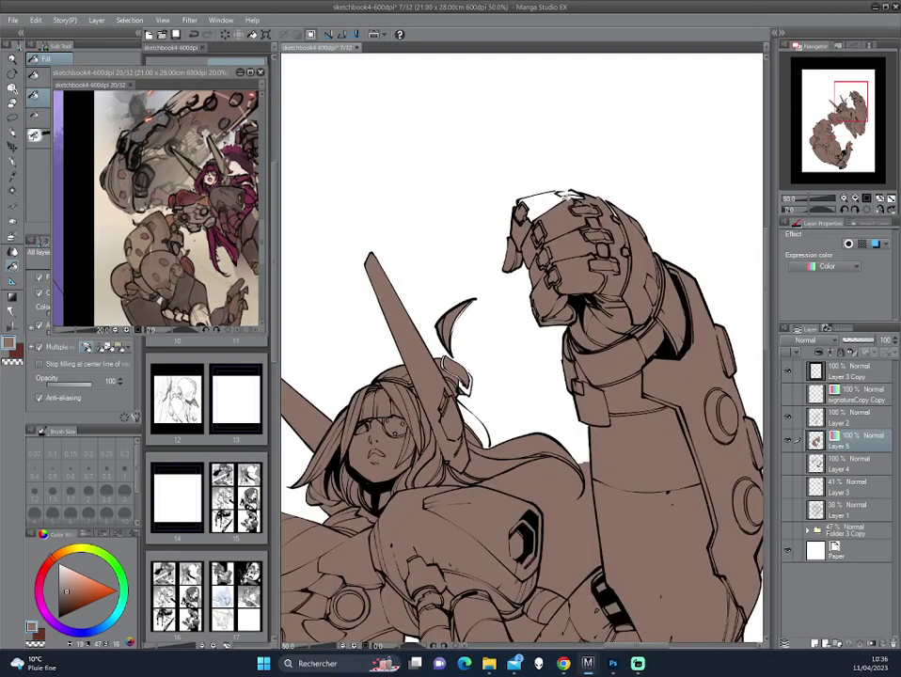
click(551, 200)
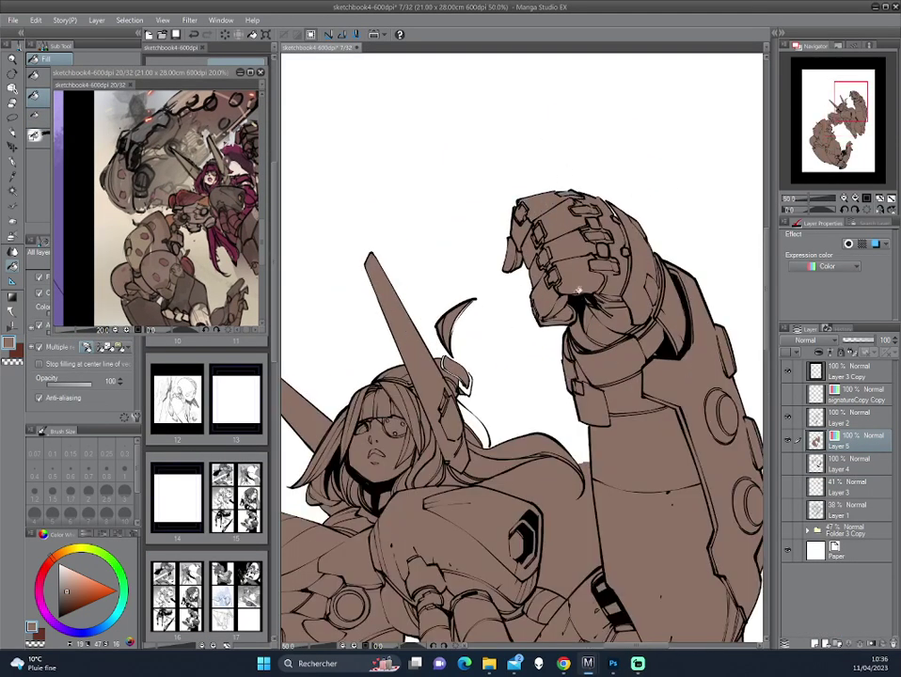
scroll(523, 395, down, 2)
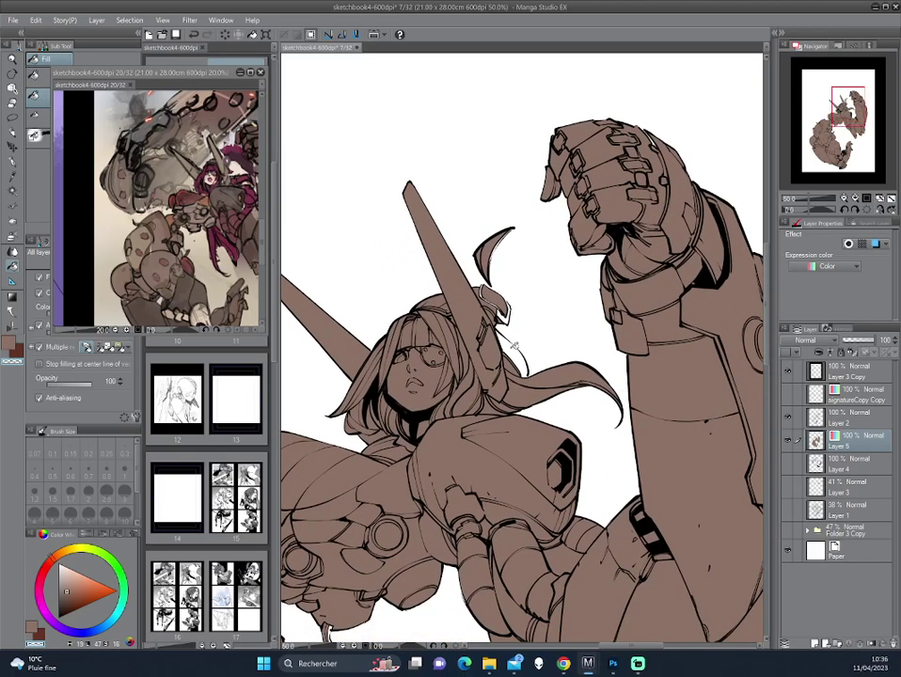
key(x)
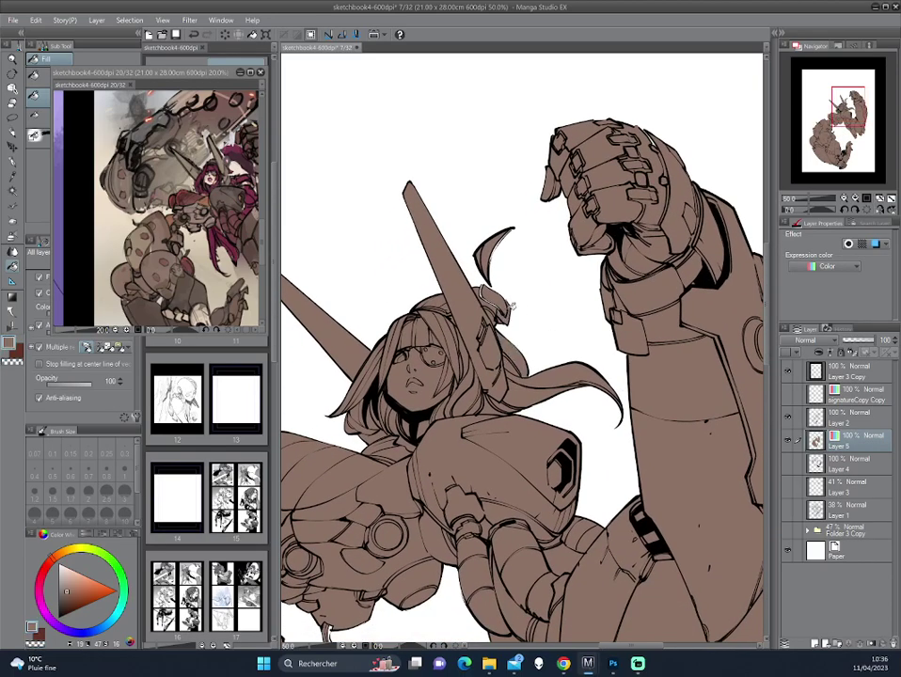
click(490, 299)
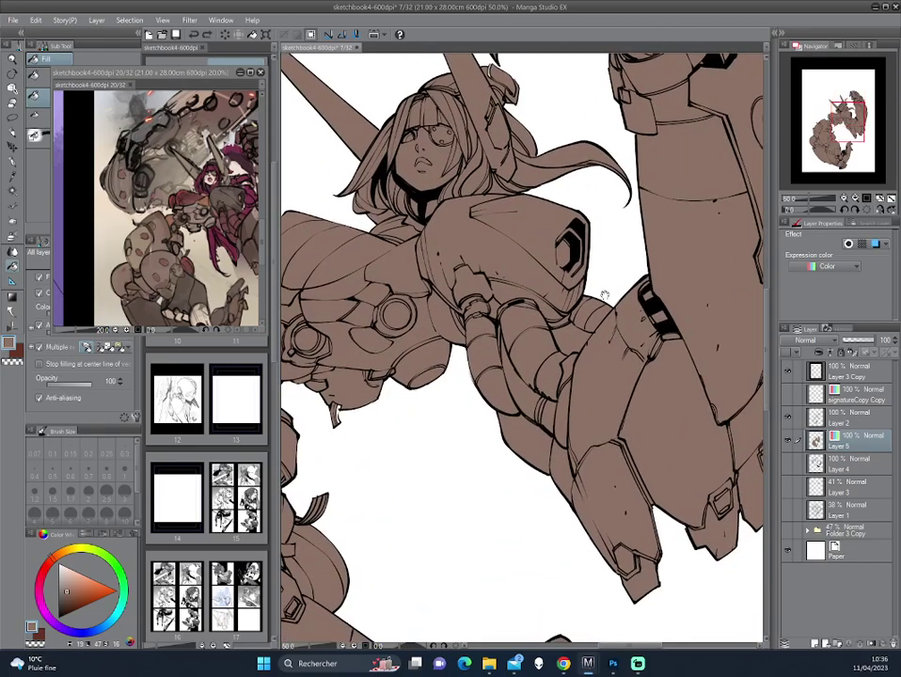
- Pan to the skull robot and ink over the white line in the black area
drag(690, 372, 608, 251)
scroll(591, 367, down, 2)
drag(591, 367, 675, 321)
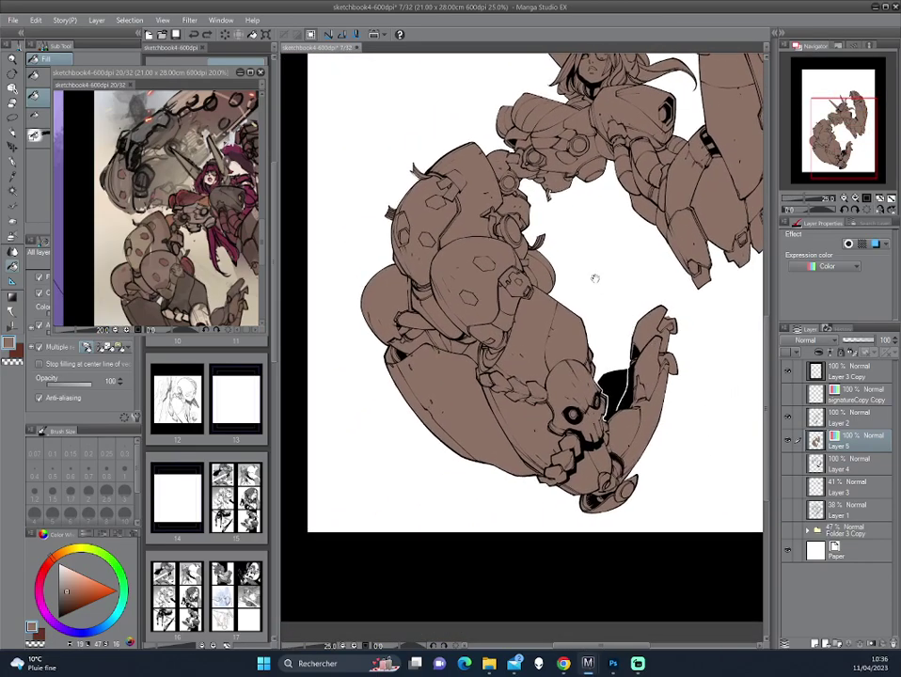
scroll(675, 321, down, 1)
key(p)
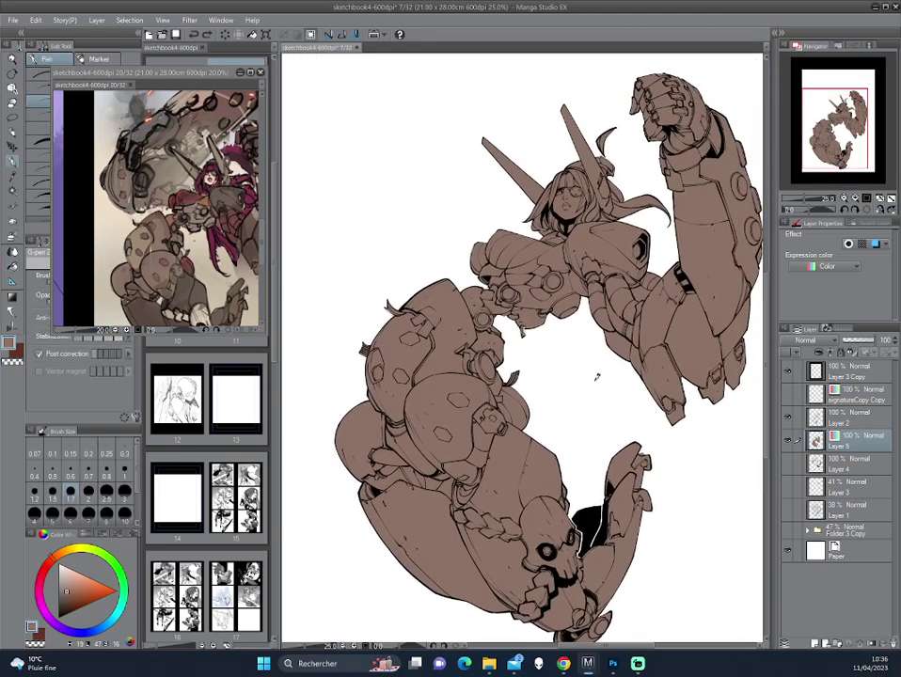
scroll(596, 373, up, 1)
scroll(586, 356, up, 2)
mouse_move(586, 356)
mouse_down()
mouse_move(598, 382)
mouse_move(568, 450)
mouse_up()
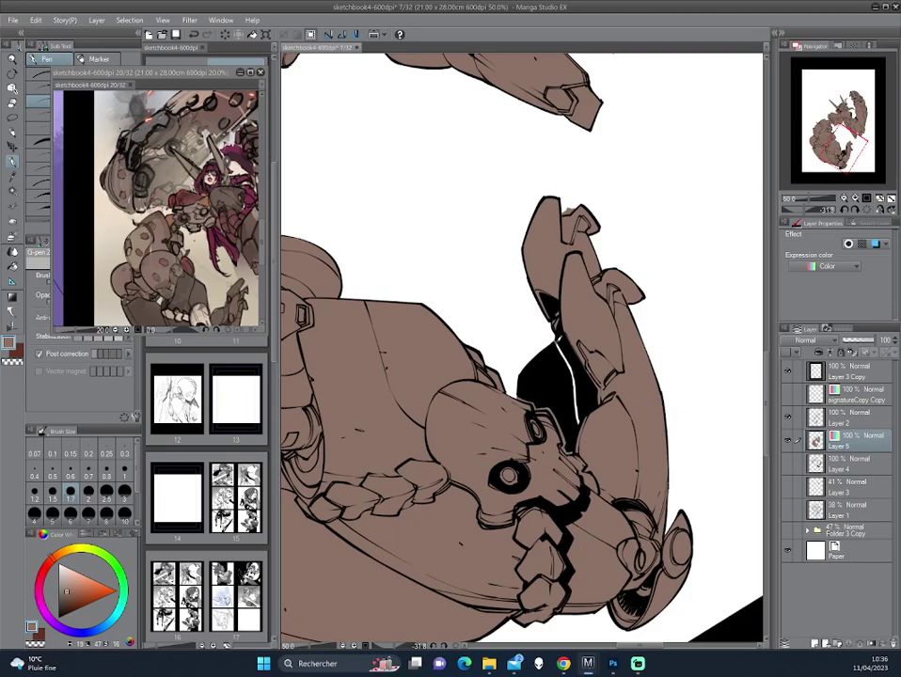
drag(557, 336, 582, 424)
- Zoom in on the girl's head and thicken the curved horn with an ink stroke
key(ctrl+minus)
drag(578, 352, 647, 417)
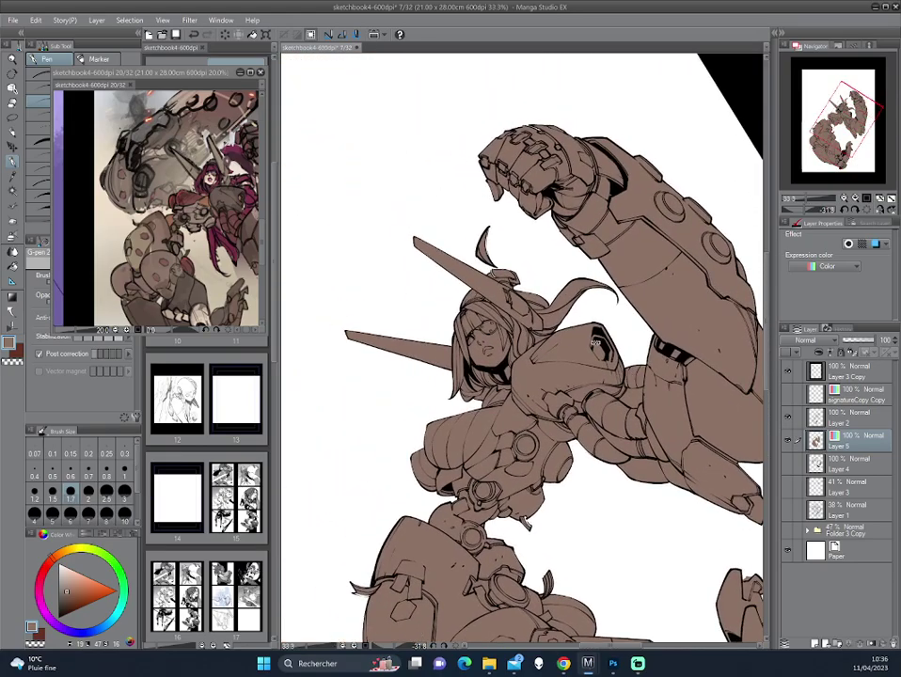
drag(595, 344, 581, 299)
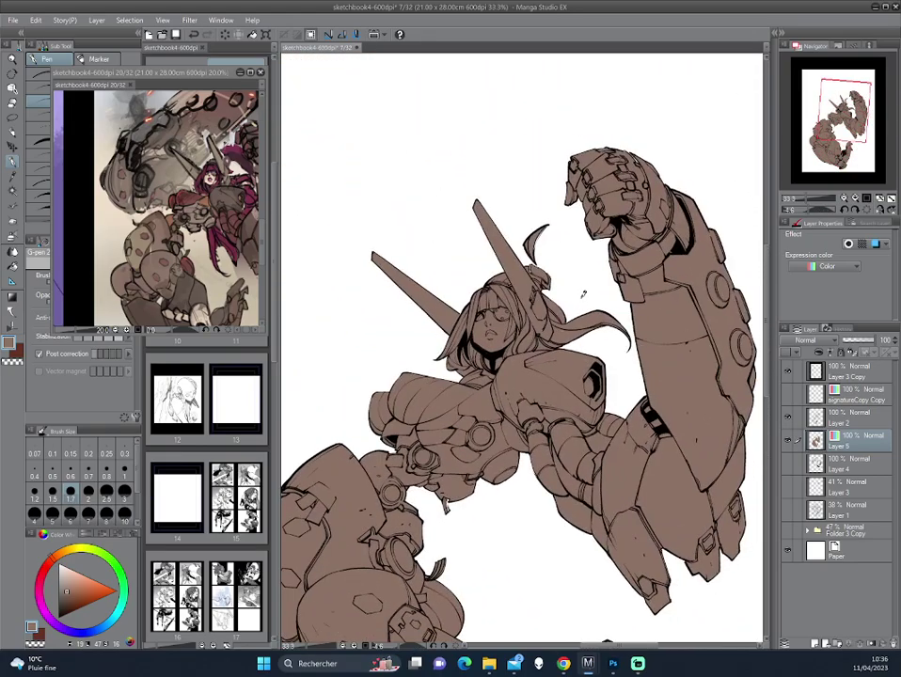
key(ctrl+plus)
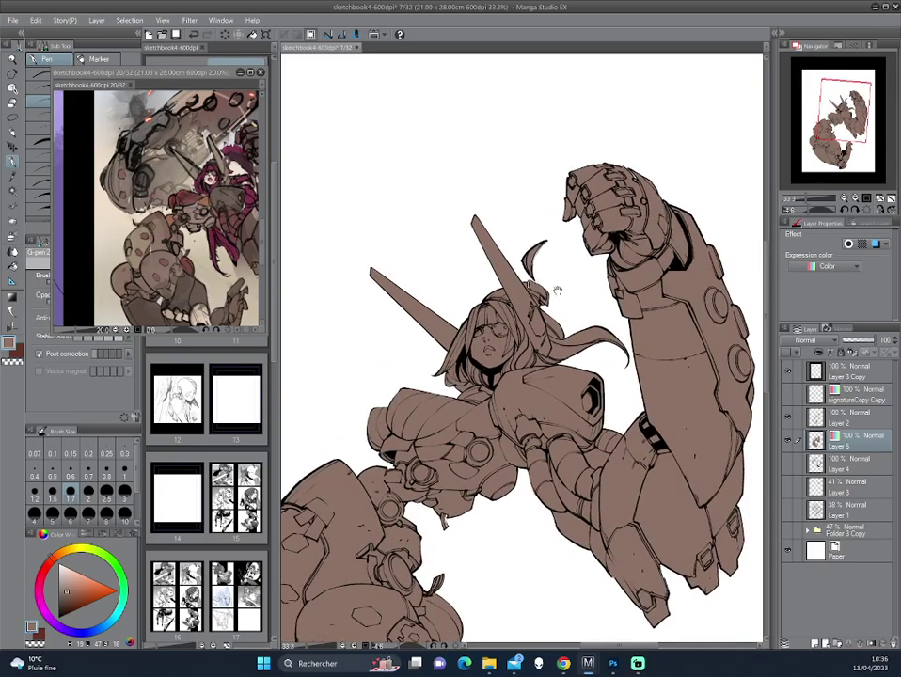
key(ctrl+plus)
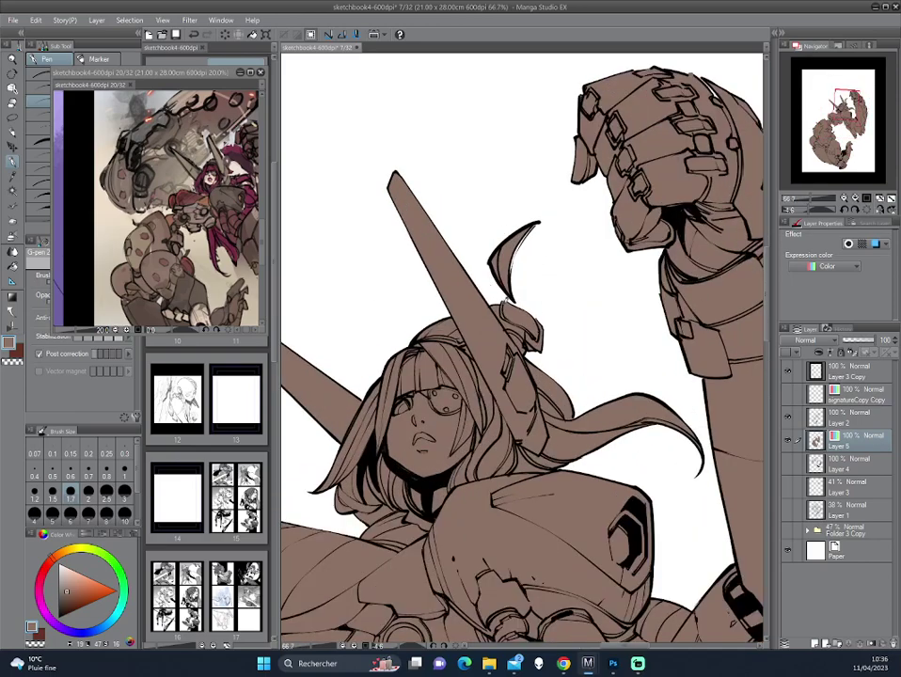
drag(538, 221, 510, 267)
- Pan across the fist, arm and head, then zoom out to the whole figure
drag(381, 209, 430, 209)
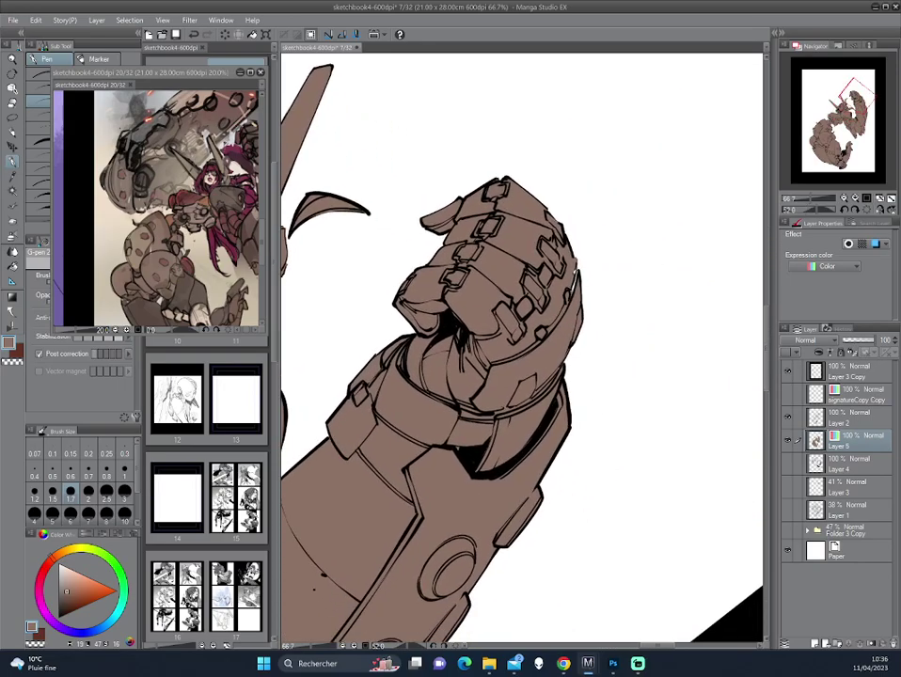
drag(580, 303, 509, 347)
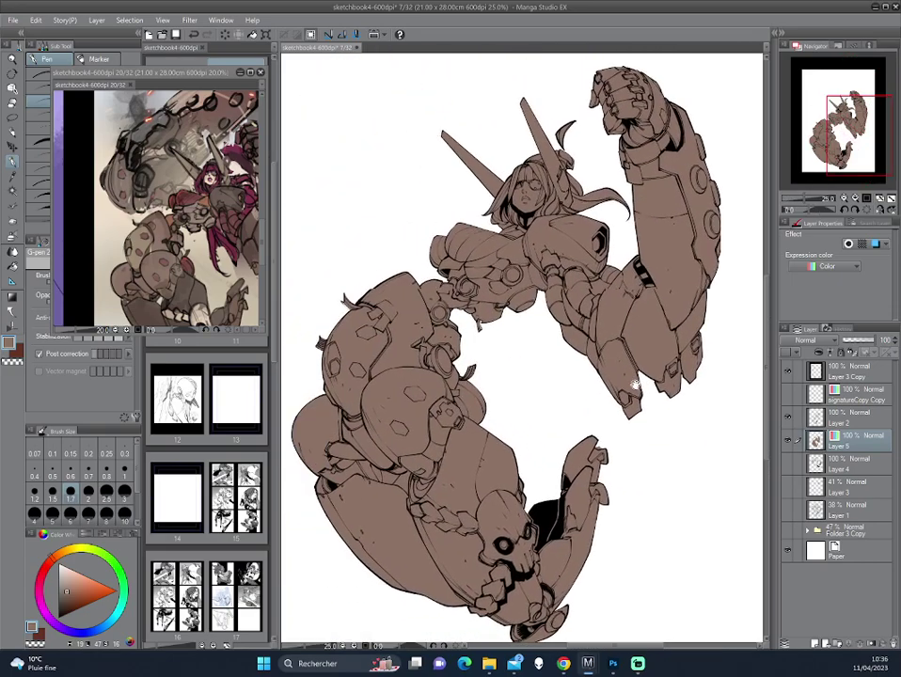
drag(363, 254, 364, 244)
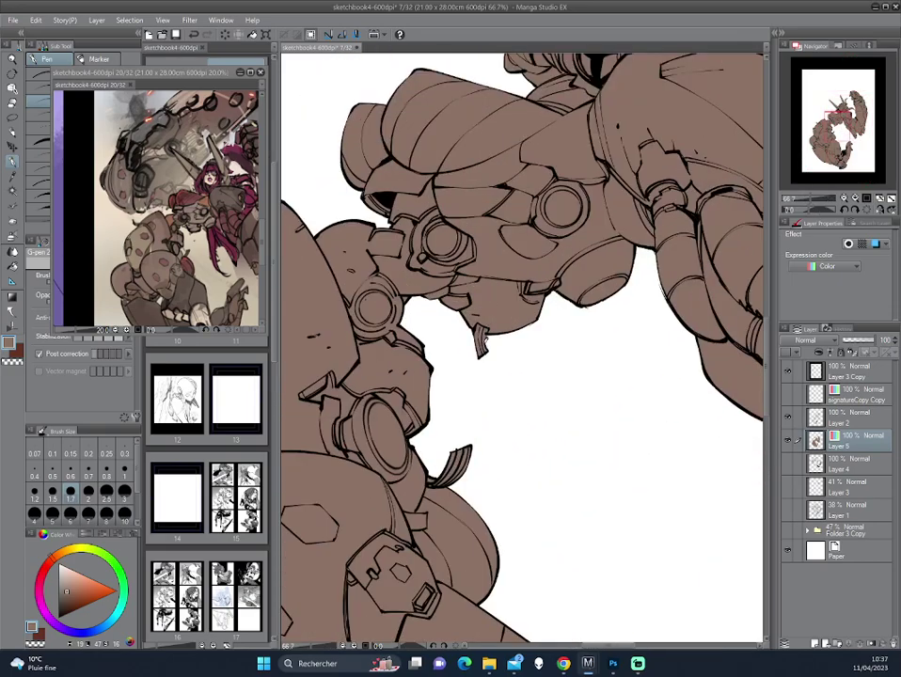
mouse_move(484, 342)
mouse_down()
mouse_move(539, 344)
mouse_move(468, 270)
mouse_up()
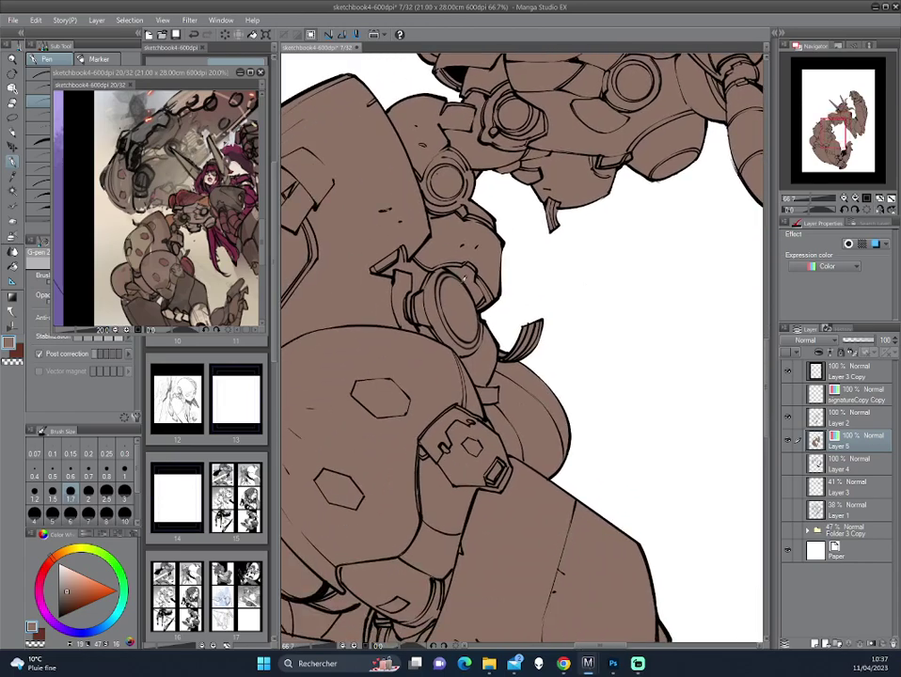
alt+click(577, 266)
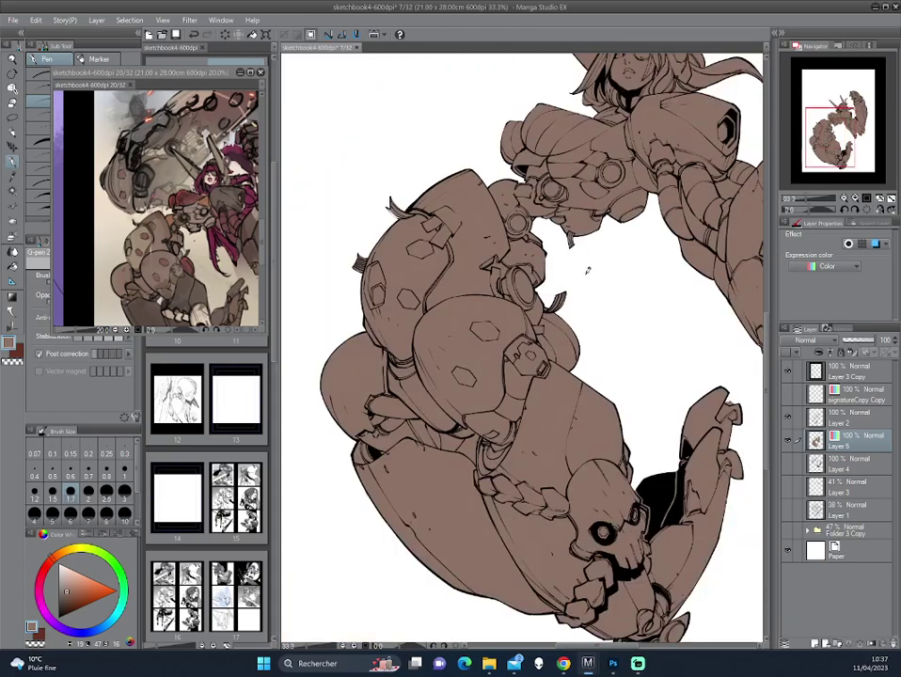
mouse_move(587, 271)
mouse_down()
mouse_move(622, 358)
mouse_move(603, 400)
mouse_move(543, 437)
mouse_move(529, 472)
mouse_move(578, 364)
mouse_up()
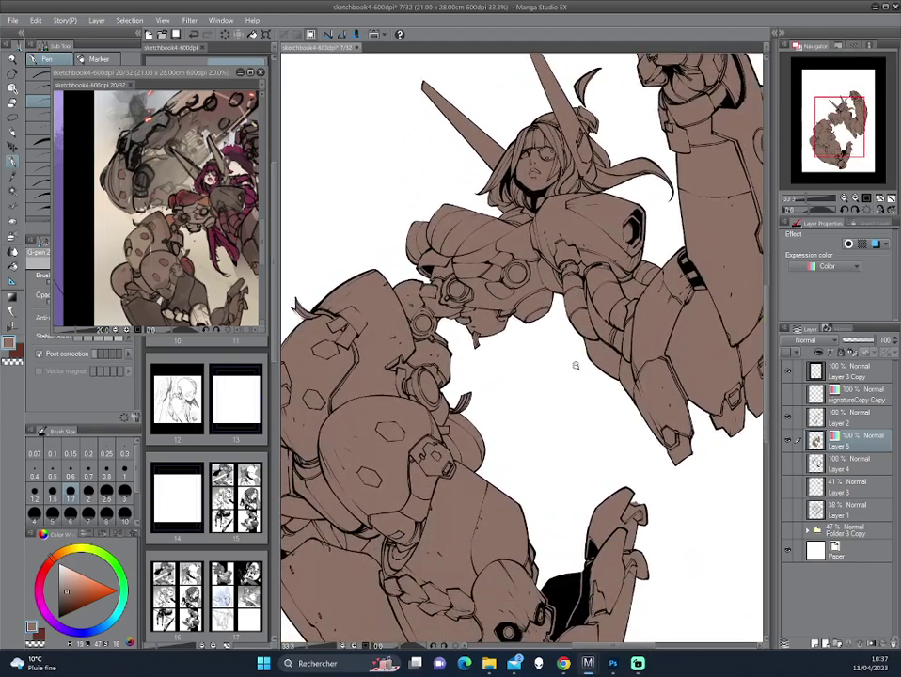
alt+click(577, 355)
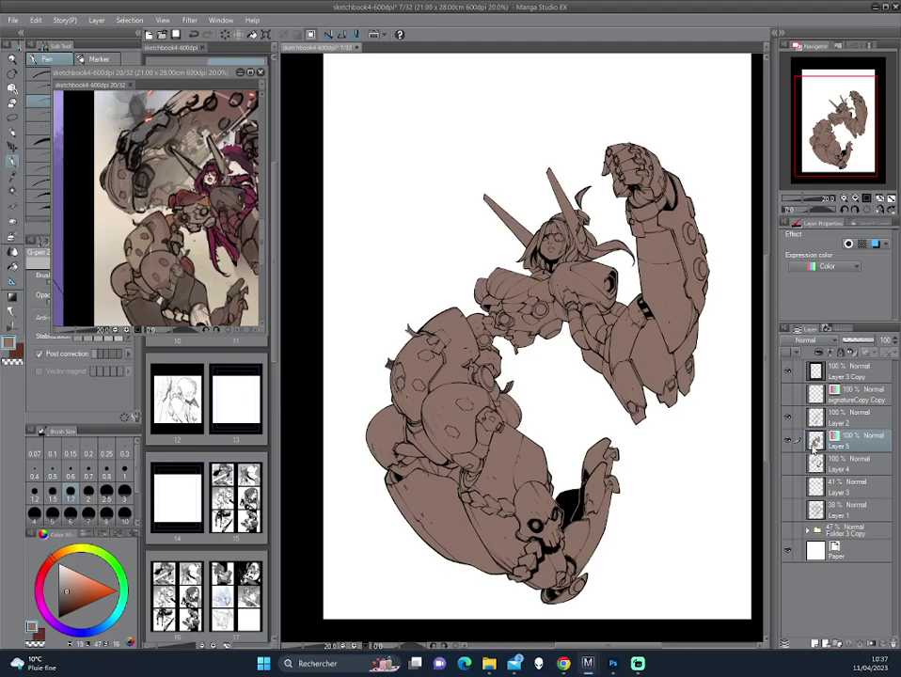
- Clear the selection around the brown fill and hide the brown fill layer
ctrl+click(815, 442)
click(814, 461)
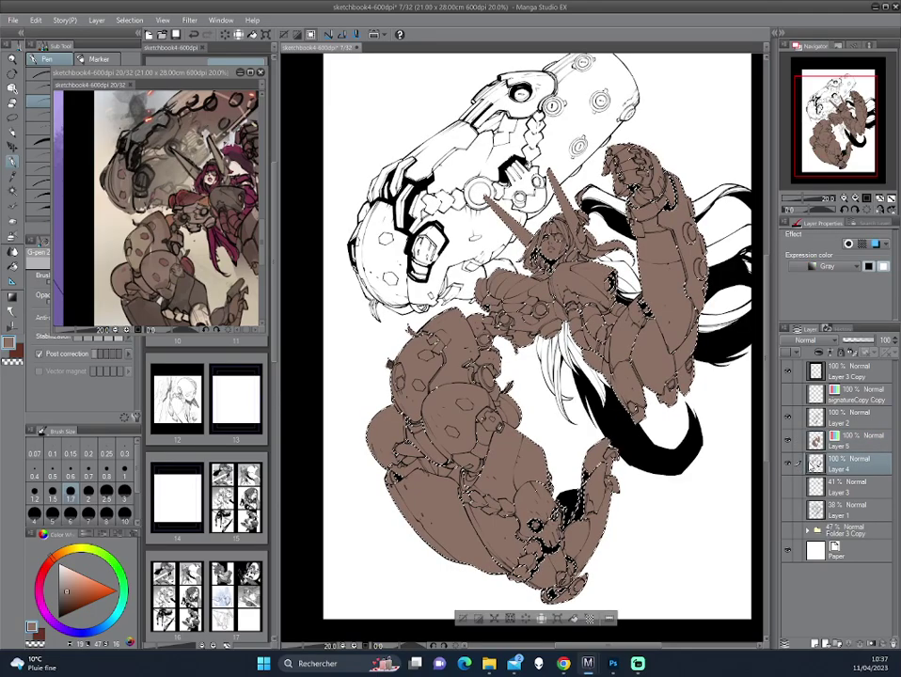
key(ctrl+d)
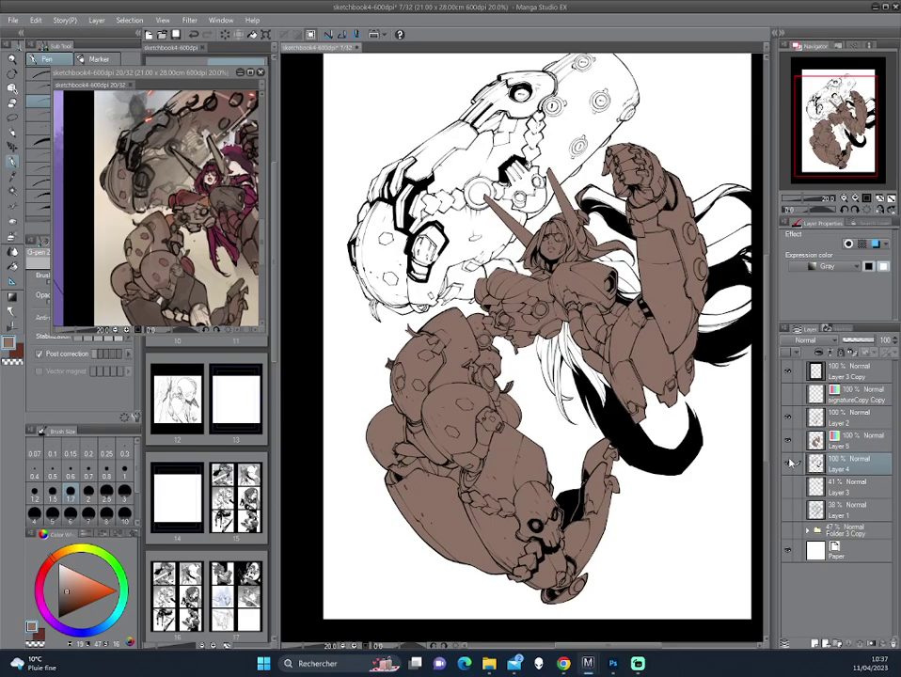
click(789, 463)
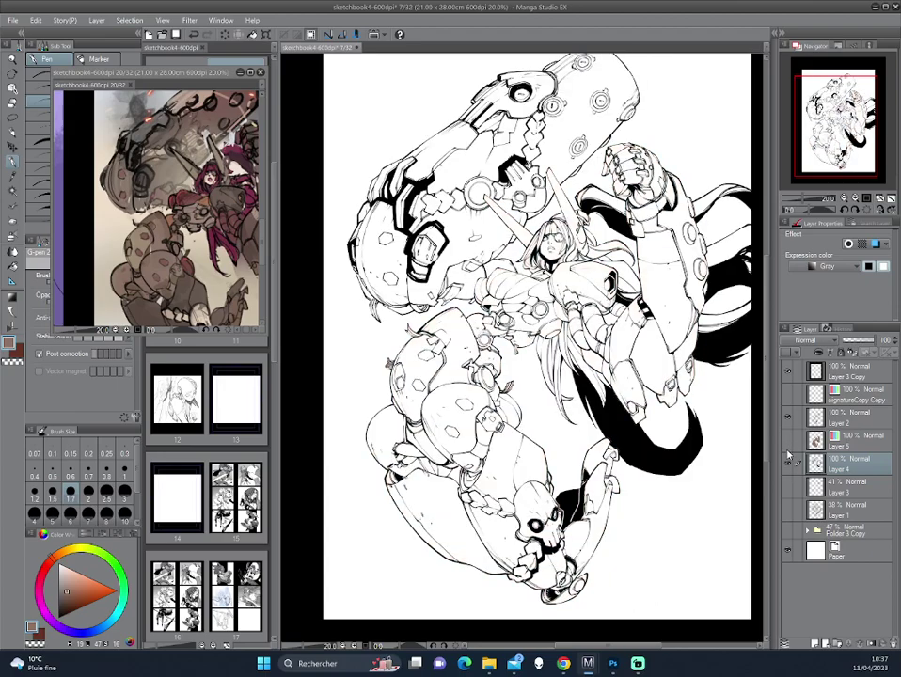
- Add Layer 6 above Layer 2, set the colour to black, and zoom in on the girl
click(828, 418)
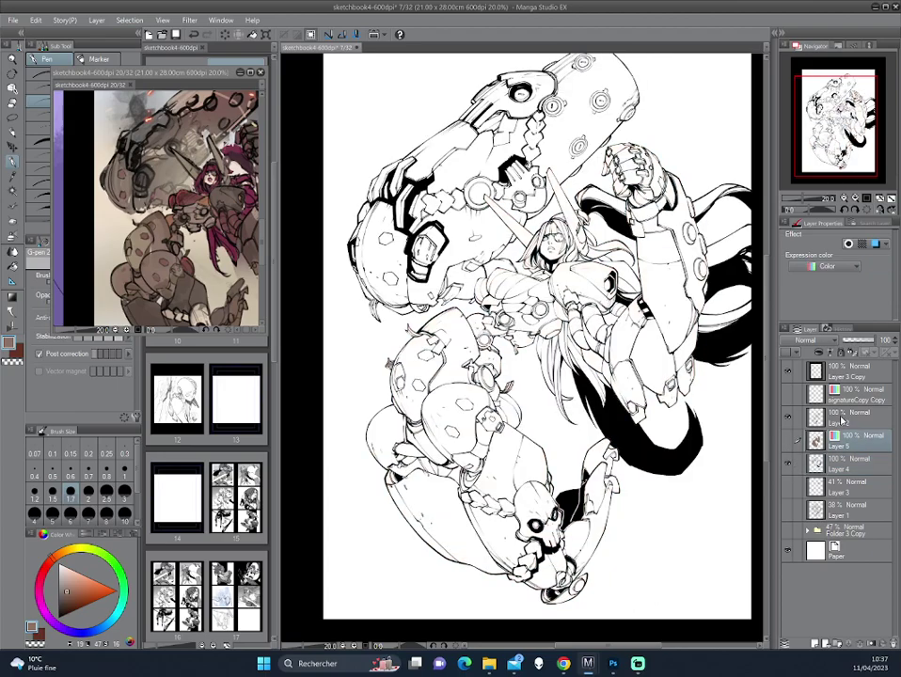
click(812, 644)
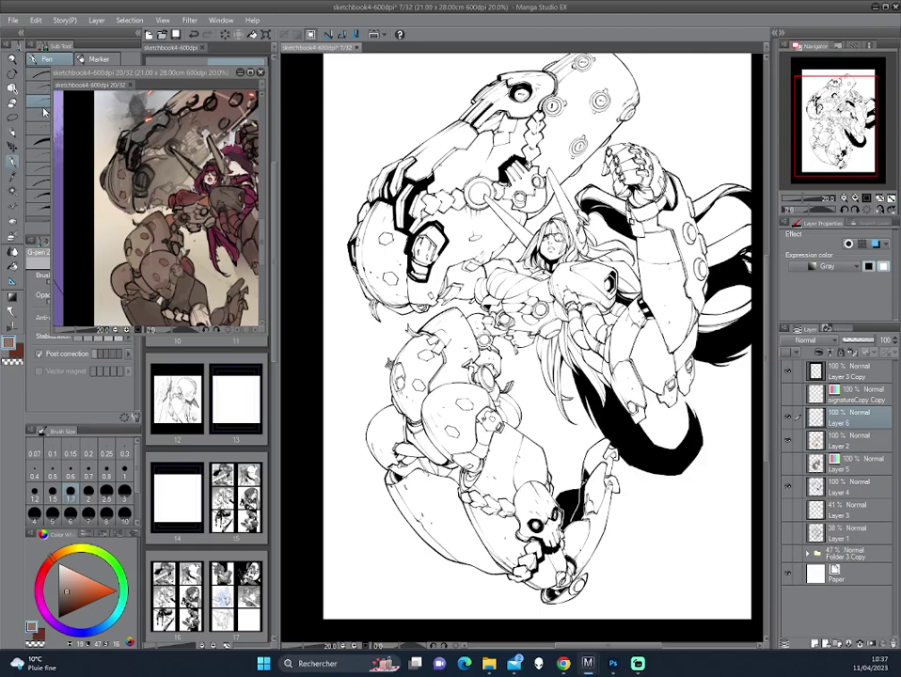
alt+click(312, 382)
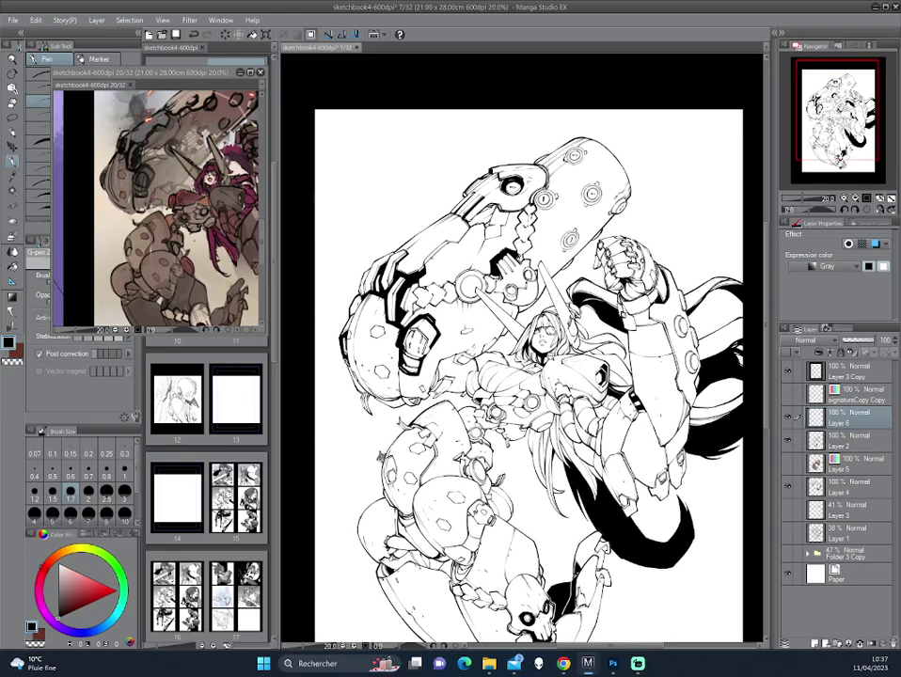
key(ctrl+plus)
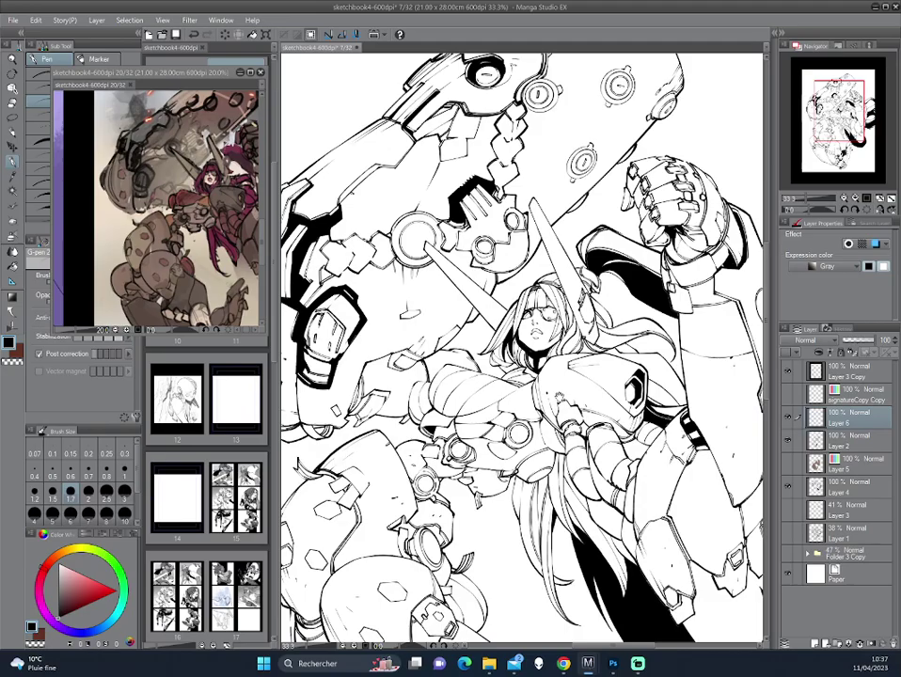
key(ctrl+plus)
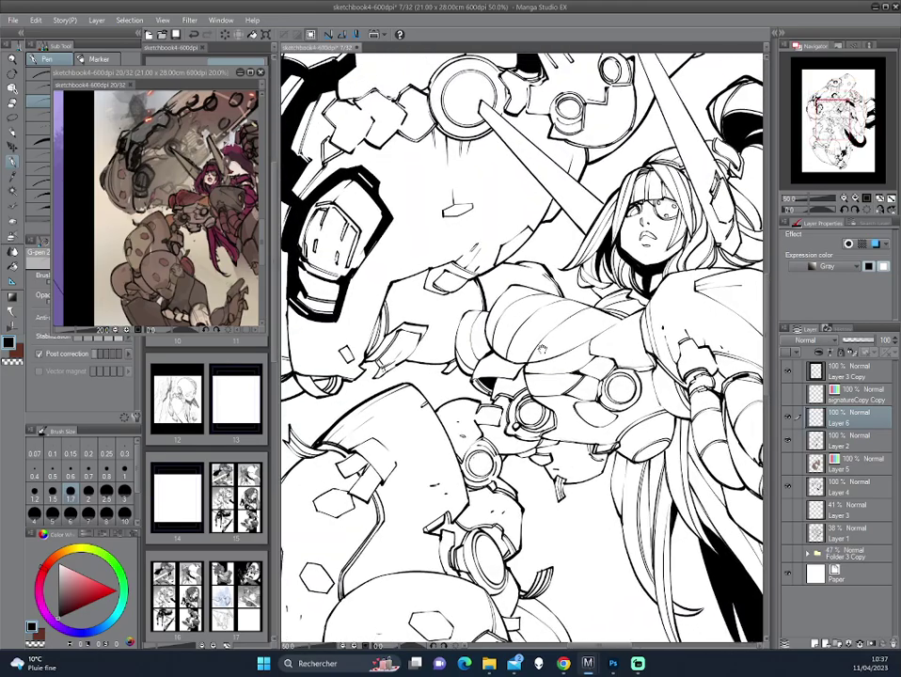
key(ctrl+minus)
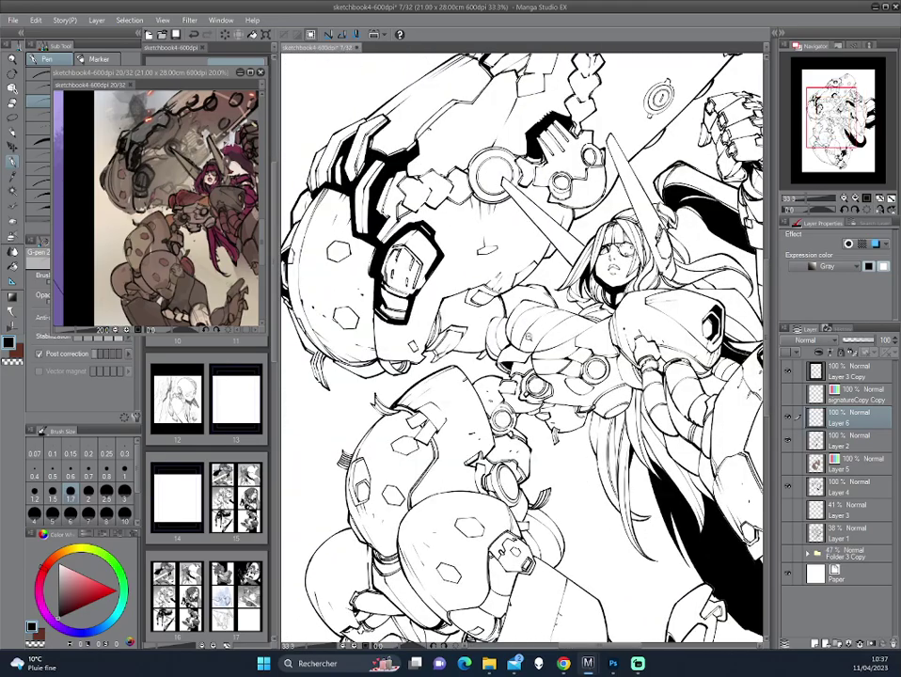
key(ctrl+plus)
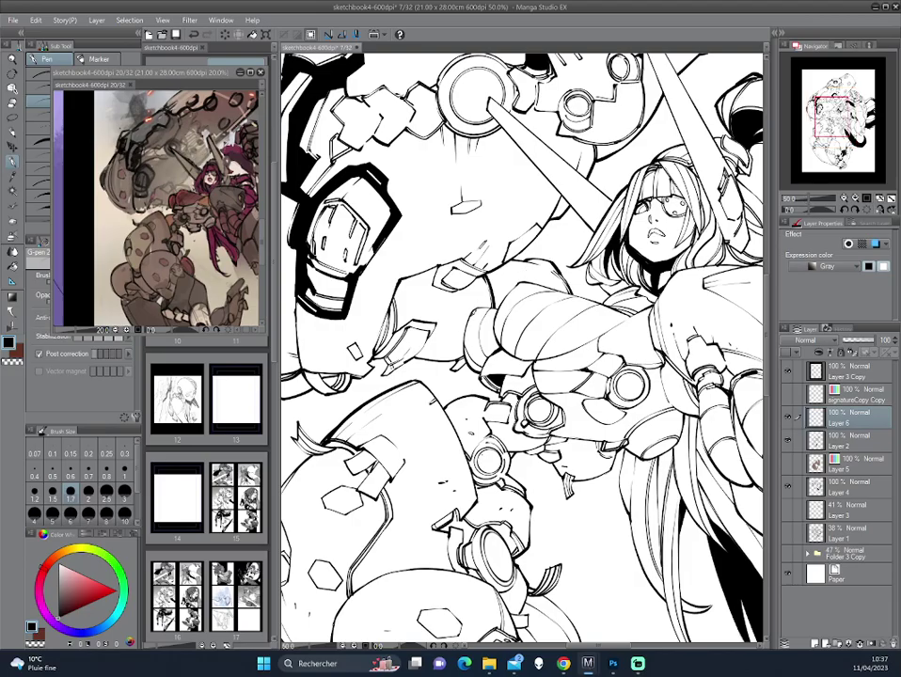
- Flip and rotate the view, then tint the background robot linework blue
key(ctrl+r)
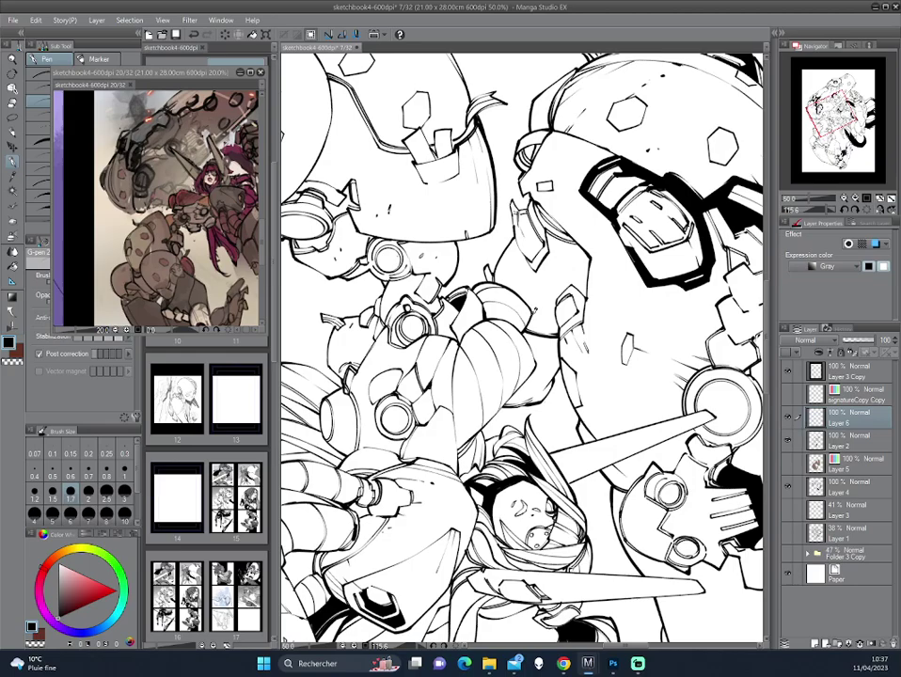
drag(611, 423, 592, 372)
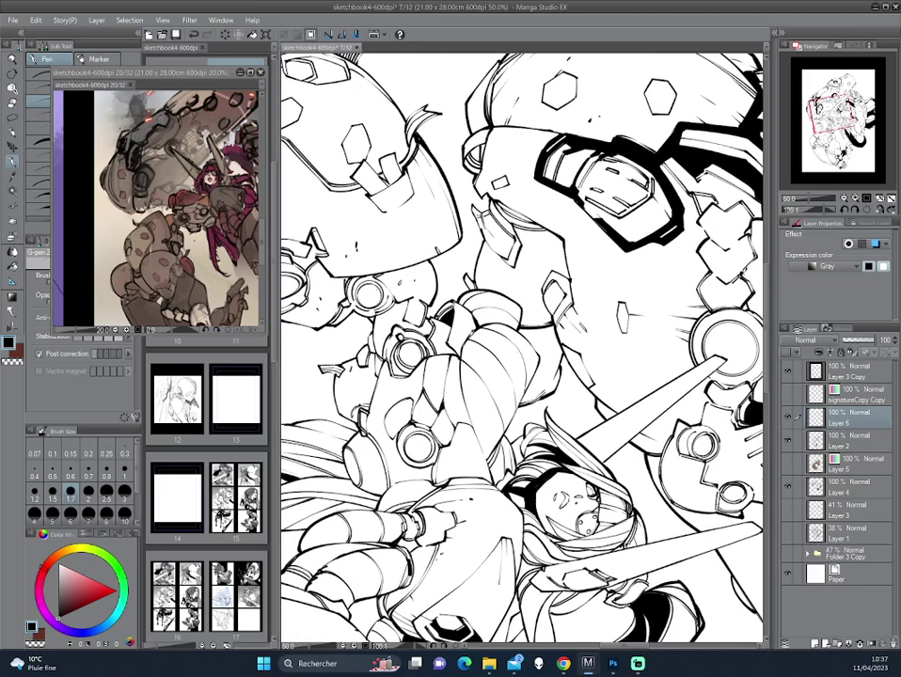
drag(349, 263, 350, 272)
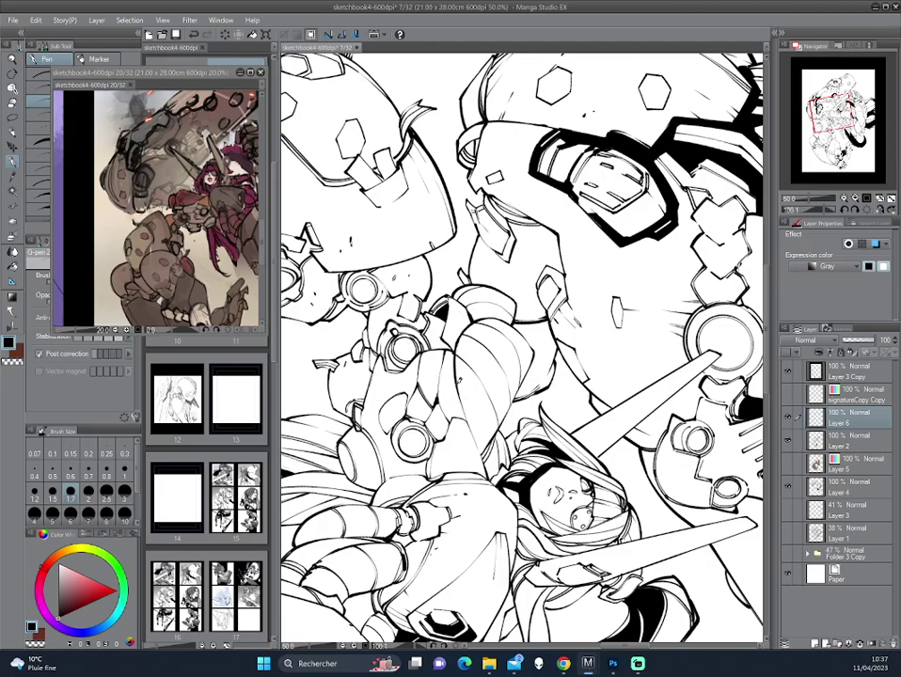
key(minus)
key(minus)
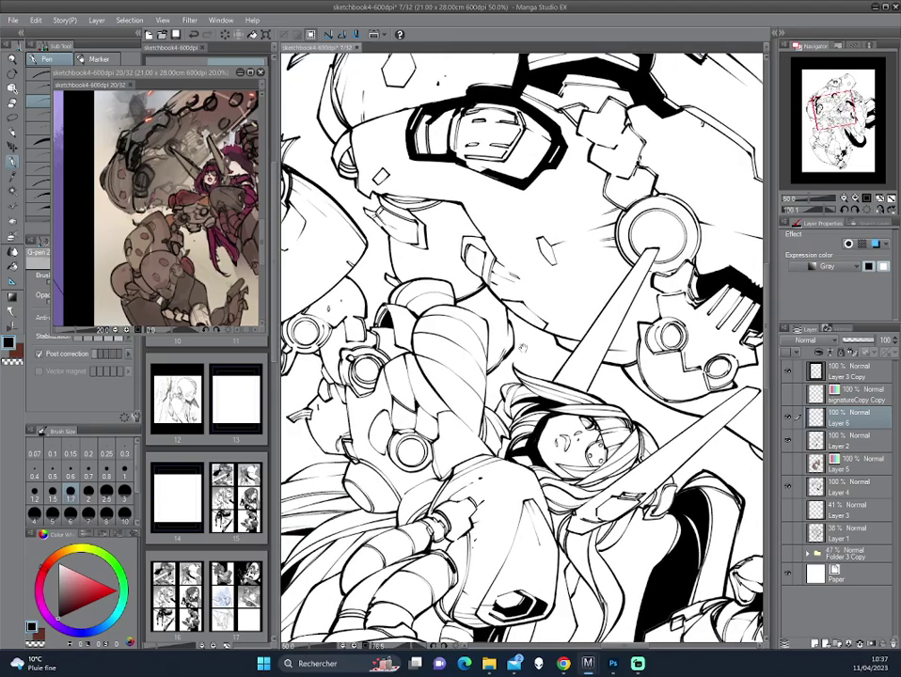
key(minus)
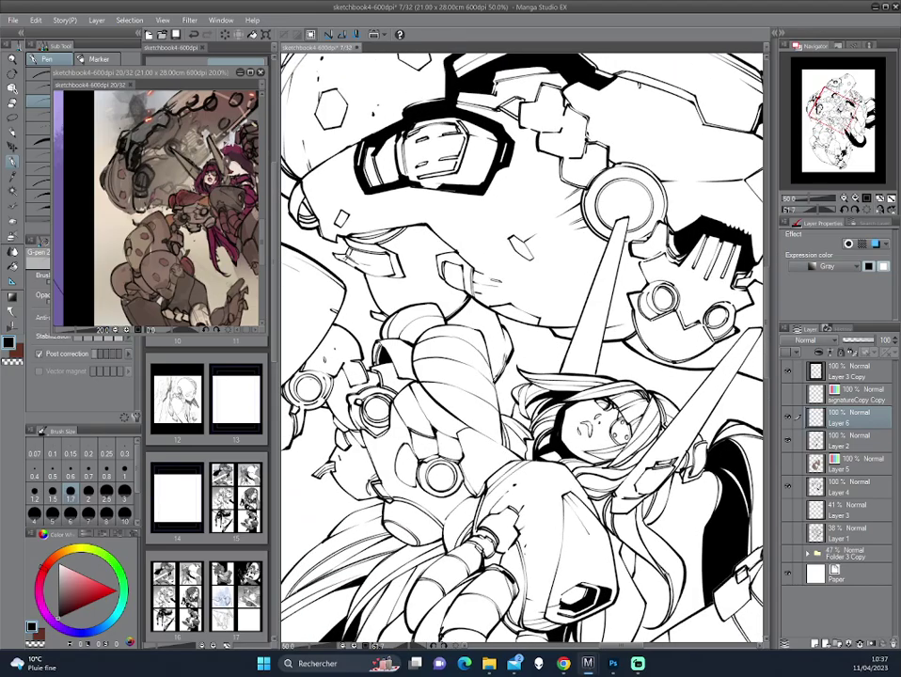
click(852, 486)
- Keep the robot linework tinted blue, reselect Layer 2, and rotate the view upright
click(876, 244)
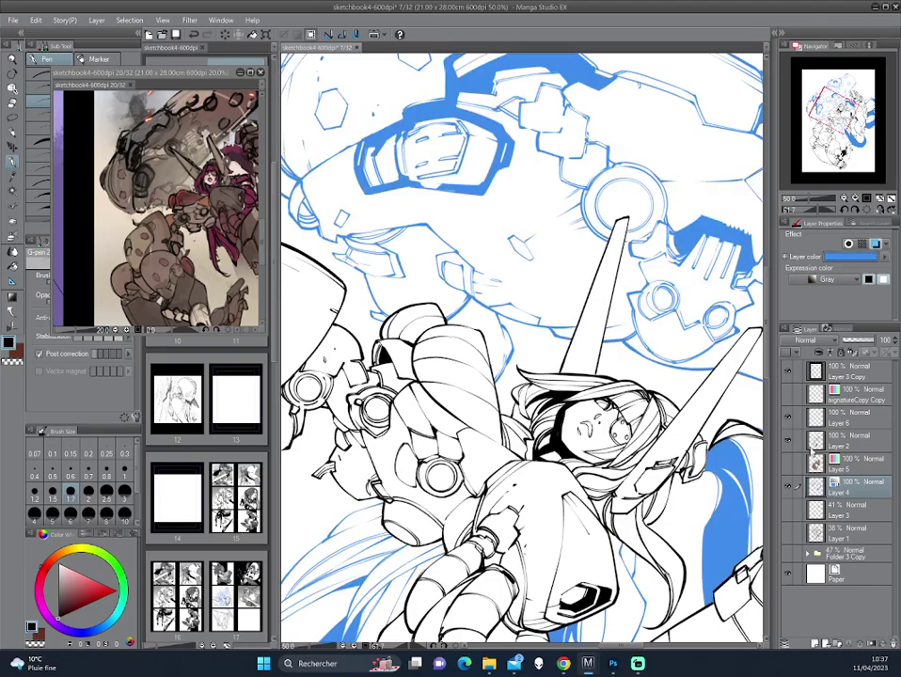
click(820, 438)
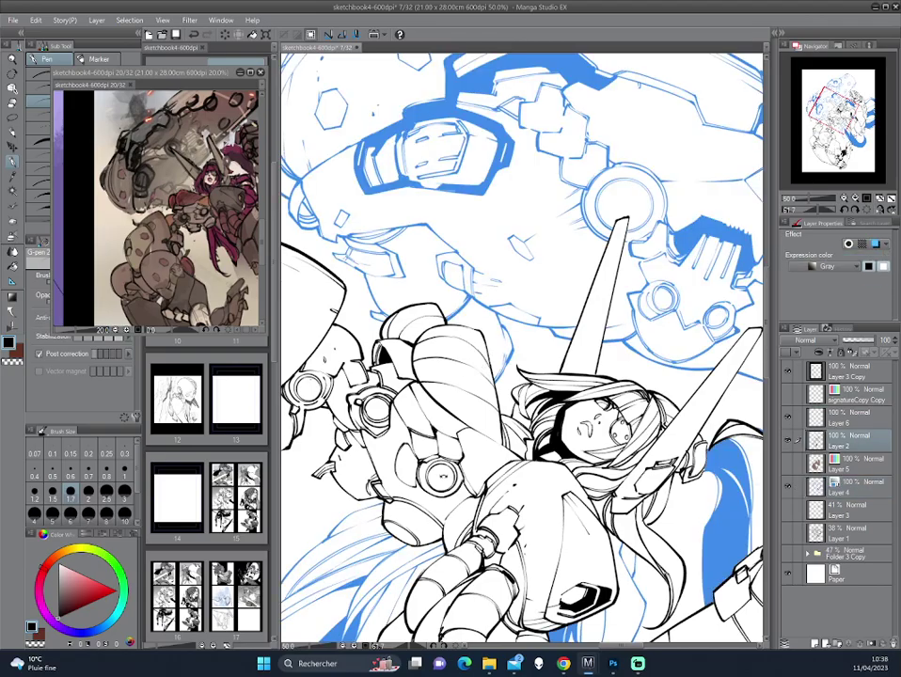
drag(526, 376, 388, 219)
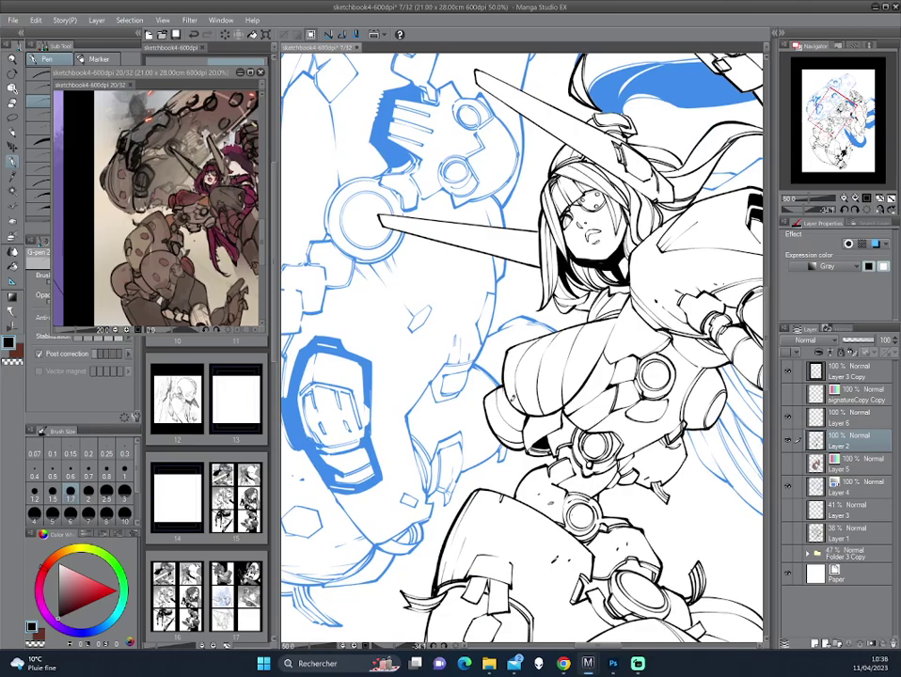
mouse_move(491, 232)
mouse_down()
mouse_move(422, 247)
mouse_move(409, 230)
mouse_up()
mouse_move(540, 295)
mouse_down()
mouse_move(544, 358)
mouse_move(367, 282)
mouse_up()
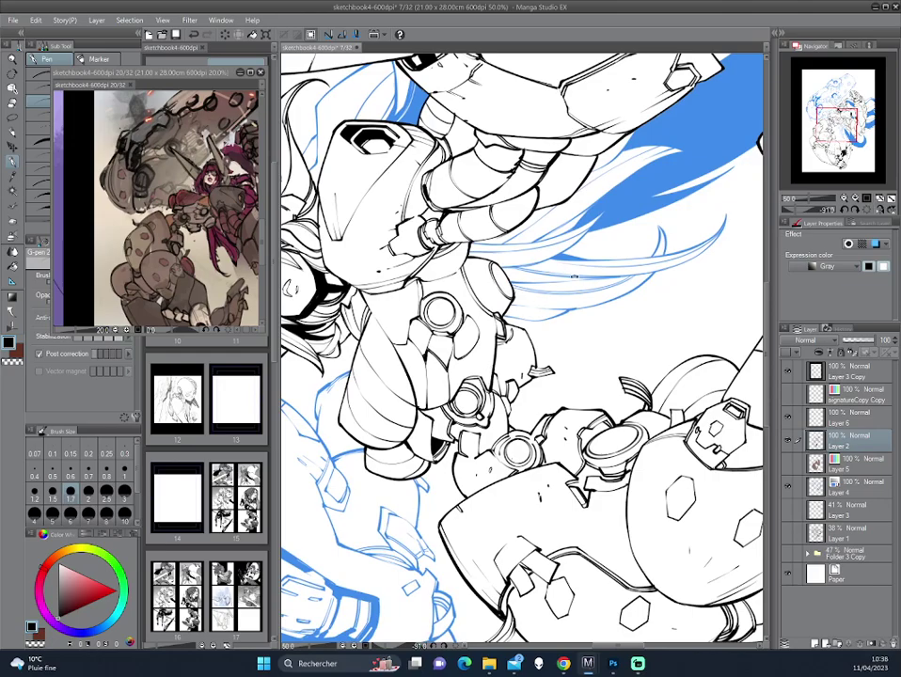
drag(370, 273, 644, 94)
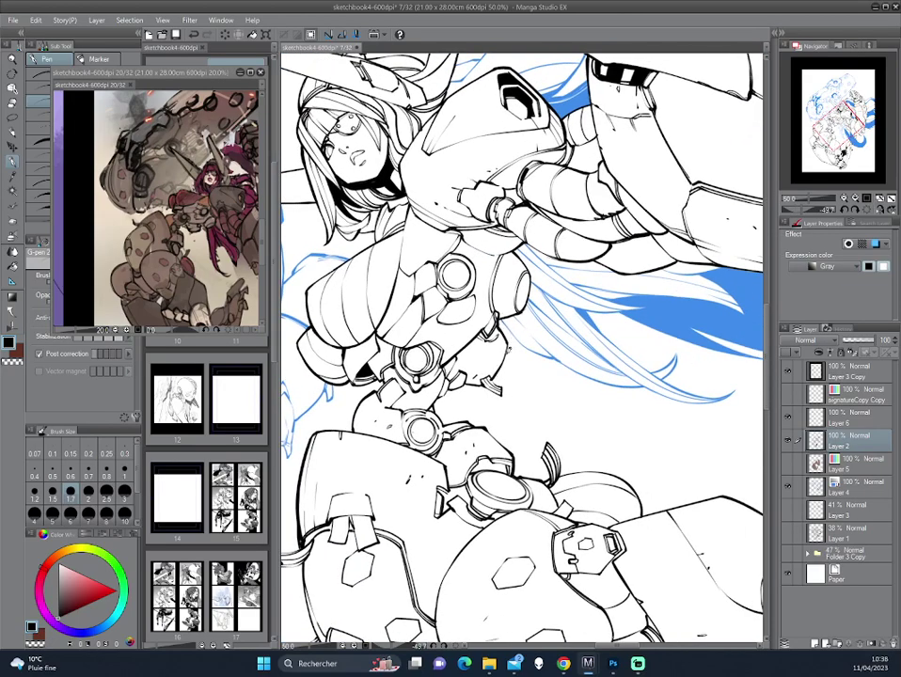
- Reposition the view on the girl's face and ink a small touch-up stroke
drag(377, 264, 621, 94)
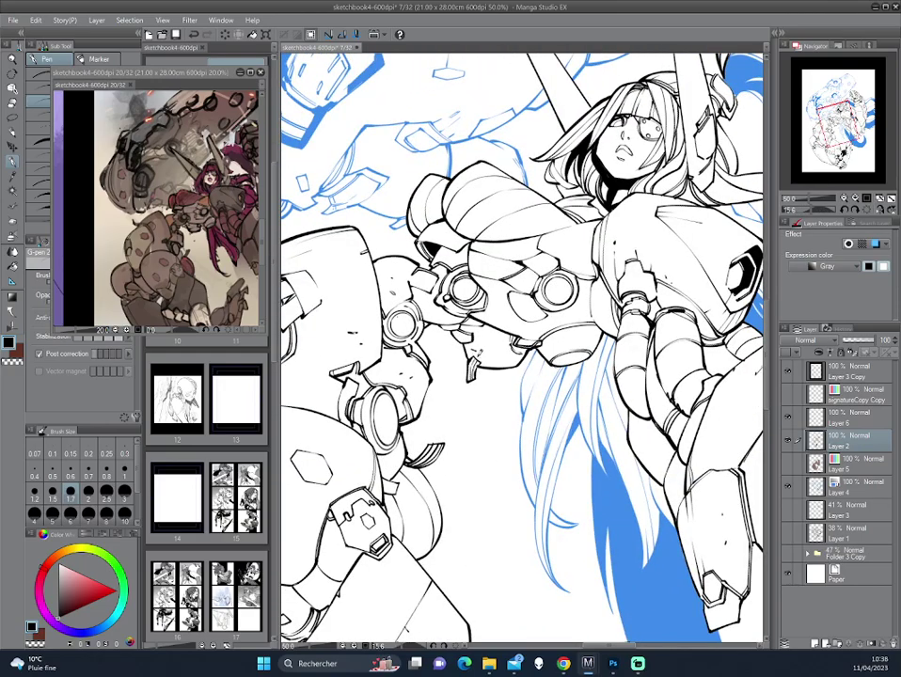
drag(337, 273, 626, 80)
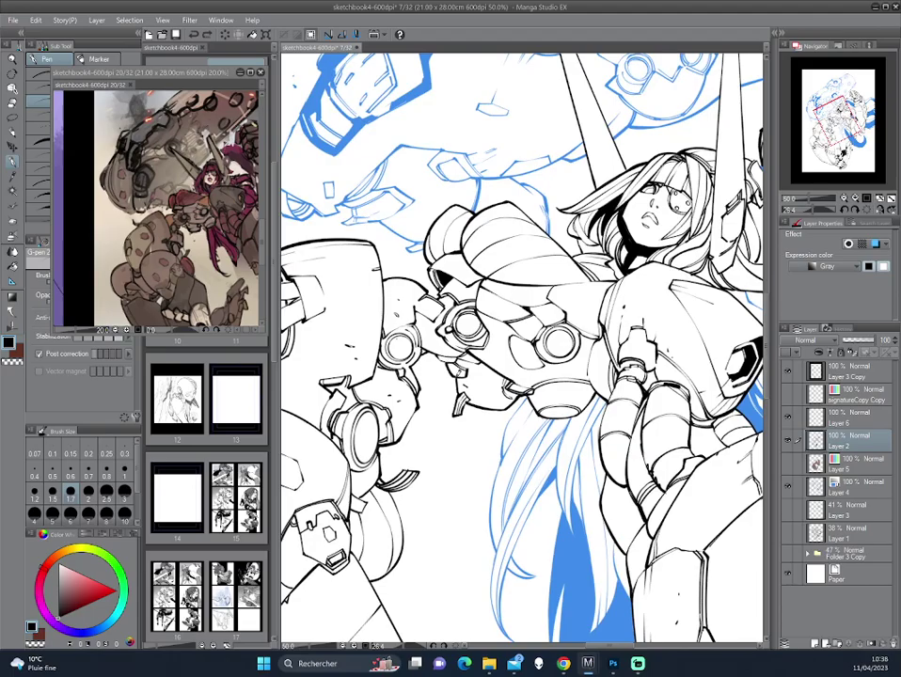
drag(341, 311, 621, 83)
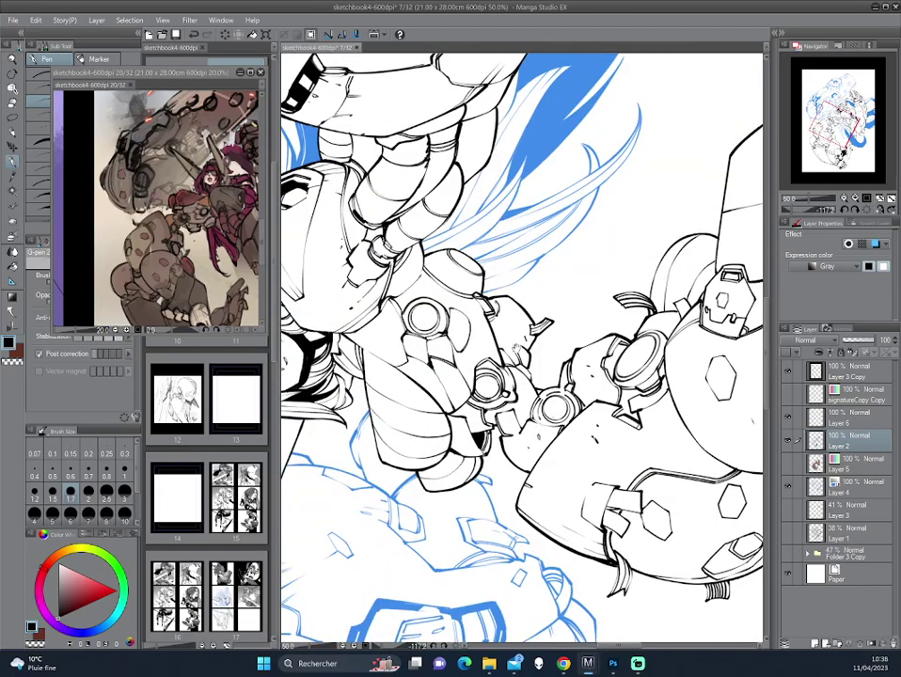
drag(516, 349, 513, 355)
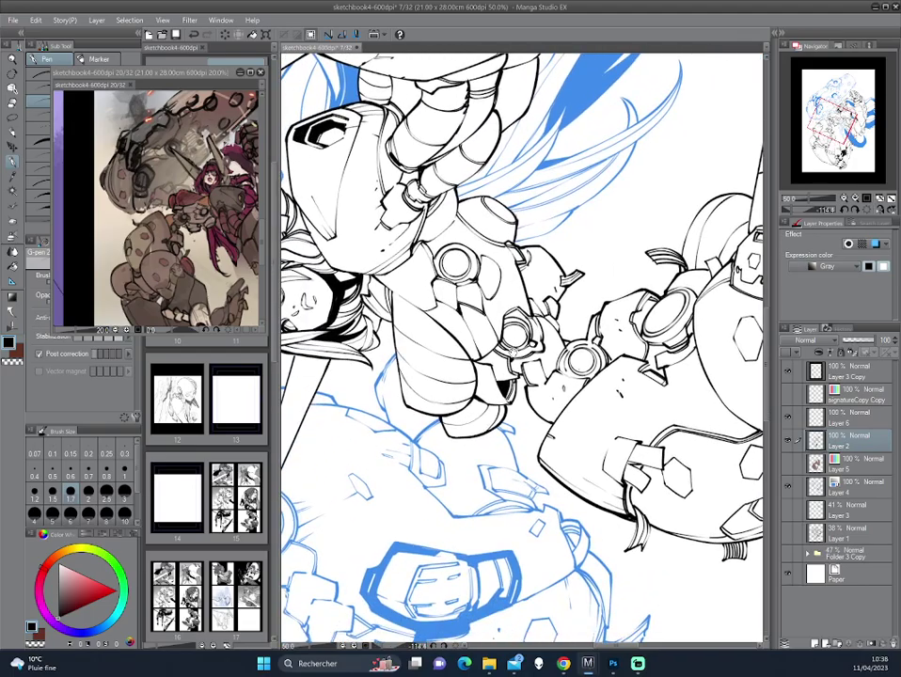
mouse_move(311, 301)
mouse_down()
mouse_move(724, 179)
mouse_move(512, 179)
mouse_move(442, 132)
mouse_up()
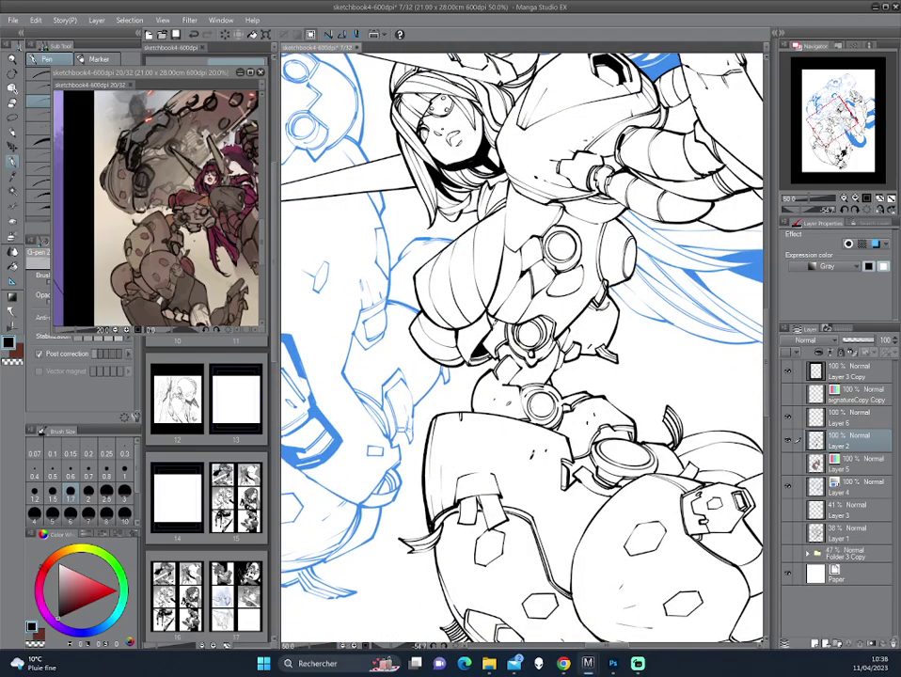
drag(366, 230, 372, 245)
- Rotate and zoom the canvas to straighten the view of the face and mech arm
drag(476, 346, 391, 234)
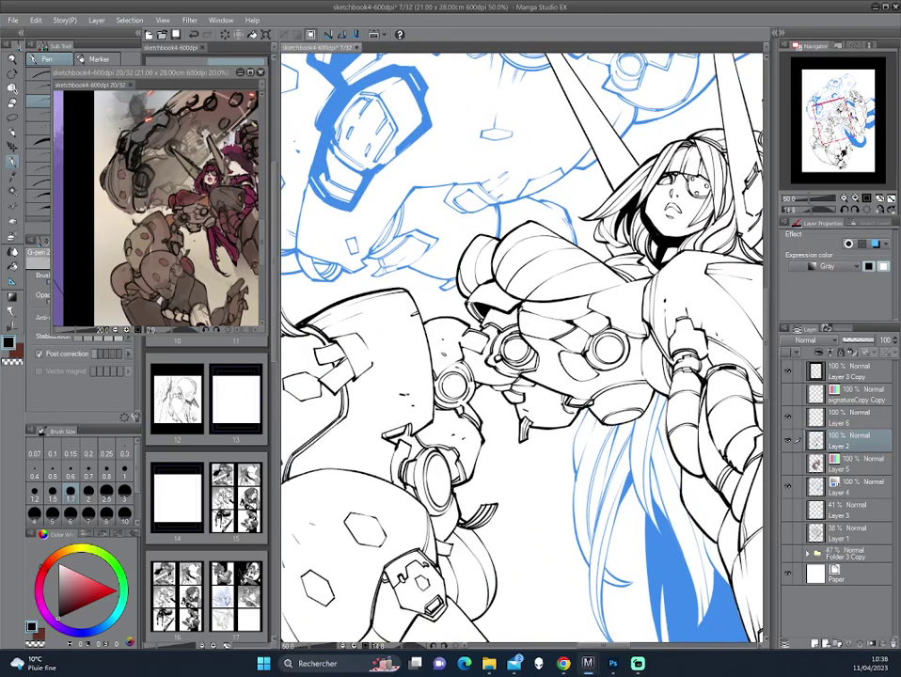
key(minus)
key(minus)
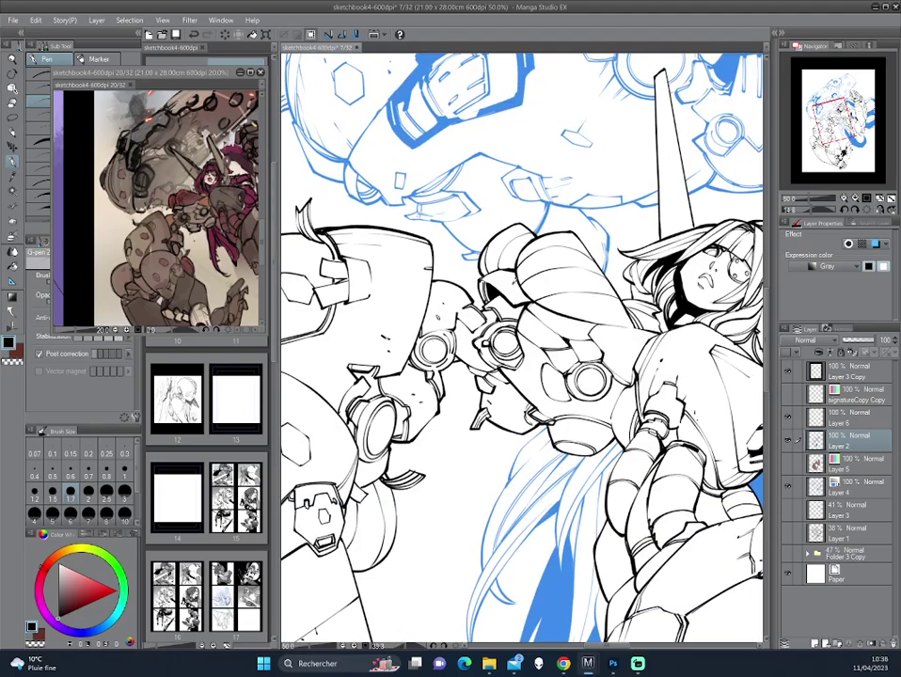
drag(391, 264, 616, 158)
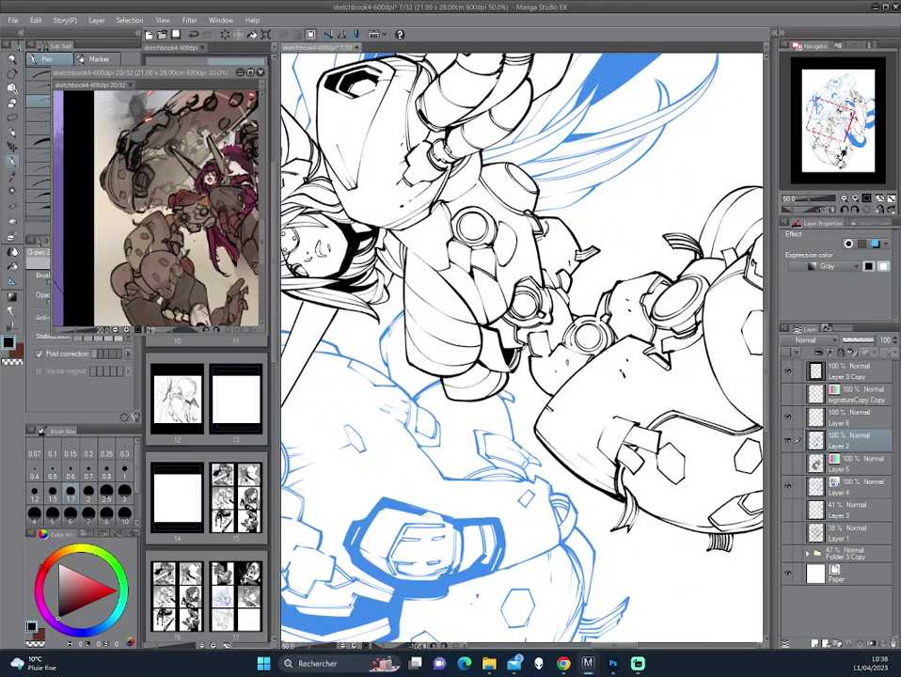
key(minus)
key(minus)
key(minus)
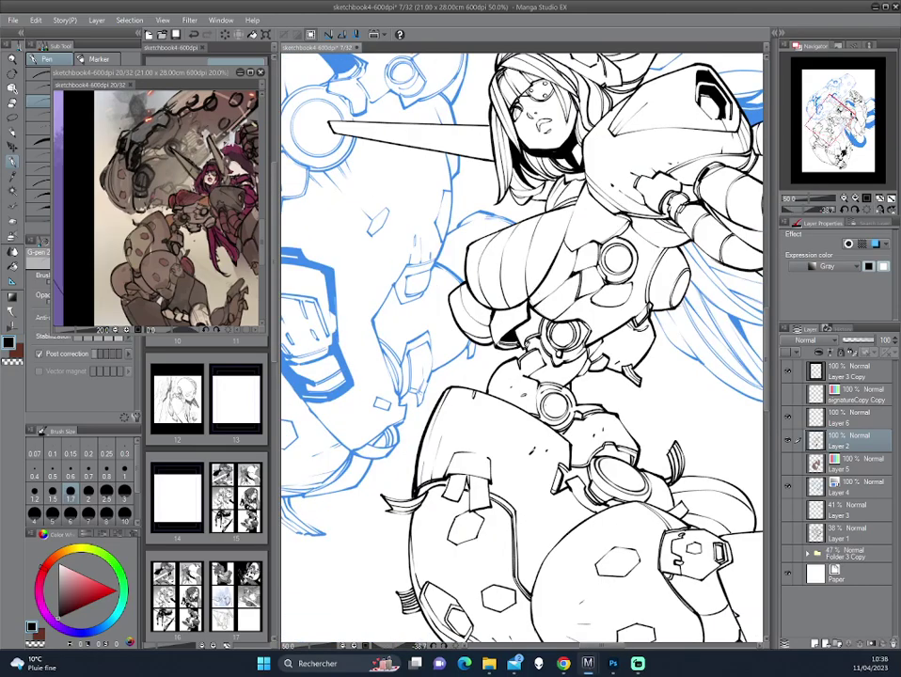
key(minus)
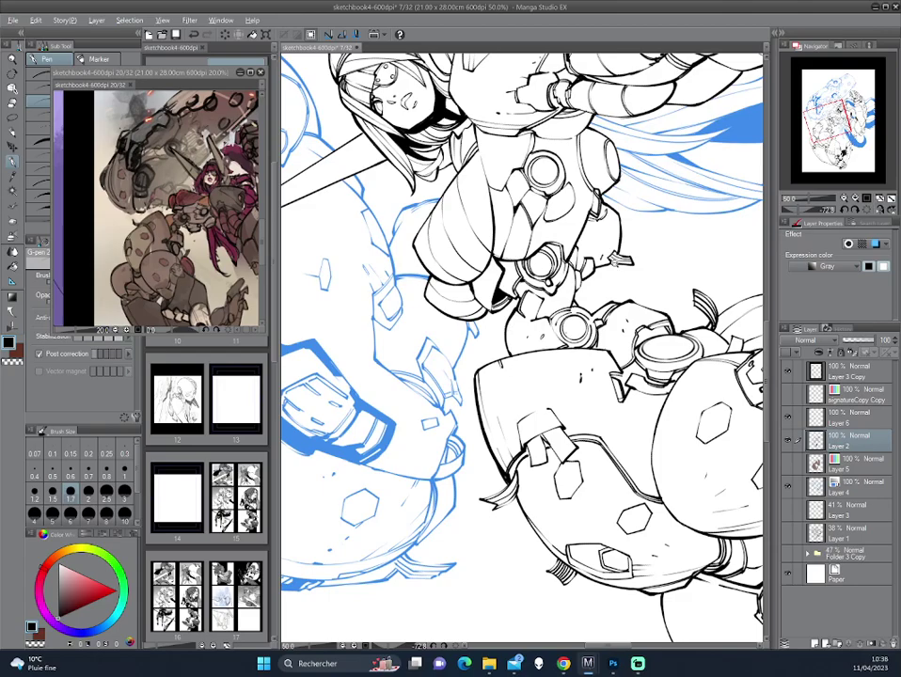
key(minus)
key(asciicircum)
key(ctrl+plus)
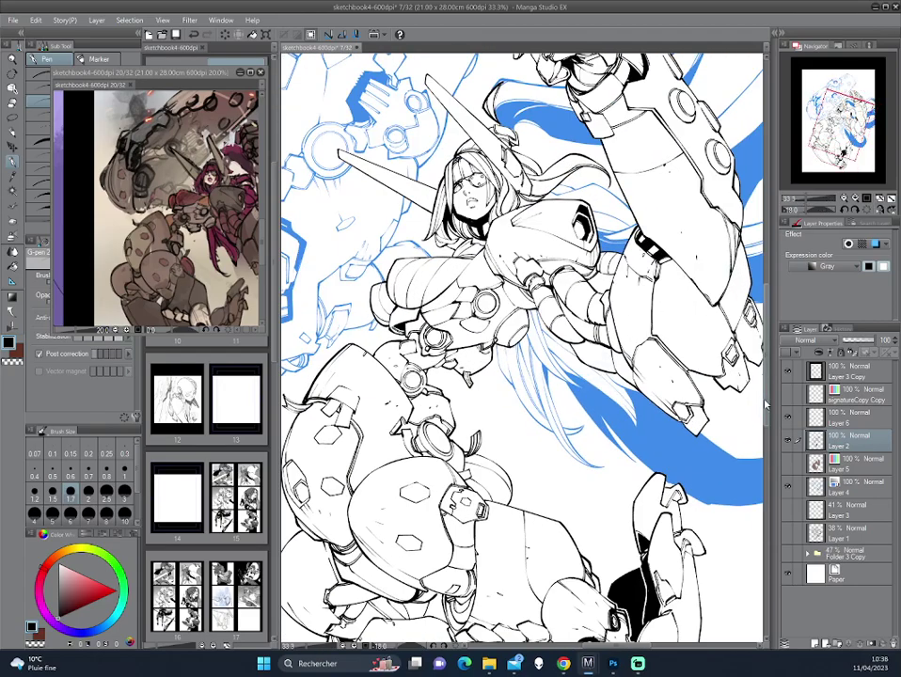
- Compare layer visibility, merge Layer 6 into Layer 2, and duplicate it as Layer 2 Copy
click(790, 440)
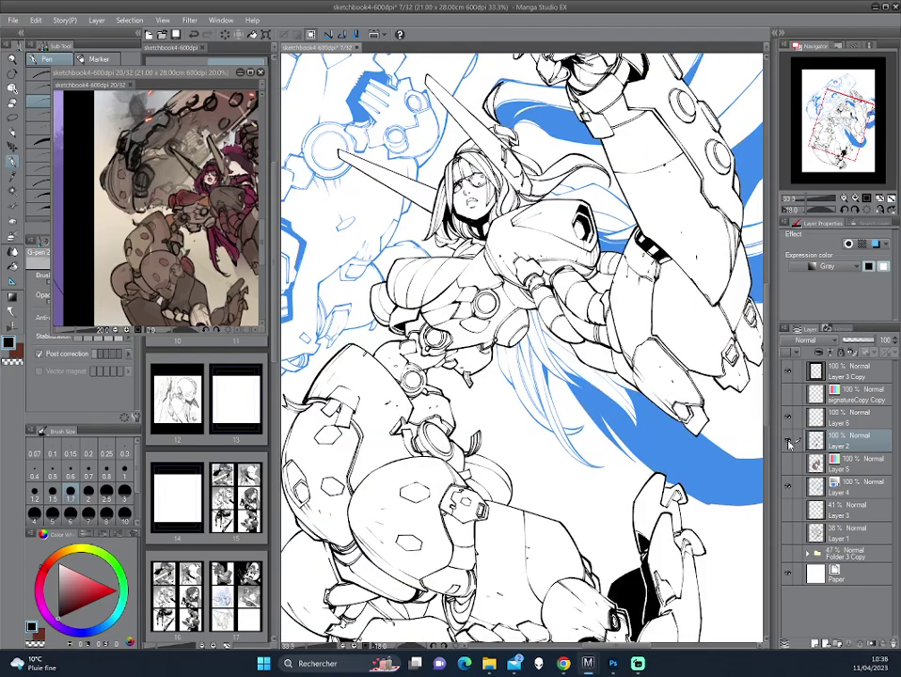
click(790, 420)
click(859, 424)
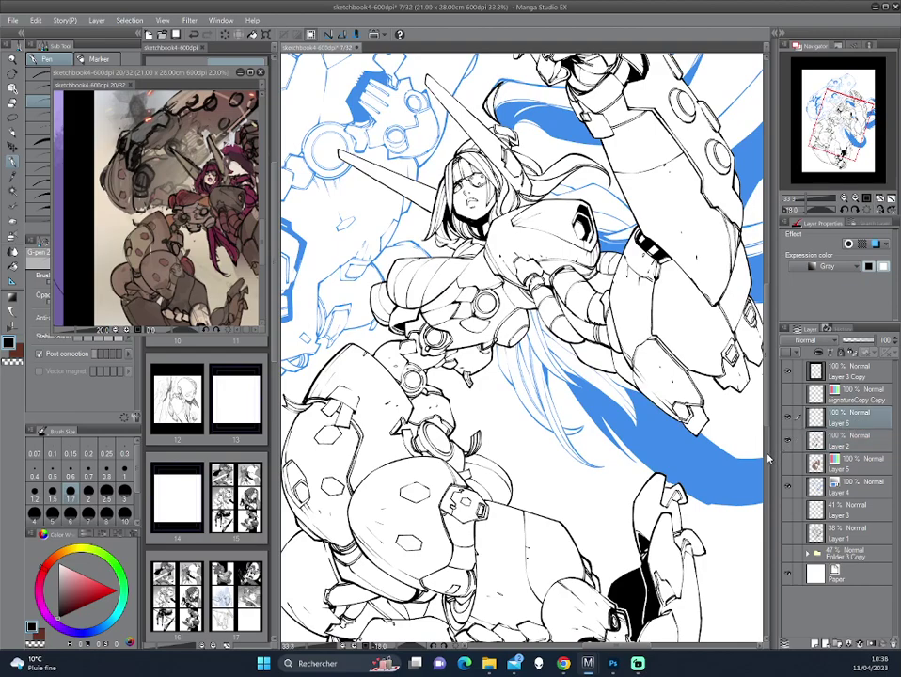
key(ctrl+e)
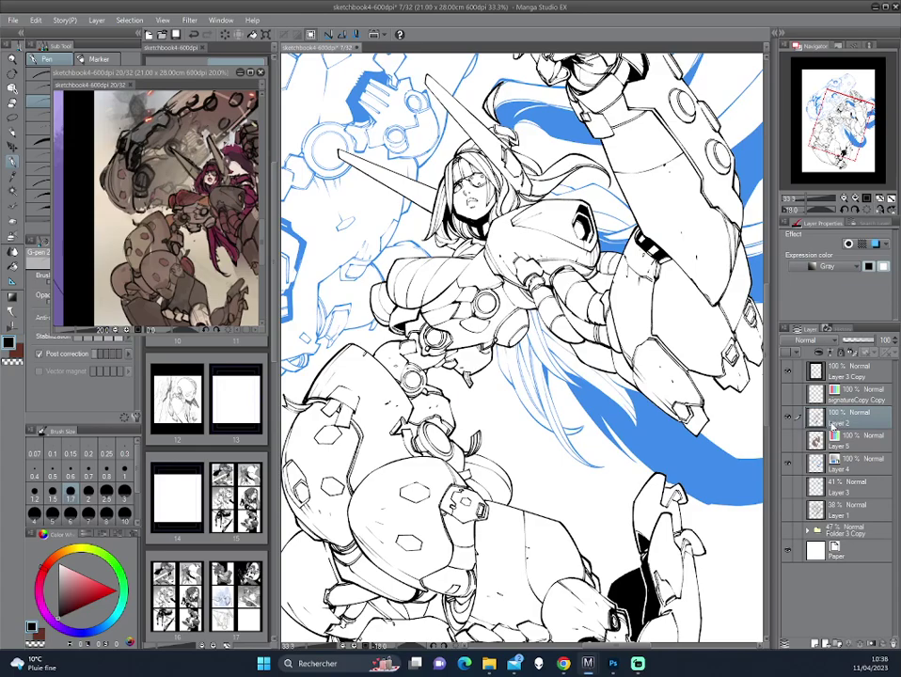
key(ctrl+j)
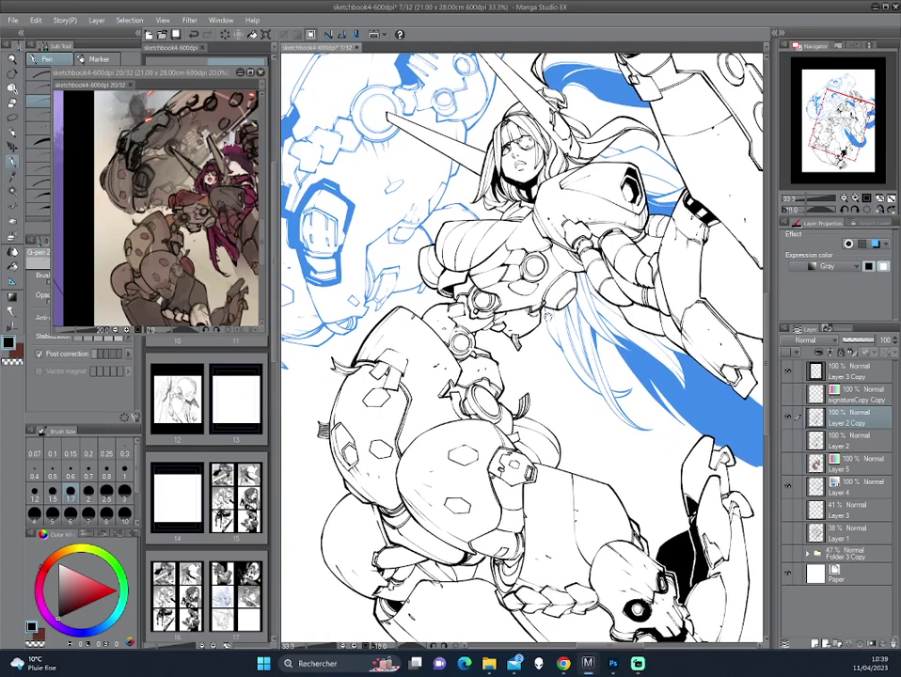
- Pan to the torso, return to the inking pen, and set transparent colour near the legs
scroll(566, 301, up, 2)
drag(565, 301, 544, 364)
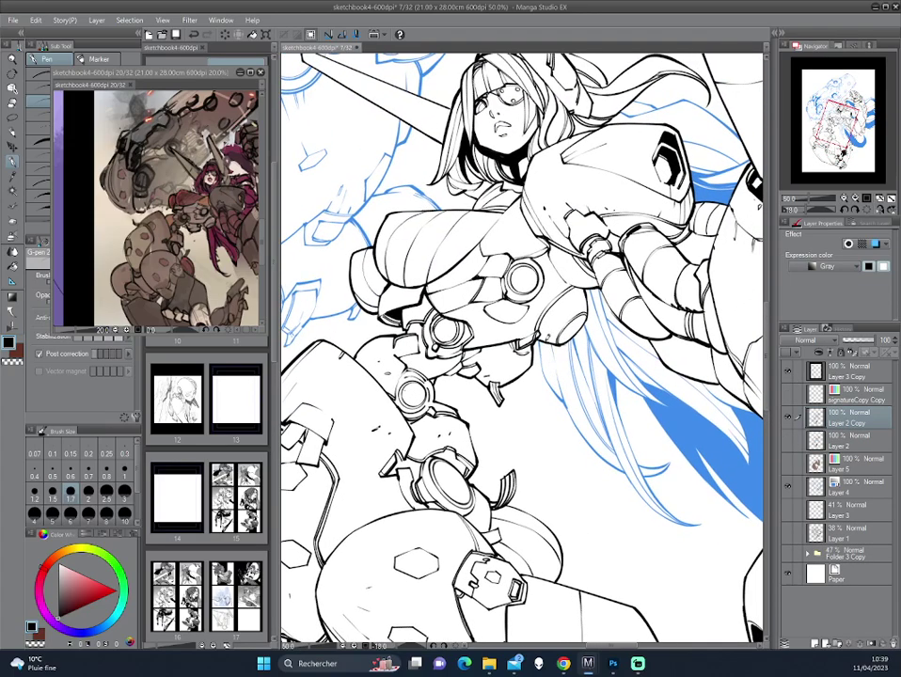
key(p)
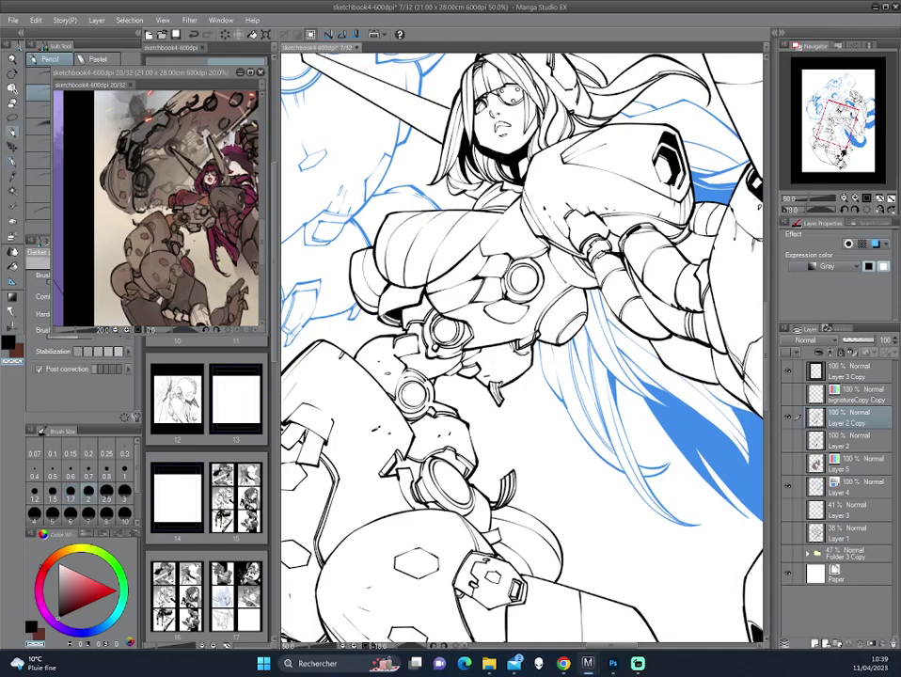
key(p)
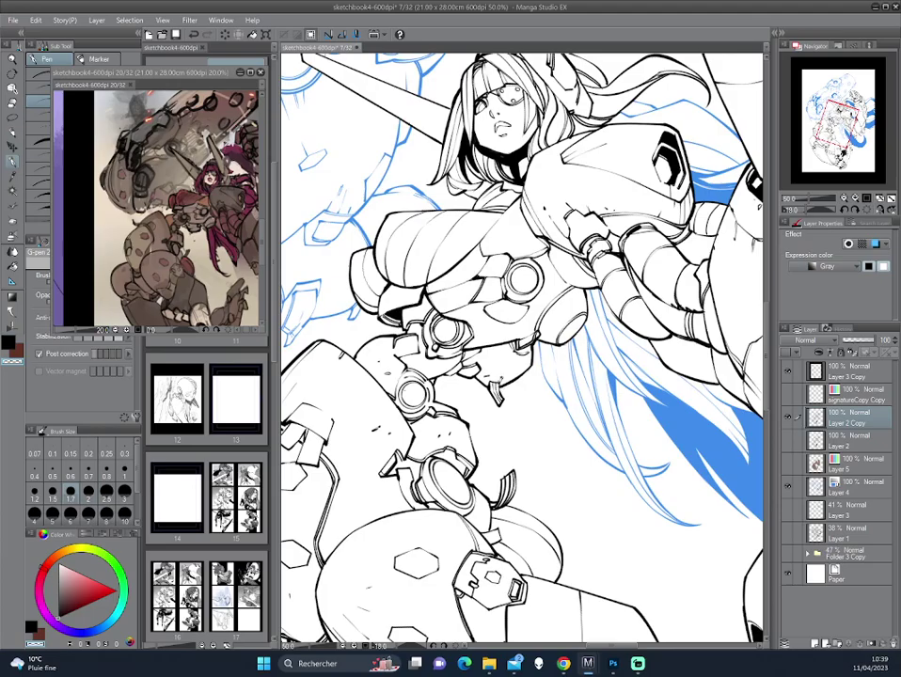
drag(497, 397, 525, 302)
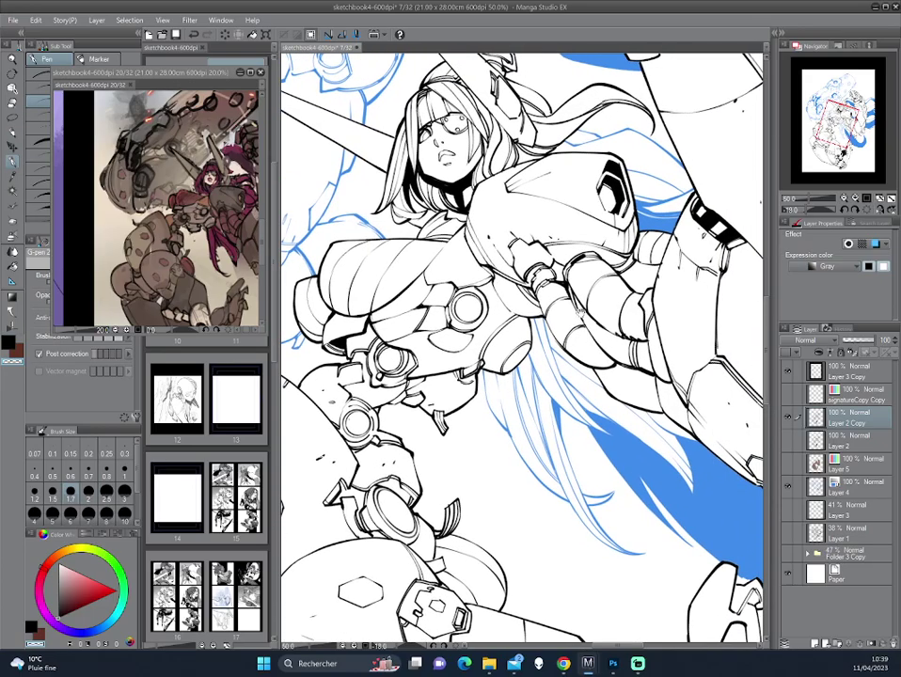
drag(376, 290, 398, 254)
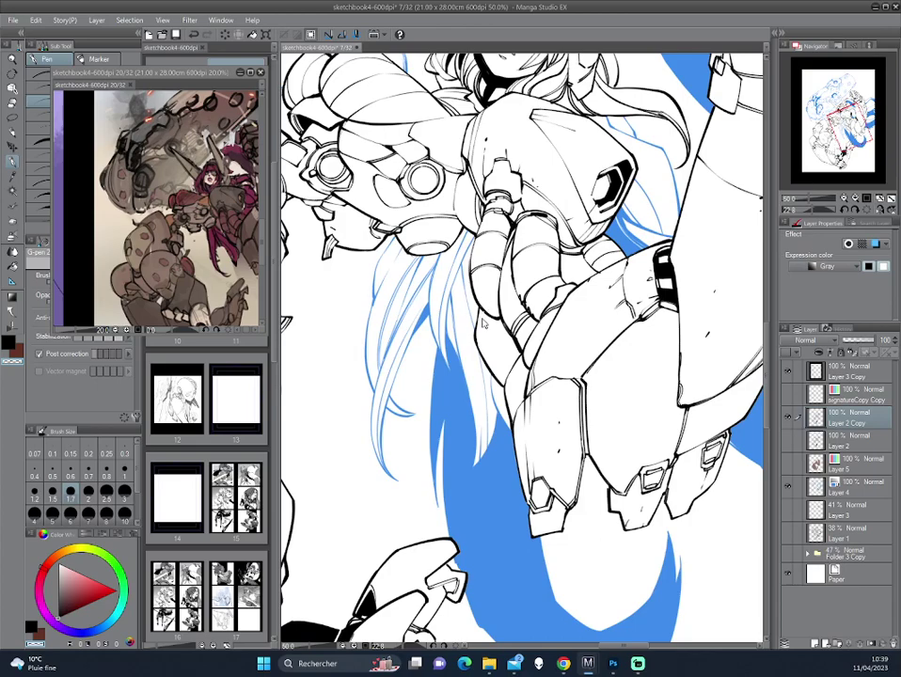
key(c)
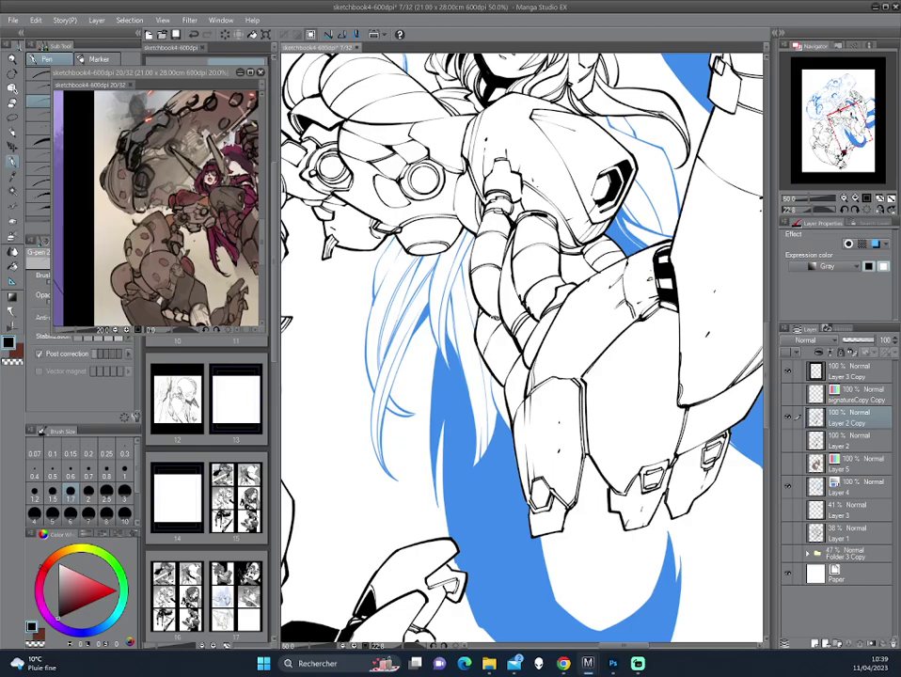
- Rotate the view around the legs and switch to transparent colour for erasing
mouse_move(367, 250)
mouse_down()
mouse_move(376, 236)
mouse_move(359, 244)
mouse_up()
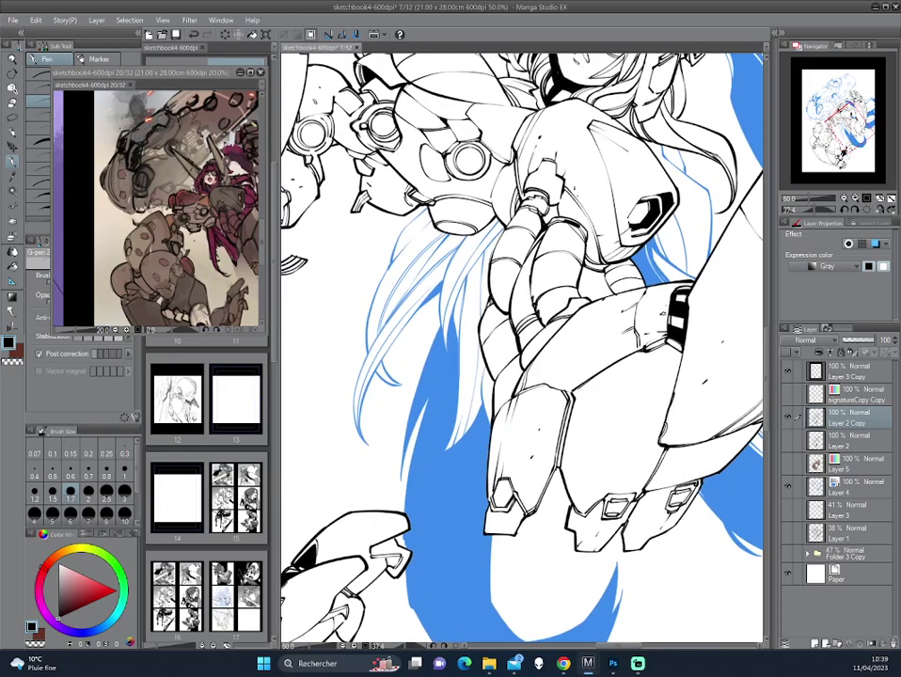
drag(390, 340, 549, 318)
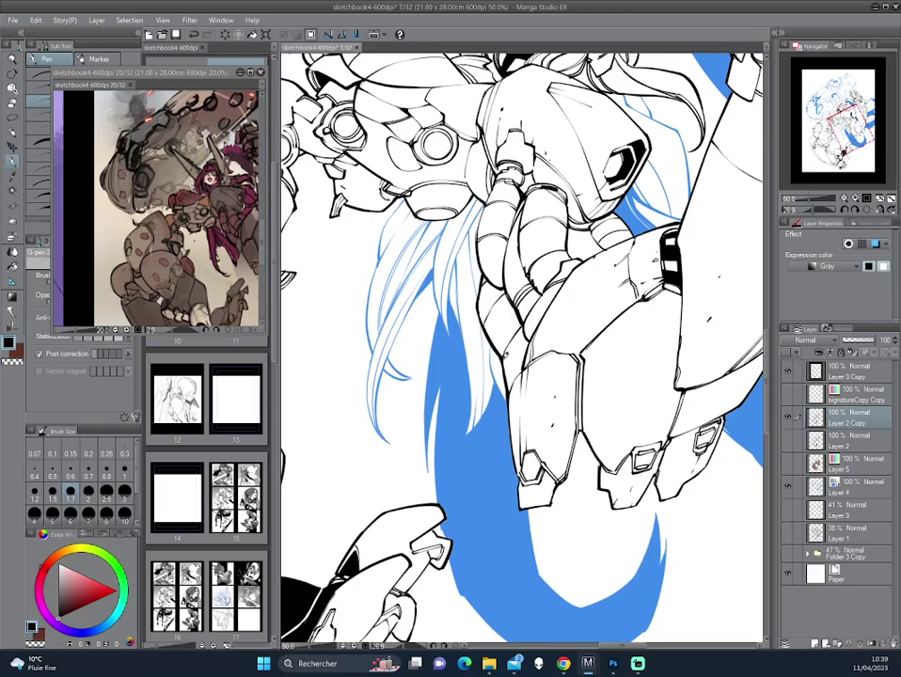
scroll(424, 257, down, 1)
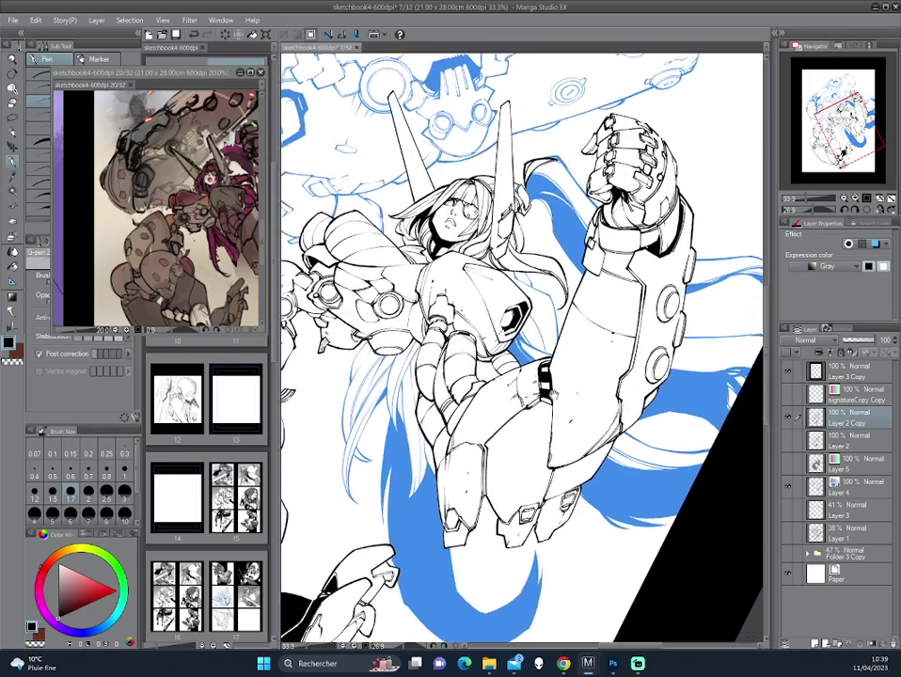
scroll(362, 228, up, 1)
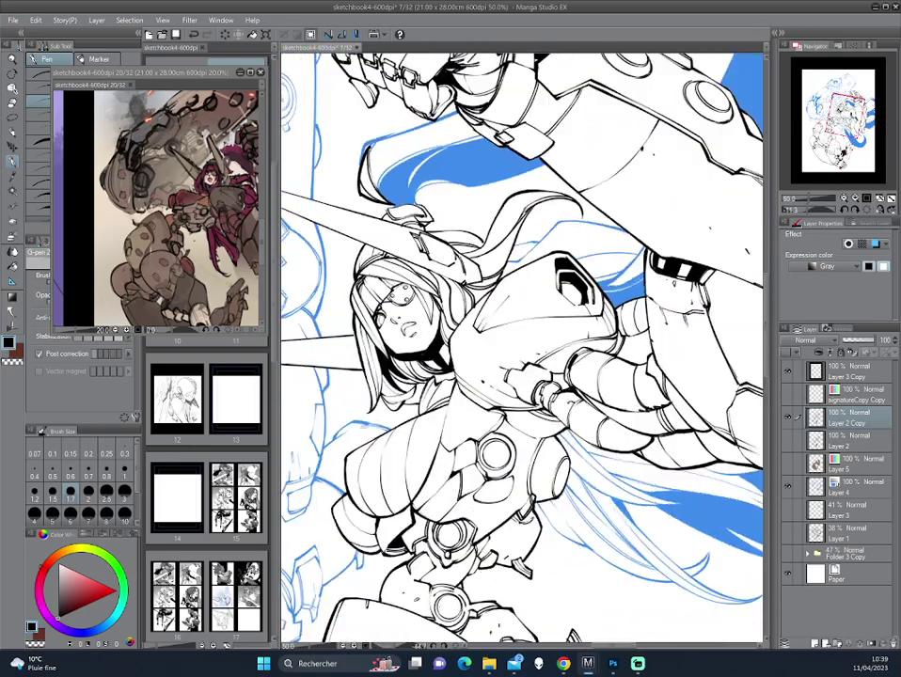
drag(522, 348, 489, 367)
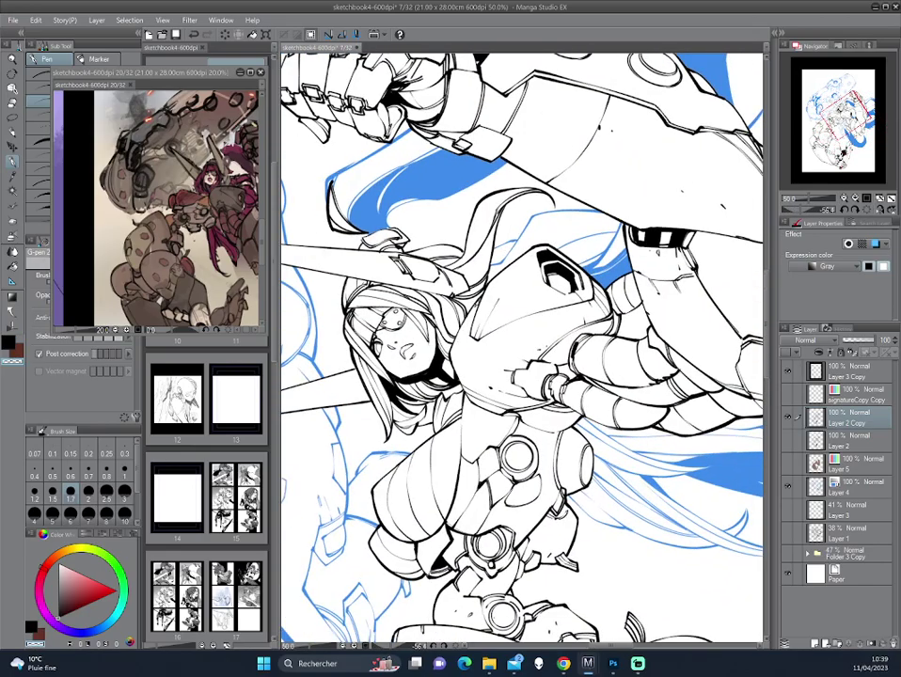
key(c)
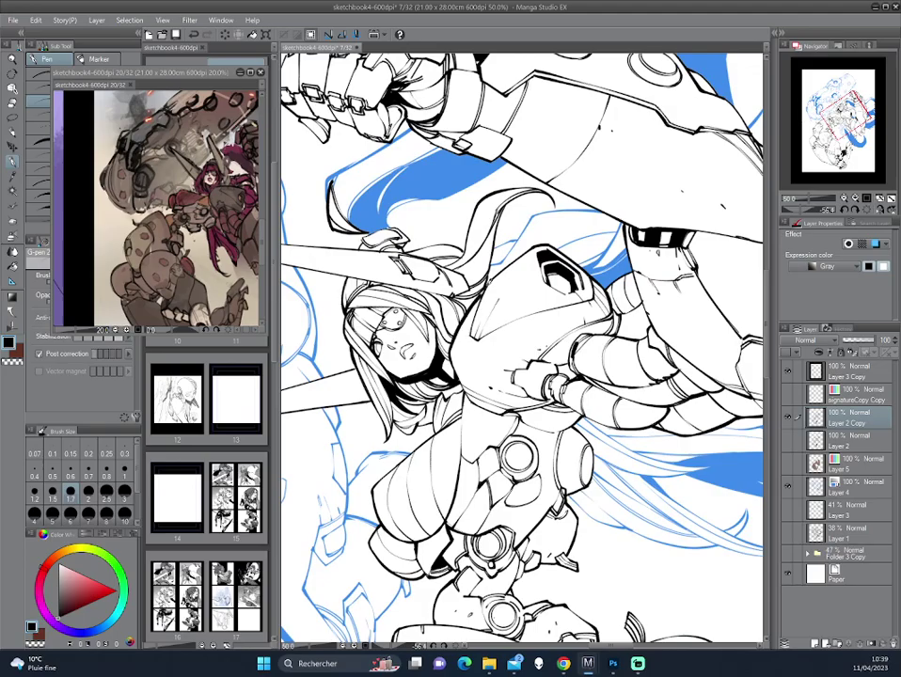
- Tilt the view through several angles, then zoom out to see the whole figure
drag(368, 194, 434, 217)
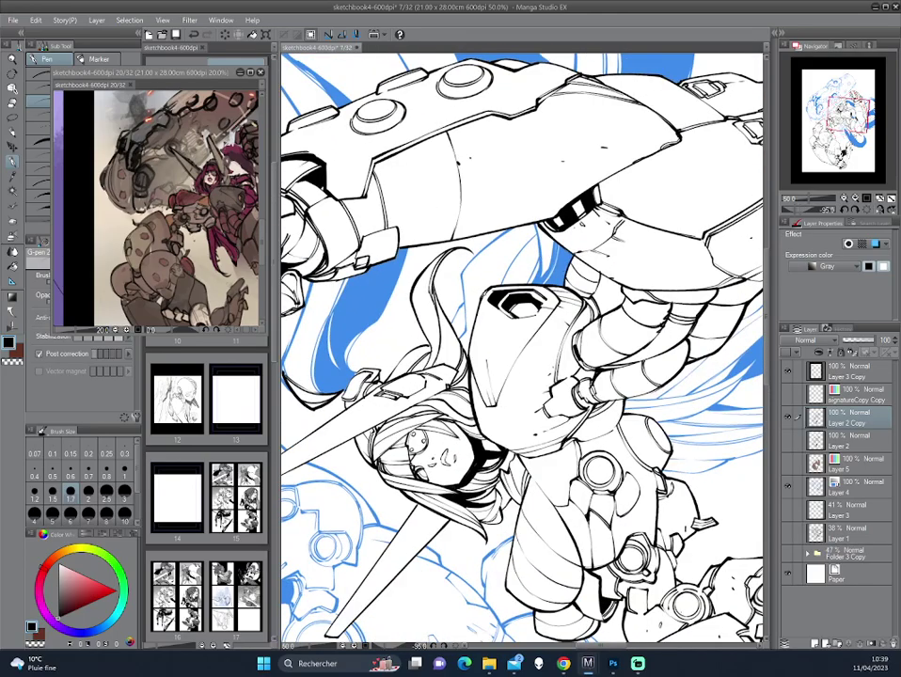
mouse_move(458, 194)
mouse_down()
mouse_move(313, 484)
mouse_move(527, 282)
mouse_up()
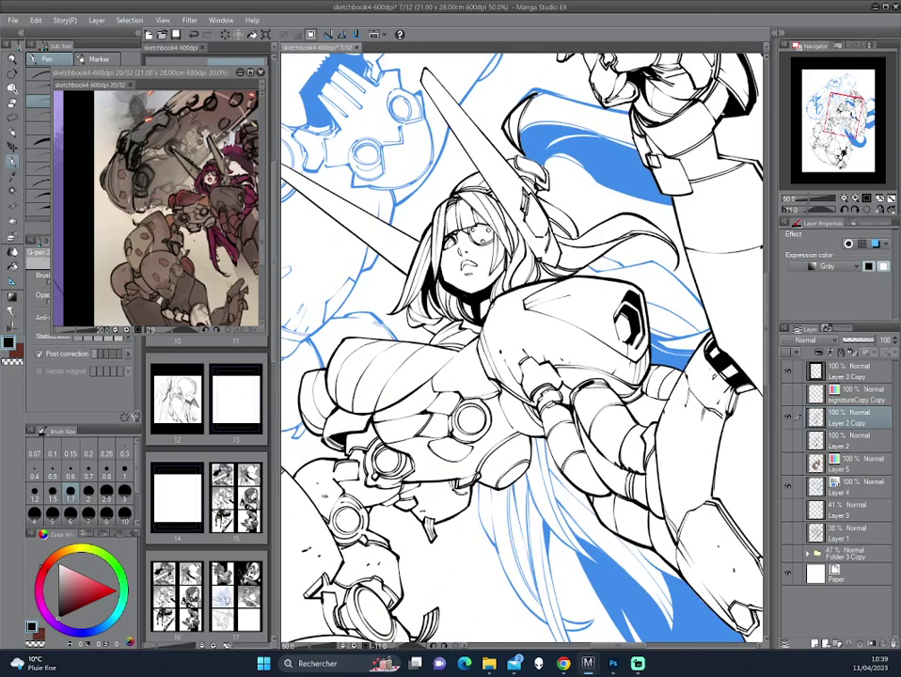
drag(356, 264, 388, 201)
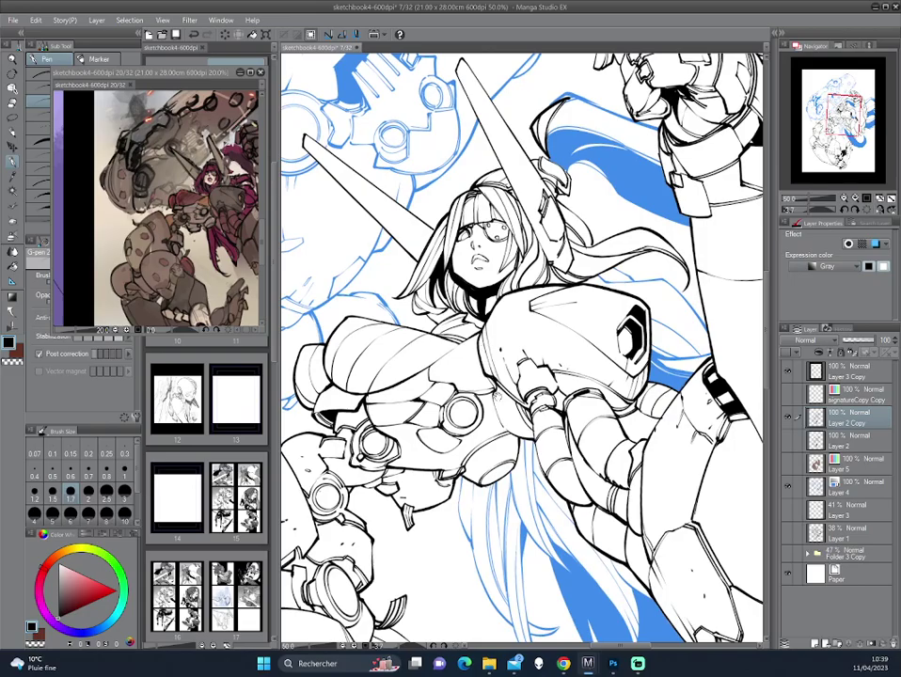
mouse_move(373, 329)
mouse_down()
mouse_move(313, 483)
mouse_move(507, 298)
mouse_up()
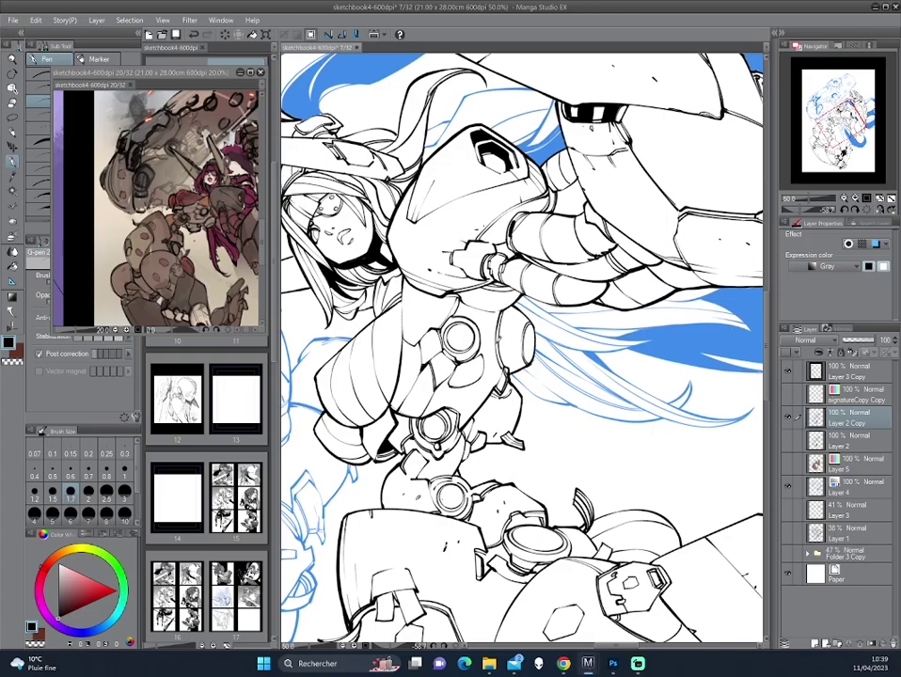
key(asciicircum)
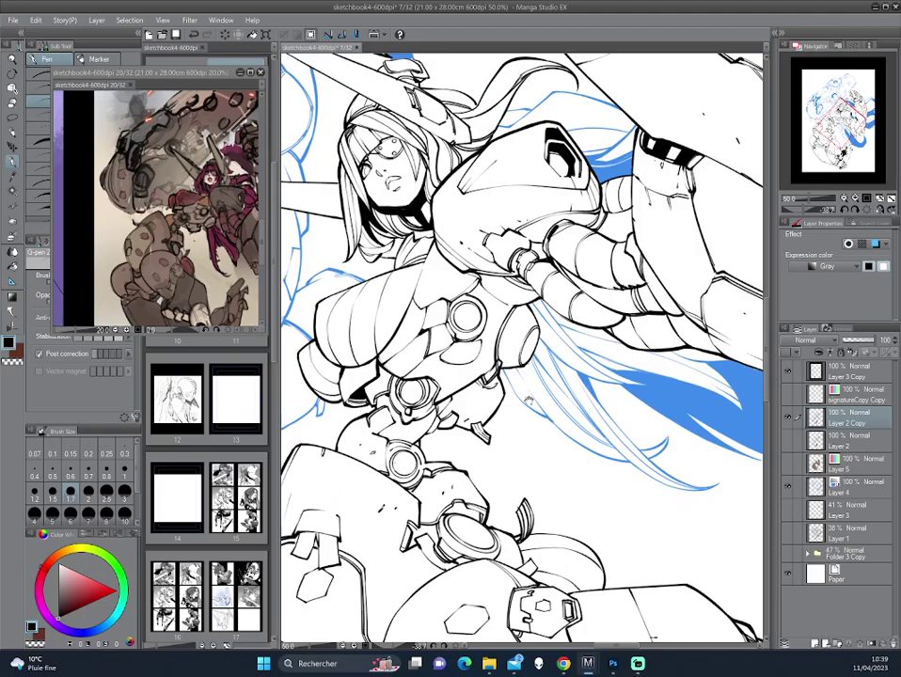
key(ctrl+minus)
key(asciicircum)
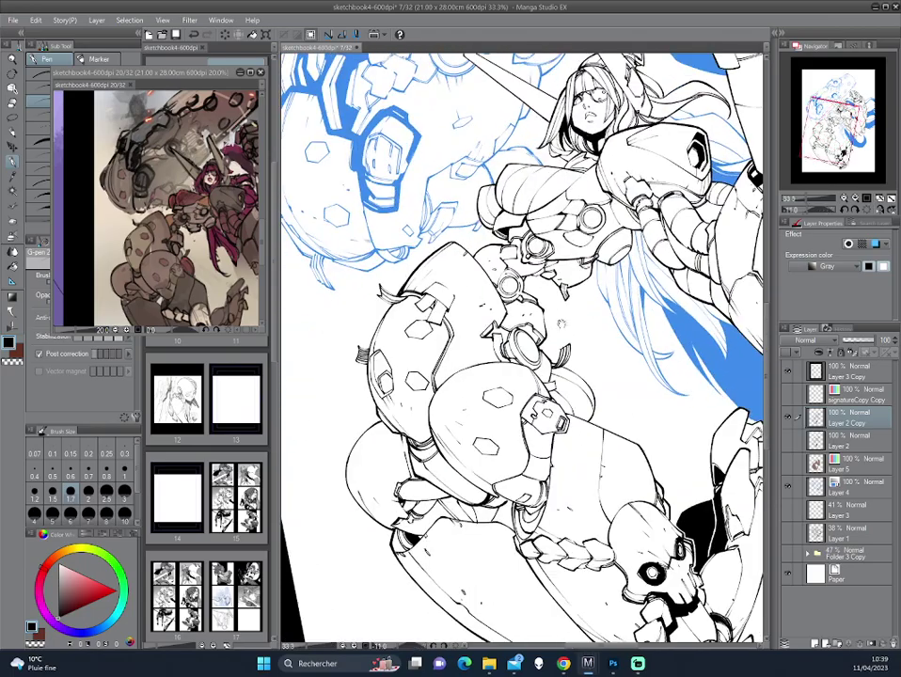
key(asciicircum)
key(asciicircum)
key(asciicircum)
key(asciicircum)
key(asciicircum)
key(asciicircum)
key(asciicircum)
key(asciicircum)
key(ctrl+plus)
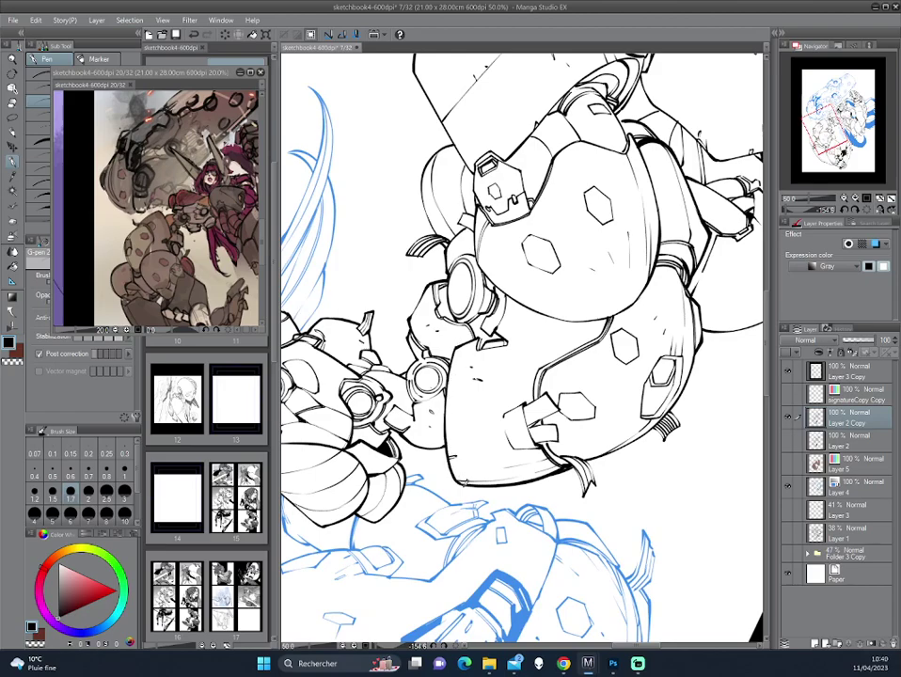
mouse_move(429, 183)
mouse_down()
mouse_move(592, 308)
mouse_move(564, 329)
mouse_up()
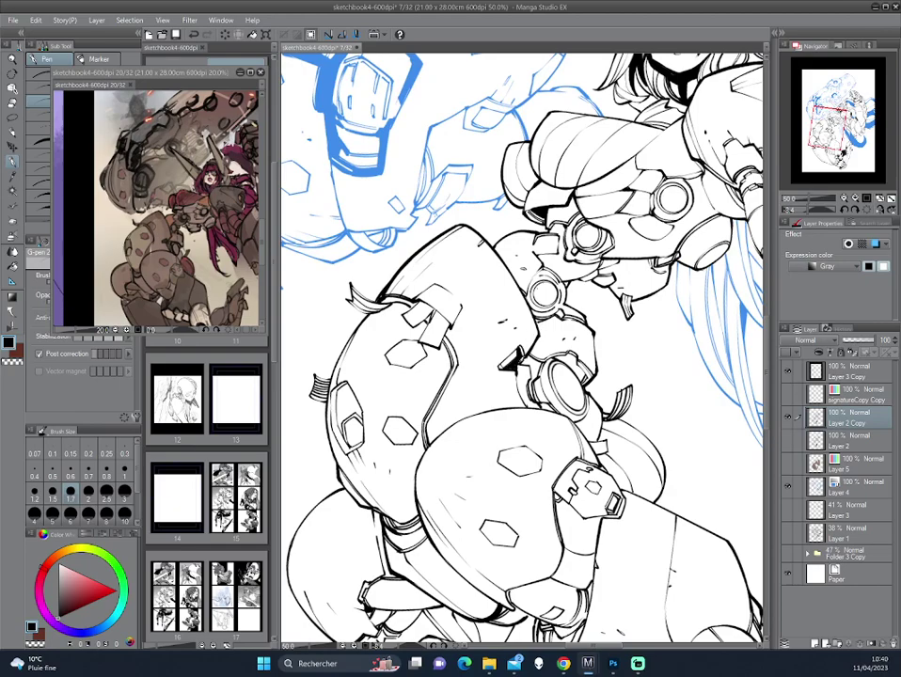
drag(417, 237, 621, 102)
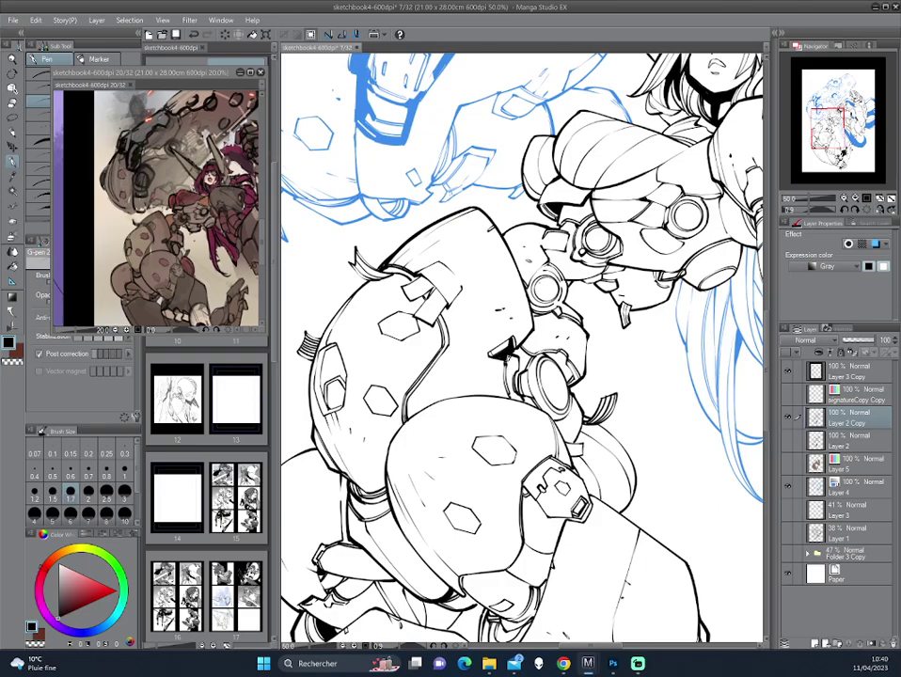
drag(386, 300, 415, 237)
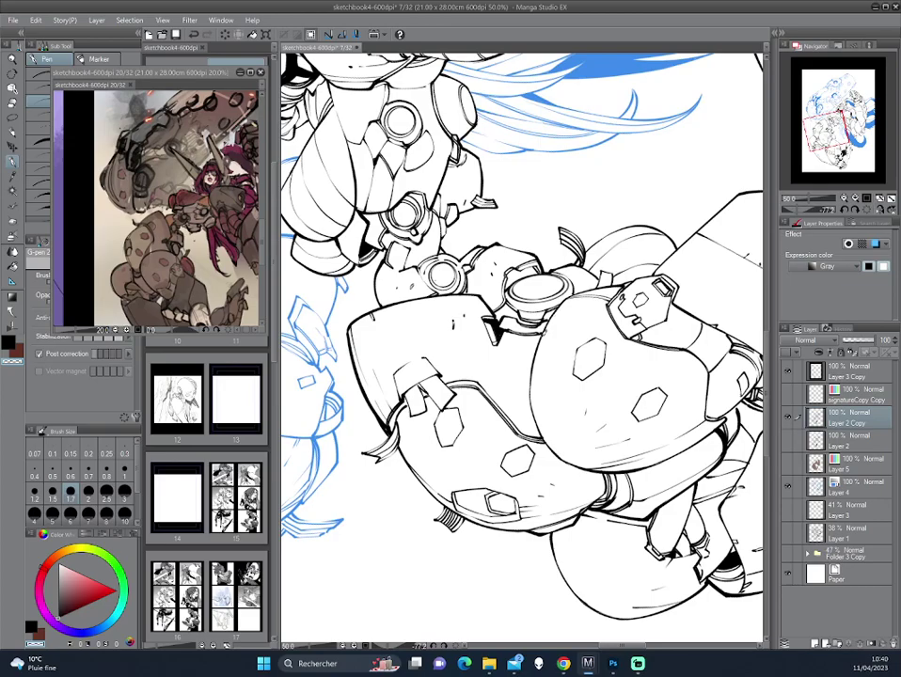
key(e)
drag(442, 311, 488, 343)
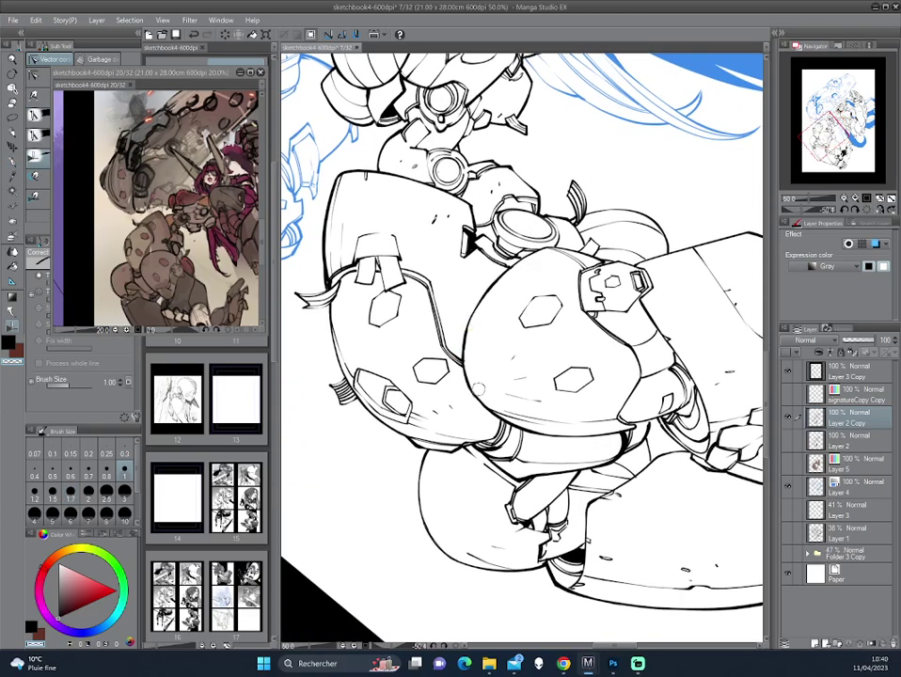
drag(602, 339, 593, 390)
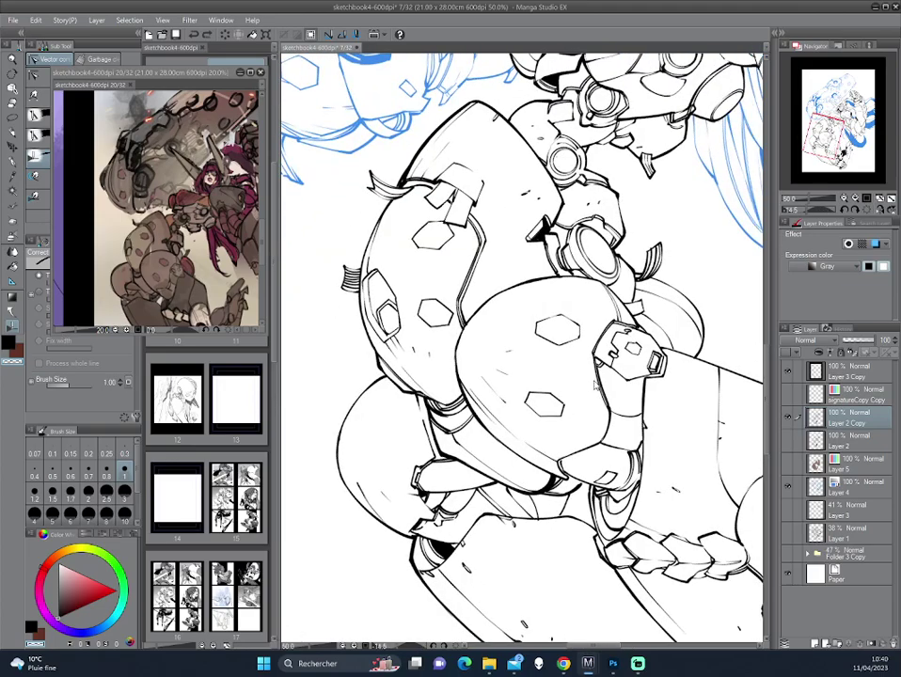
key(p)
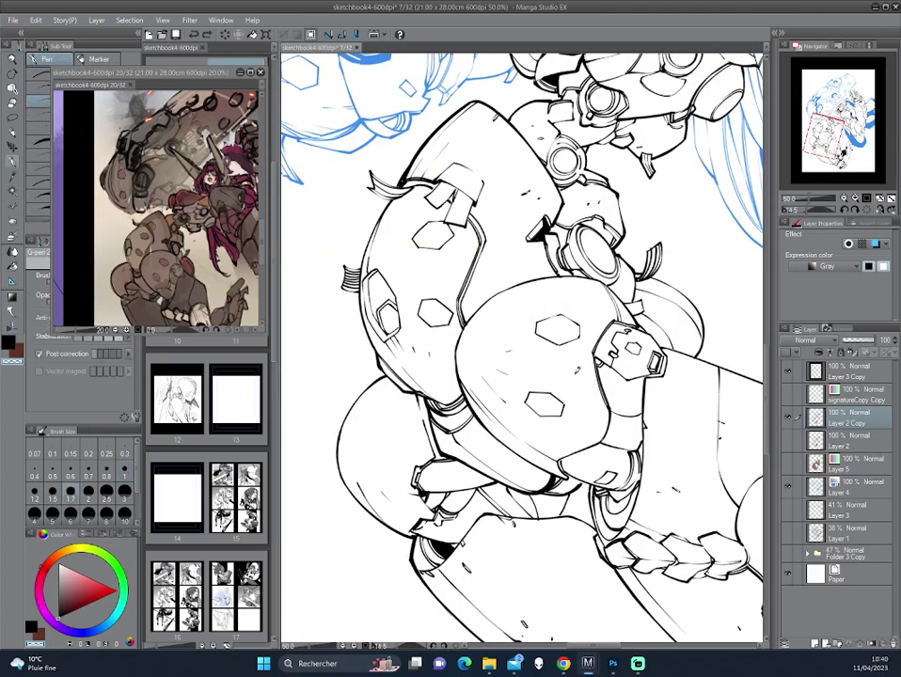
key(minus)
scroll(521, 444, down, 3)
- Erase a short section of the skull robot's antenna stroke using transparent colour
drag(520, 445, 565, 374)
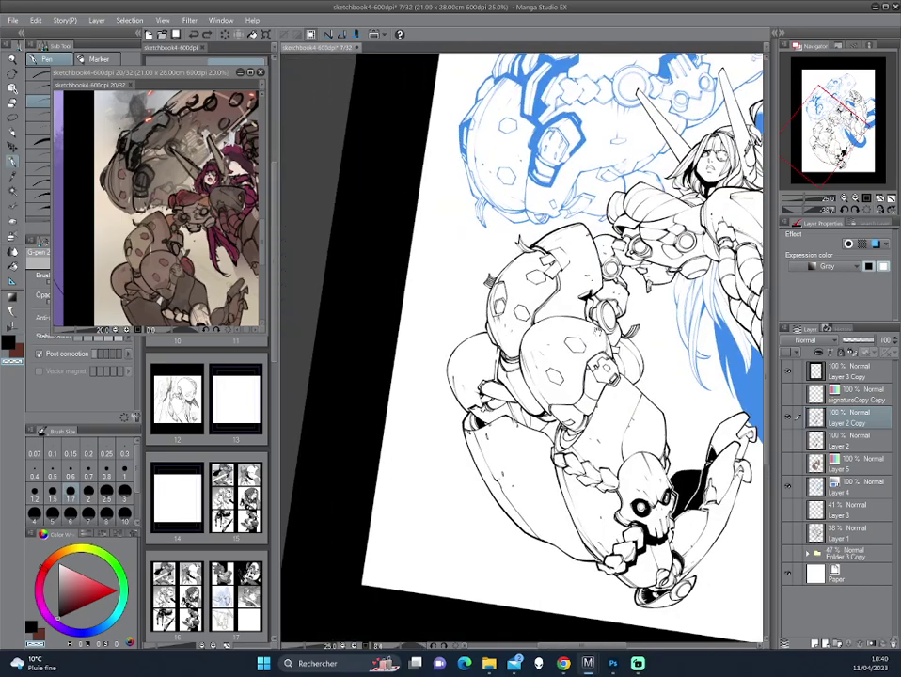
scroll(564, 377, up, 1)
scroll(527, 386, up, 1)
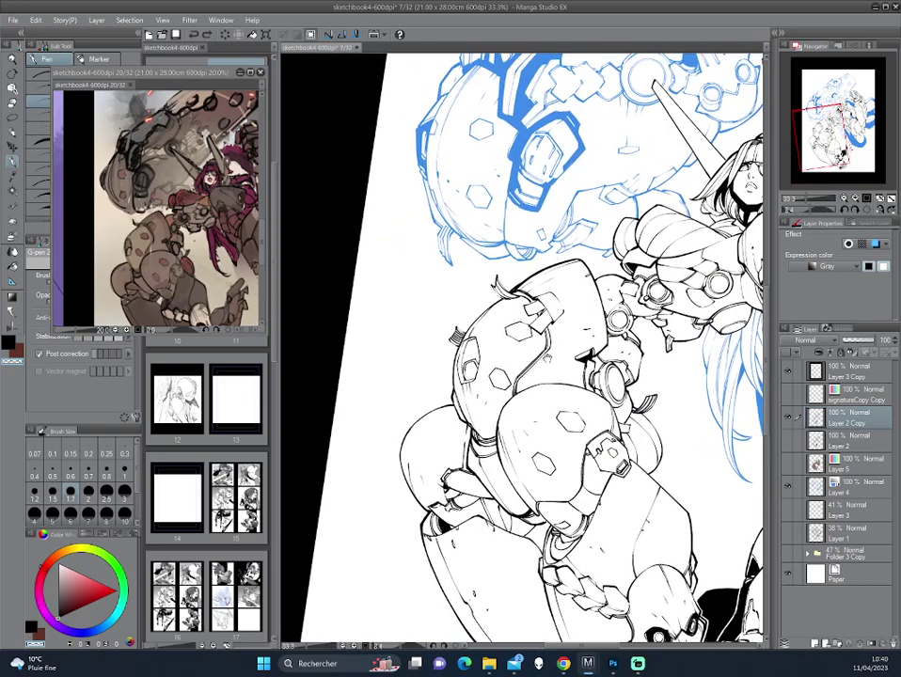
scroll(481, 396, up, 2)
key(asciicircum)
key(asciicircum)
key(asciicircum)
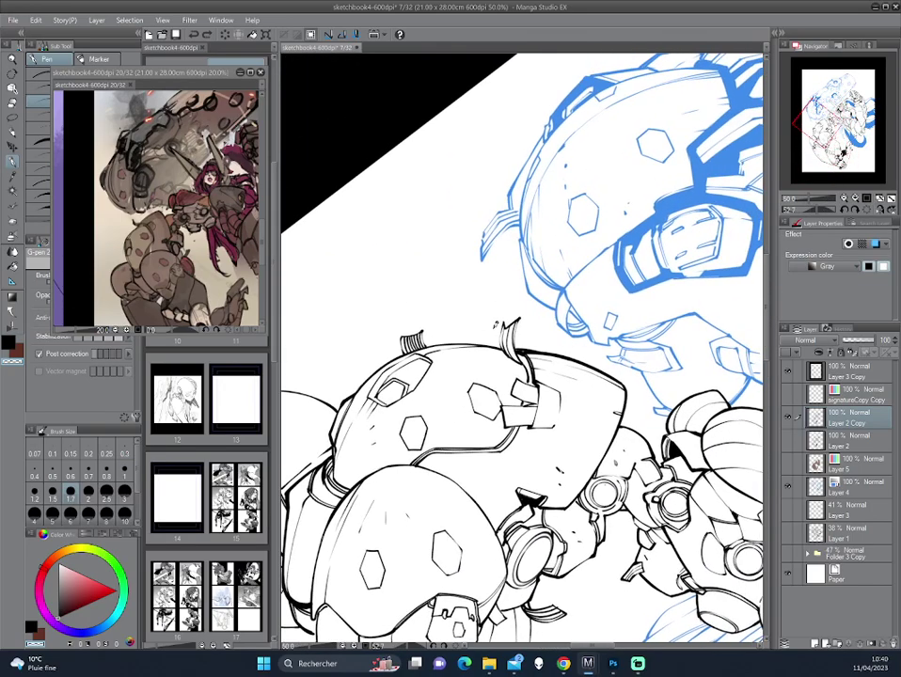
key(c)
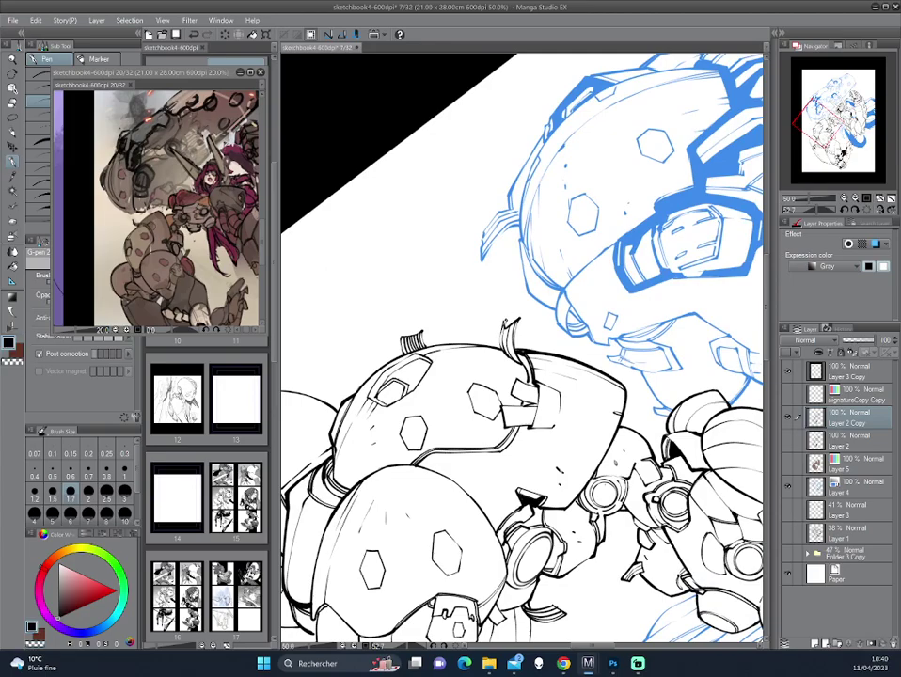
drag(503, 345, 506, 320)
- Add a small dark ink mark on the pod's panel chip and switch back to black
key(minus)
key(minus)
key(minus)
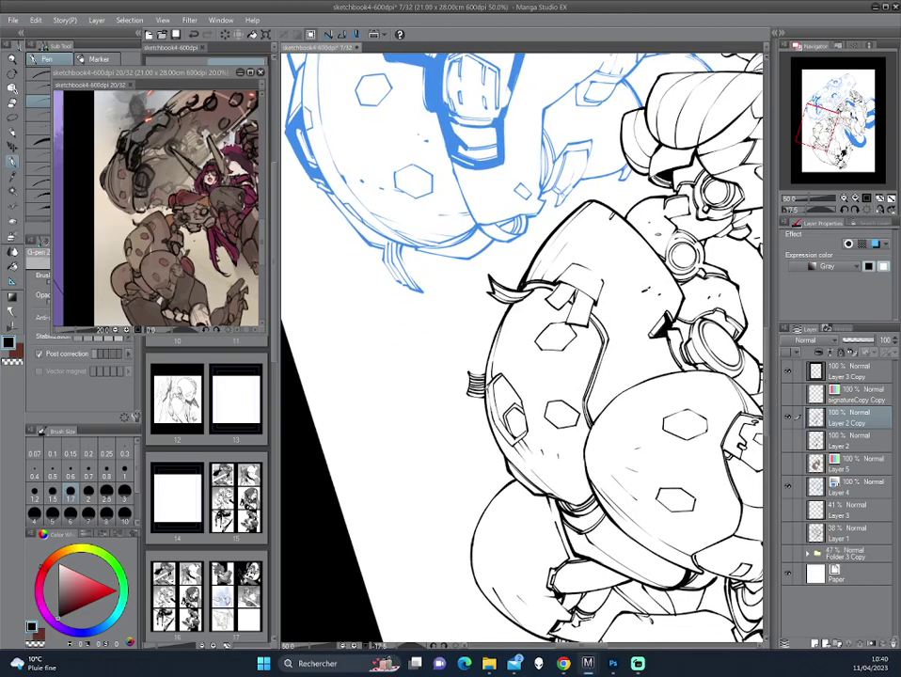
key(asciicircum)
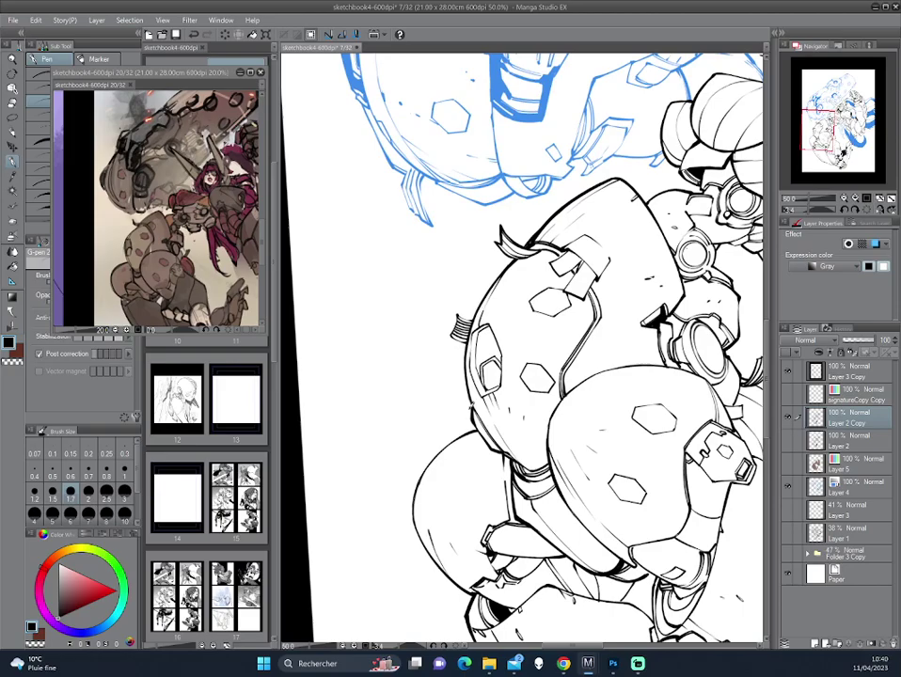
key(asciicircum)
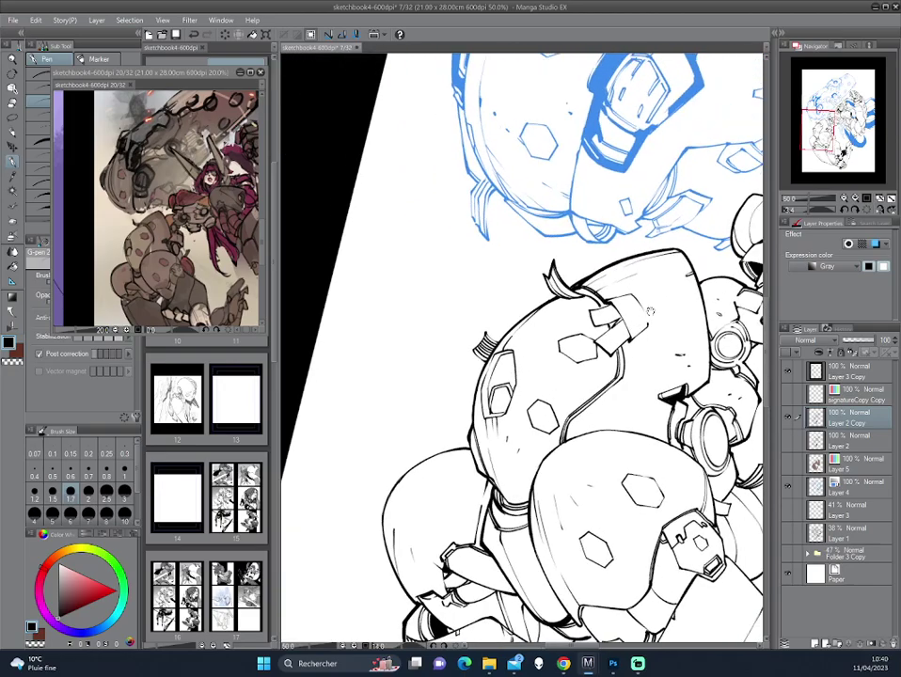
key(asciicircum)
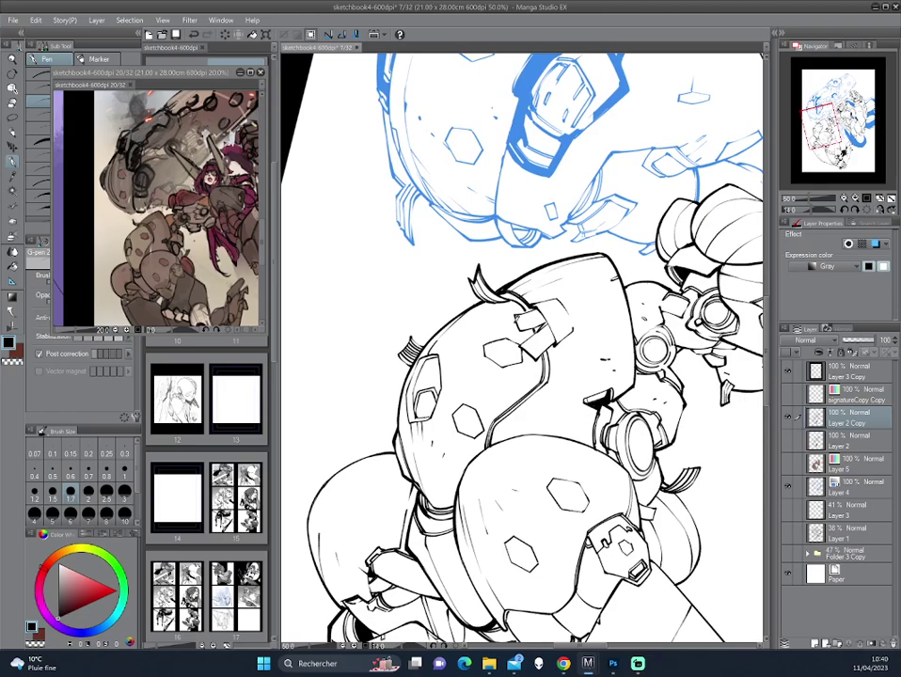
mouse_move(514, 316)
mouse_down()
mouse_move(525, 335)
mouse_move(536, 334)
mouse_up()
scroll(391, 257, left, 2)
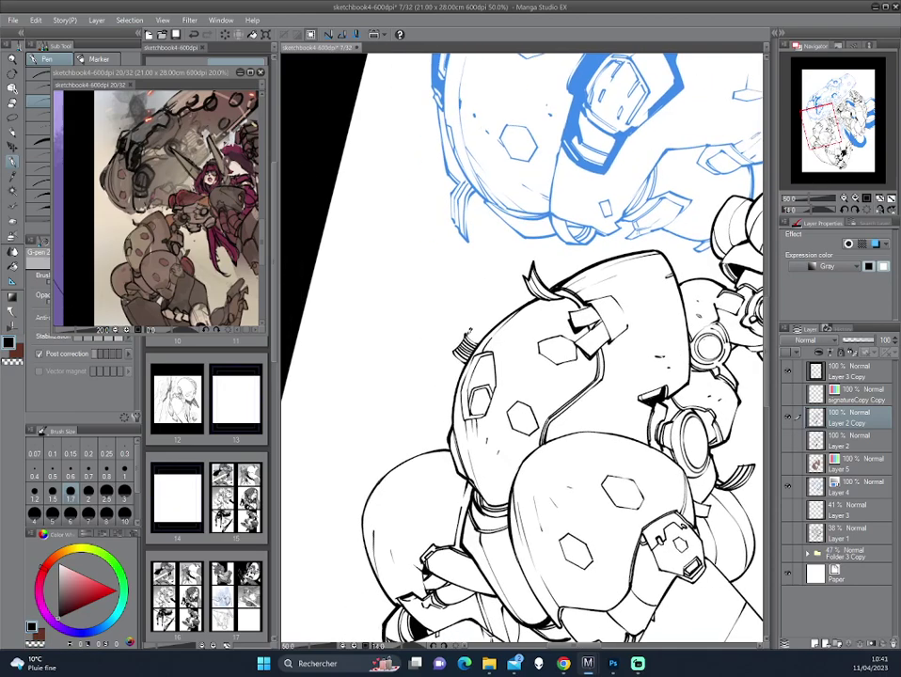
key(x)
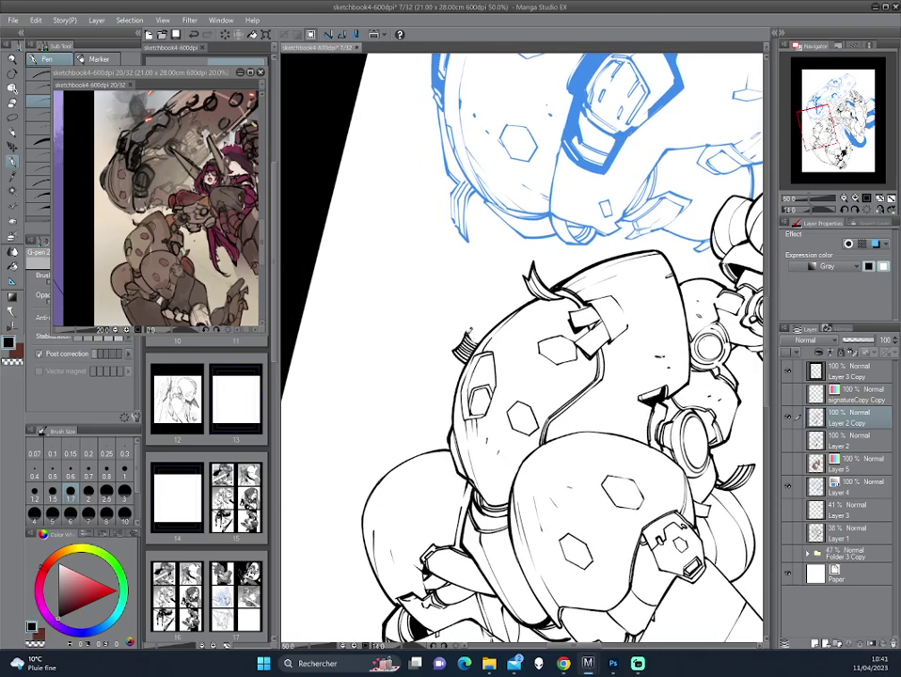
- Reframe the canvas so the robot pods sit higher, with the page edge vertical
drag(555, 476, 595, 347)
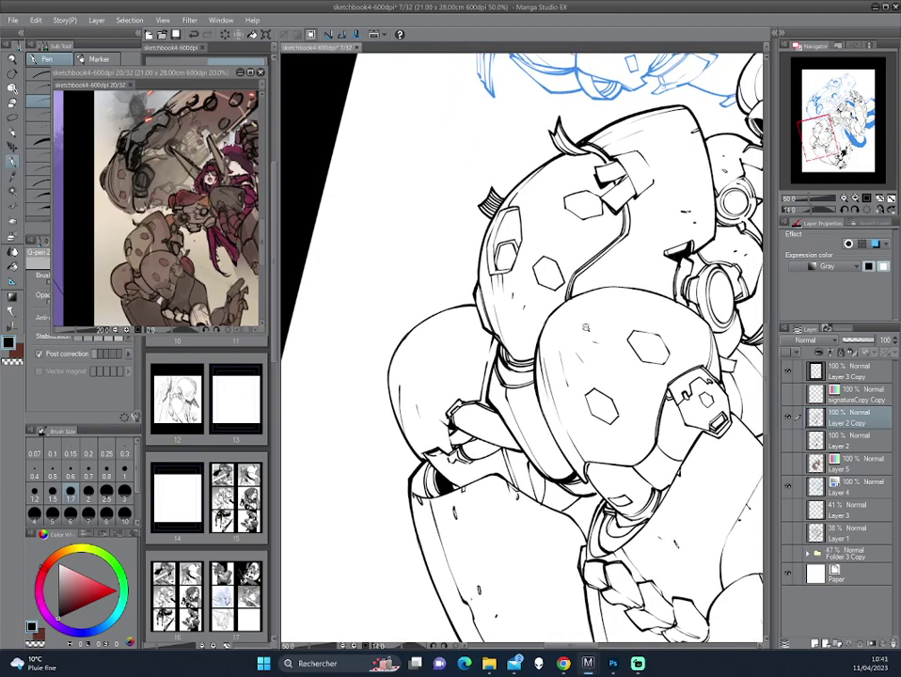
scroll(595, 346, down, 2)
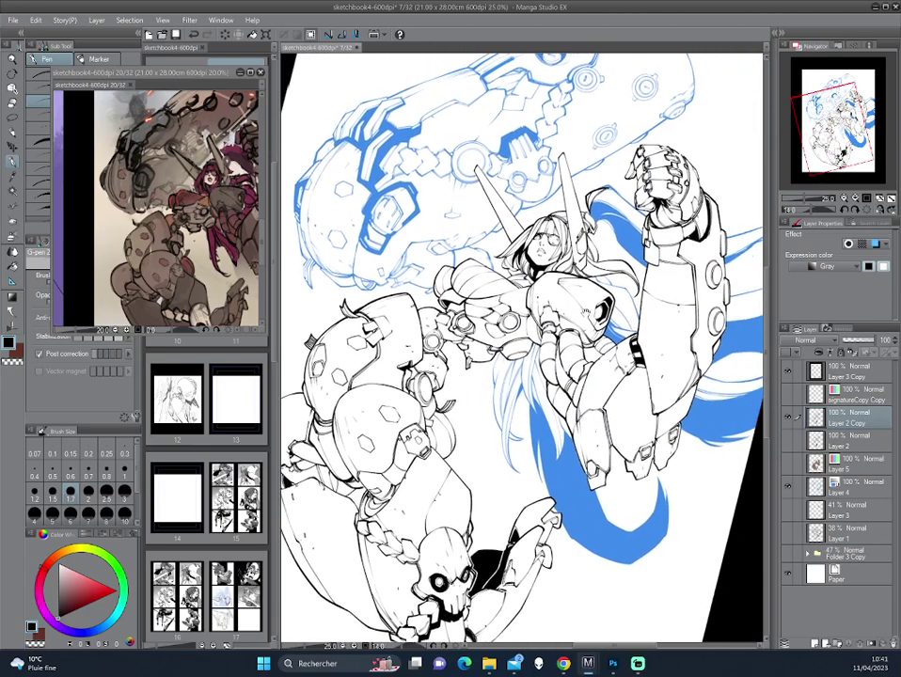
drag(621, 179, 616, 94)
scroll(523, 348, up, 1)
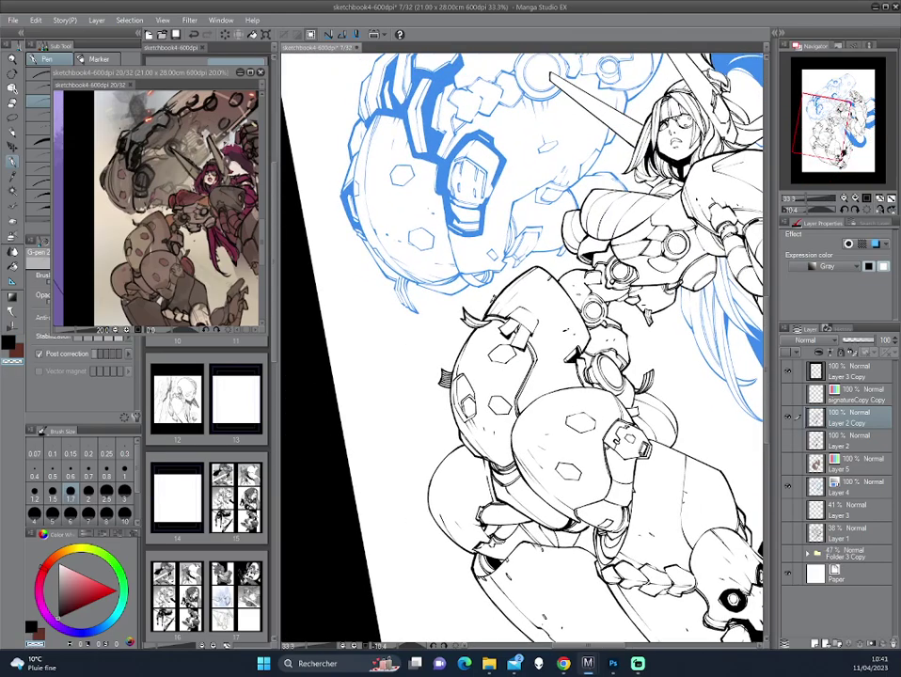
scroll(463, 273, up, 2)
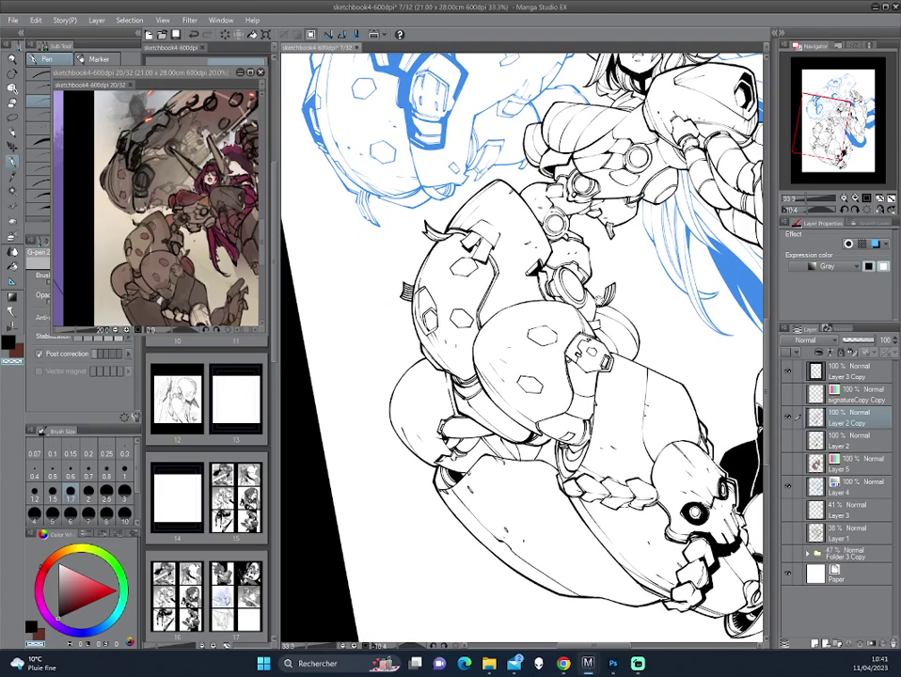
drag(385, 344, 385, 229)
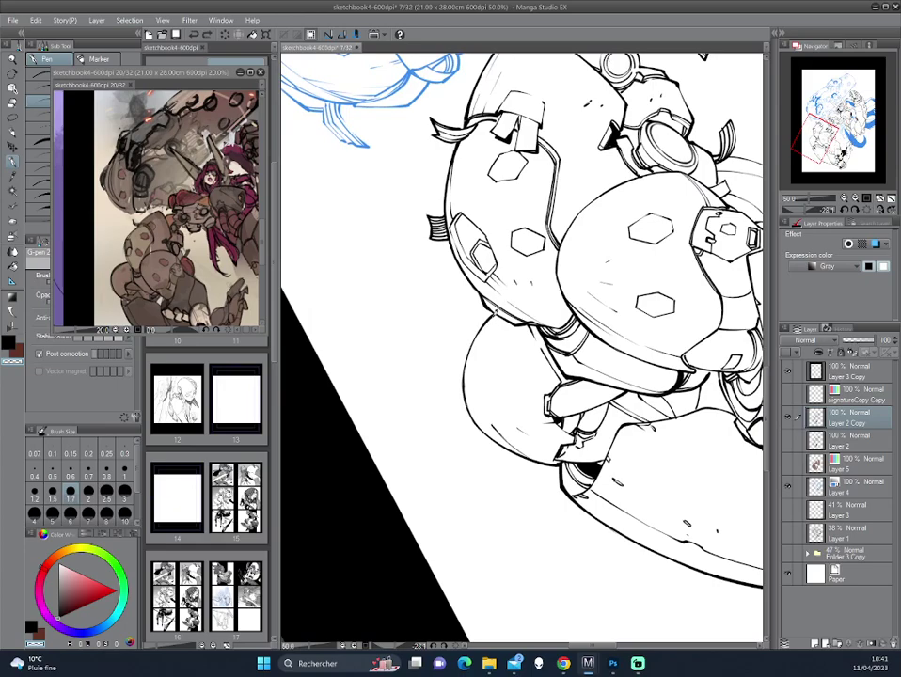
key(x)
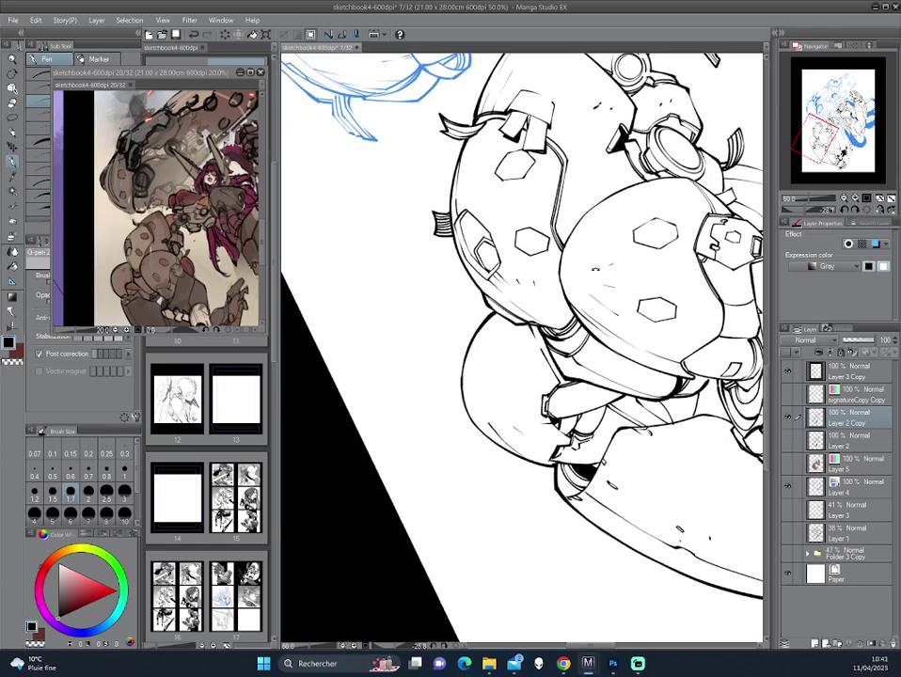
mouse_move(401, 213)
mouse_down()
mouse_move(399, 230)
mouse_move(476, 304)
mouse_up()
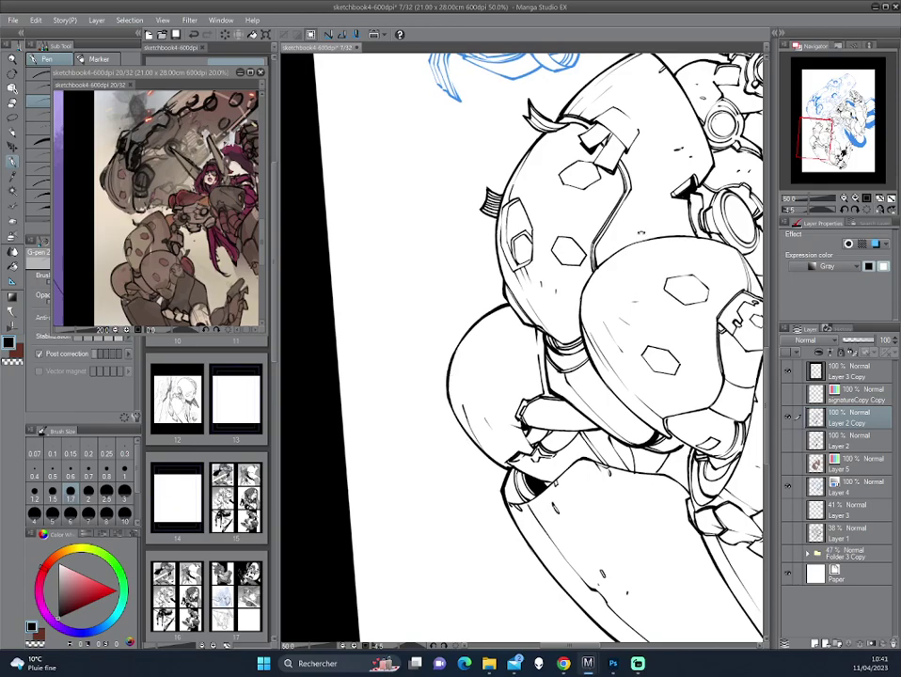
- Rotate and zoom the canvas to inspect the mech arm, lower body and skull line art
drag(349, 326, 612, 103)
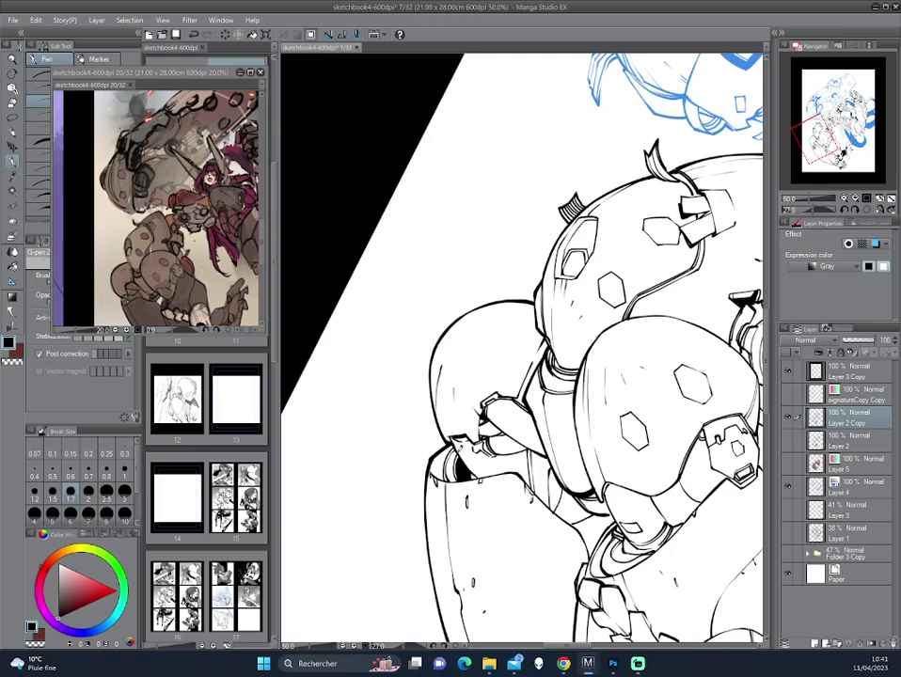
scroll(522, 348, down, 5)
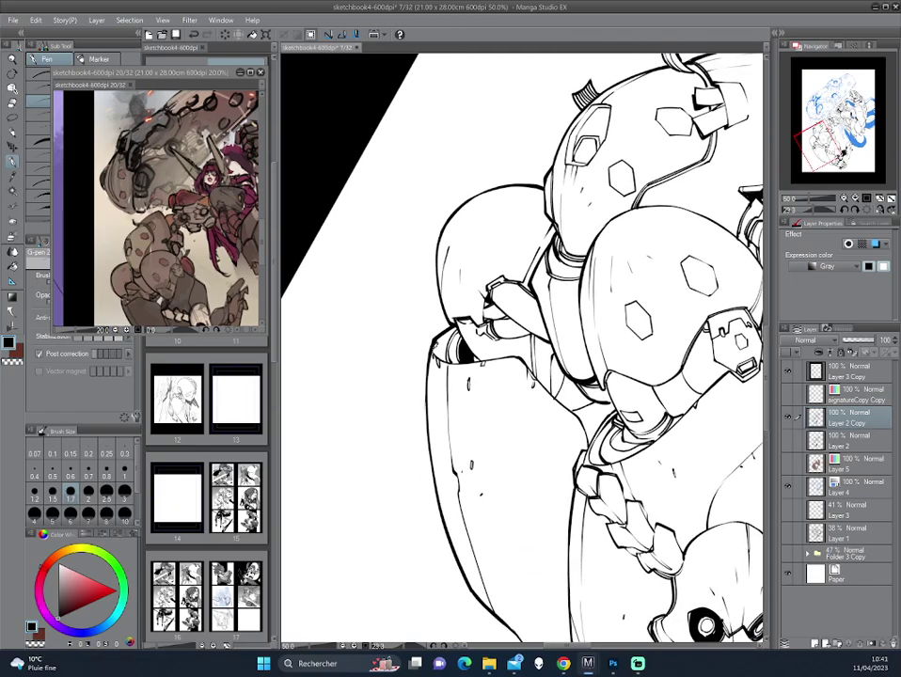
scroll(433, 229, down, 2)
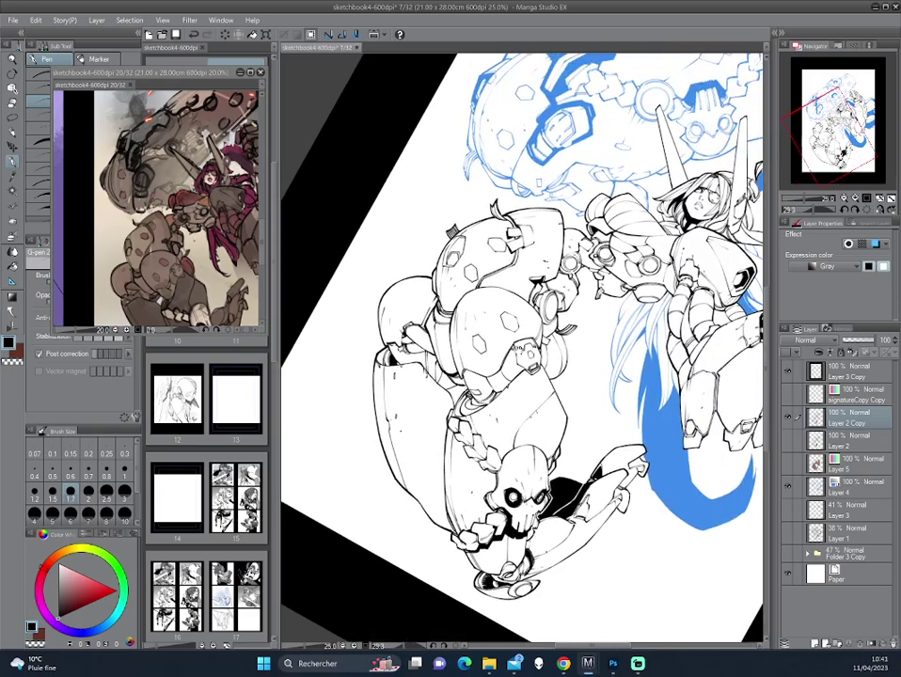
scroll(437, 194, up, 1)
scroll(437, 194, up, 2)
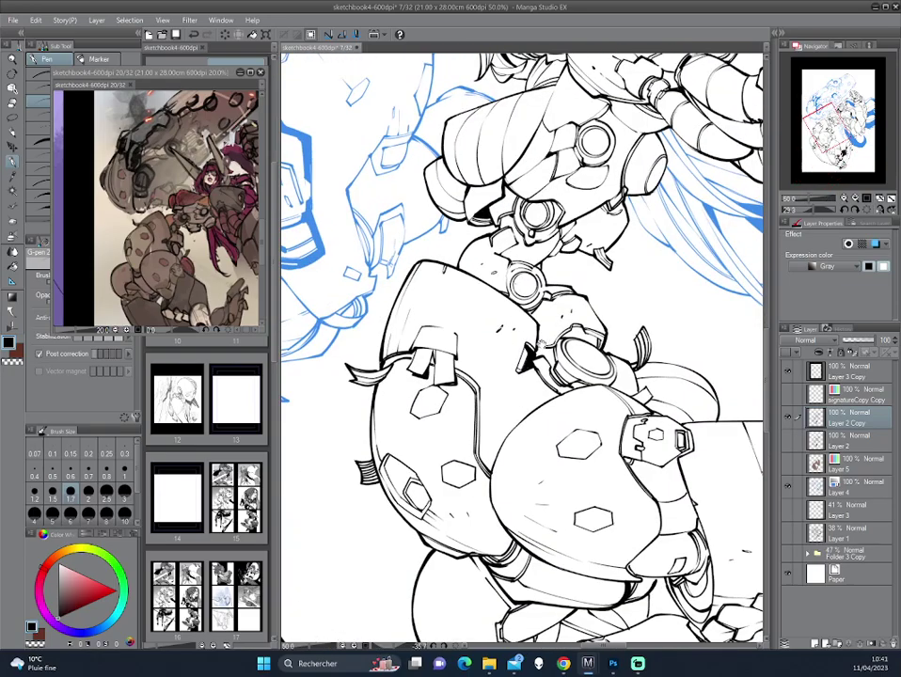
drag(522, 376, 584, 310)
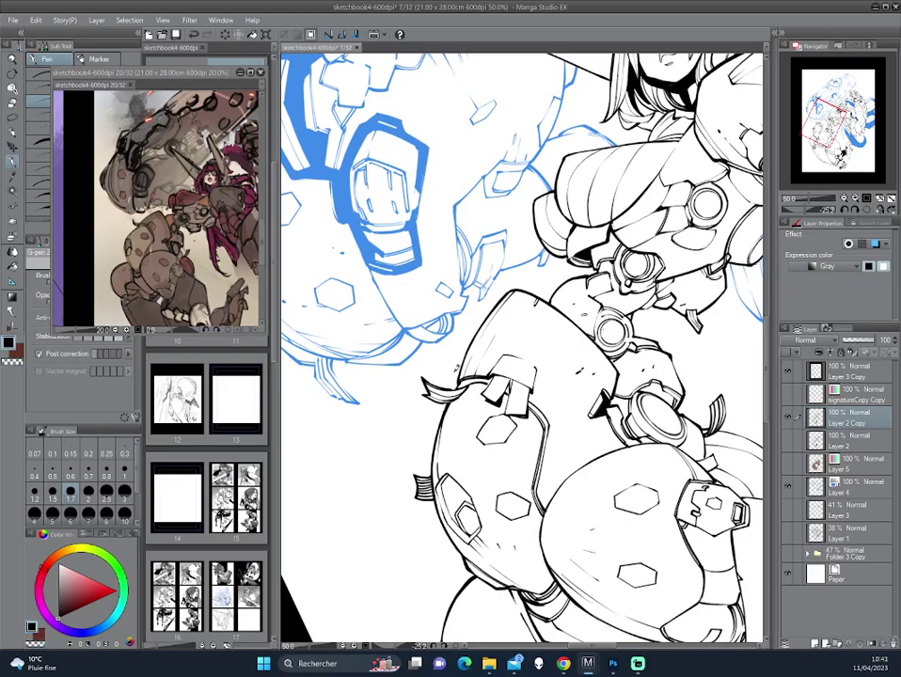
mouse_move(343, 275)
mouse_down()
mouse_move(373, 243)
mouse_move(588, 295)
mouse_move(377, 226)
mouse_up()
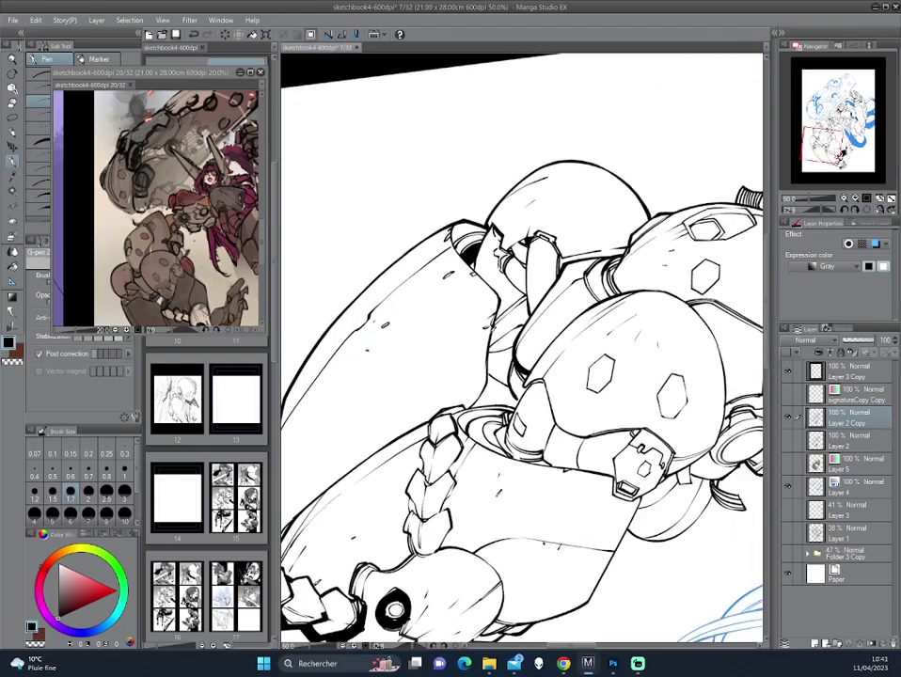
mouse_move(363, 280)
mouse_down()
mouse_move(564, 293)
mouse_move(379, 262)
mouse_up()
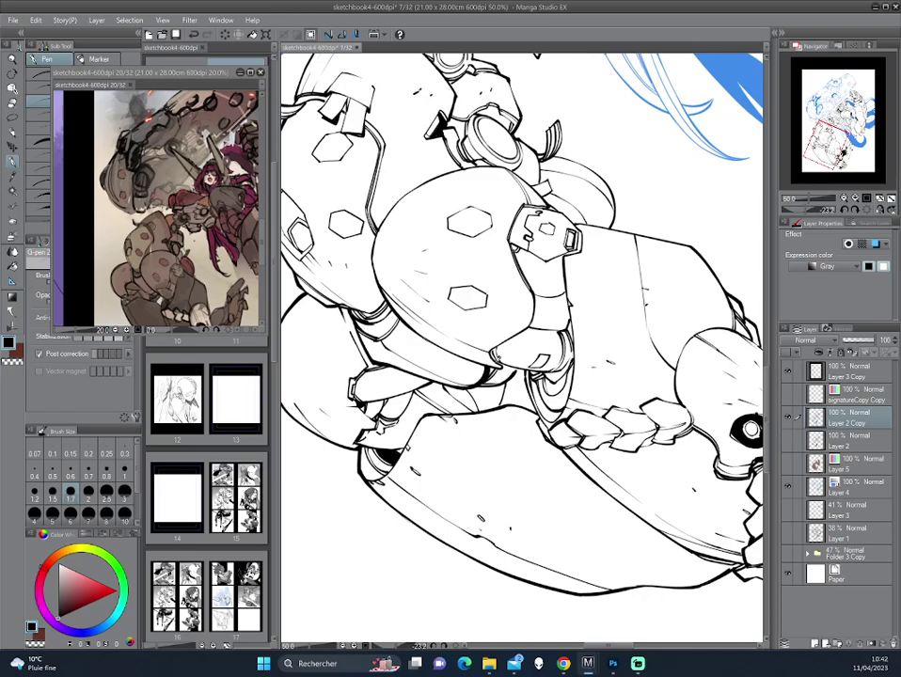
drag(379, 262, 381, 264)
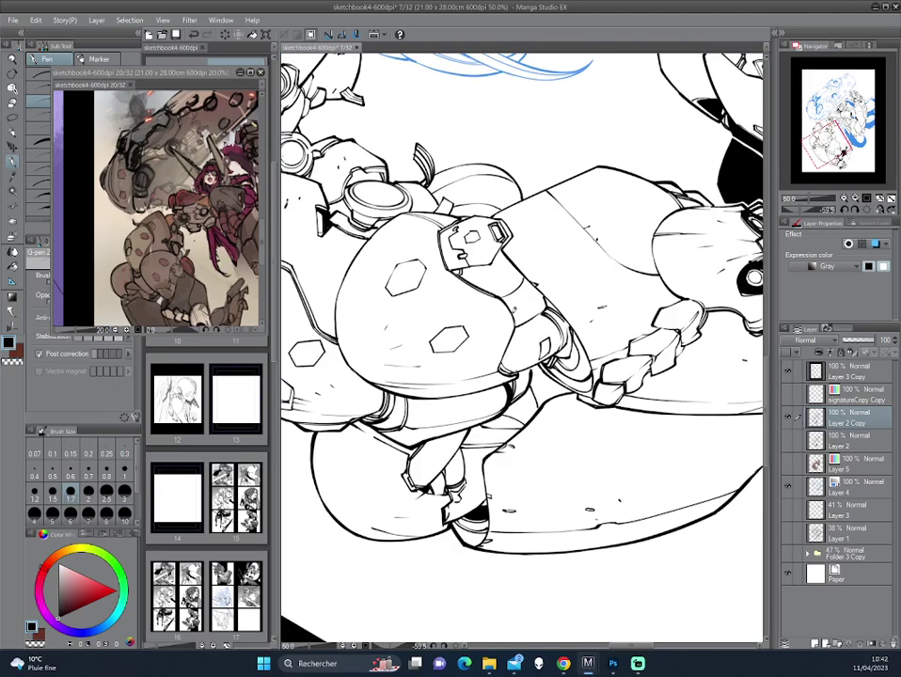
mouse_move(400, 216)
mouse_down()
mouse_move(369, 263)
mouse_move(526, 348)
mouse_up()
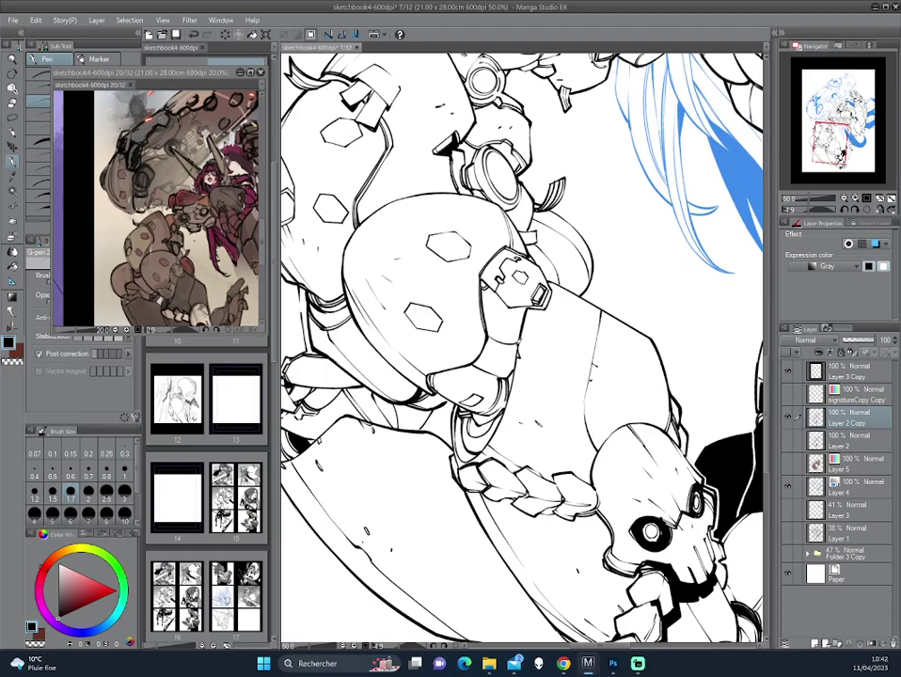
drag(379, 262, 616, 99)
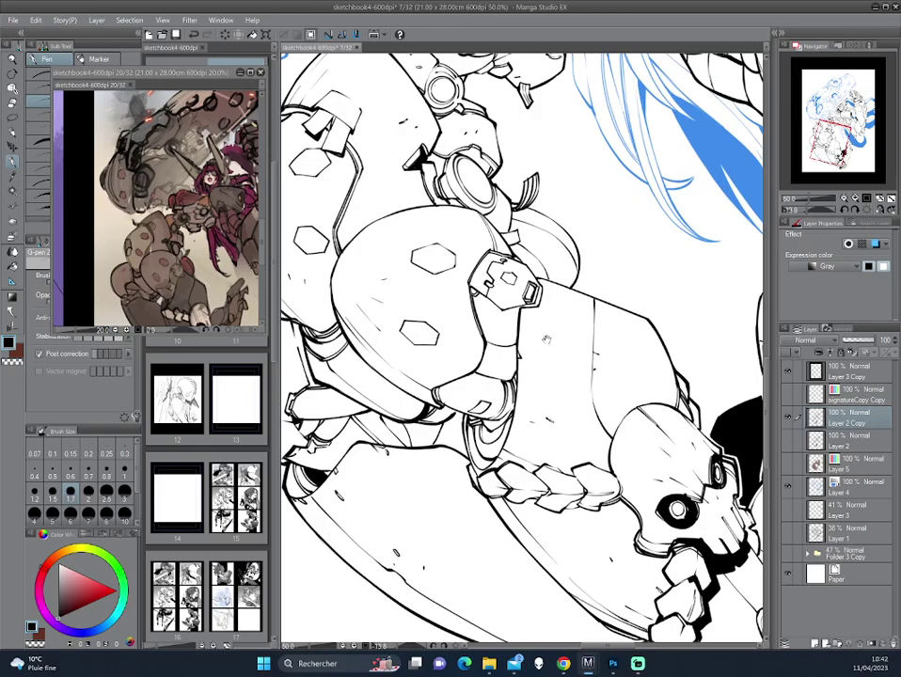
- Pull back and re-centre the page to see the whole robot
drag(447, 226, 637, 366)
scroll(637, 315, down, 1)
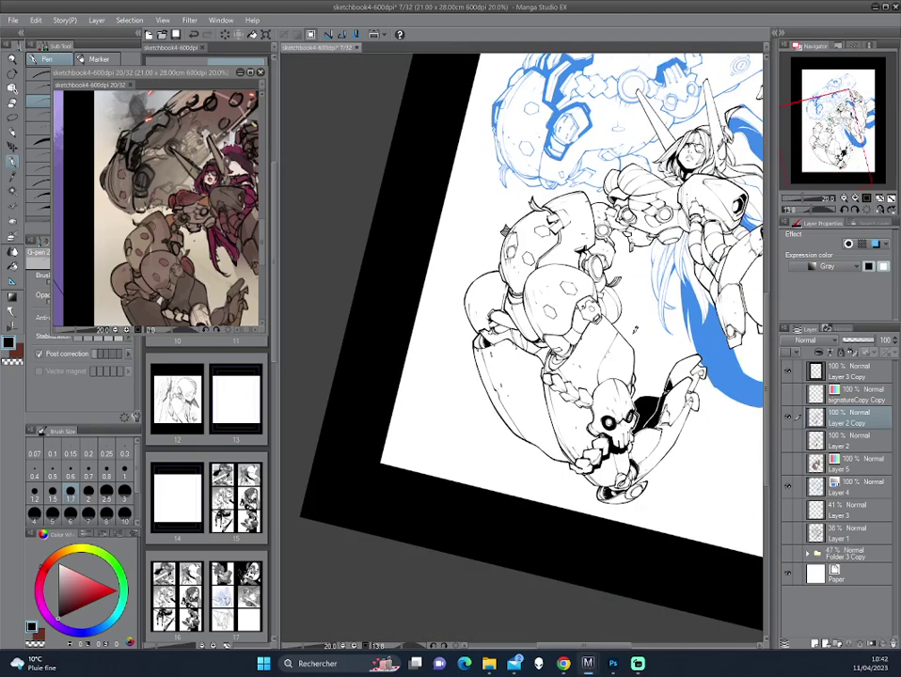
drag(617, 423, 490, 494)
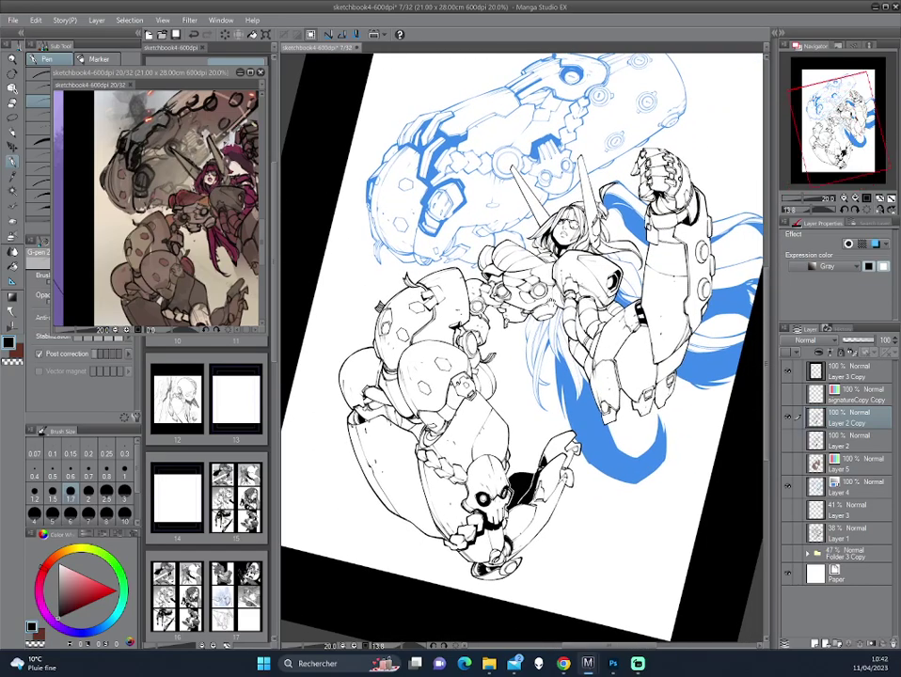
scroll(672, 339, up, 2)
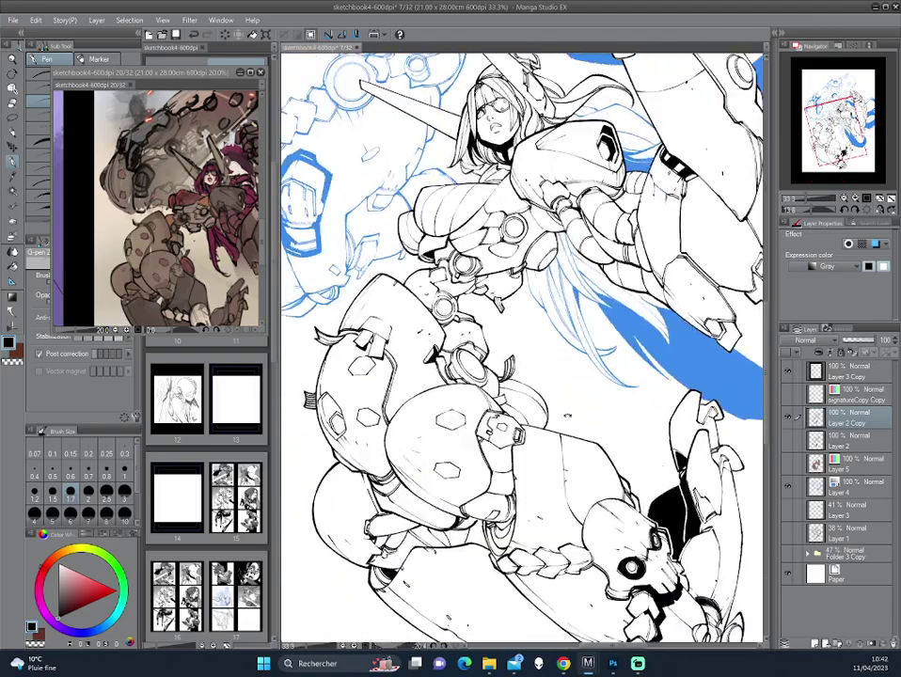
drag(567, 414, 620, 239)
scroll(457, 266, up, 2)
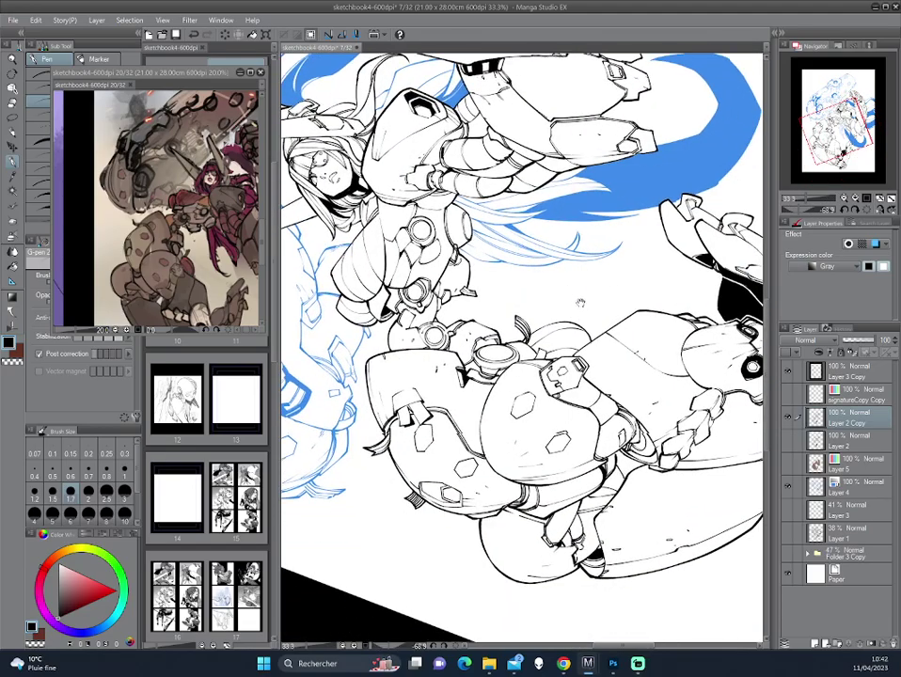
- Set black and transparent as the drawing colours and merge Layer 2 down into Layer 5
key(x)
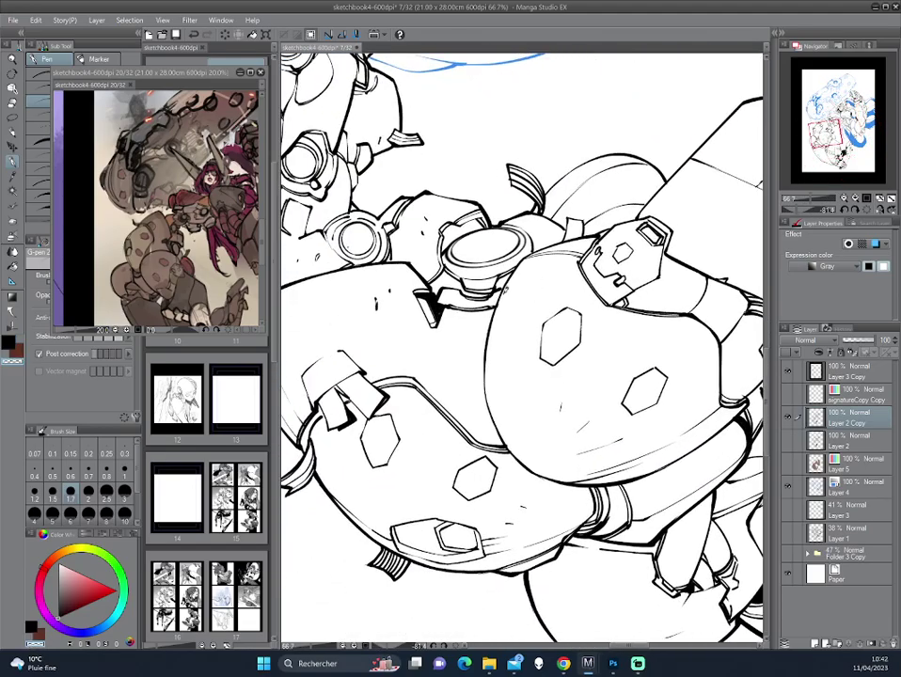
key(c)
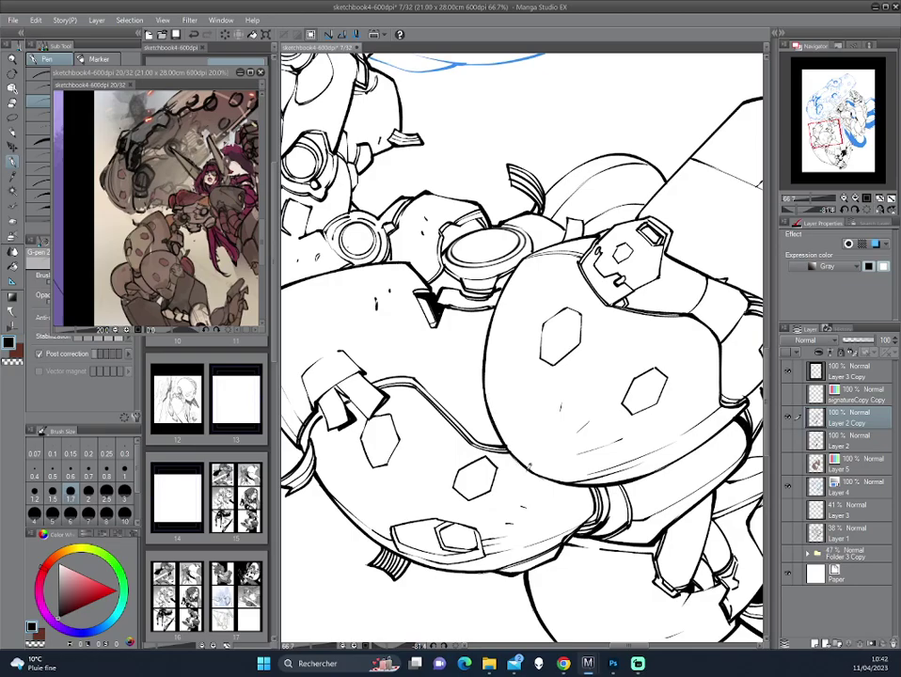
drag(505, 452, 465, 370)
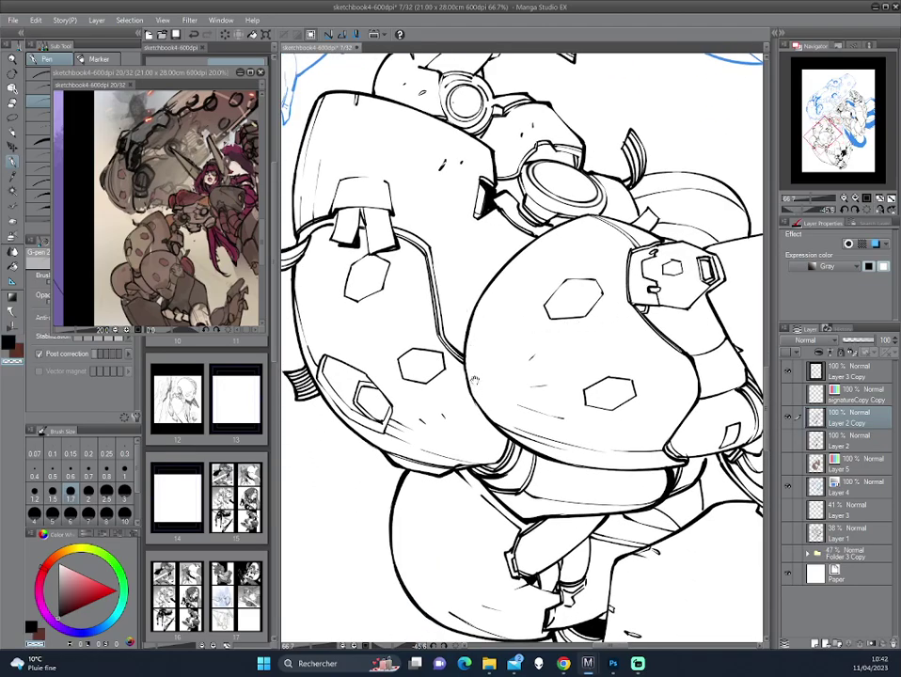
scroll(476, 379, down, 2)
scroll(475, 379, down, 3)
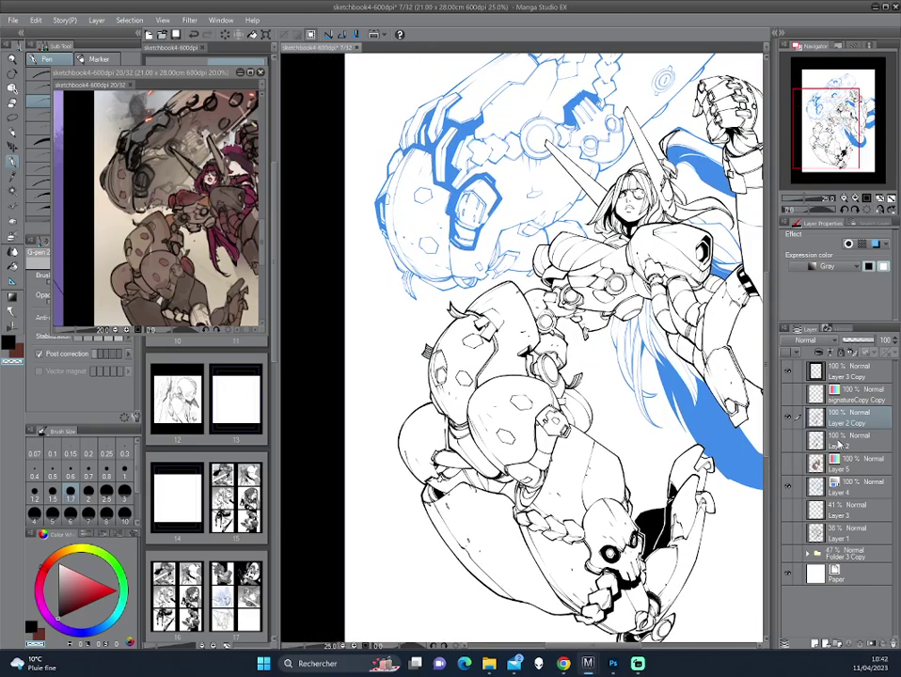
key(ctrl+e)
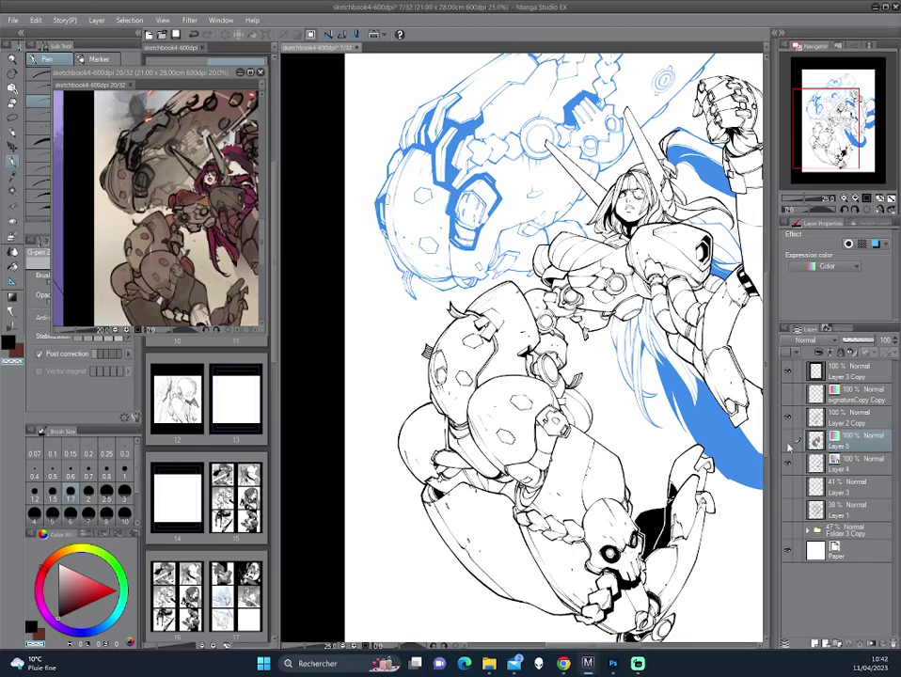
- Show the brown flat-colour Layer 5
click(788, 441)
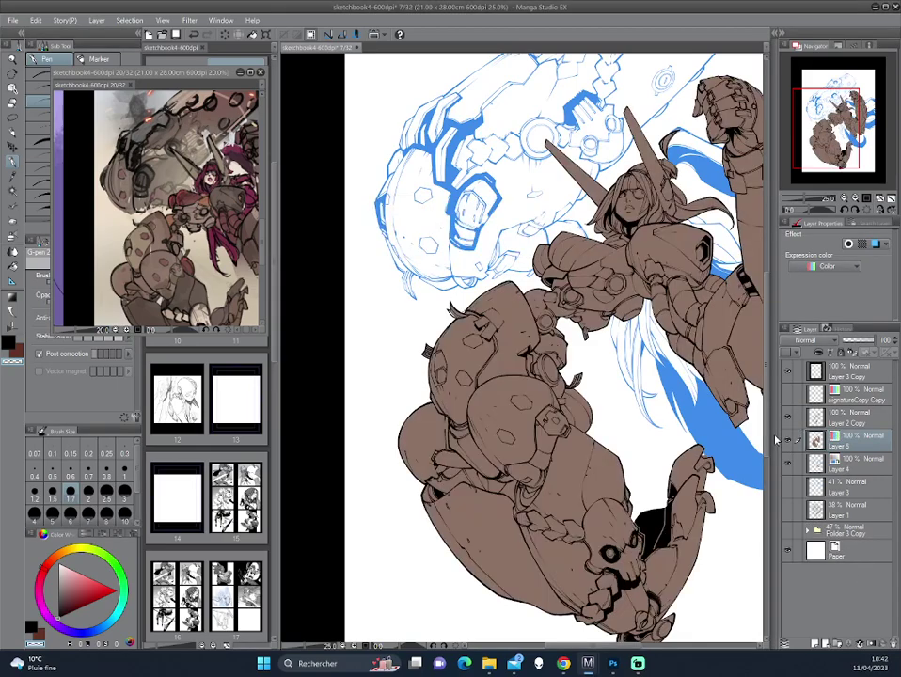
key(ctrl+Tab)
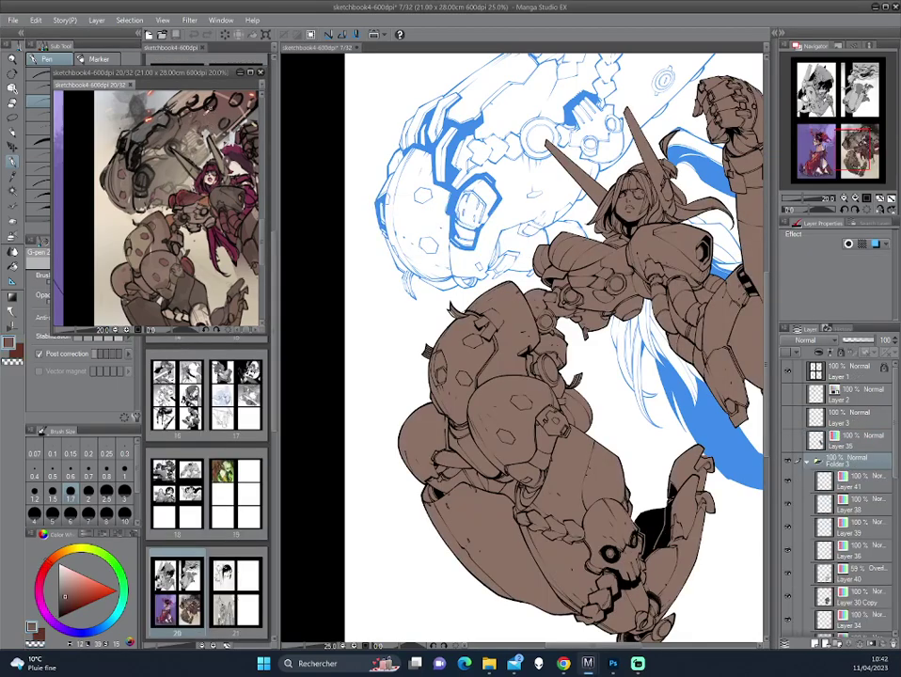
key(ctrl+Tab)
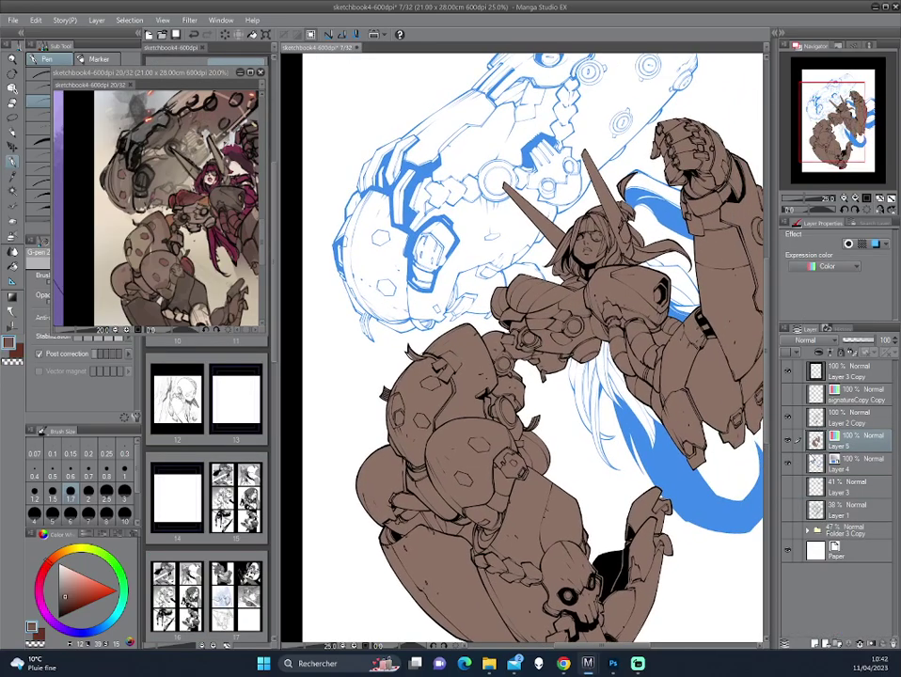
- Turn Layer 4's blue sketch lines black and add a new empty layer beneath it
click(834, 459)
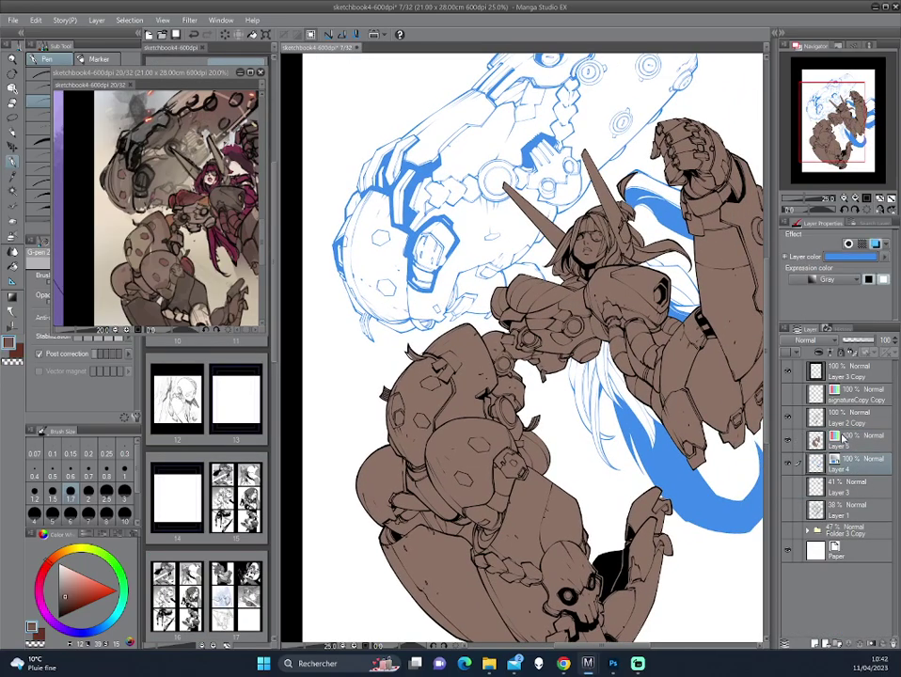
click(876, 244)
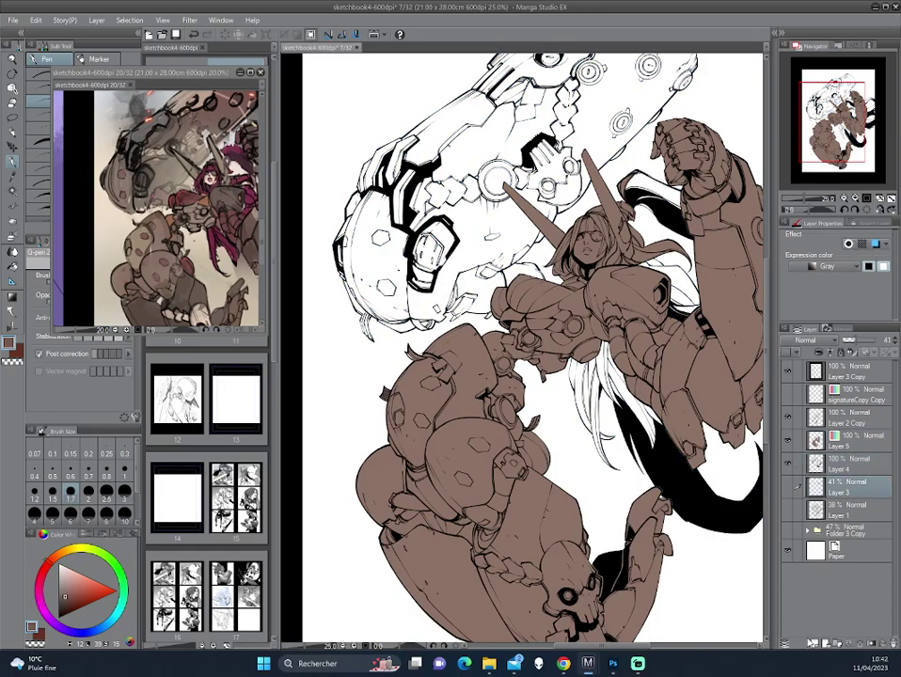
click(815, 643)
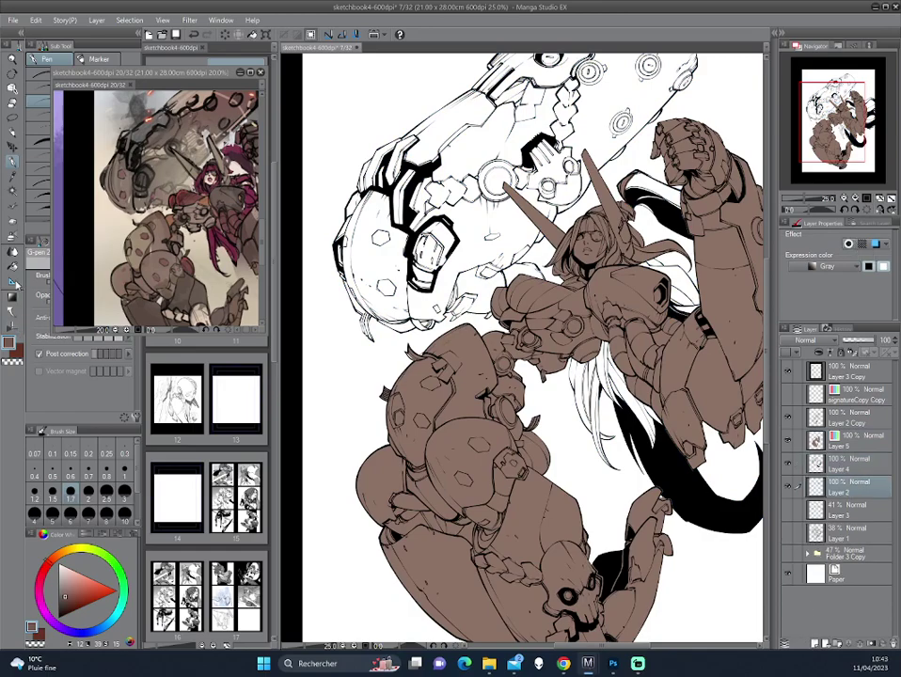
click(12, 201)
- Lasso-fill the cannon arm flat brown on the new colour layer using Close and fill
click(36, 134)
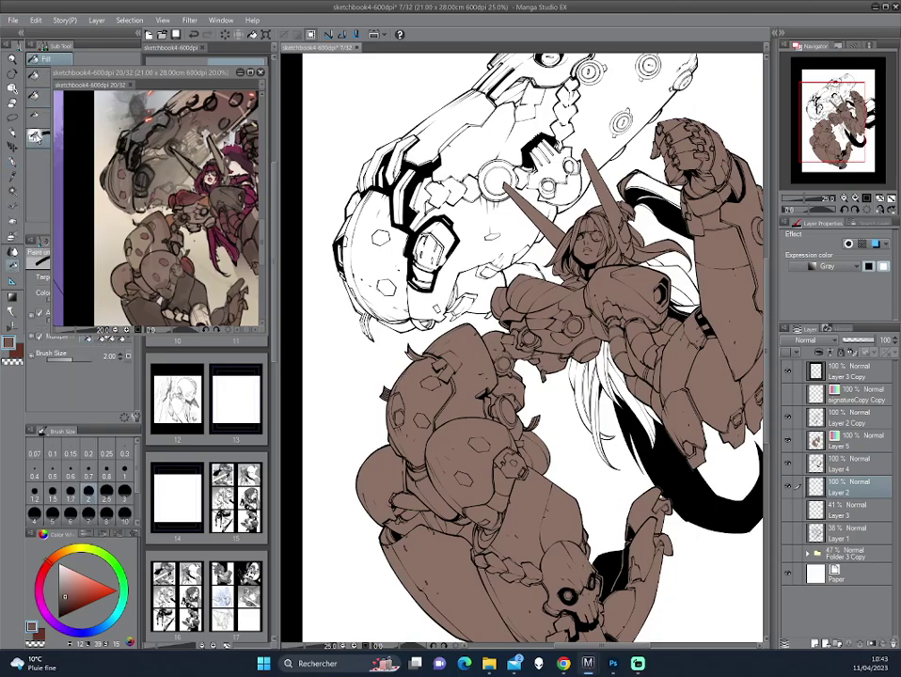
scroll(576, 295, up, 3)
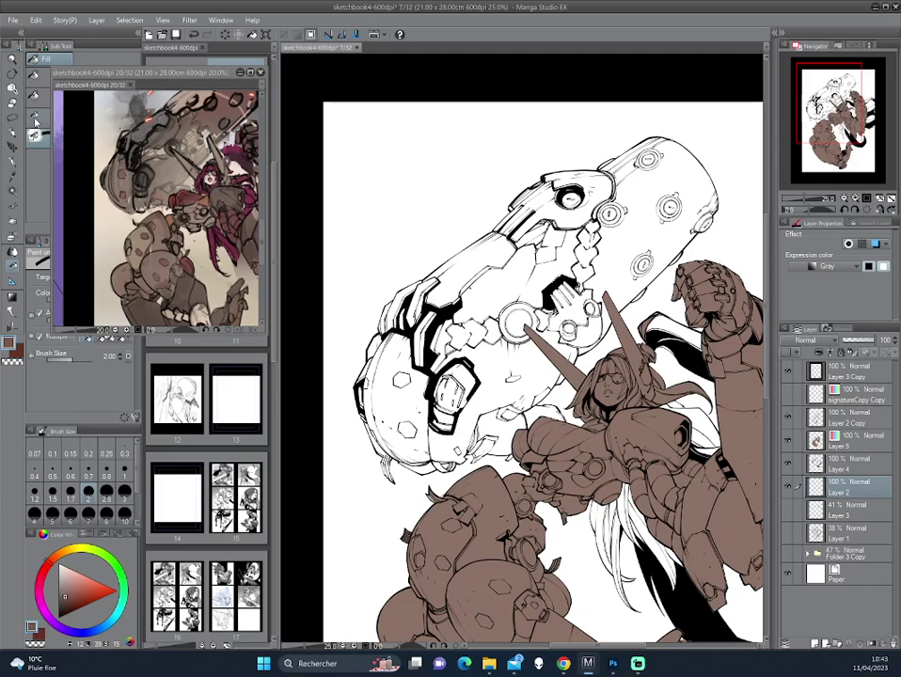
click(855, 266)
click(826, 284)
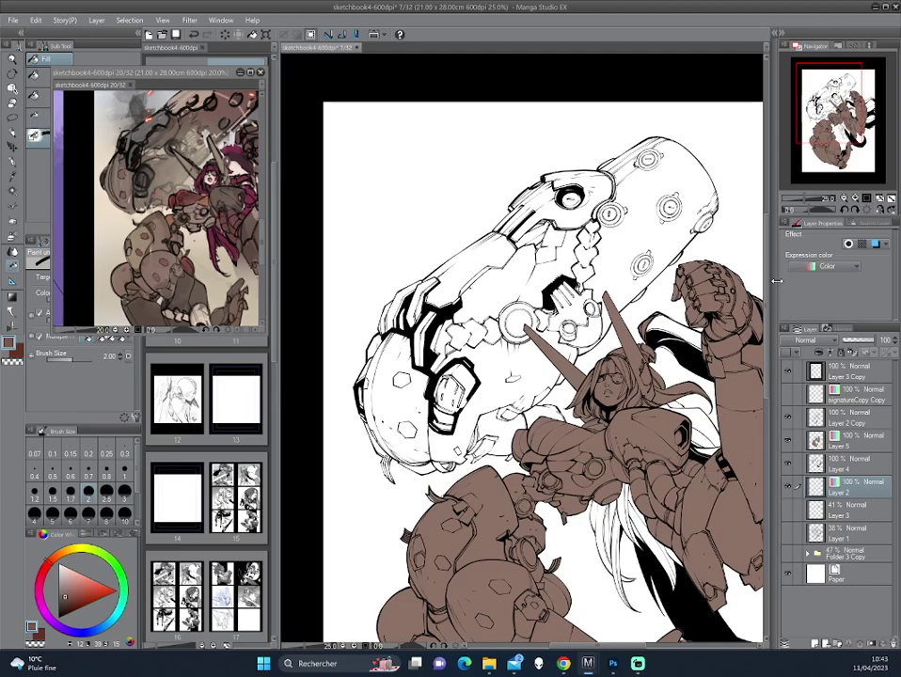
click(35, 115)
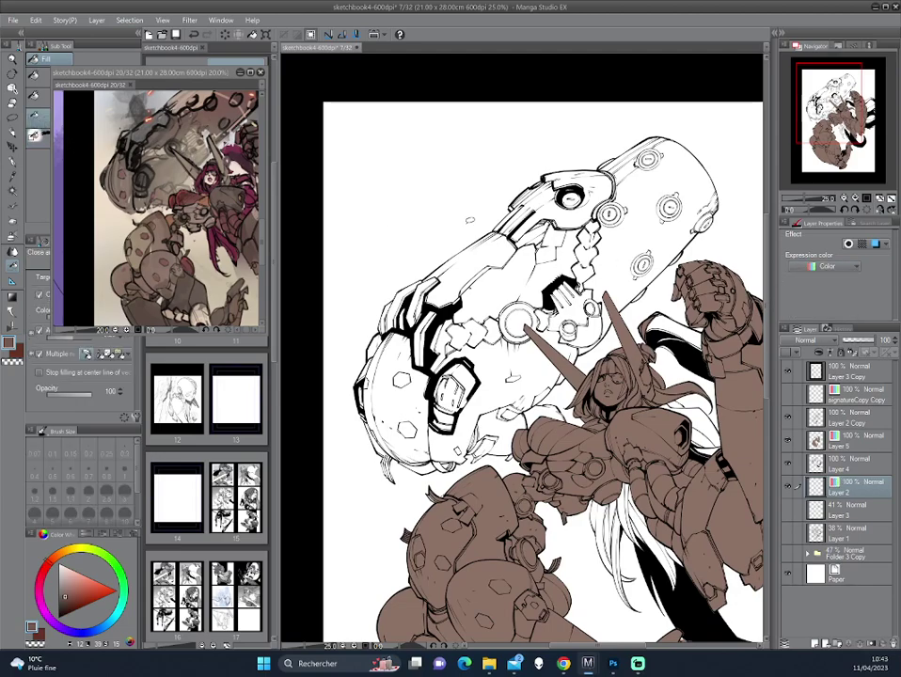
mouse_move(452, 228)
mouse_down()
mouse_move(746, 172)
mouse_move(739, 223)
mouse_up()
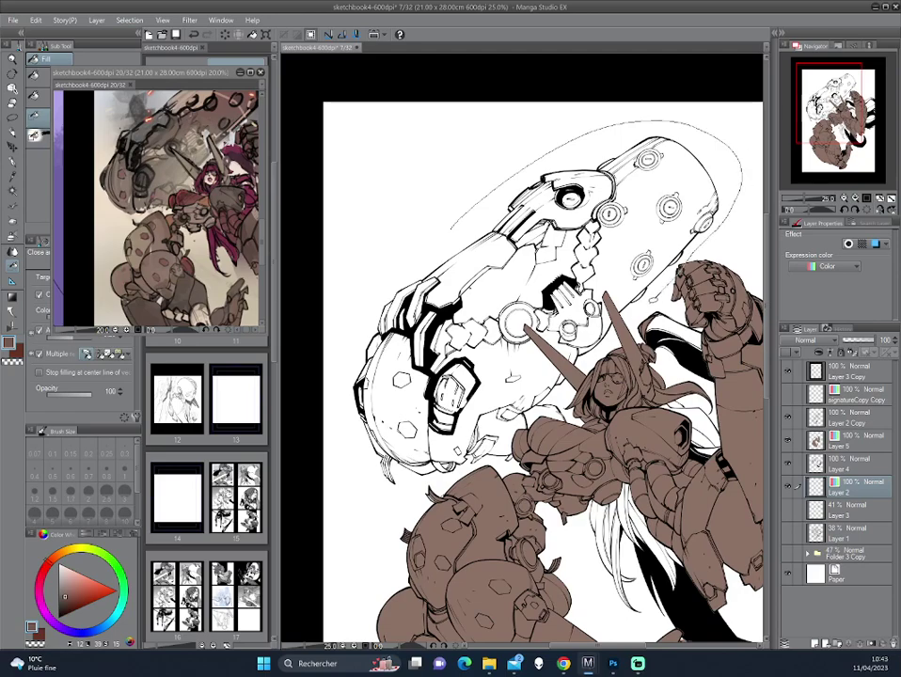
drag(556, 437, 561, 146)
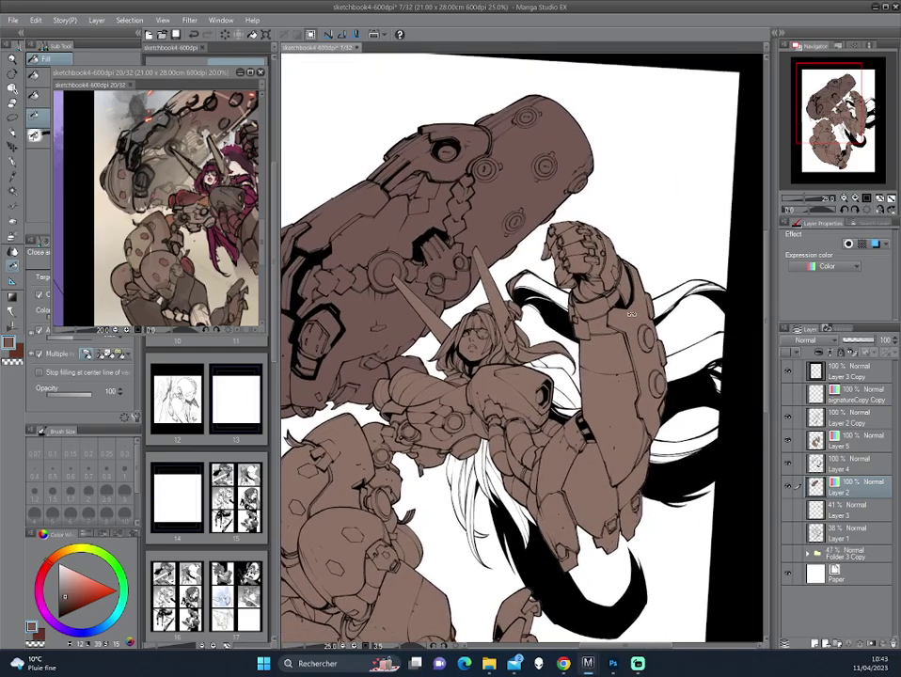
mouse_move(564, 282)
mouse_down()
mouse_move(604, 308)
mouse_move(564, 289)
mouse_up()
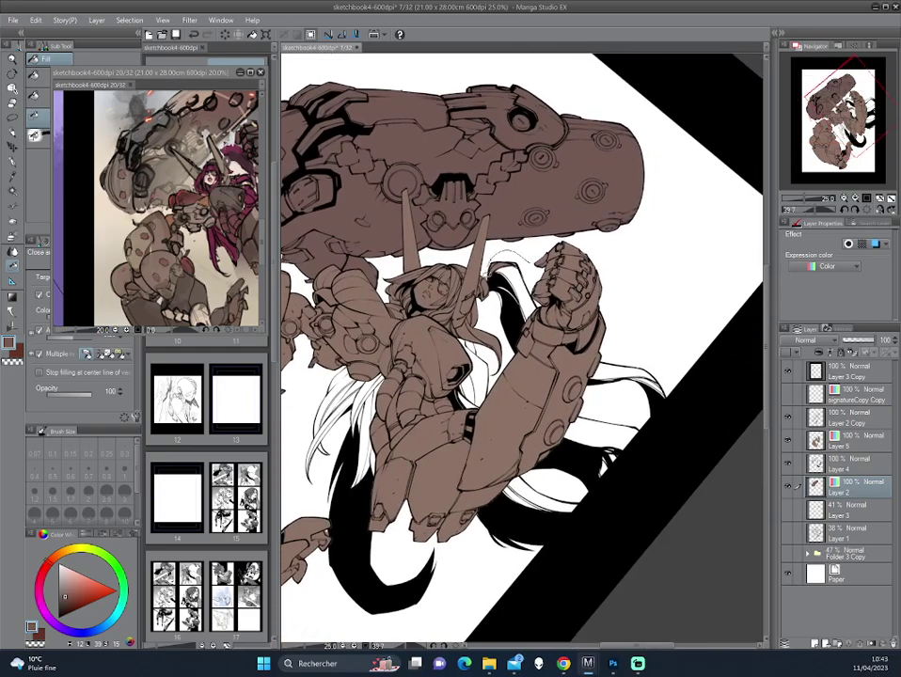
drag(647, 411, 623, 292)
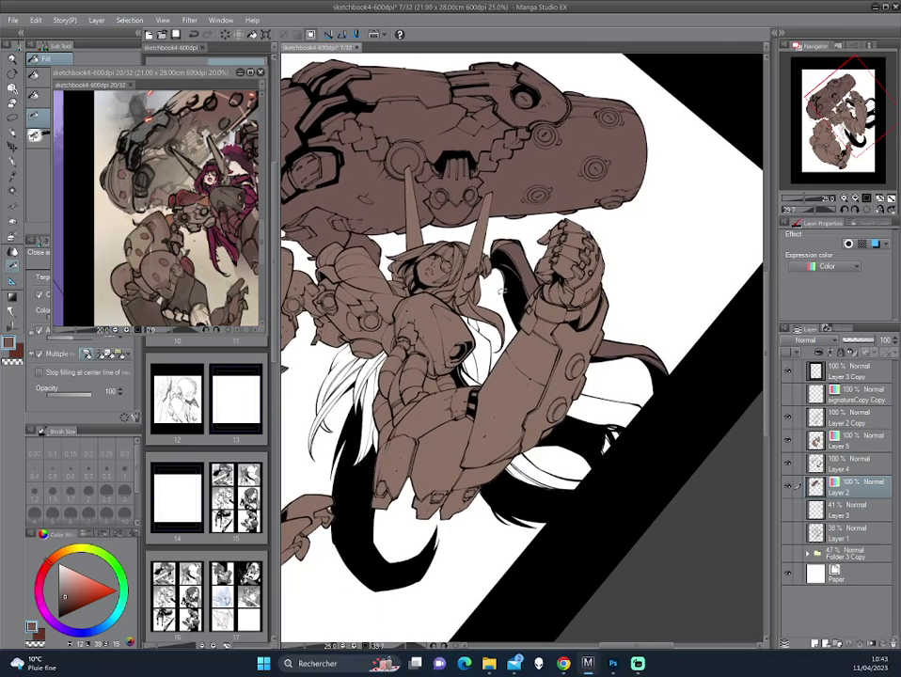
mouse_move(486, 288)
mouse_down()
mouse_move(305, 465)
mouse_move(617, 376)
mouse_move(550, 349)
mouse_move(537, 310)
mouse_up()
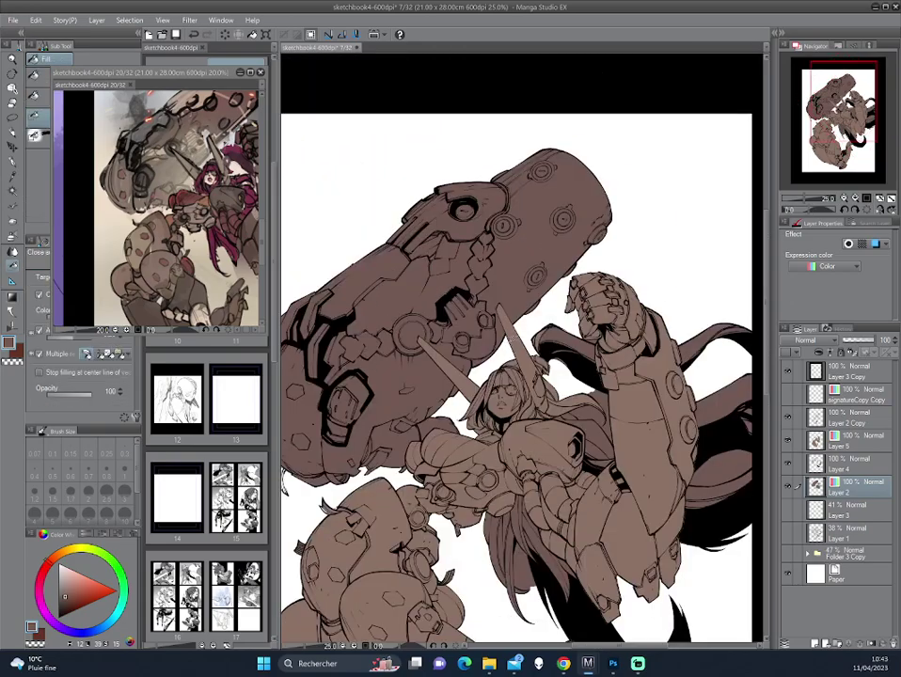
- Fill the remaining mech parts with sampled lighter brown, referencing all layers, then deselect
click(36, 97)
drag(608, 394, 591, 328)
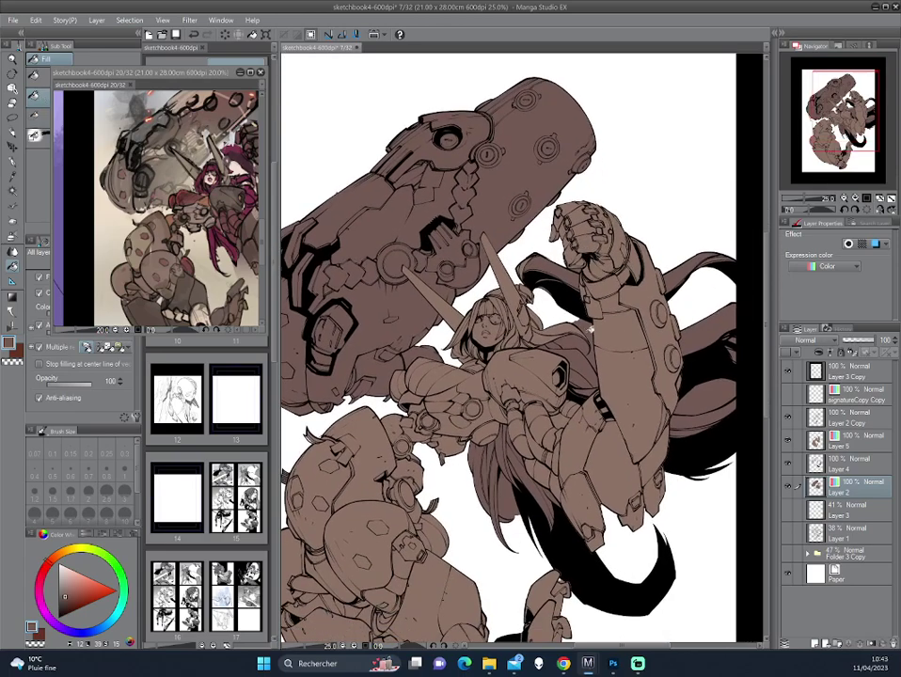
alt+click(581, 339)
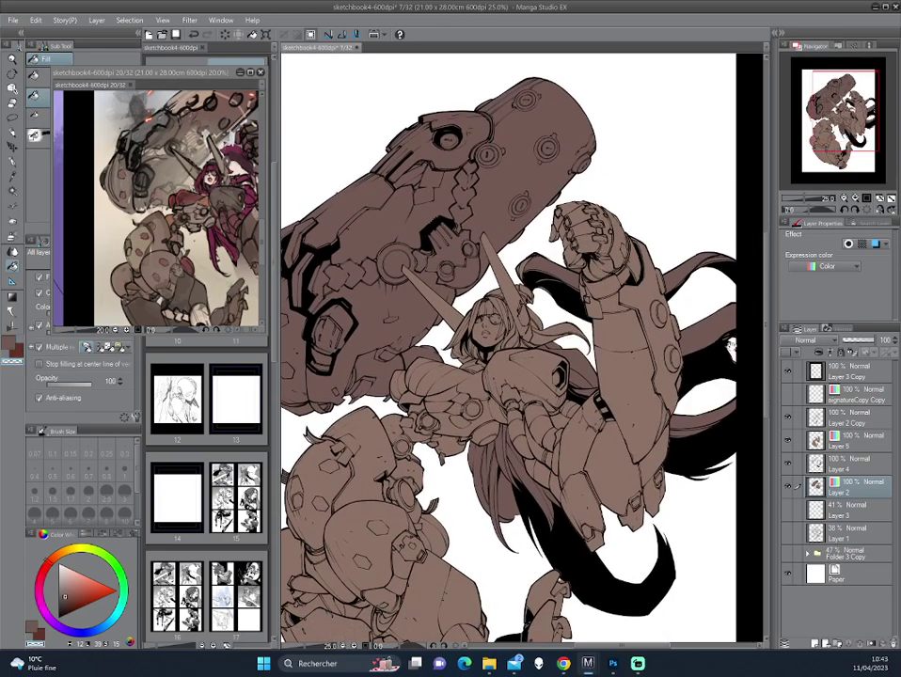
drag(731, 348, 740, 287)
scroll(556, 443, up, 1)
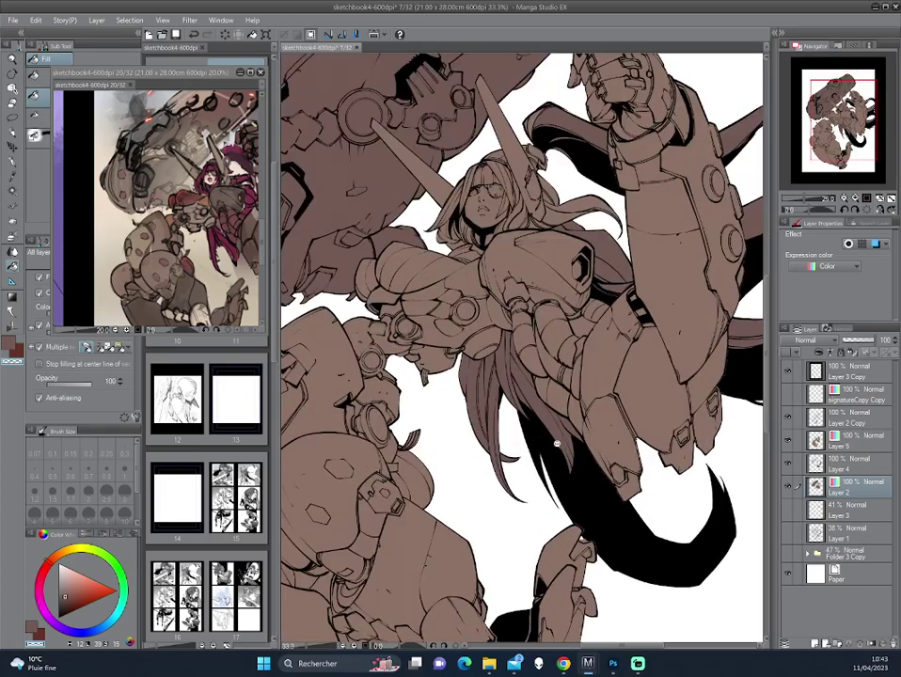
drag(556, 443, 633, 354)
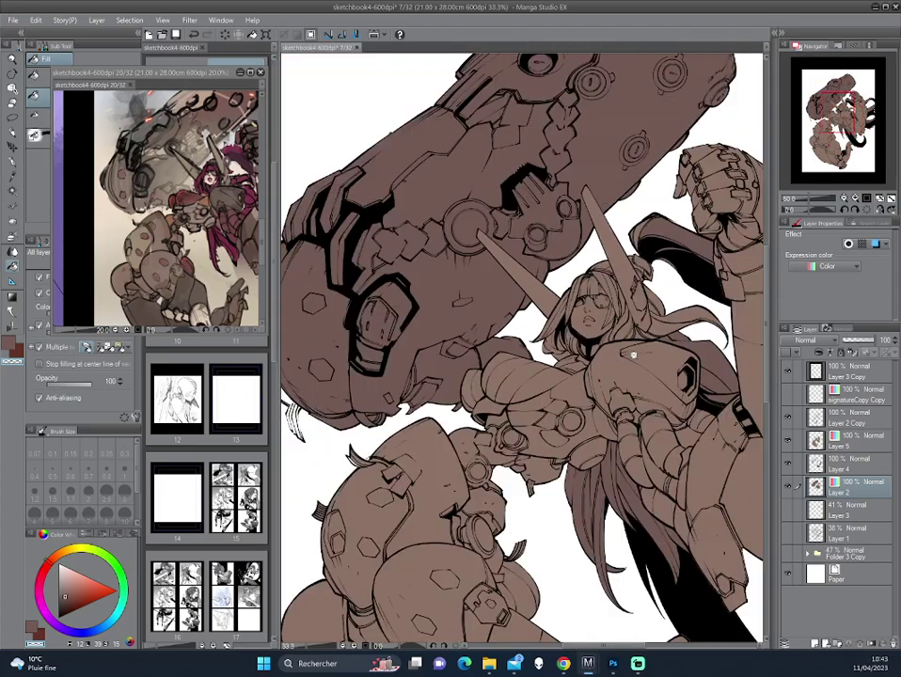
scroll(633, 354, down, 1)
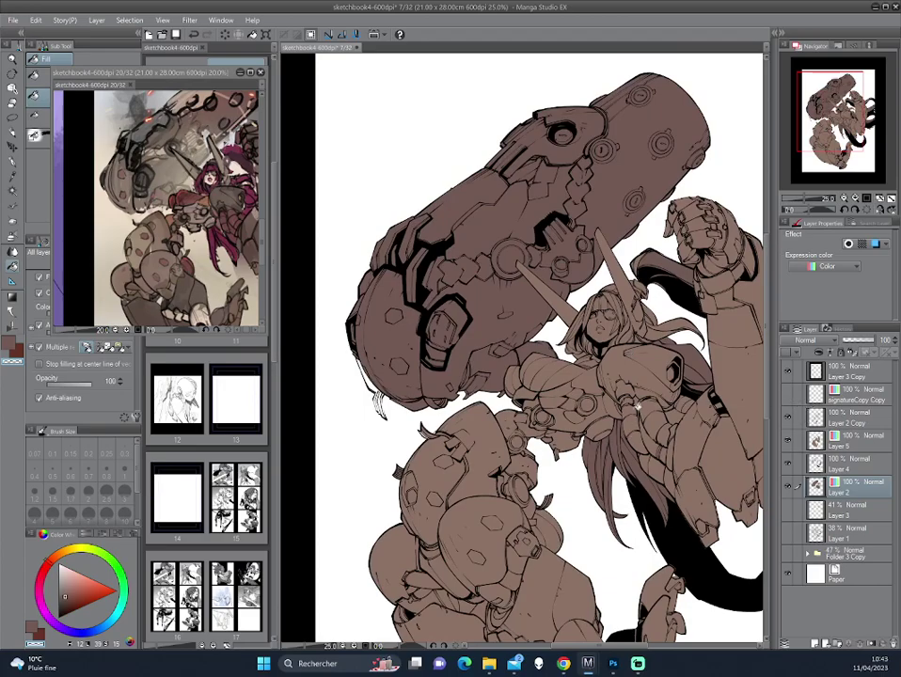
alt+click(637, 361)
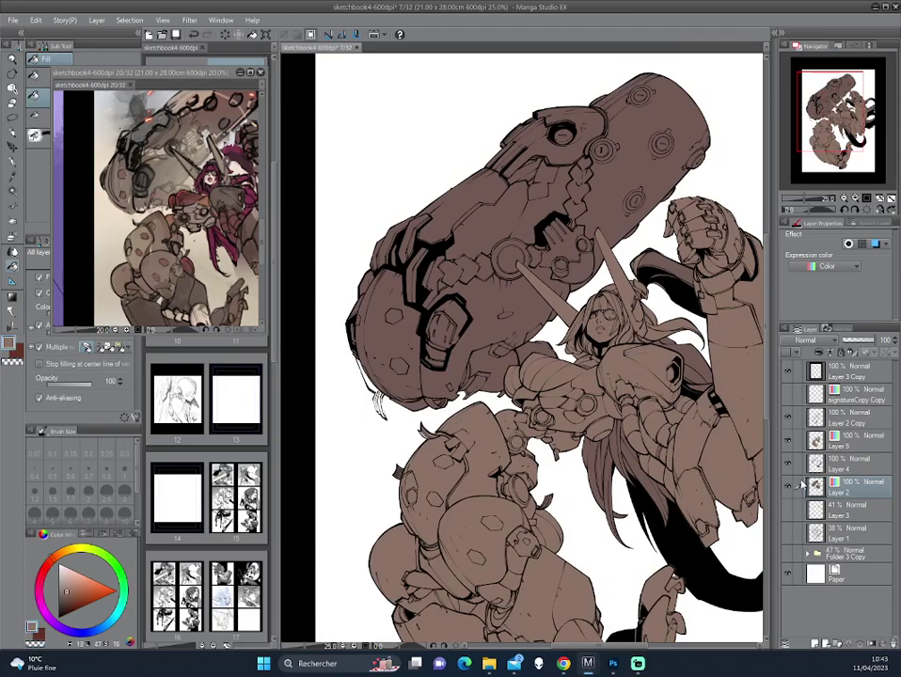
ctrl+click(815, 485)
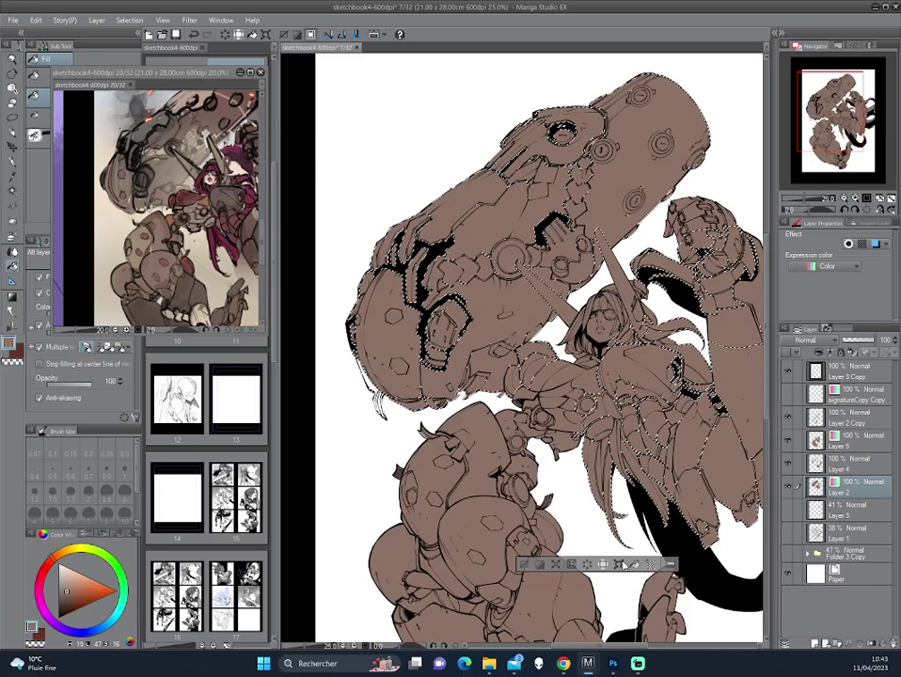
key(ctrl+d)
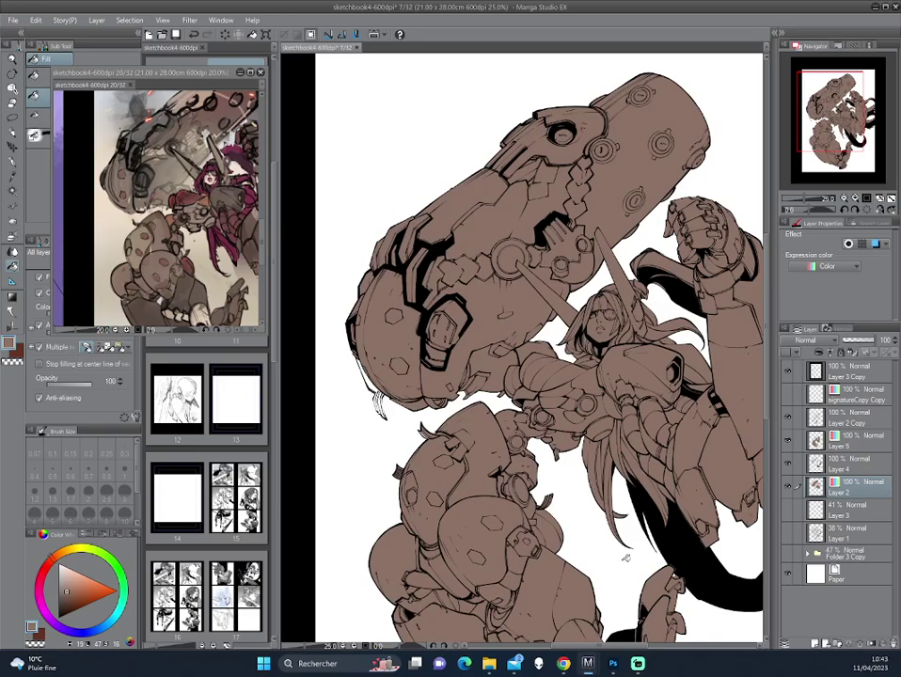
scroll(623, 561, up, 1)
scroll(602, 443, up, 1)
- Check the page-20 reference and show the blue flat-colour Layer 3 Copy on page 7
scroll(583, 318, up, 1)
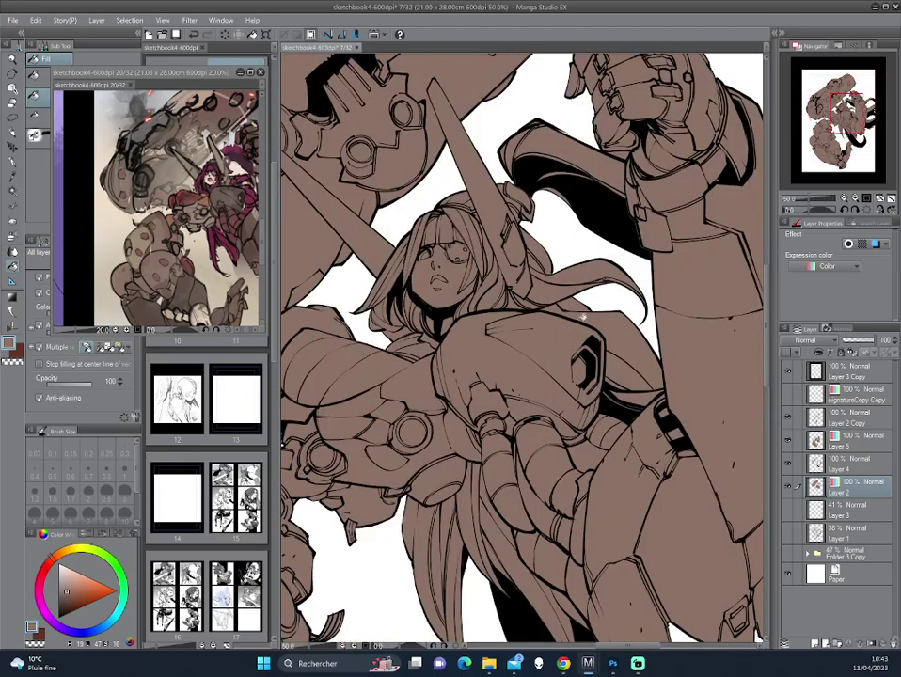
click(160, 207)
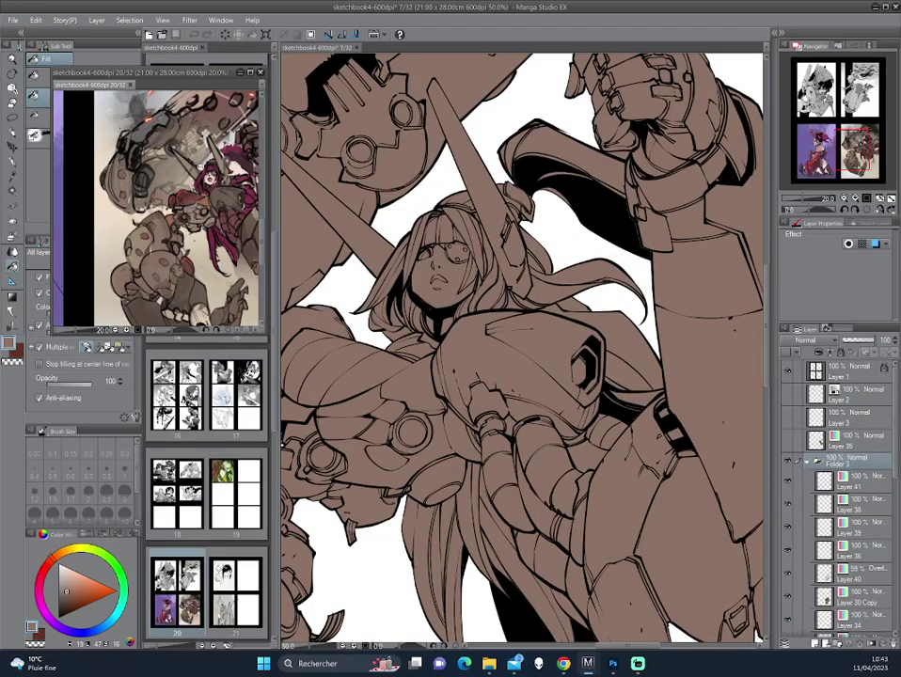
scroll(160, 207, up, 2)
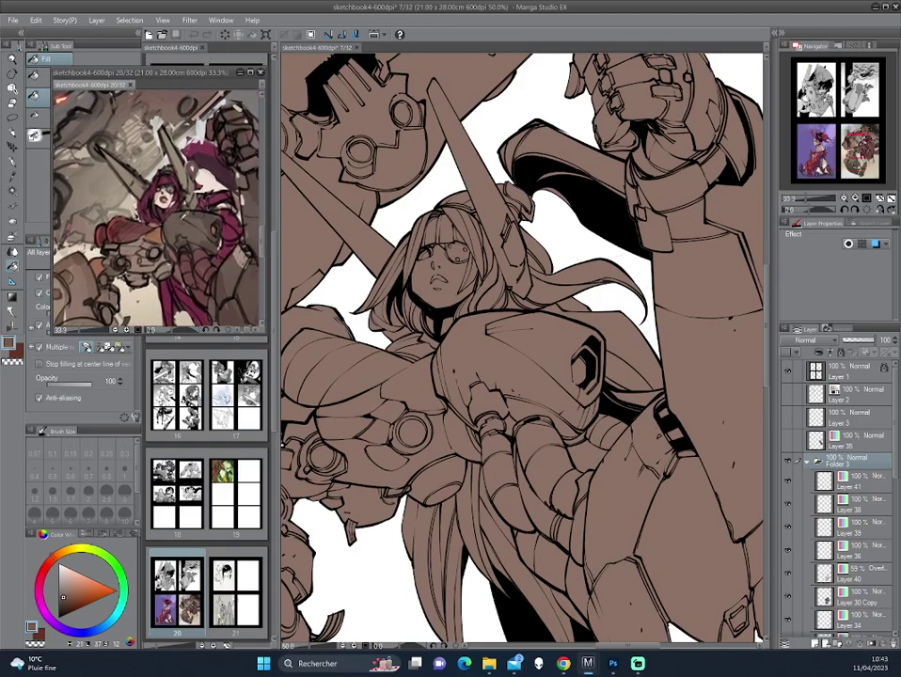
click(491, 346)
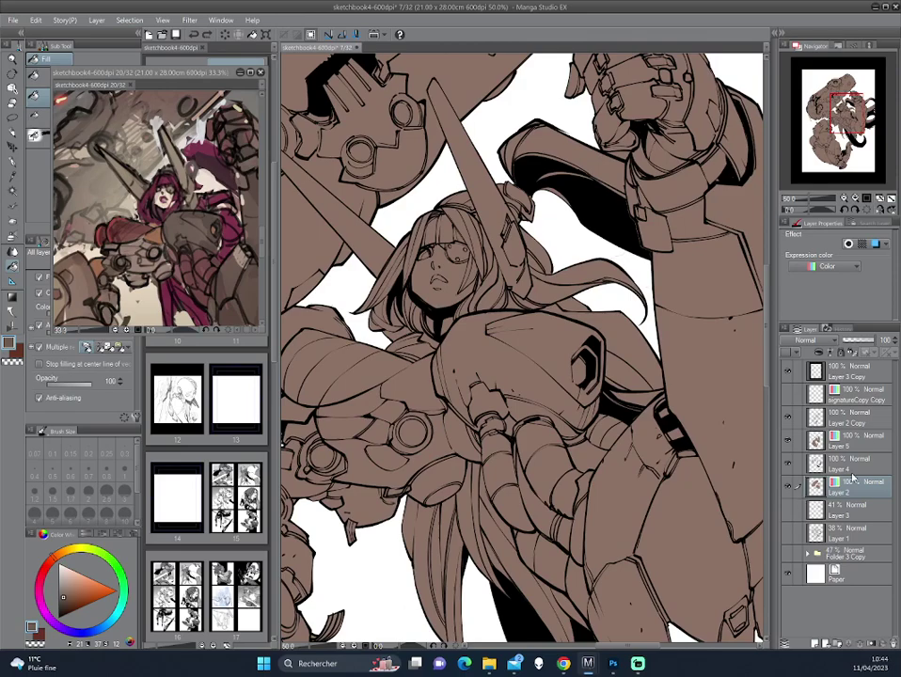
click(788, 372)
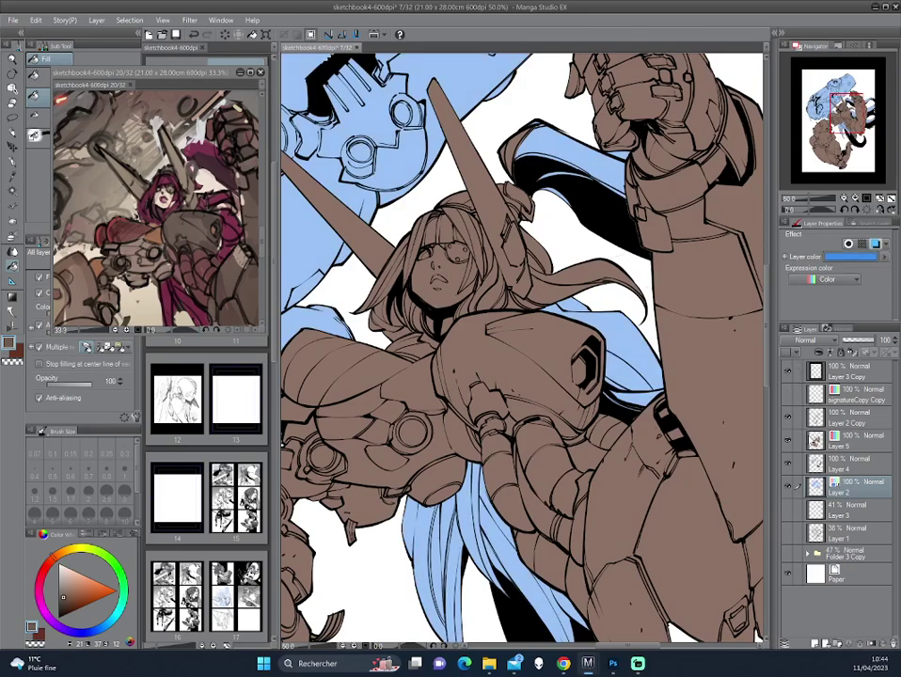
- Fill the shoulder armour darker brown on Layer 5
click(790, 442)
click(493, 349)
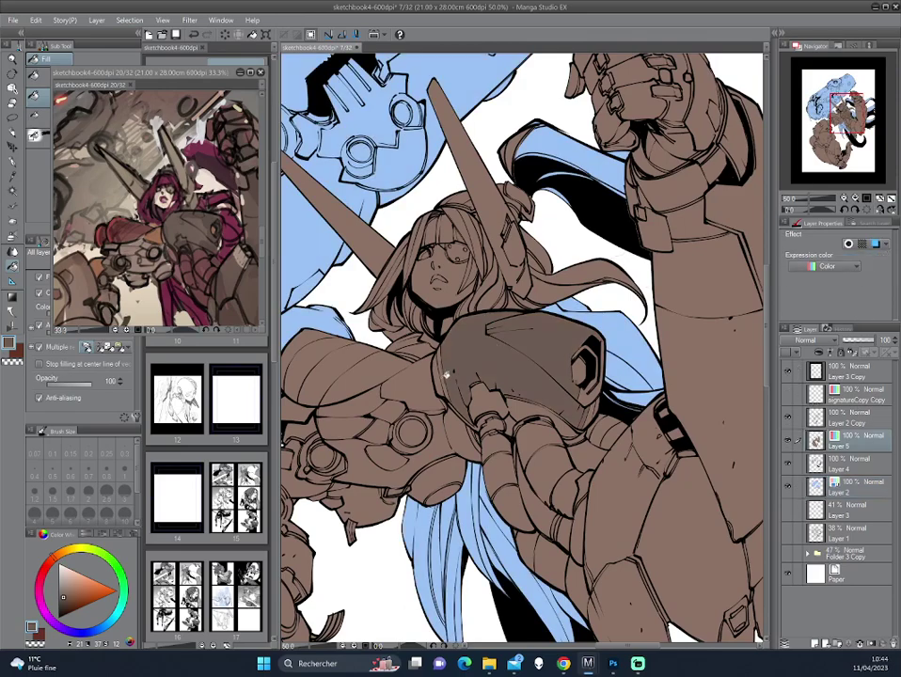
click(442, 369)
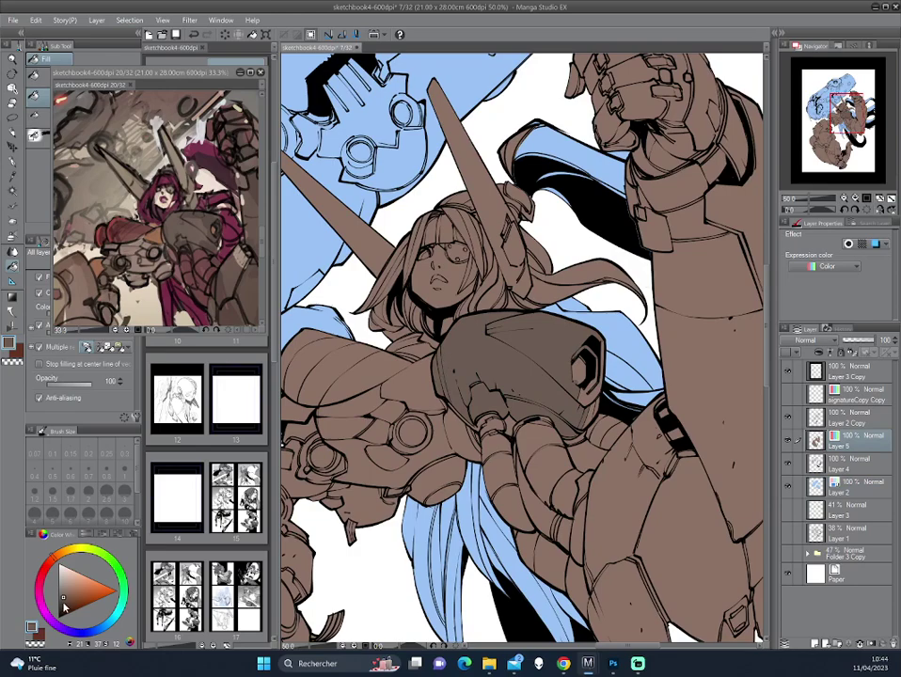
drag(64, 608, 64, 602)
scroll(509, 341, down, 2)
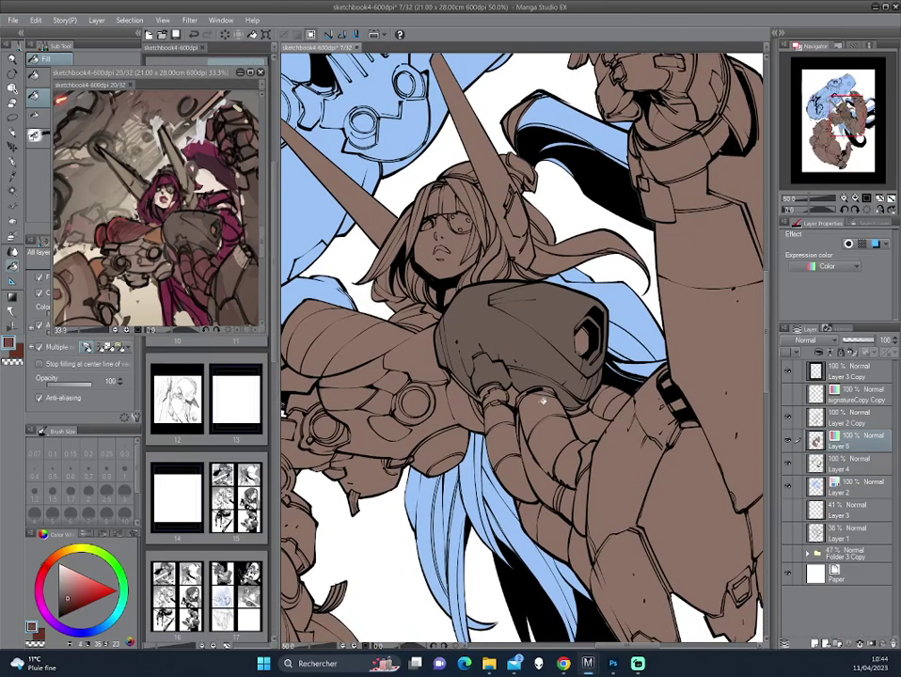
- Fill the forearm tubes, elbow joint and wrist ring reddish brown
mouse_move(508, 400)
mouse_down()
mouse_move(541, 451)
mouse_move(574, 475)
mouse_up()
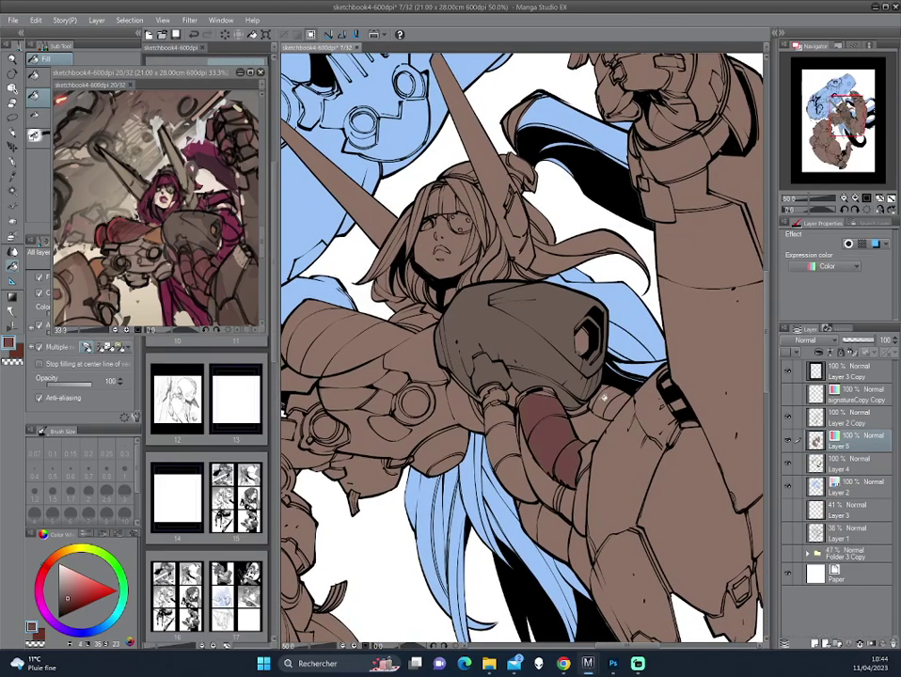
drag(598, 398, 620, 403)
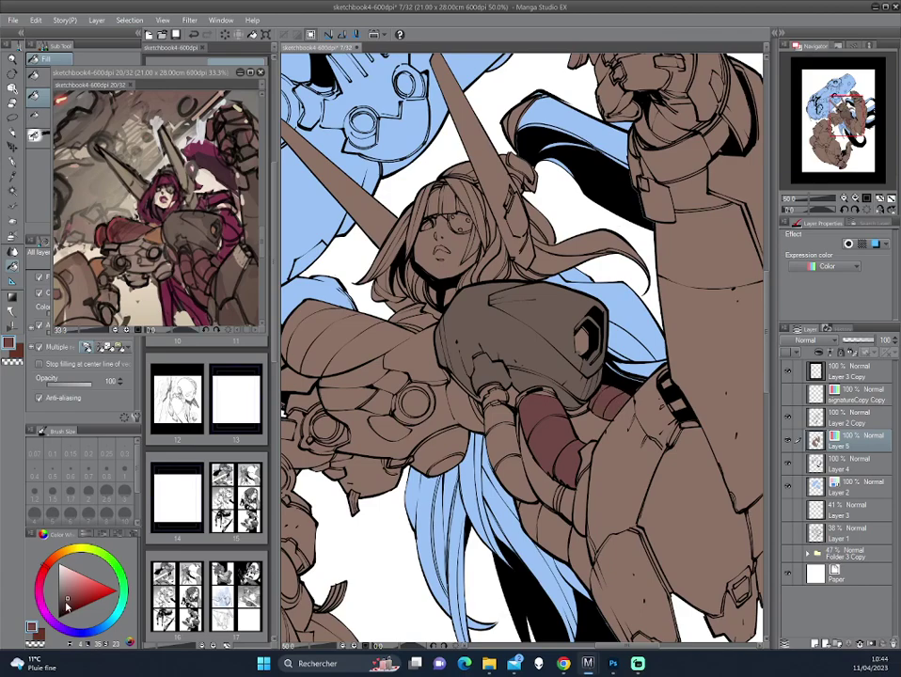
drag(497, 412, 524, 480)
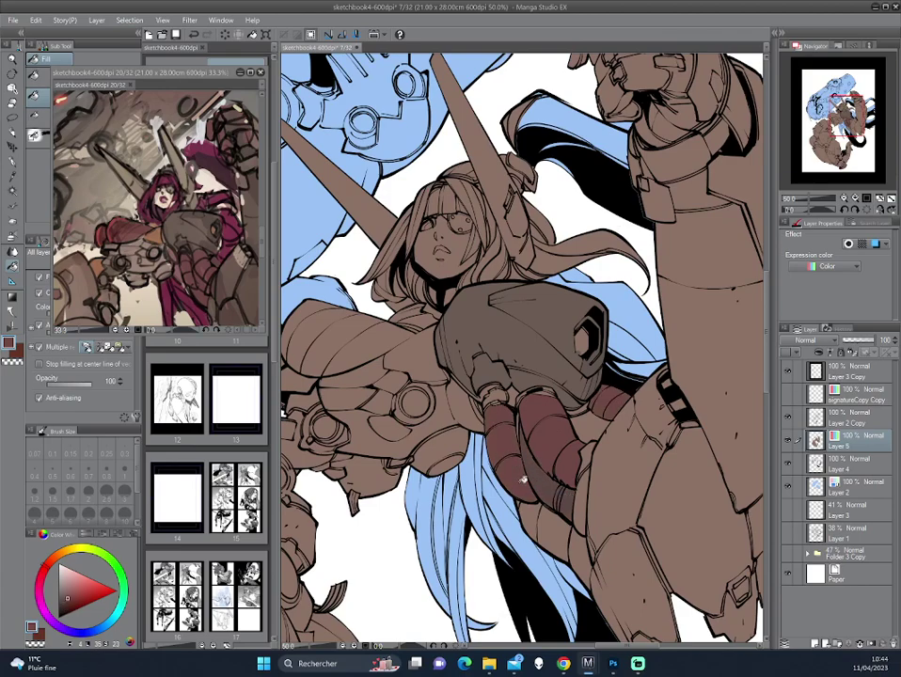
click(62, 596)
click(496, 396)
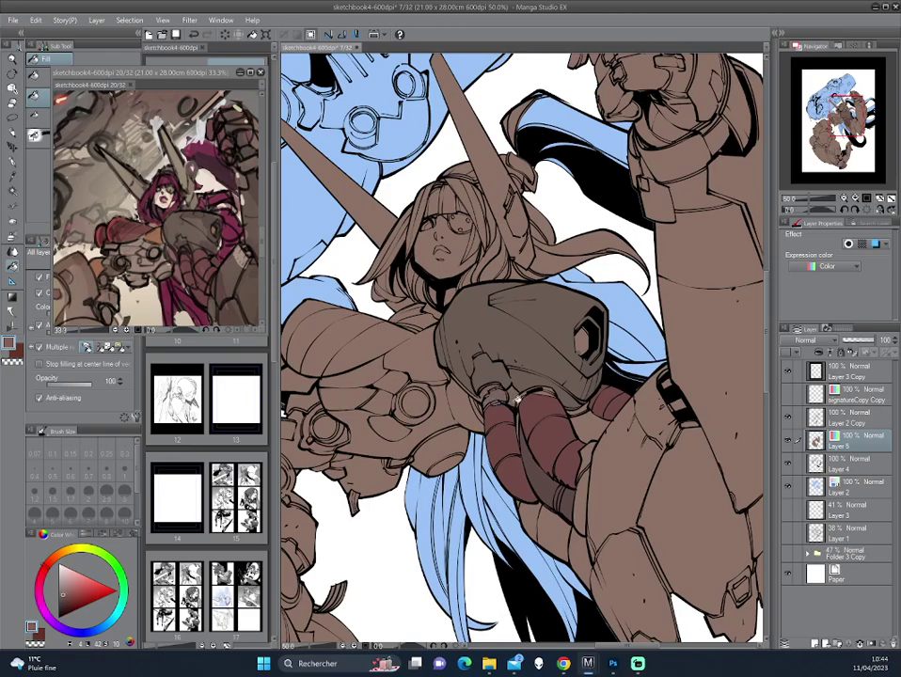
drag(461, 312, 414, 254)
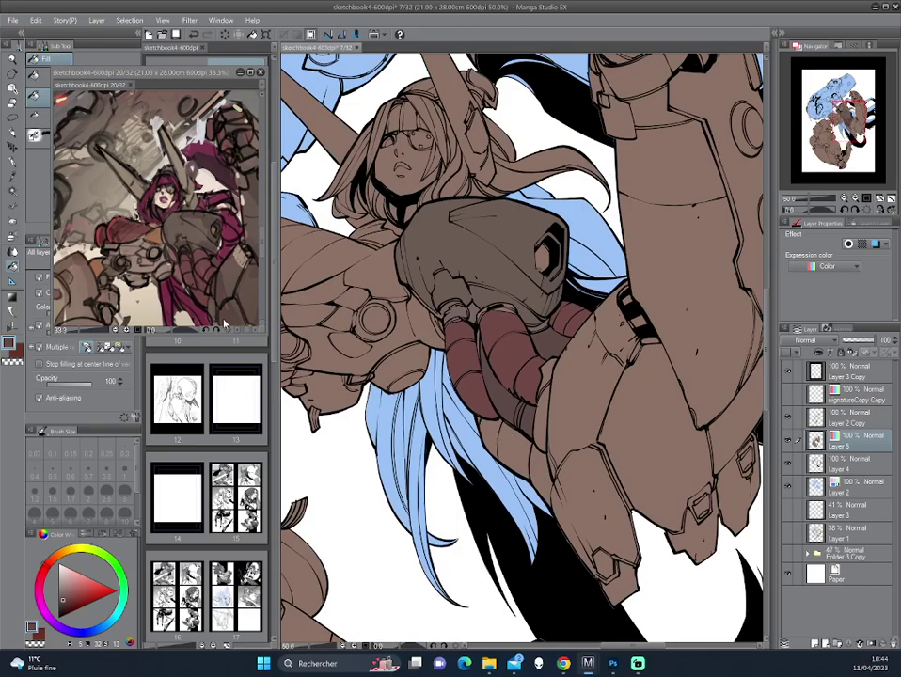
- Fill the forearm armour plate a darker brown
alt+click(513, 447)
drag(576, 279, 581, 336)
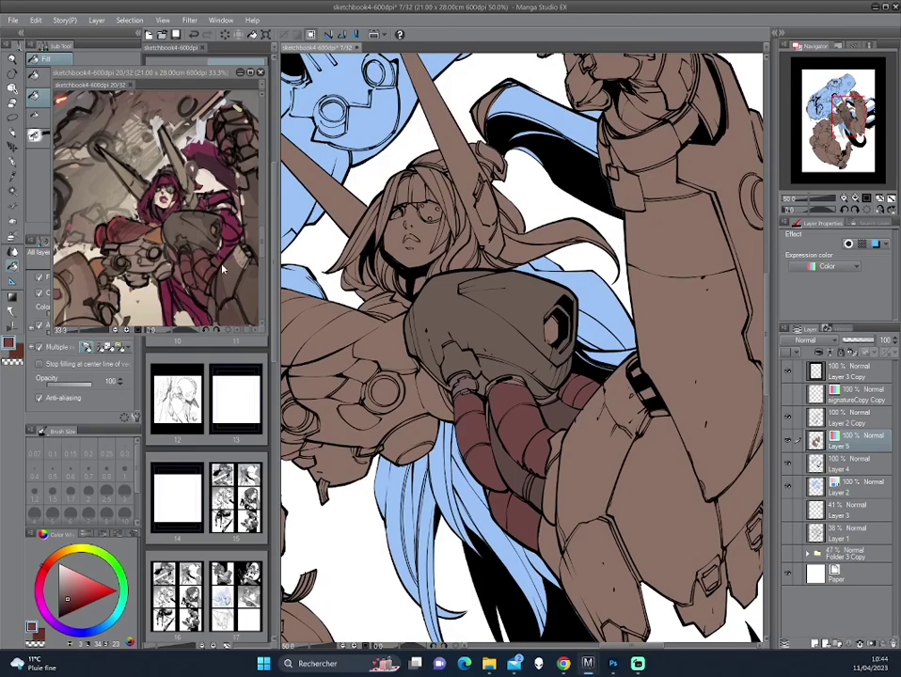
drag(228, 188, 132, 127)
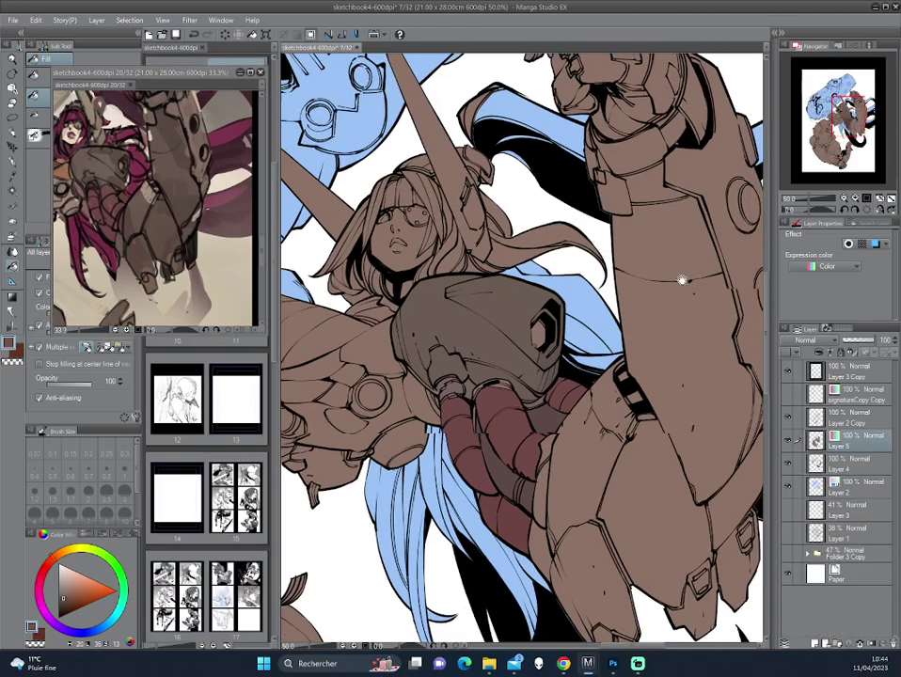
drag(684, 261, 536, 302)
drag(578, 451, 580, 345)
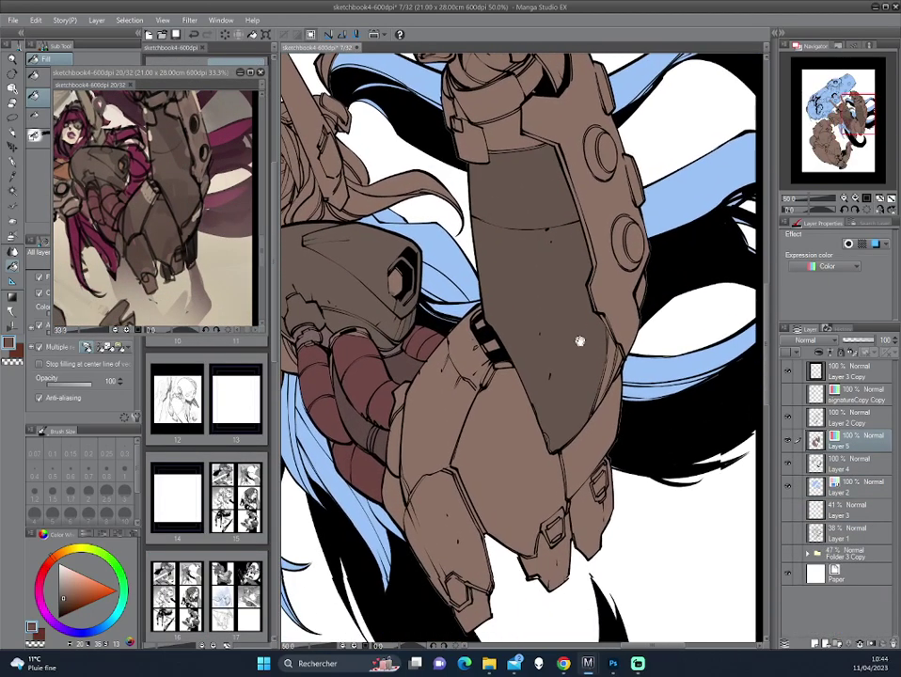
click(544, 462)
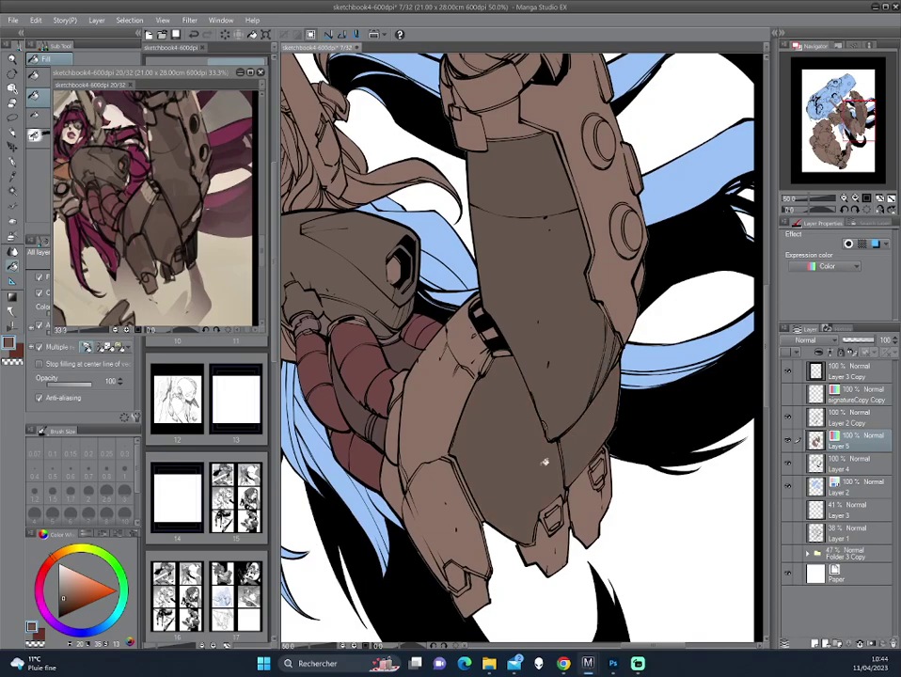
drag(472, 423, 470, 347)
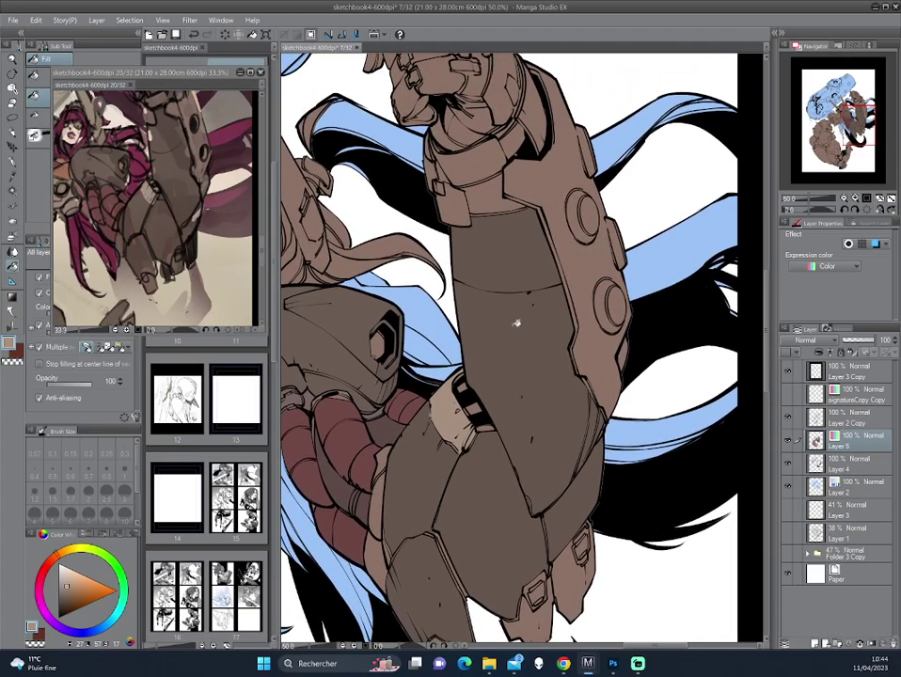
- Slightly adjust the brown and fill the gauntlet plate with it
click(215, 111)
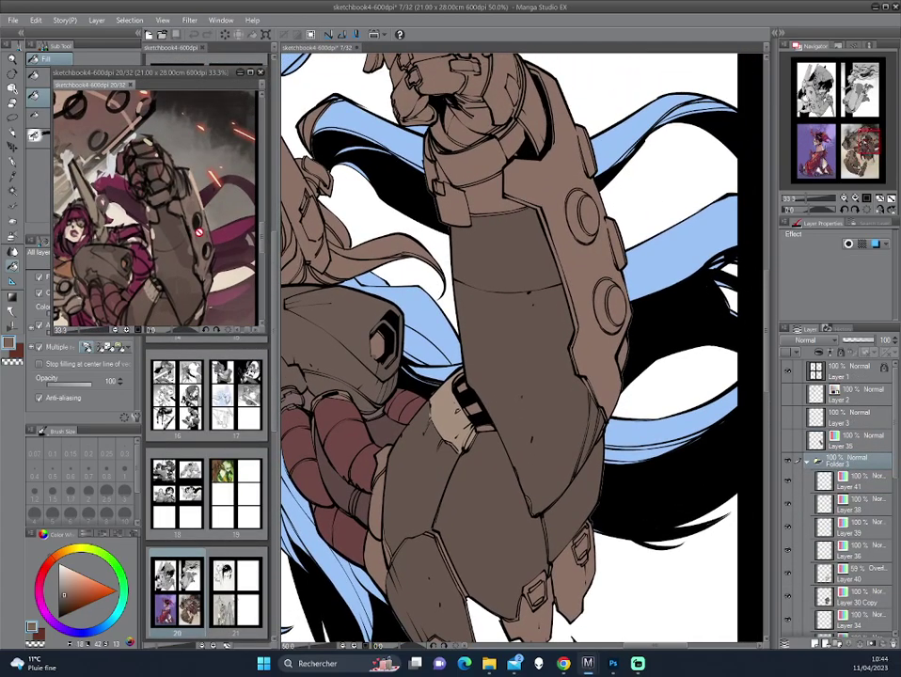
click(583, 246)
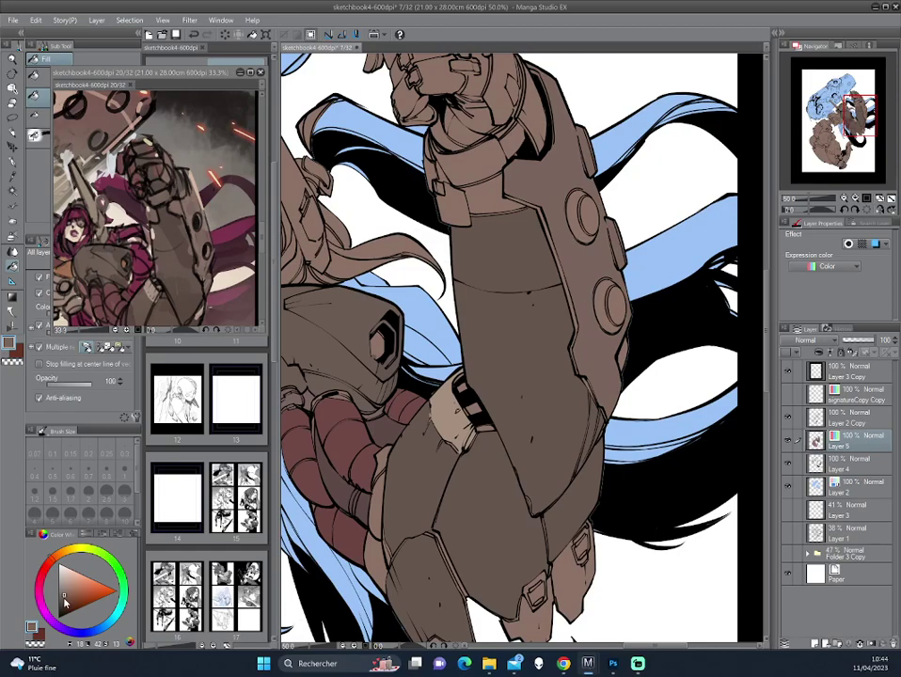
drag(630, 186, 583, 256)
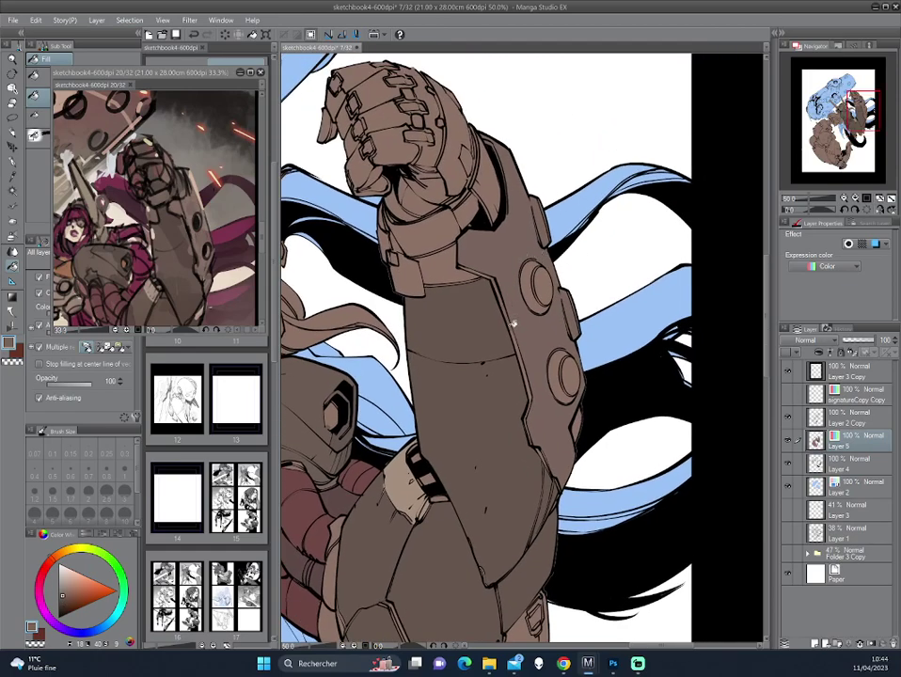
drag(64, 607, 64, 600)
click(544, 449)
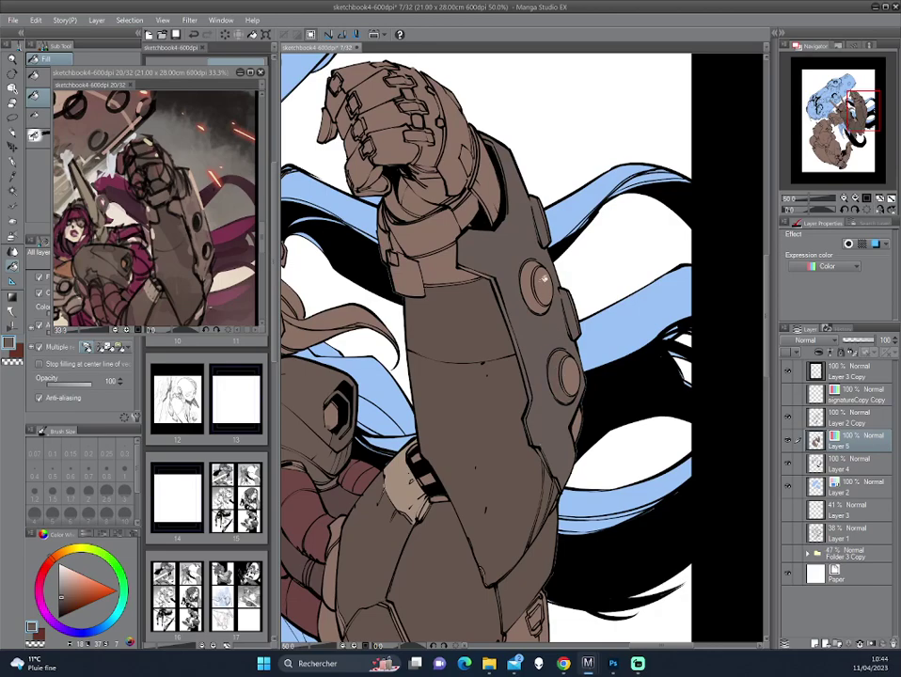
drag(533, 288, 602, 235)
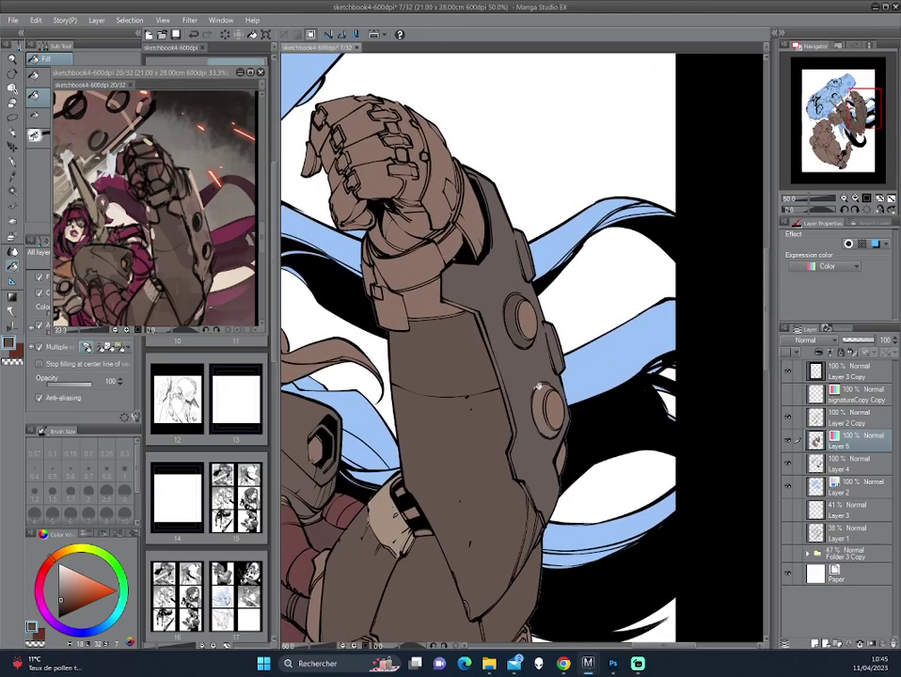
- Fill the upper and lower round gauntlet bosses a deeper brown
click(518, 320)
click(556, 402)
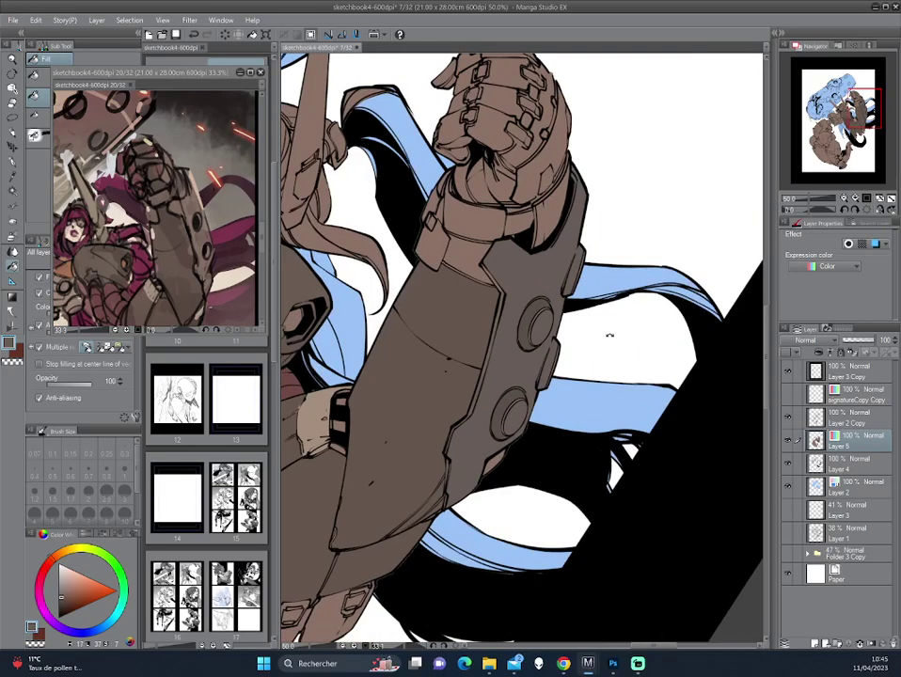
drag(614, 272, 460, 336)
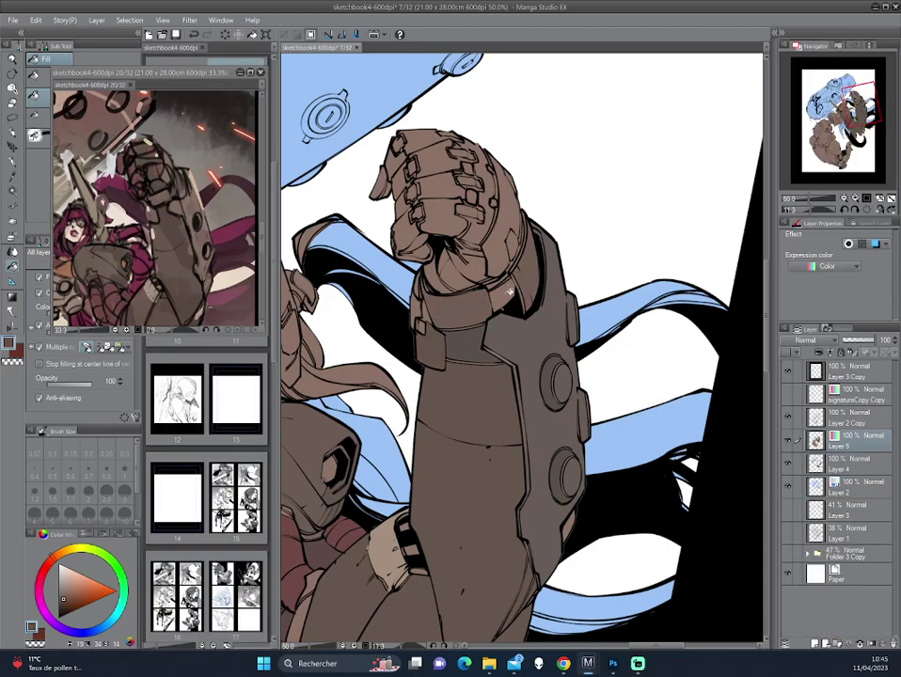
mouse_move(381, 221)
mouse_down()
mouse_move(543, 301)
mouse_move(329, 306)
mouse_up()
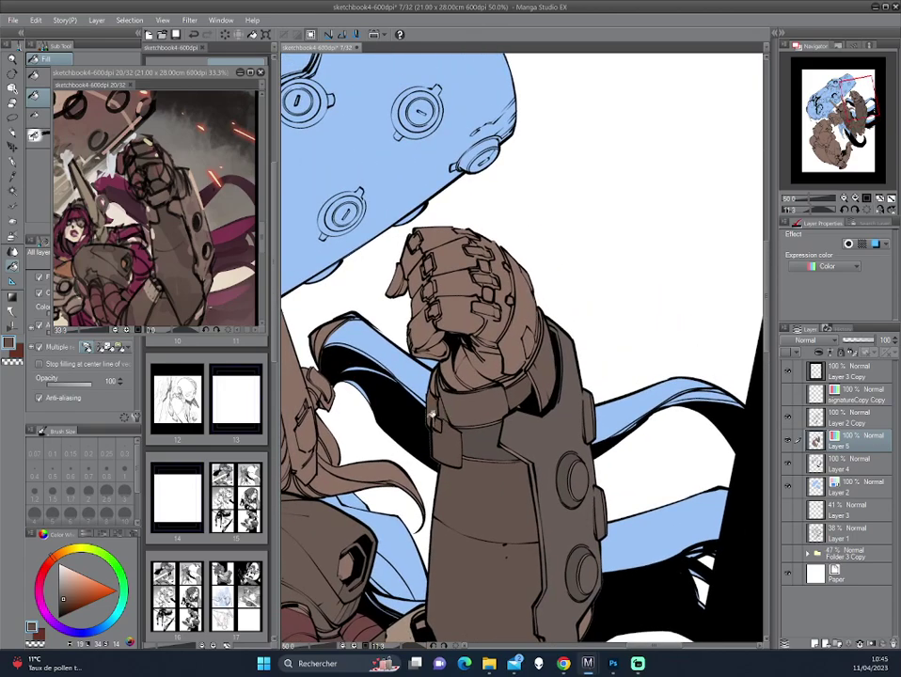
click(63, 604)
click(63, 609)
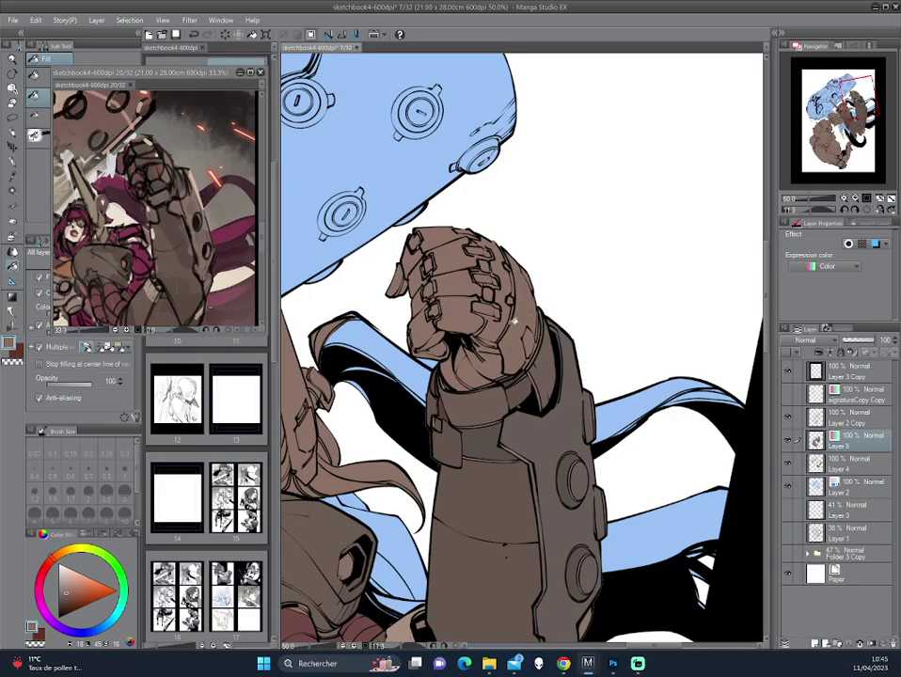
- Try a darker brown fill on the gauntlet, then undo it to keep the fist lighter
click(67, 597)
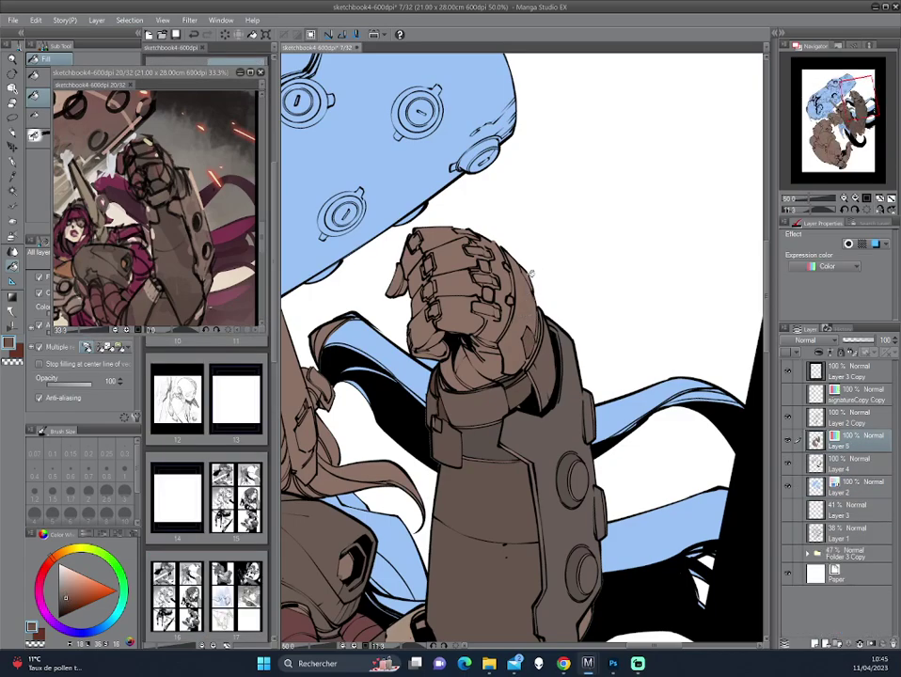
alt+click(542, 335)
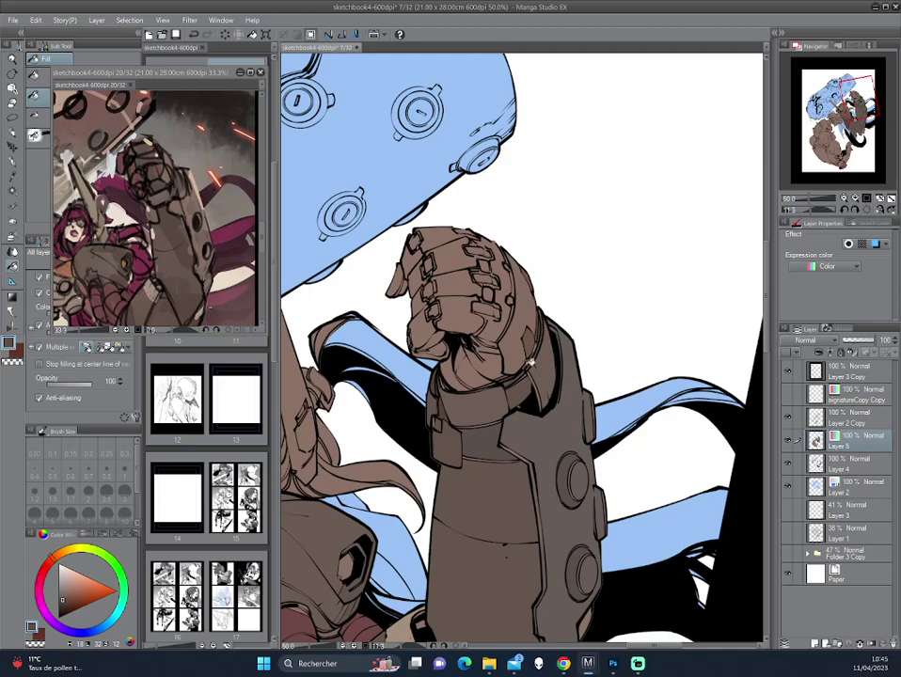
drag(534, 232, 523, 258)
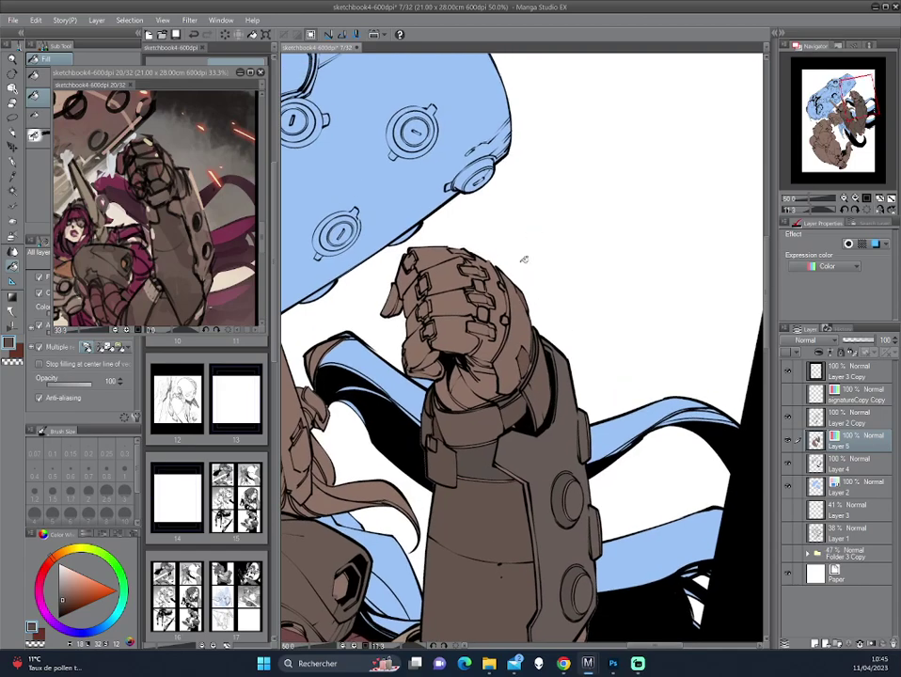
click(156, 190)
click(481, 374)
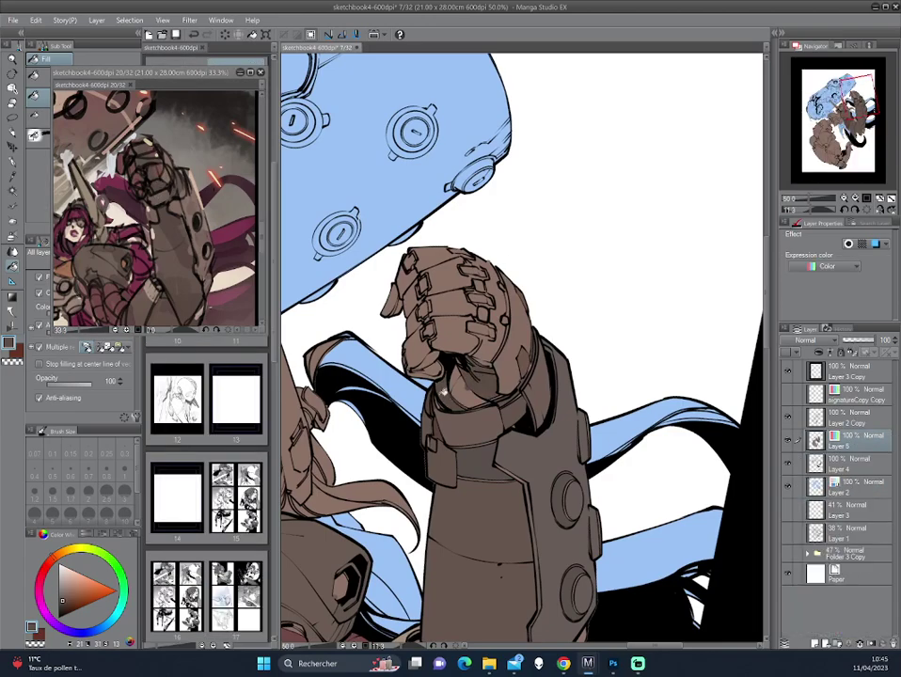
click(66, 605)
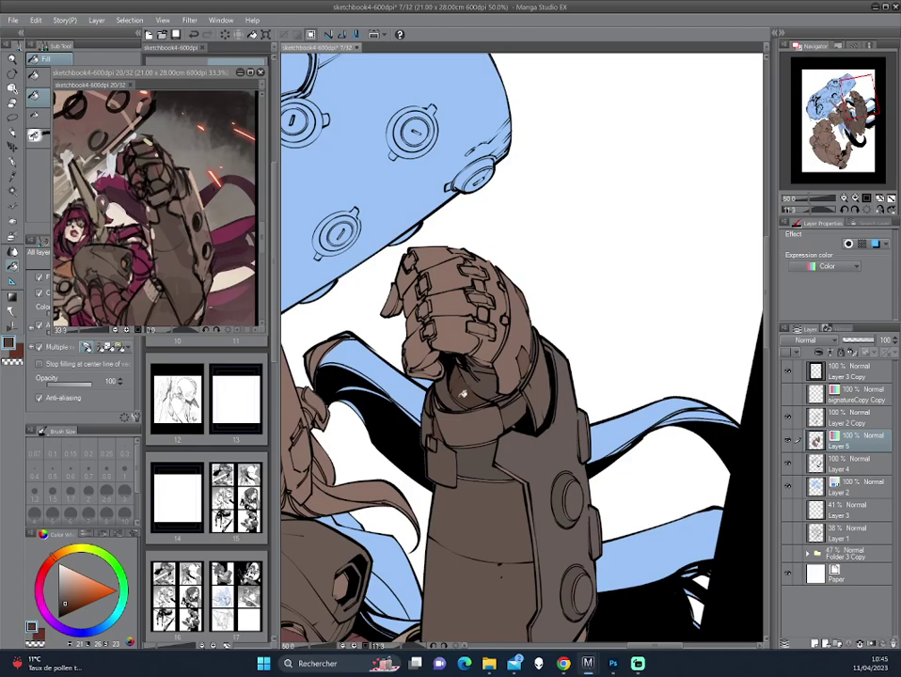
drag(464, 385, 564, 257)
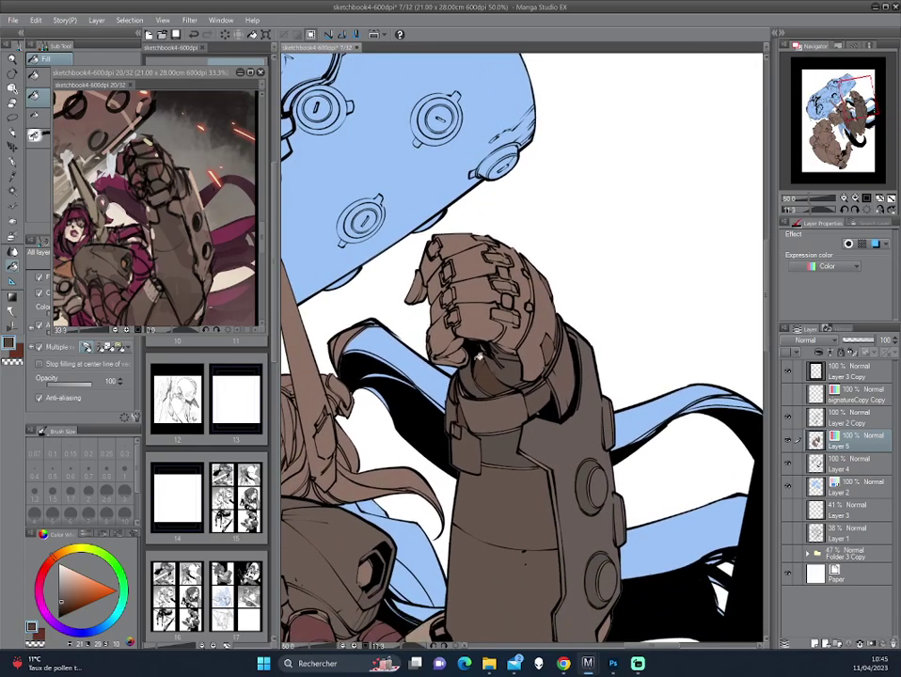
click(536, 400)
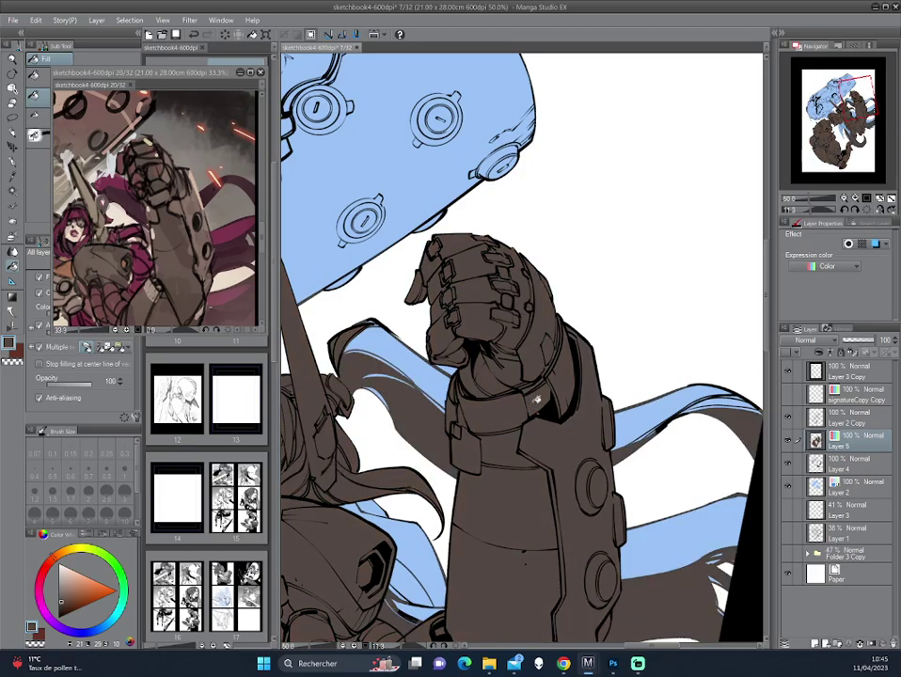
key(ctrl+z)
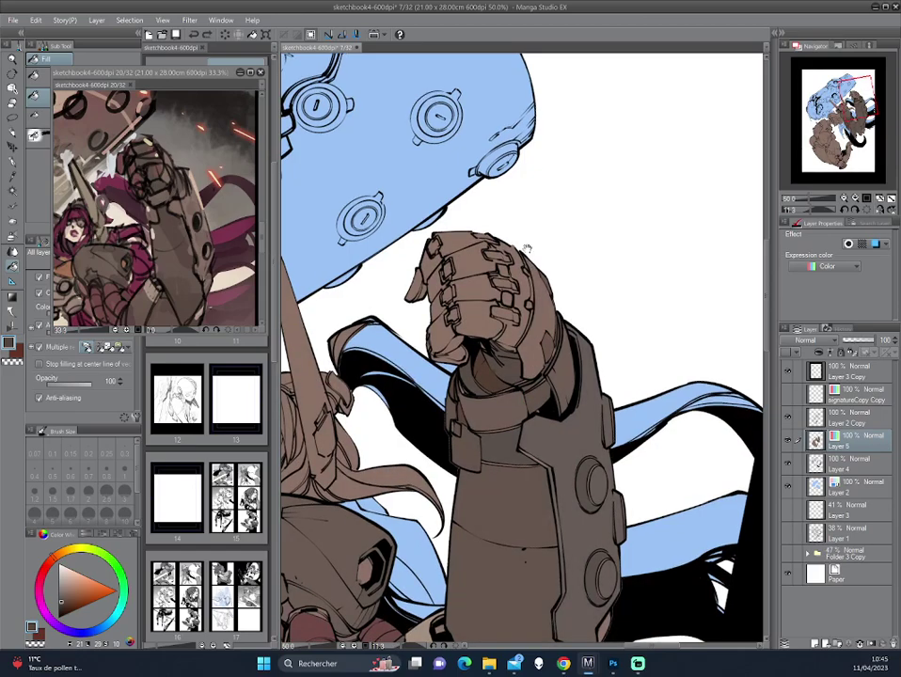
drag(527, 250, 516, 280)
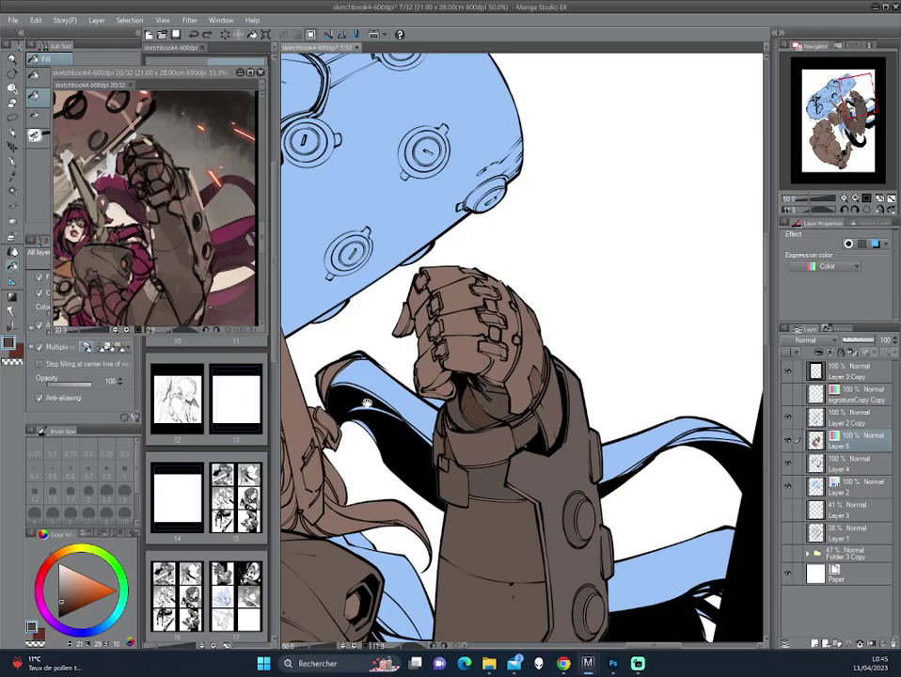
drag(330, 454, 555, 317)
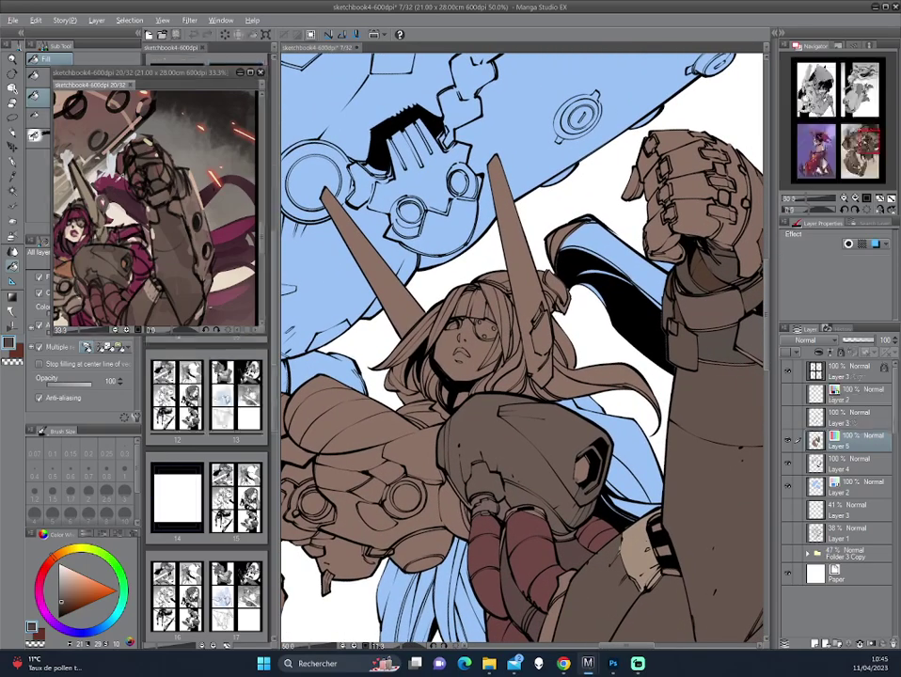
- Paint the girl's bangs and side hair strands dark red and magenta
click(88, 139)
mouse_move(443, 299)
mouse_down()
mouse_move(515, 303)
mouse_move(525, 381)
mouse_up()
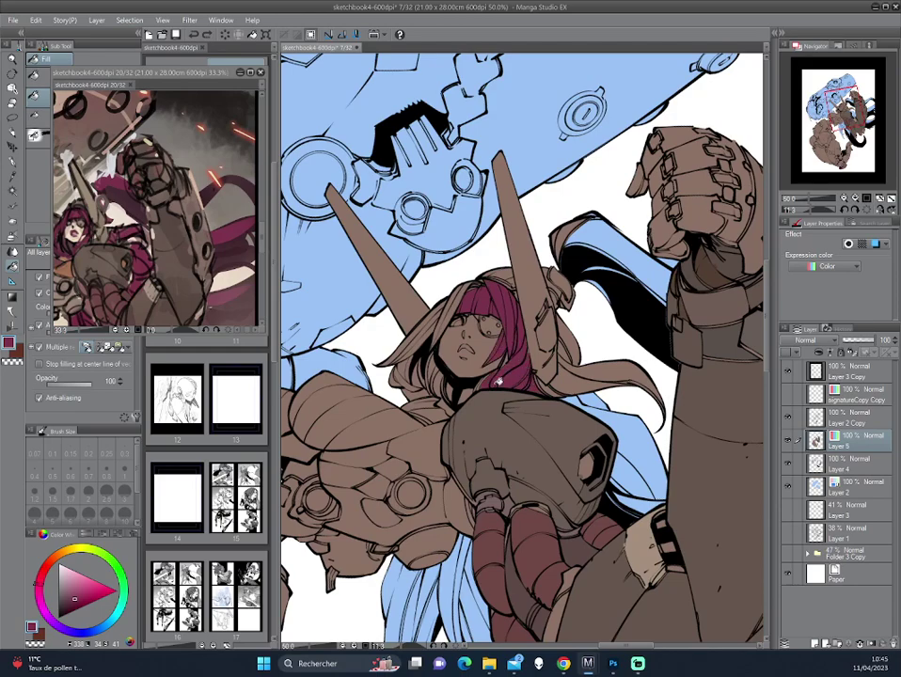
drag(402, 388, 419, 345)
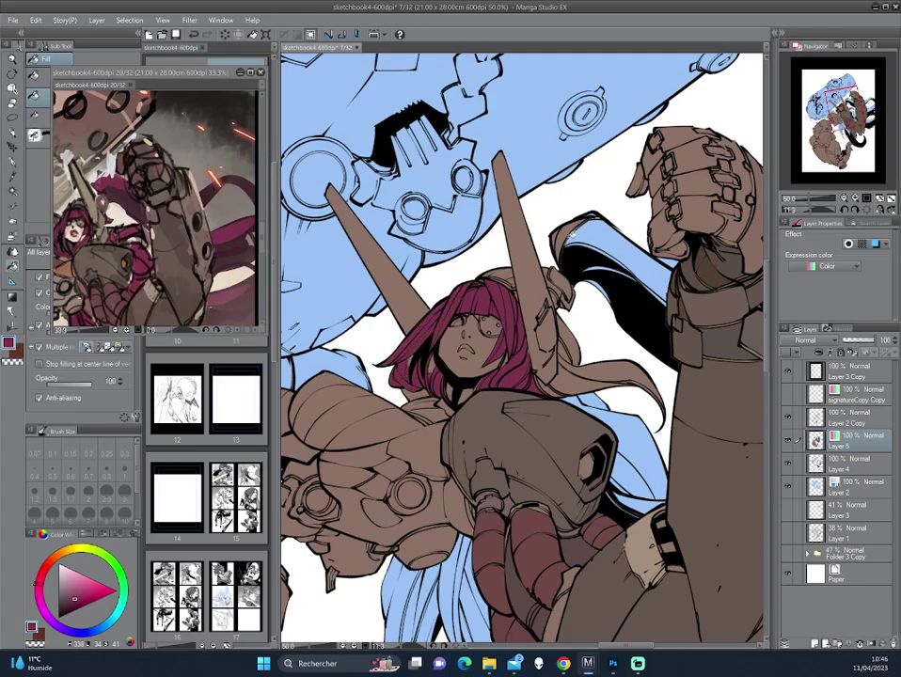
scroll(591, 277, down, 1)
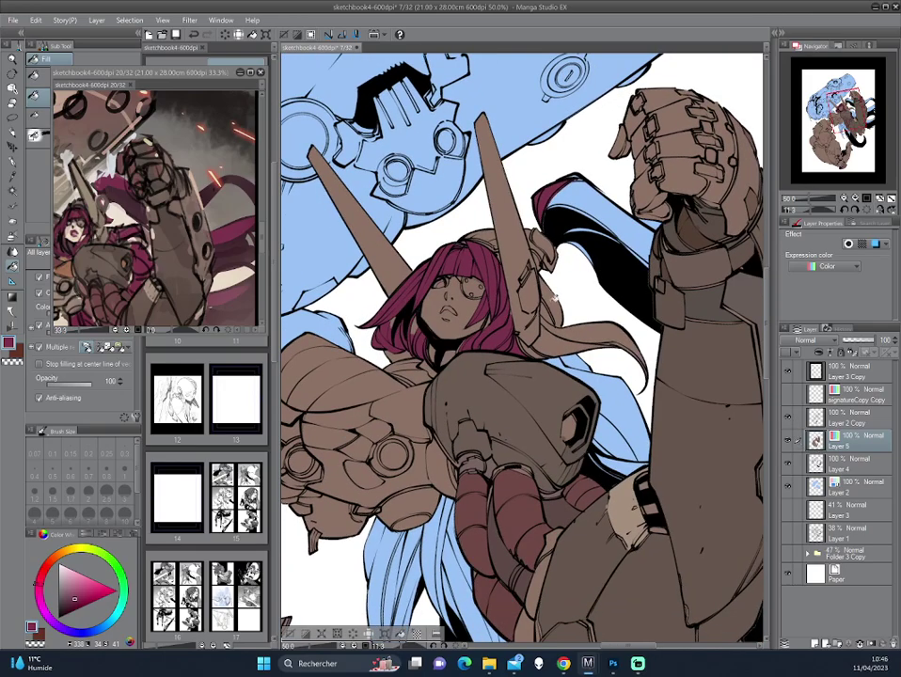
click(631, 319)
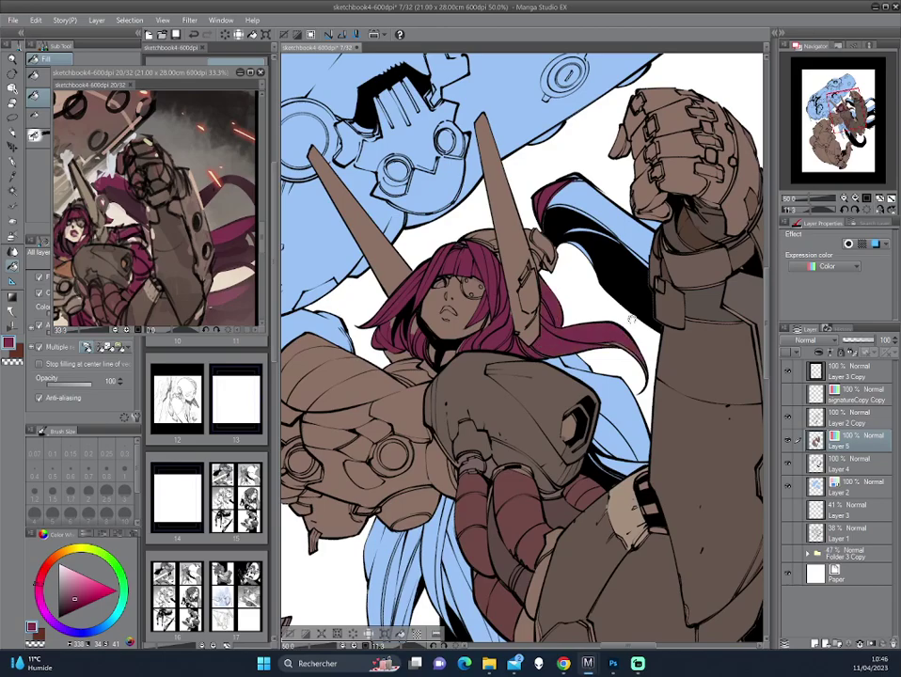
drag(633, 317, 593, 401)
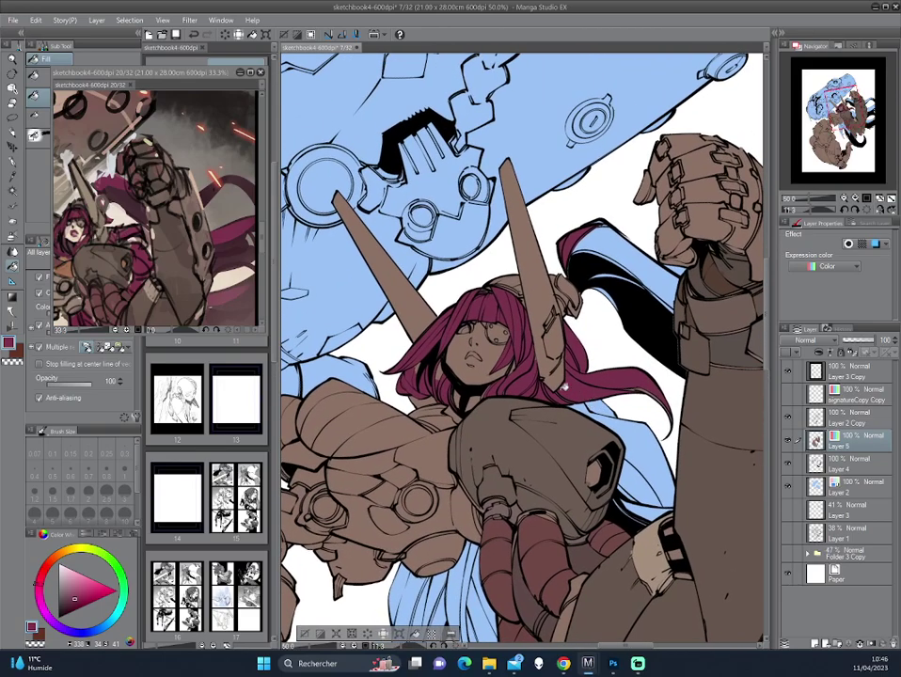
drag(569, 389, 557, 288)
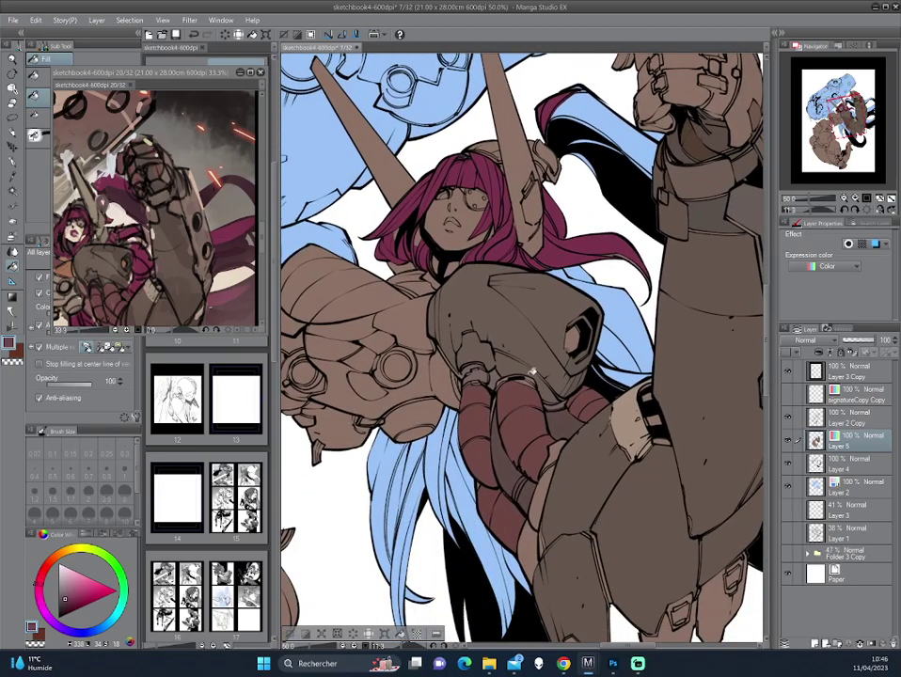
drag(524, 347, 552, 422)
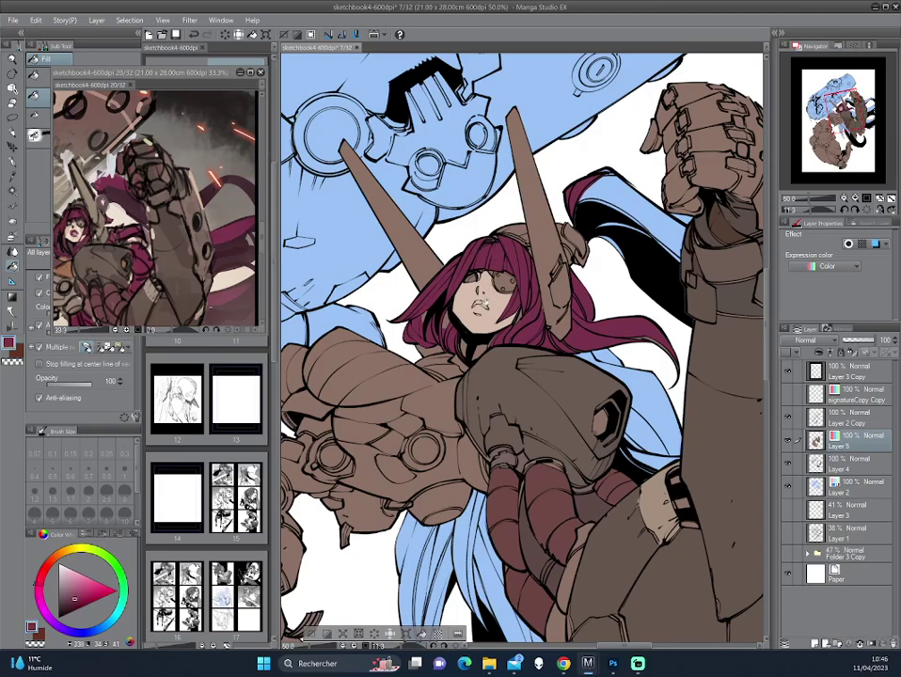
- Set white as the drawing colour and frame the chest armour beside the page-20 reference
key(p)
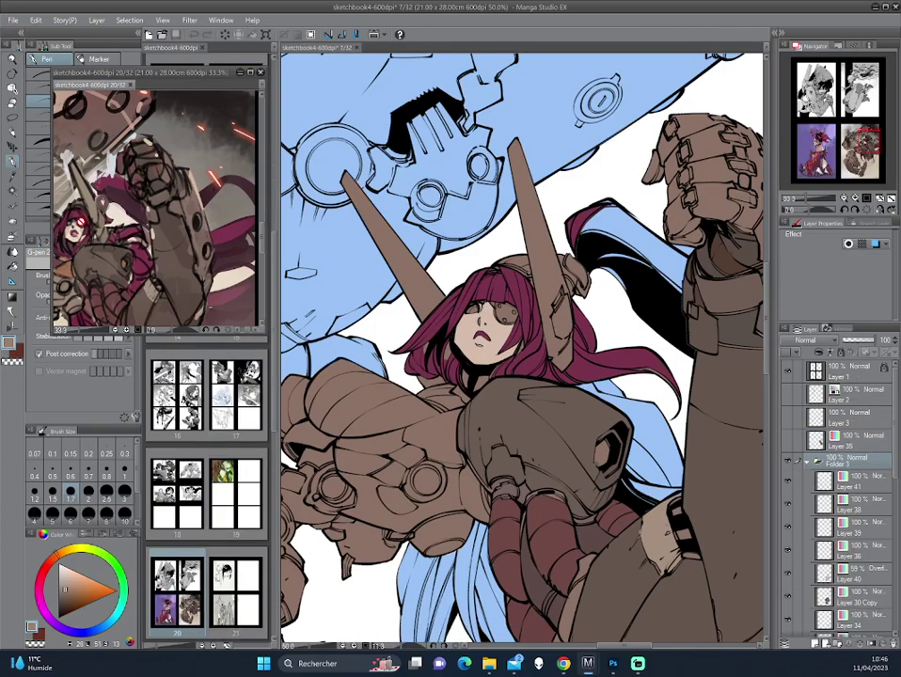
key(g)
key(g)
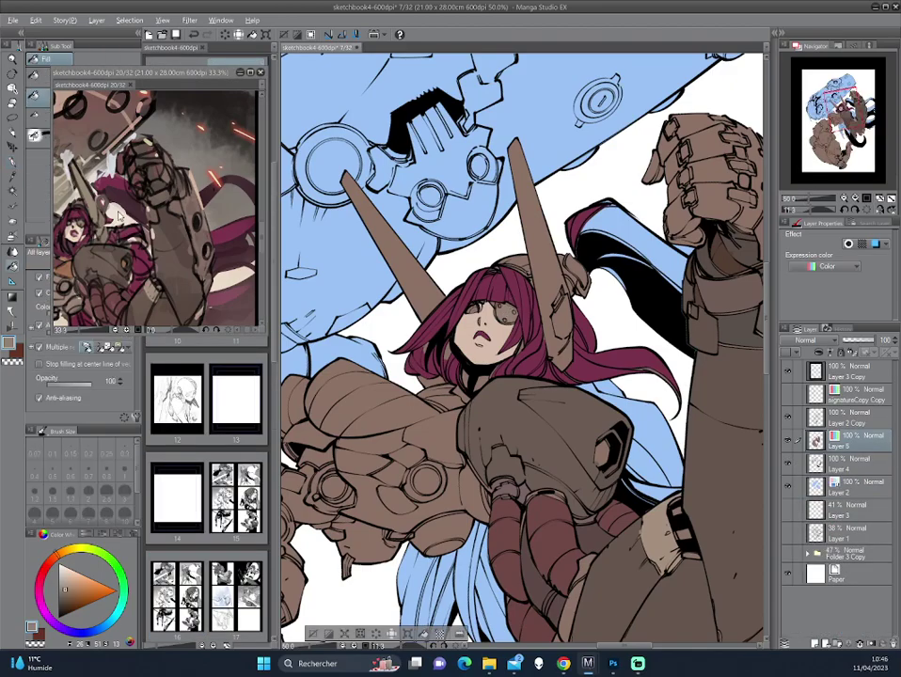
click(90, 165)
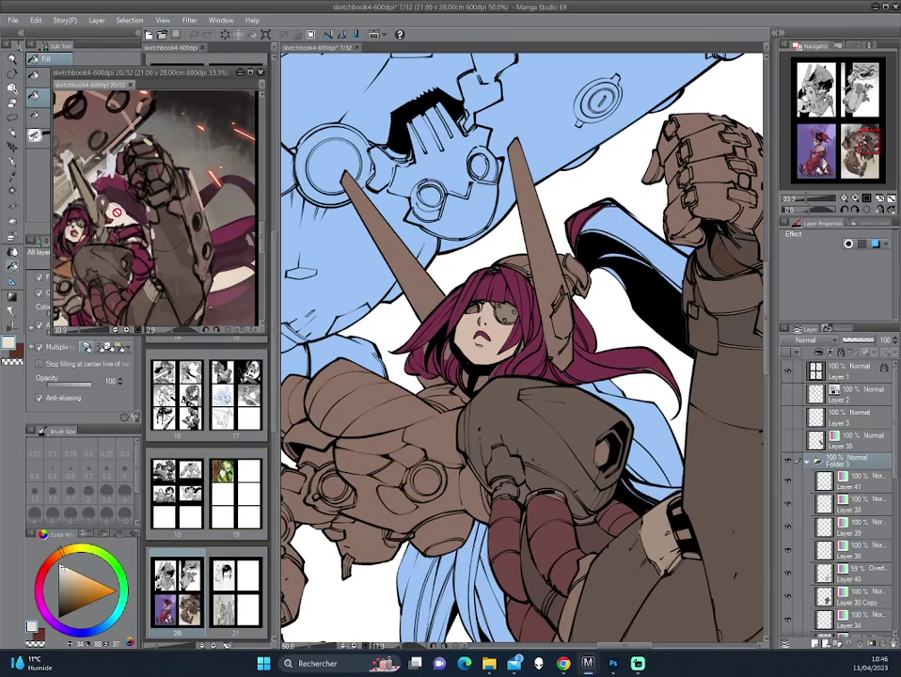
click(470, 301)
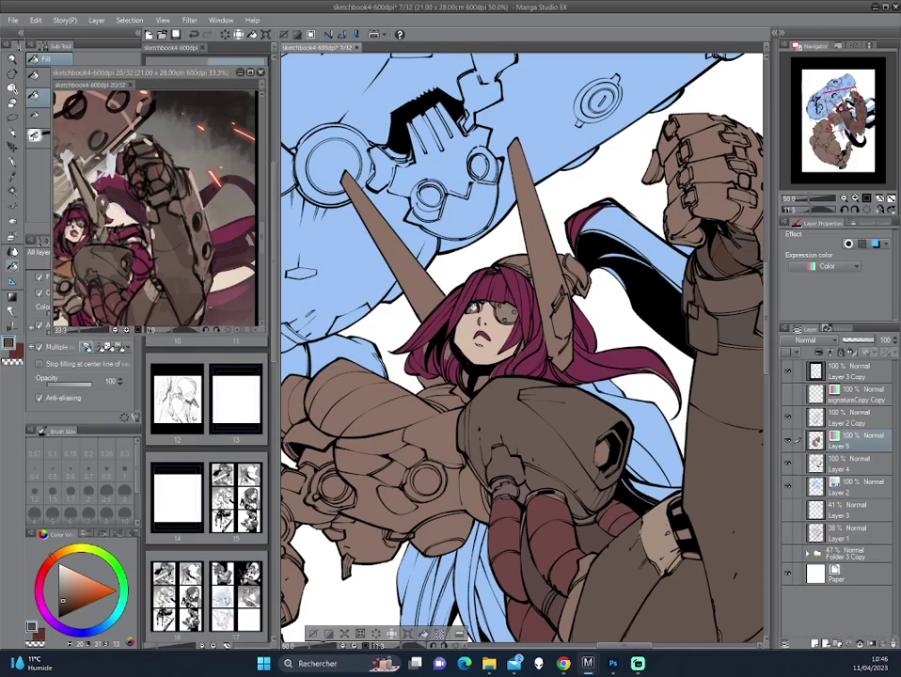
key(x)
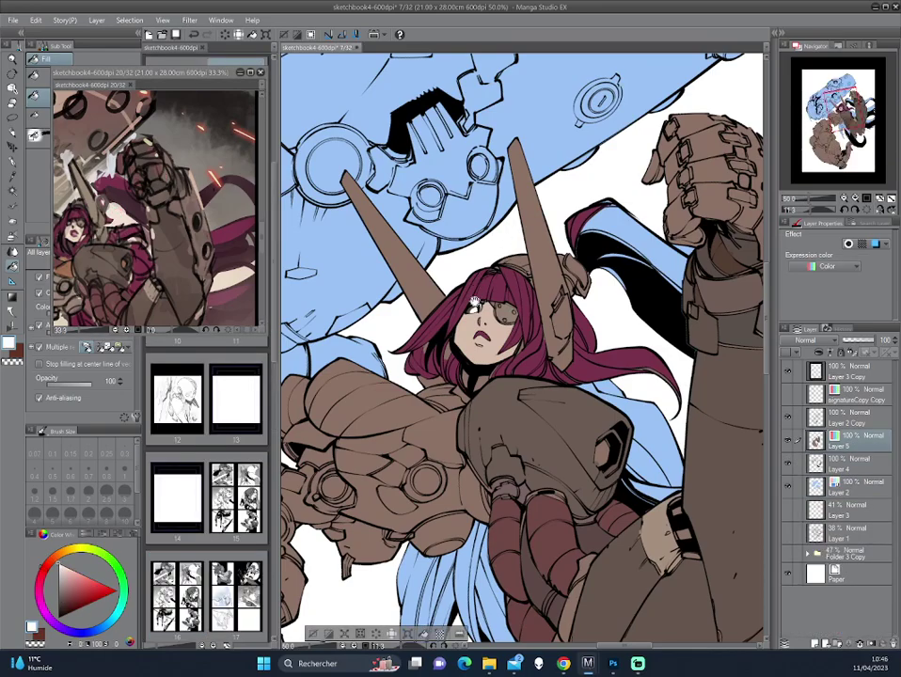
drag(475, 301, 524, 380)
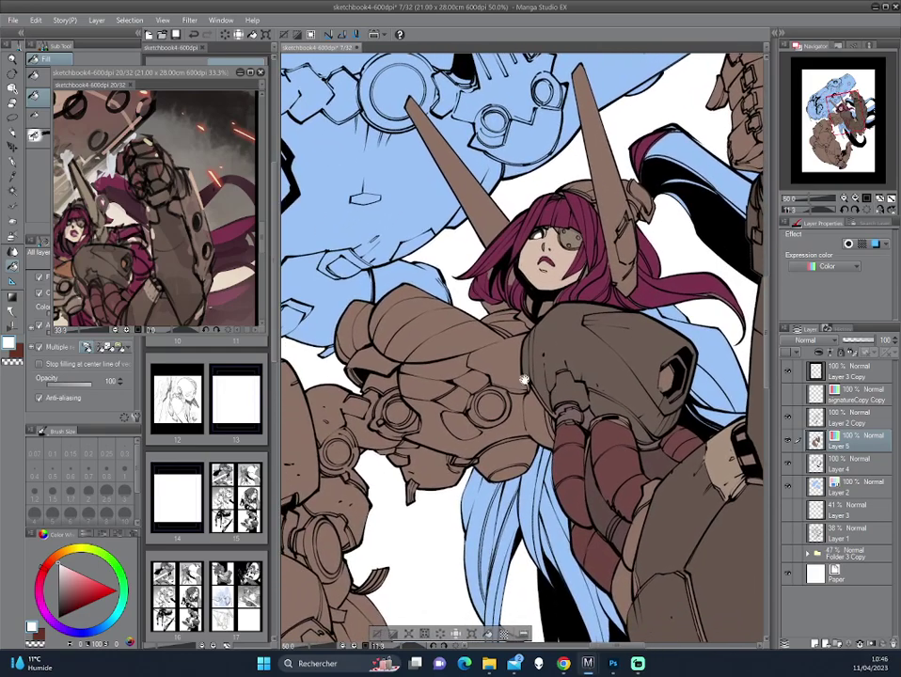
click(146, 210)
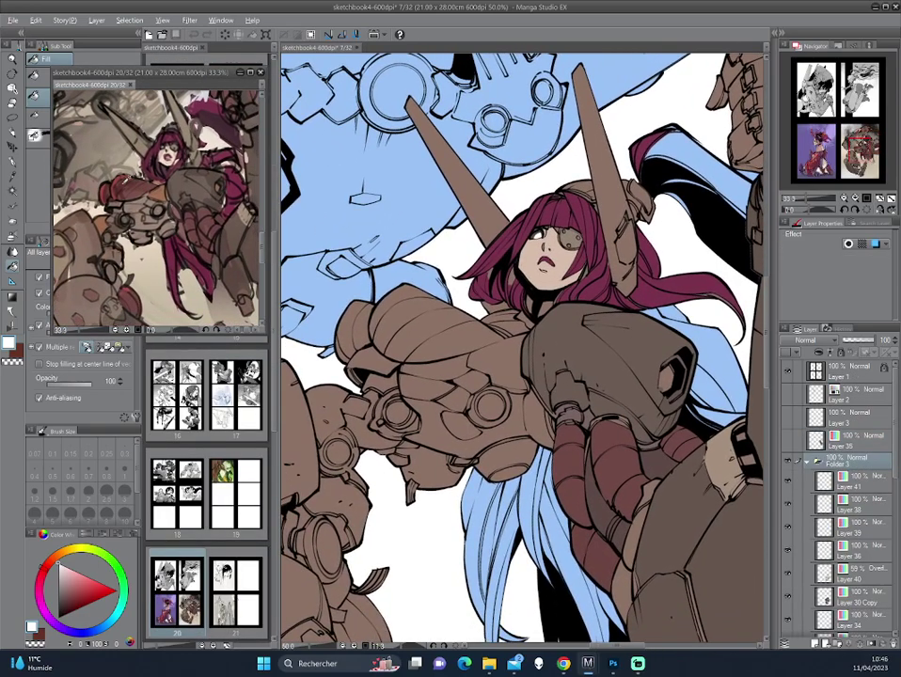
- Fill the two chest armour plates and the left shoulder piece dark red
key(x)
click(461, 286)
click(444, 333)
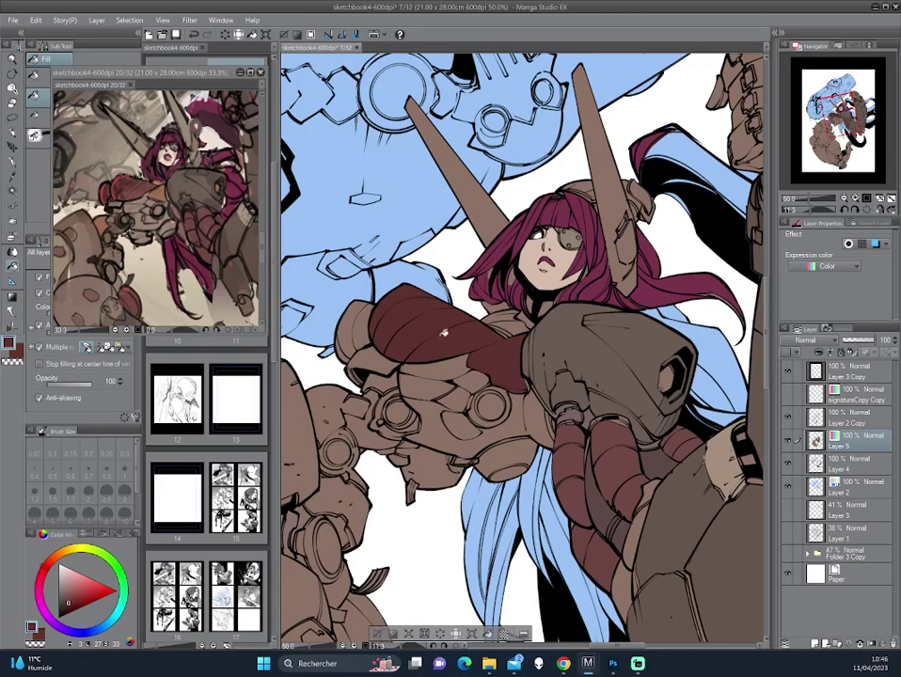
click(344, 331)
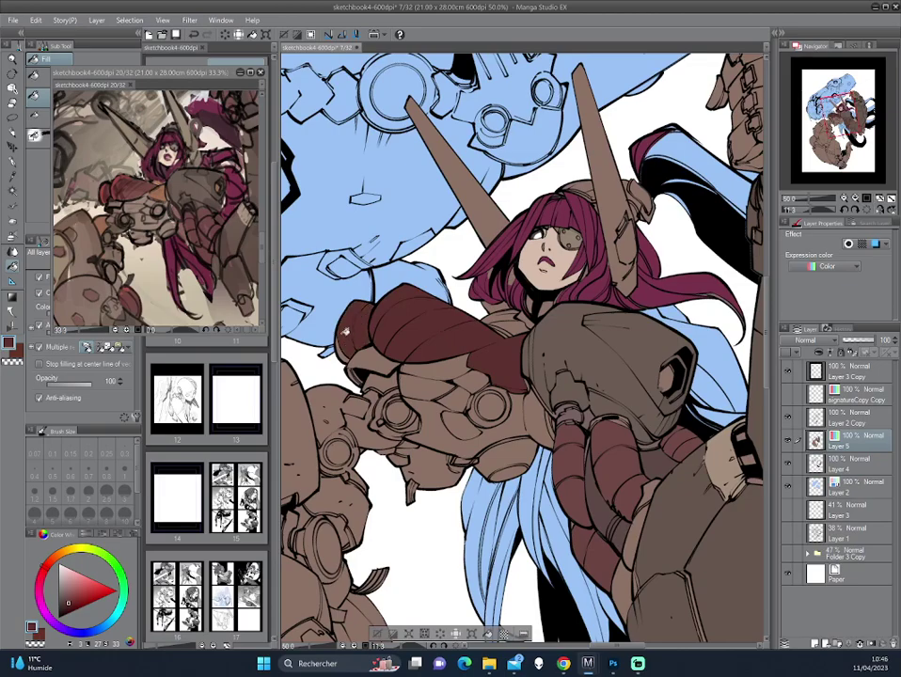
click(143, 196)
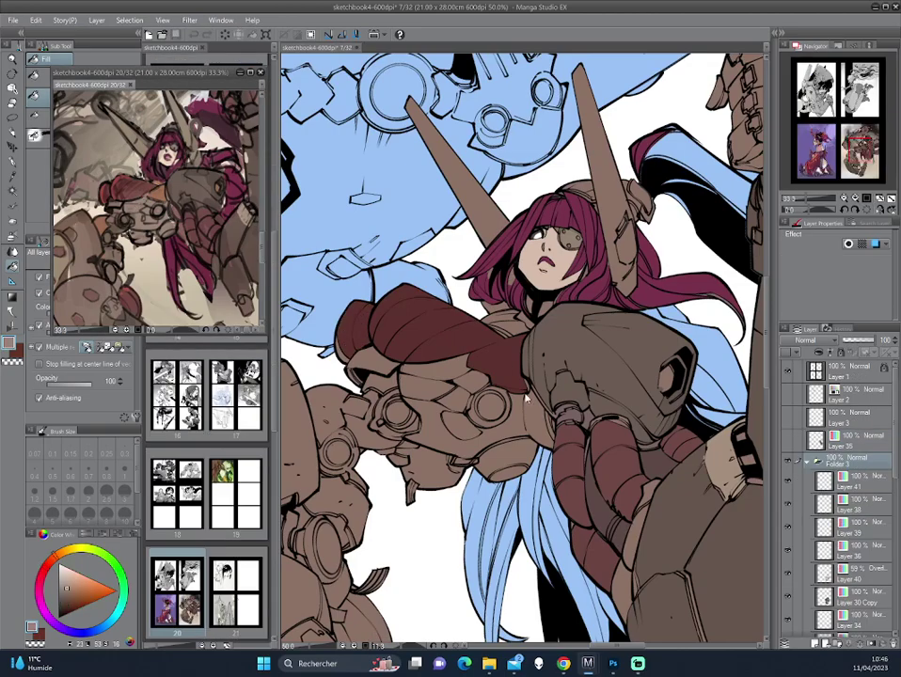
click(380, 259)
drag(379, 259, 564, 335)
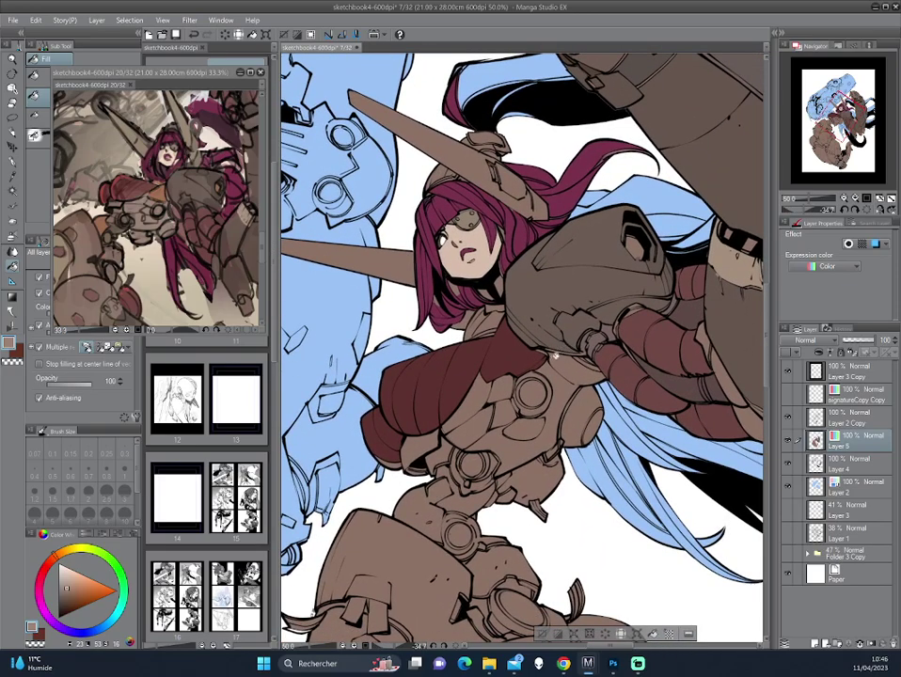
- Try a thin pen highlight on the red chest armour, then undo it and readjust the colour
key(p)
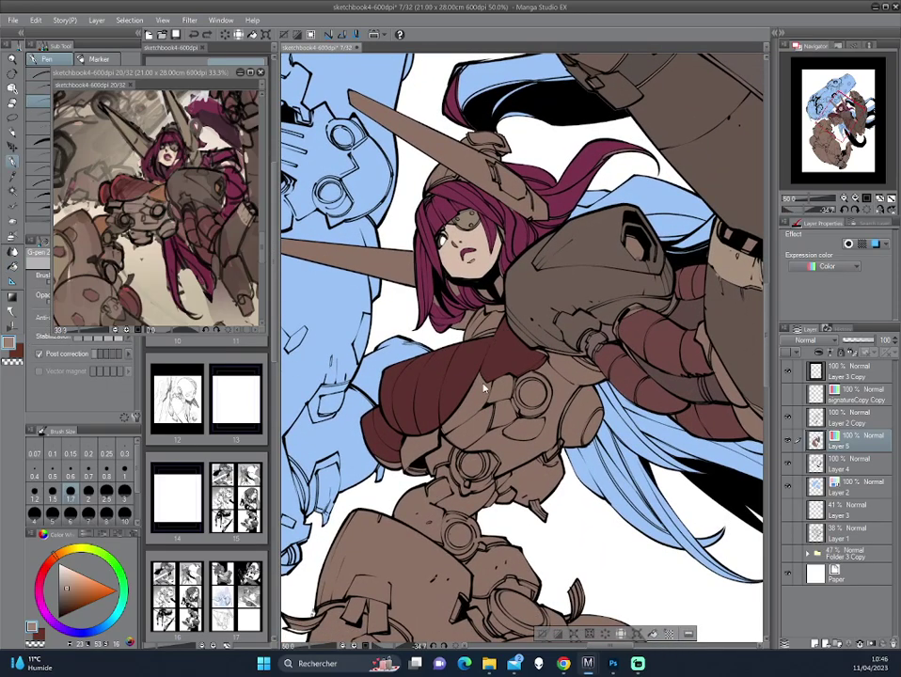
alt+click(487, 360)
key(asciicircum)
drag(515, 343, 527, 324)
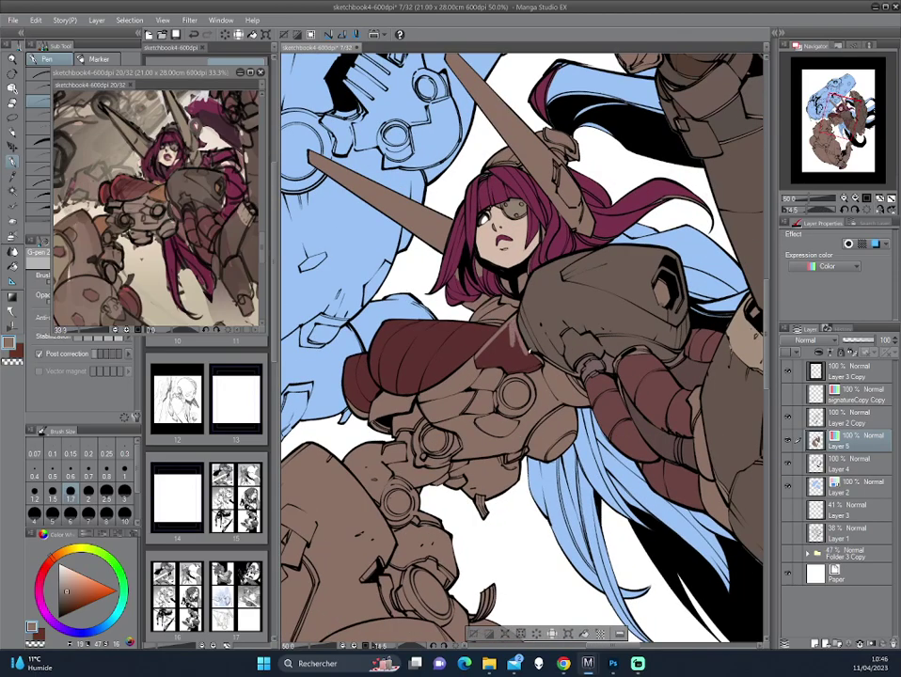
click(128, 482)
key(asciicircum)
key(asciicircum)
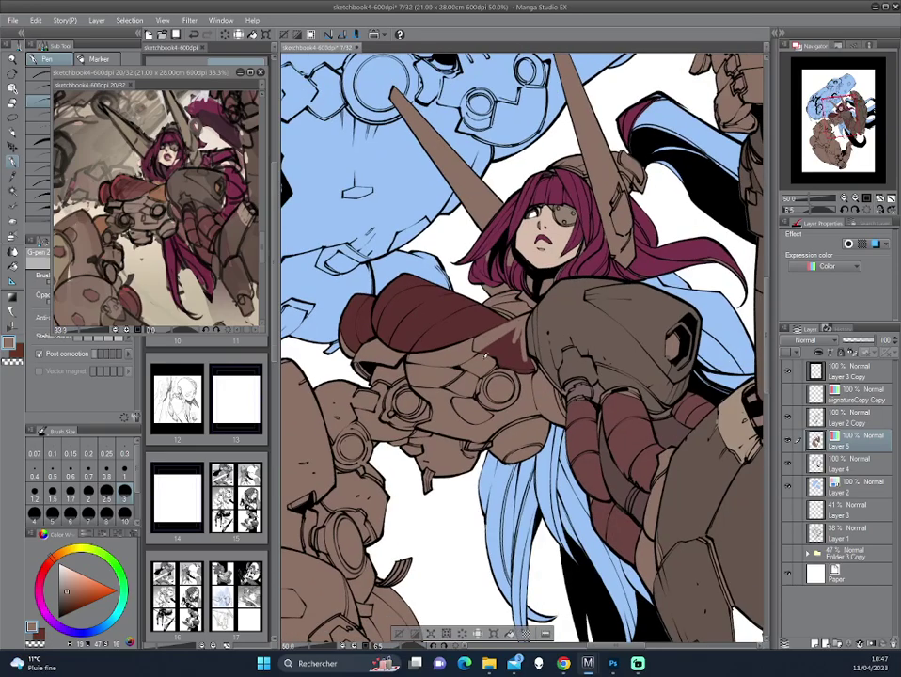
key(ctrl+z)
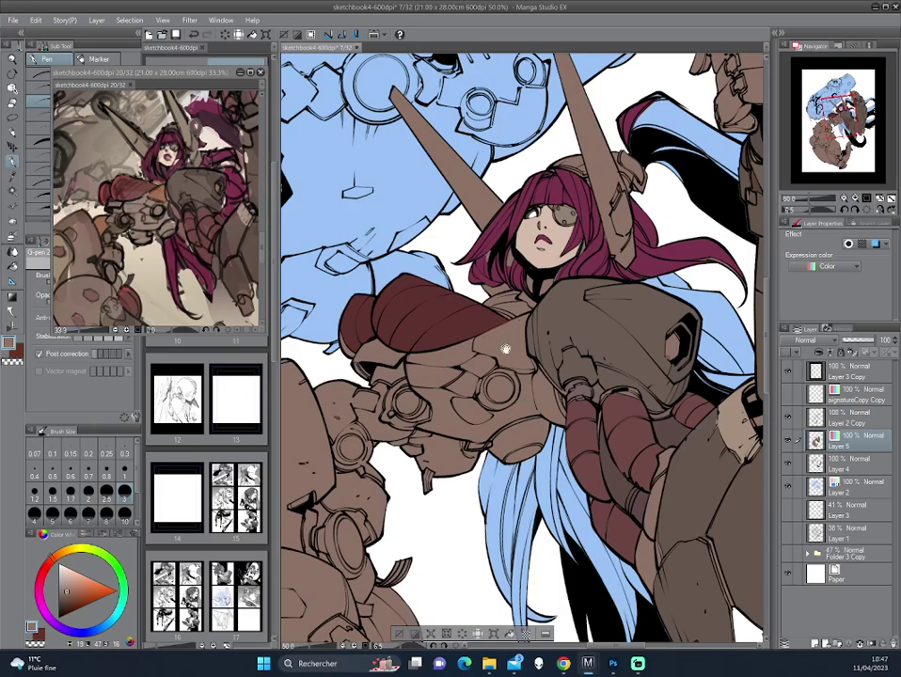
key(asciicircum)
key(asciicircum)
key(asciicircum)
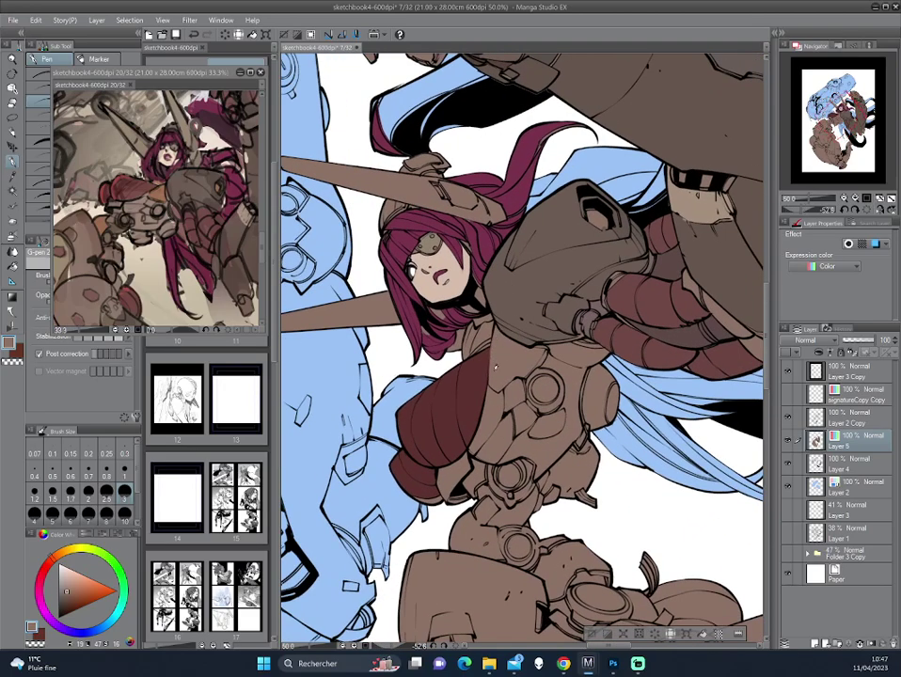
key(asciicircum)
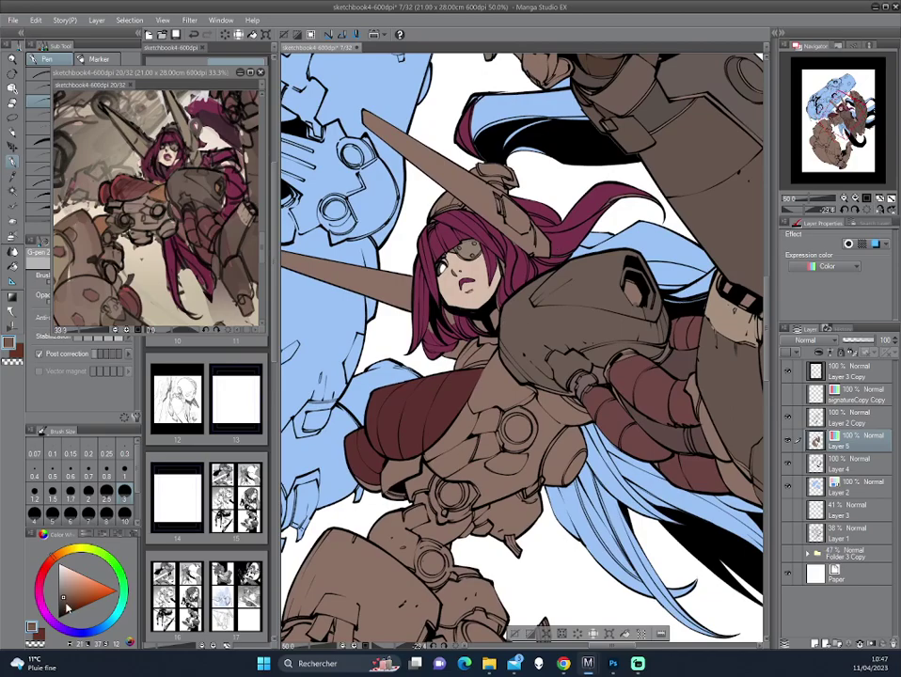
click(62, 599)
key(g)
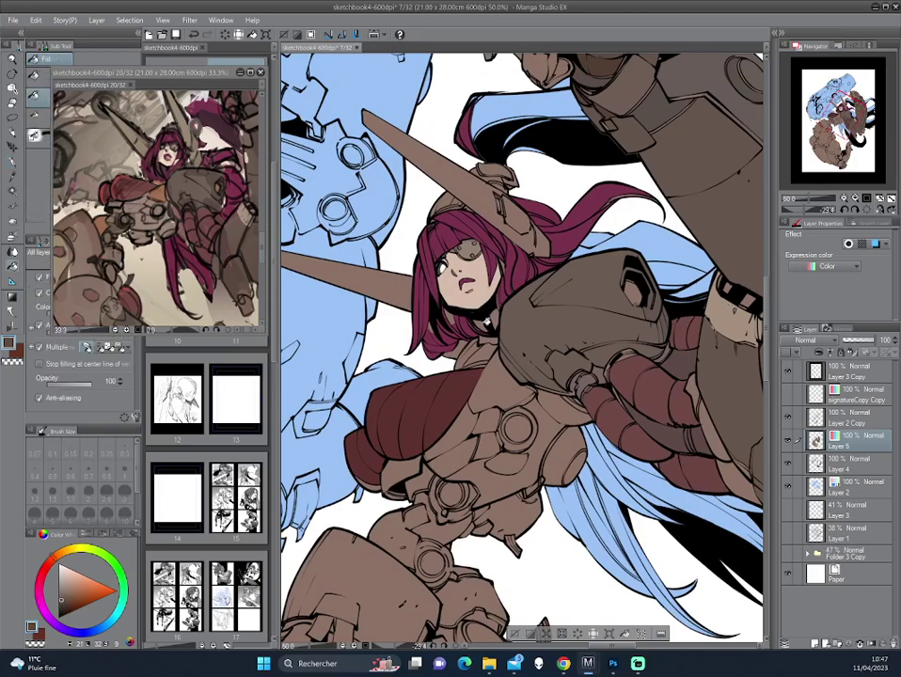
key(minus)
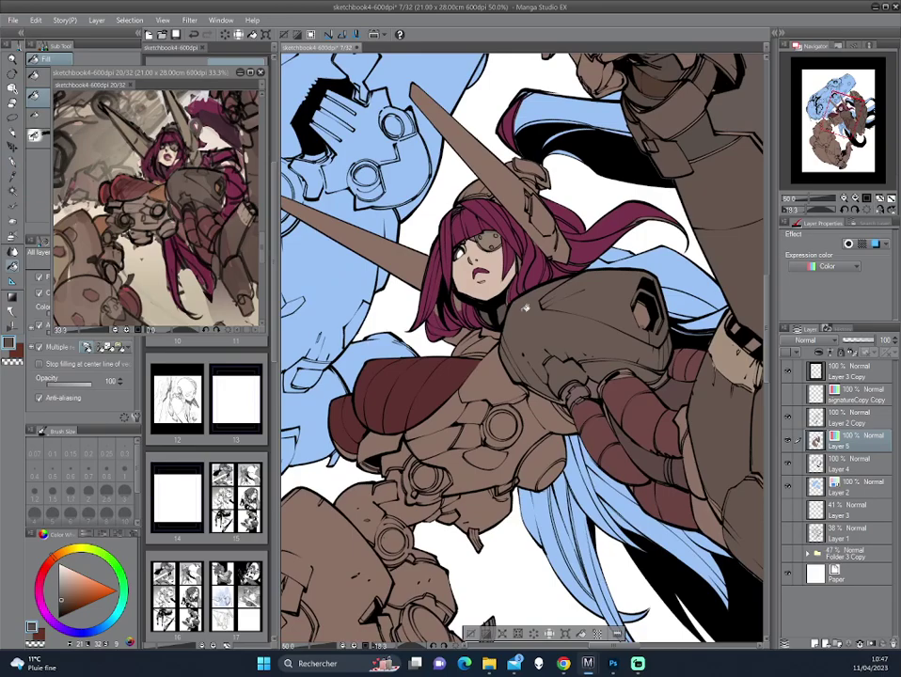
drag(501, 232, 460, 237)
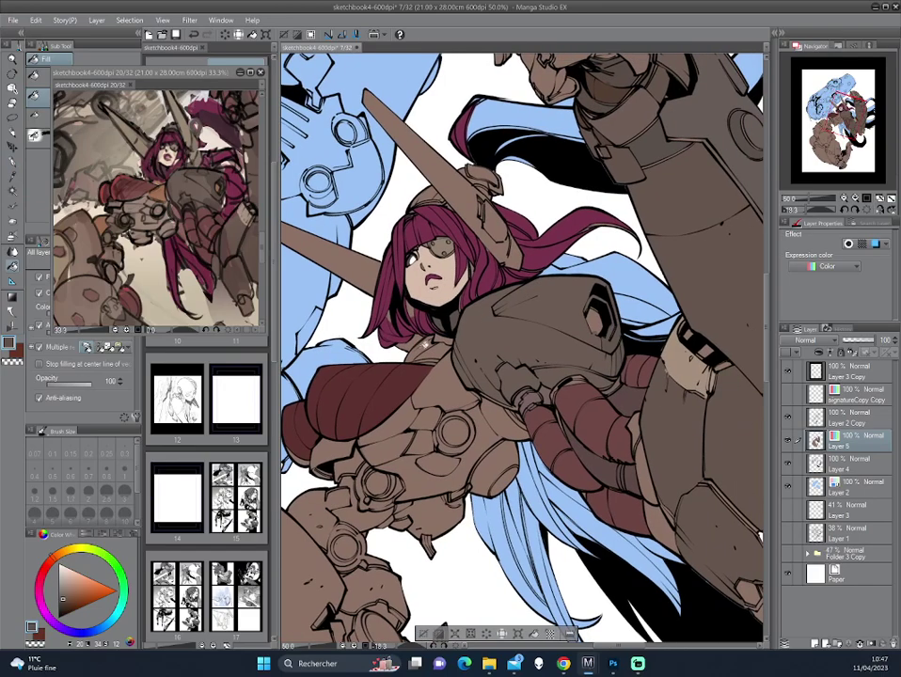
drag(326, 263, 350, 290)
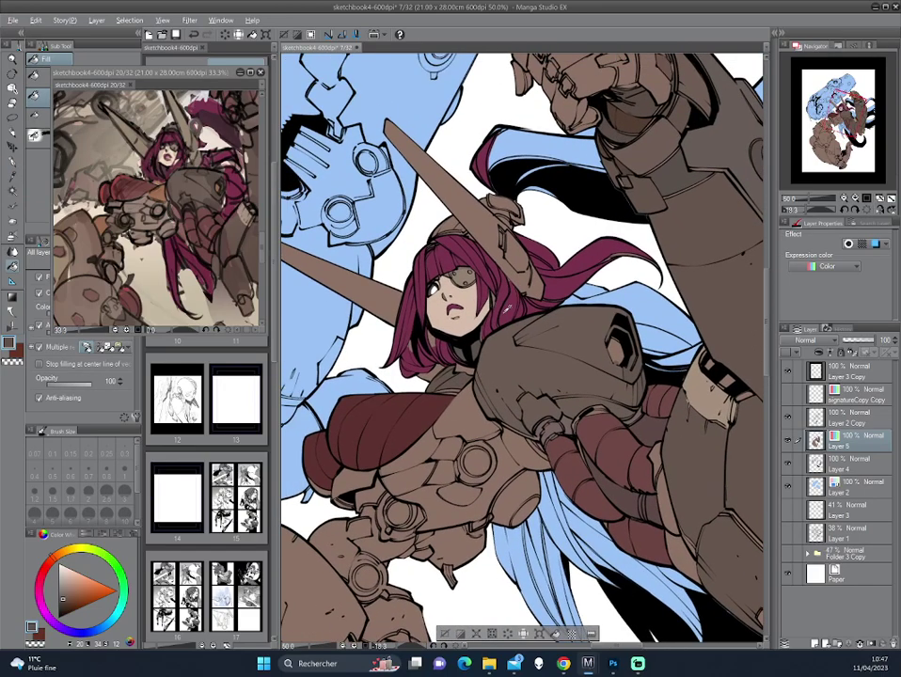
alt+click(429, 365)
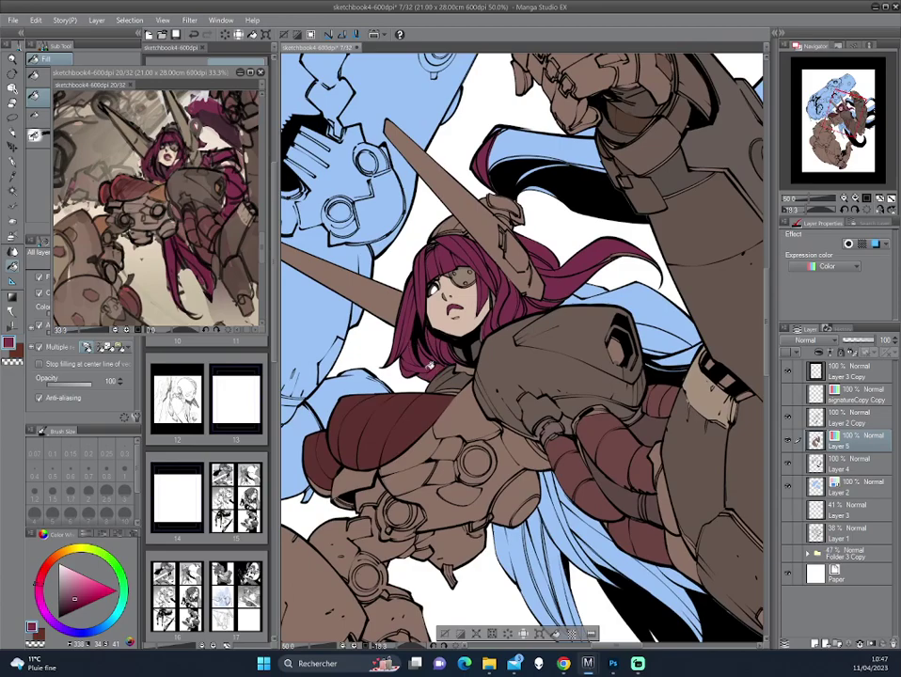
alt+click(429, 365)
drag(369, 294, 420, 370)
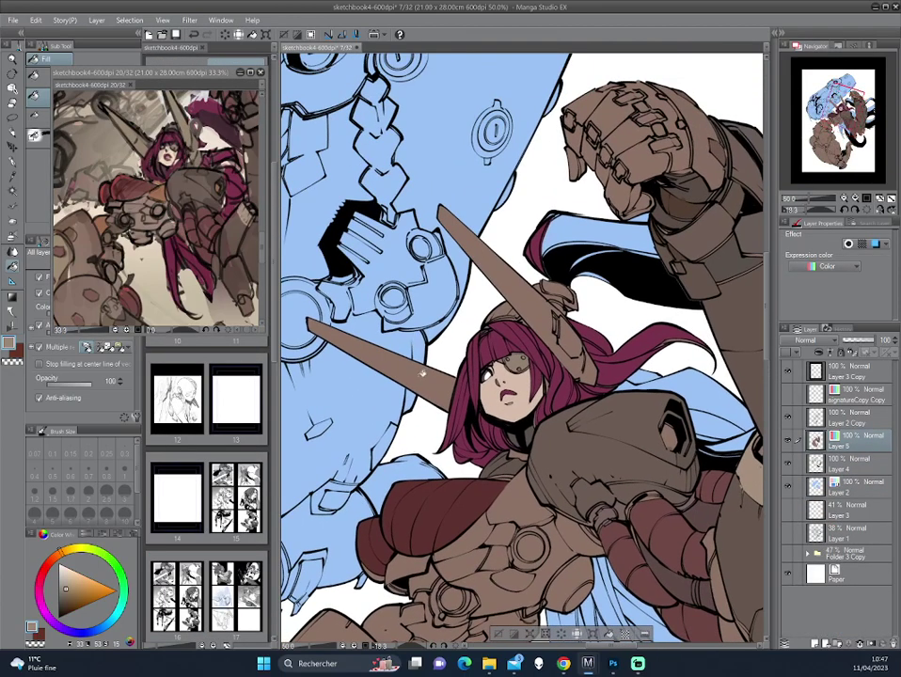
click(66, 597)
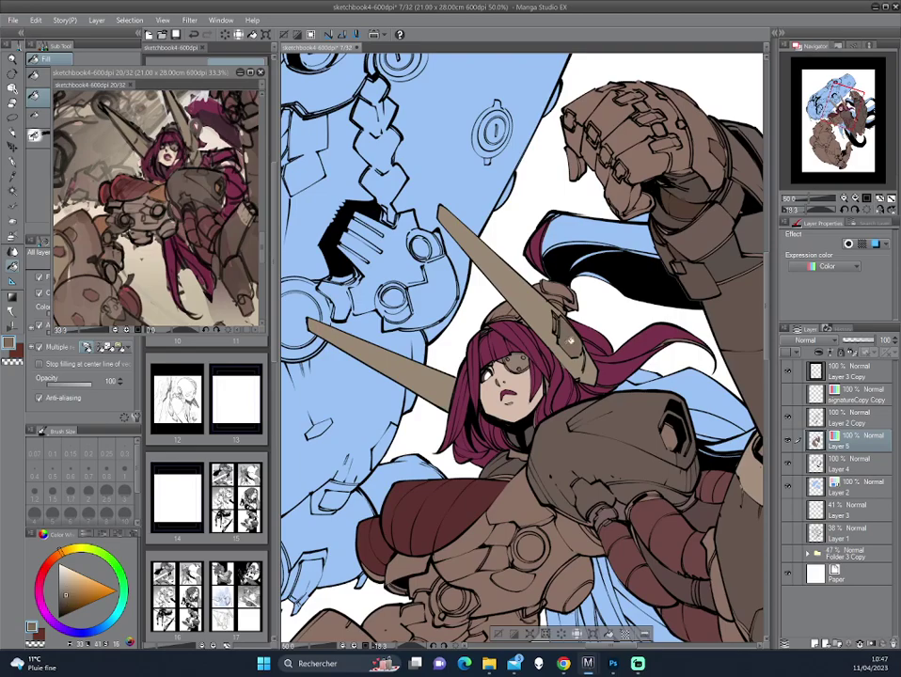
alt+click(517, 315)
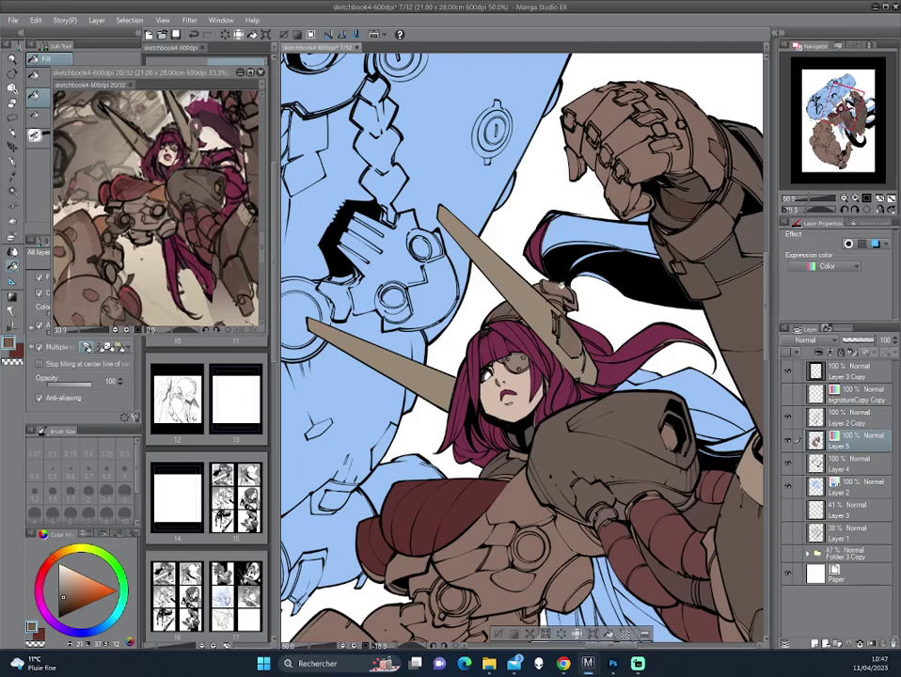
alt+click(672, 490)
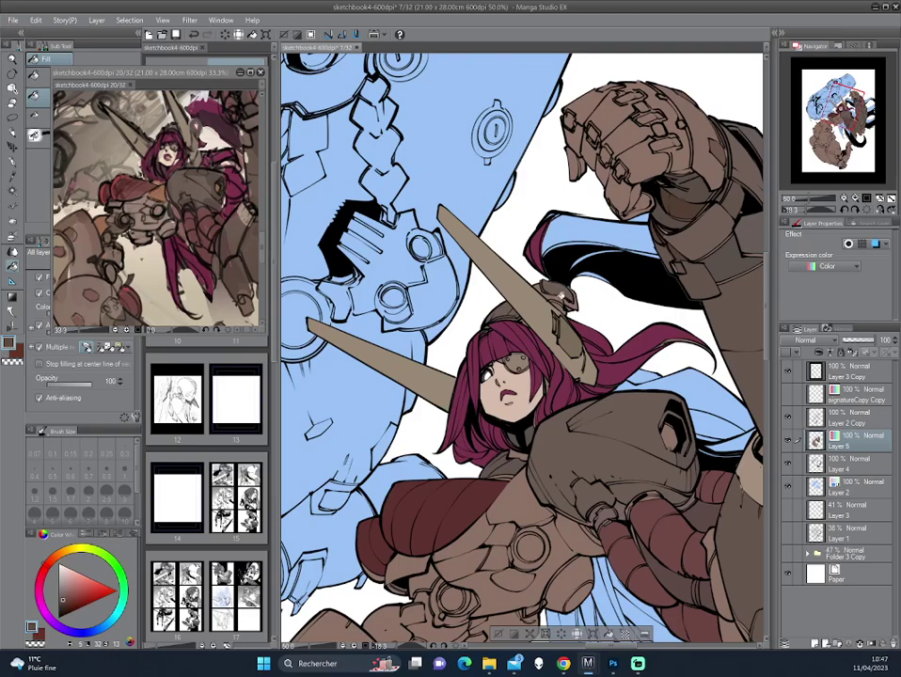
scroll(570, 407, down, 3)
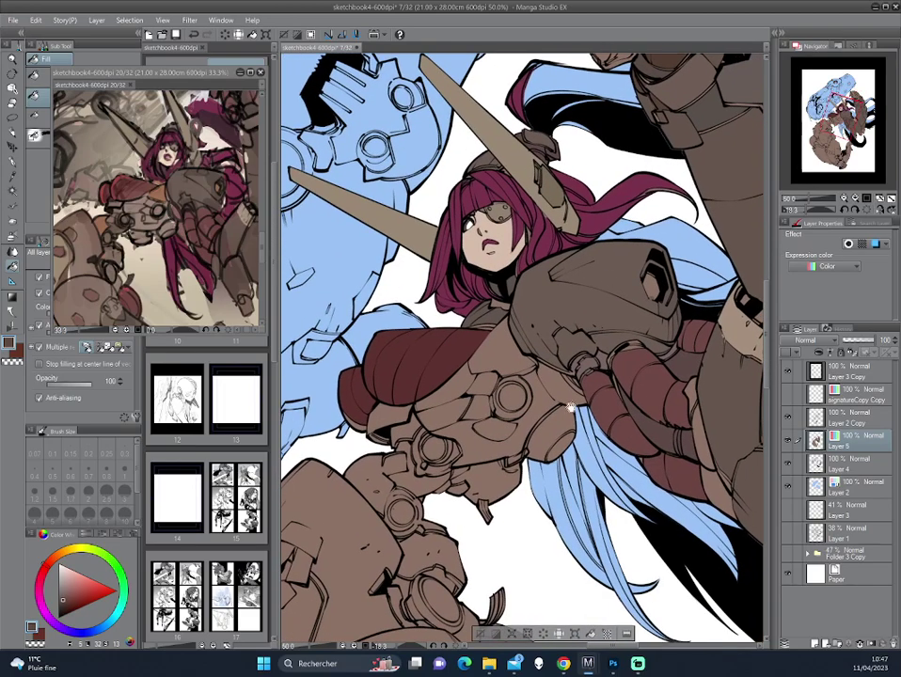
drag(570, 407, 599, 325)
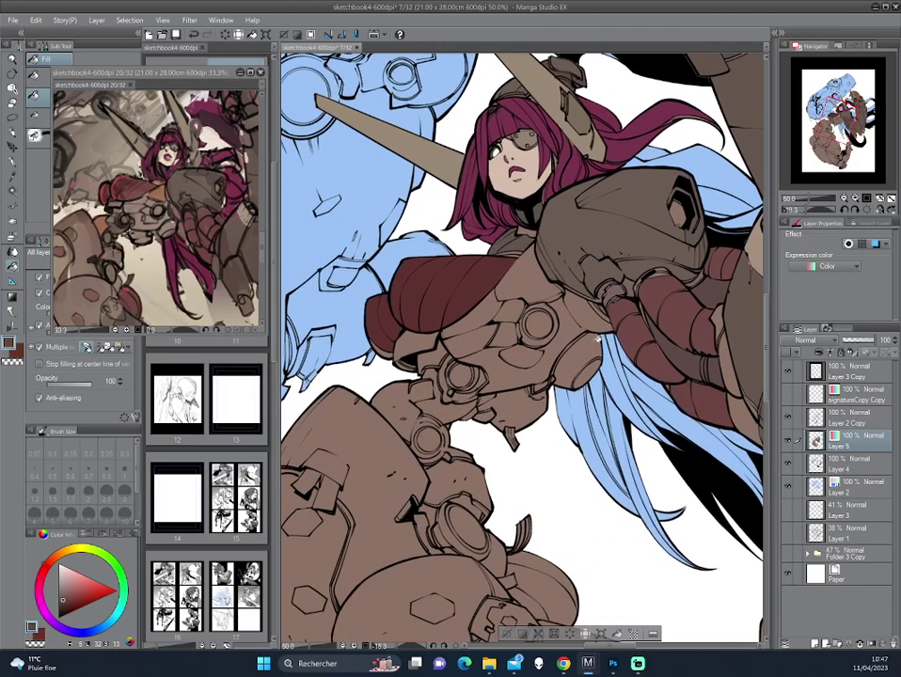
alt+click(433, 358)
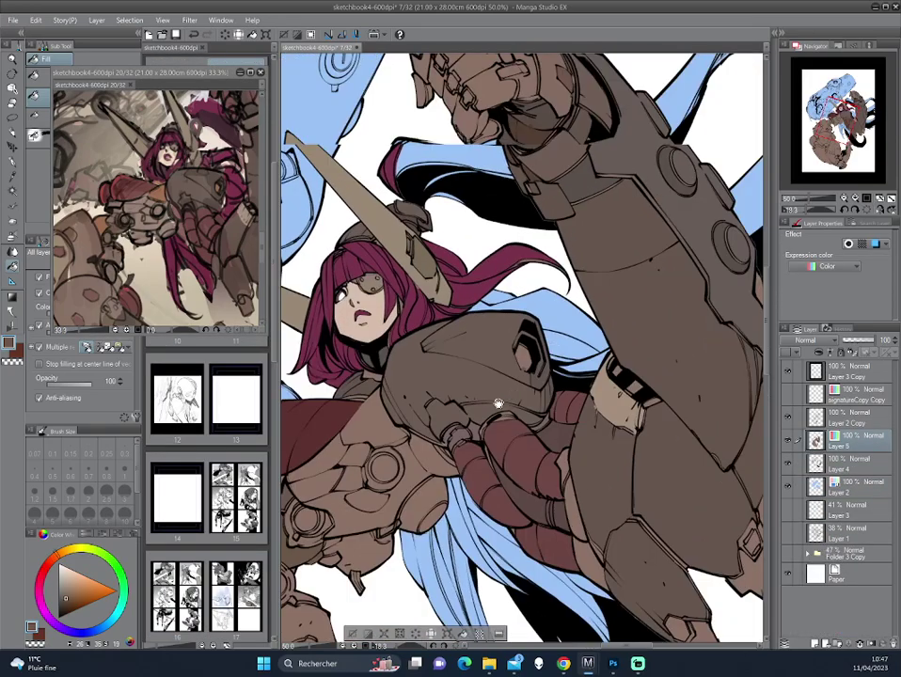
mouse_move(465, 407)
mouse_down()
mouse_move(578, 270)
mouse_move(437, 173)
mouse_up()
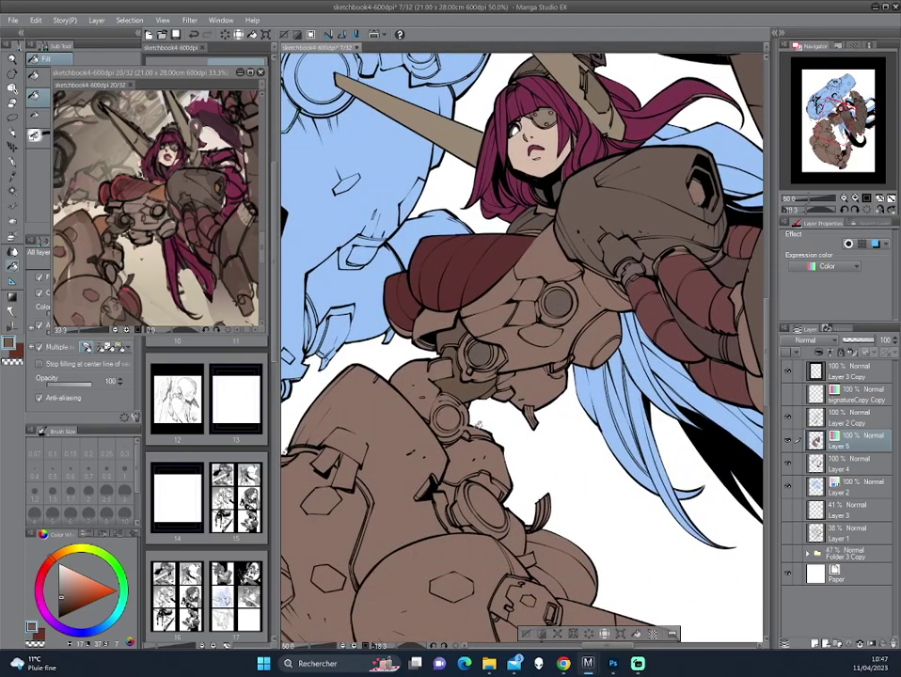
mouse_move(459, 411)
mouse_down()
mouse_move(640, 242)
mouse_move(534, 314)
mouse_up()
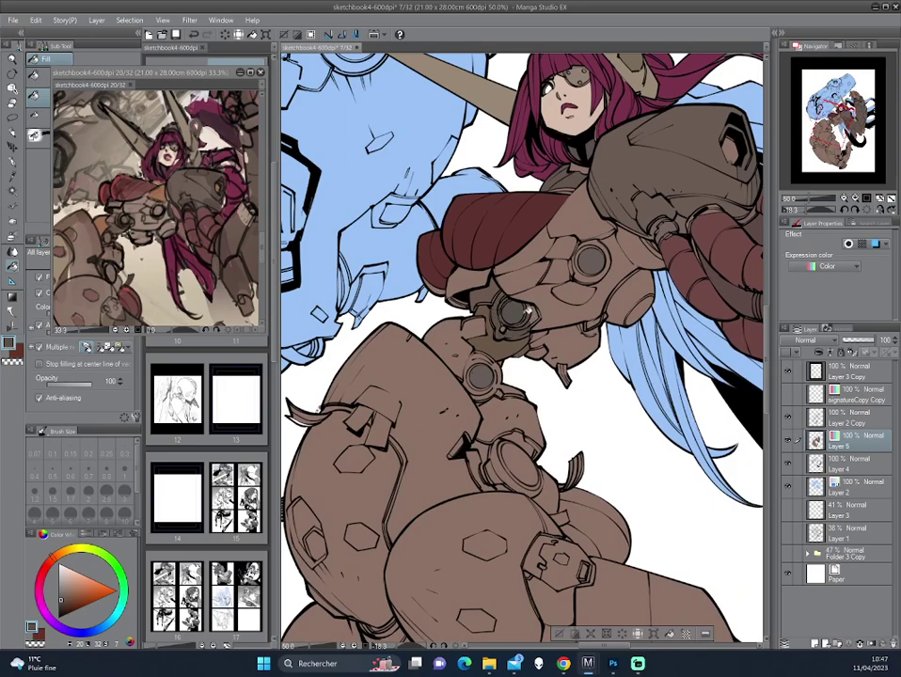
click(477, 356)
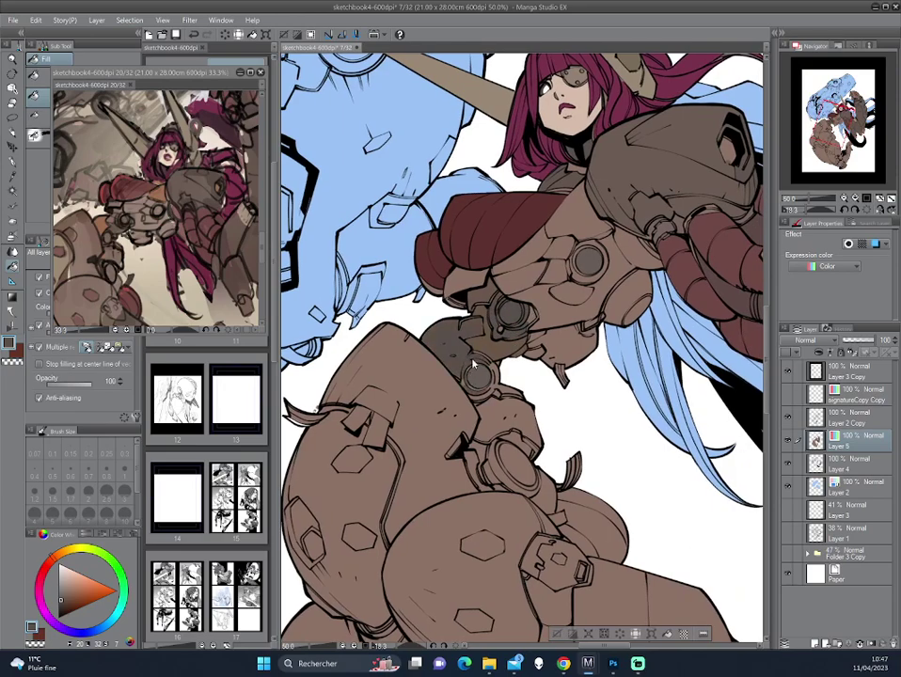
key(ctrl+z)
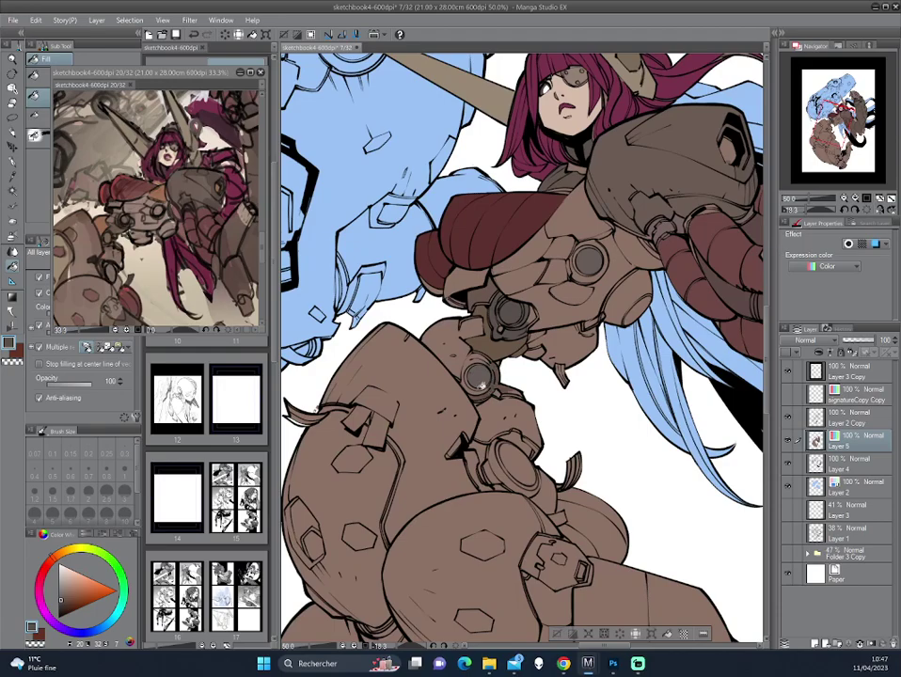
- Try an orange-brown fill on the dark red chest plate, then undo it
scroll(480, 384, down, 1)
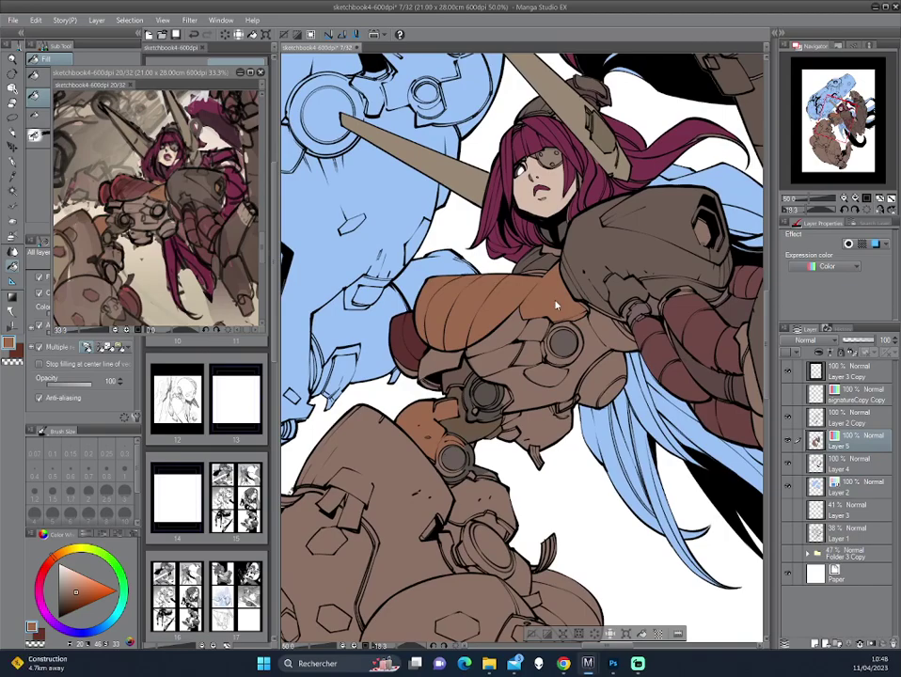
key(m)
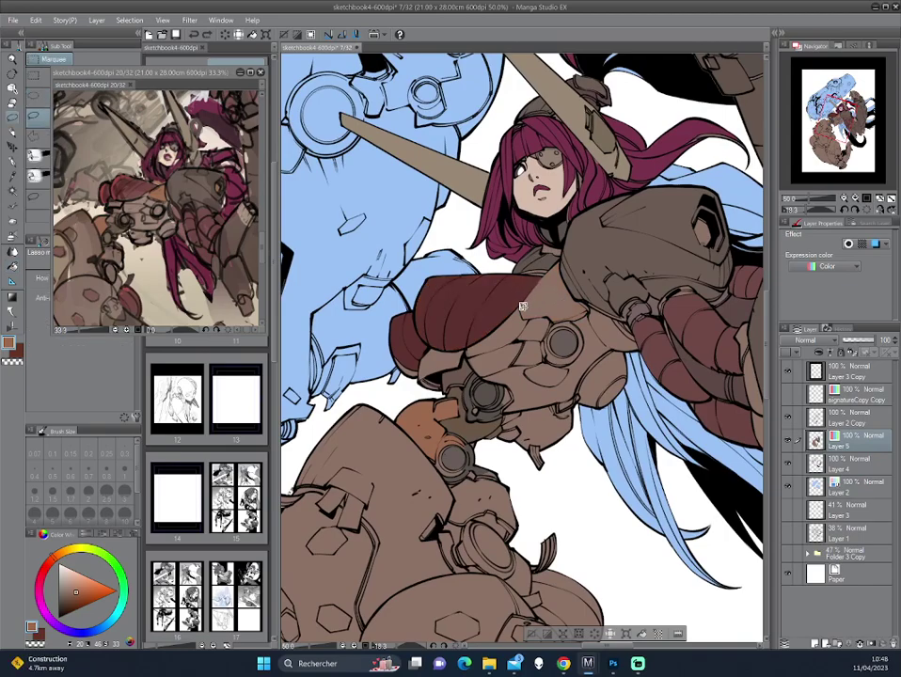
key(p)
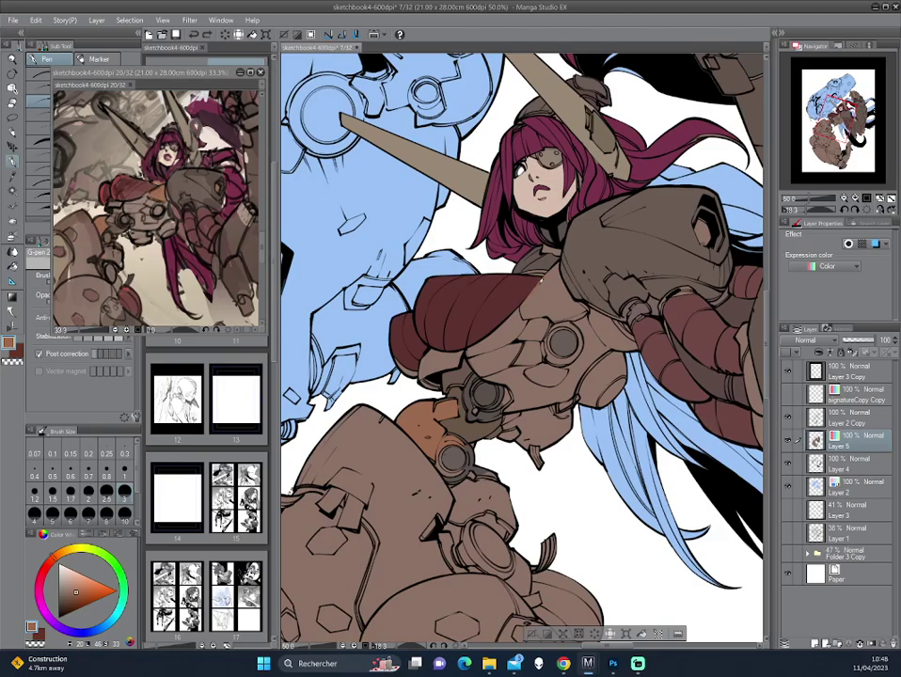
key(g)
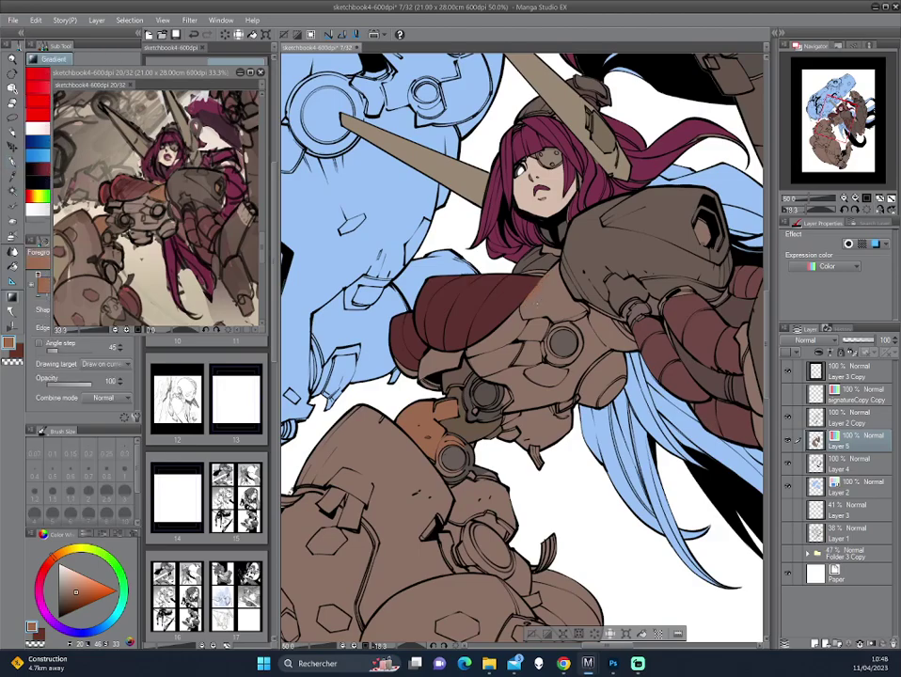
click(528, 298)
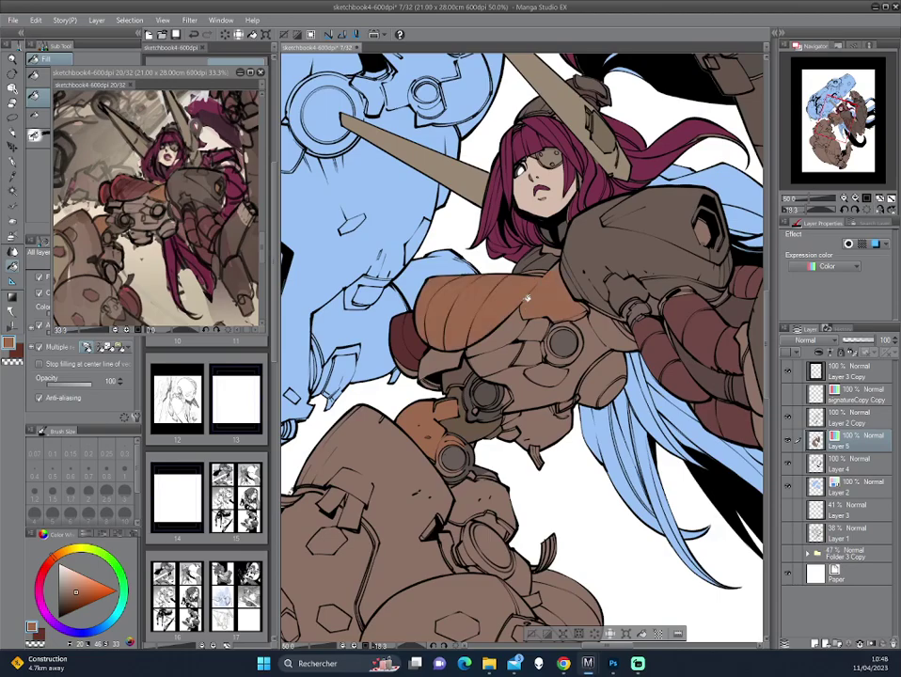
key(ctrl+z)
key(p)
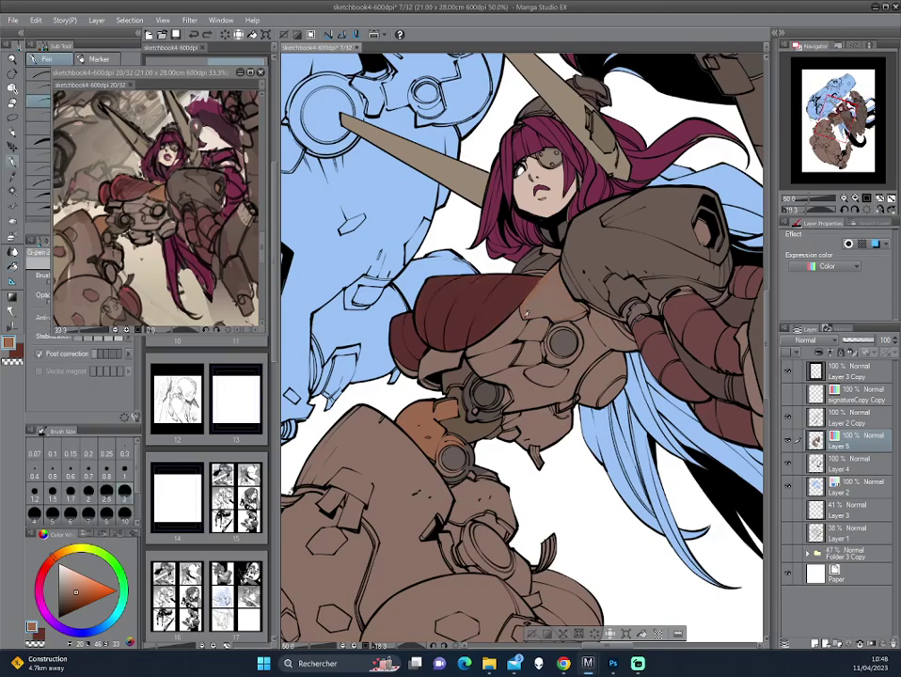
- Rotate the canvas clockwise and test an orange fill on the torso, then undo it
drag(642, 202, 521, 271)
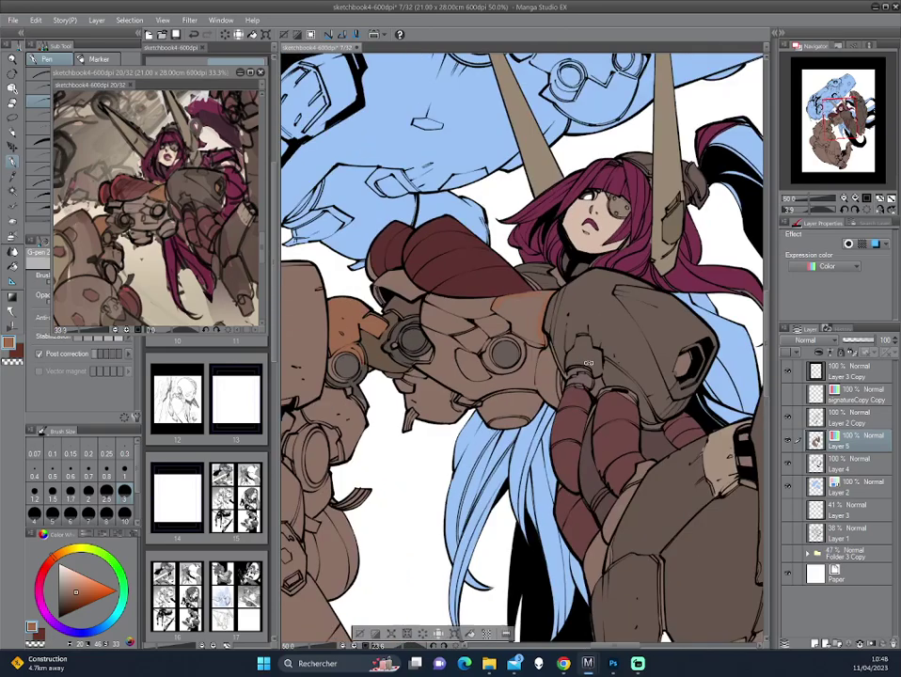
drag(408, 249, 408, 204)
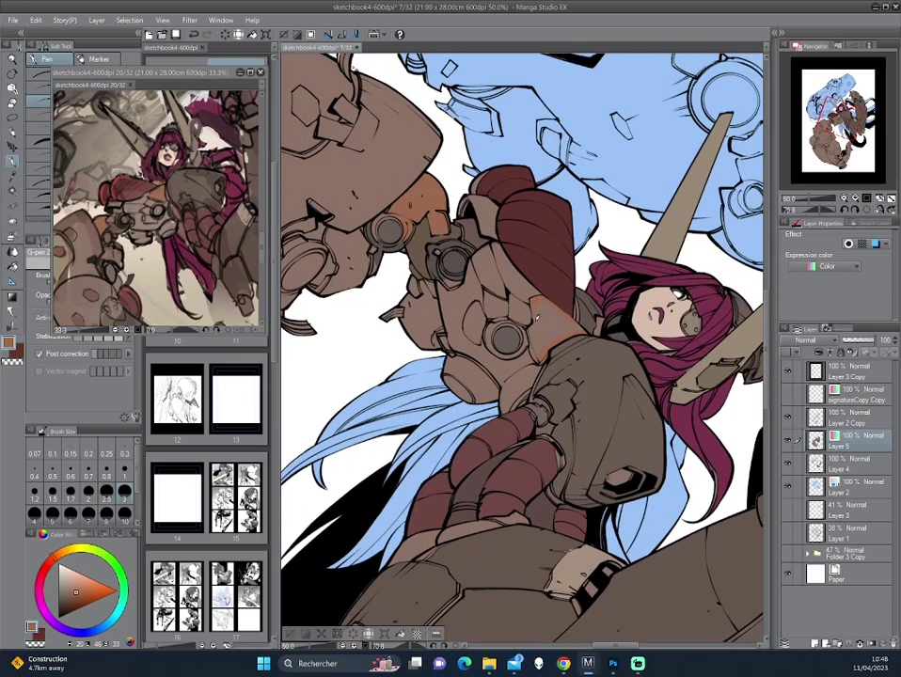
drag(604, 280, 576, 356)
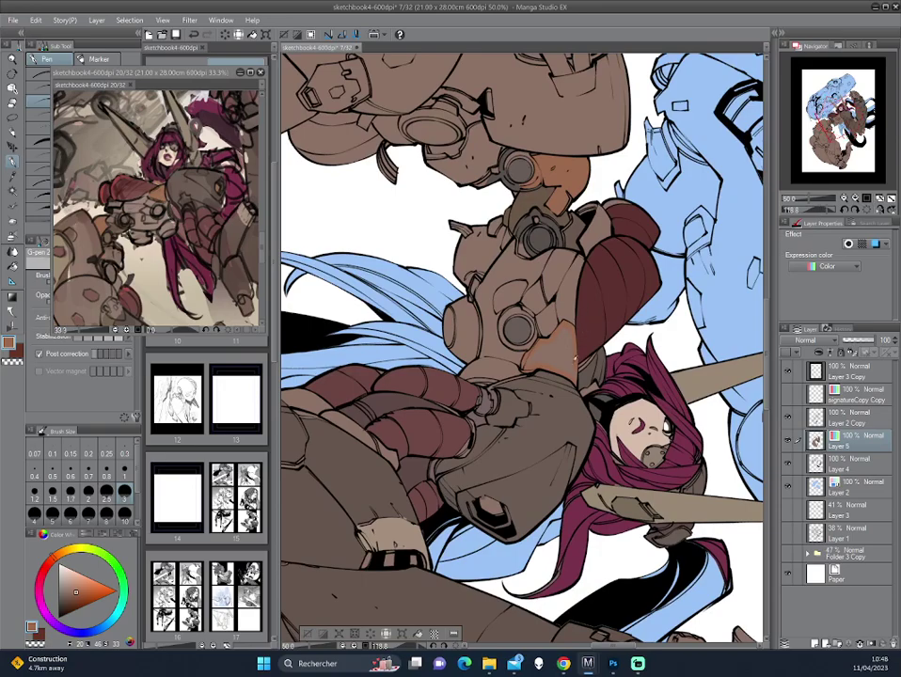
key(g)
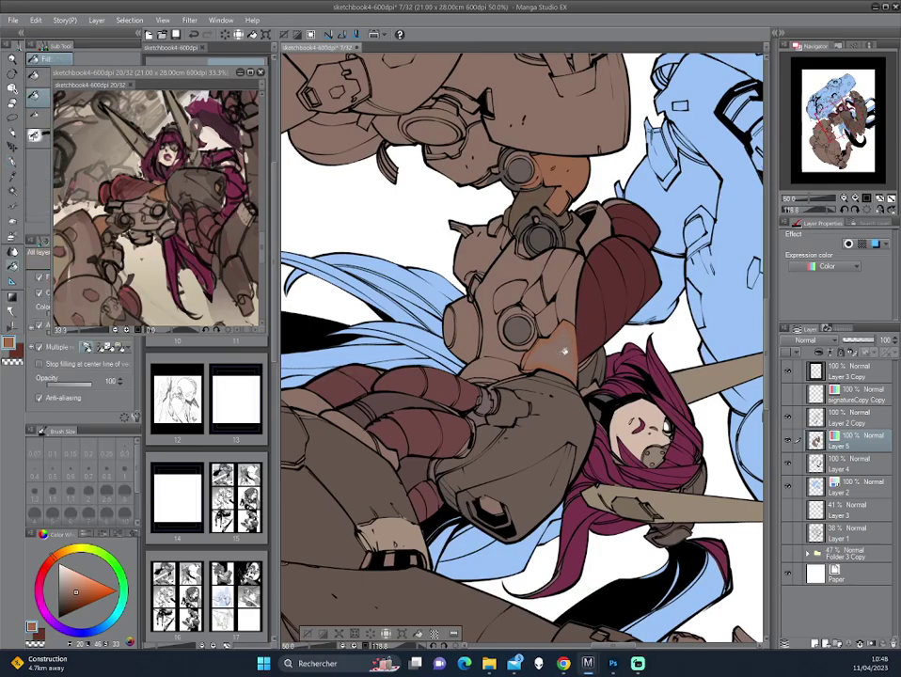
click(565, 376)
key(ctrl+z)
key(p)
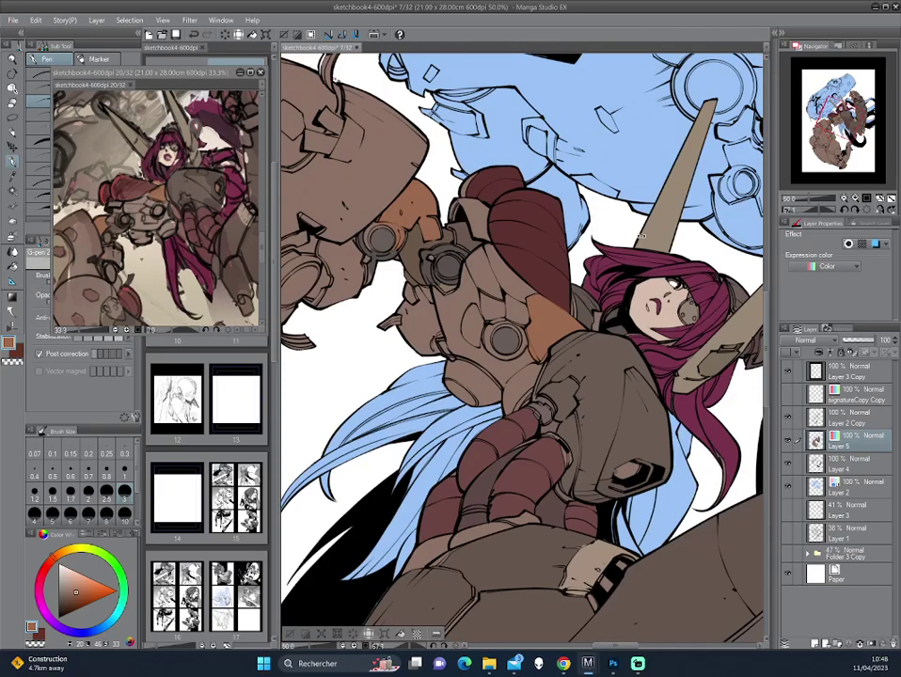
- Eyedrop a dark grey from the artwork and fill the round chest knob with it
mouse_move(568, 323)
mouse_down()
mouse_move(536, 365)
mouse_move(405, 267)
mouse_move(597, 294)
mouse_up()
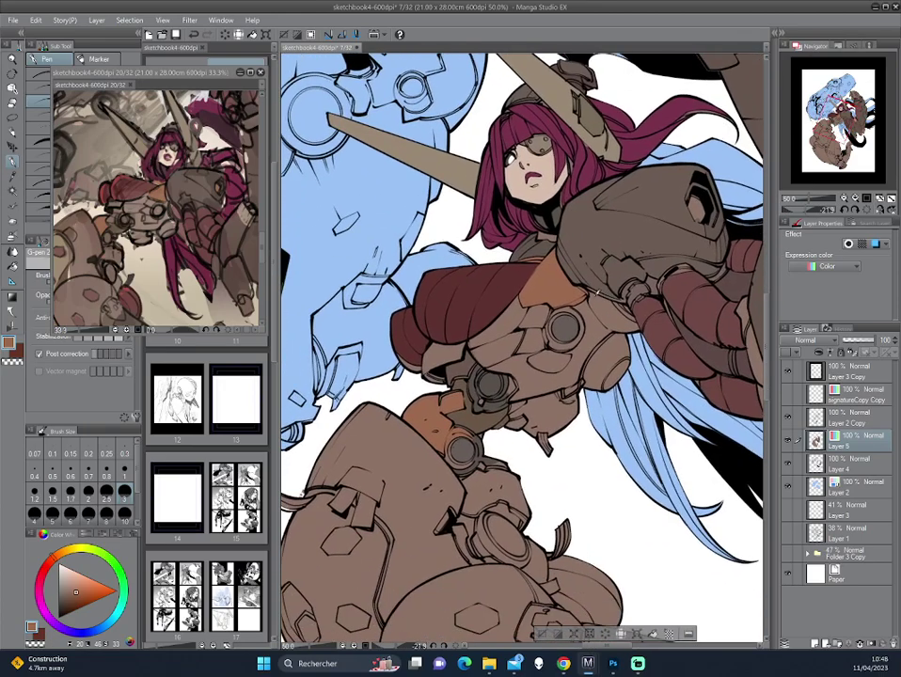
alt+click(566, 324)
key(g)
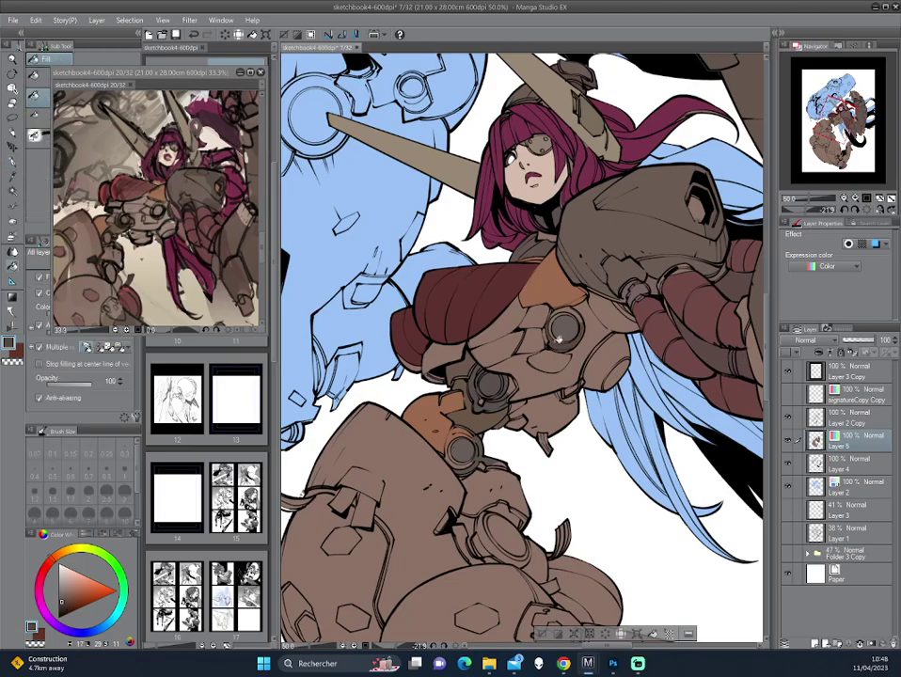
click(559, 337)
- Rotate the canvas back toward upright and sample another colour from the artwork
mouse_move(573, 307)
mouse_down()
mouse_move(587, 362)
mouse_move(543, 350)
mouse_up()
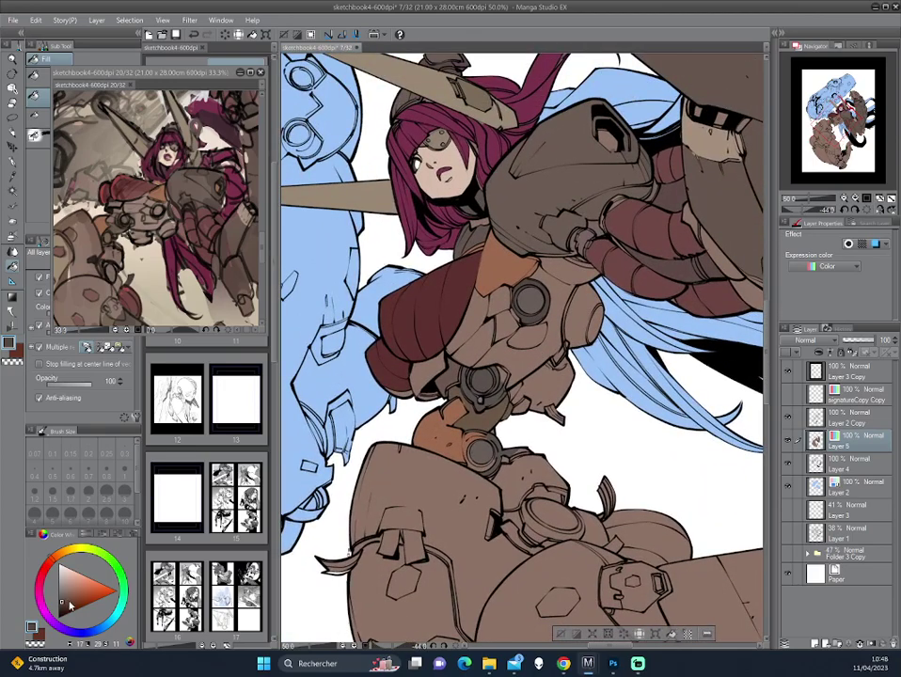
key(p)
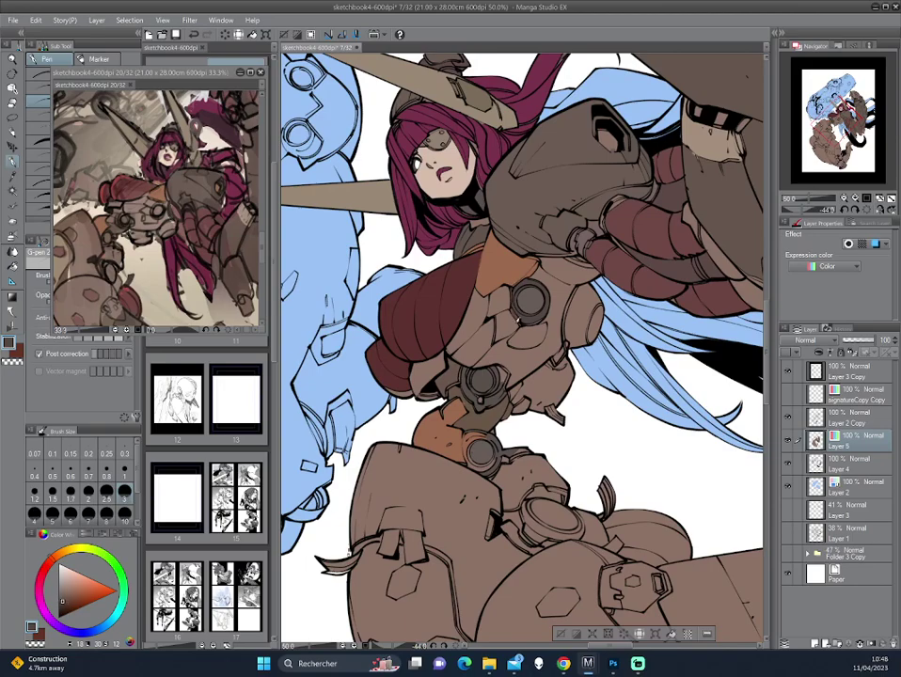
mouse_move(516, 320)
mouse_down()
mouse_move(374, 230)
mouse_move(603, 312)
mouse_move(573, 298)
mouse_move(504, 322)
mouse_up()
drag(434, 168, 405, 207)
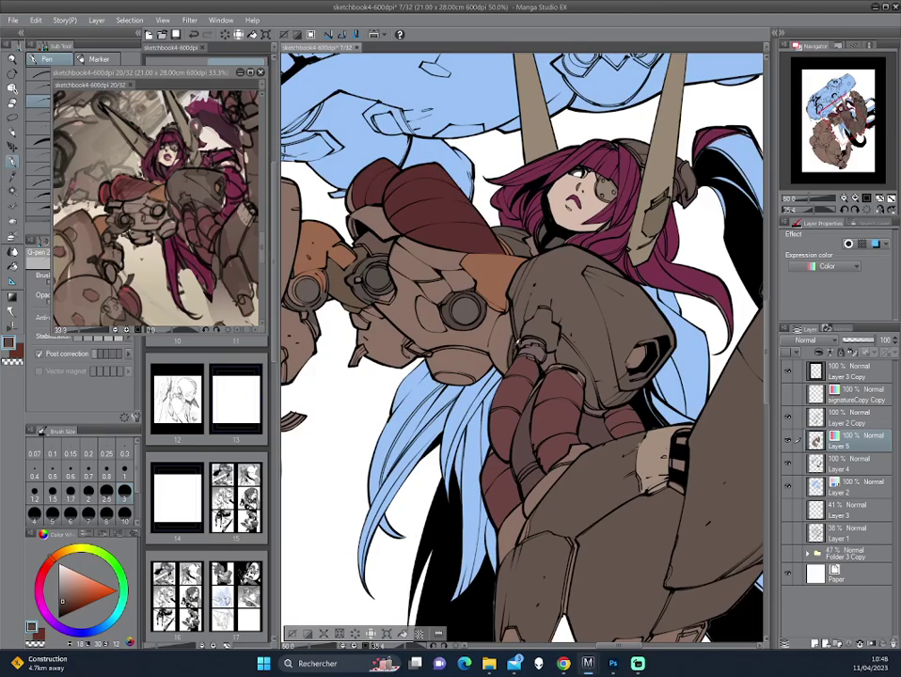
alt+click(382, 254)
drag(380, 271, 394, 271)
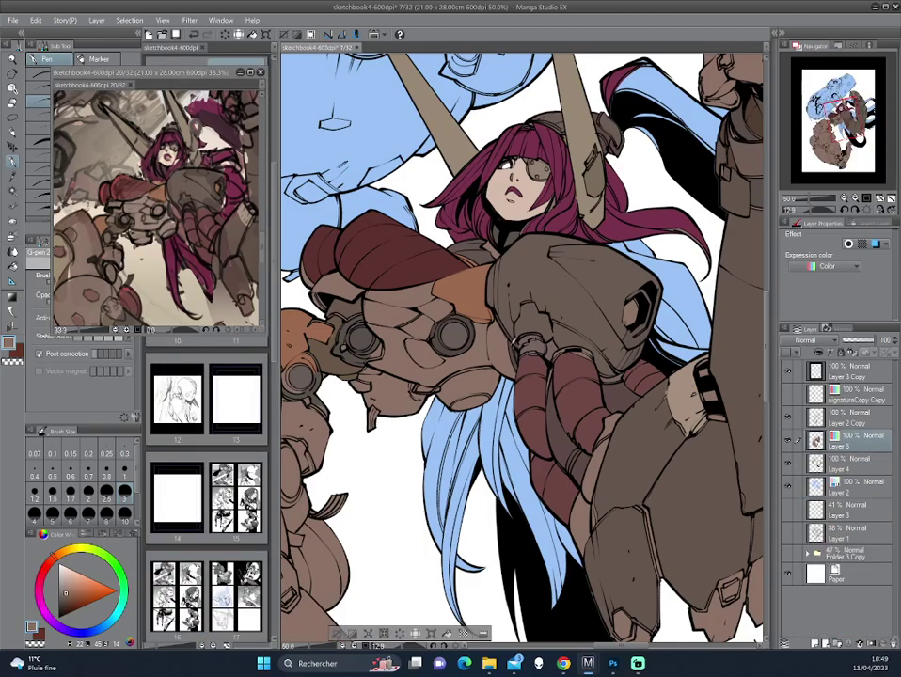
key(g)
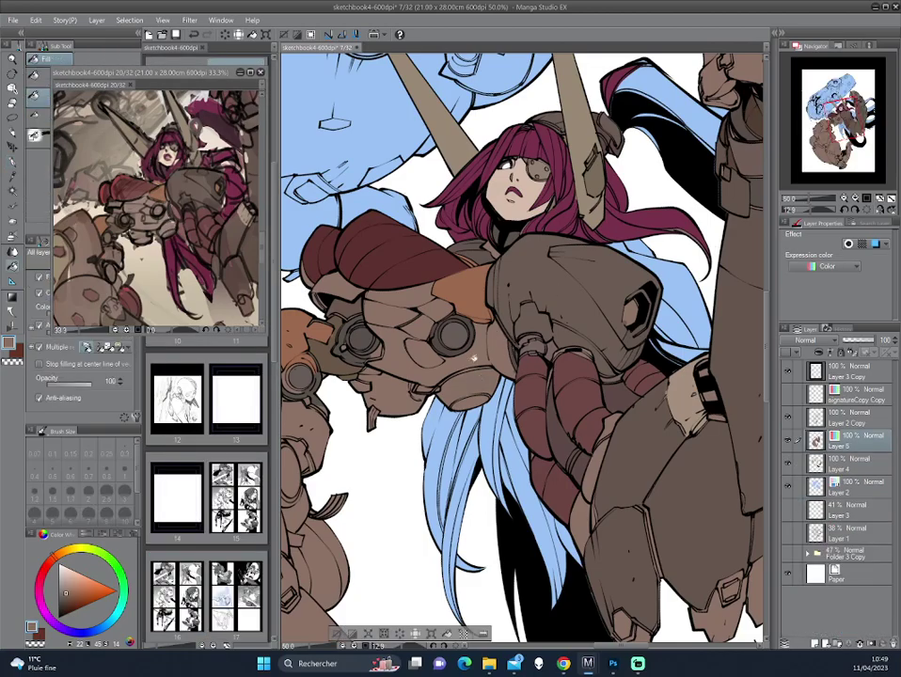
drag(394, 395, 501, 348)
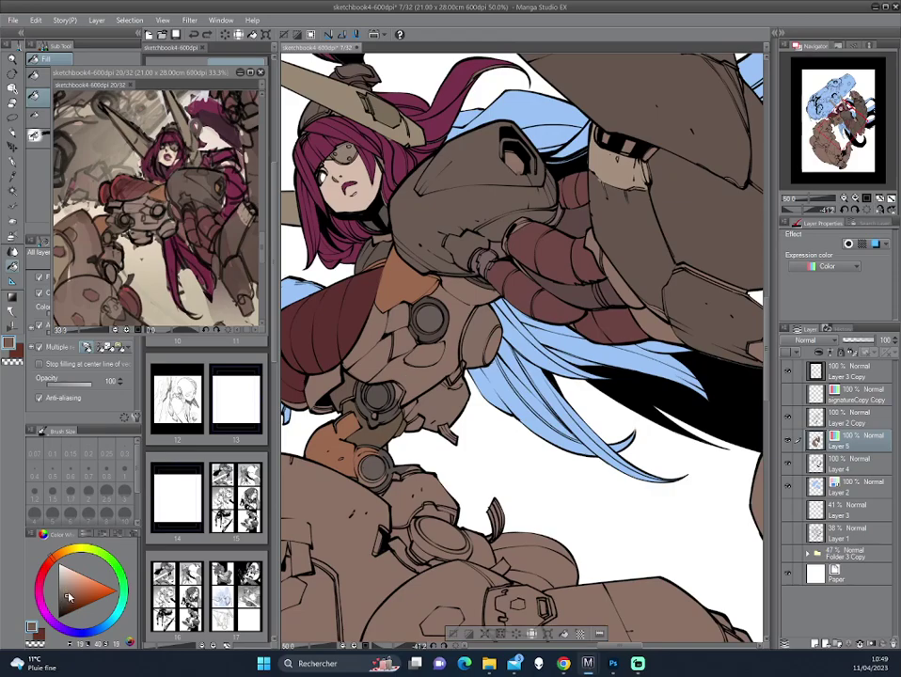
- Reframe the illustration and sample a dark grey from the reference sketch document
scroll(579, 317, down, 2)
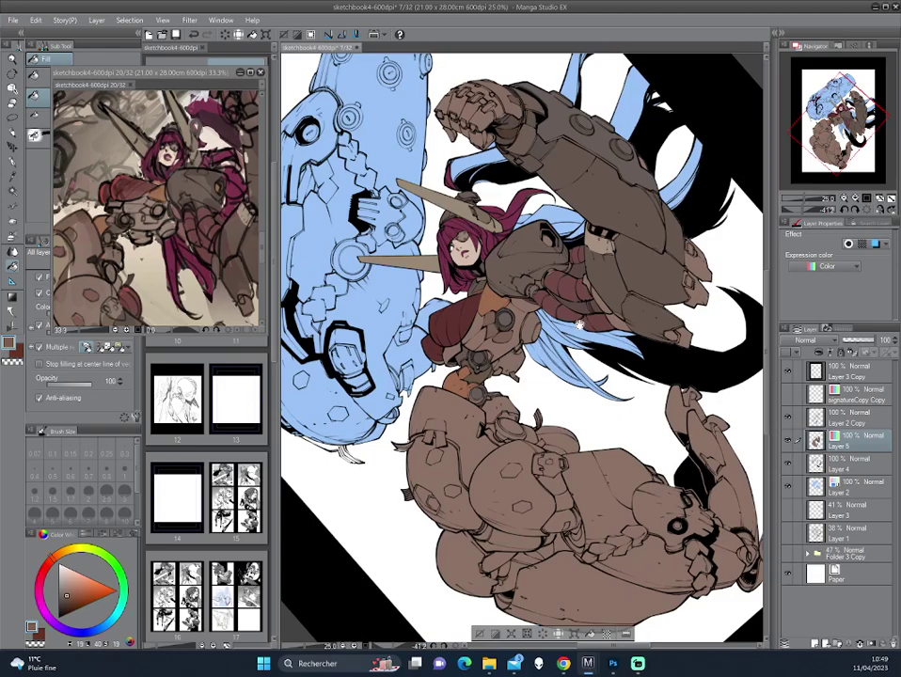
drag(579, 325, 601, 304)
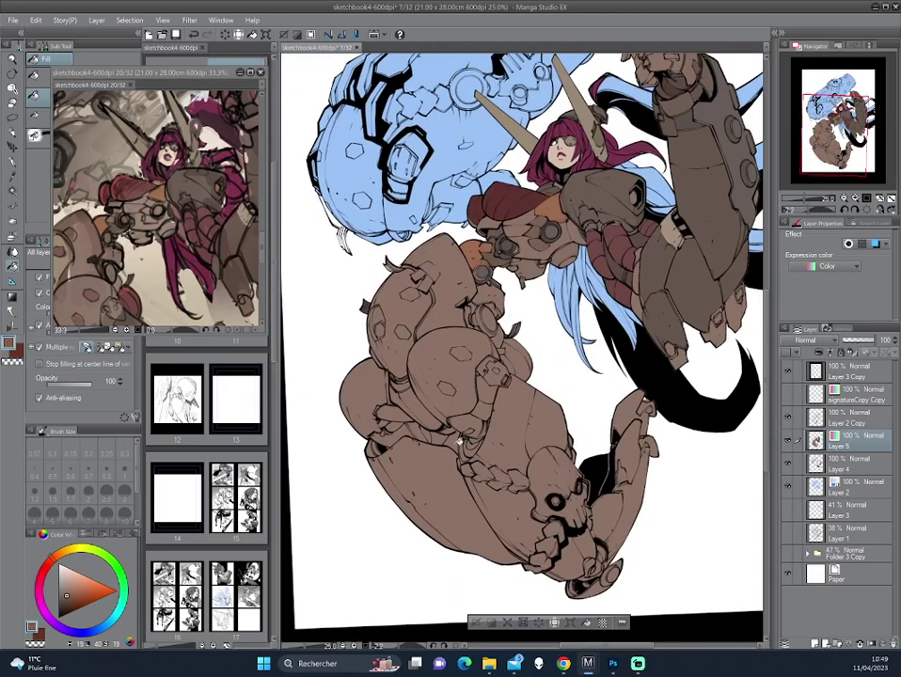
scroll(555, 393, down, 1)
scroll(555, 393, down, 1)
scroll(556, 394, down, 1)
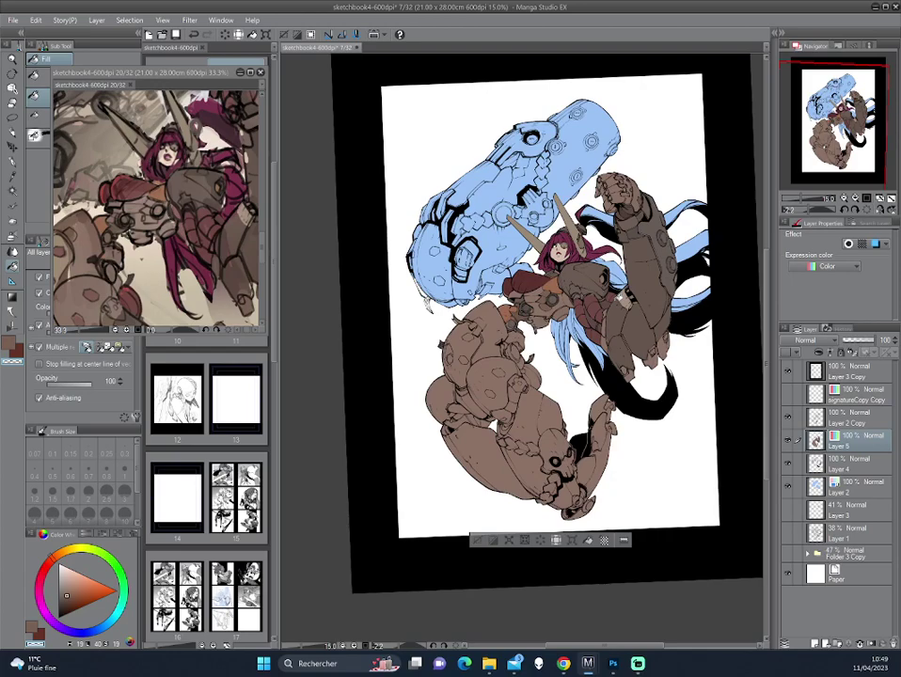
click(164, 160)
scroll(165, 160, up, 3)
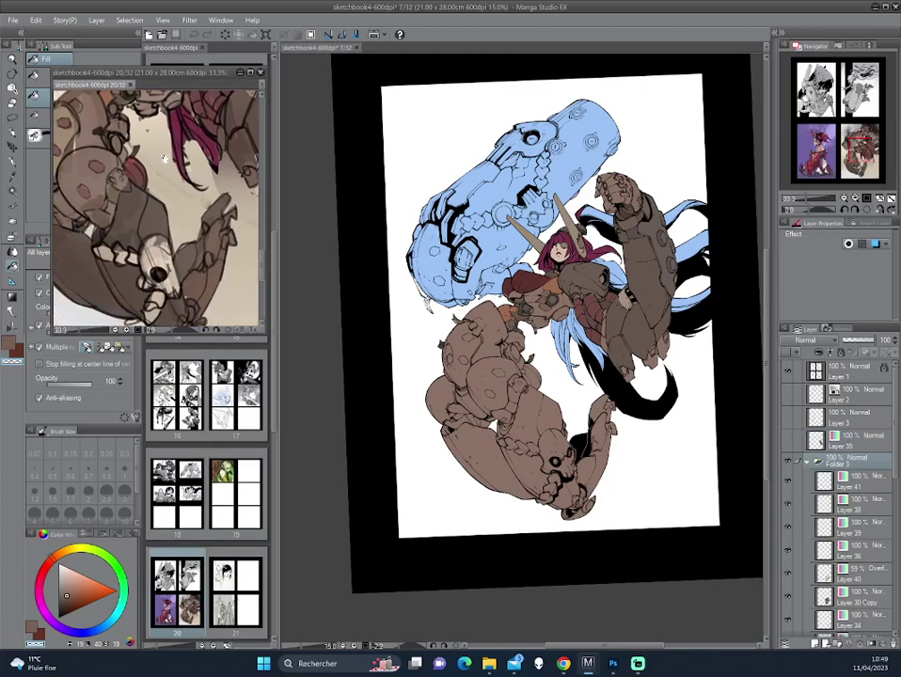
alt+click(131, 205)
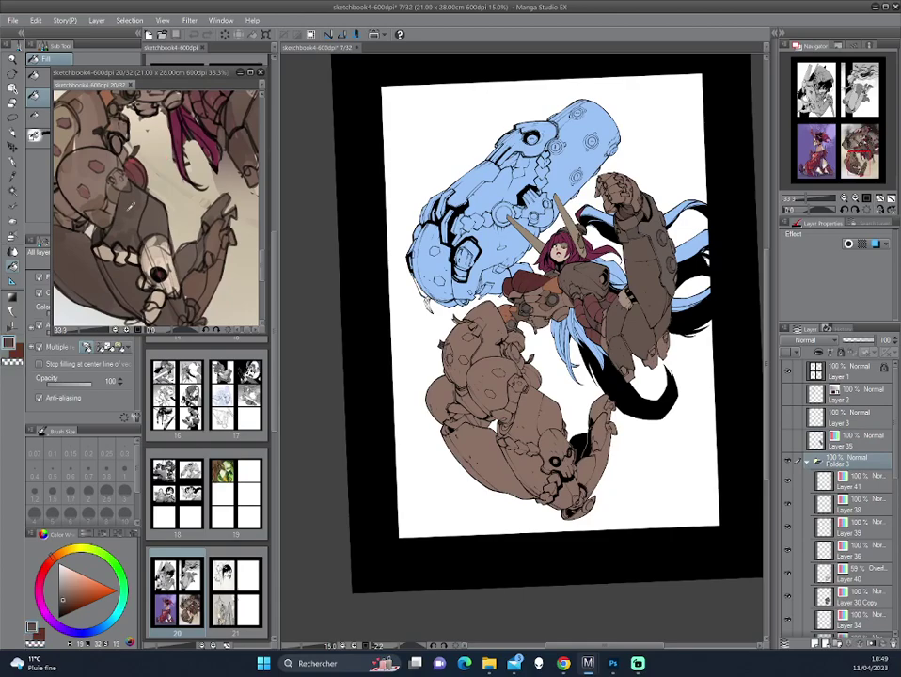
click(591, 466)
- Shade the lower leg and the area left of the skull darker brown
scroll(590, 466, up, 3)
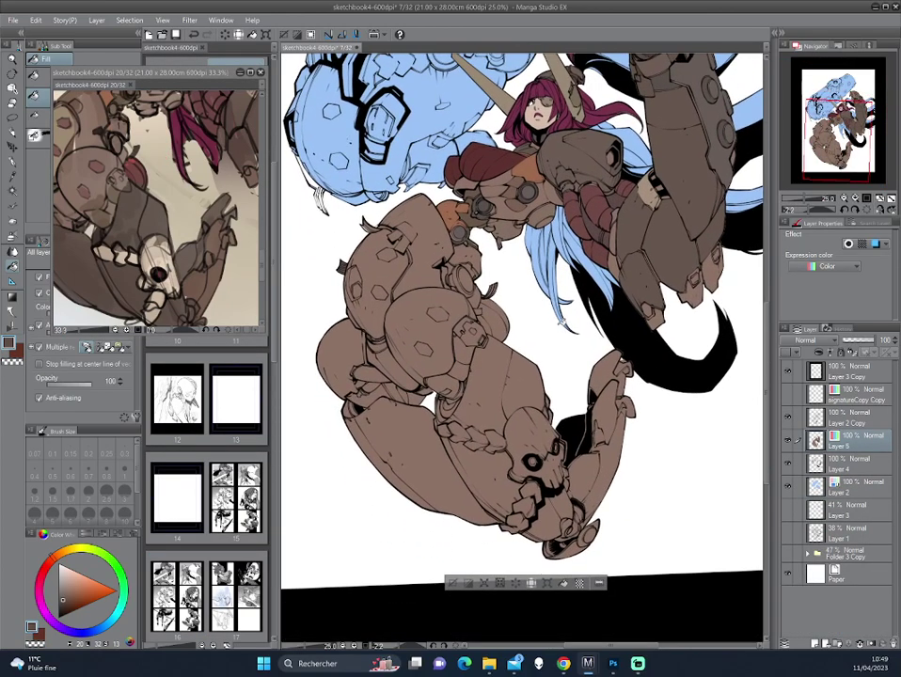
click(508, 384)
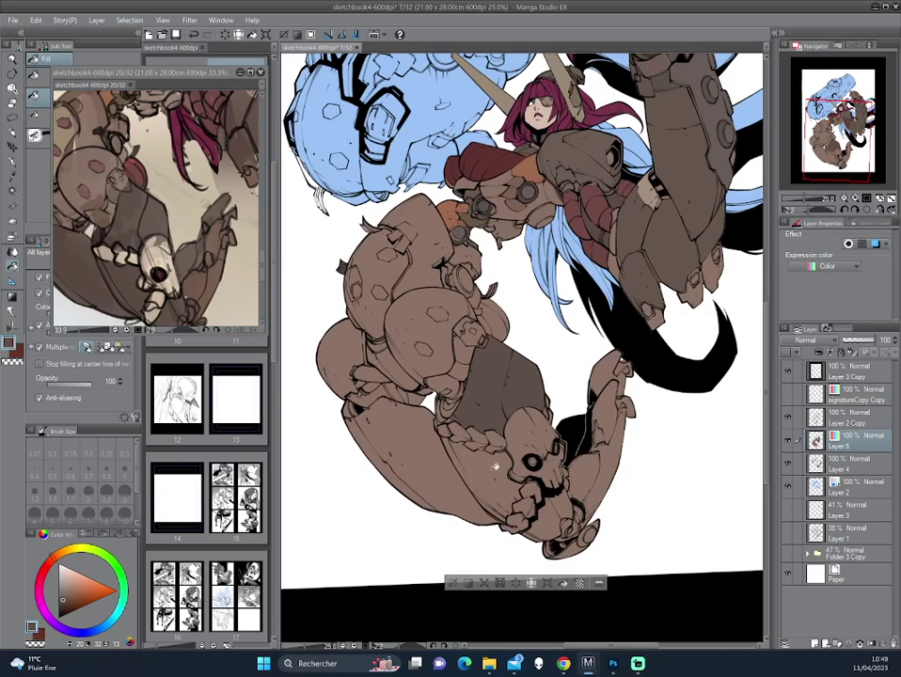
click(490, 468)
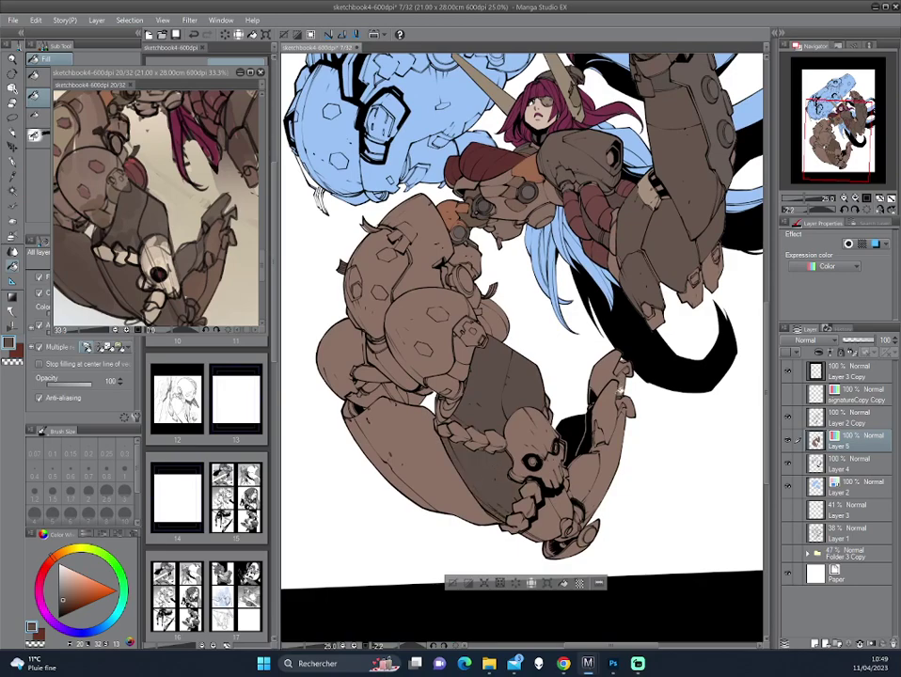
scroll(607, 392, down, 3)
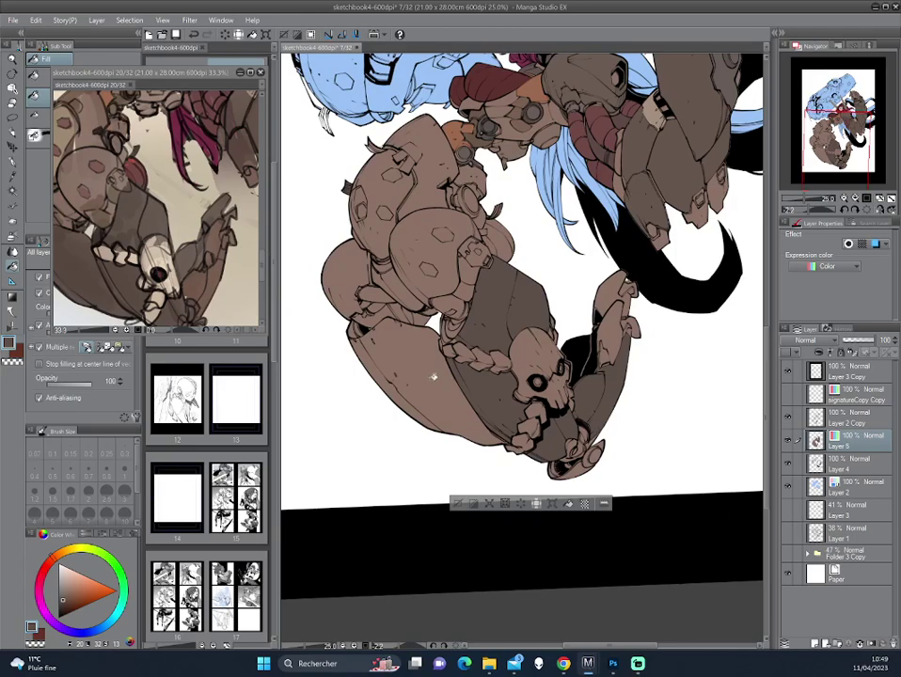
mouse_move(403, 396)
mouse_down()
mouse_move(541, 350)
mouse_move(547, 290)
mouse_up()
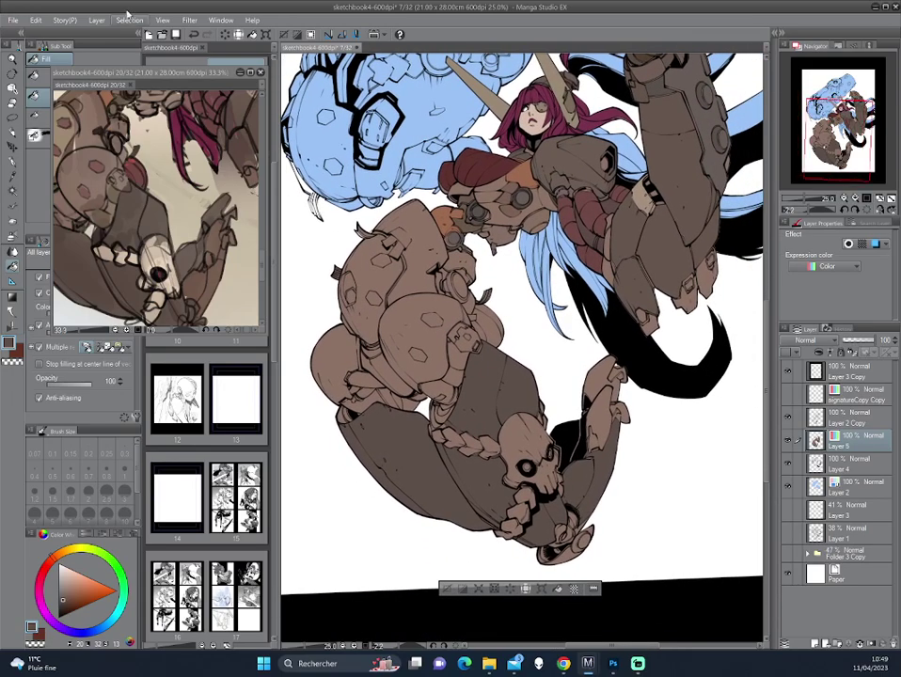
- Use Select Color Gamut on the brown leg, brown raised arm and red chest armour, and confirm
click(130, 19)
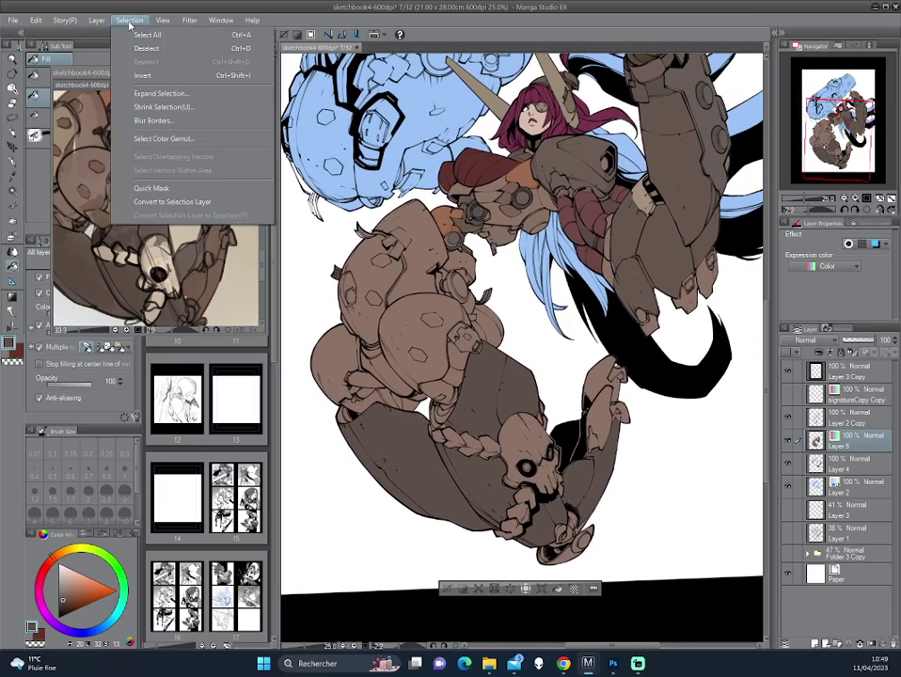
click(163, 138)
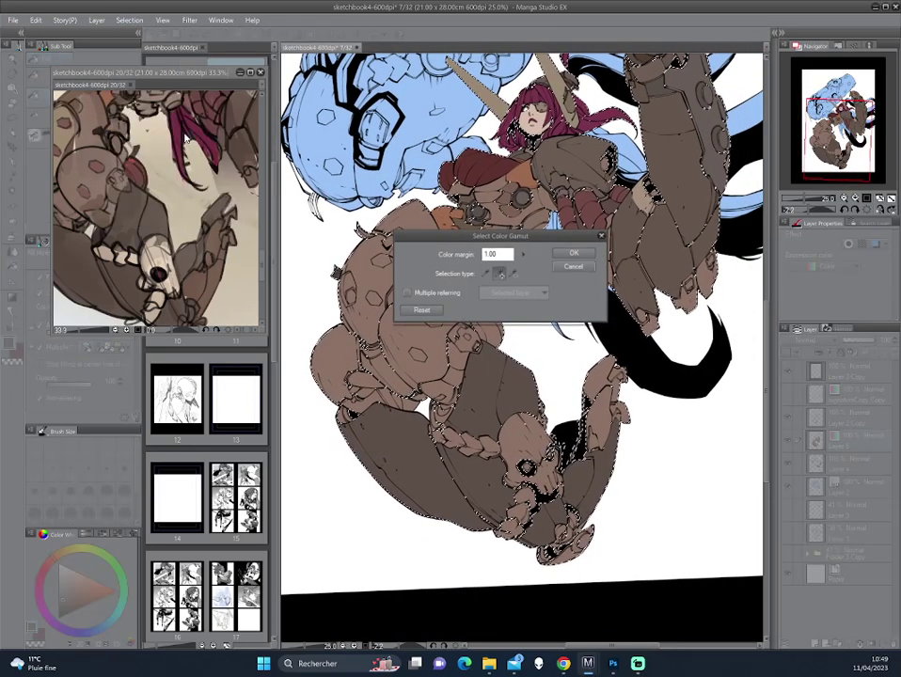
click(484, 384)
drag(485, 384, 642, 330)
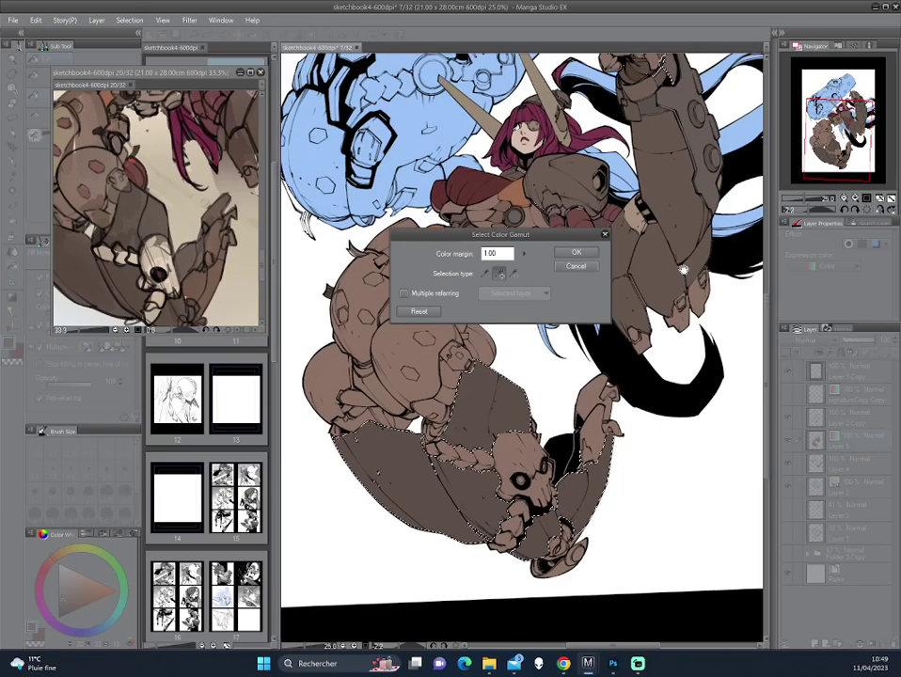
click(640, 326)
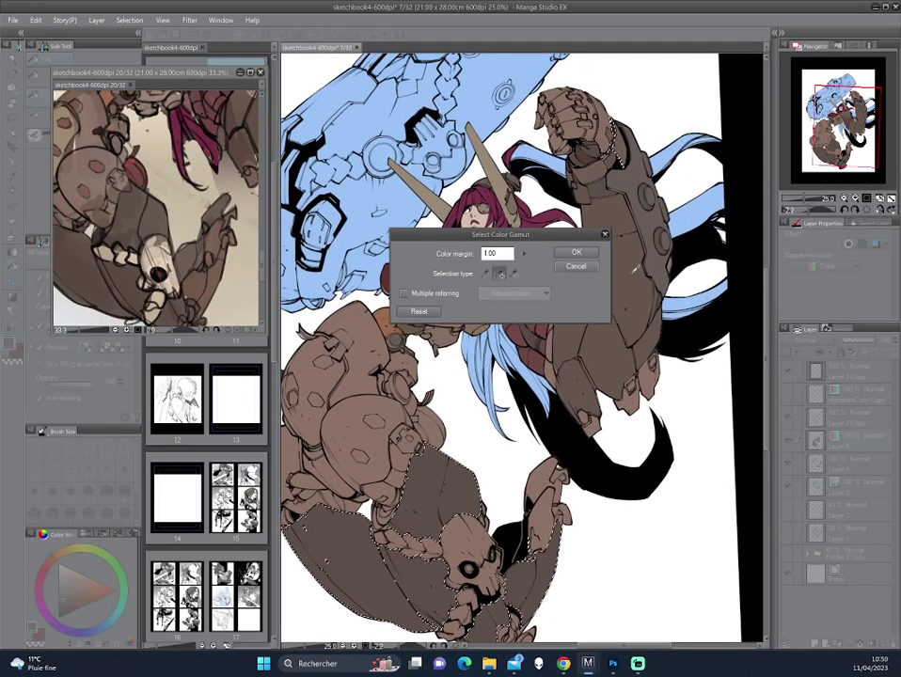
drag(548, 234, 526, 89)
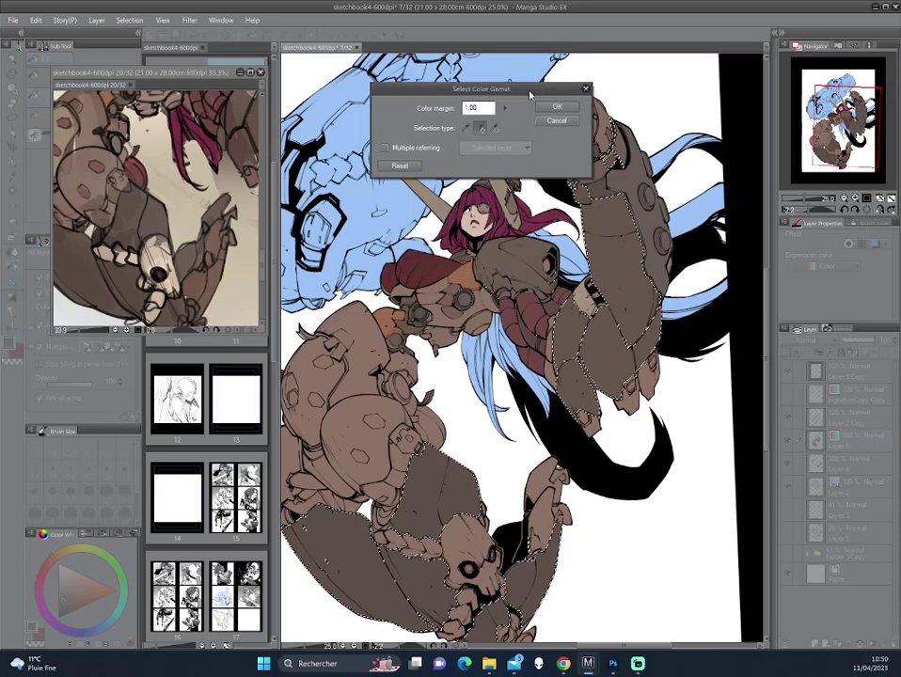
click(537, 304)
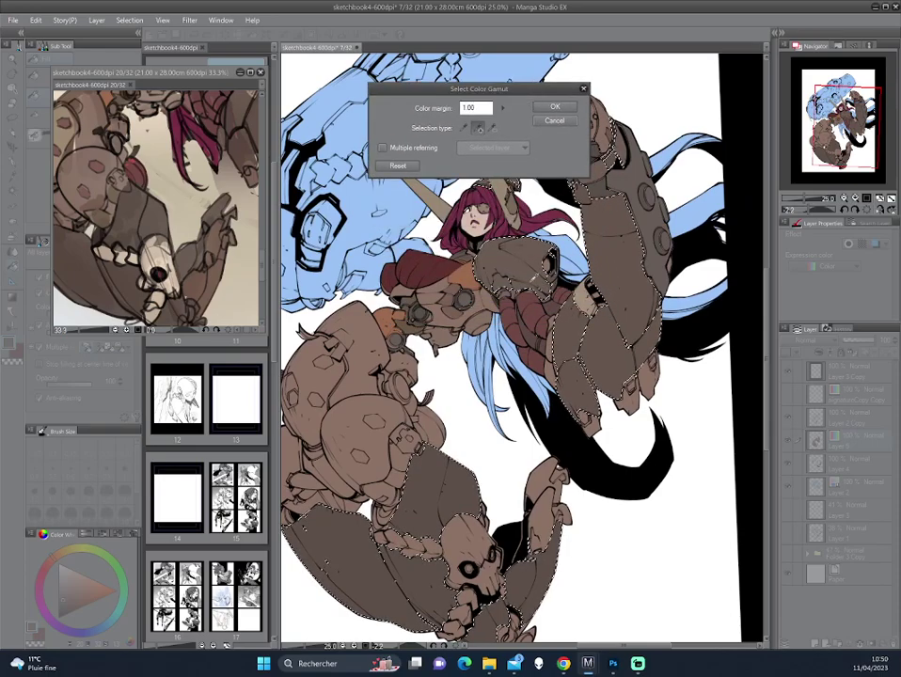
click(555, 107)
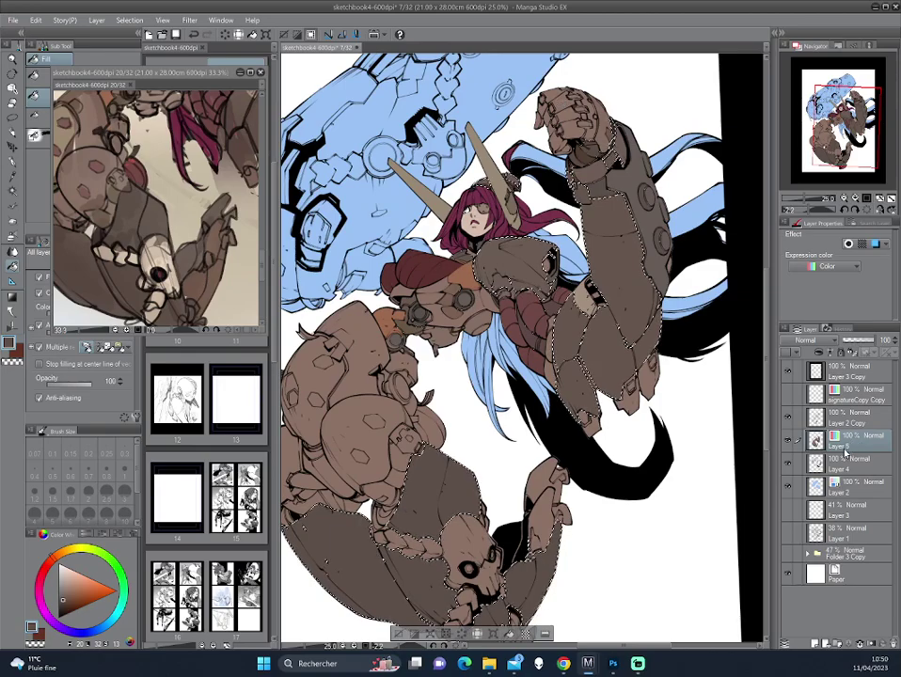
- Paste the selected armour colours onto a new layer, deselect, and add an empty layer above
key(ctrl+c)
key(ctrl+v)
click(788, 463)
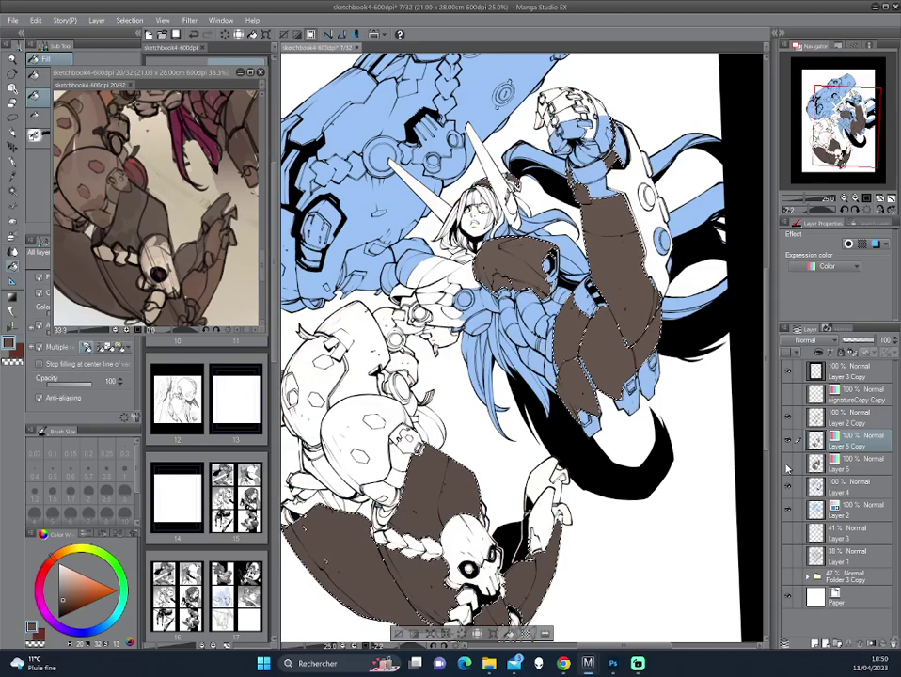
key(ctrl+d)
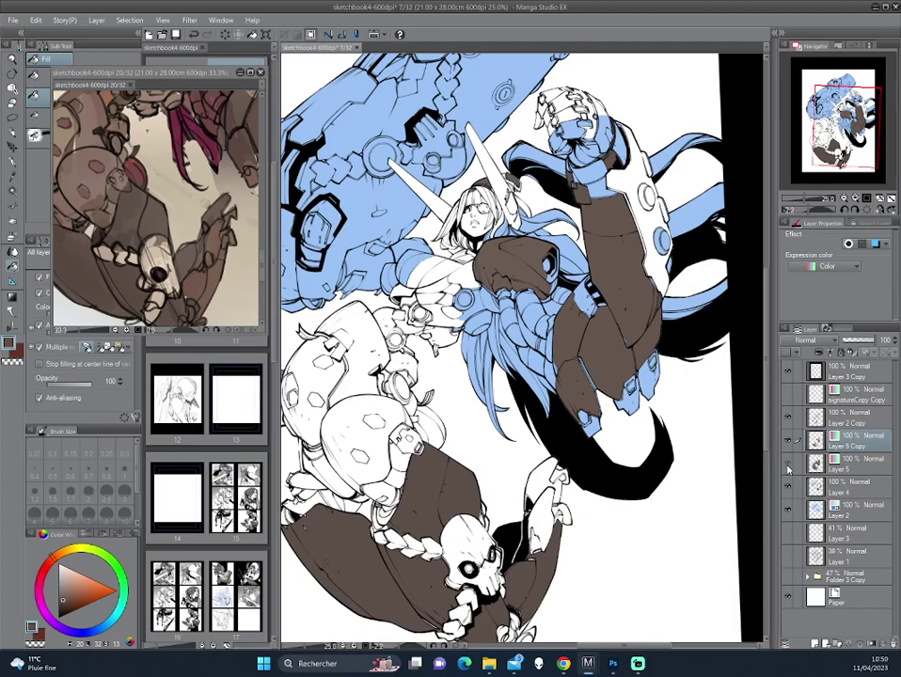
click(788, 465)
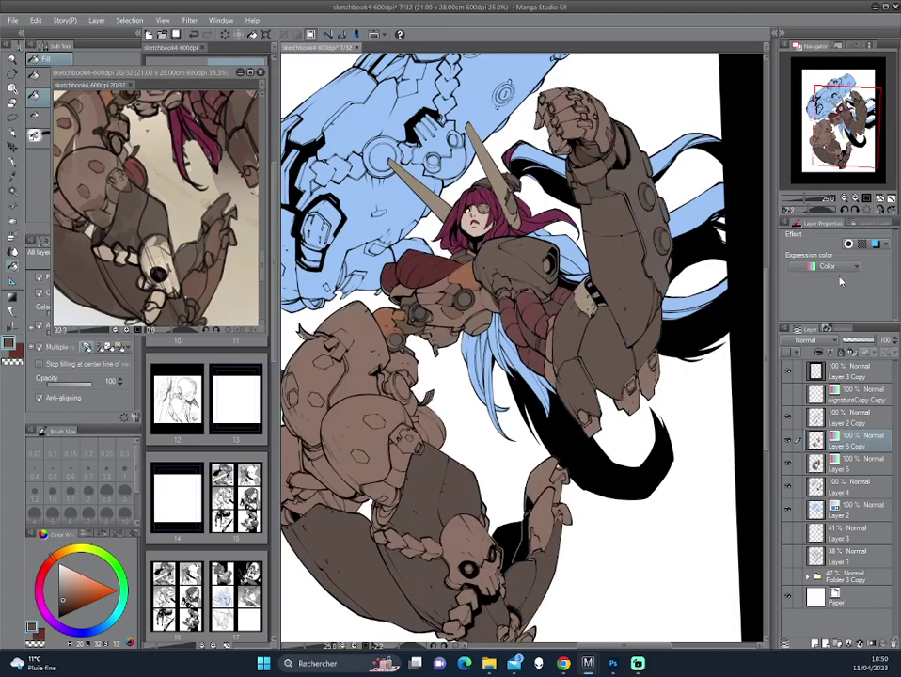
click(813, 645)
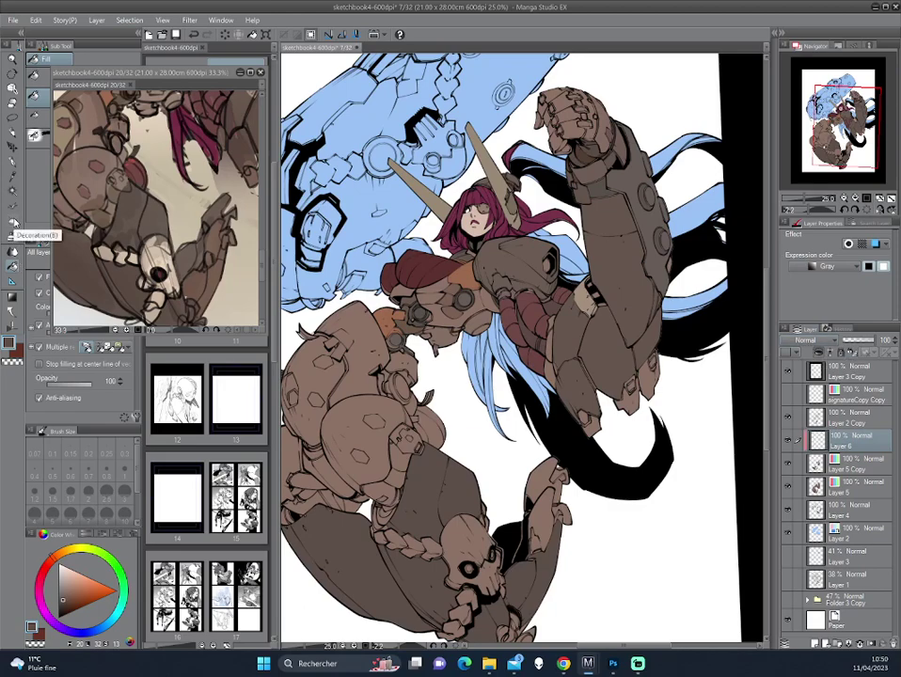
- Choose the Oil paint brush group and set the new layer's expression colour to Color
click(14, 203)
click(73, 60)
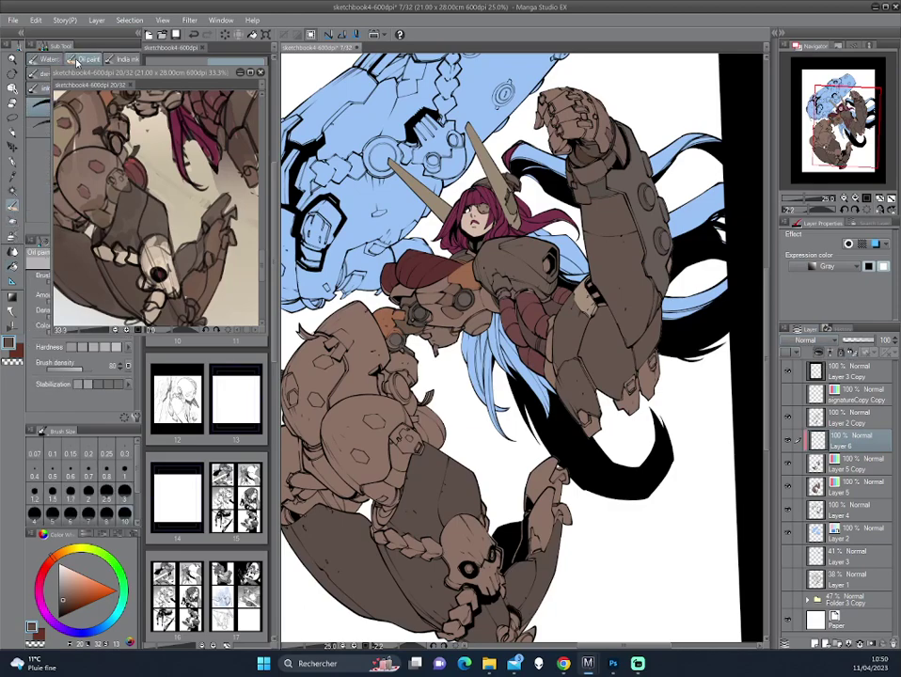
click(155, 219)
click(463, 414)
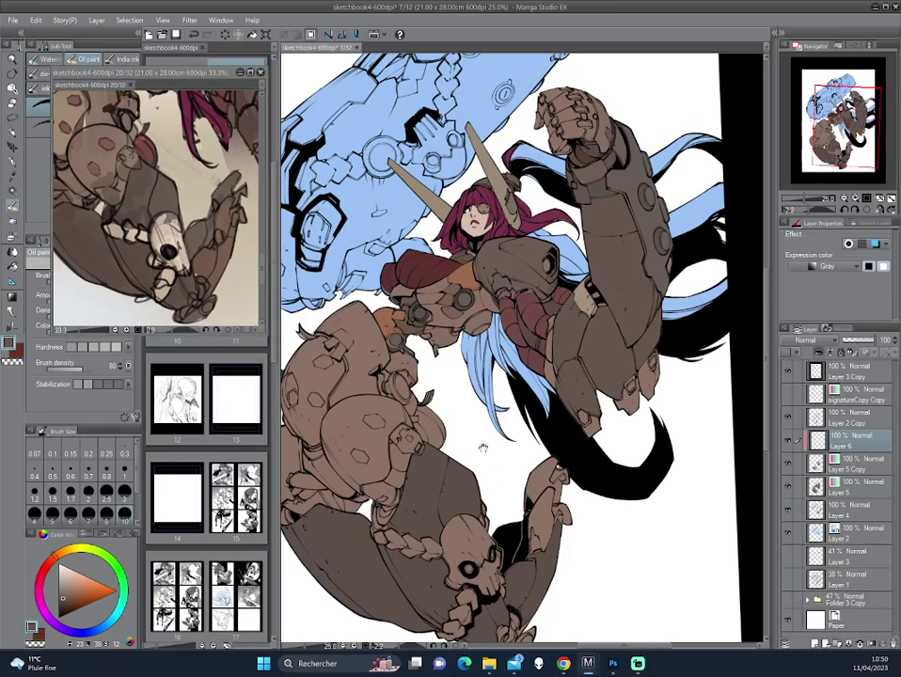
scroll(463, 414, down, 3)
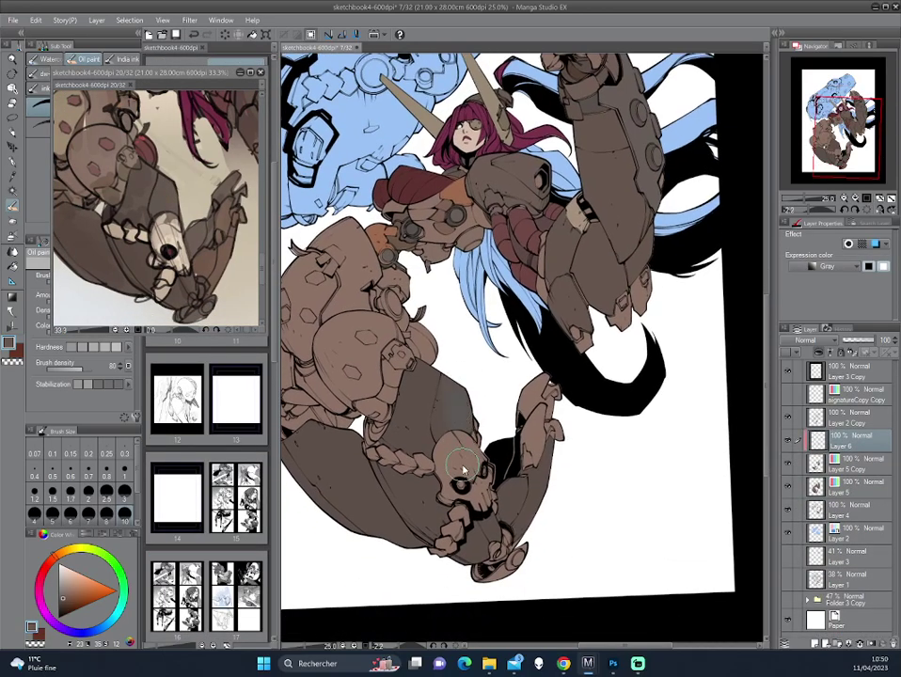
click(828, 266)
click(823, 279)
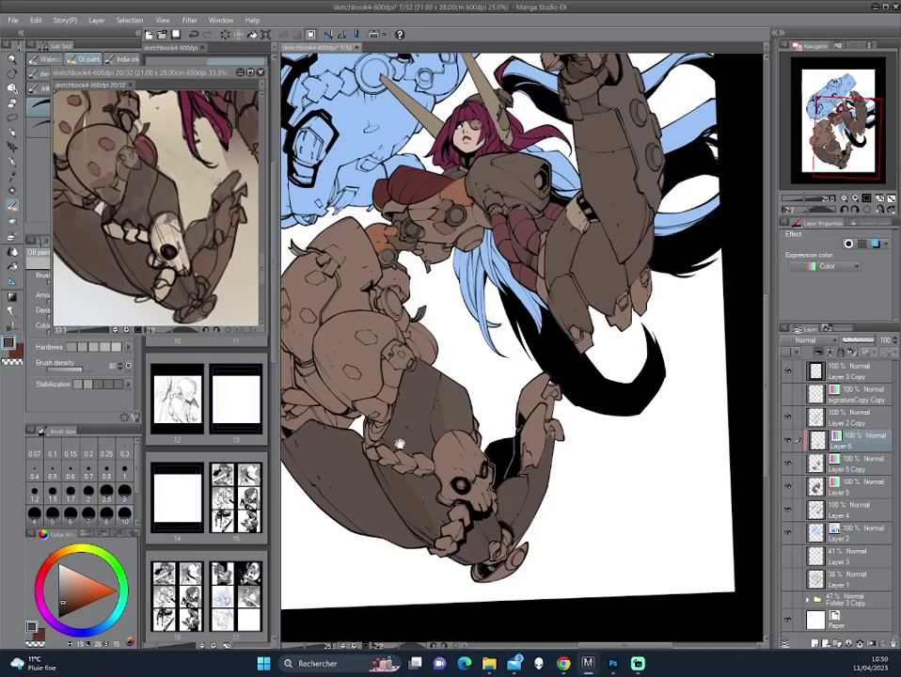
- Mirror the view horizontally and rotate it toward the leg and skull
scroll(377, 443, up, 2)
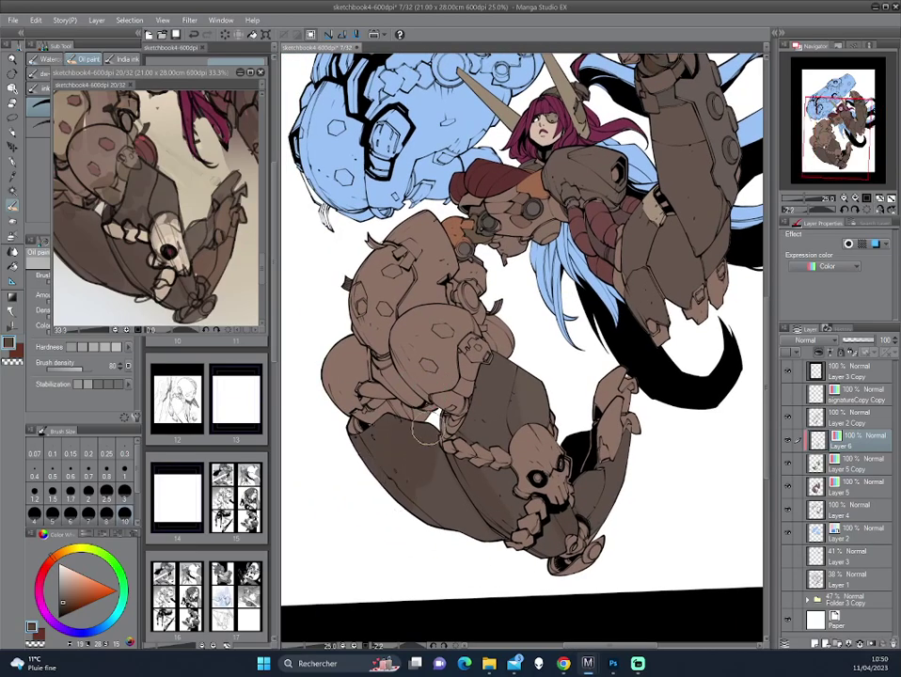
key(h)
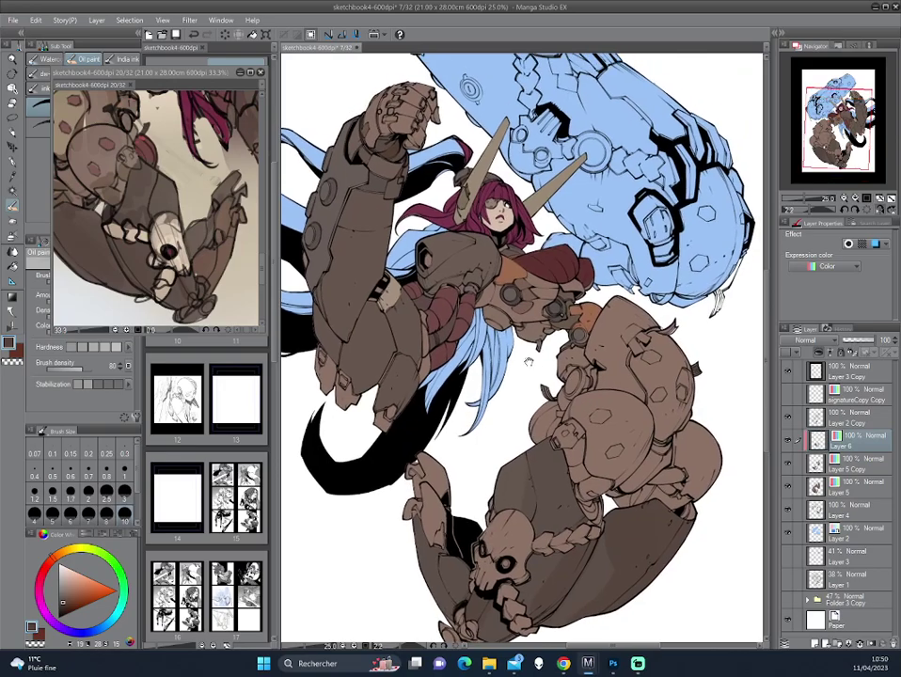
drag(473, 543, 520, 412)
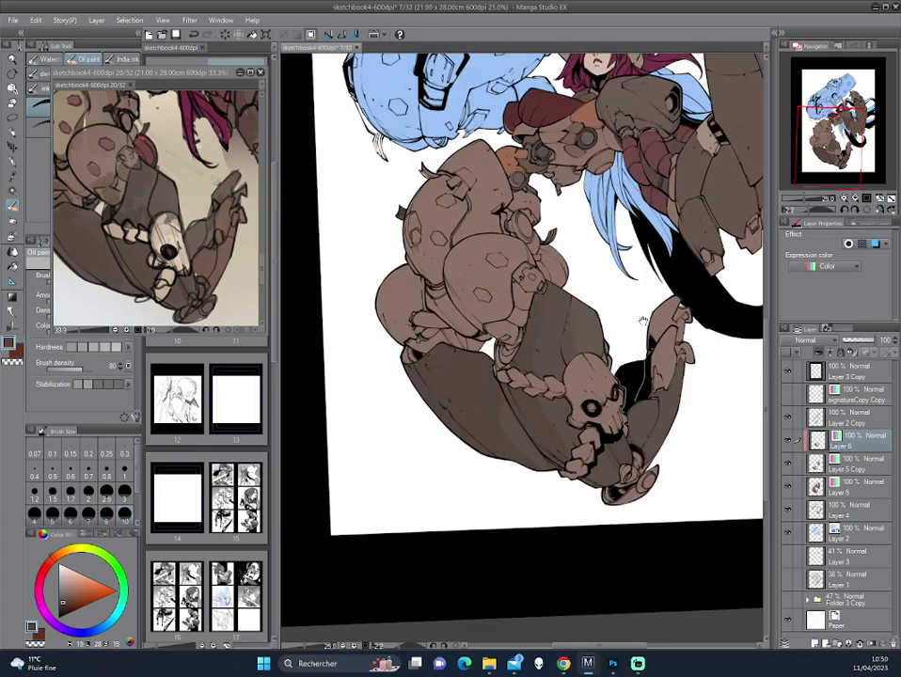
drag(509, 379, 527, 374)
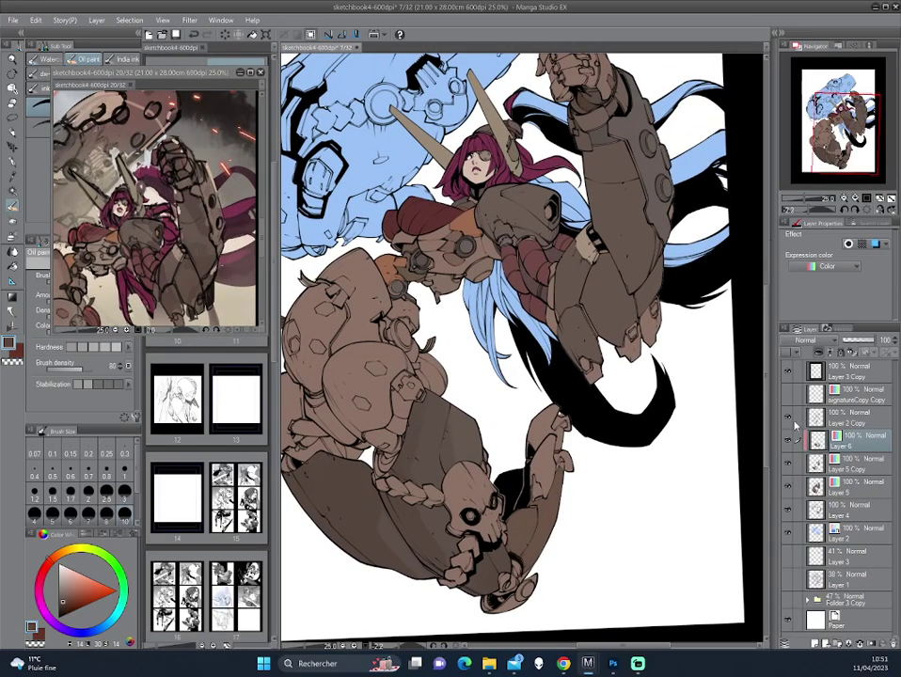
- Hide the flat colour layer and paint darker and lighter brown shading on the mech arm
click(788, 483)
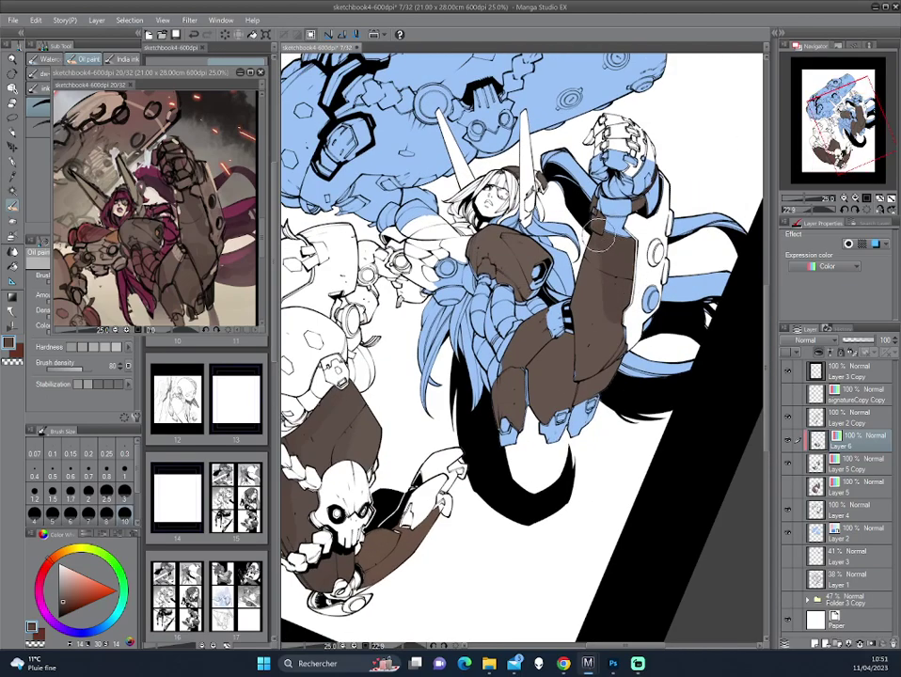
mouse_move(603, 245)
mouse_down()
mouse_move(595, 352)
mouse_move(607, 339)
mouse_up()
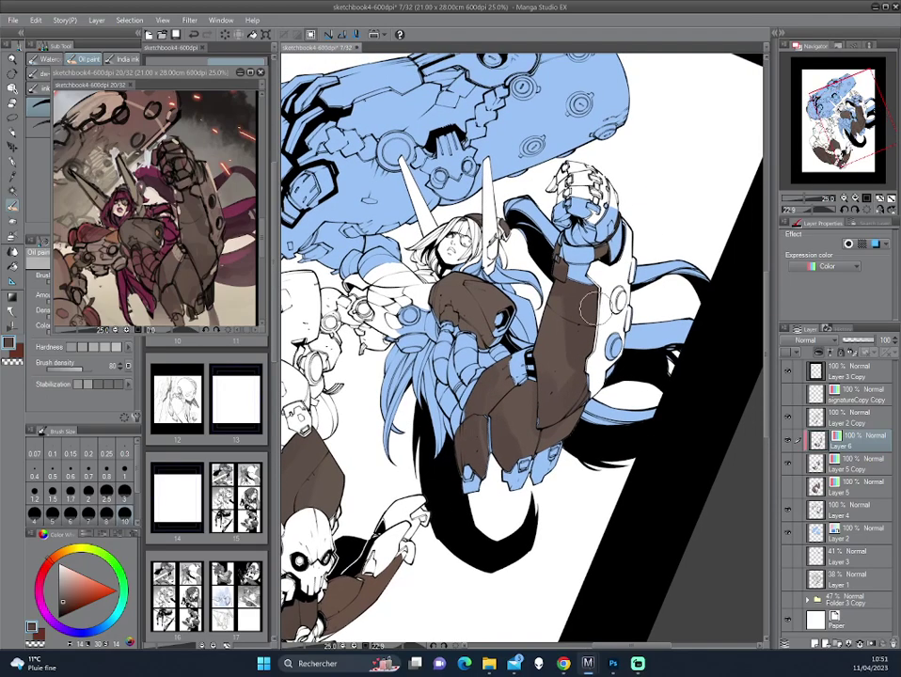
drag(589, 306, 573, 432)
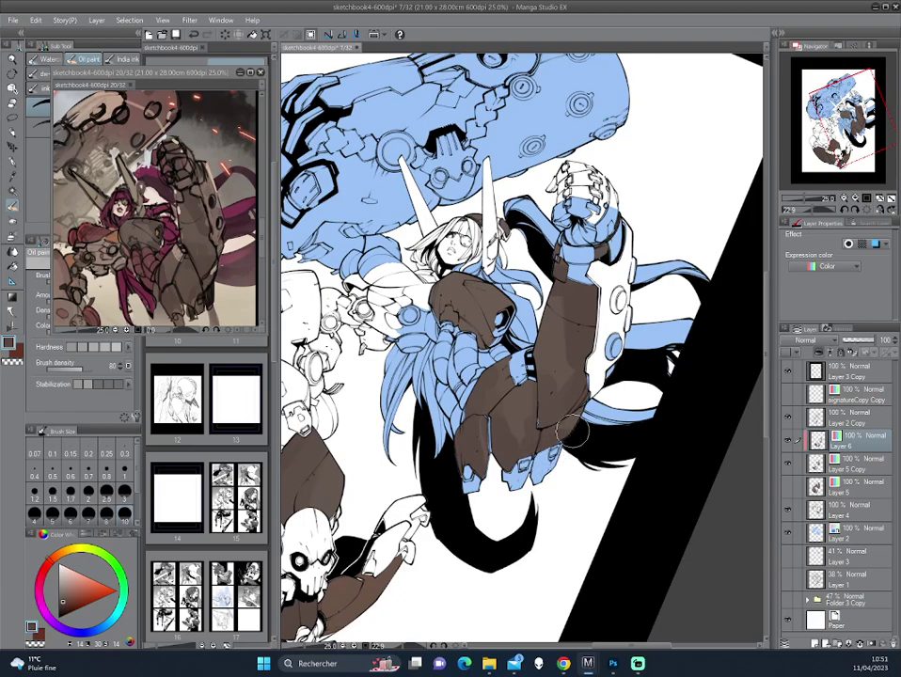
scroll(563, 395, down, 1)
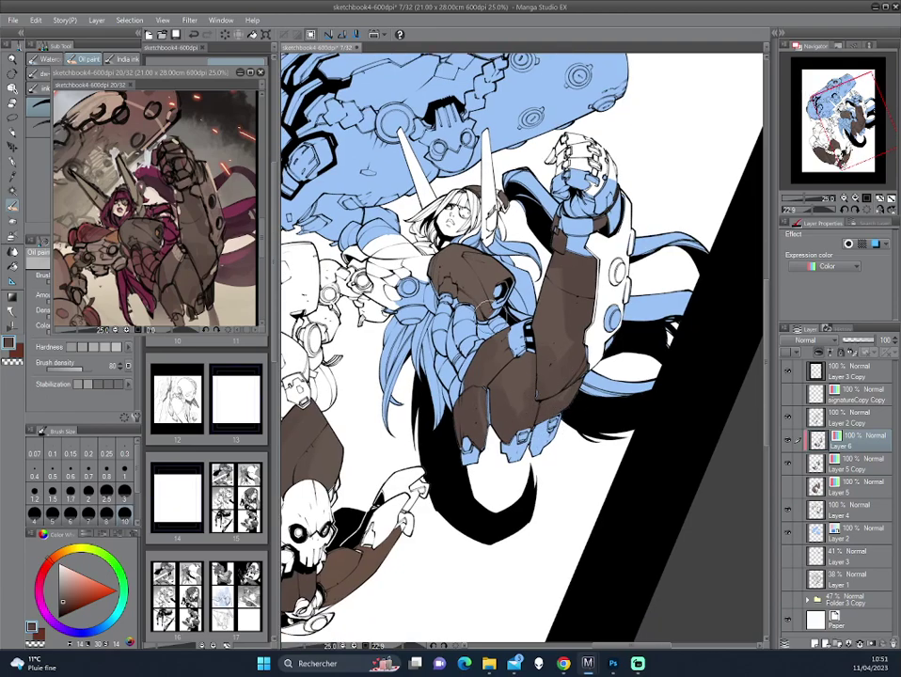
scroll(470, 305, up, 1)
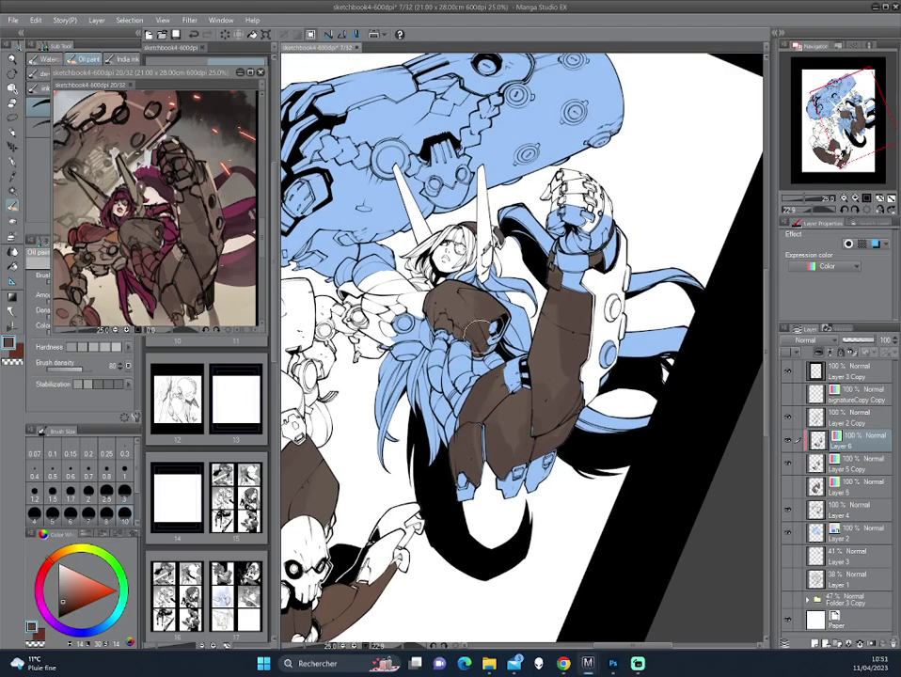
mouse_move(478, 329)
mouse_down()
mouse_move(562, 273)
mouse_move(527, 311)
mouse_move(463, 343)
mouse_move(598, 318)
mouse_move(639, 332)
mouse_move(577, 302)
mouse_up()
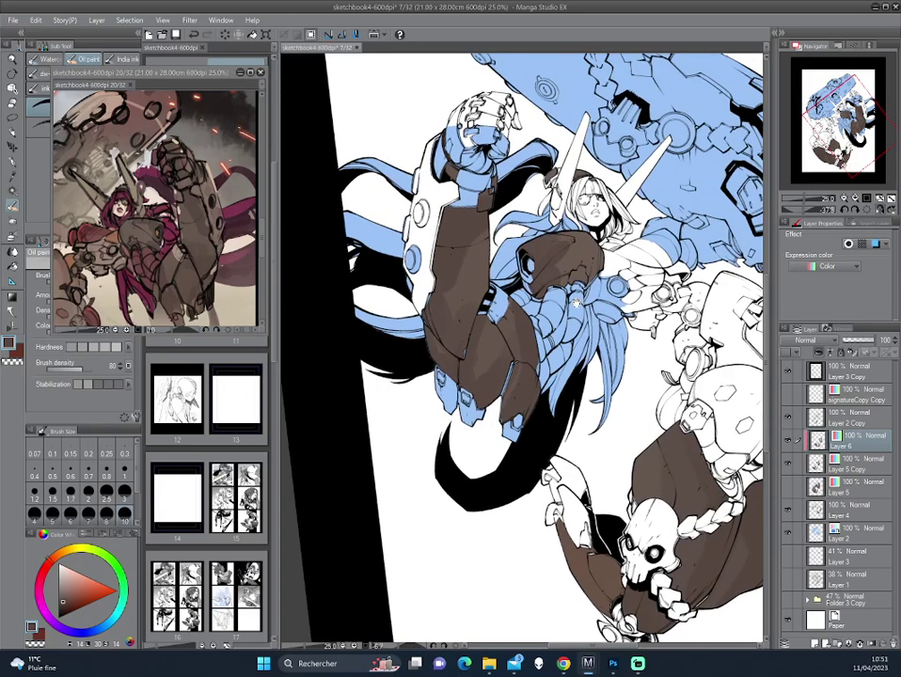
scroll(578, 303, up, 1)
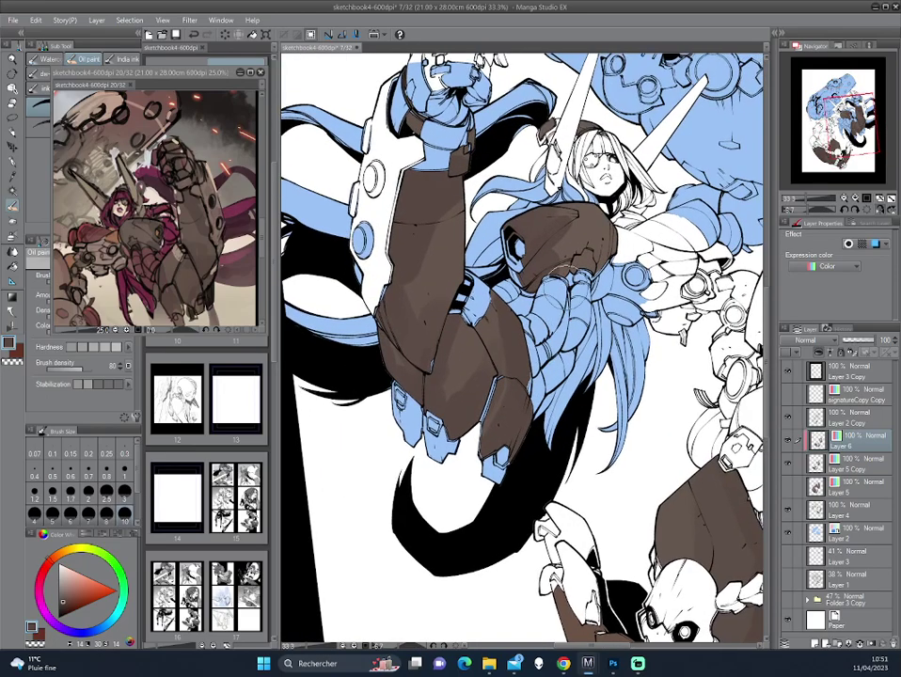
- Switch to the Pencil, rotate the view in steps, and sample brown from the arm
click(12, 132)
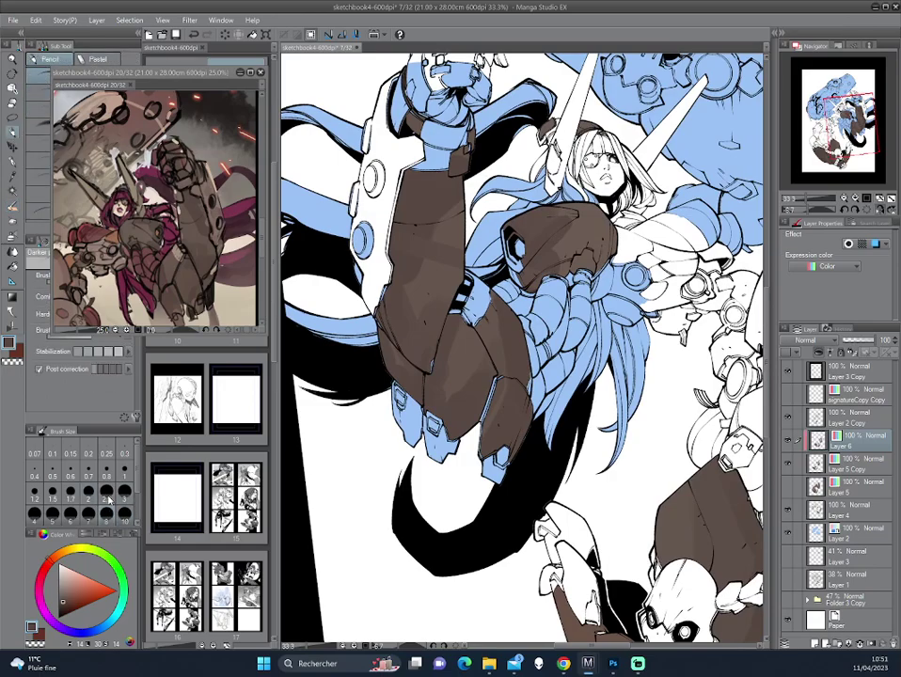
key(minus)
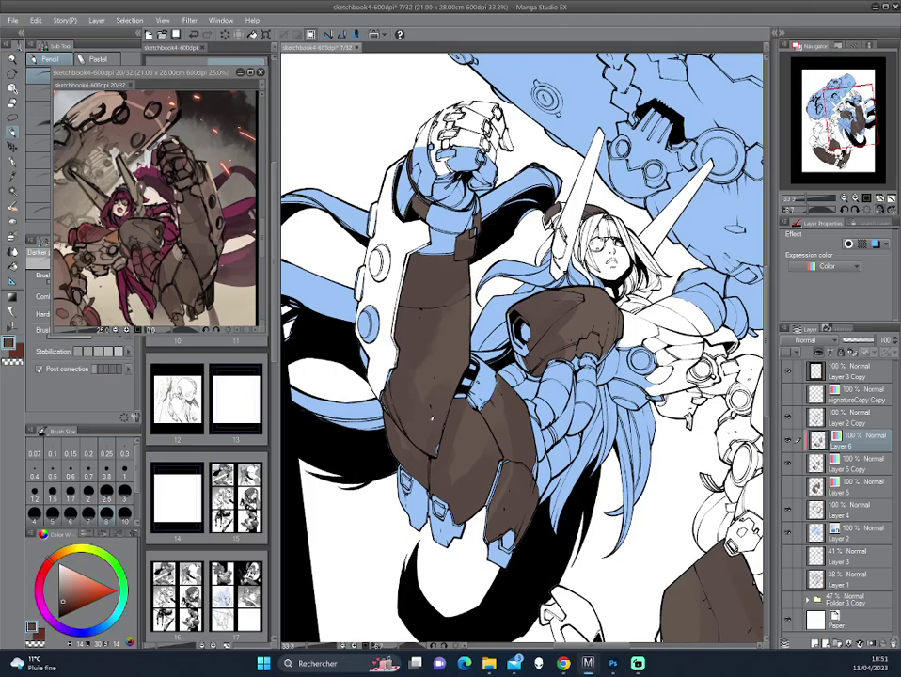
key(minus)
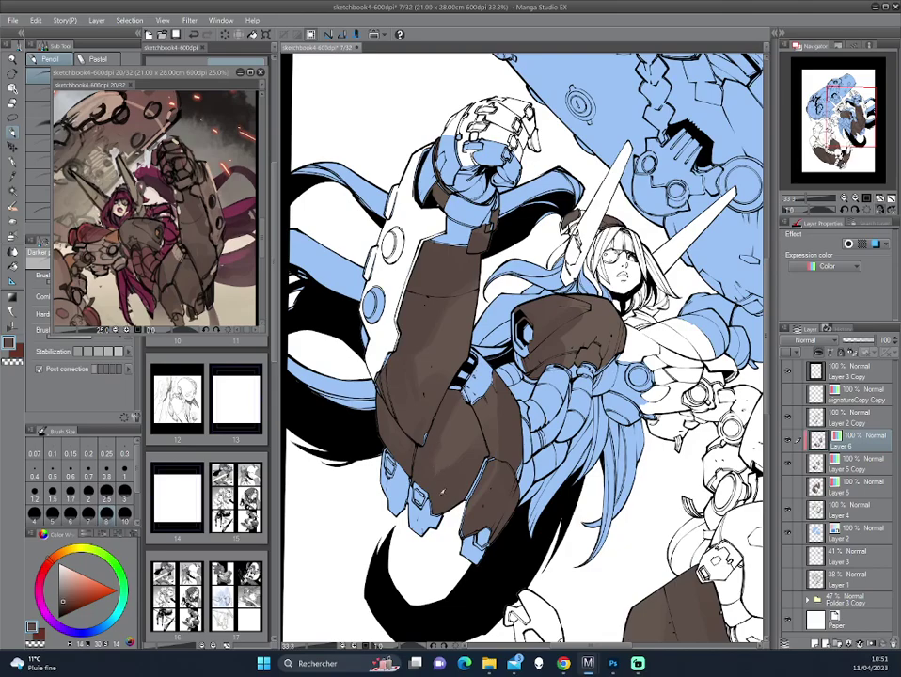
key(minus)
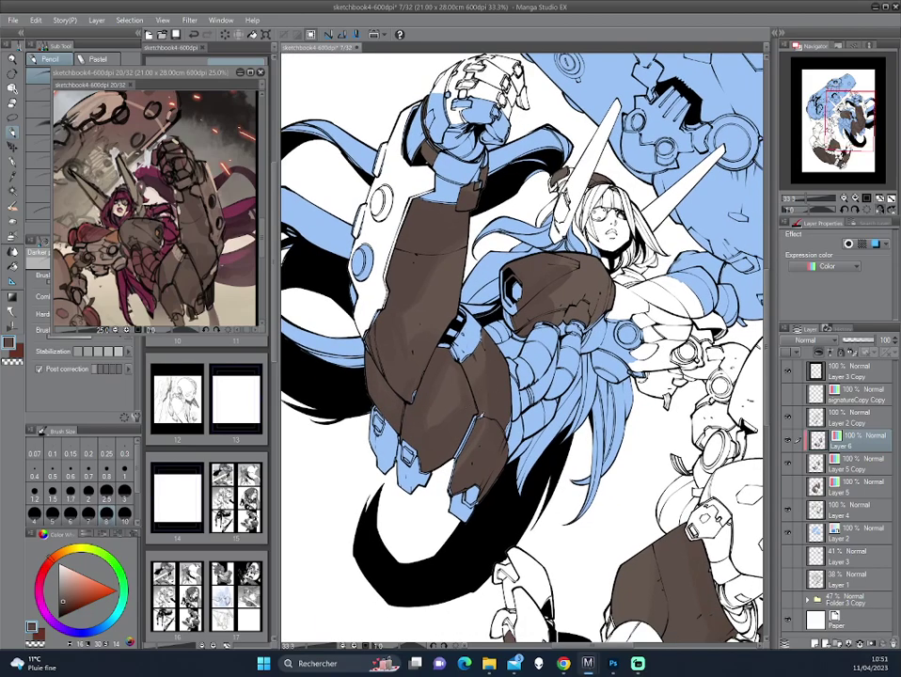
key(minus)
key(minus)
key(minus)
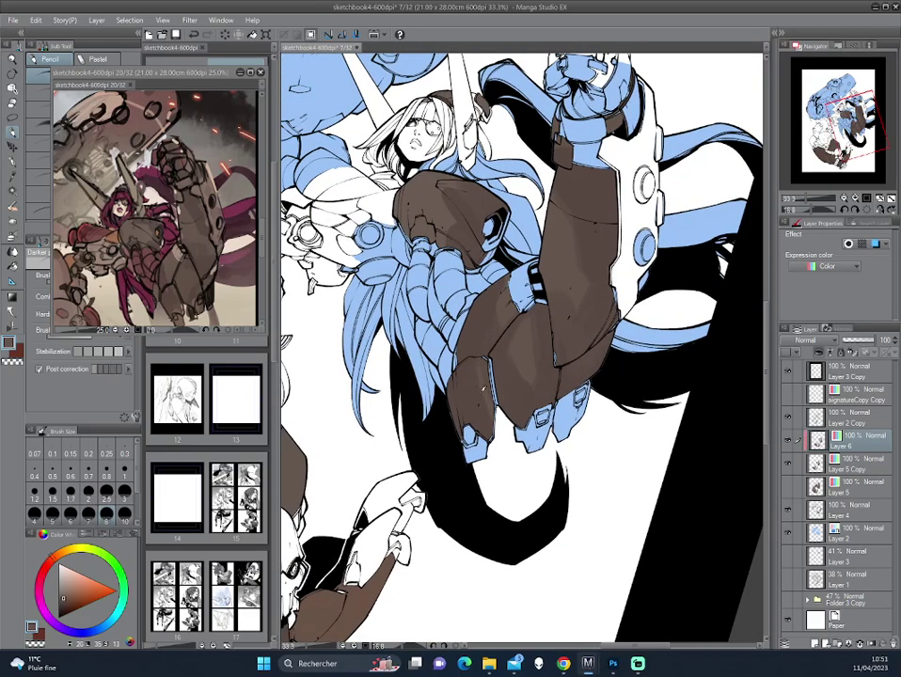
alt+click(481, 375)
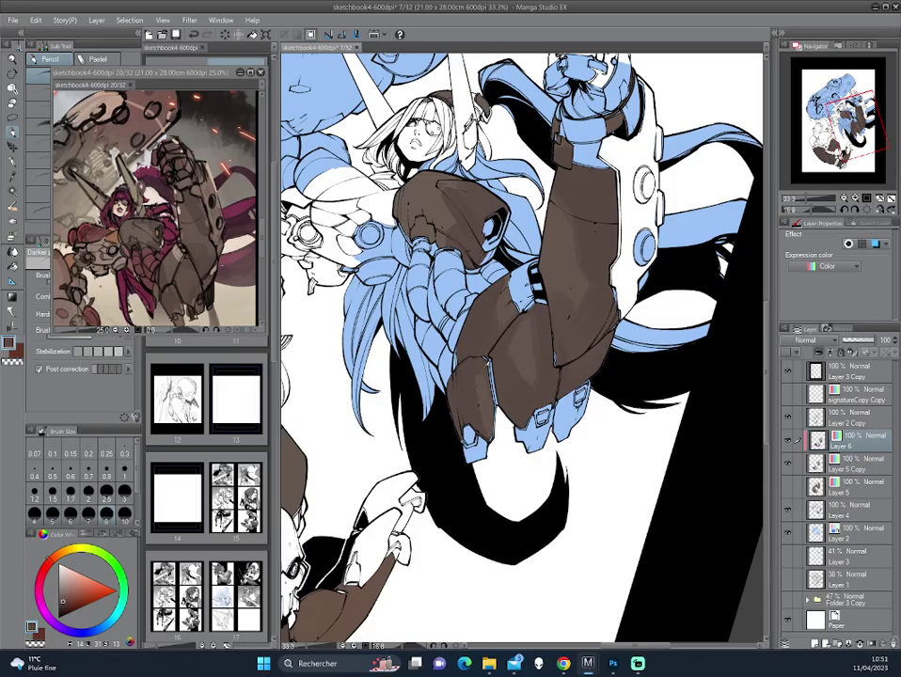
key(minus)
key(minus)
key(minus)
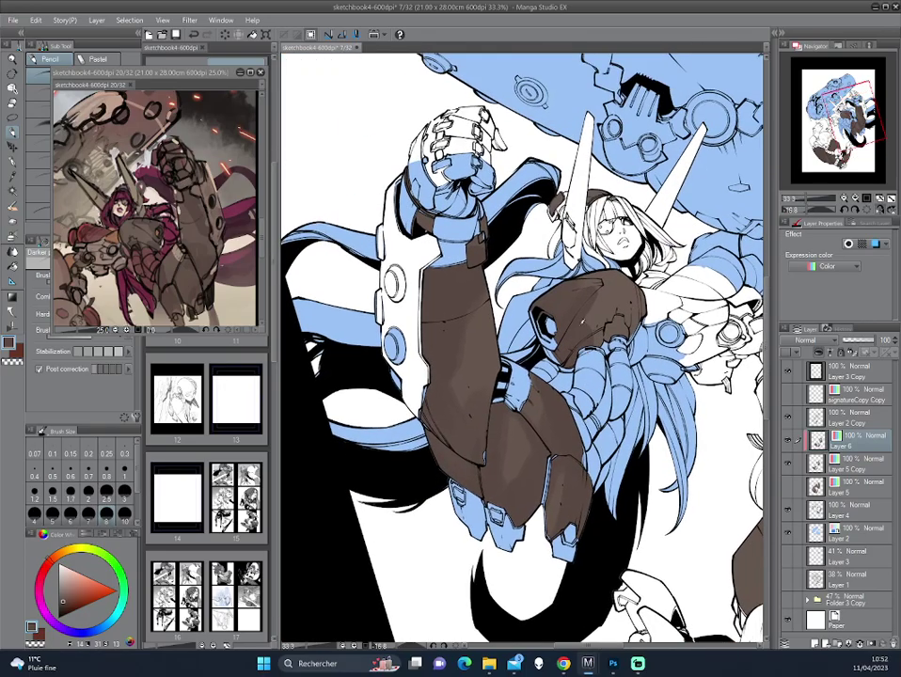
key(minus)
key(minus)
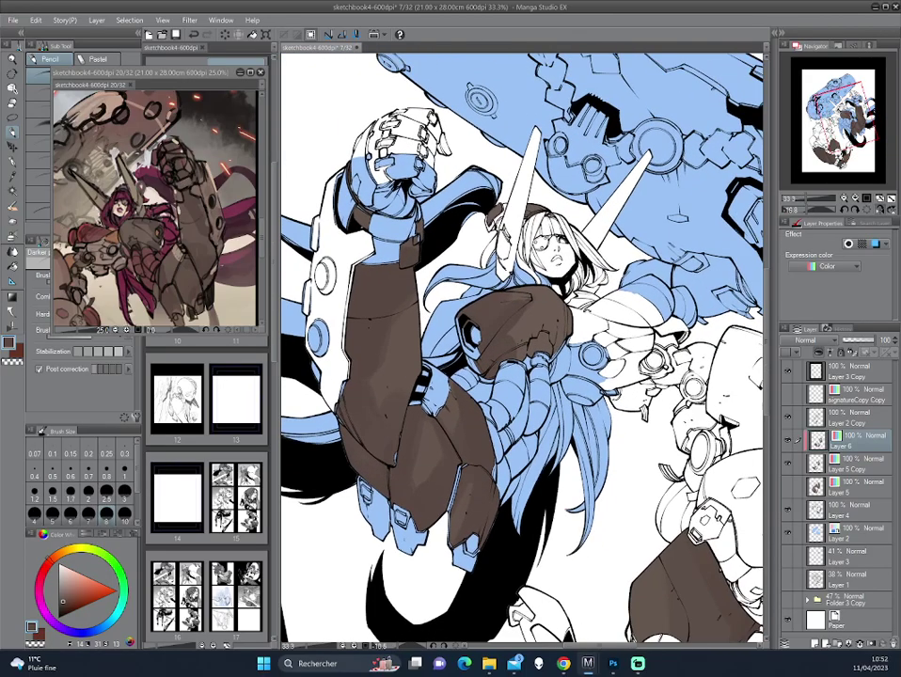
key(minus)
key(minus)
key(minus)
- Mirror and flip the view to check the drawing's proportions, then restore it
key(h)
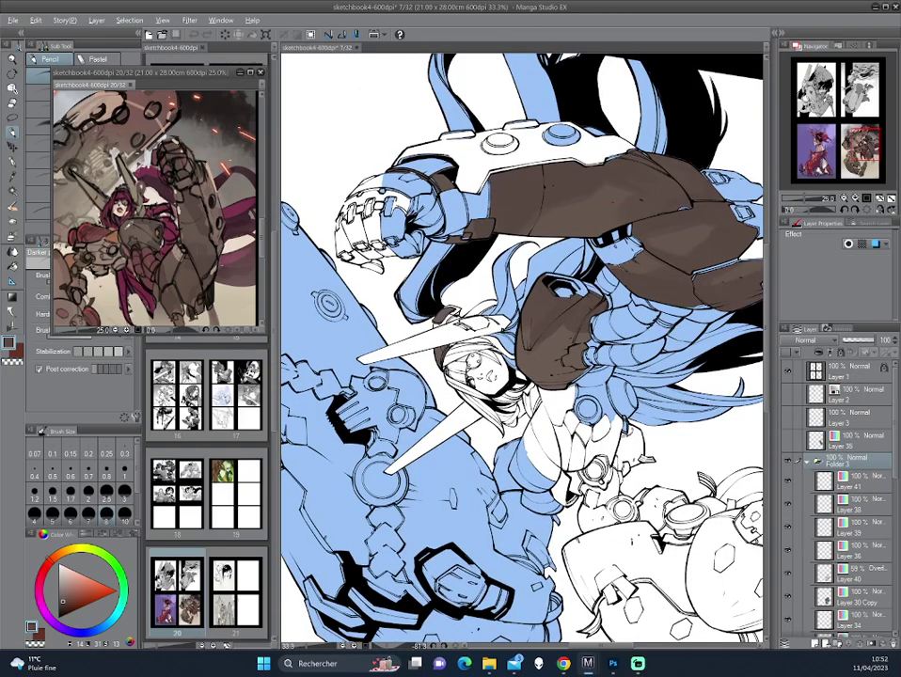
key(v)
key(h)
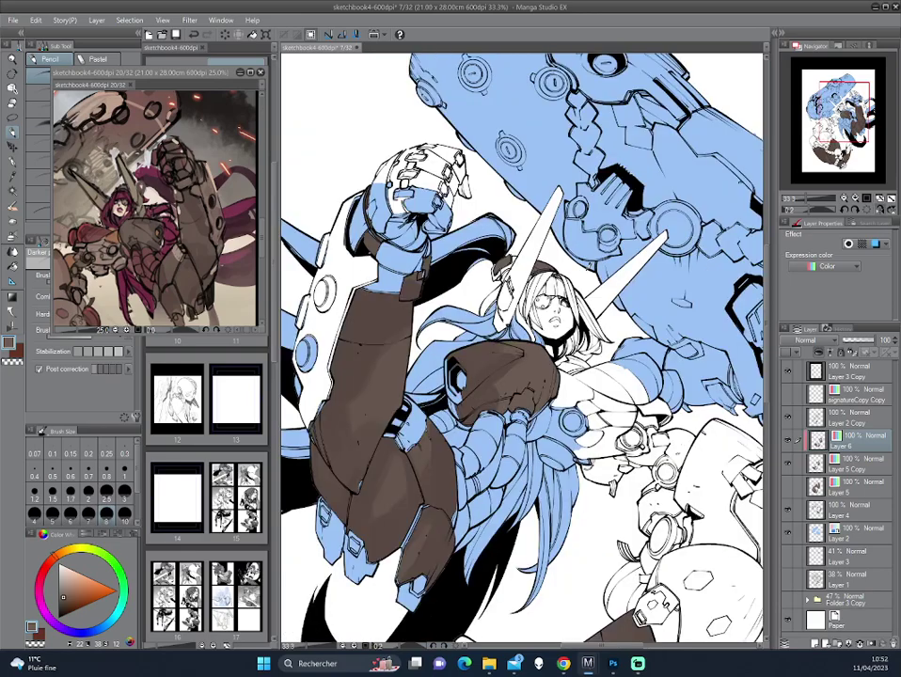
key(minus)
key(h)
key(minus)
key(minus)
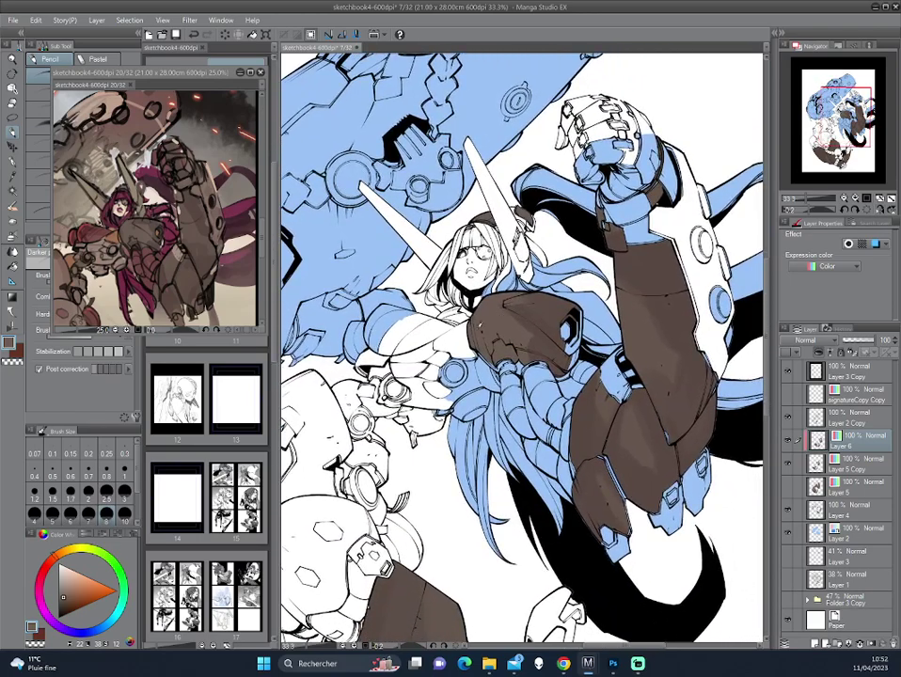
- Pick a darker brown, rotate the view, and switch to the Pen zoomed in on the arm
alt+click(375, 263)
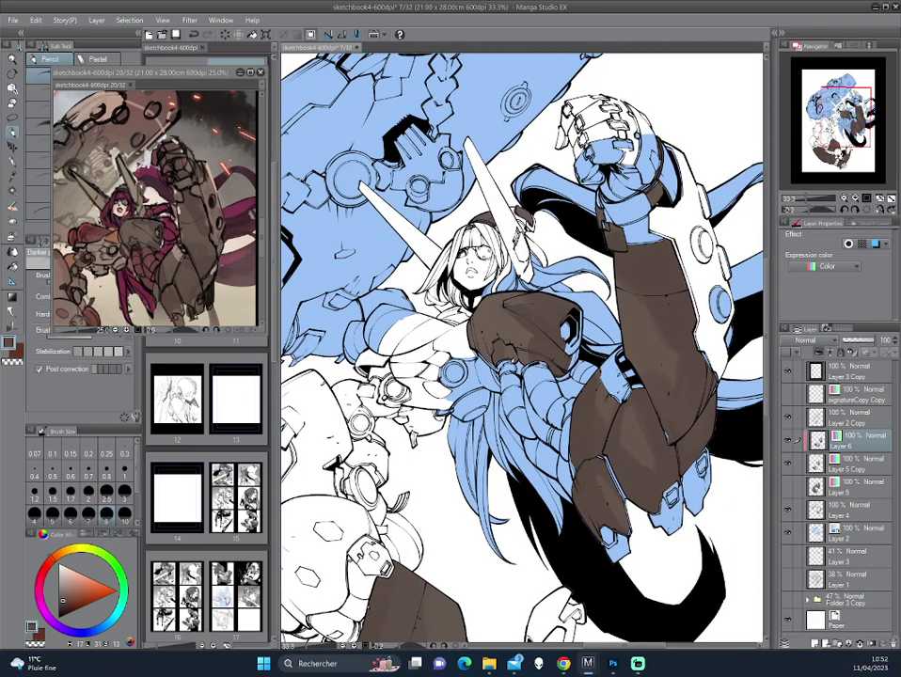
key(minus)
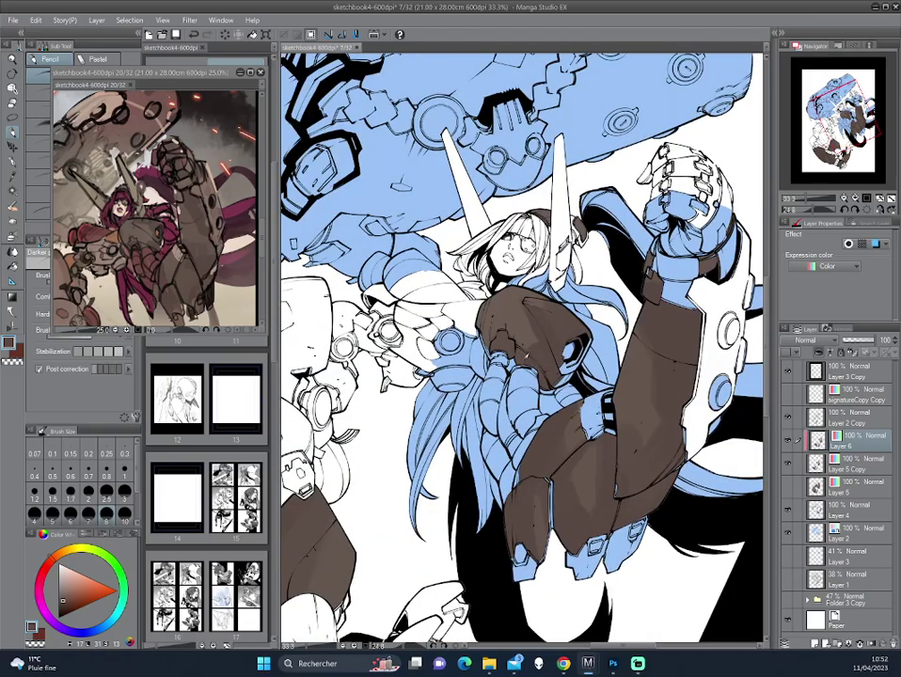
key(minus)
key(minus)
key(minus)
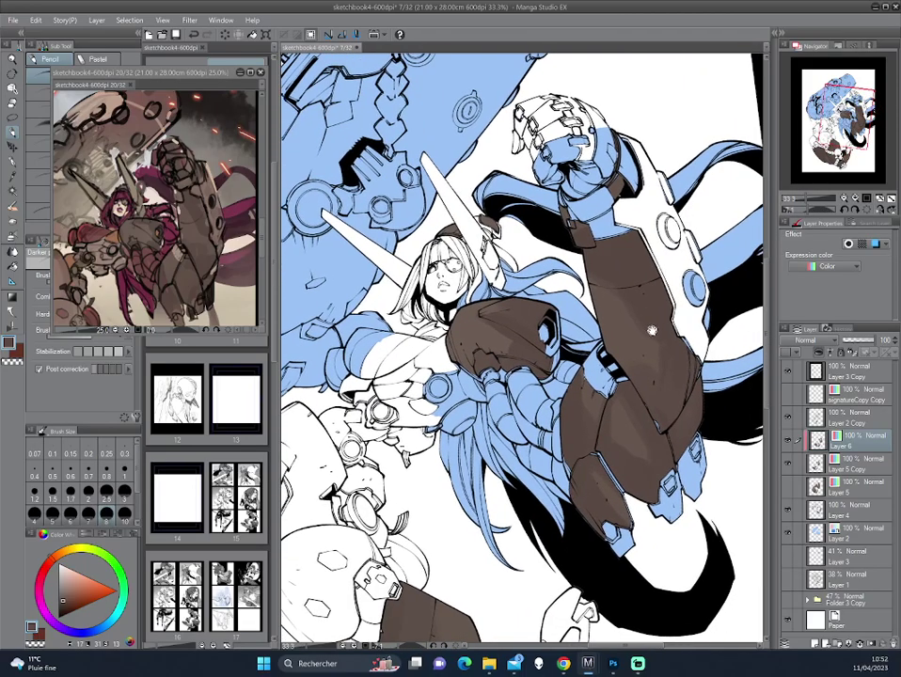
key(minus)
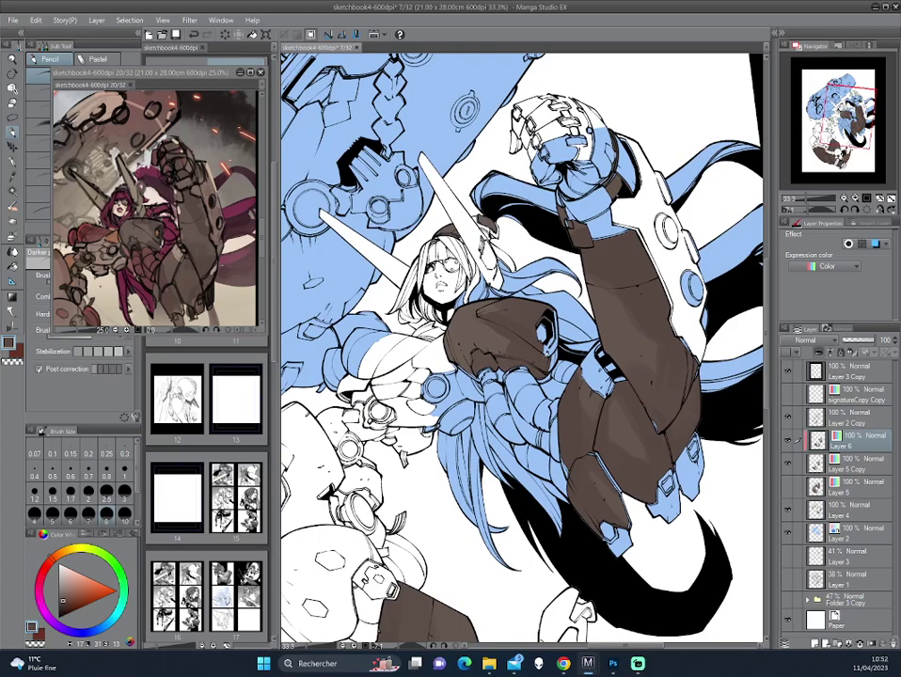
key(p)
key(ctrl+plus)
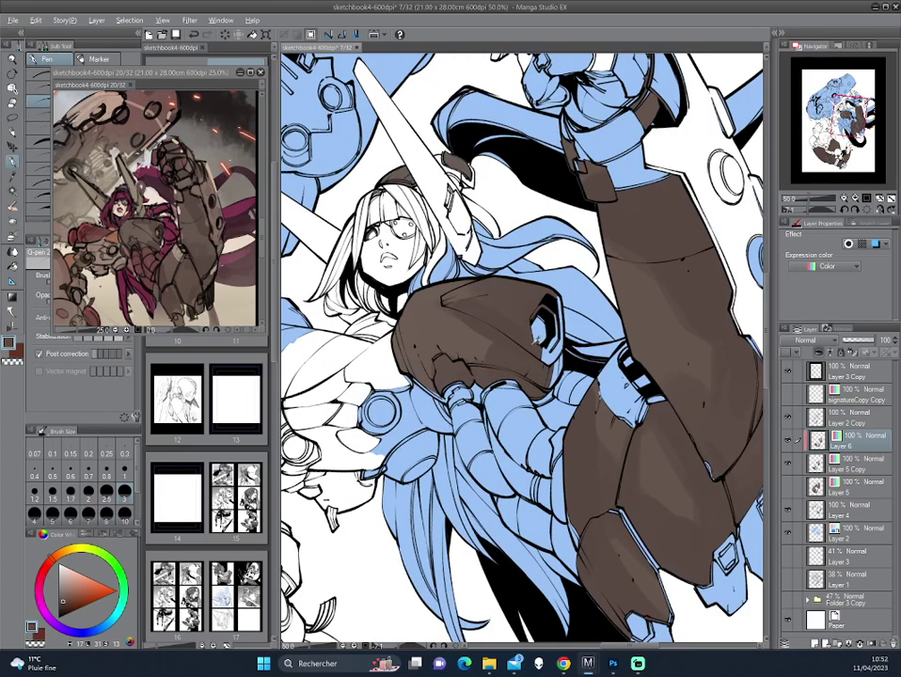
- Sample dark and greyer browns and make Layer 5 Copy the active painting layer
alt+click(489, 357)
alt+click(527, 329)
click(813, 465)
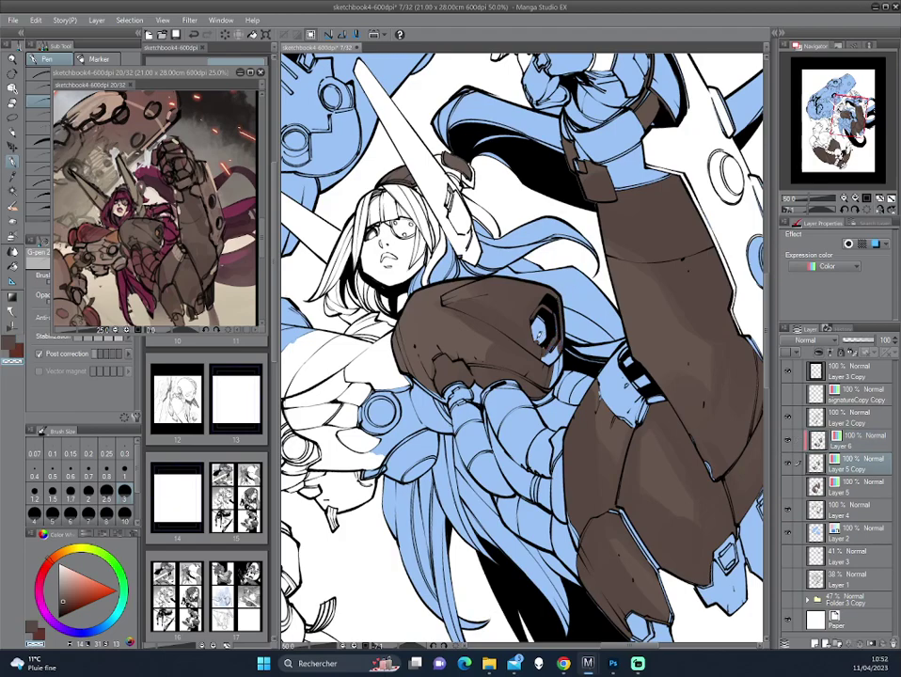
alt+click(408, 256)
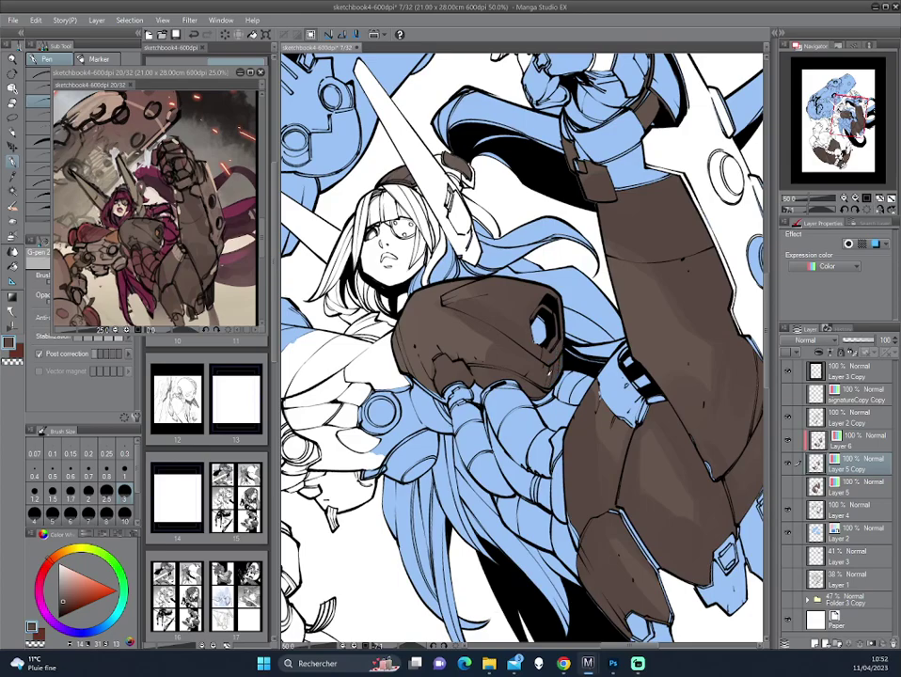
drag(406, 287, 424, 250)
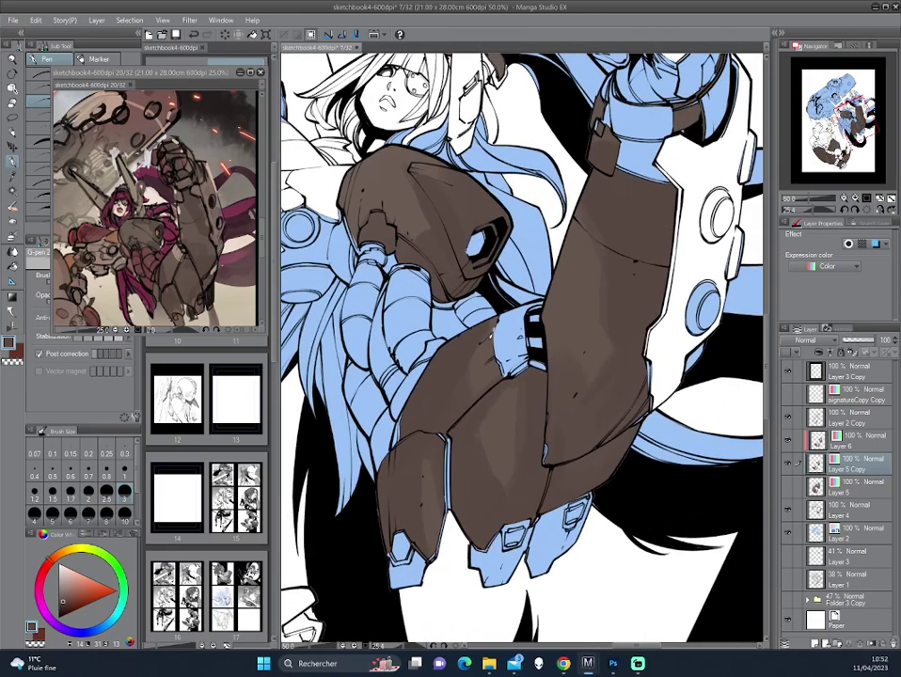
drag(400, 424, 475, 329)
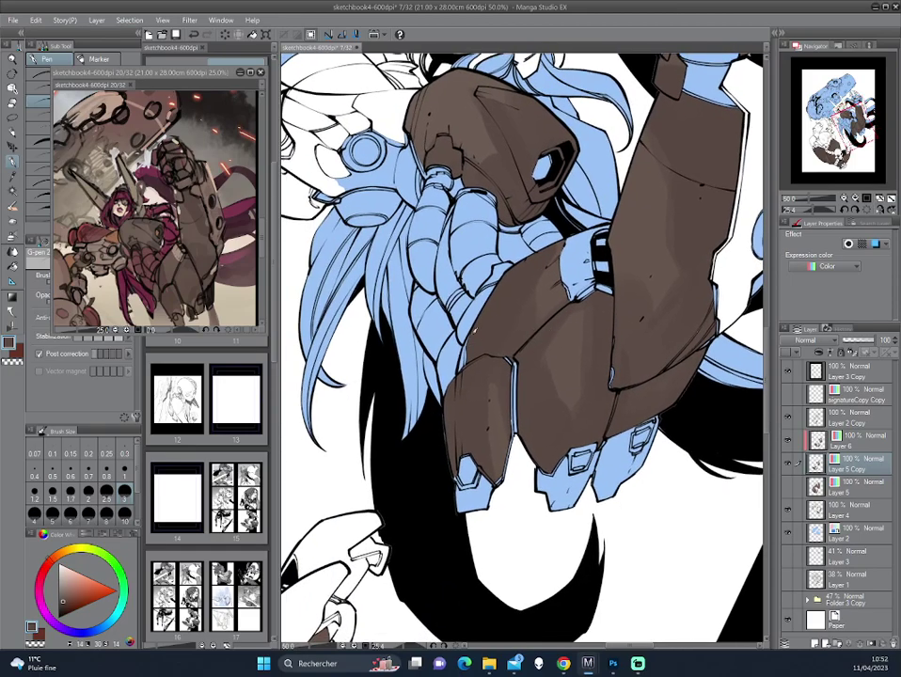
- Toggle the black hair layer to check the shading and adjust the brown shade
scroll(490, 348, down, 1)
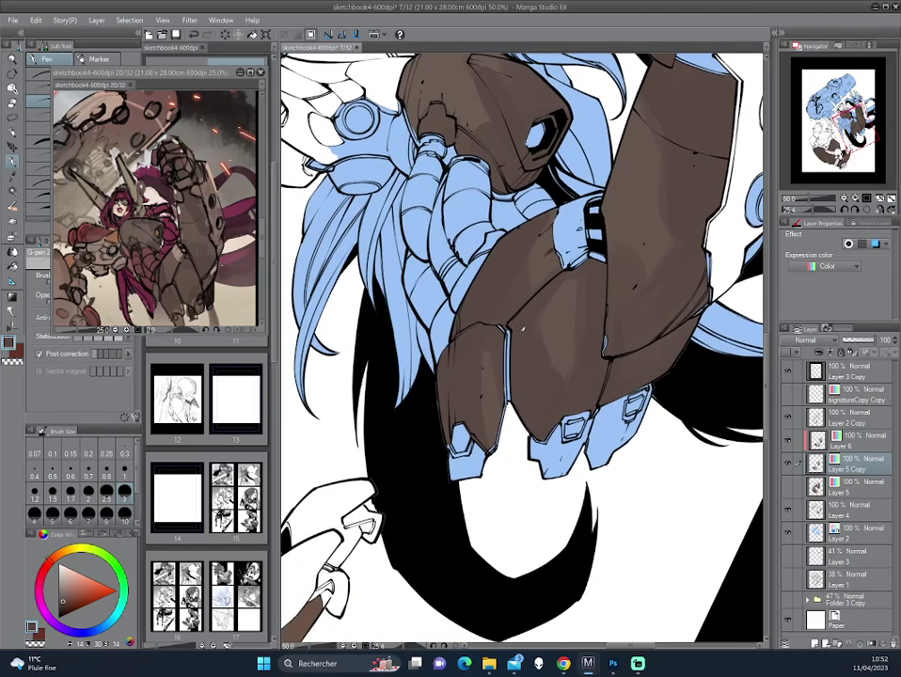
key(alt)
key(alt)
drag(537, 349, 509, 365)
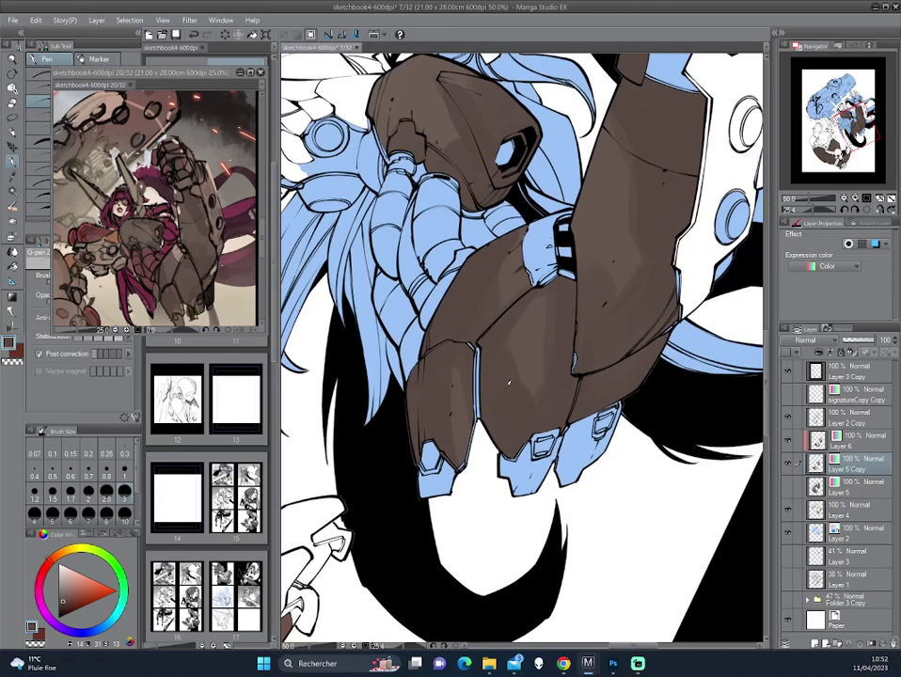
click(787, 513)
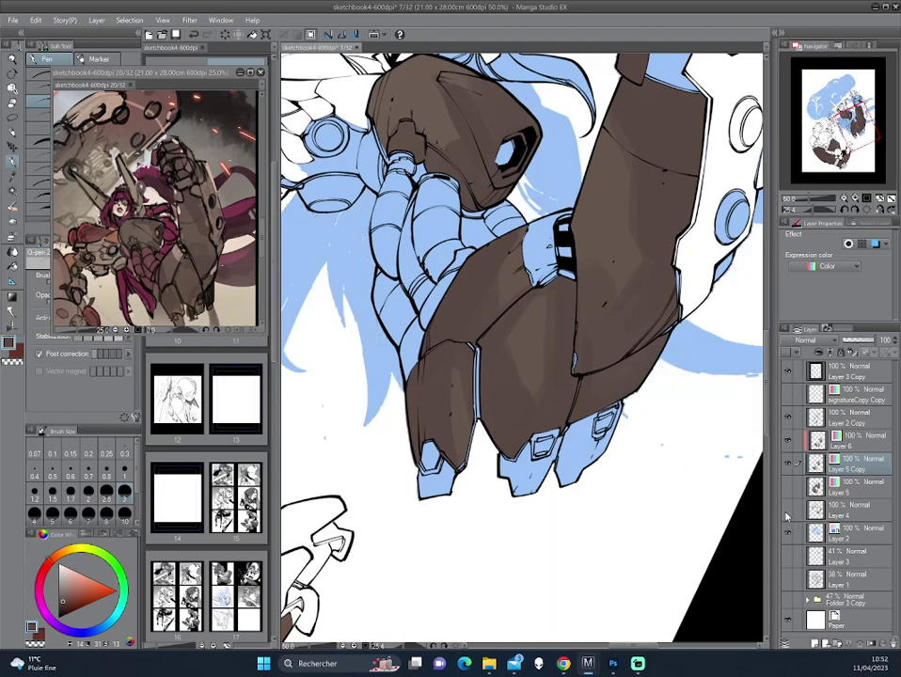
click(788, 513)
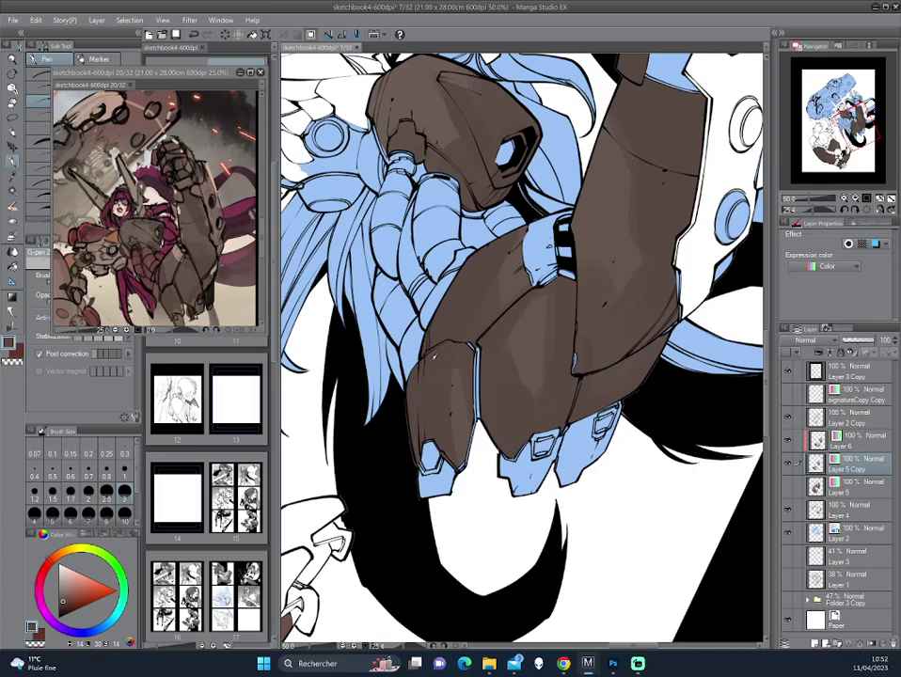
mouse_move(63, 614)
mouse_down()
mouse_move(63, 603)
mouse_move(61, 614)
mouse_up()
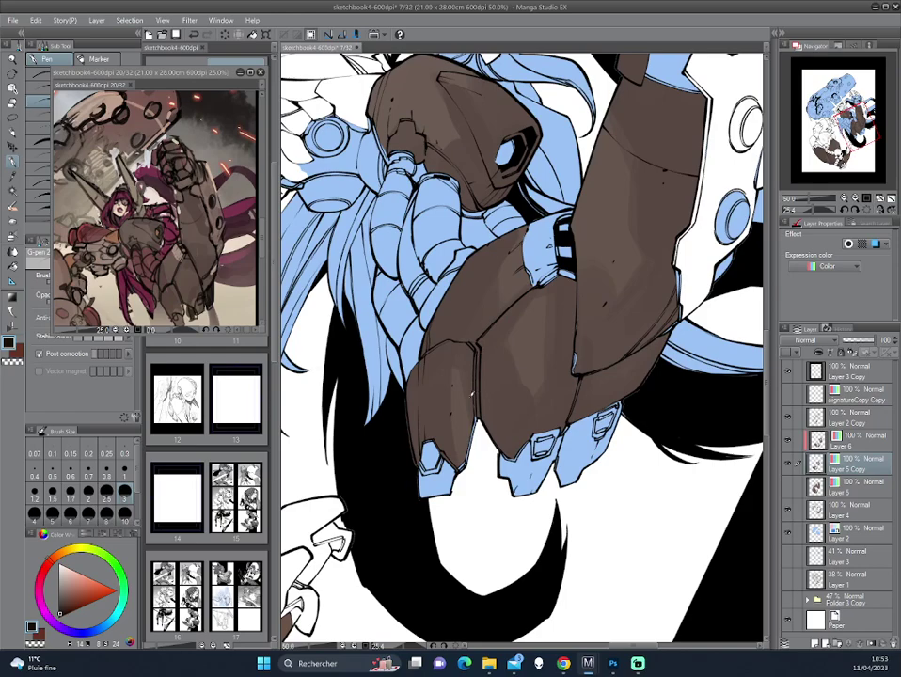
drag(472, 392, 416, 517)
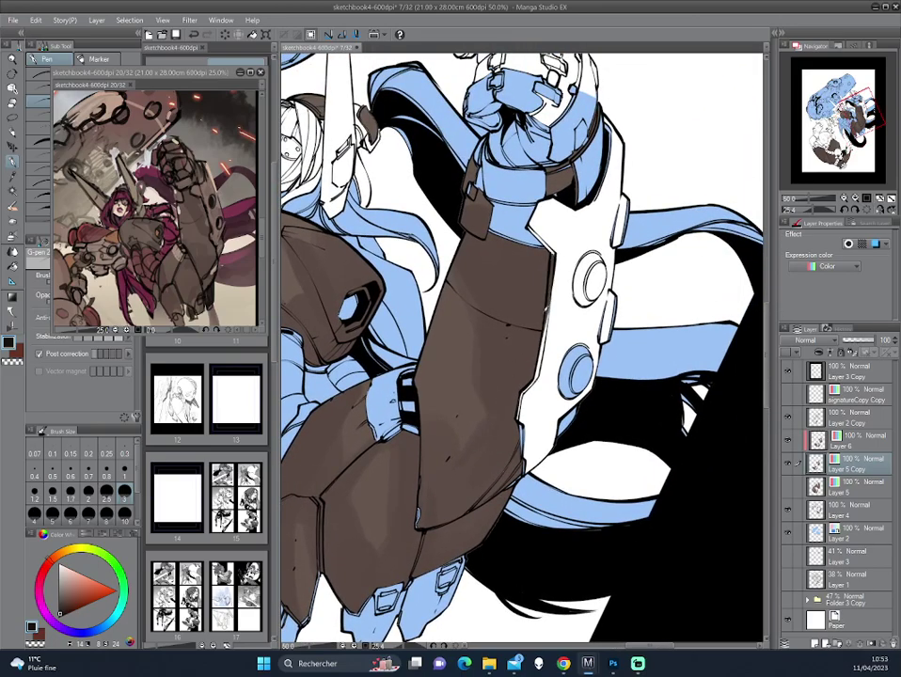
- Stroke a light highlight along the armour plate edge, then merge Layer 6 down with Ctrl+E
drag(548, 252, 543, 344)
drag(344, 366, 456, 299)
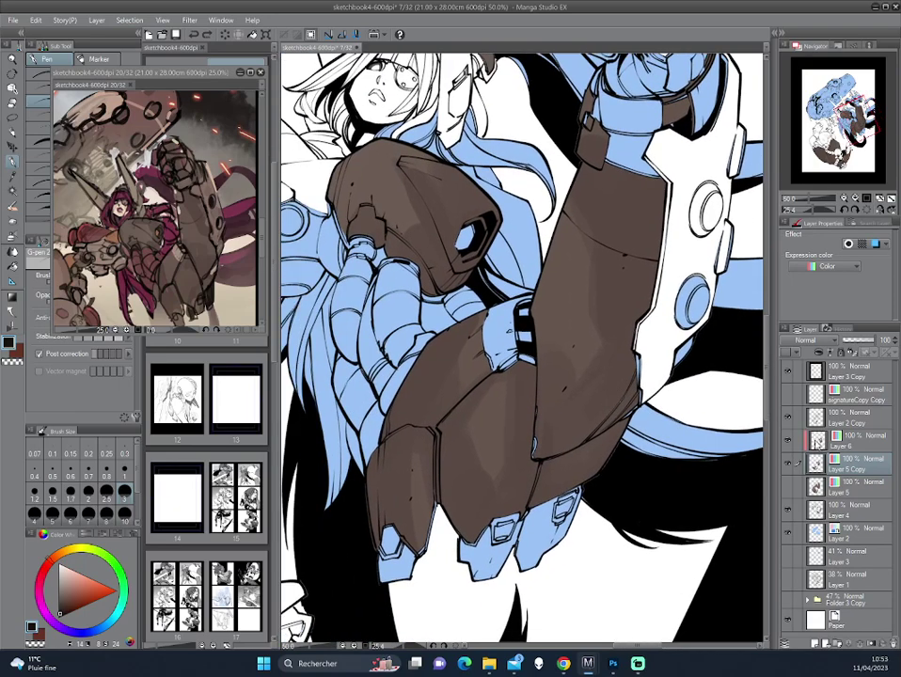
click(801, 442)
key(ctrl+e)
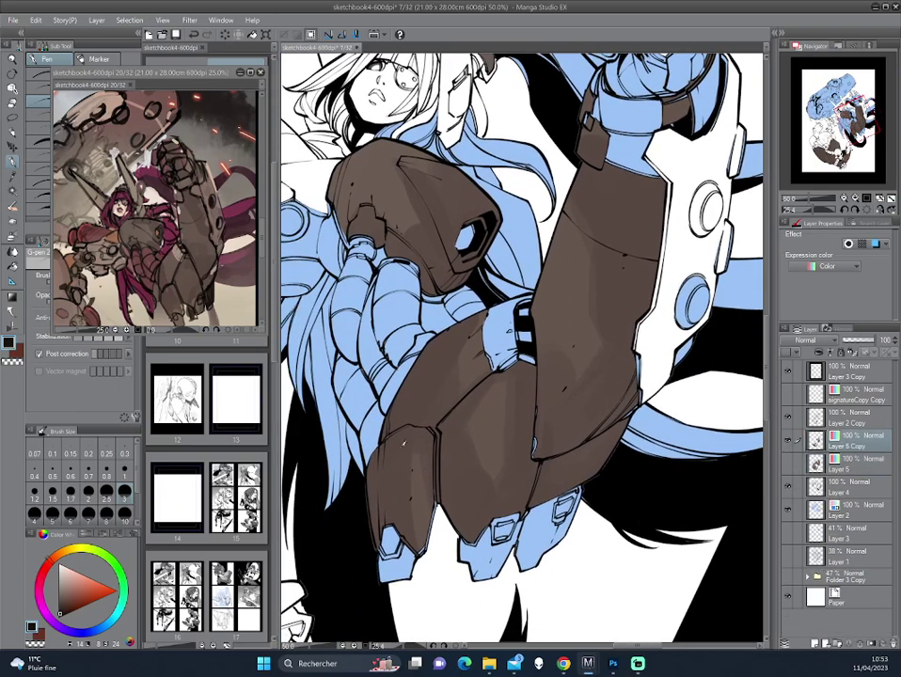
- Sample a lighter brown, darken it slightly, and rotate the view to angle the fist
alt+click(386, 458)
drag(64, 607, 64, 610)
key(asciicircum)
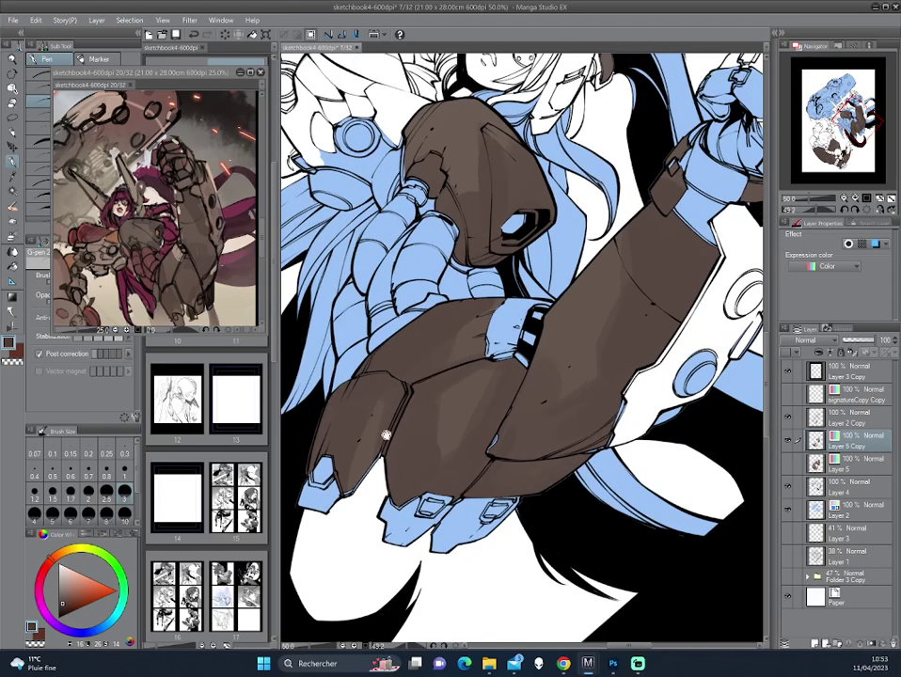
drag(384, 428, 649, 103)
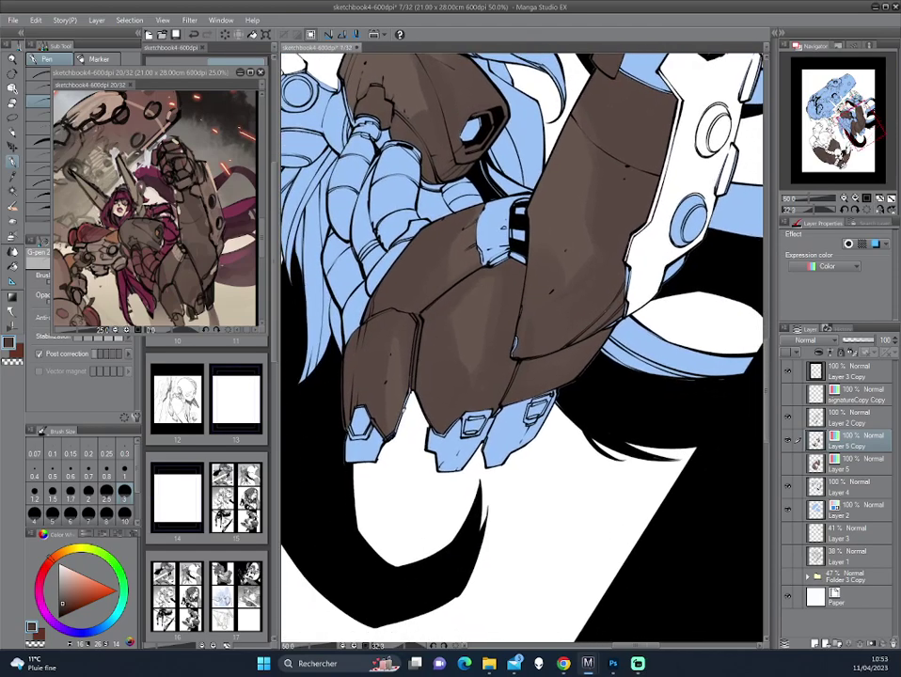
drag(303, 303, 464, 402)
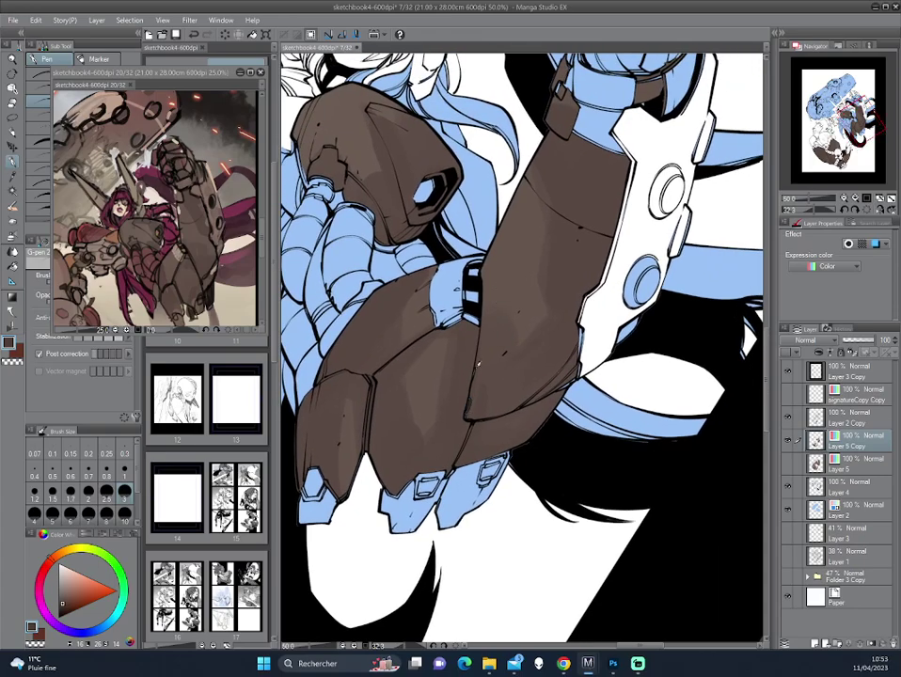
drag(467, 394, 553, 356)
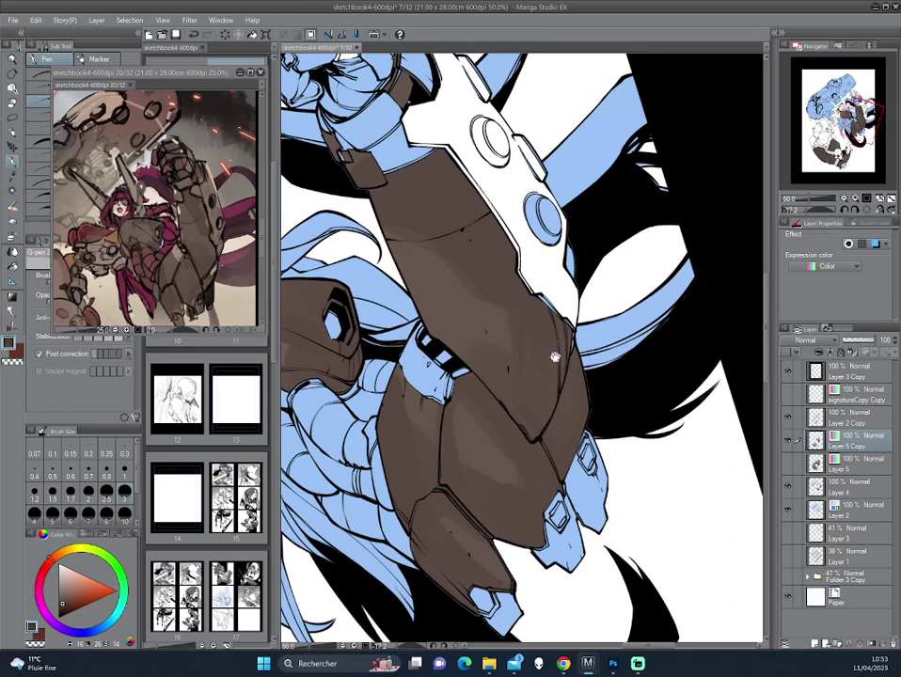
- Choose a smaller oil brush size, switch to the Pencil, and zoom out to 25%
key(b)
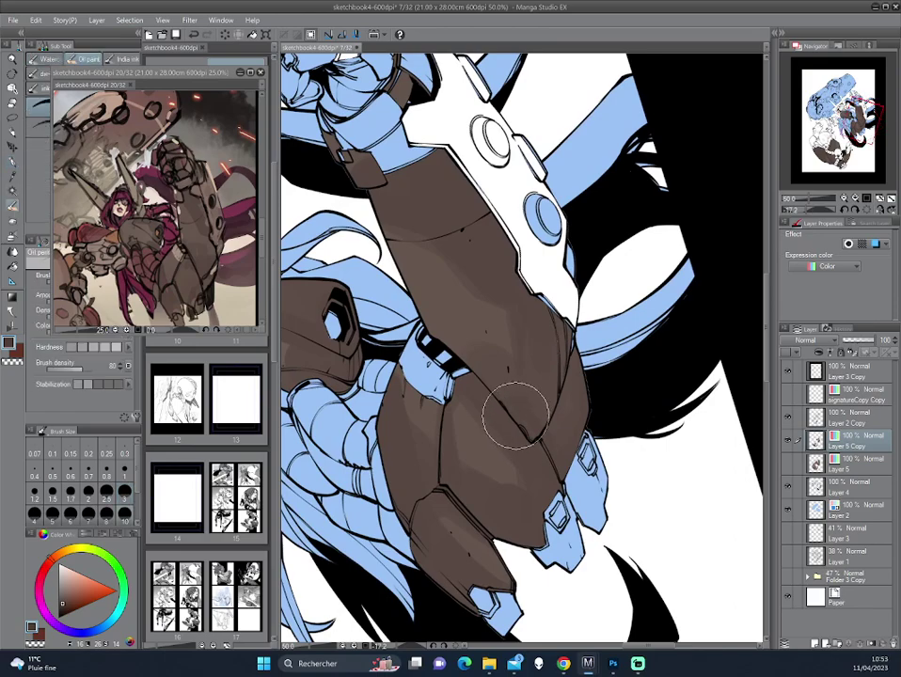
click(122, 501)
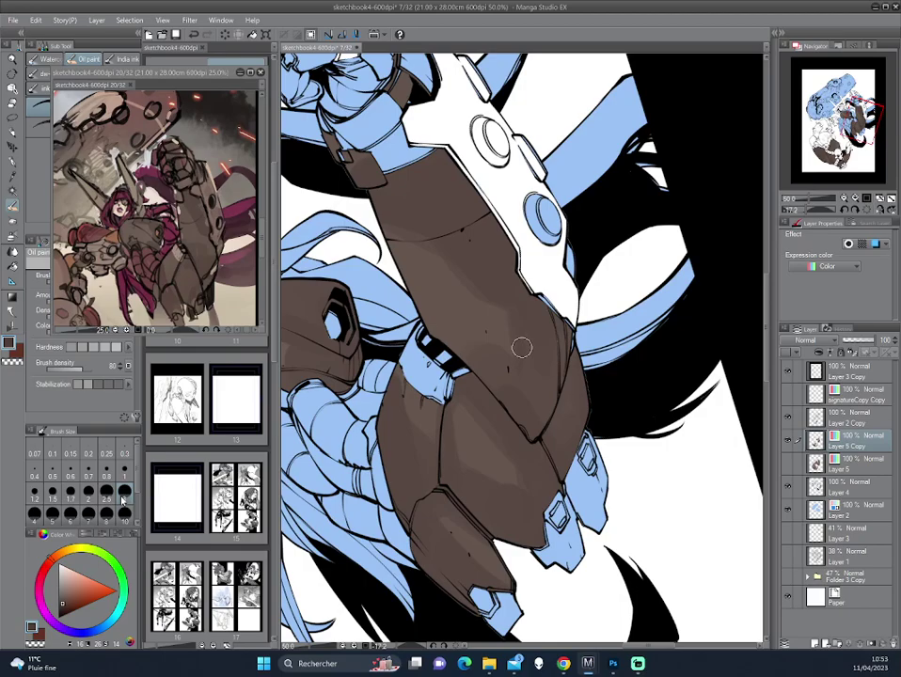
drag(550, 288, 534, 359)
click(14, 137)
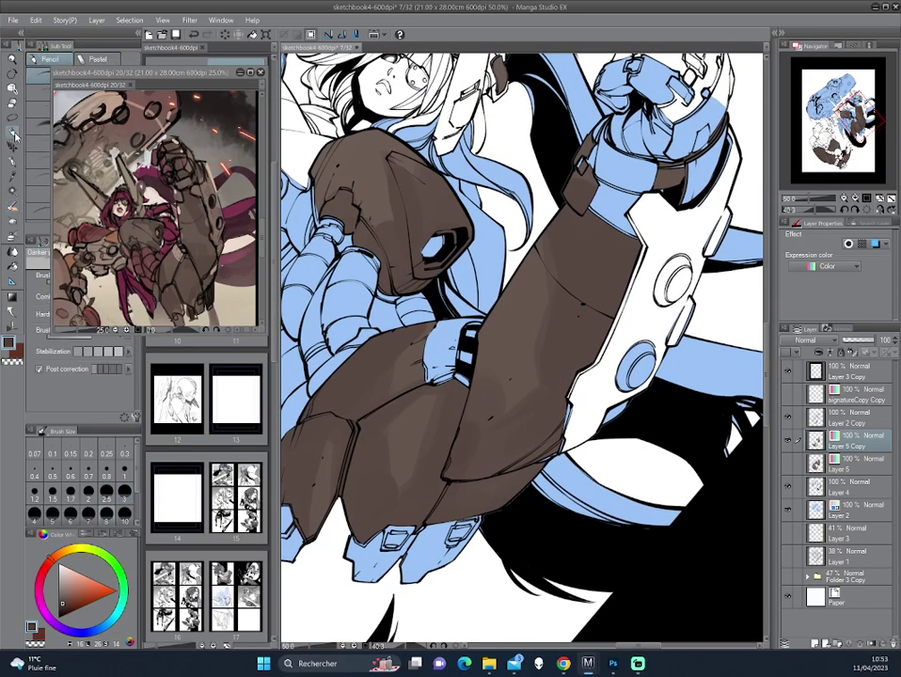
alt+click(497, 354)
scroll(442, 222, down, 2)
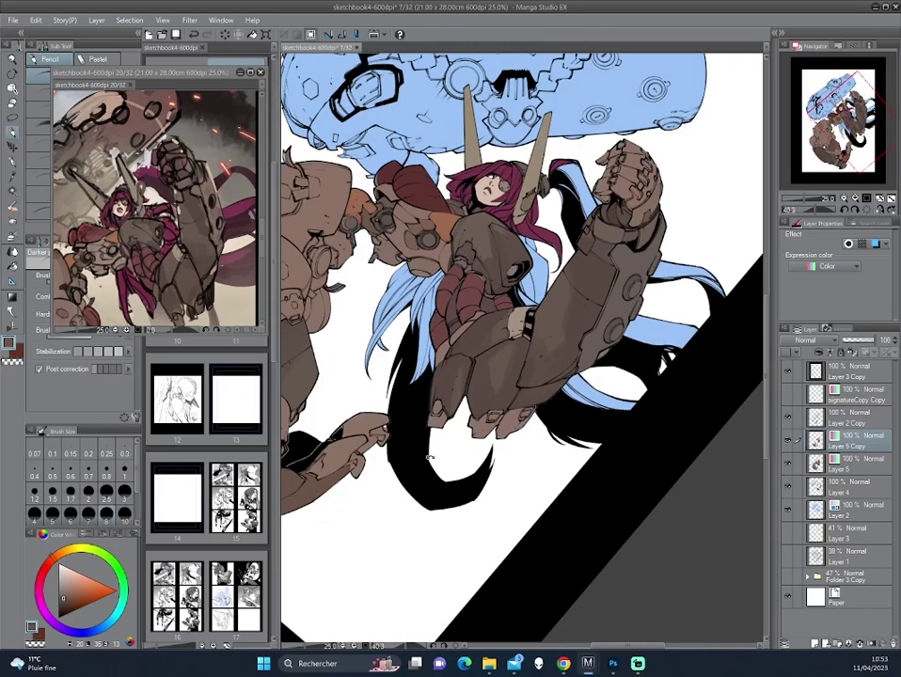
drag(527, 358, 499, 399)
key(h)
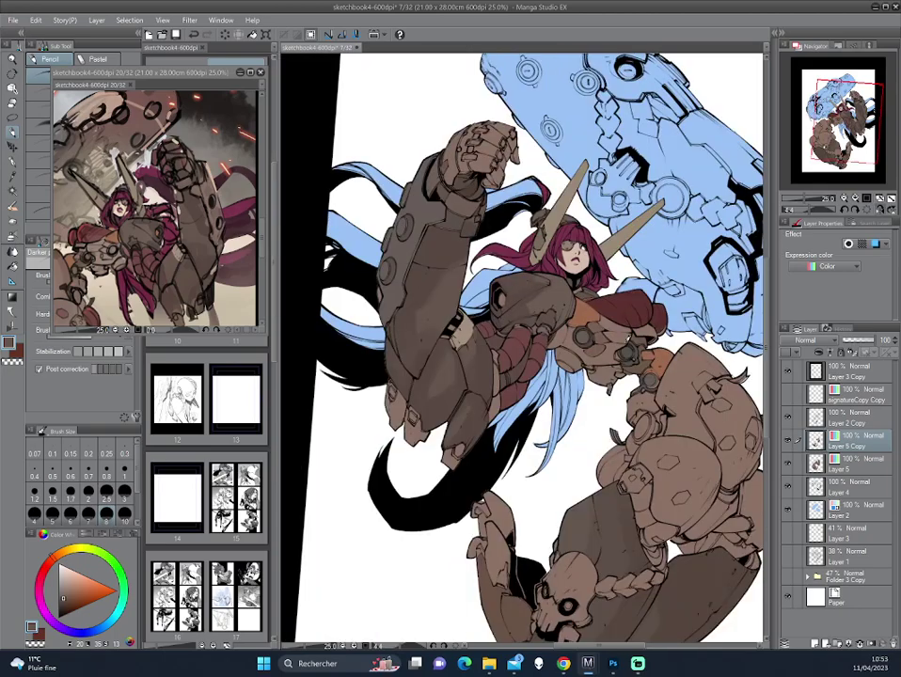
key(h)
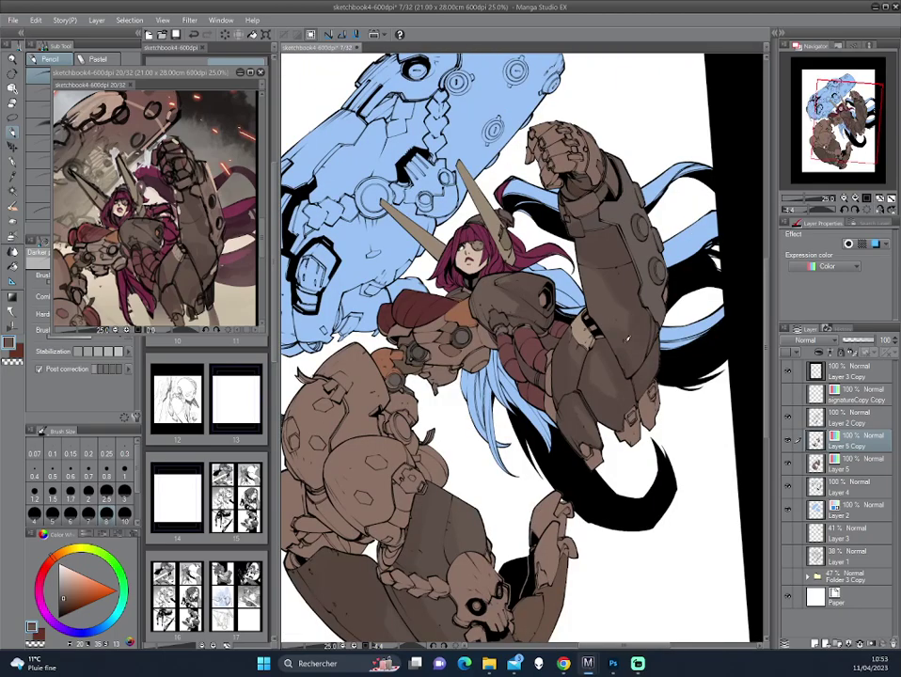
drag(628, 339, 575, 309)
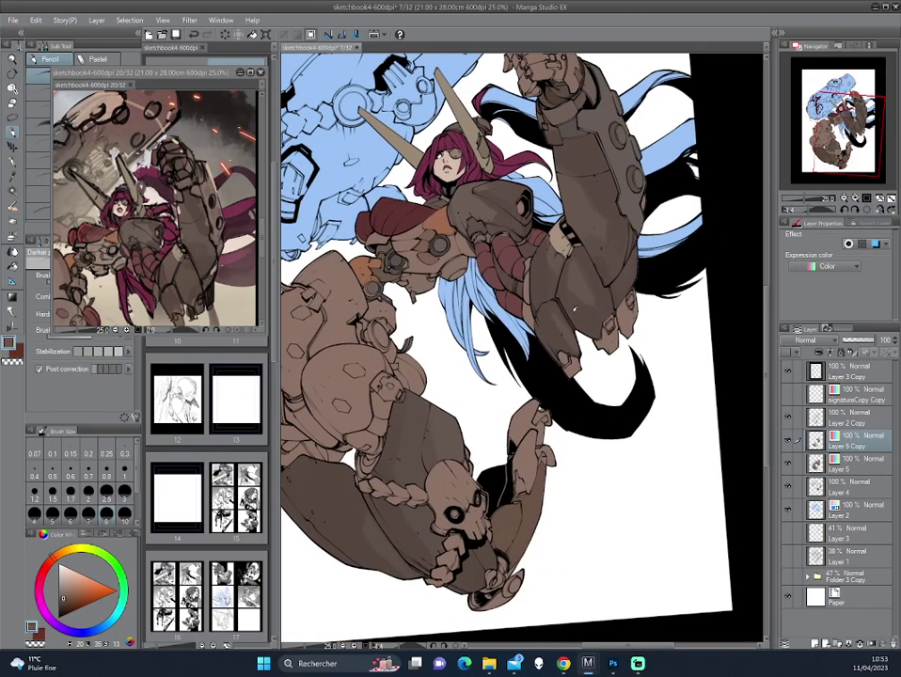
scroll(575, 308, up, 1)
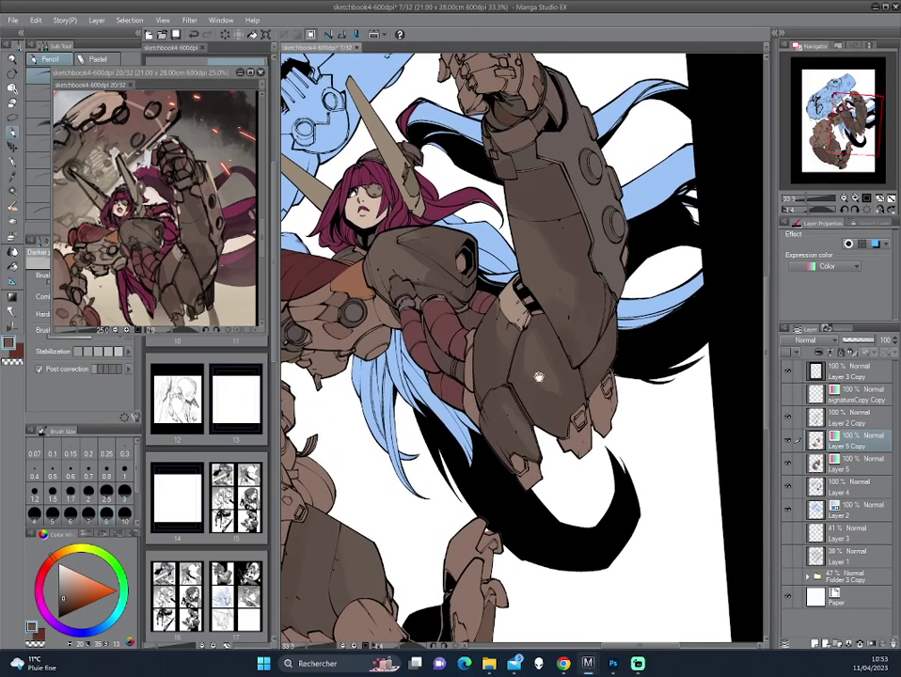
drag(540, 376, 587, 341)
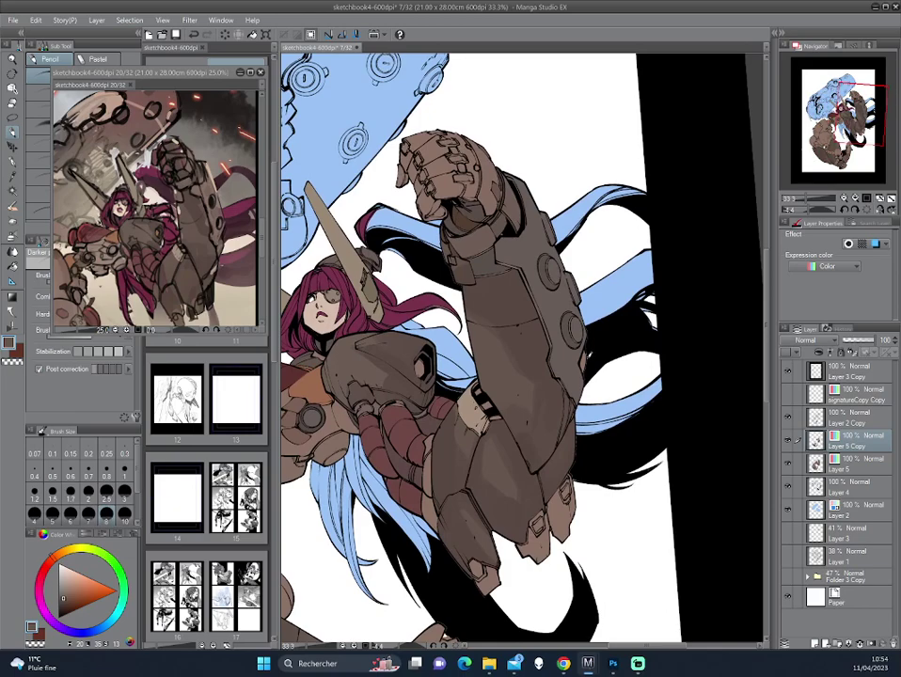
drag(525, 402, 530, 424)
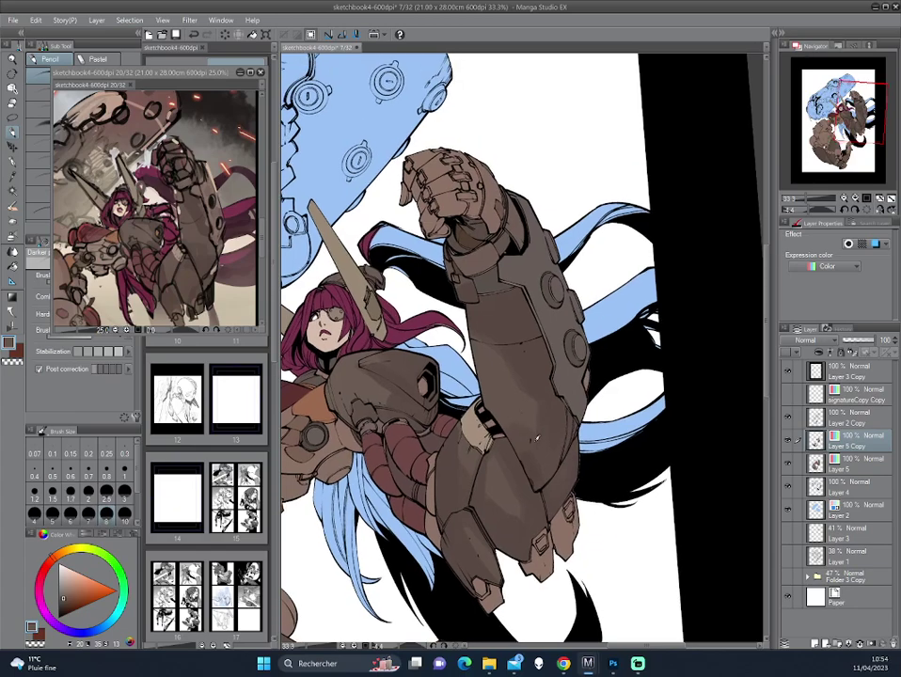
- Select the brown armour areas with Select Color Gamut, then deselect
click(130, 20)
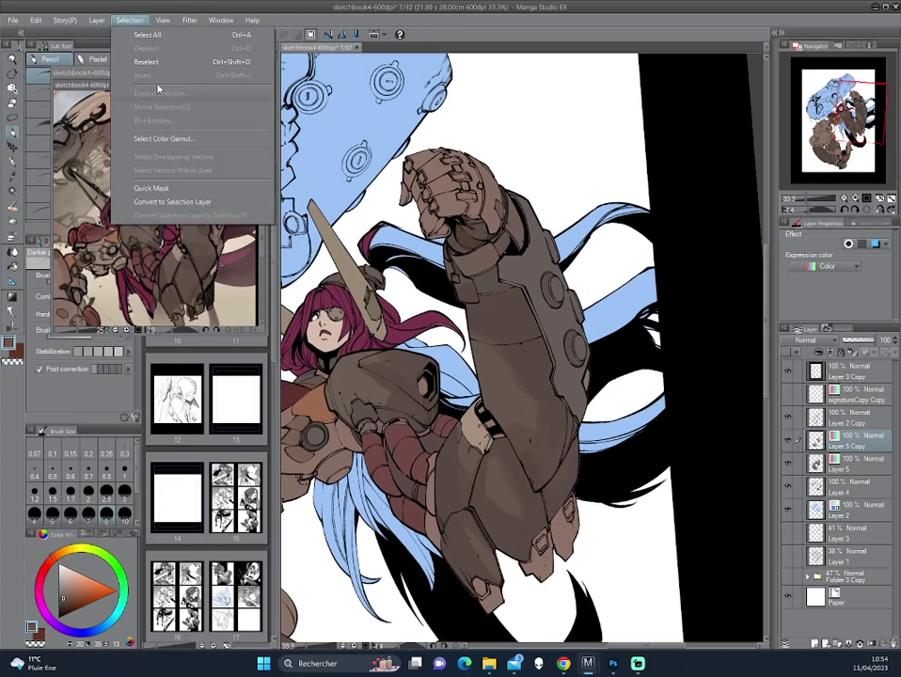
click(163, 137)
click(538, 267)
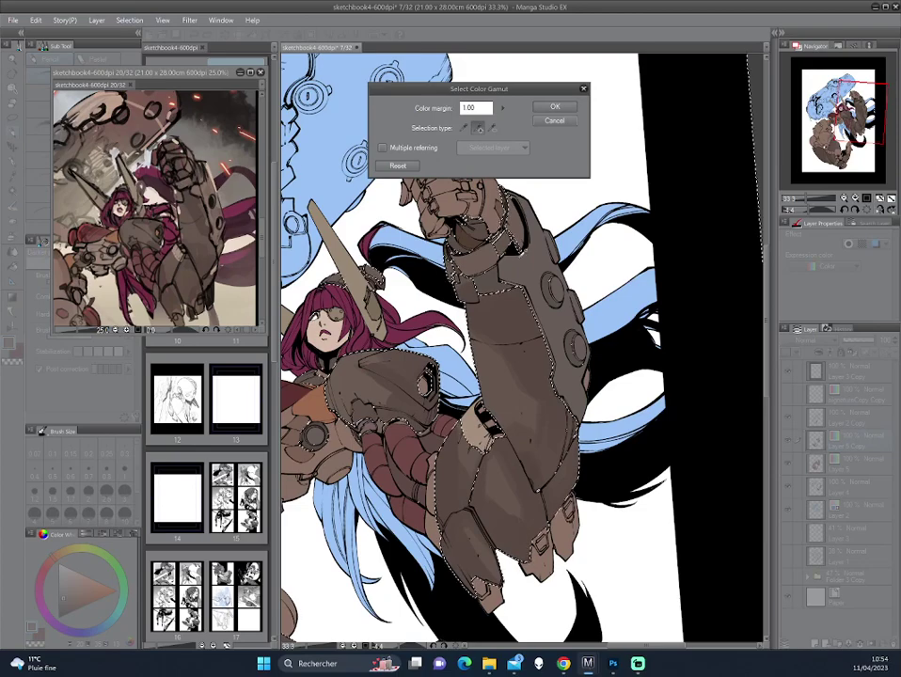
click(555, 106)
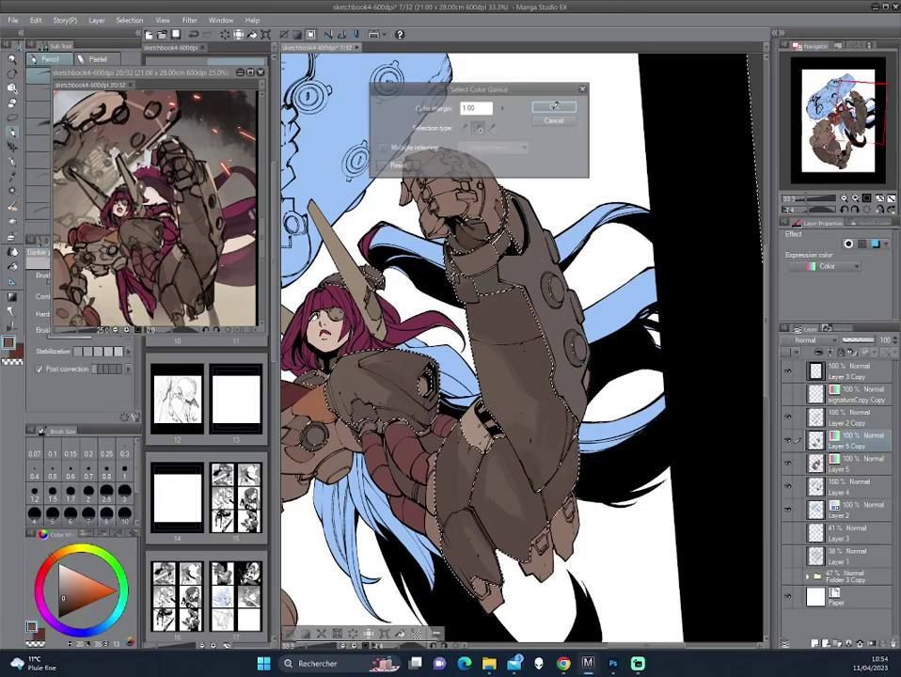
key(ctrl+d)
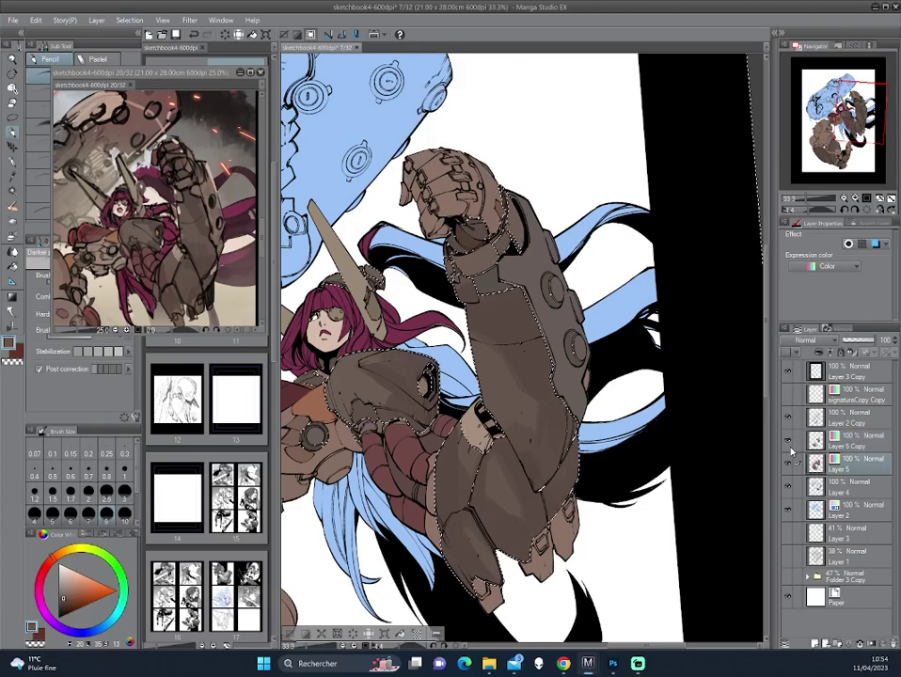
- Redo Select Color Gamut picking only the raised arm's brown plating
click(64, 19)
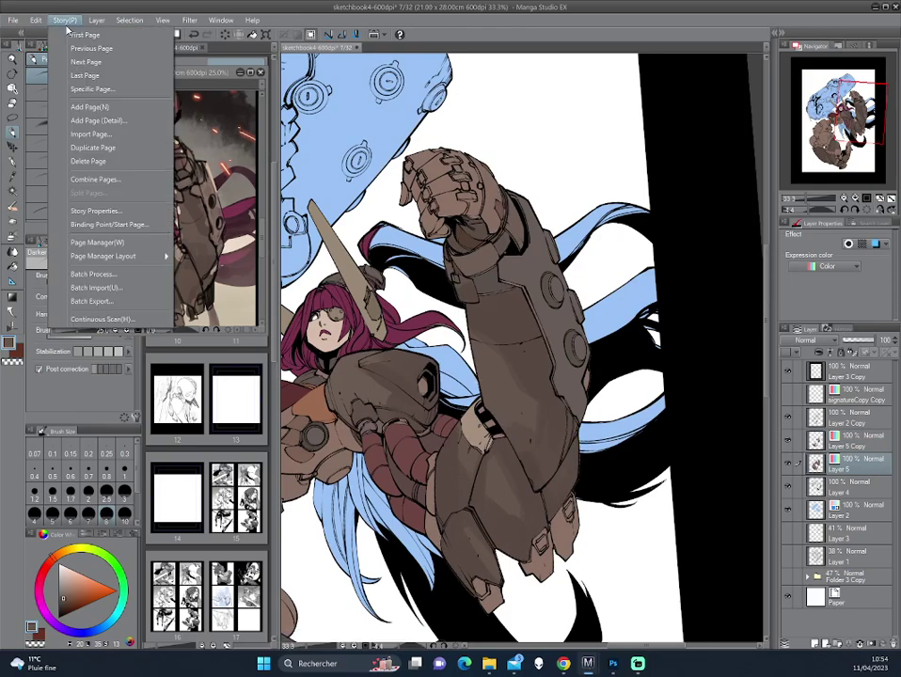
click(151, 138)
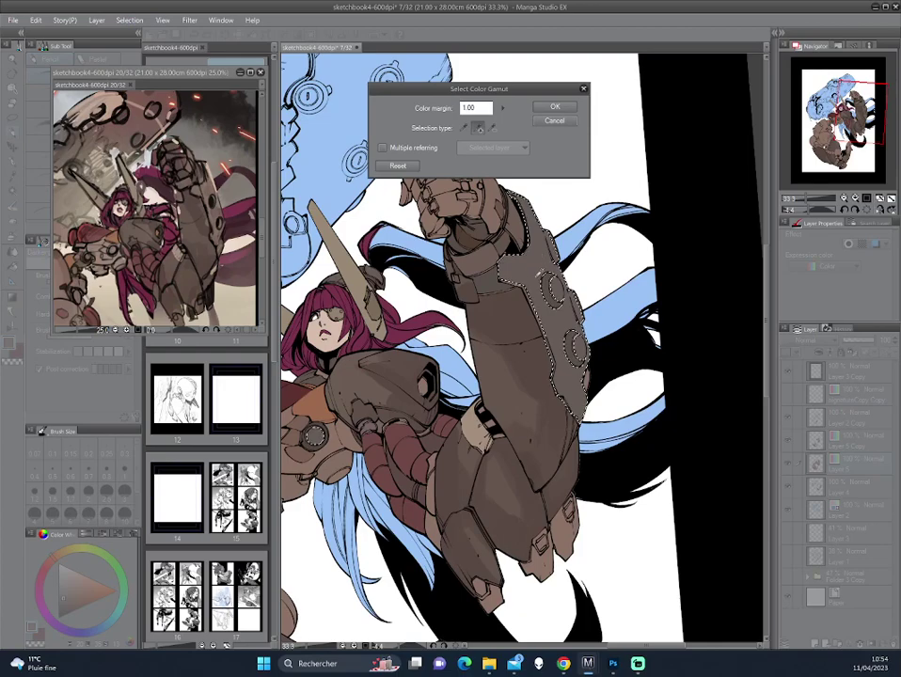
click(546, 301)
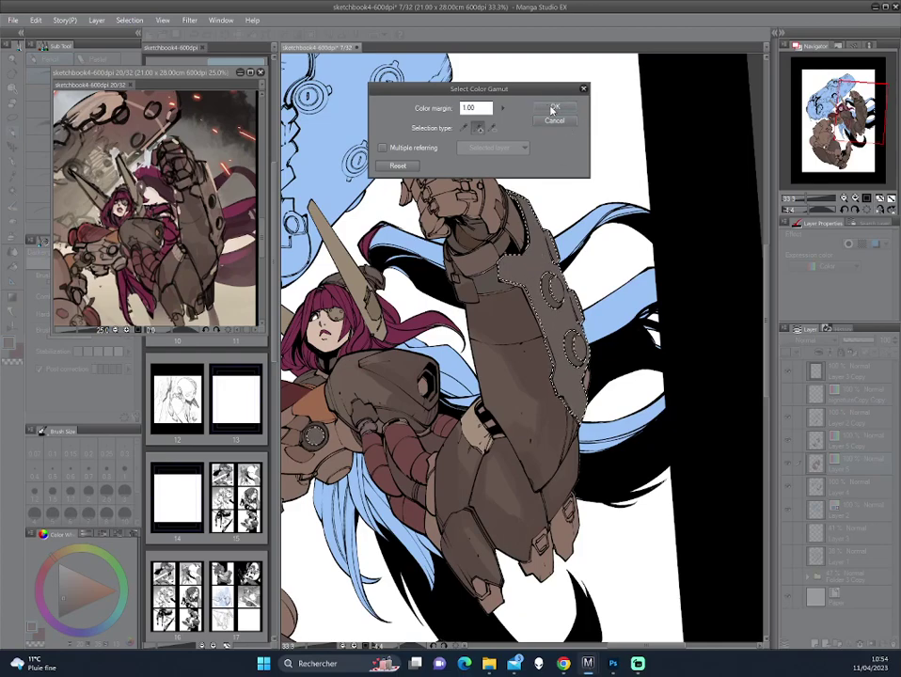
click(554, 107)
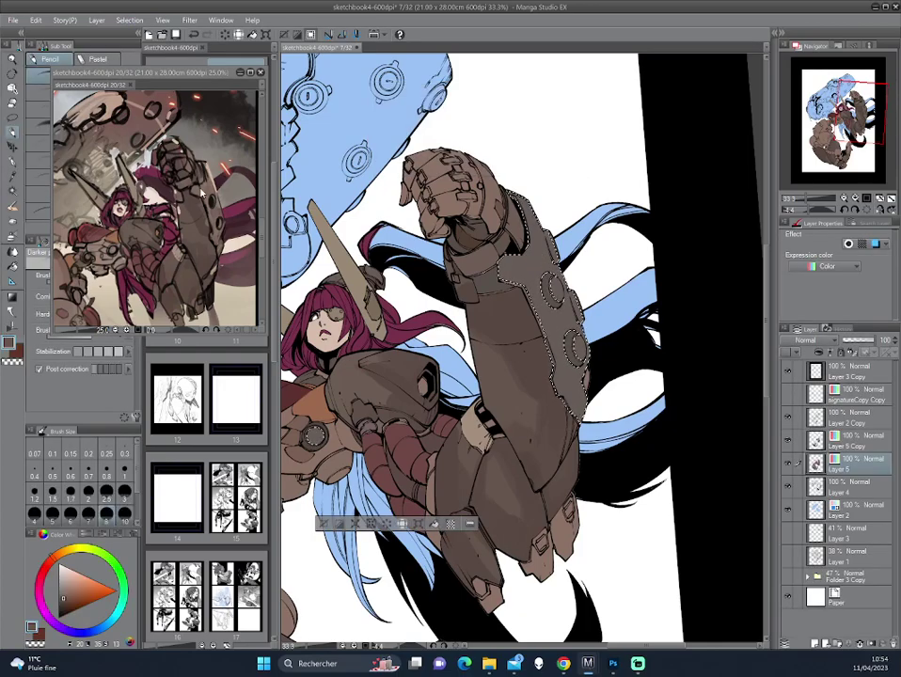
click(150, 141)
click(11, 205)
click(508, 247)
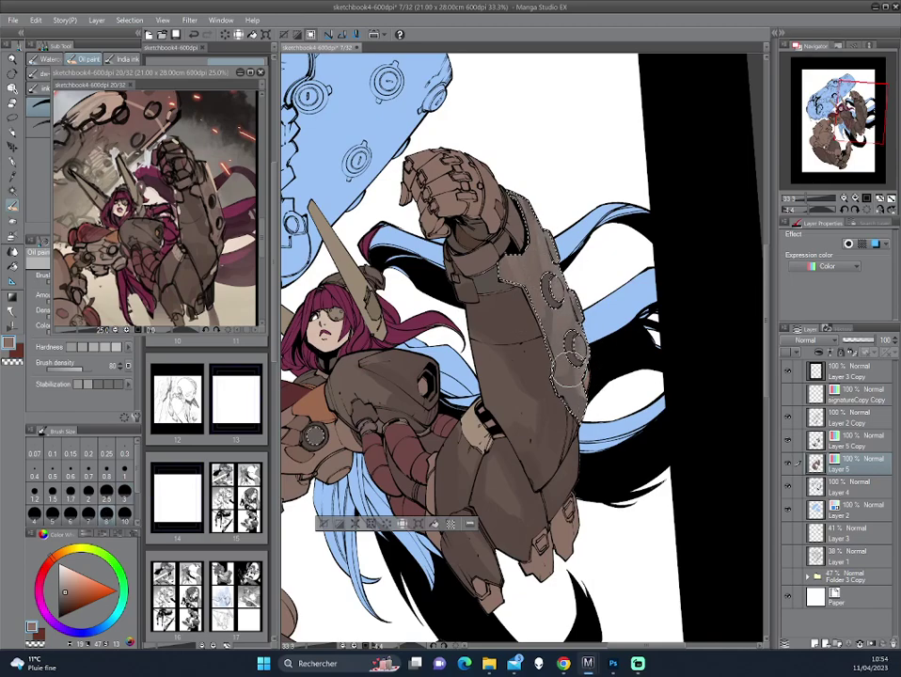
click(539, 279)
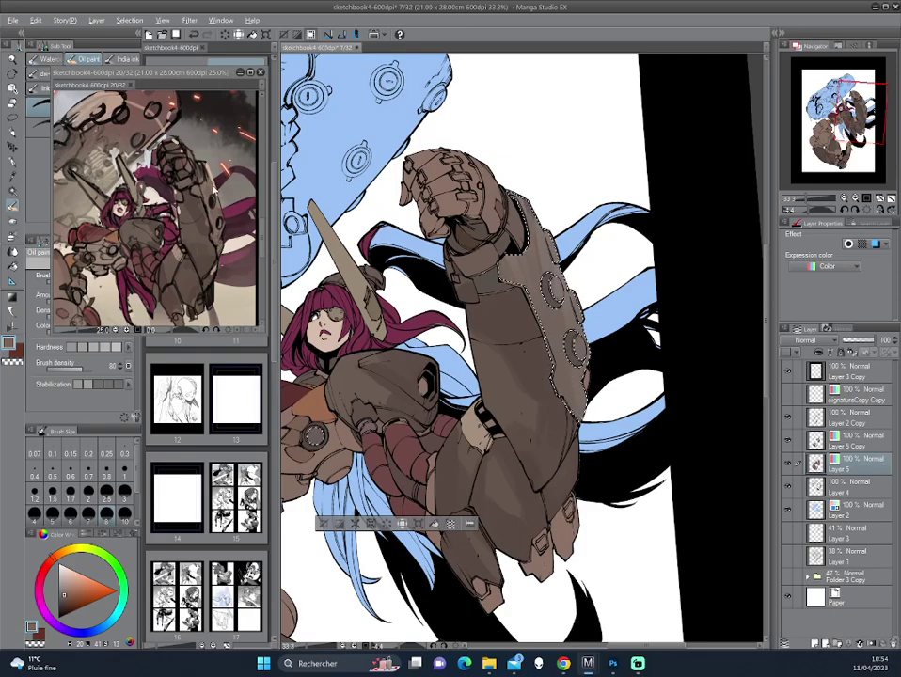
click(164, 180)
click(395, 160)
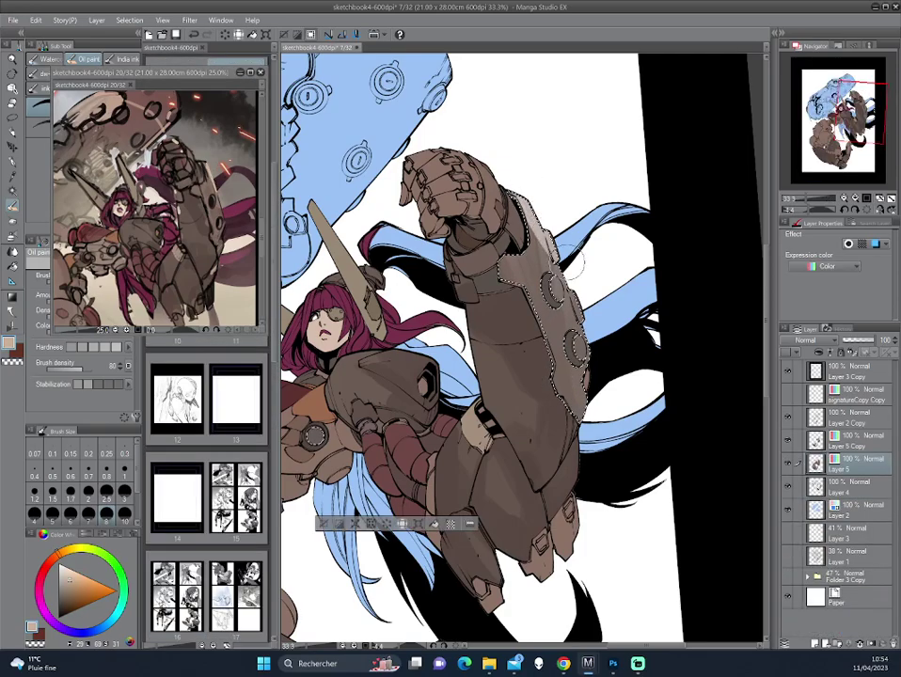
key(h)
drag(461, 126, 453, 132)
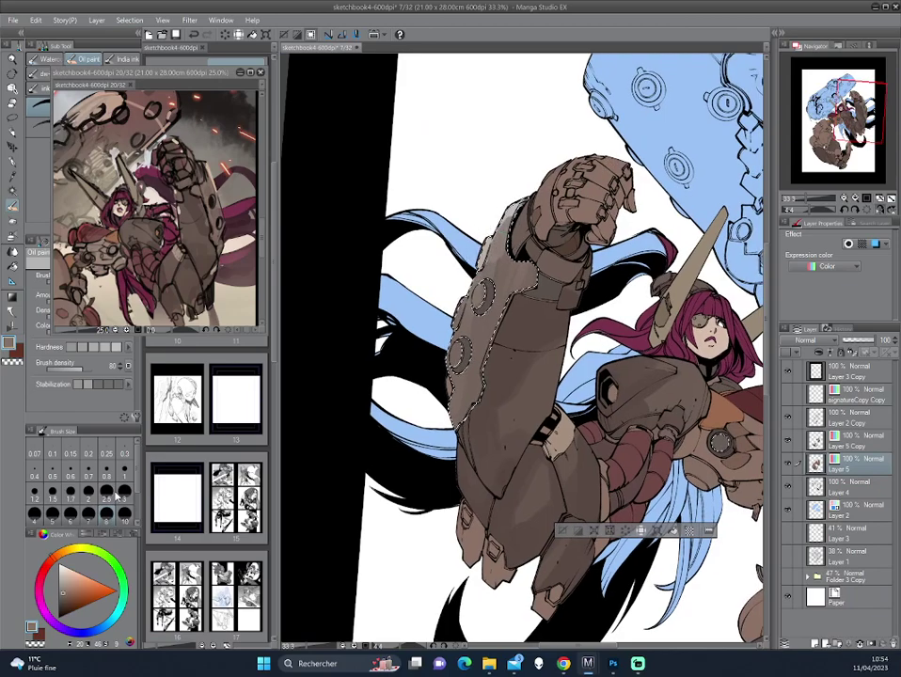
key(ctrl+z)
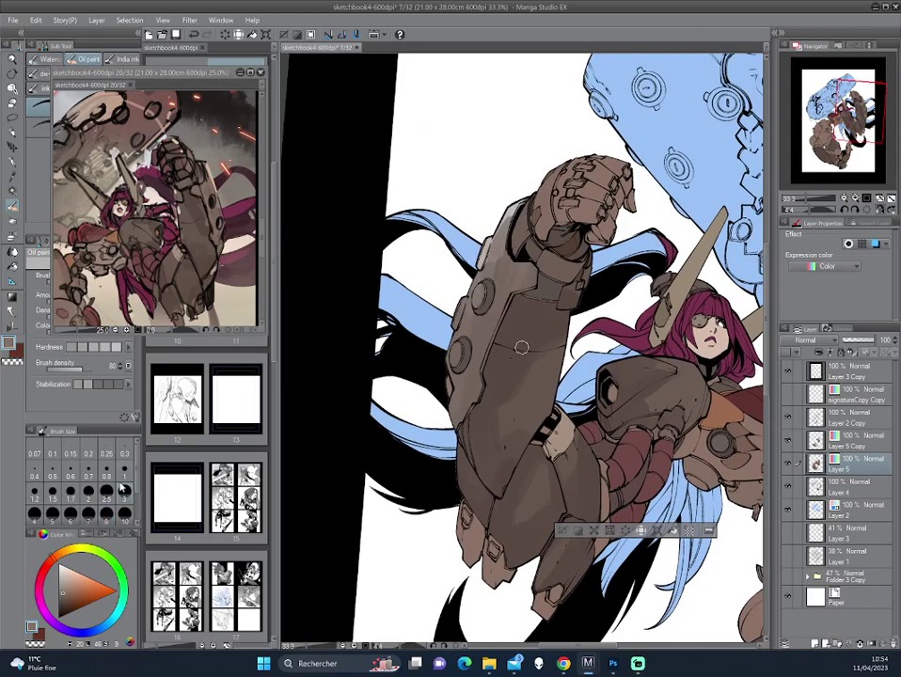
key(h)
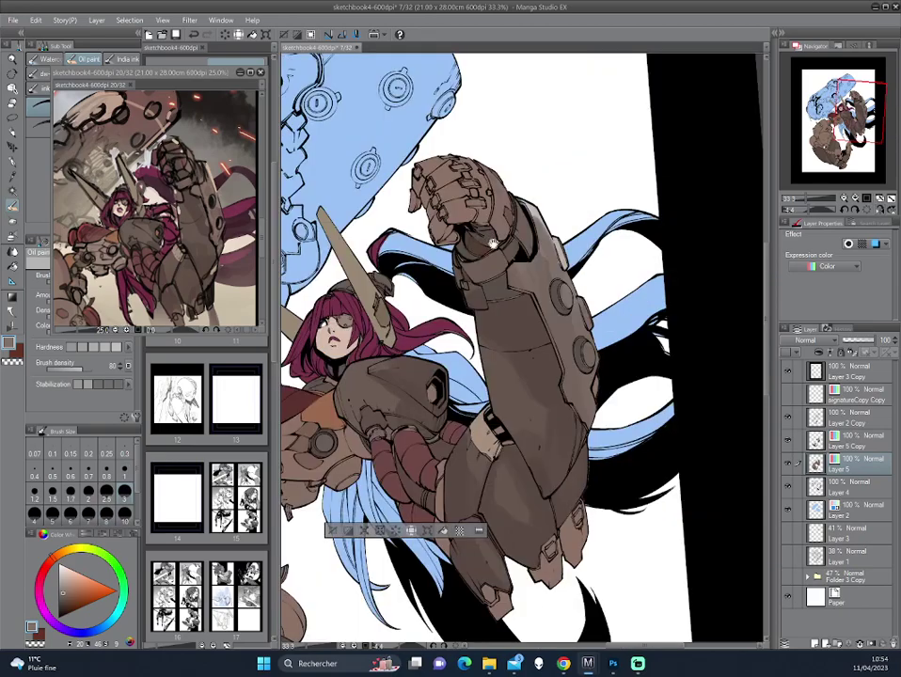
mouse_move(370, 182)
mouse_down()
mouse_move(537, 223)
mouse_move(539, 265)
mouse_move(518, 265)
mouse_up()
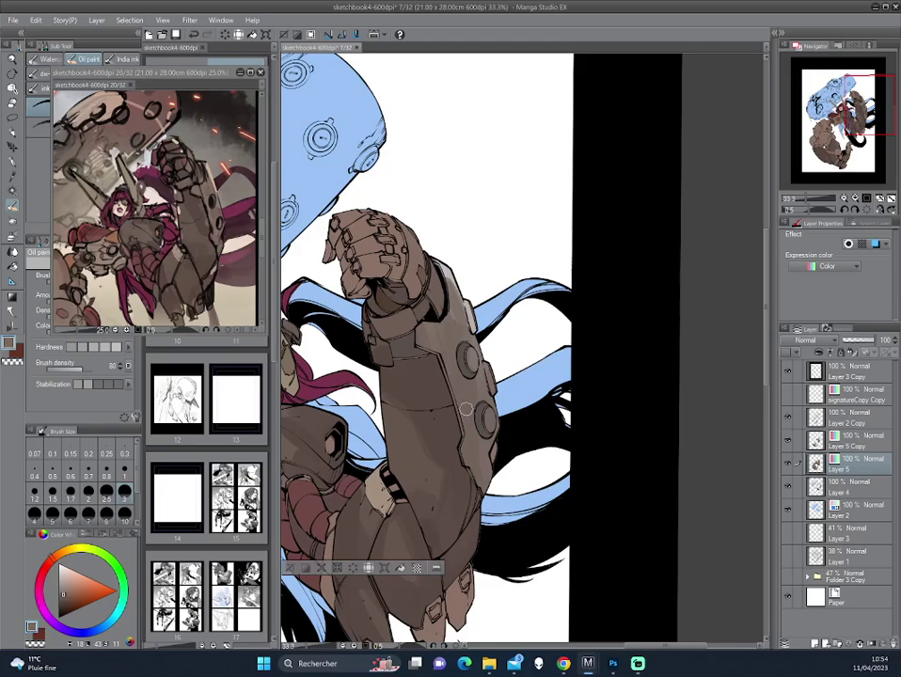
key(h)
mouse_move(479, 381)
mouse_down()
mouse_move(428, 216)
mouse_move(403, 223)
mouse_up()
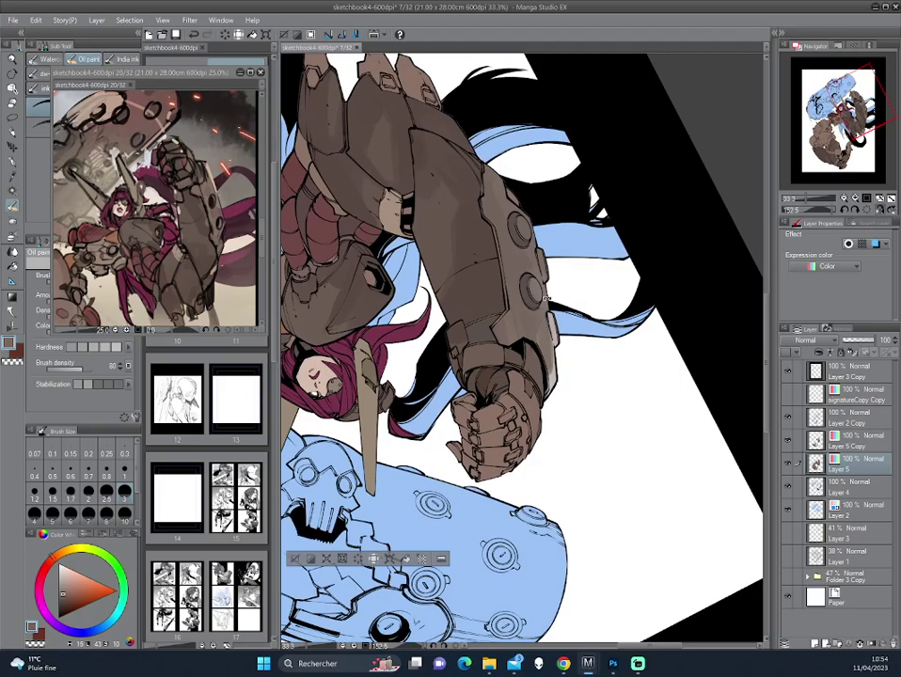
key(r)
scroll(531, 355, up, 1)
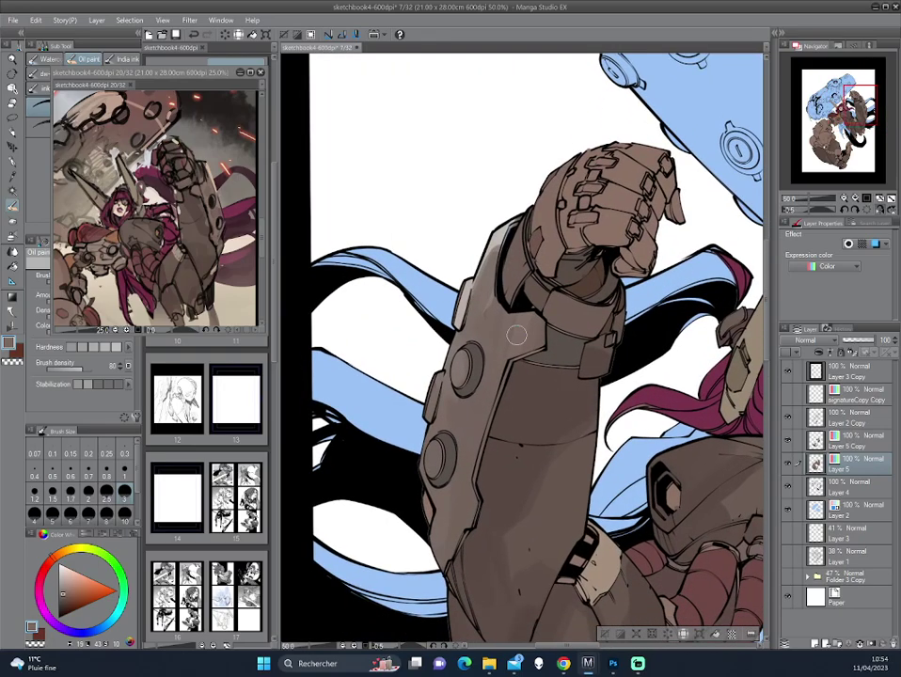
key(h)
key(h)
scroll(516, 336, down, 2)
drag(558, 209, 480, 322)
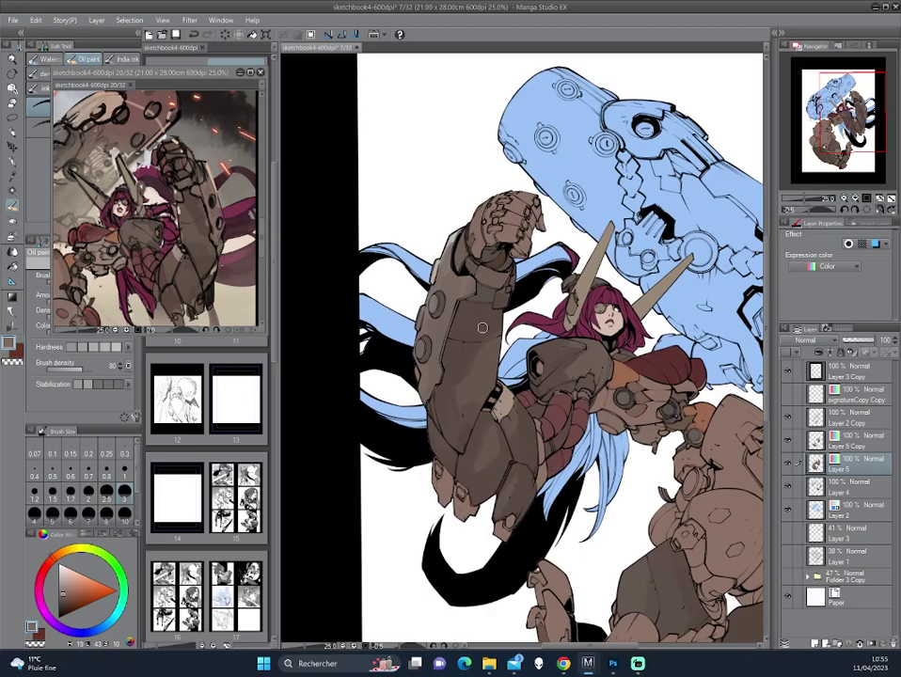
key(p)
scroll(460, 324, up, 2)
- Paint a light highlight along the gauntlet's left edge with the Pencil (Pastel) sub tool
drag(460, 324, 470, 367)
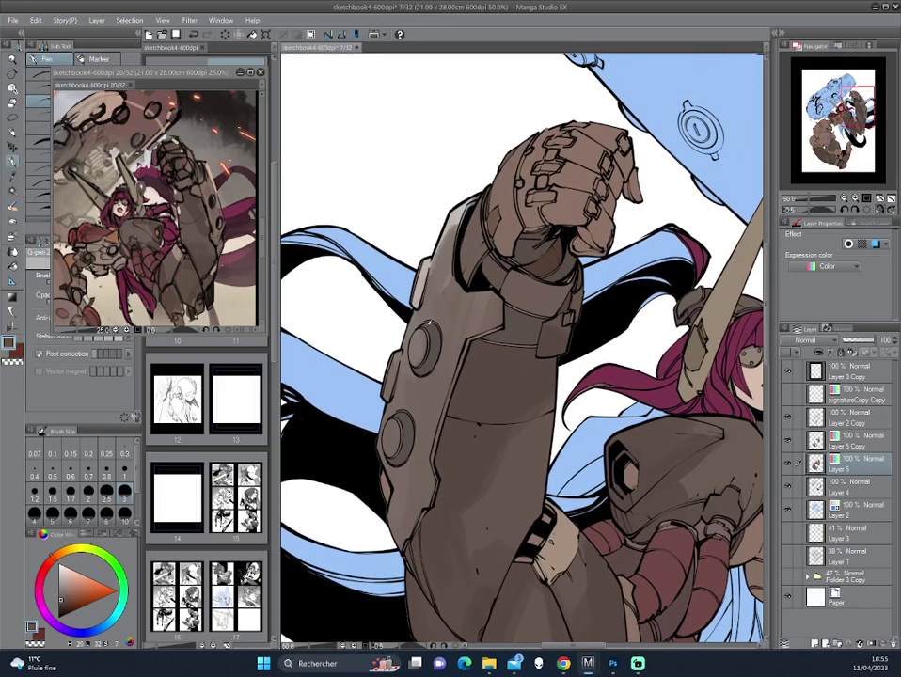
drag(327, 215, 320, 254)
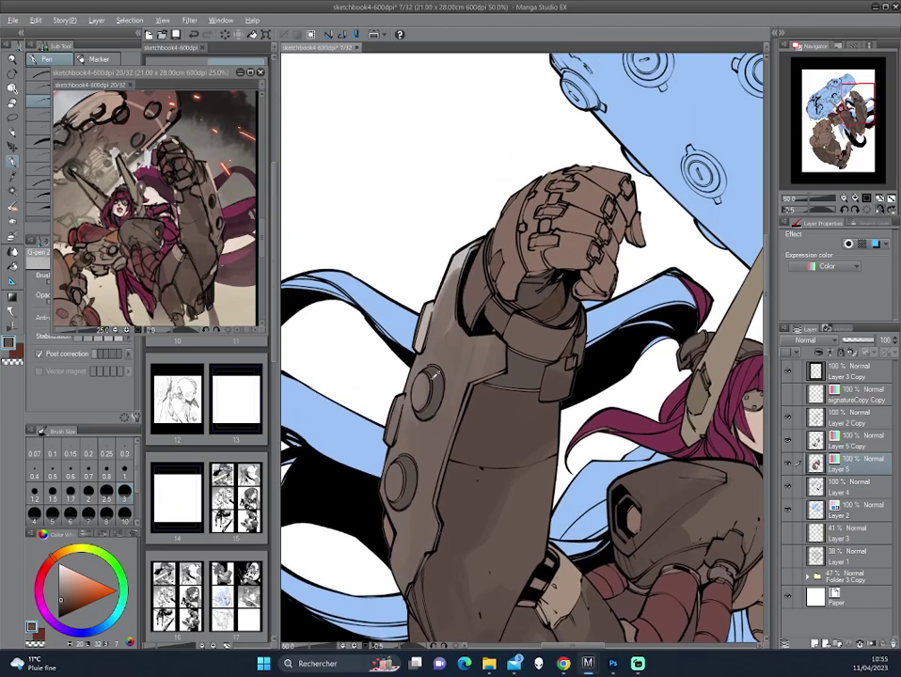
alt+click(318, 247)
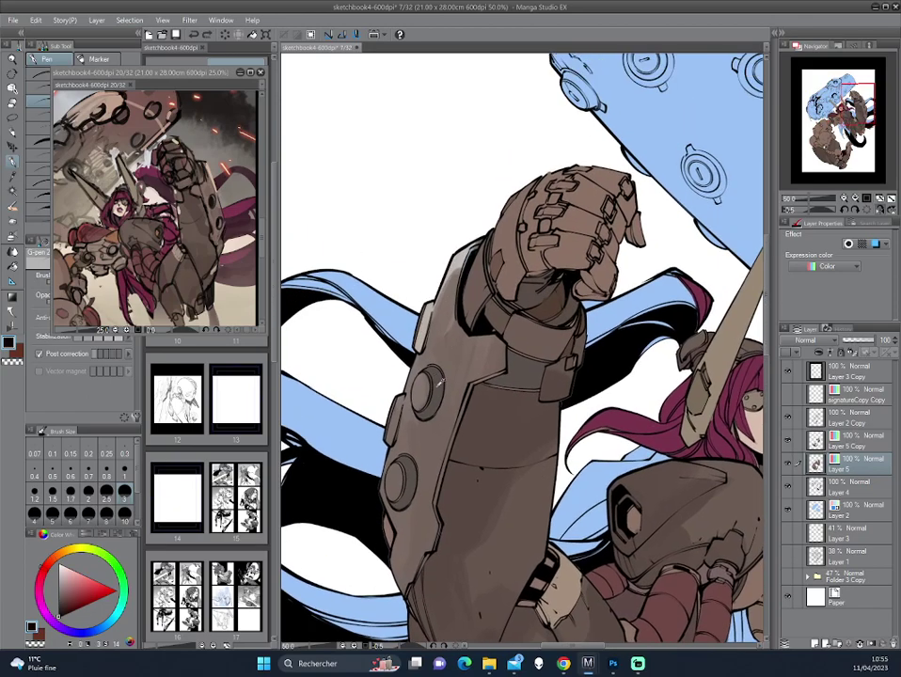
key(p)
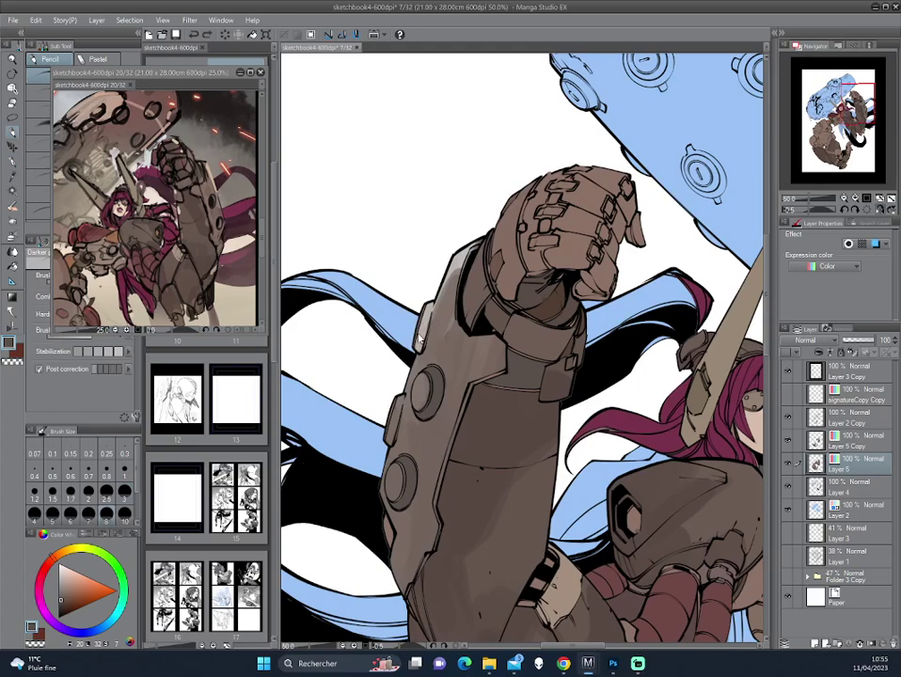
drag(422, 317, 423, 350)
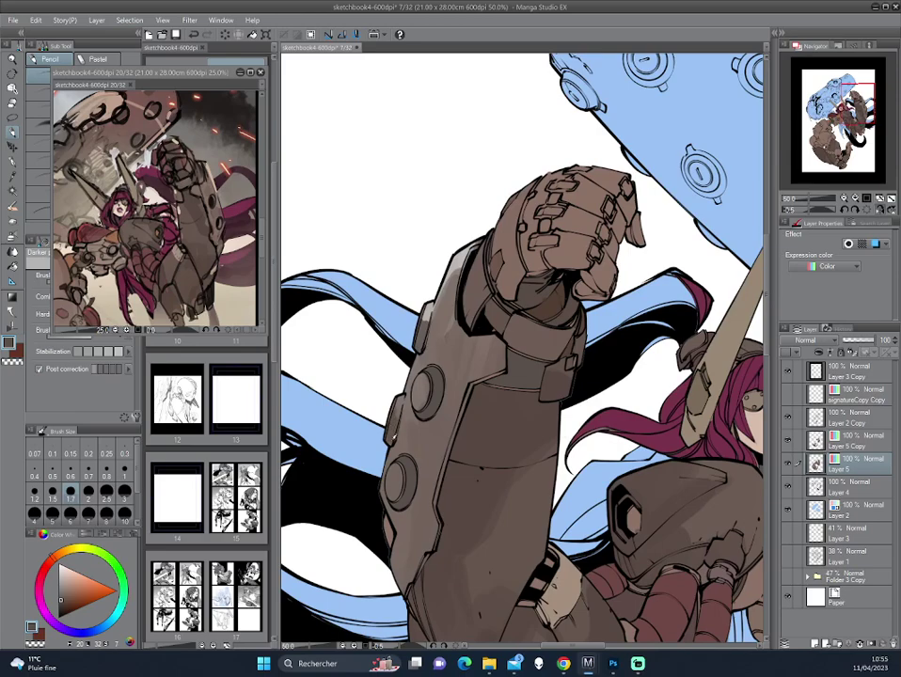
- Rotate and pan the canvas along the arm, then zoom out to show the skull-marked leg
drag(314, 348, 310, 300)
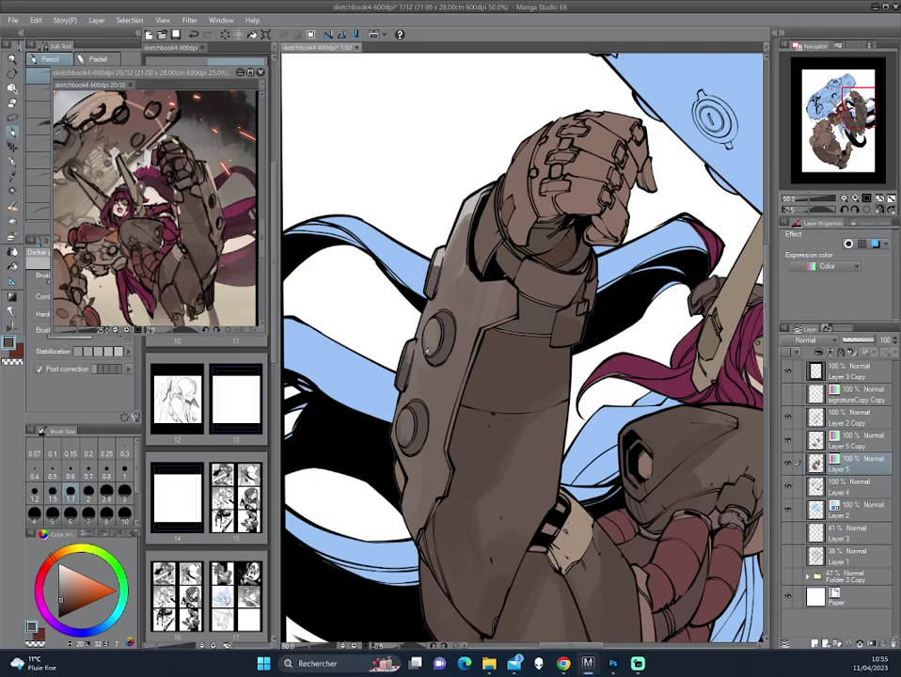
mouse_move(304, 287)
mouse_down()
mouse_move(540, 342)
mouse_move(489, 342)
mouse_up()
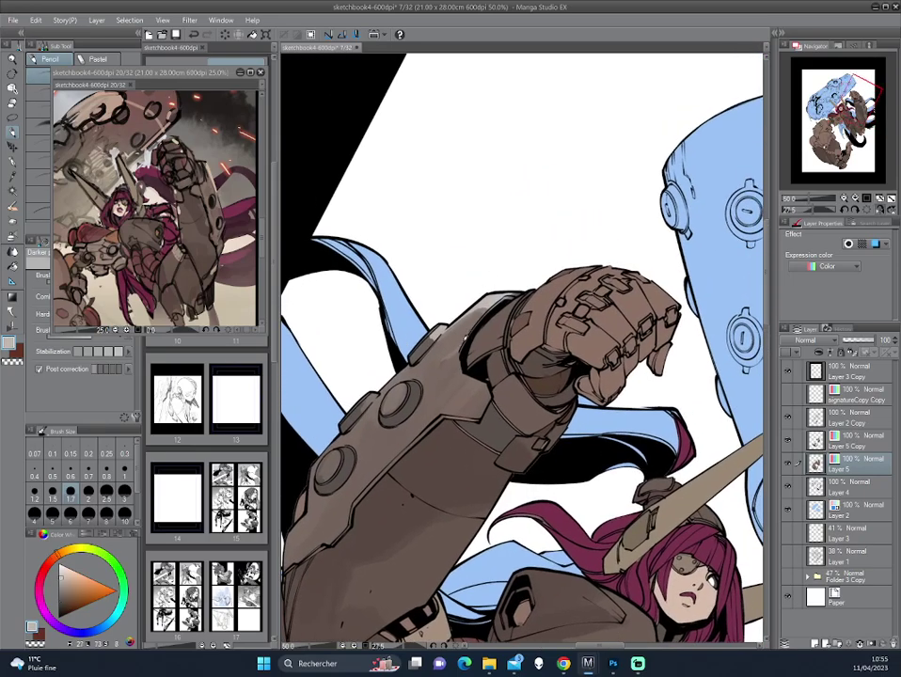
drag(349, 267, 381, 266)
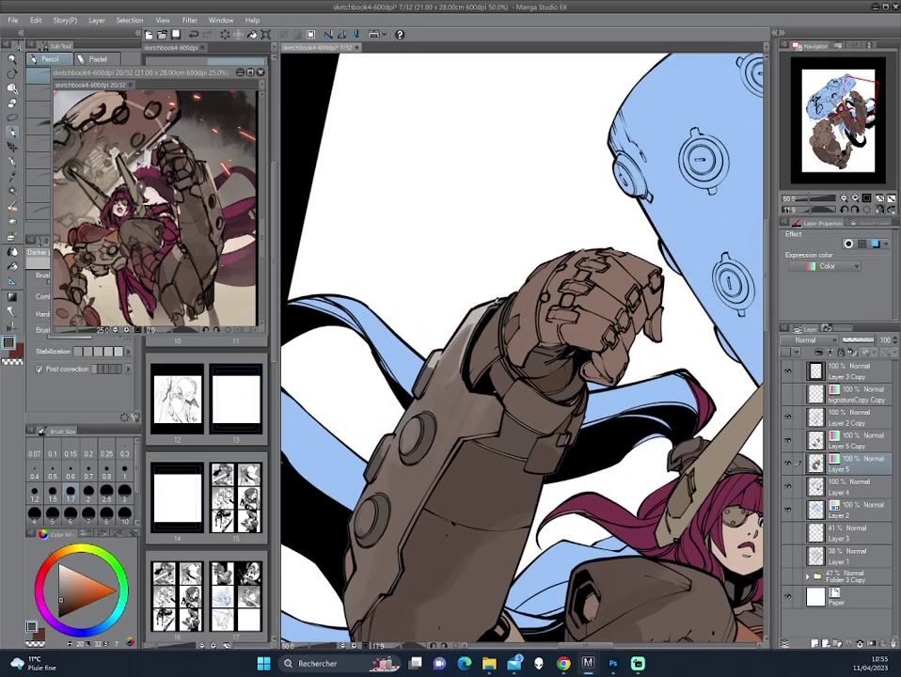
drag(349, 273, 492, 357)
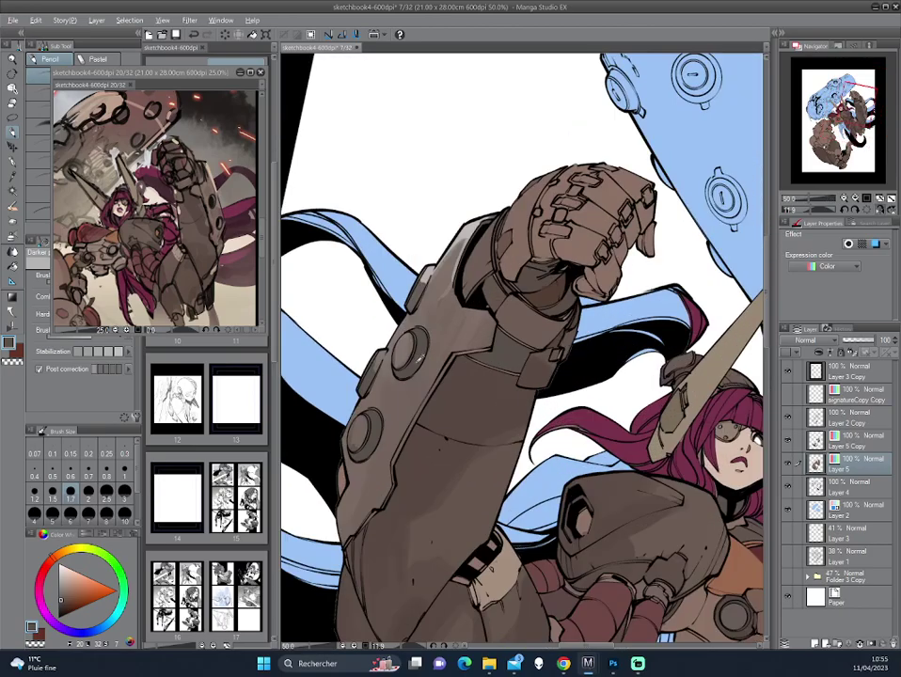
drag(316, 268, 467, 381)
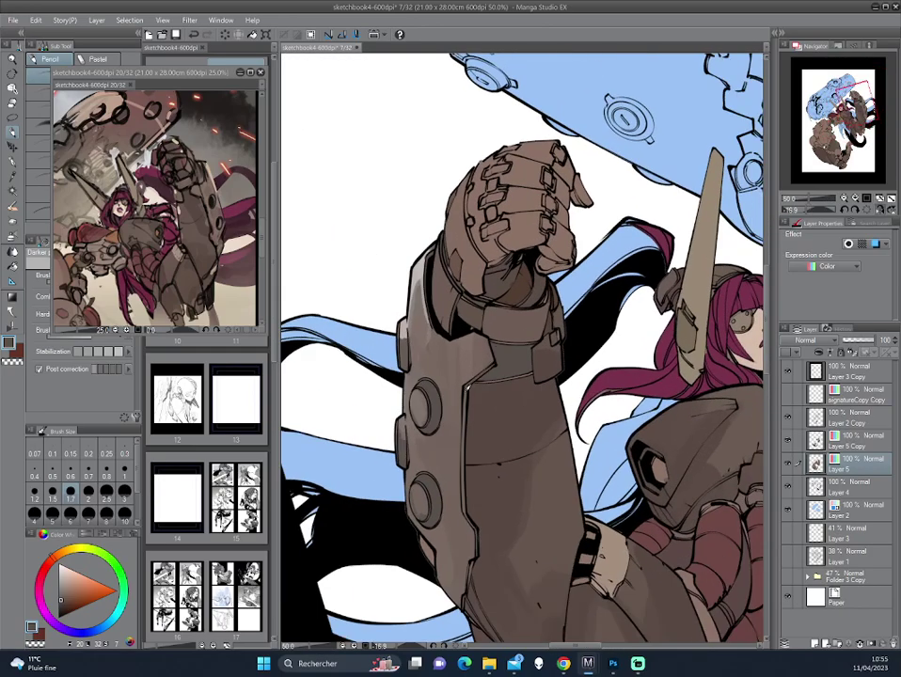
drag(464, 496, 436, 418)
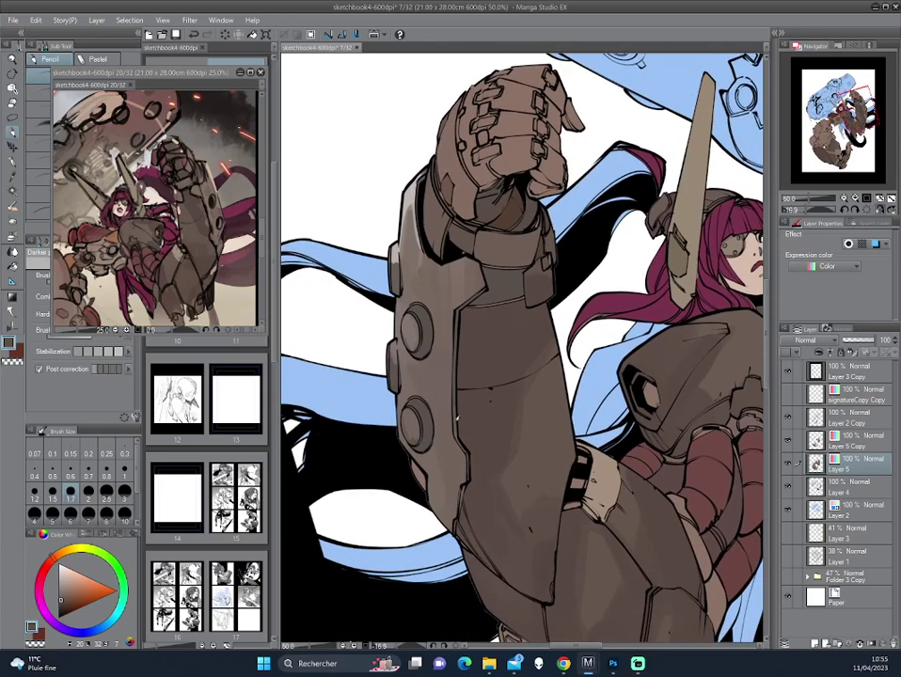
drag(458, 417, 489, 377)
drag(553, 288, 434, 422)
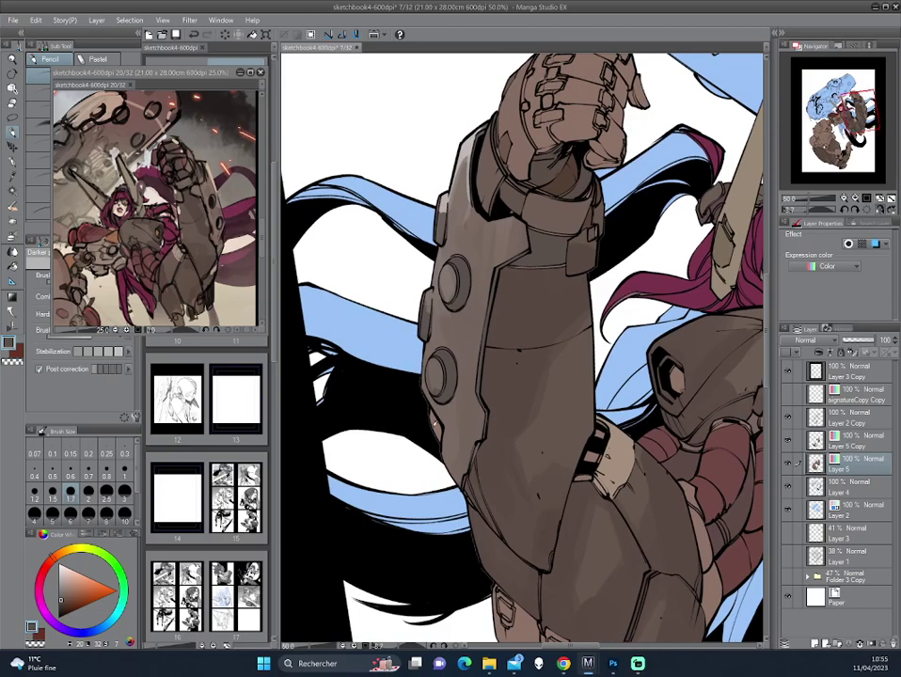
drag(327, 317, 350, 288)
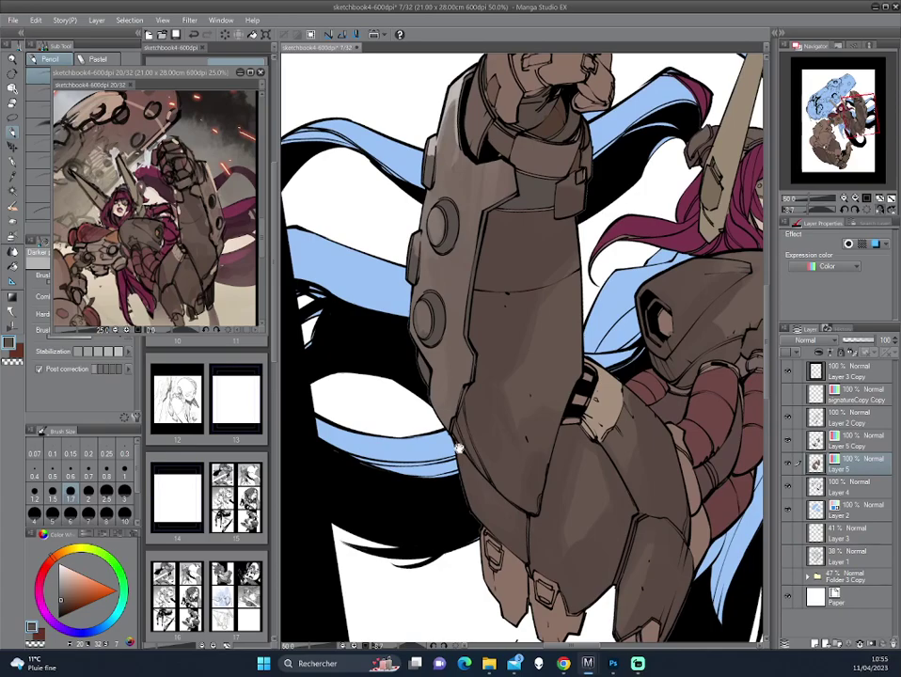
scroll(458, 444, down, 2)
drag(458, 444, 588, 339)
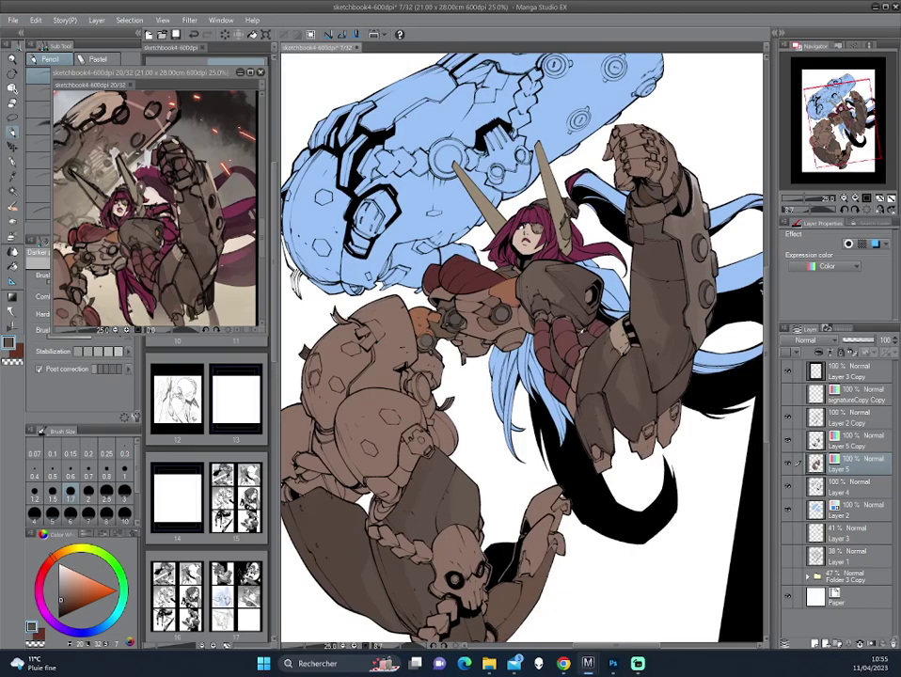
drag(580, 336, 621, 94)
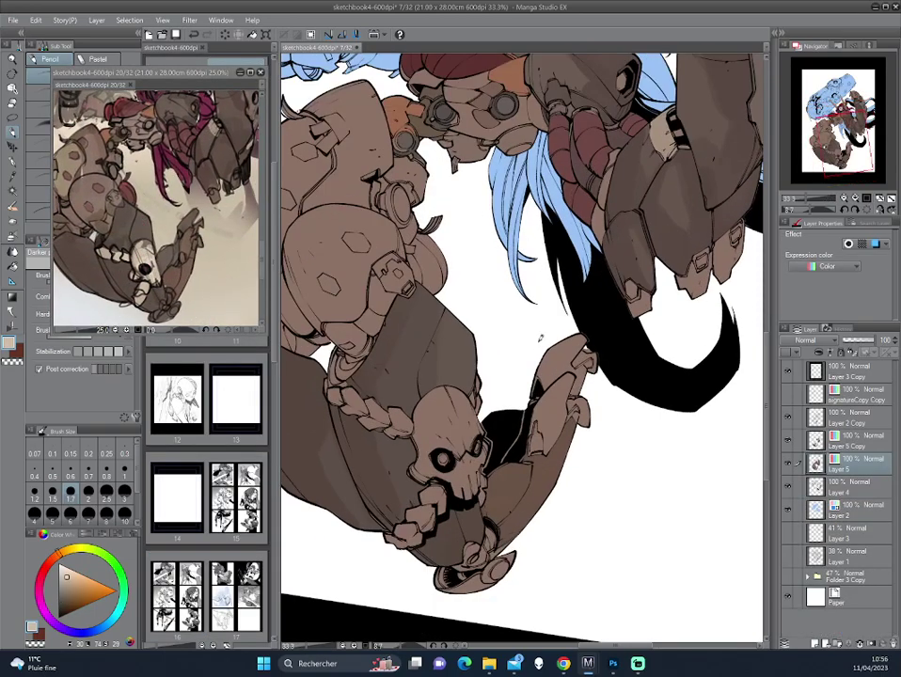
- On a new layer above Layer 5, flood-fill the skull and braid segments with light cream
click(814, 644)
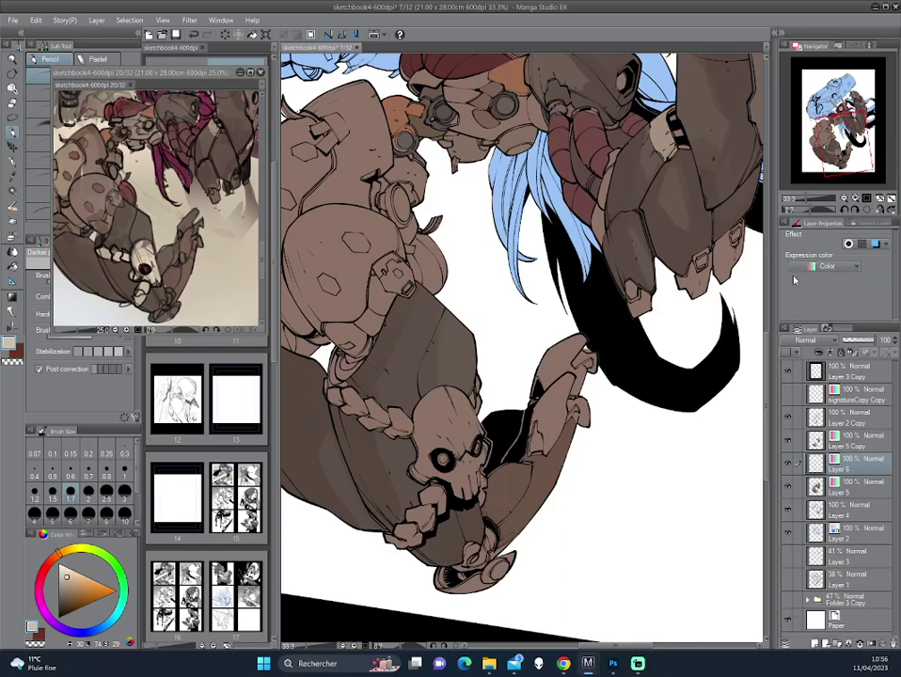
key(g)
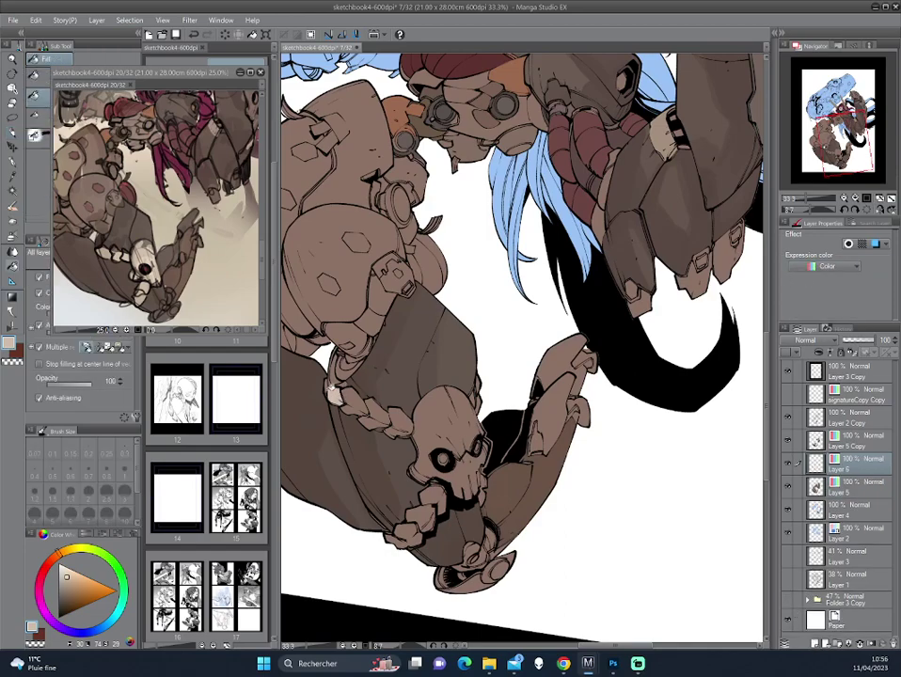
drag(340, 389, 416, 430)
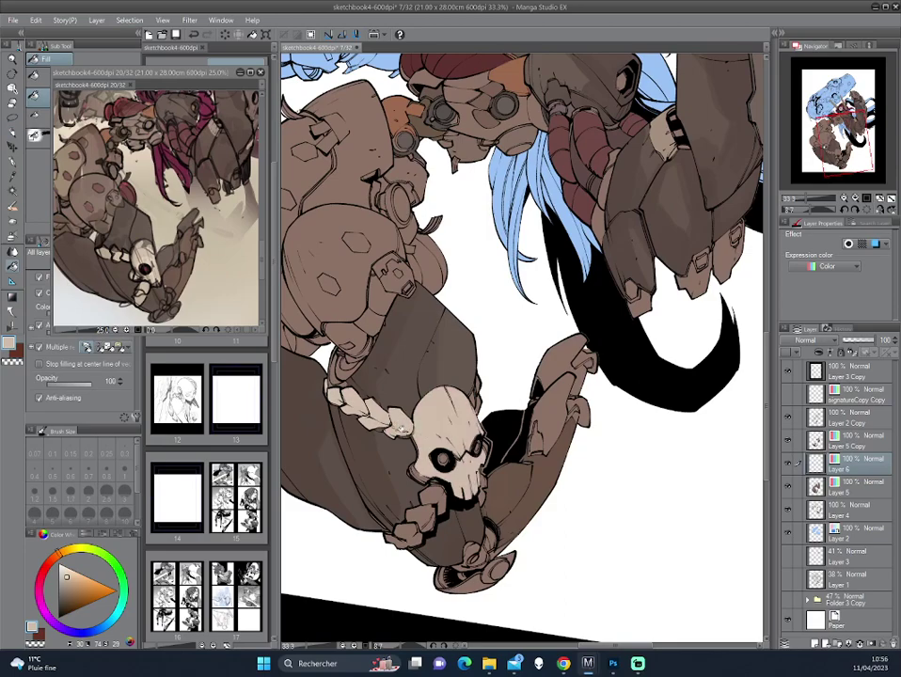
scroll(320, 350, down, 2)
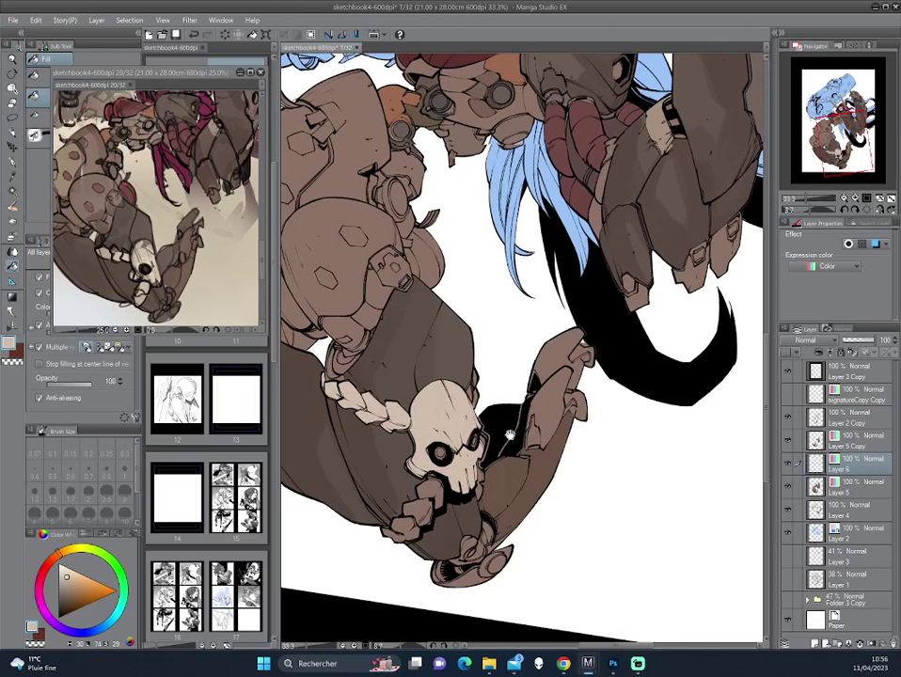
scroll(291, 344, down, 2)
drag(391, 459, 428, 414)
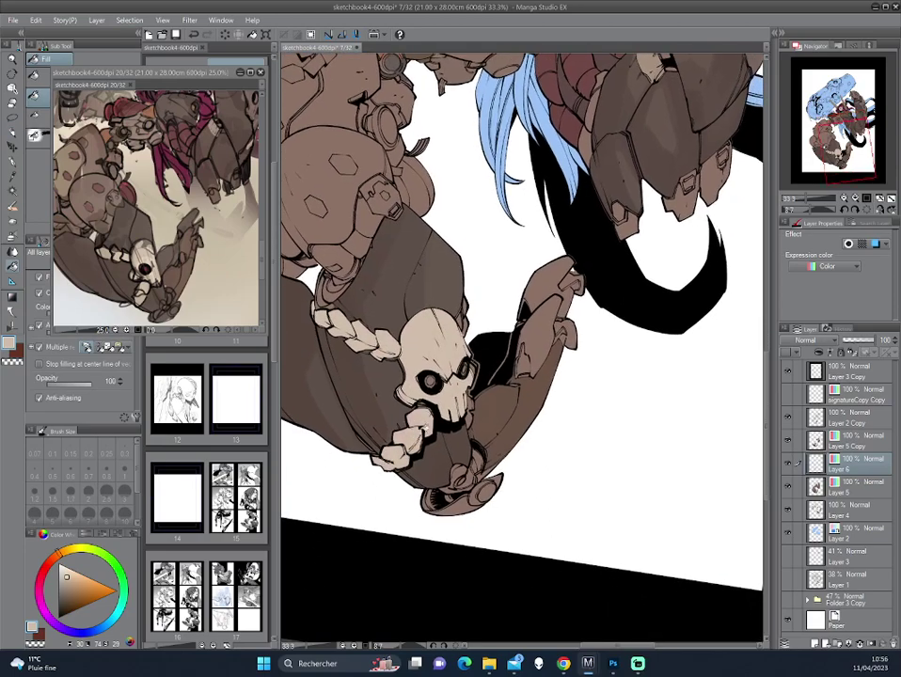
scroll(354, 309, up, 1)
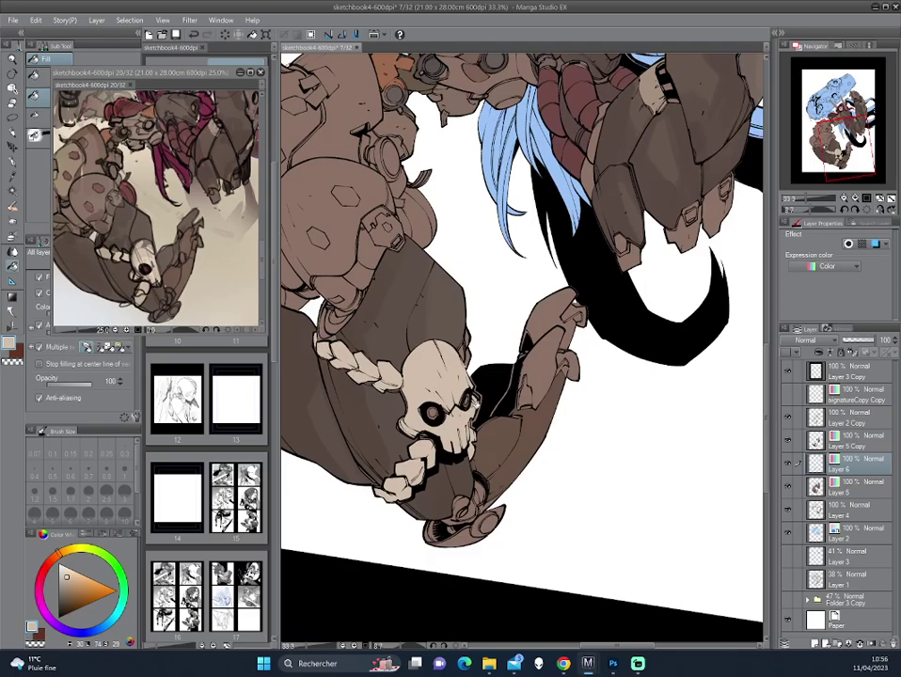
key(p)
scroll(386, 447, up, 1)
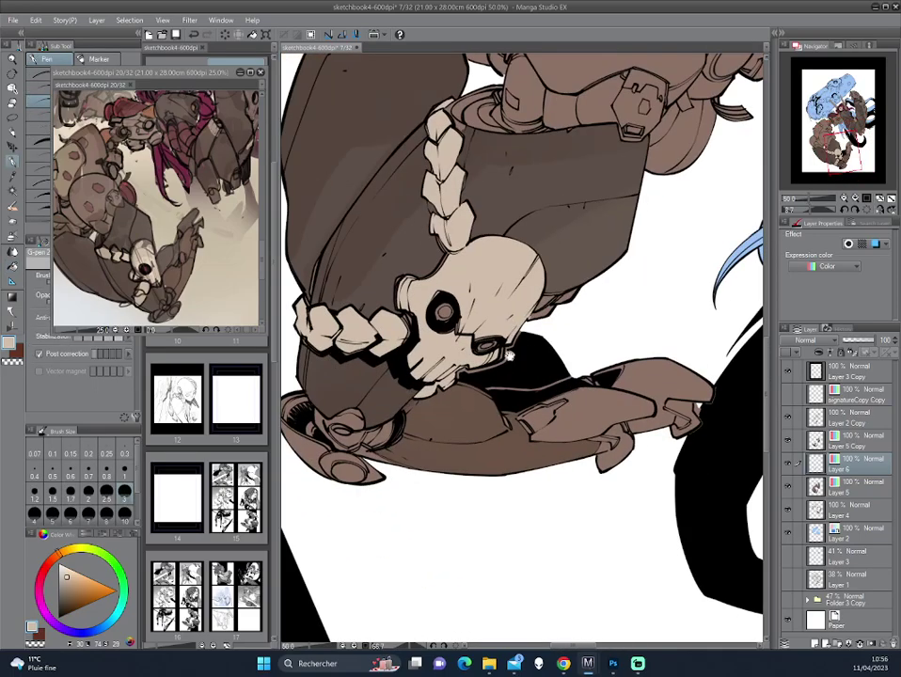
drag(471, 345, 519, 367)
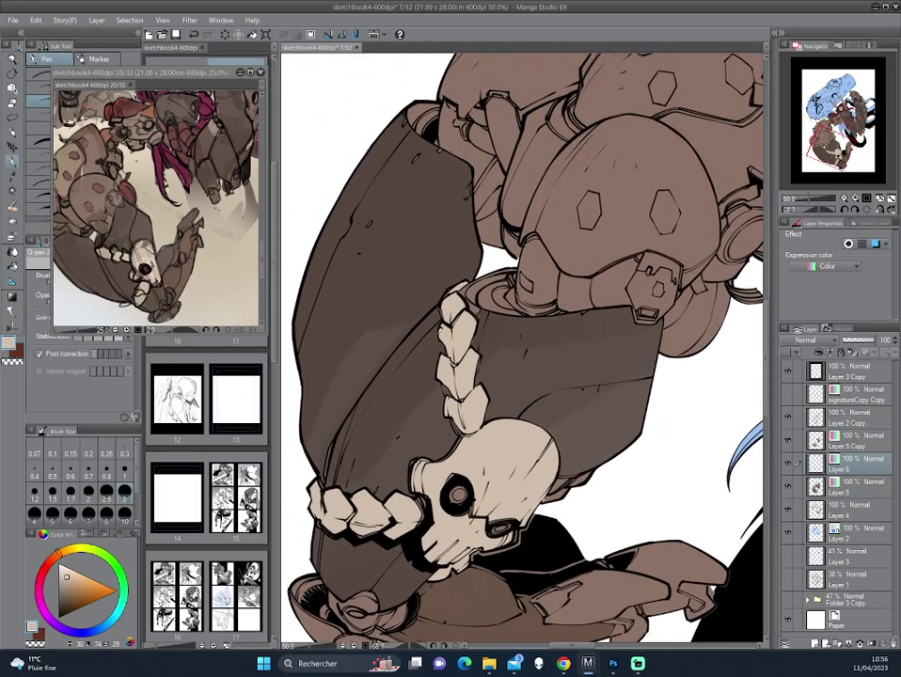
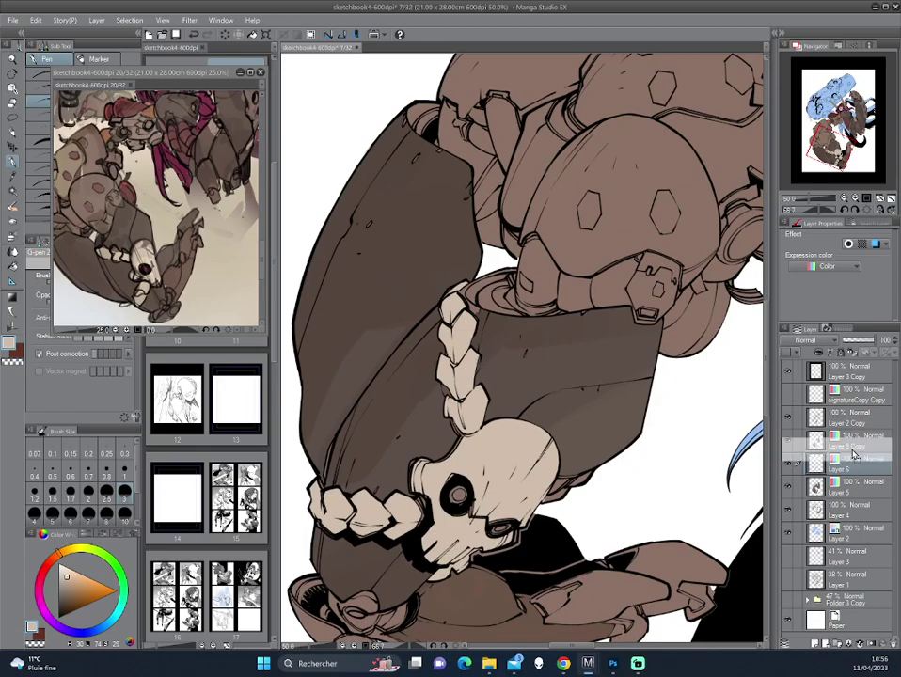
- Move Layer 6 above Layer 5 Copy, sample the brown, and set transparent as the drawing colour
drag(834, 462, 834, 436)
alt+click(485, 355)
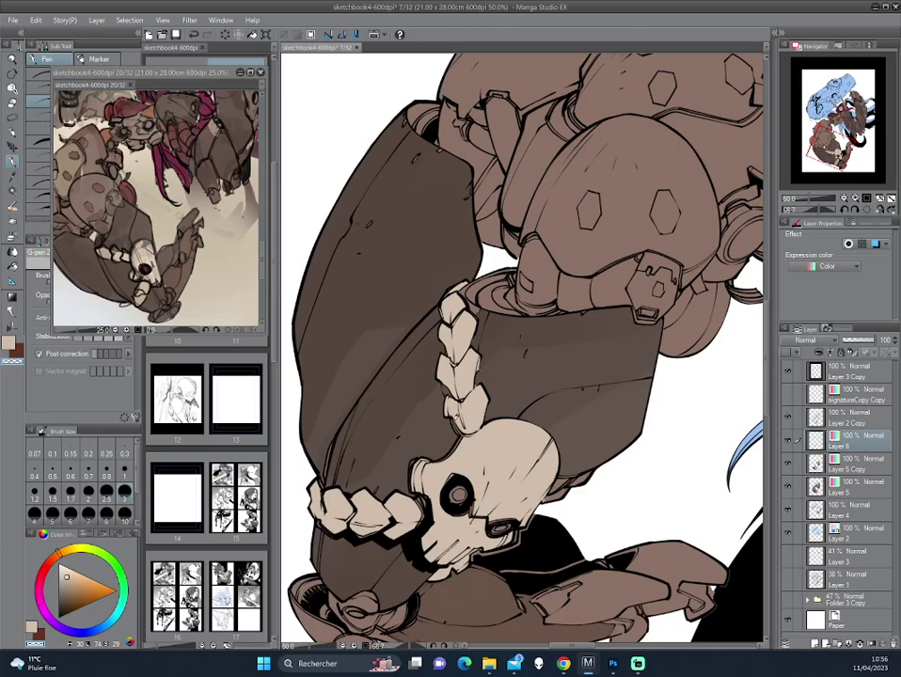
key(c)
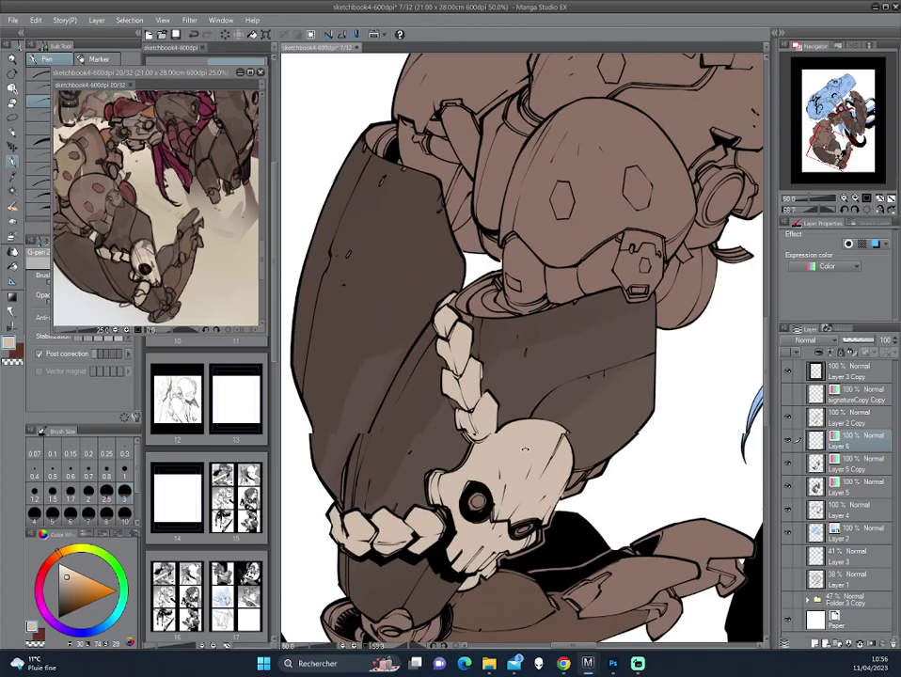
drag(353, 320, 348, 268)
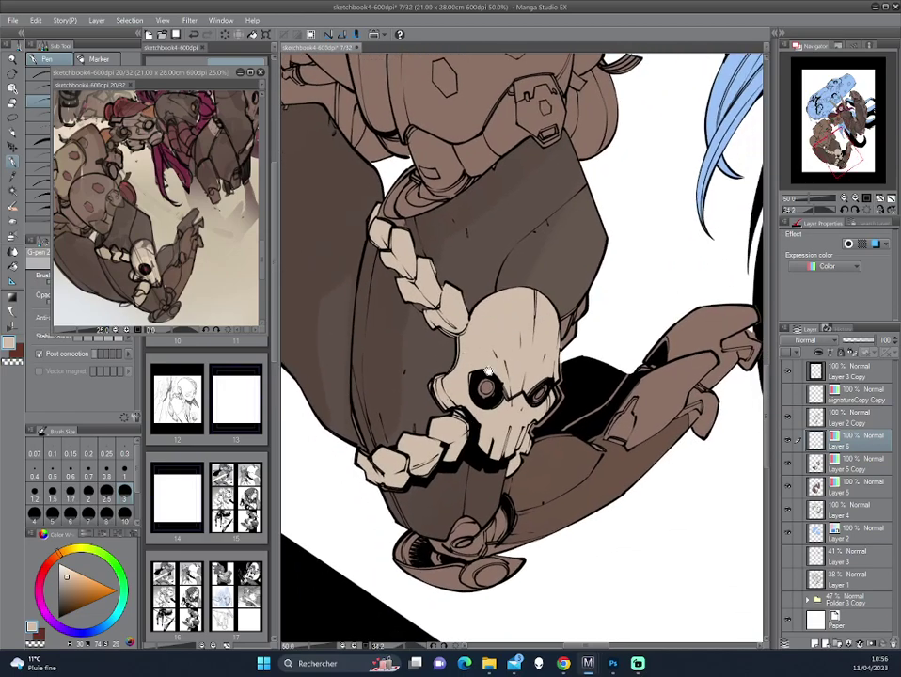
drag(486, 371, 511, 259)
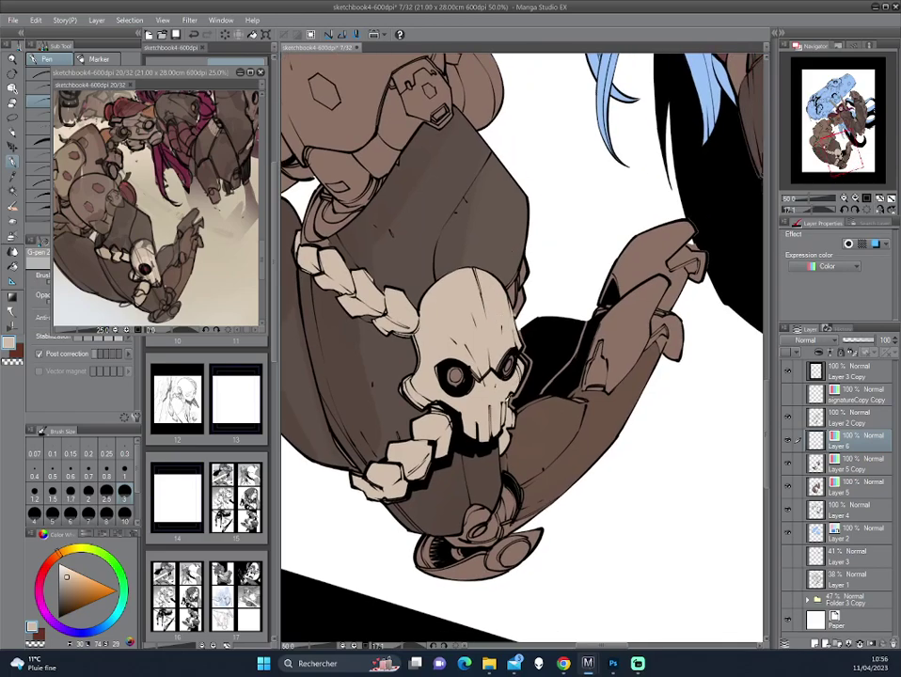
drag(357, 312, 353, 232)
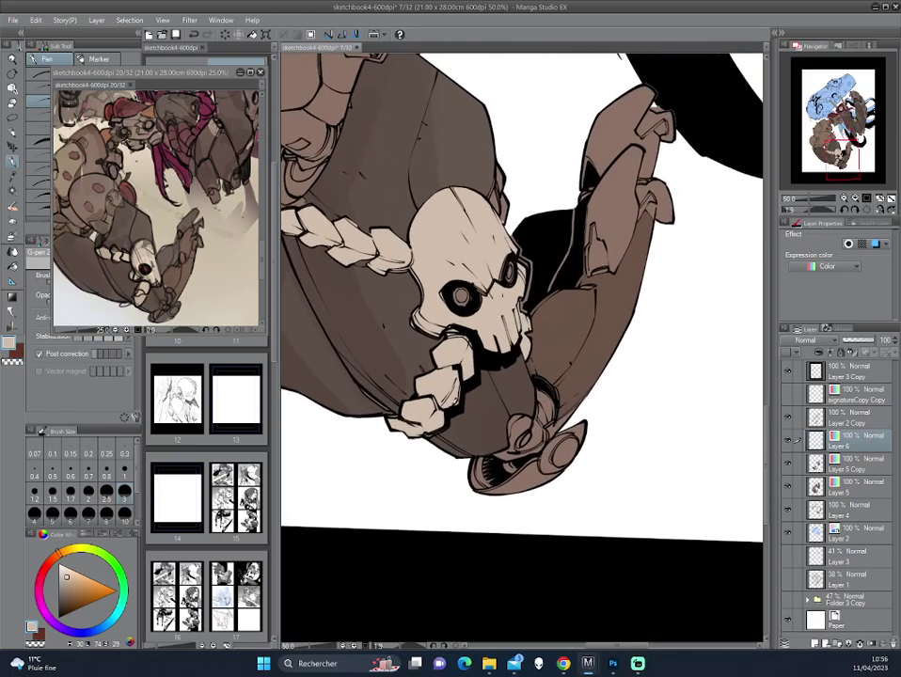
drag(337, 303, 344, 280)
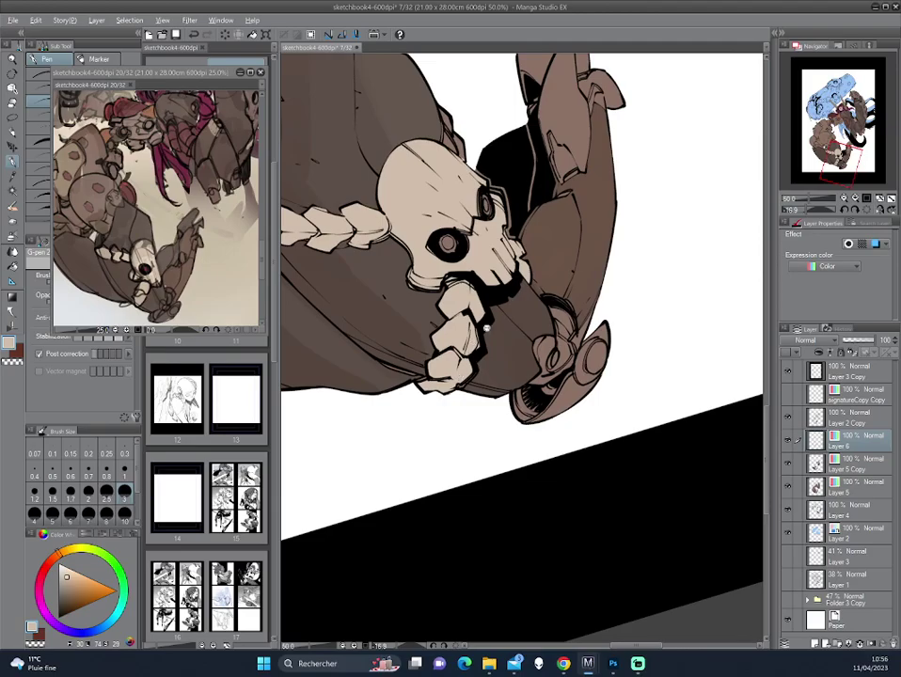
- Remove the grey fill from the skull's pupil, checking it in a mirrored view
scroll(486, 328, down, 3)
drag(487, 328, 591, 318)
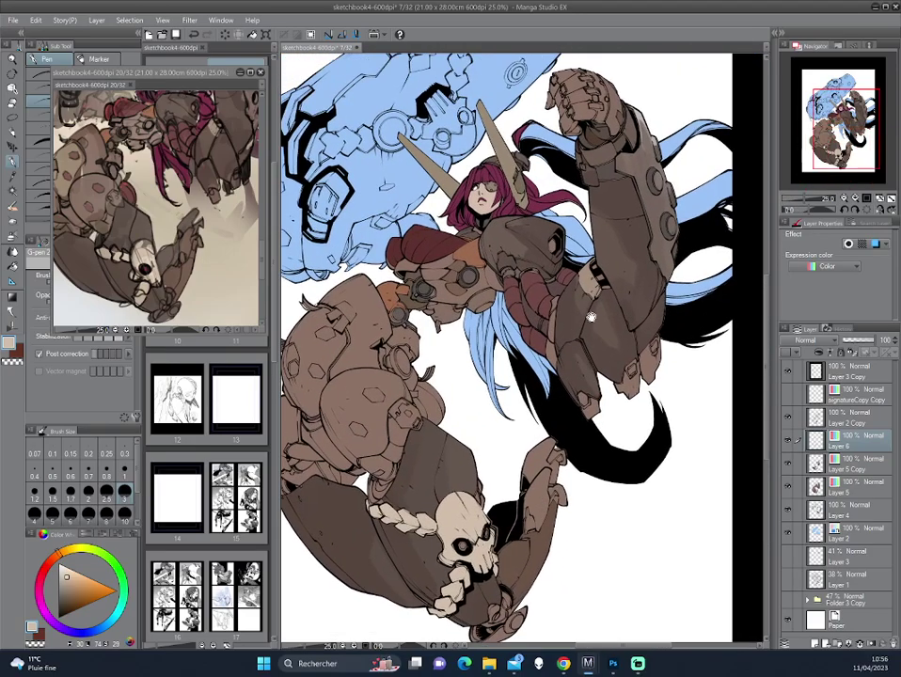
key(h)
key(h)
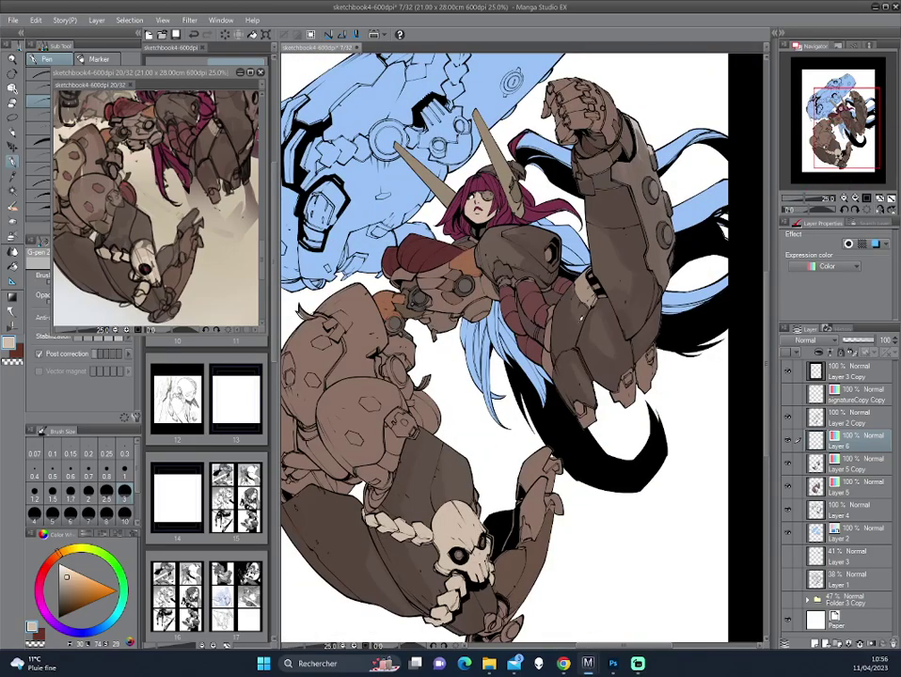
scroll(517, 363, up, 1)
scroll(517, 363, up, 1)
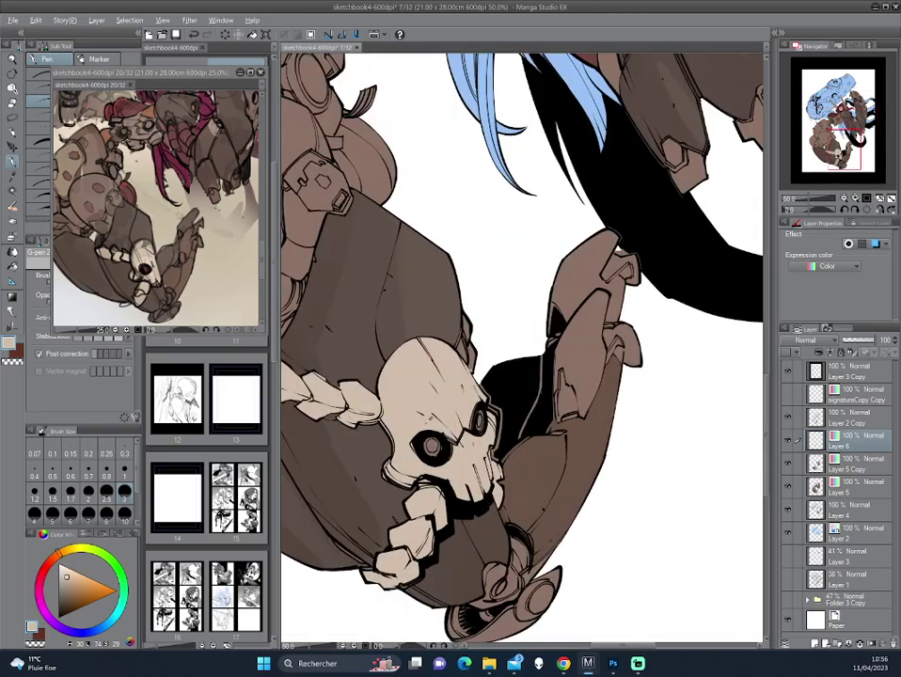
key(ctrl+z)
scroll(363, 306, down, 2)
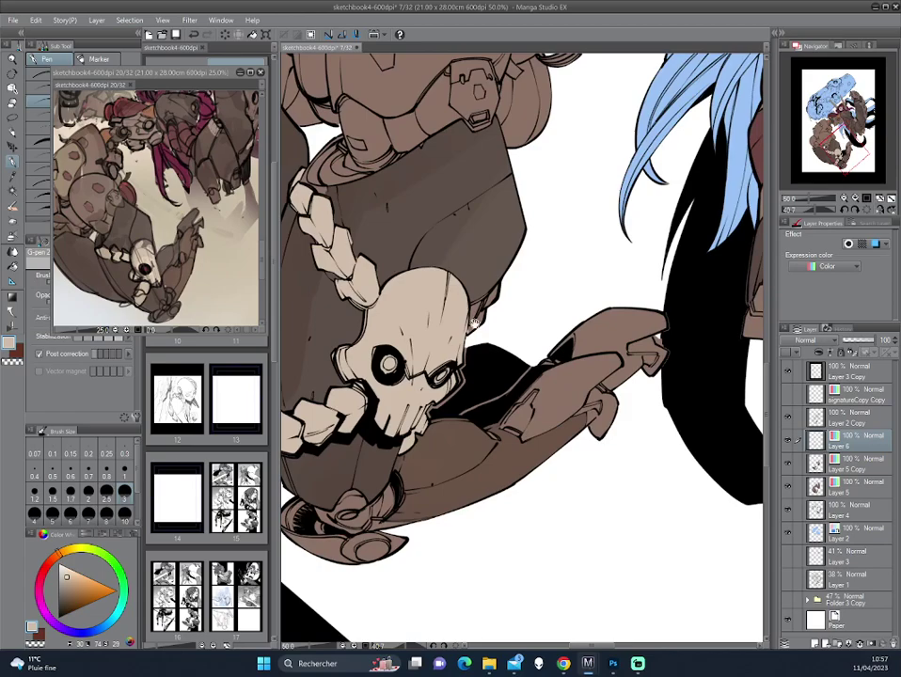
scroll(362, 306, up, 1)
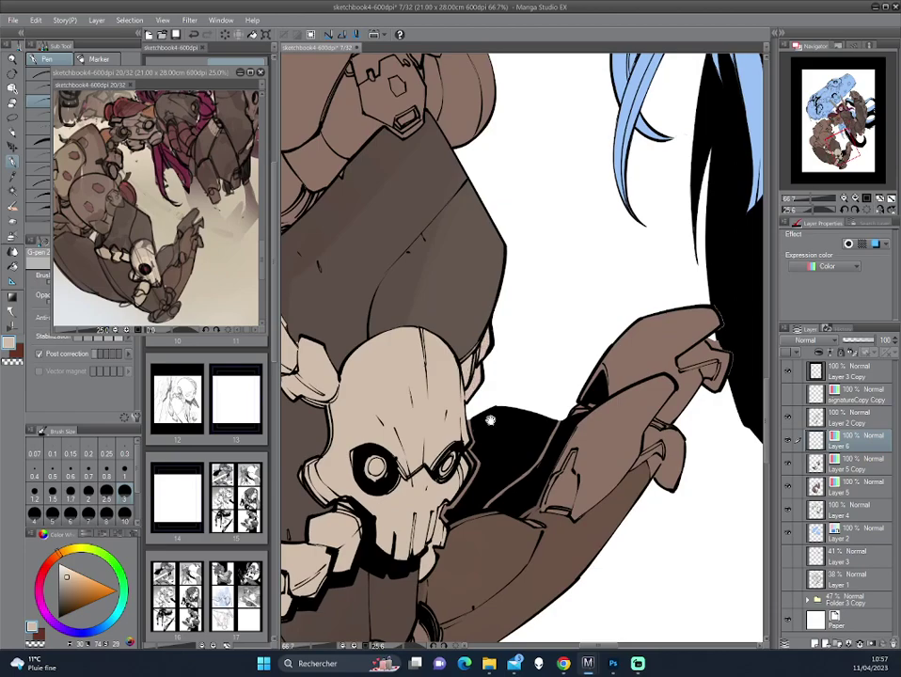
- Make Layer 6 the active layer with the view framed around the skull
drag(523, 376, 532, 292)
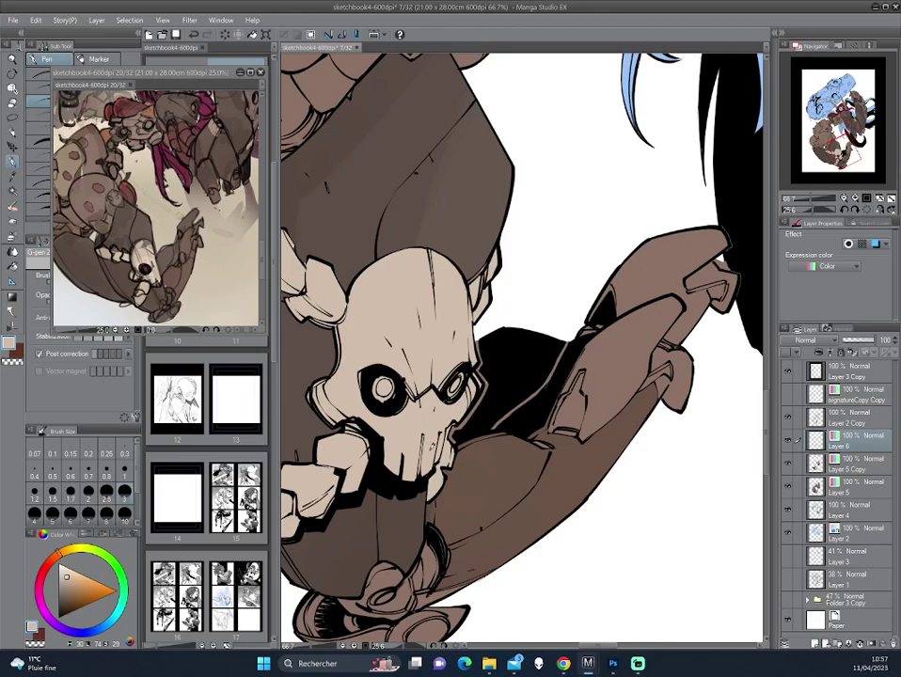
drag(322, 336, 369, 249)
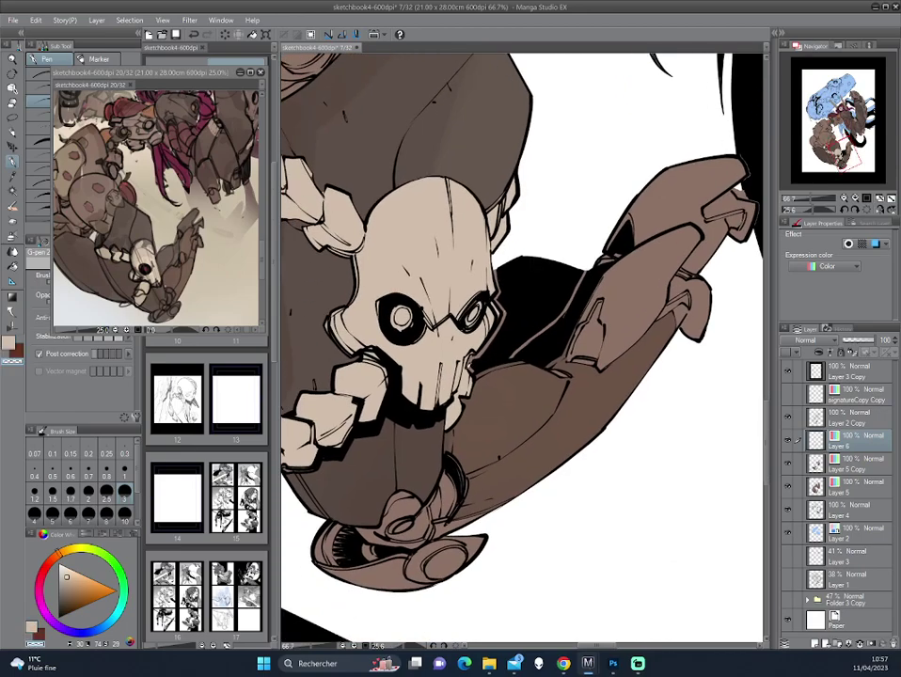
drag(522, 283, 527, 442)
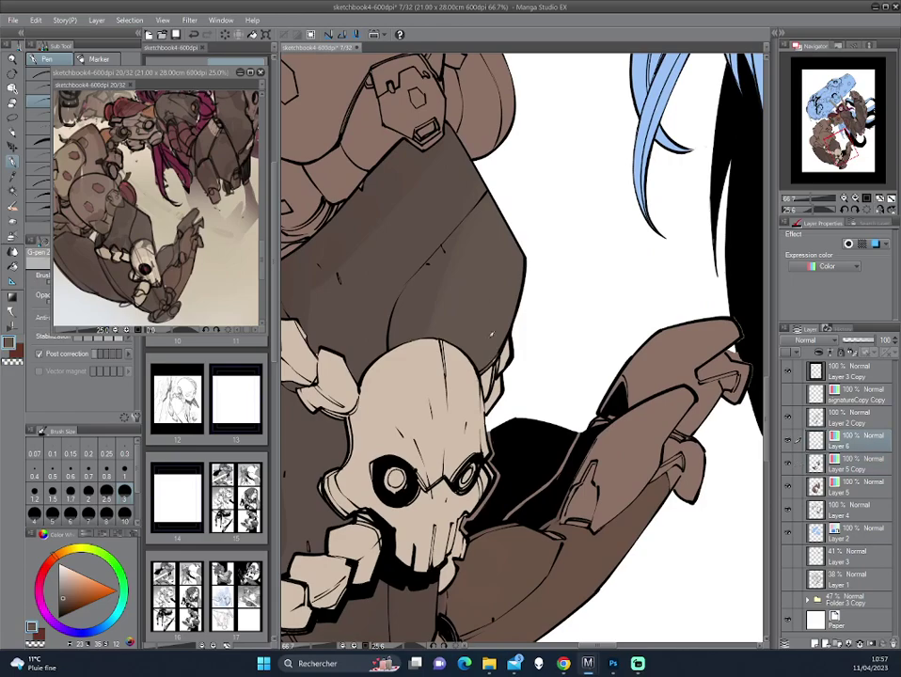
ctrl+shift+click(369, 268)
drag(375, 262, 506, 370)
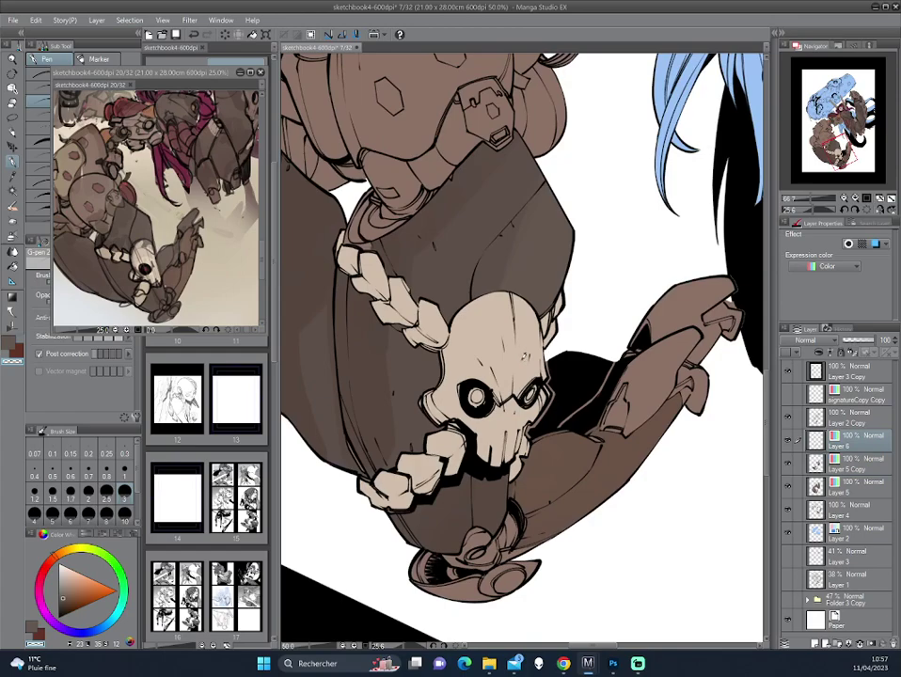
scroll(506, 370, up, 1)
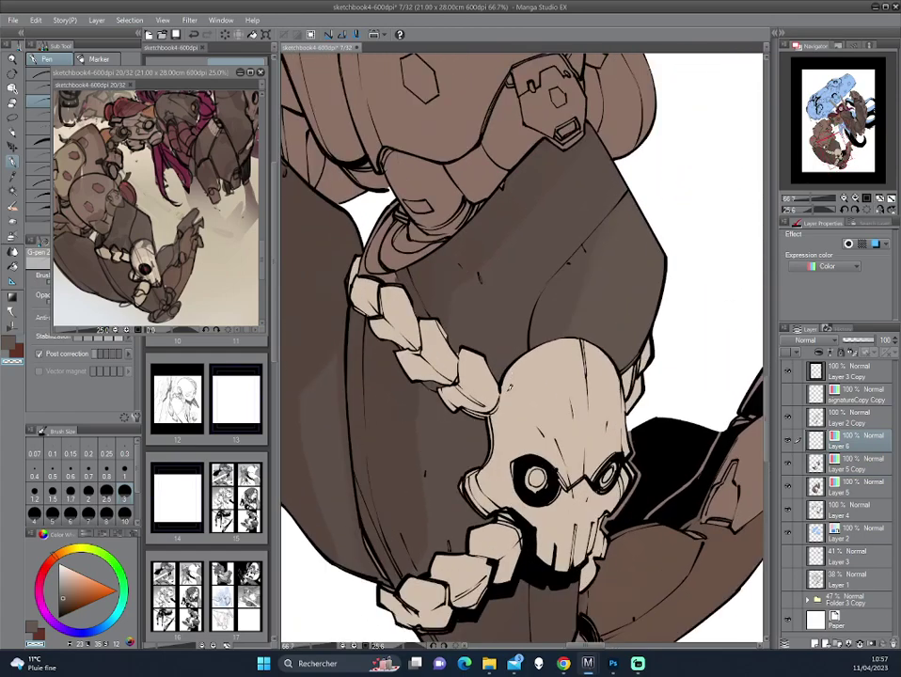
scroll(579, 375, down, 1)
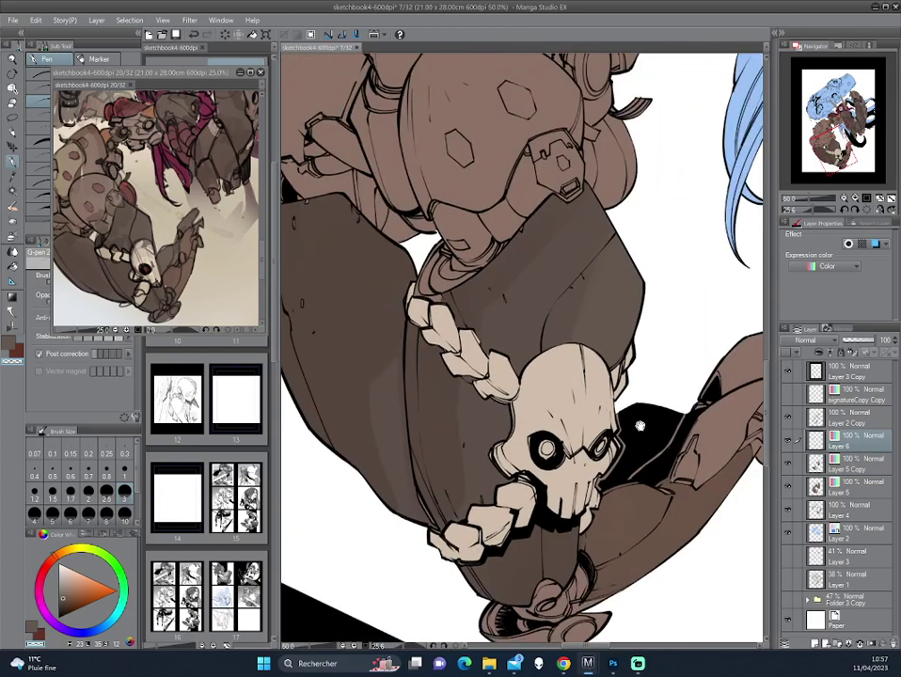
- Add a new layer above Layer 6 and paint soft grey shading on the skull's forehead
click(815, 645)
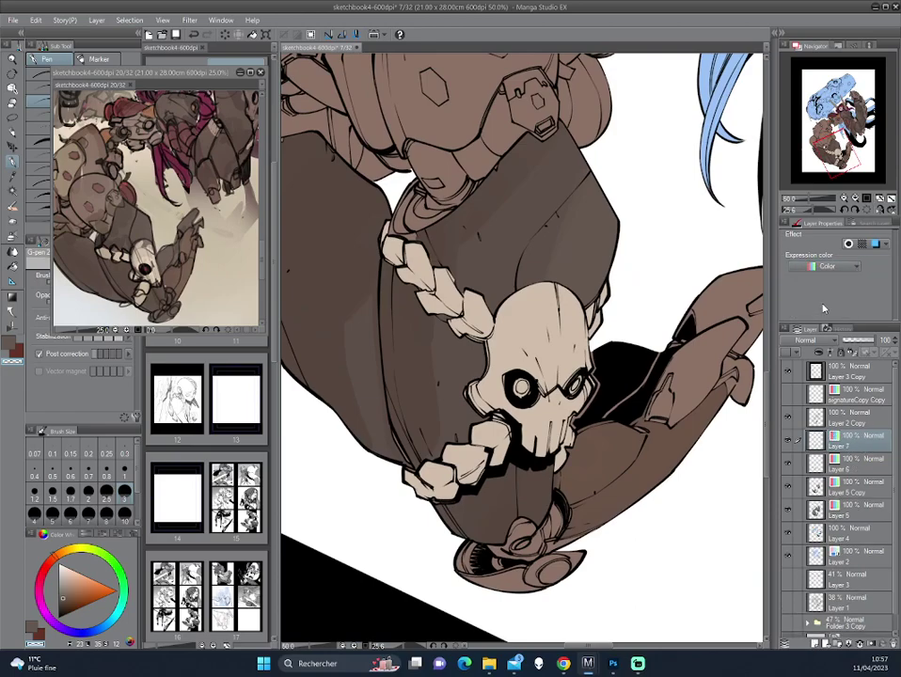
key(b)
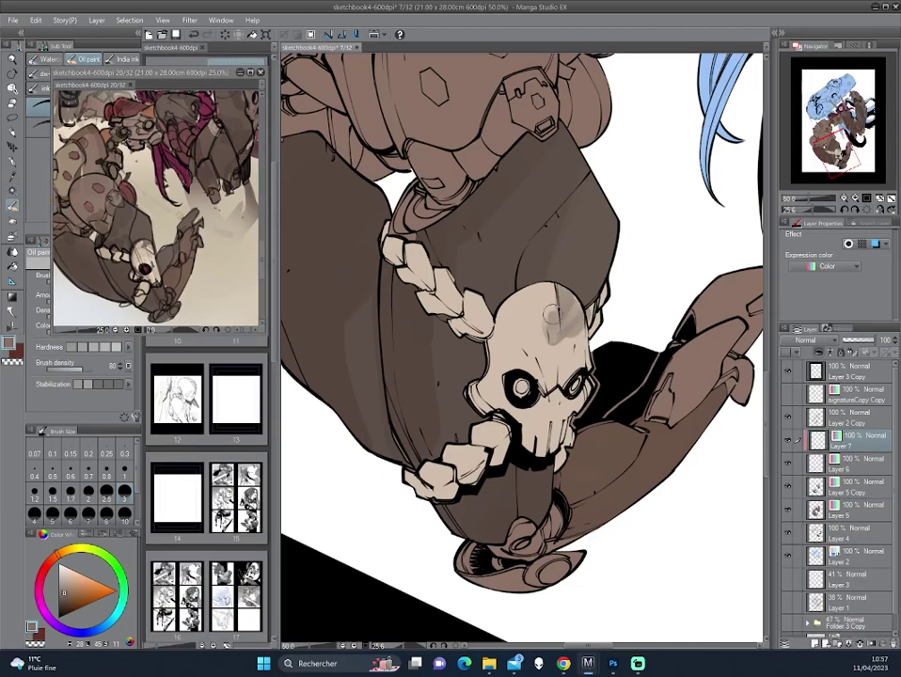
drag(569, 273, 550, 331)
click(71, 513)
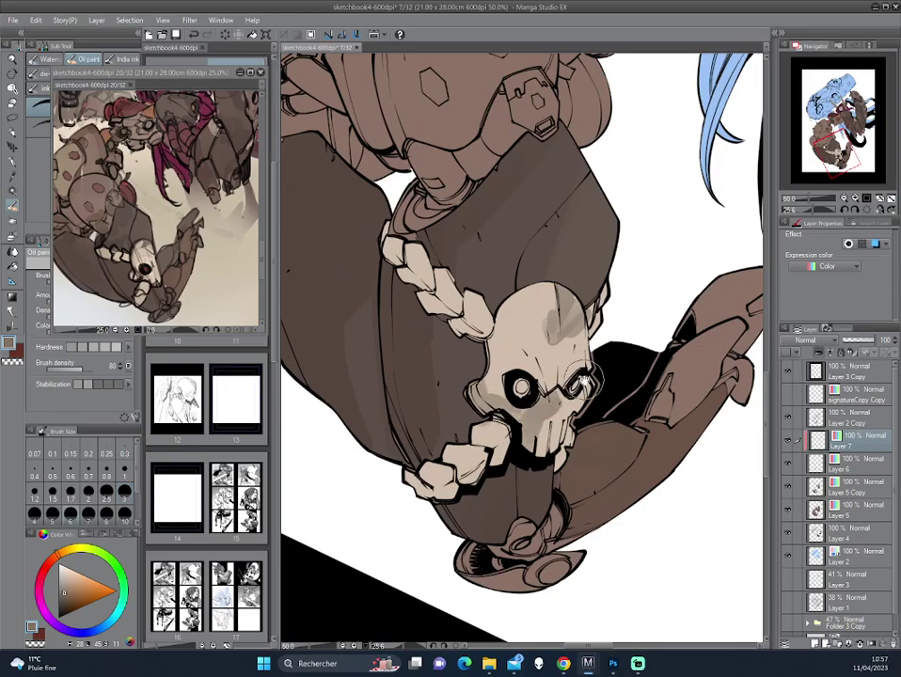
drag(583, 381, 584, 301)
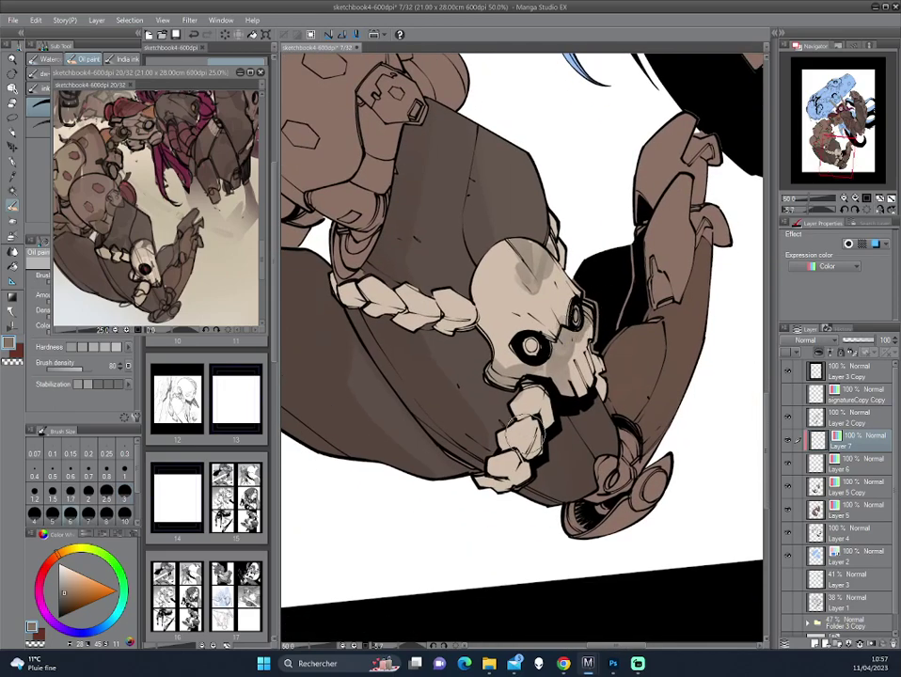
mouse_move(469, 486)
mouse_down()
mouse_move(447, 451)
mouse_move(496, 450)
mouse_move(538, 377)
mouse_up()
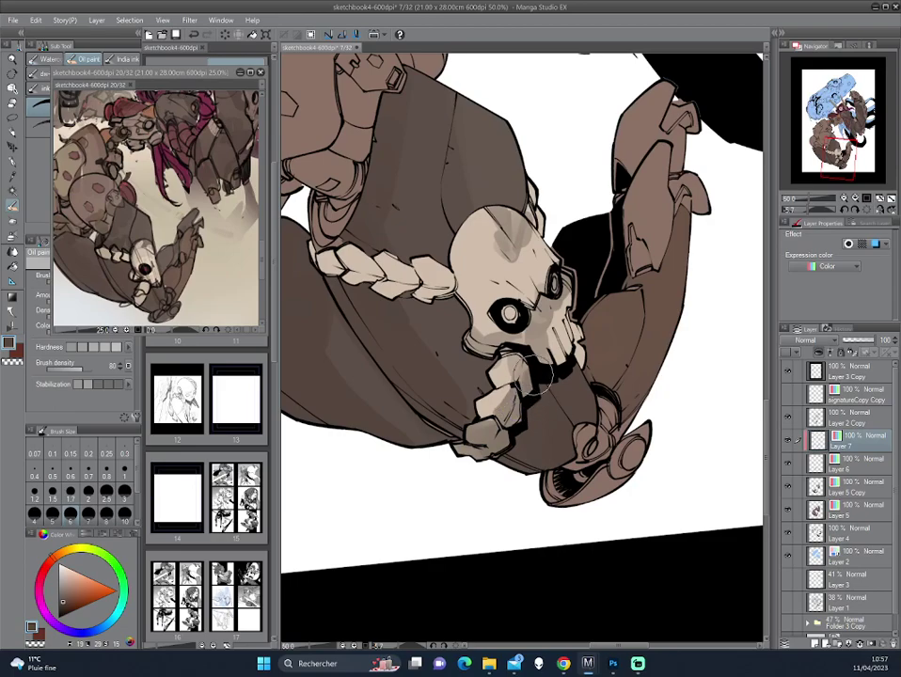
key(h)
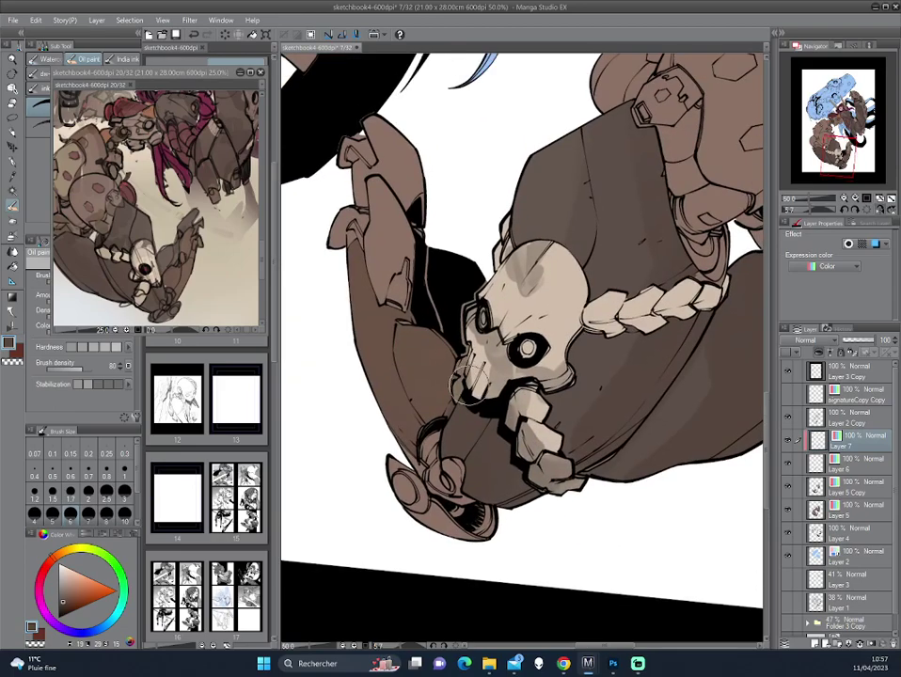
drag(362, 291, 356, 301)
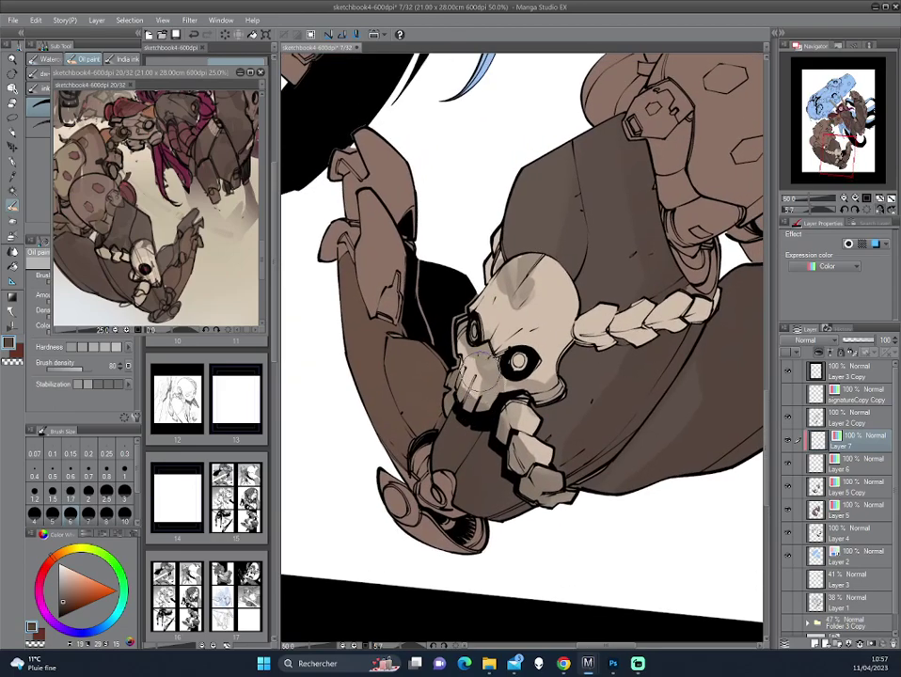
- Repaint the skull top in lighter tan and cover its dark blotches in beige
alt+click(362, 287)
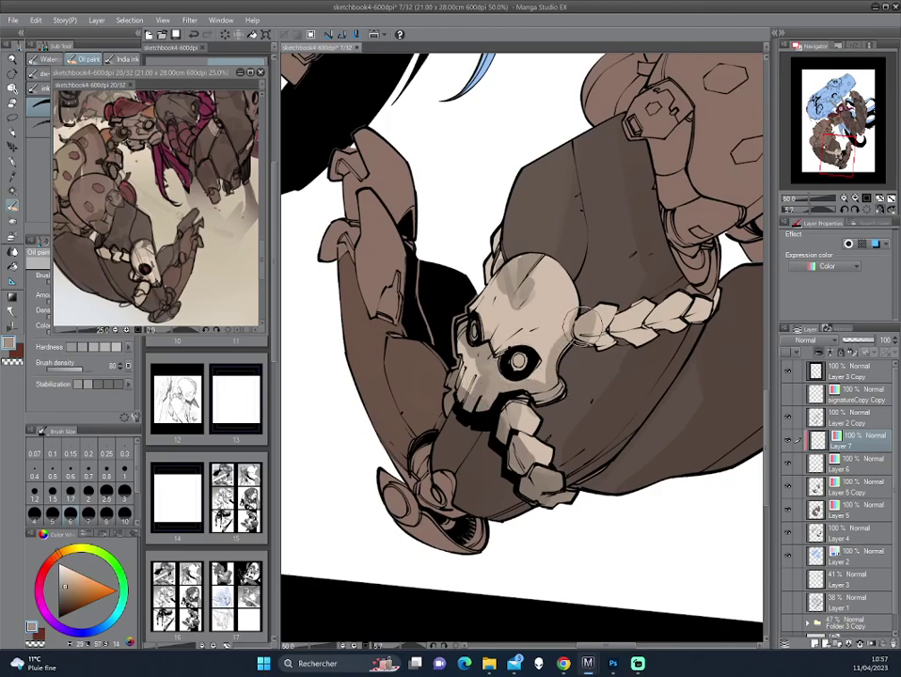
key(asciicircum)
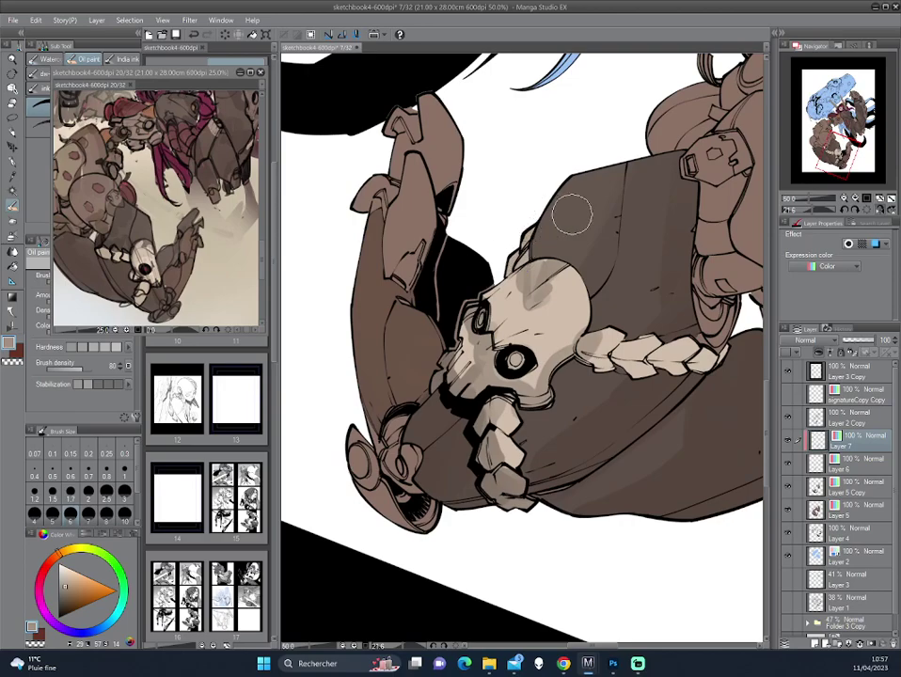
mouse_move(570, 256)
mouse_down()
mouse_move(505, 299)
mouse_move(577, 272)
mouse_up()
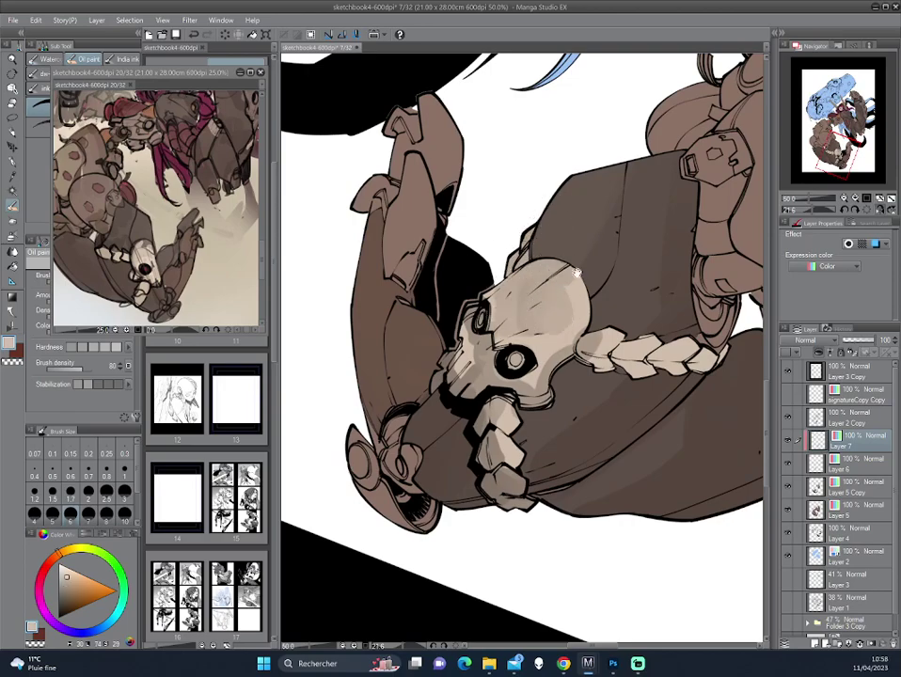
key(asciicircum)
key(asciicircum)
key(asciicircum)
key(asciicircum)
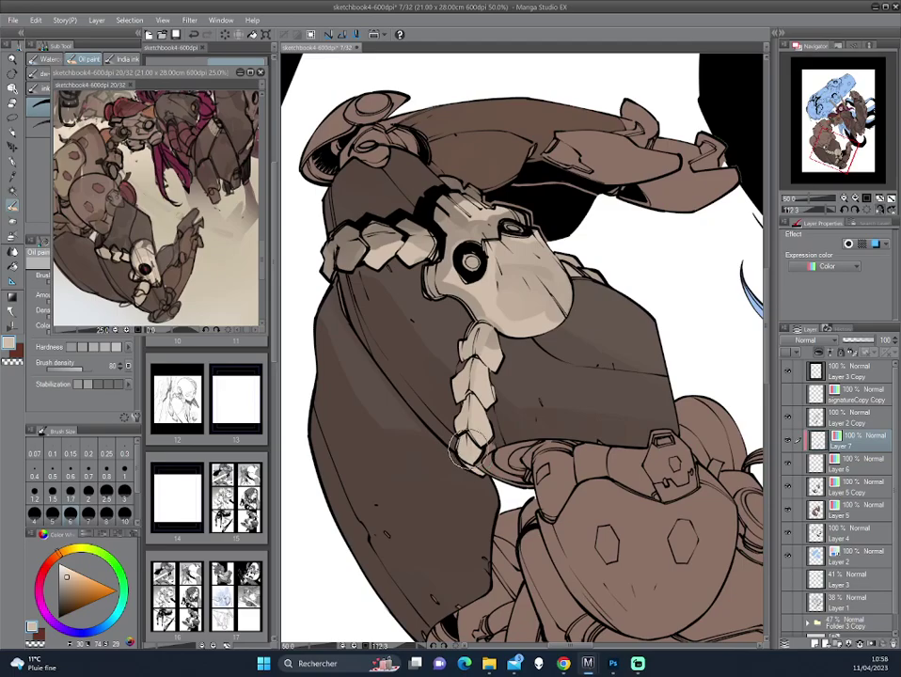
key(minus)
key(minus)
key(minus)
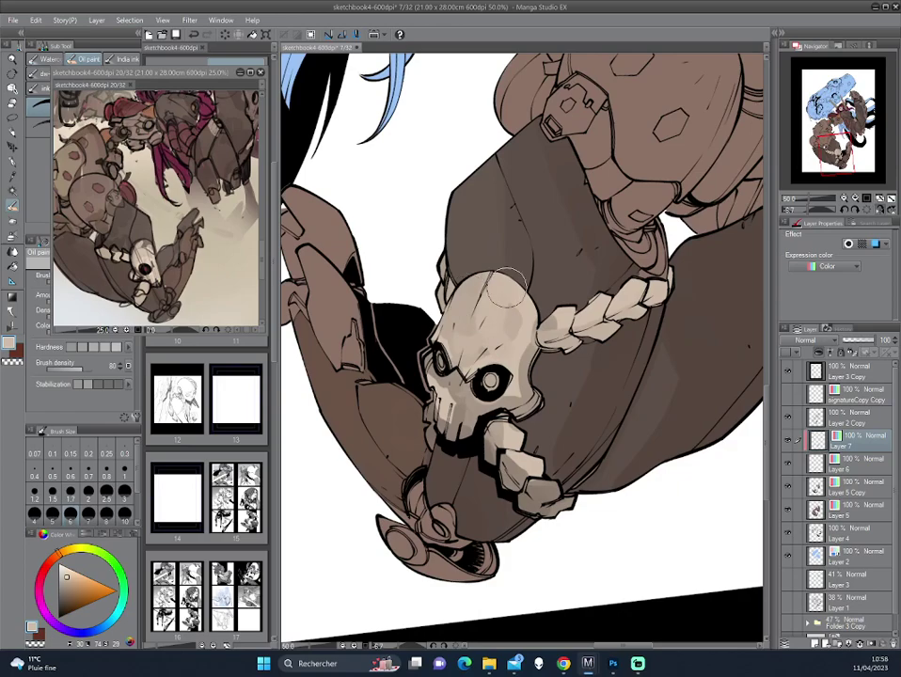
drag(507, 287, 493, 330)
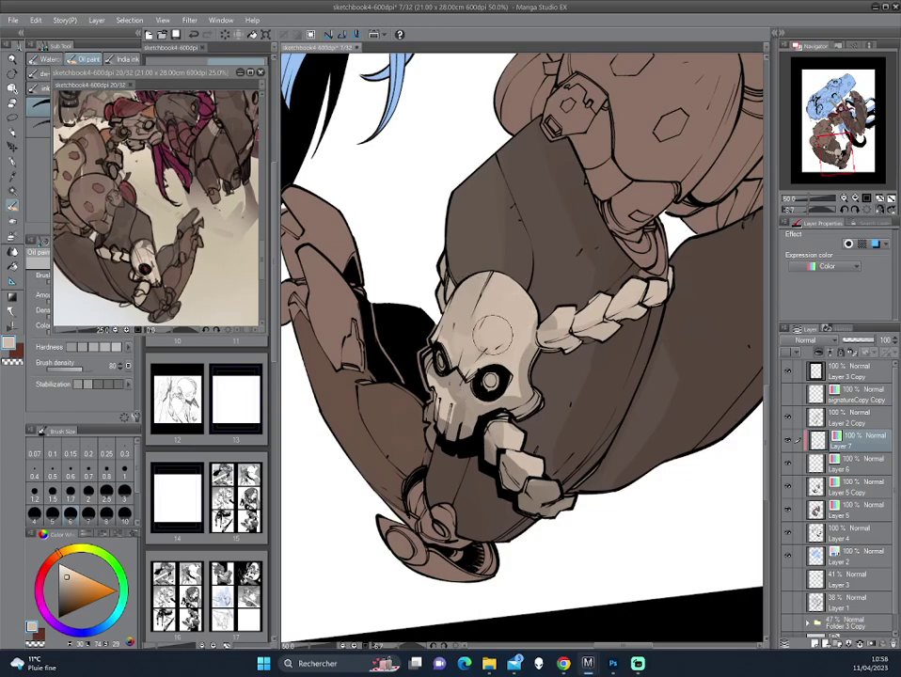
key(h)
key(minus)
key(minus)
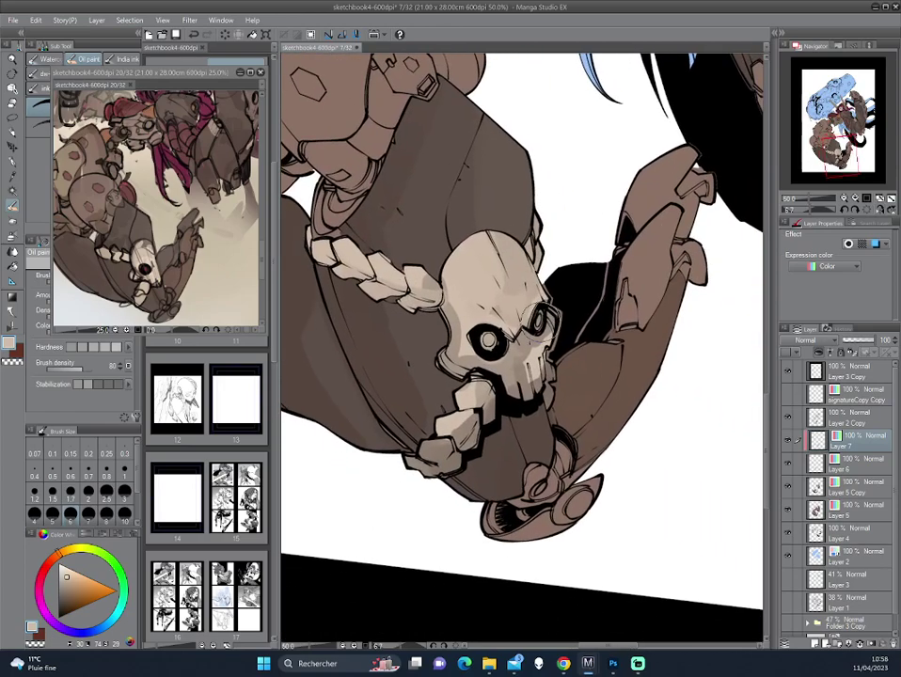
- Pick a darker shading brown and switch to the Pencil, with the skull recentred
alt+click(400, 268)
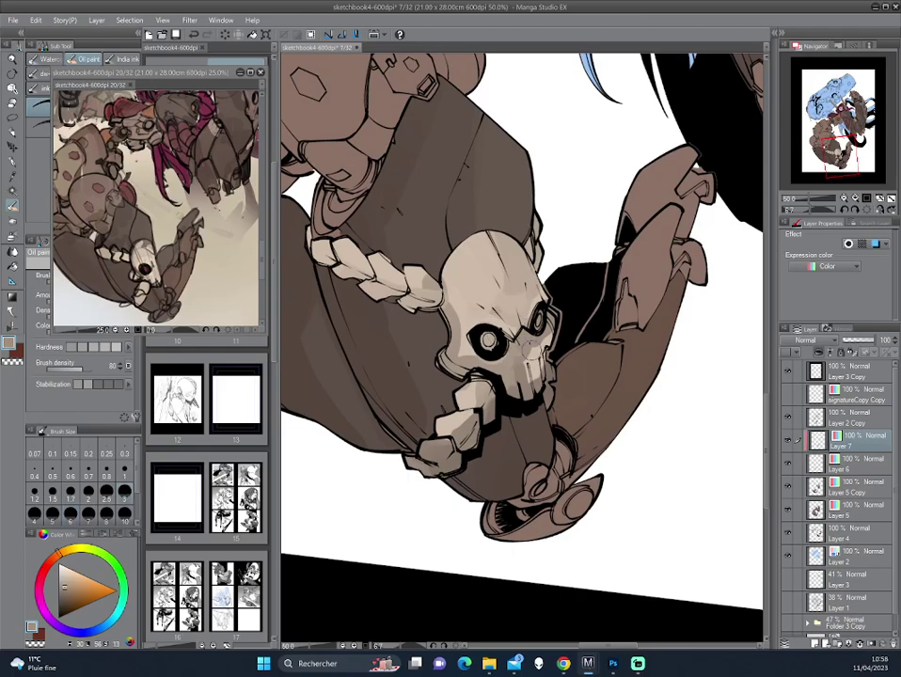
key(minus)
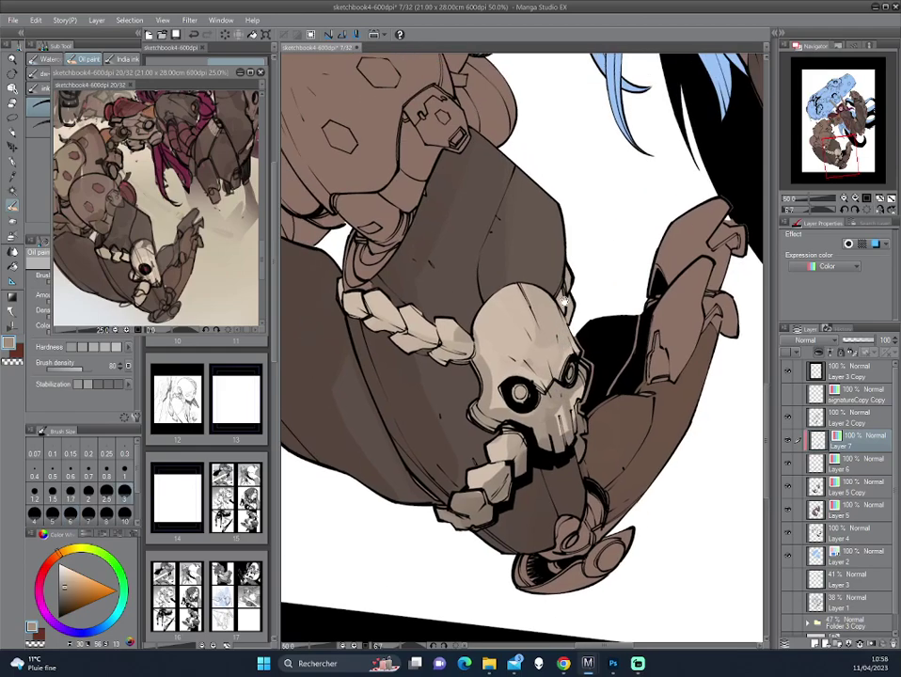
key(minus)
key(minus)
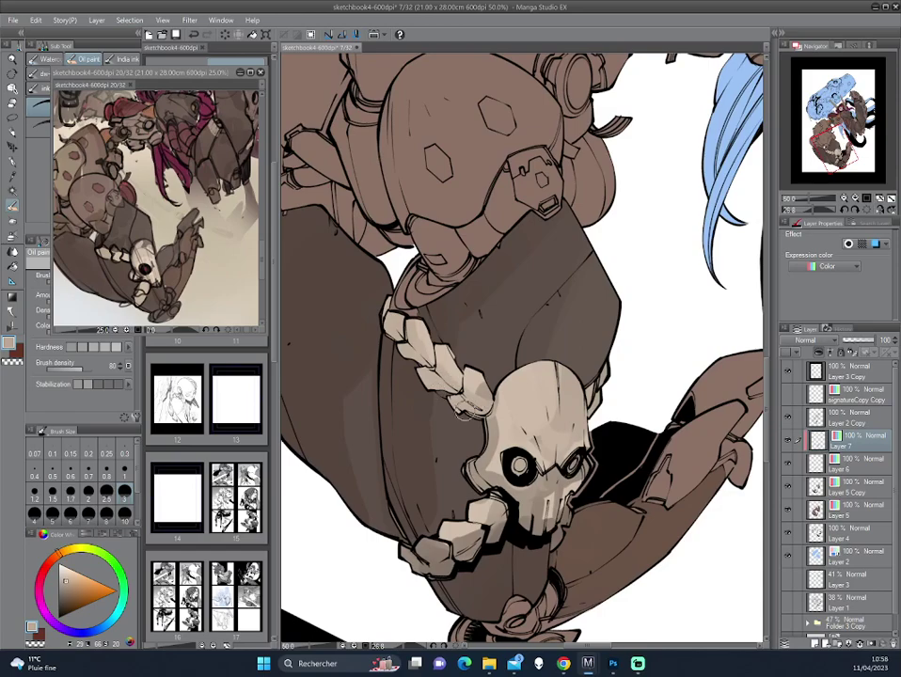
key(p)
drag(386, 248, 348, 189)
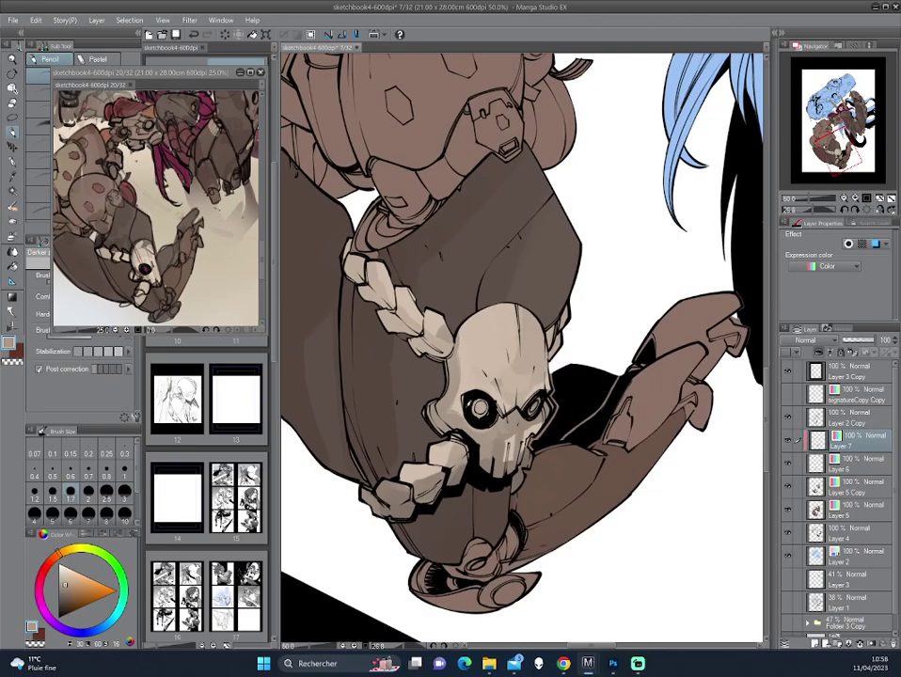
- Sample browns from the skull area and compare against the page 20 reference window
key(asciicircum)
key(asciicircum)
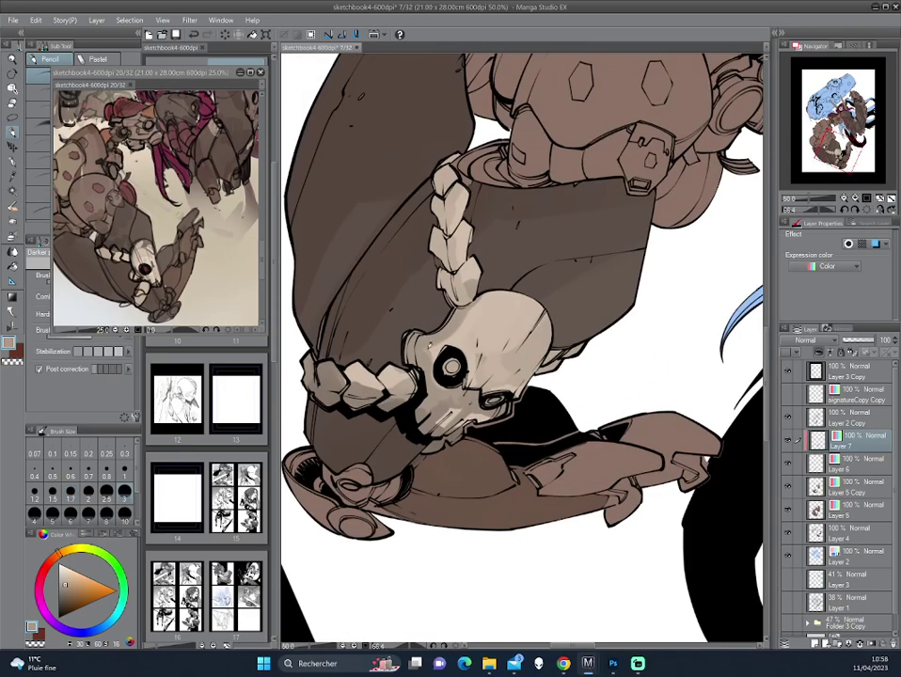
alt+click(349, 253)
key(minus)
key(minus)
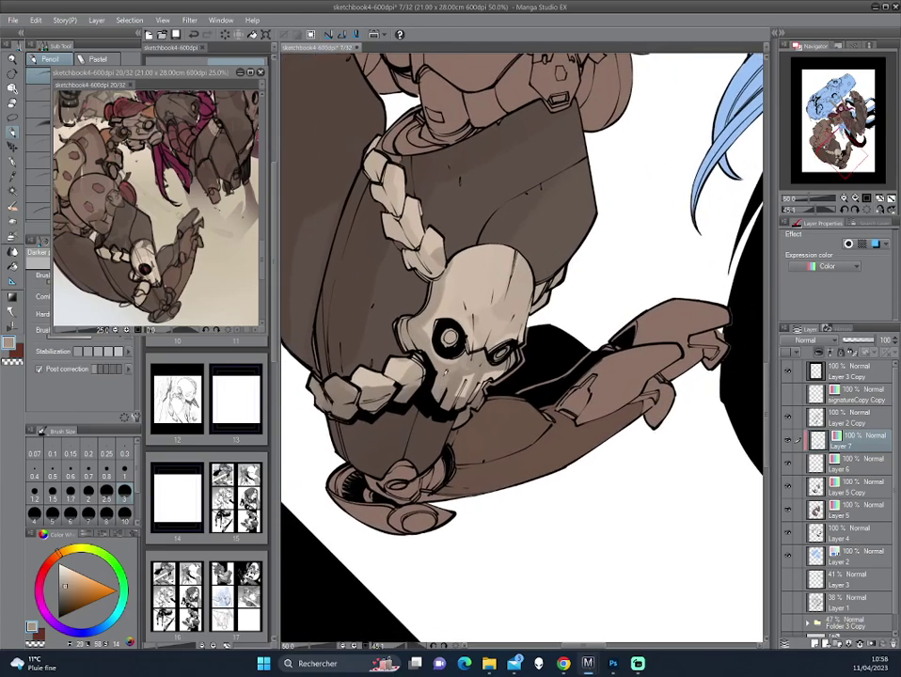
key(asciicircum)
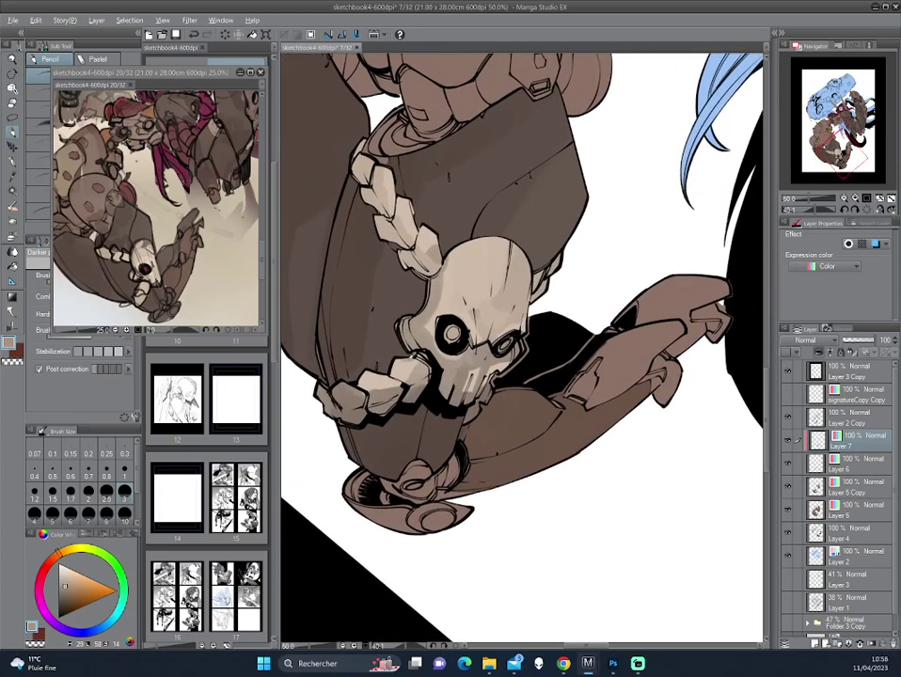
alt+click(309, 266)
drag(479, 307, 456, 349)
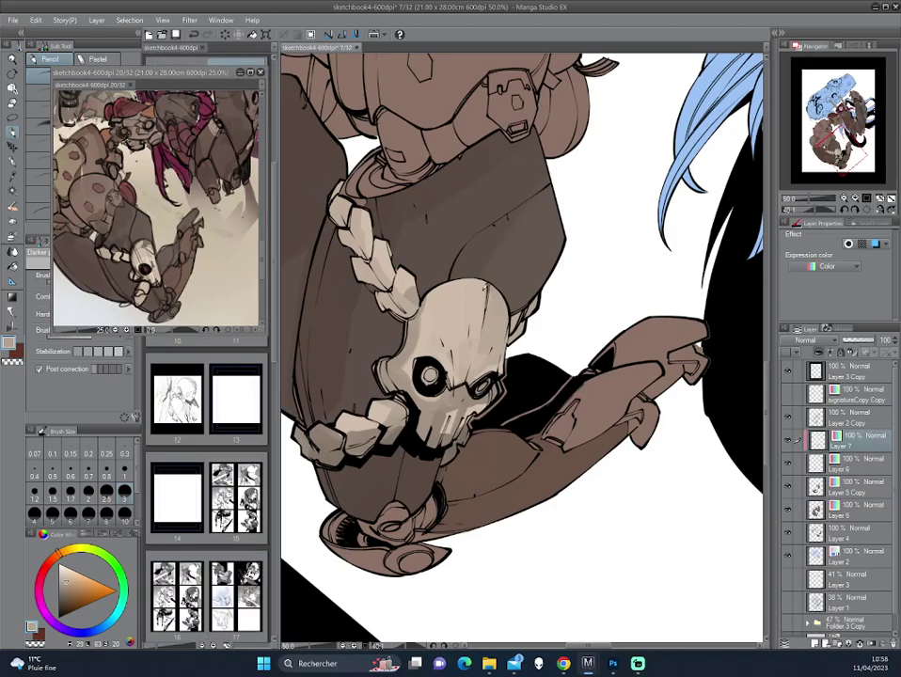
click(111, 191)
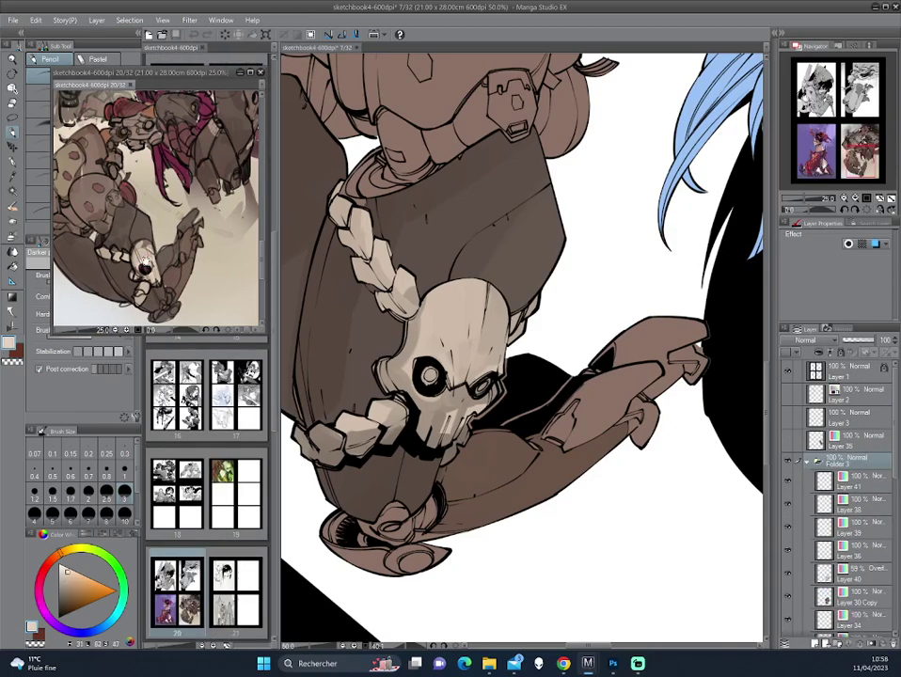
click(394, 218)
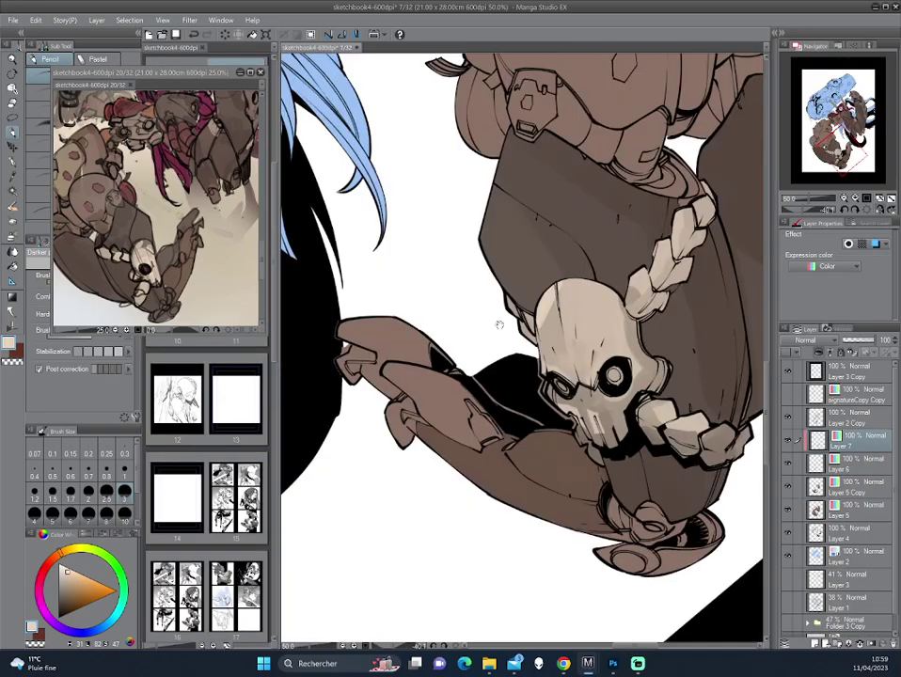
drag(373, 241, 351, 233)
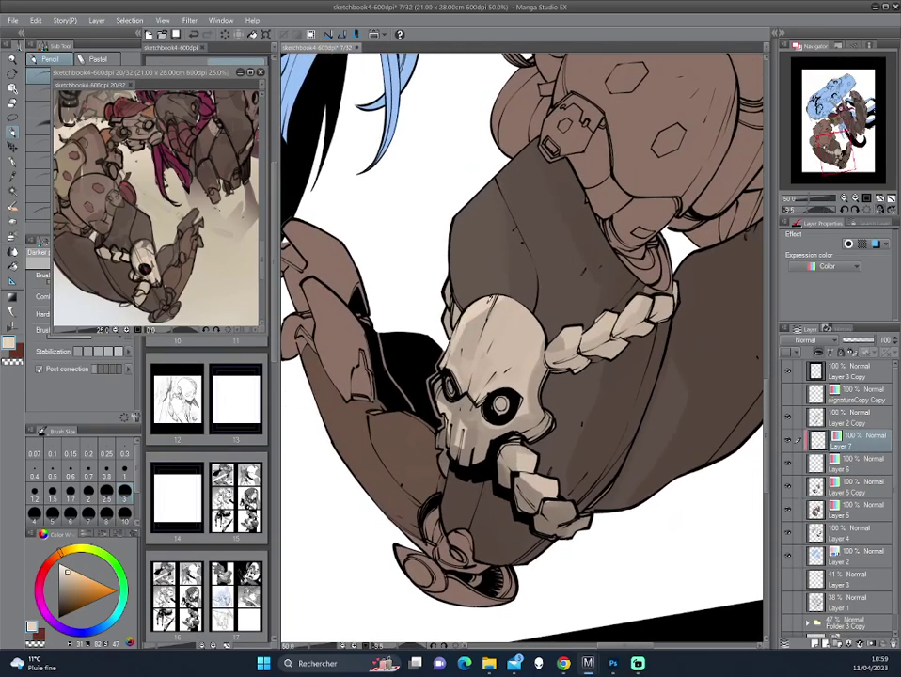
- Sample red from the page 20 reference, paint it into the skull's eye, then reselect brown
drag(562, 265, 561, 261)
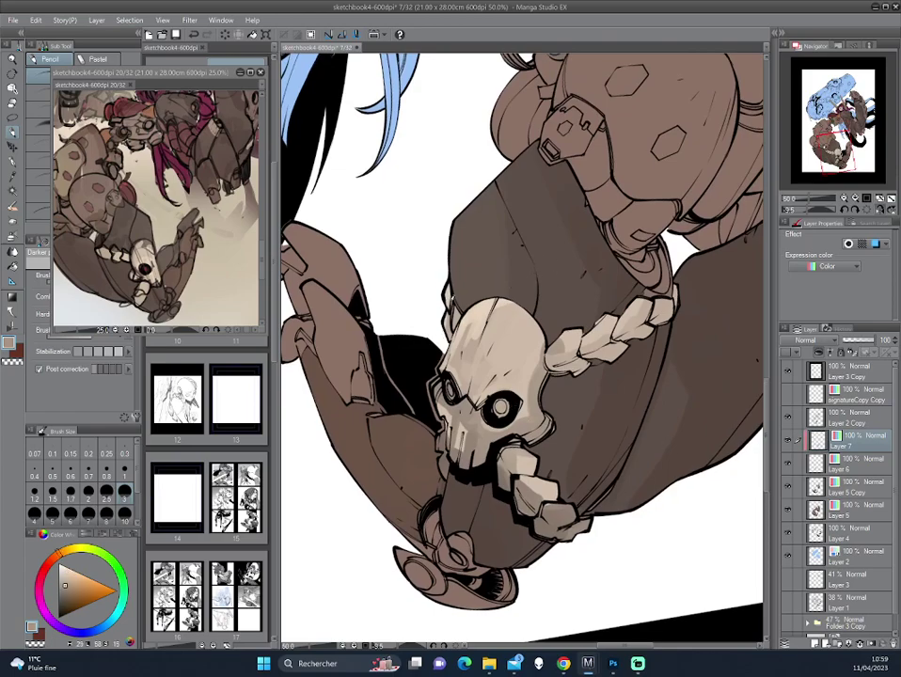
drag(334, 260, 540, 307)
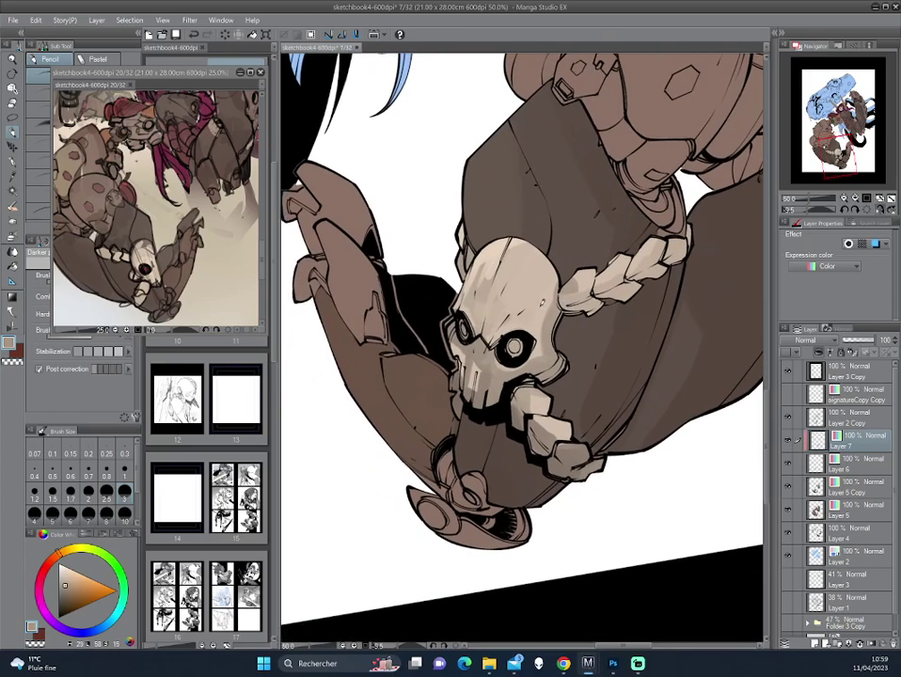
click(123, 128)
click(347, 241)
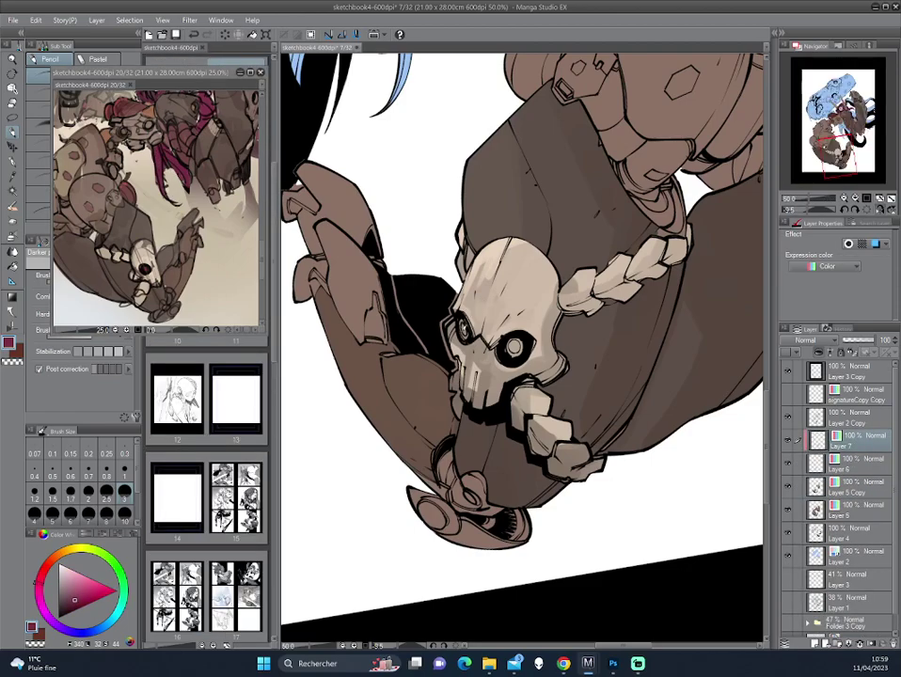
mouse_move(510, 344)
mouse_down()
mouse_move(520, 353)
mouse_move(484, 311)
mouse_up()
key(h)
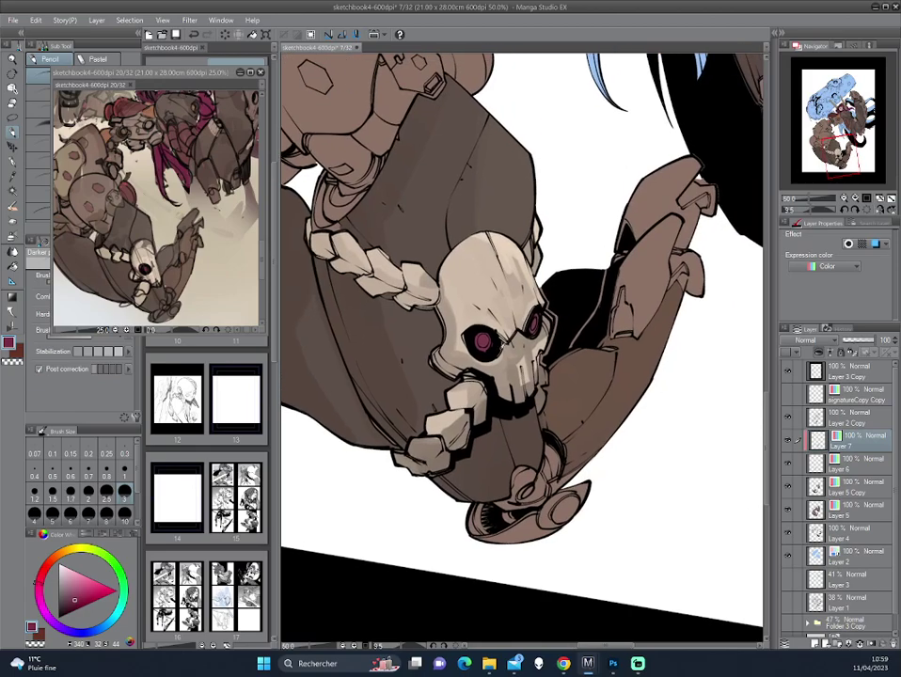
alt+click(381, 264)
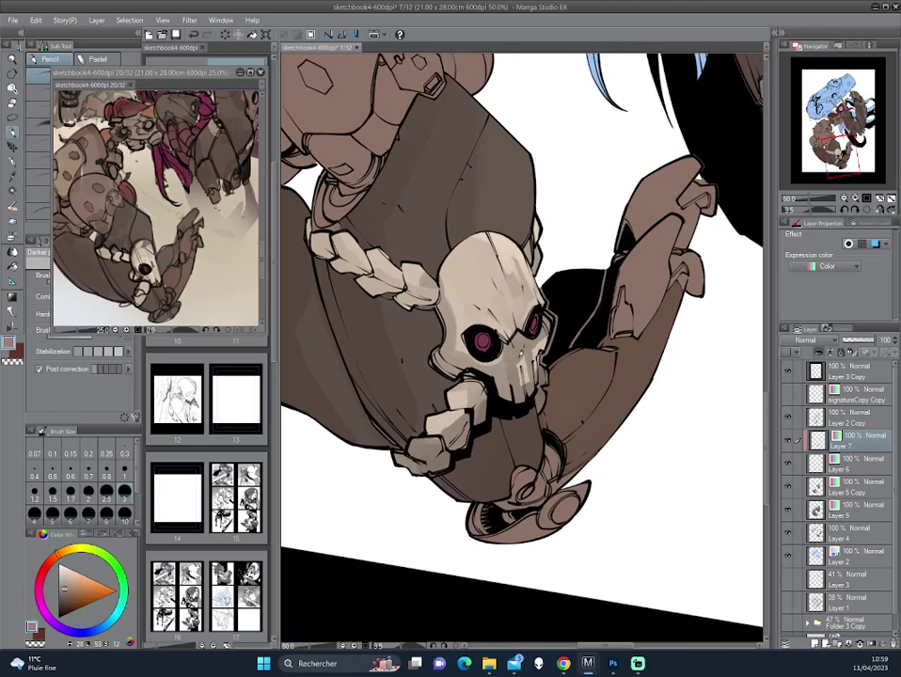
key(h)
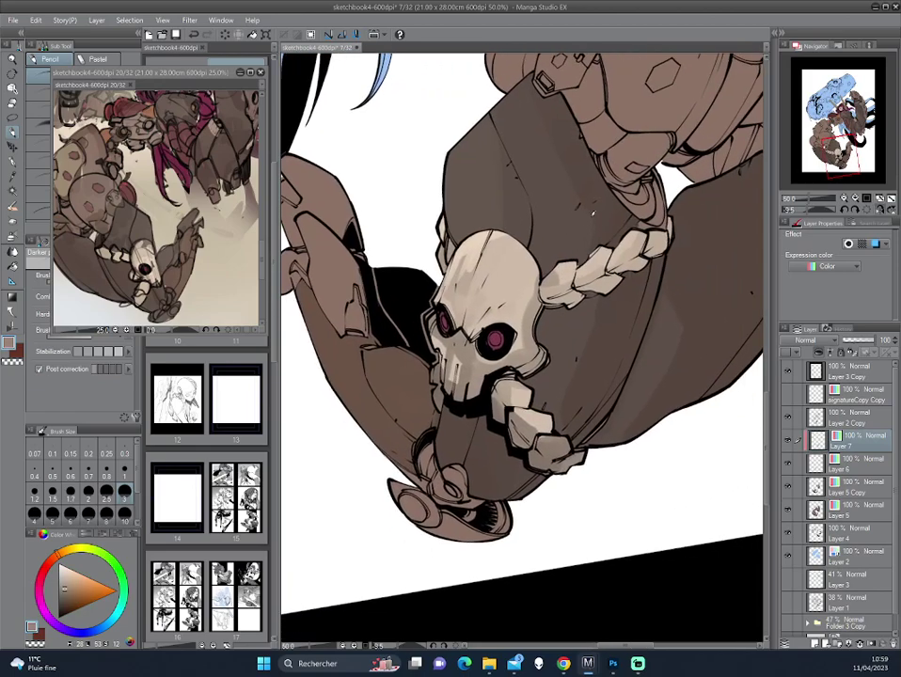
drag(648, 243, 598, 303)
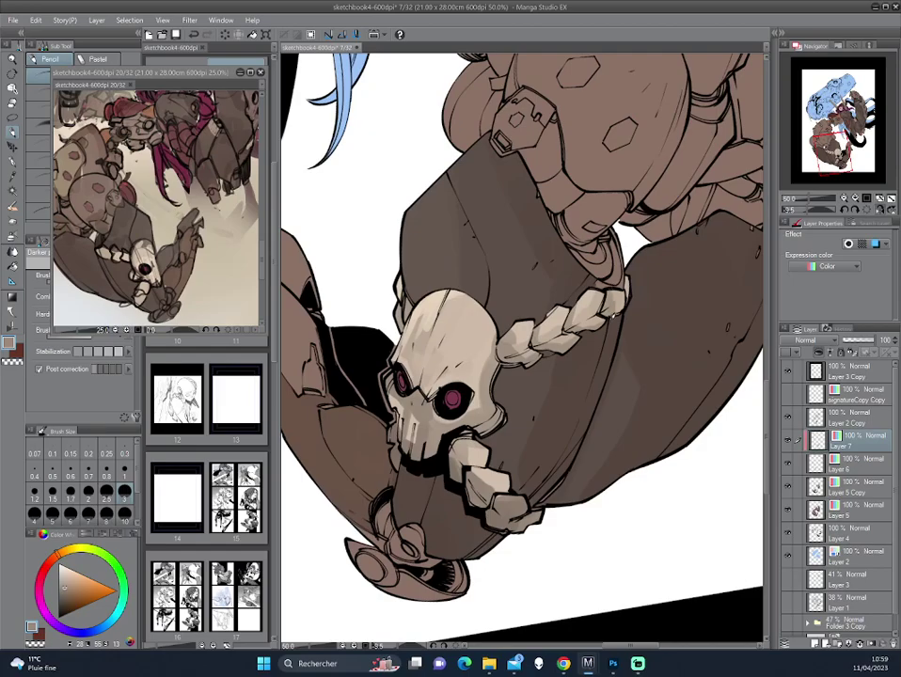
- Pick a dark brown, activate Layer 5 Copy, and rotate the view so the skull is upright
scroll(420, 285, down, 2)
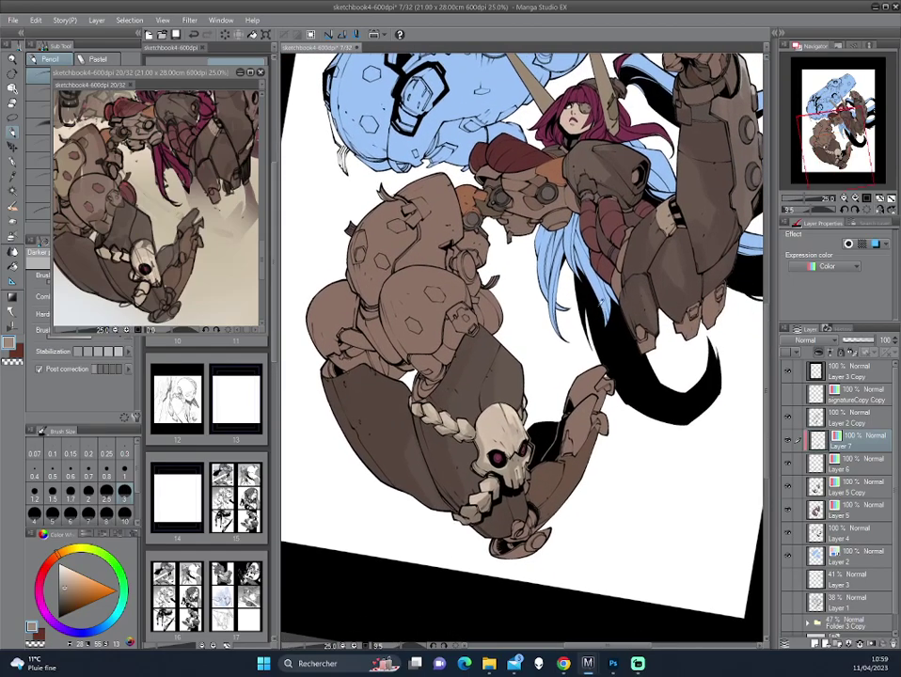
scroll(510, 371, up, 2)
drag(509, 371, 546, 303)
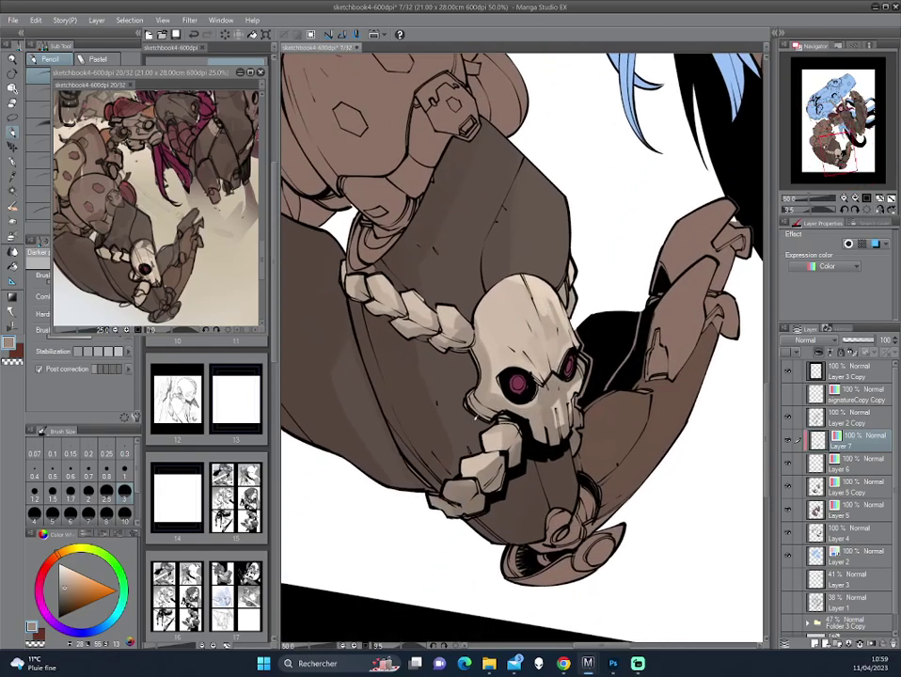
alt+click(349, 304)
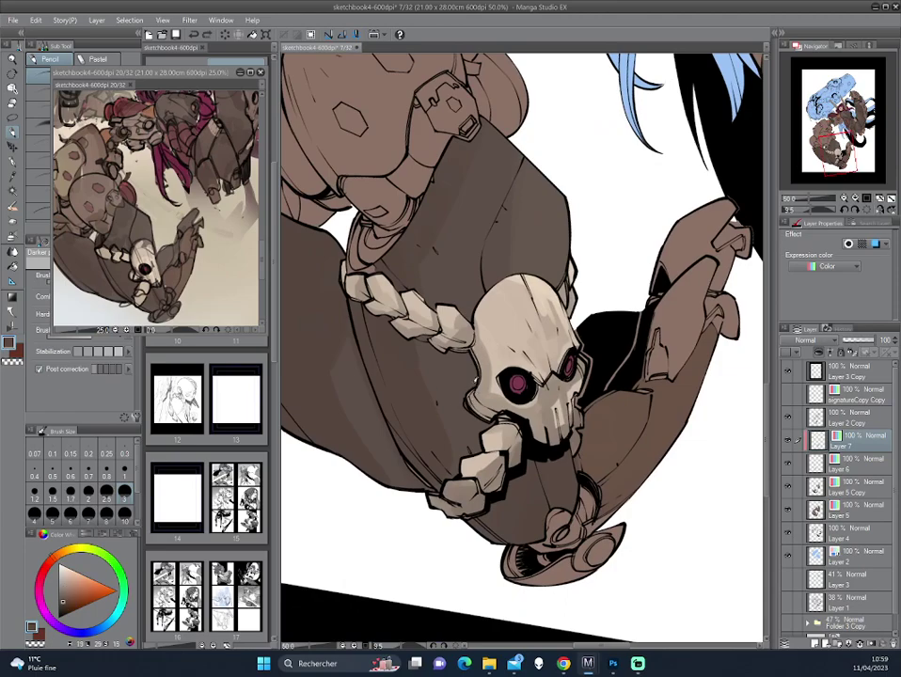
ctrl+shift+click(465, 362)
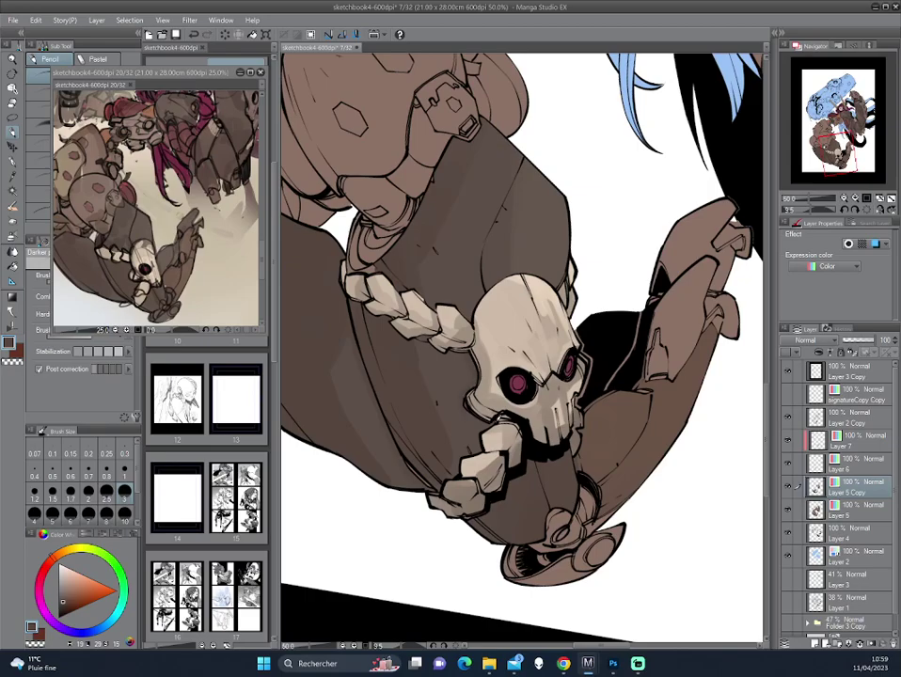
drag(377, 315, 404, 282)
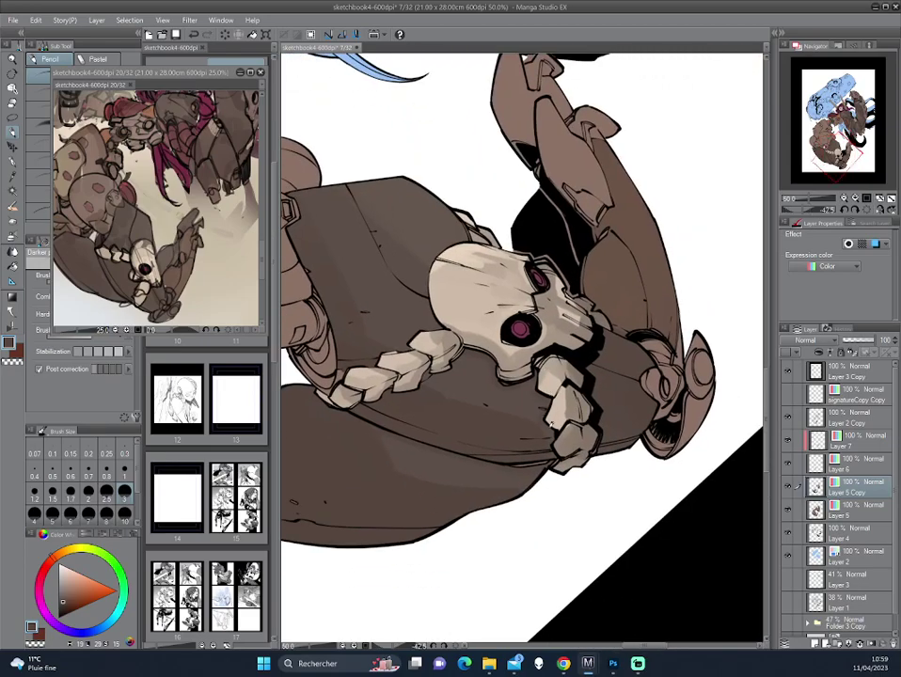
drag(549, 384, 413, 382)
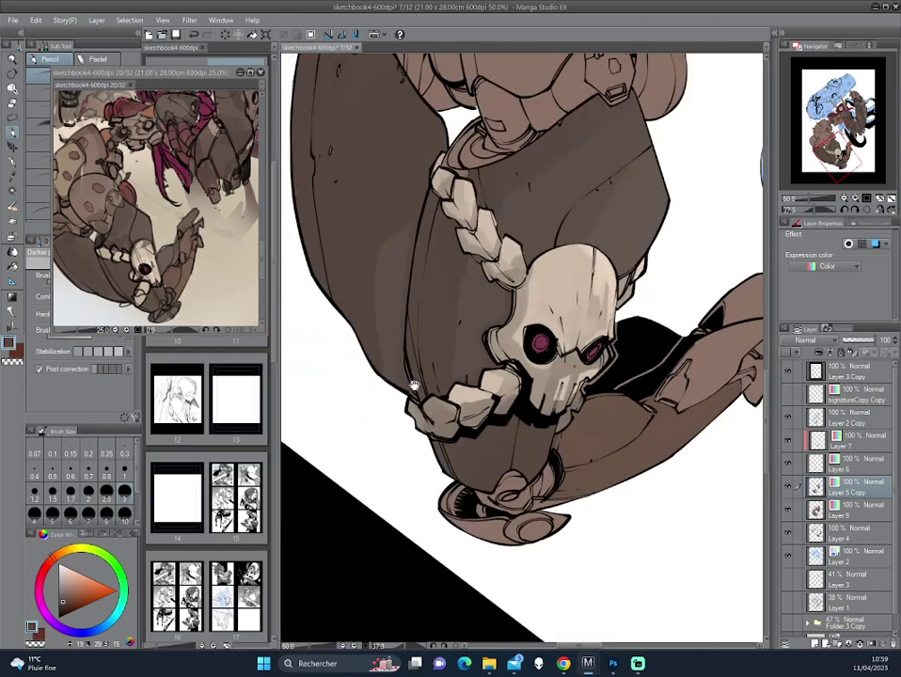
drag(428, 205, 325, 266)
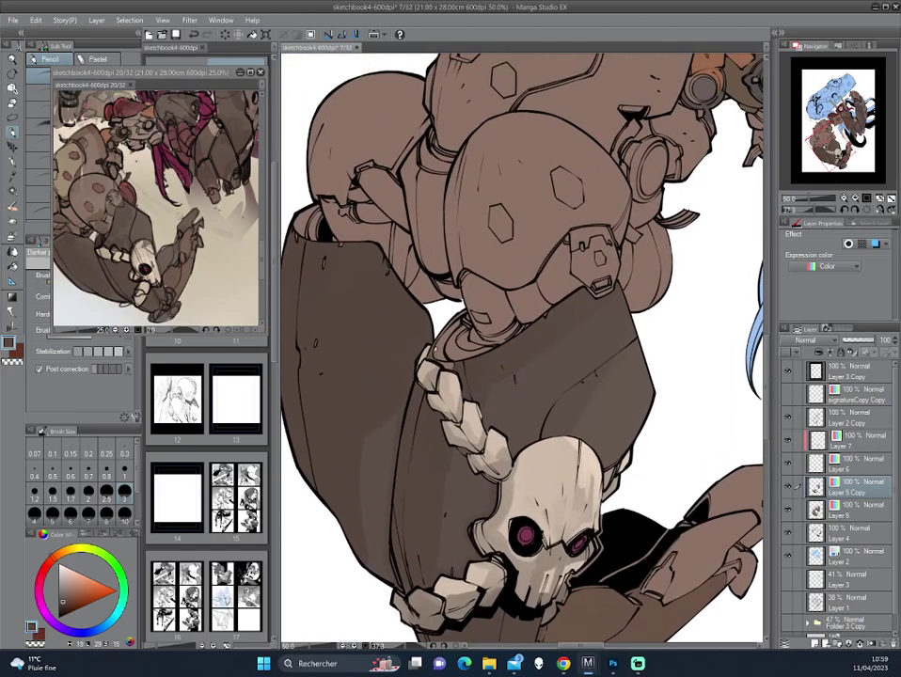
key(p)
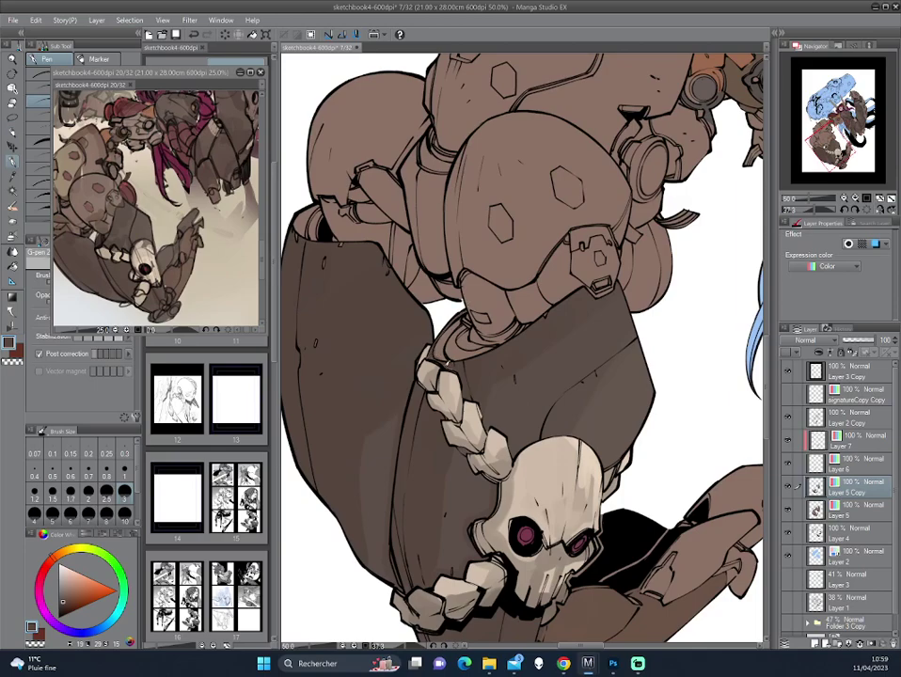
alt+click(329, 260)
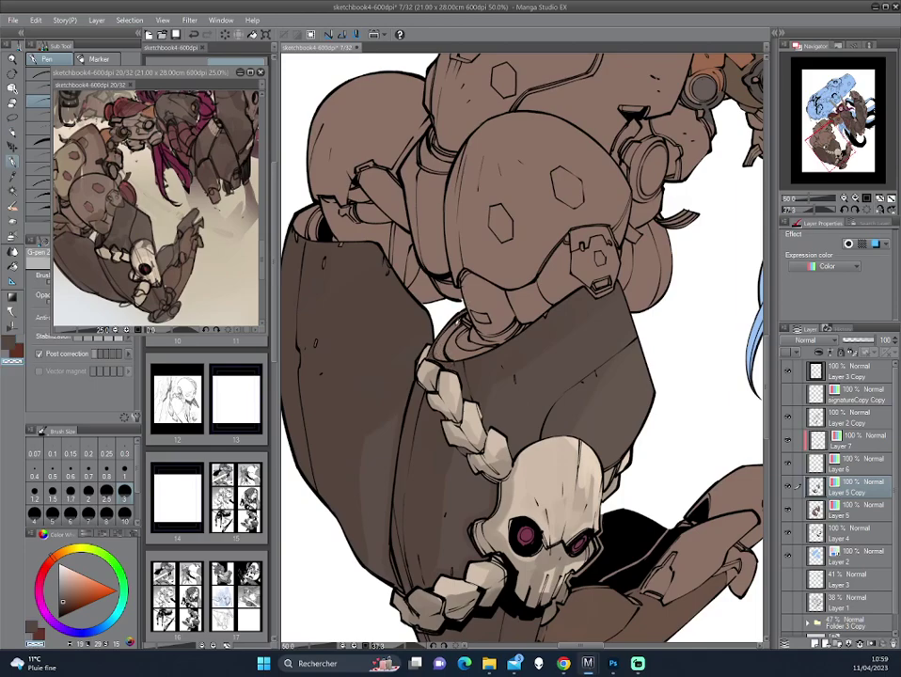
mouse_move(340, 244)
mouse_down()
mouse_move(586, 322)
mouse_move(595, 258)
mouse_move(578, 289)
mouse_up()
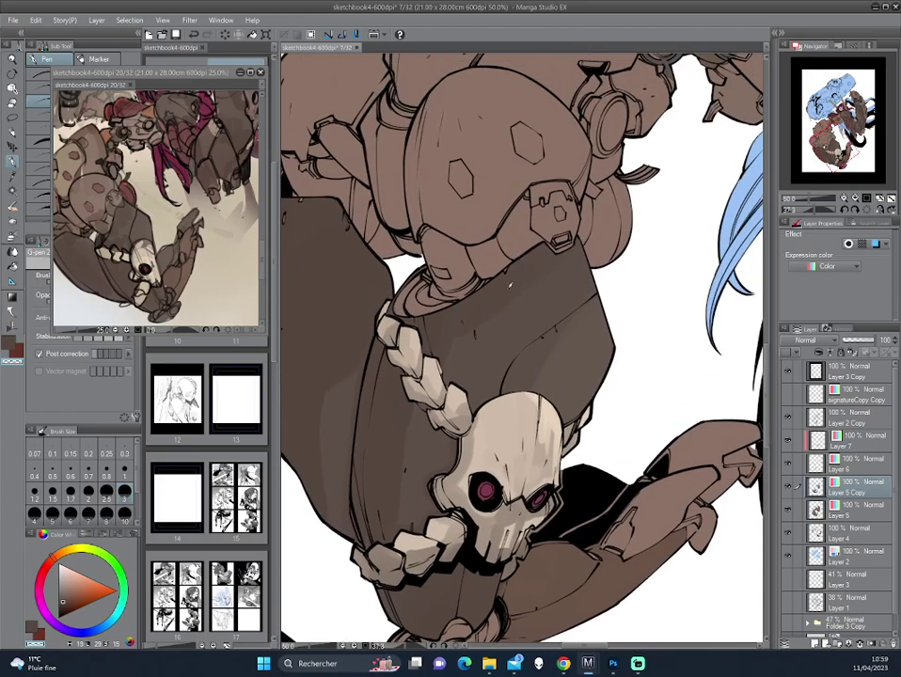
alt+click(511, 294)
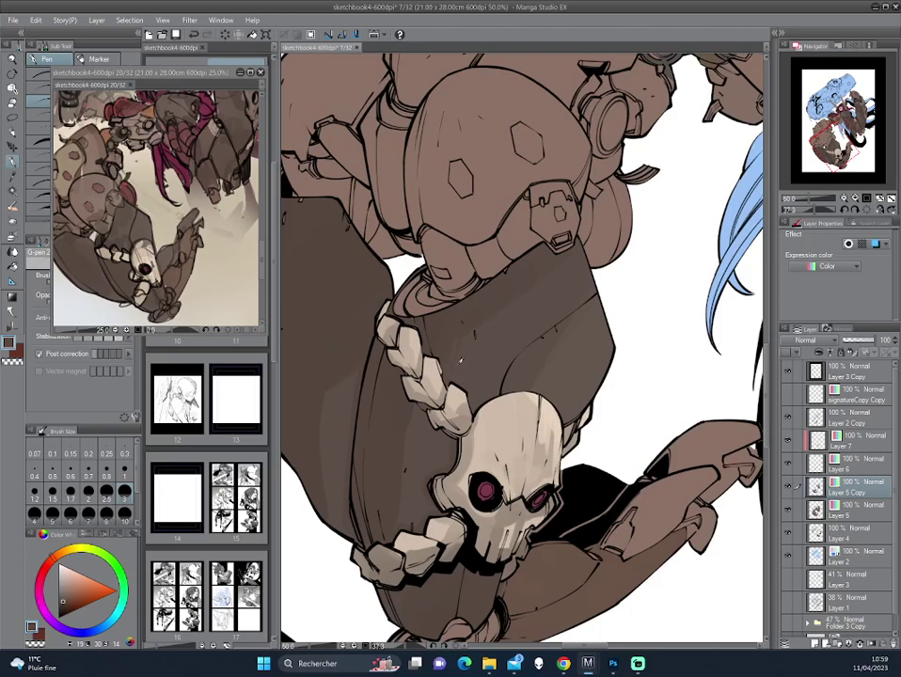
mouse_move(474, 334)
mouse_down()
mouse_move(539, 294)
mouse_move(581, 314)
mouse_move(483, 409)
mouse_up()
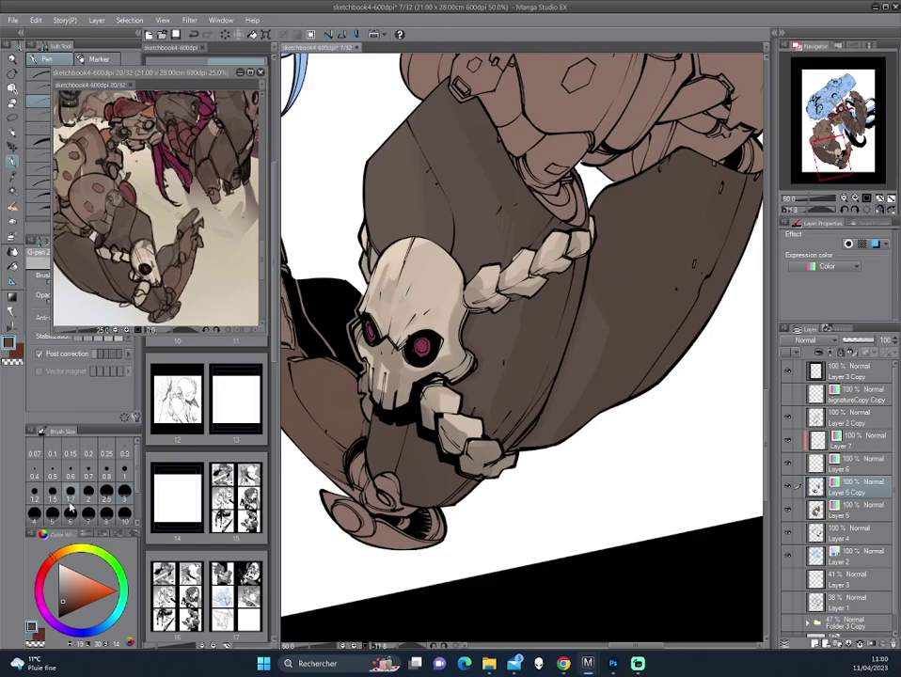
drag(516, 367, 477, 342)
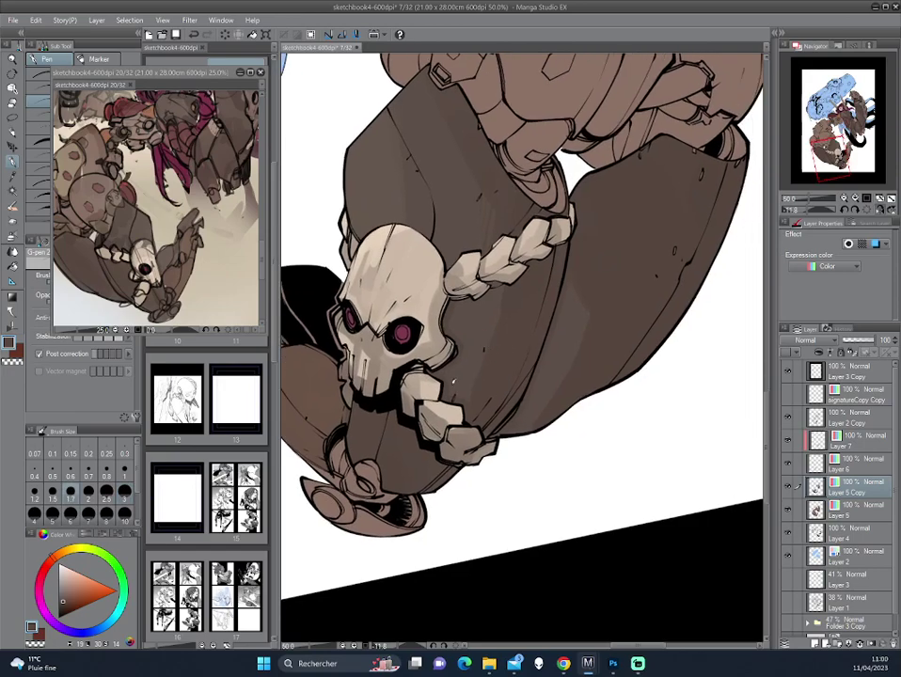
drag(470, 406, 475, 425)
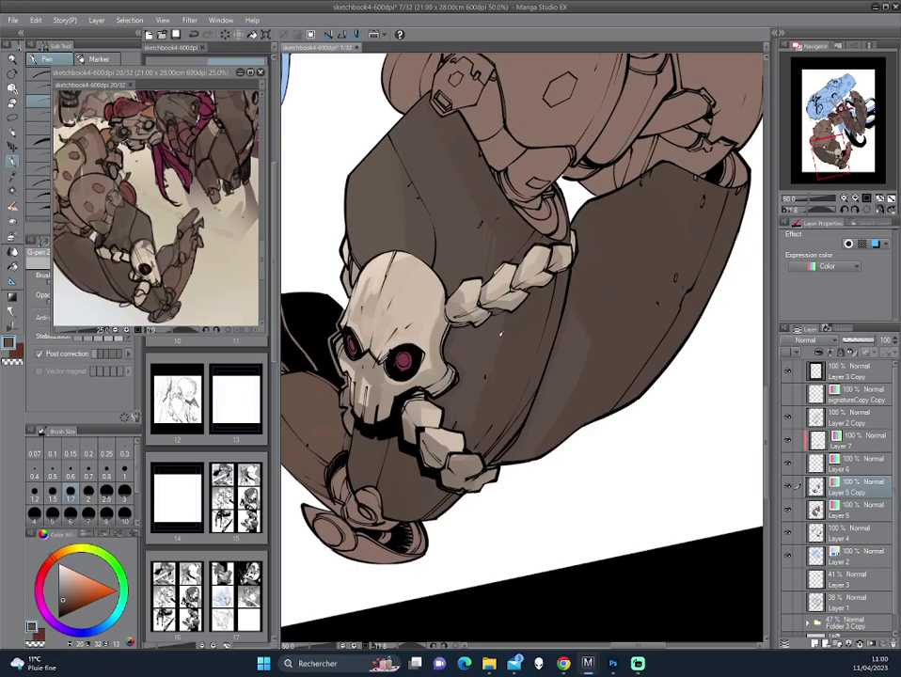
key(h)
drag(505, 354, 449, 310)
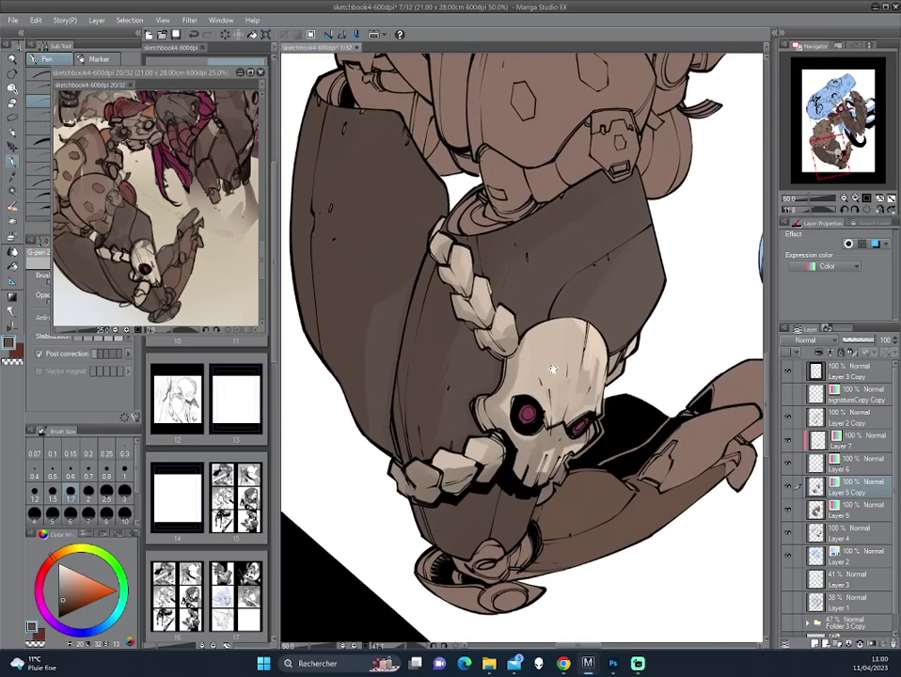
mouse_move(417, 165)
mouse_down()
mouse_move(367, 216)
mouse_move(533, 291)
mouse_up()
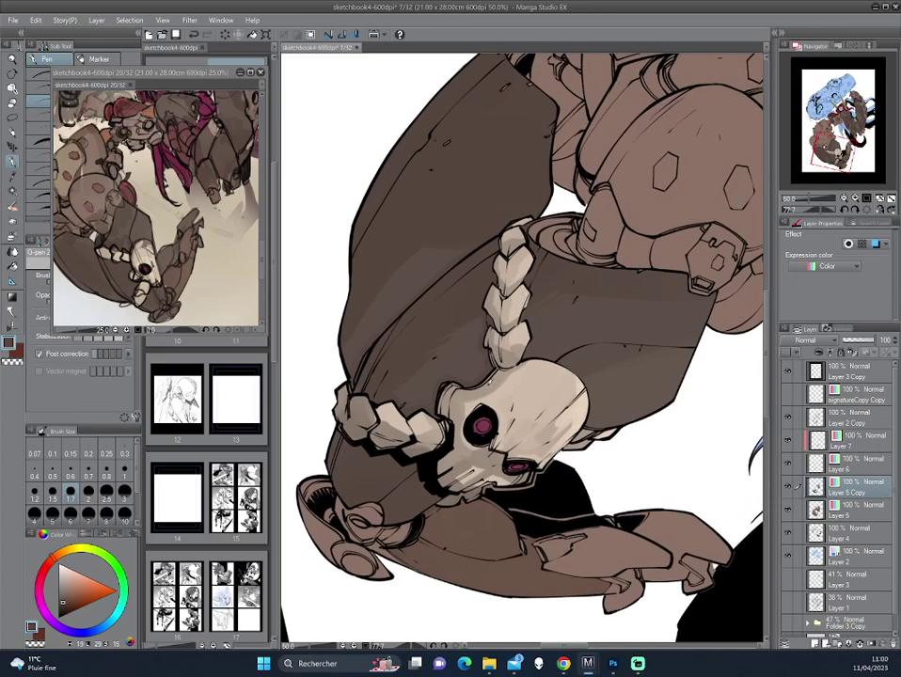
drag(613, 335, 564, 292)
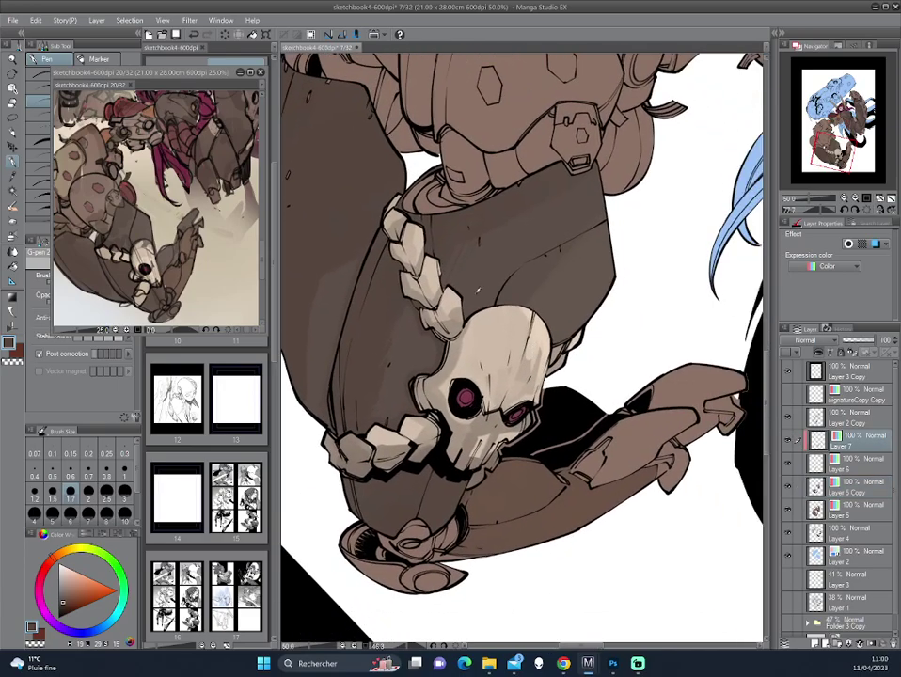
drag(337, 285, 376, 244)
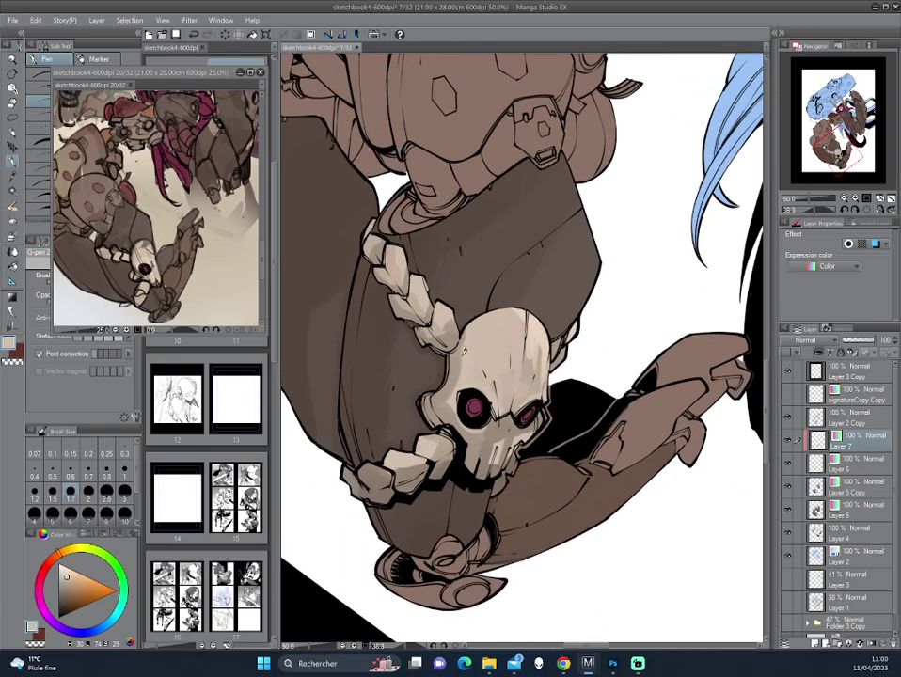
drag(428, 278, 350, 250)
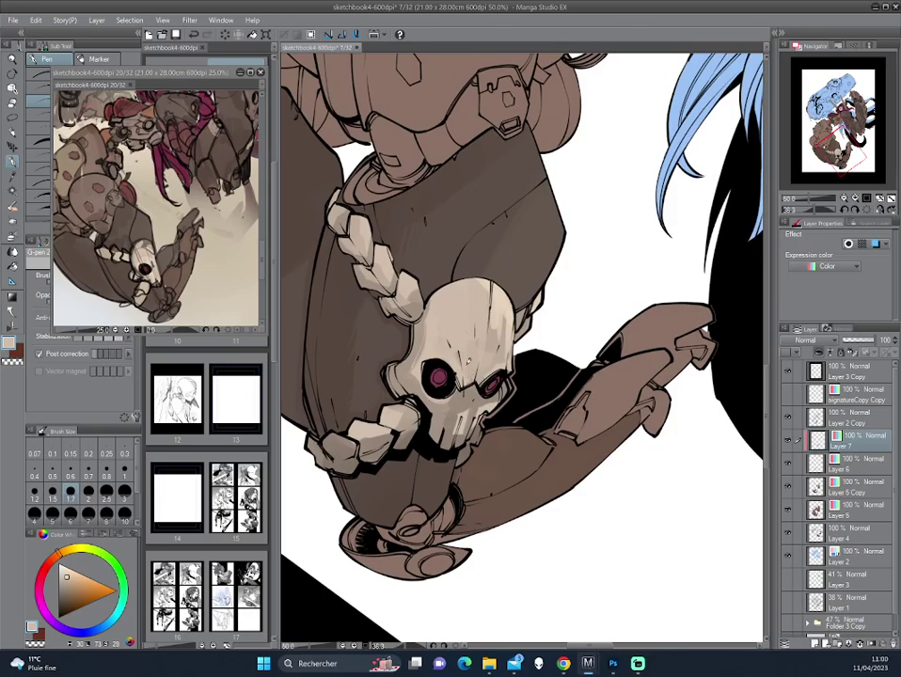
key(h)
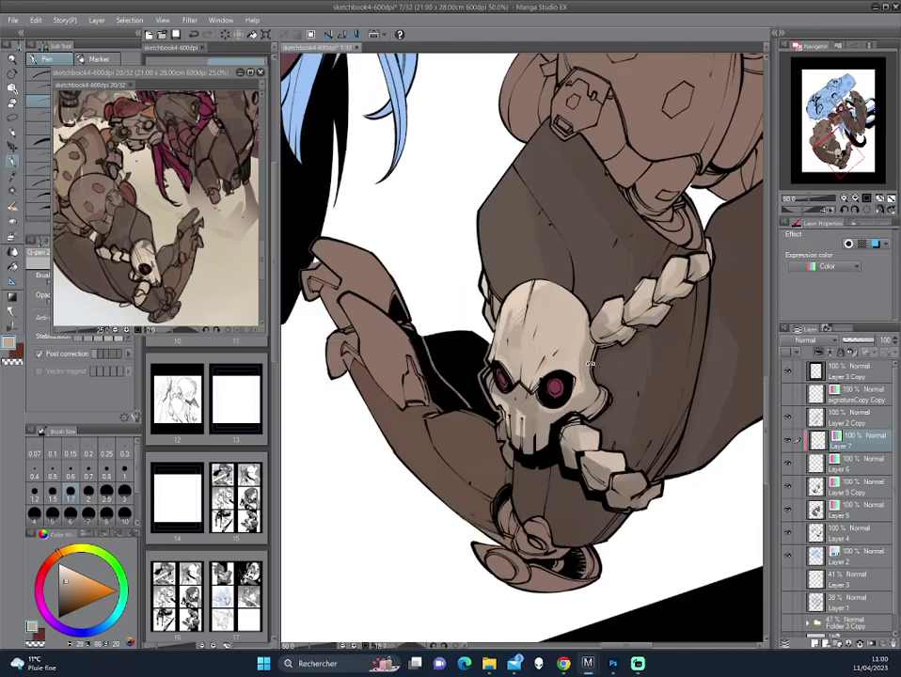
- Switch to Layer 5 Copy with a dark brown-grey and rotate the view upright
drag(377, 243, 393, 259)
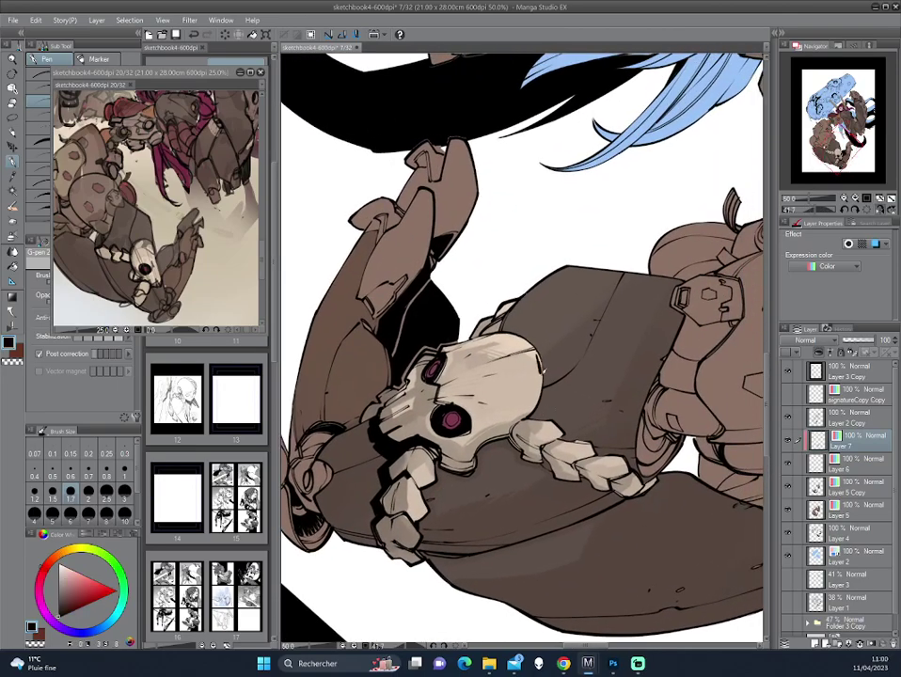
alt+click(402, 273)
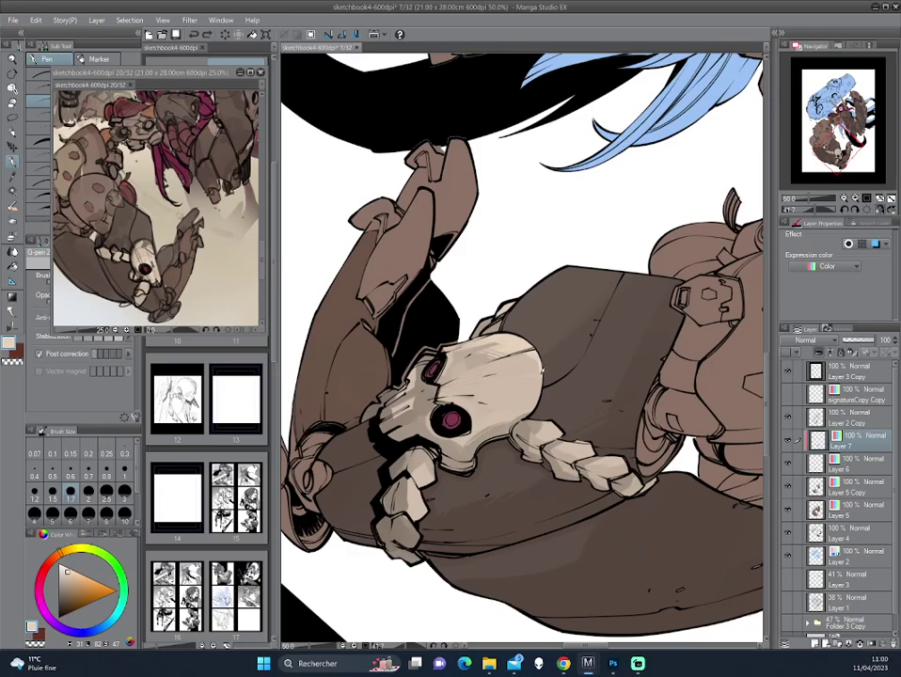
ctrl+shift+click(617, 363)
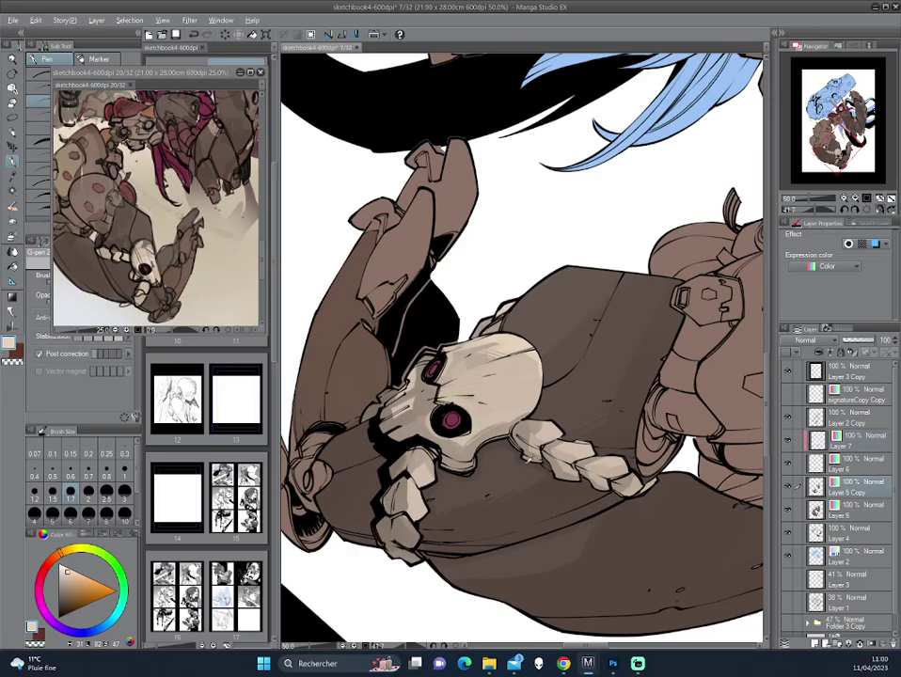
alt+click(393, 288)
key(asciicircum)
key(asciicircum)
key(asciicircum)
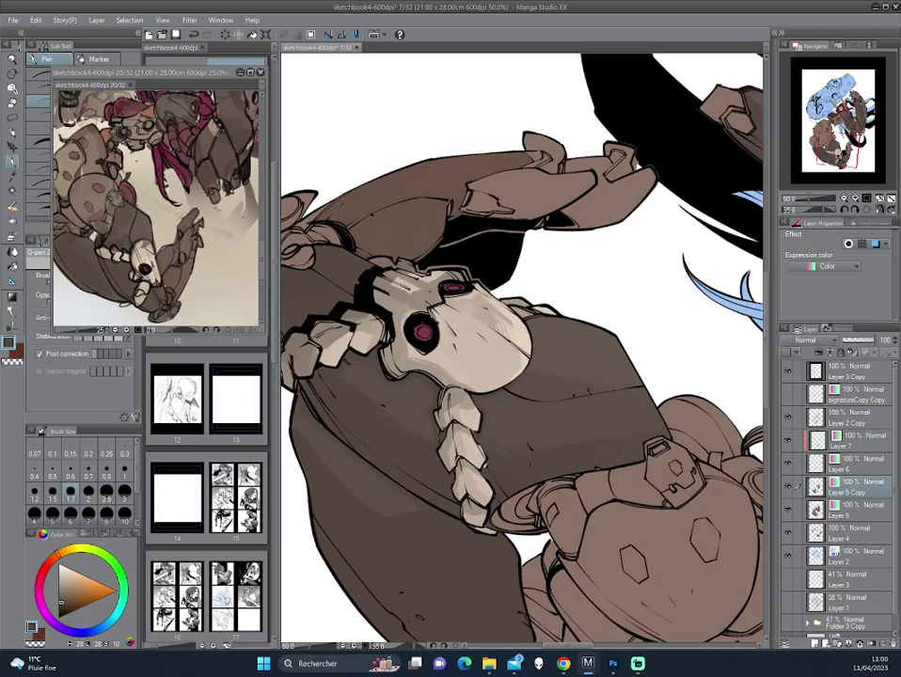
key(minus)
key(minus)
key(minus)
key(minus)
key(minus)
key(minus)
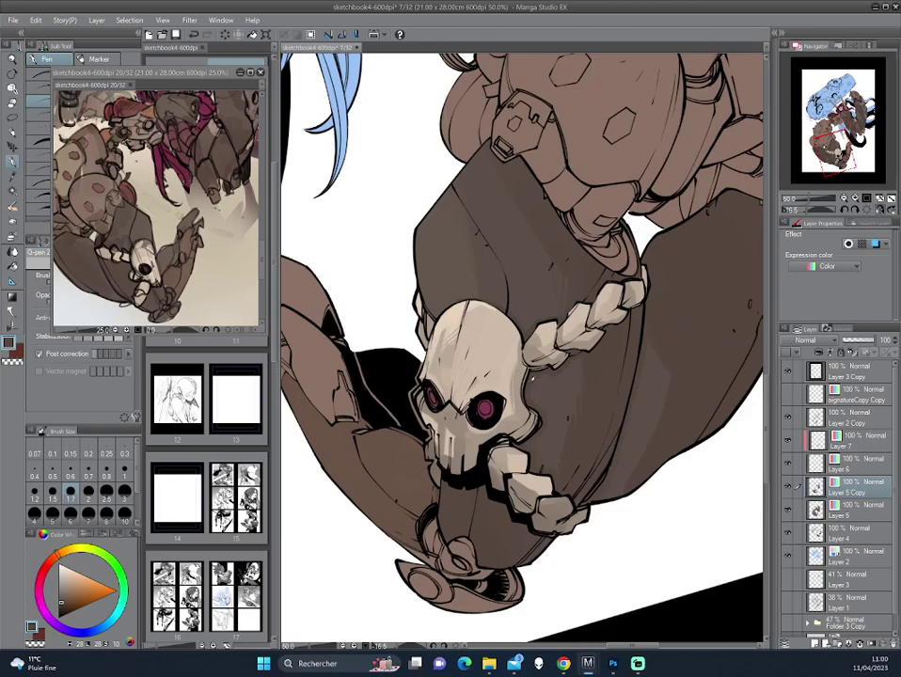
key(minus)
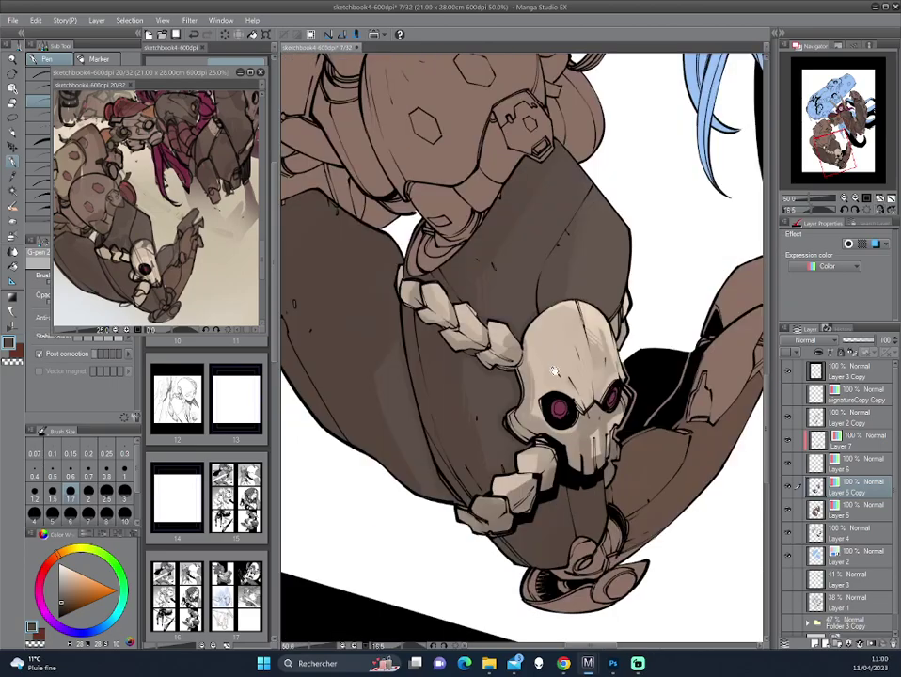
key(minus)
key(minus)
key(minus)
key(minus)
key(asciicircum)
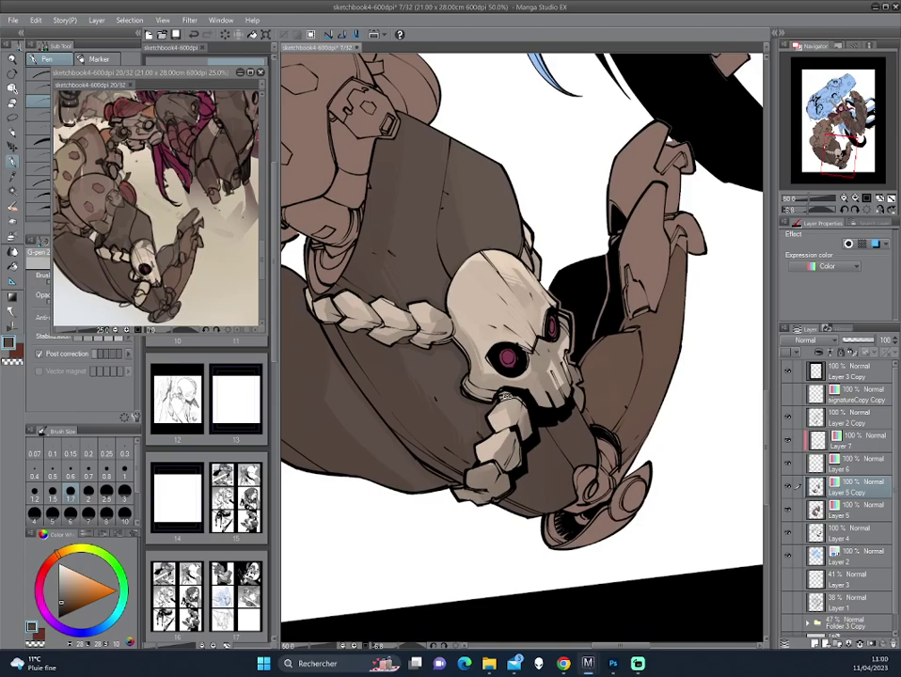
key(asciicircum)
key(asciicircum)
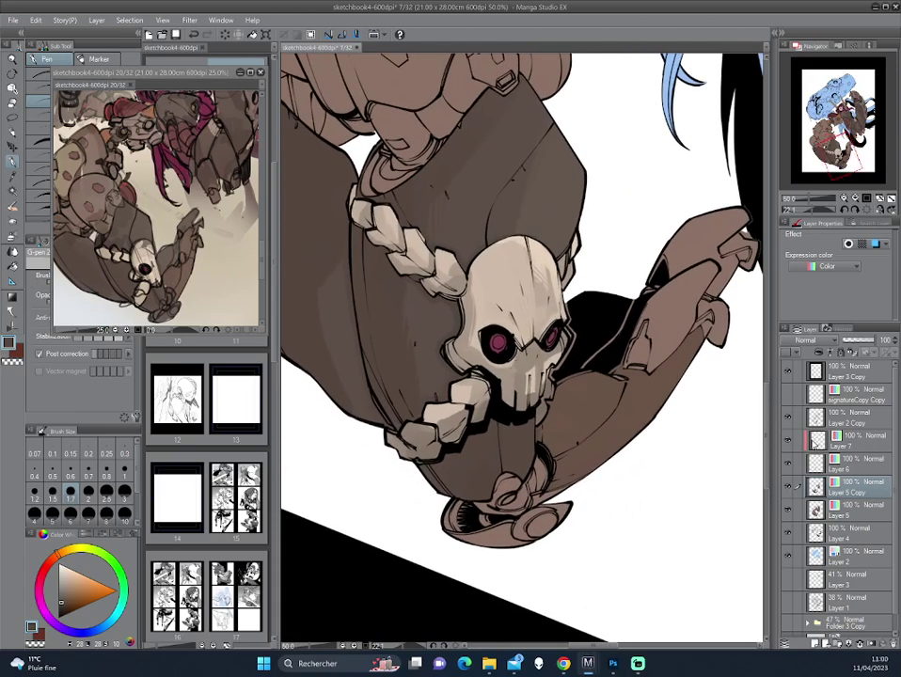
- Back on Layer 7, darken a small spot on the braid with a fine-tuned colour
click(851, 439)
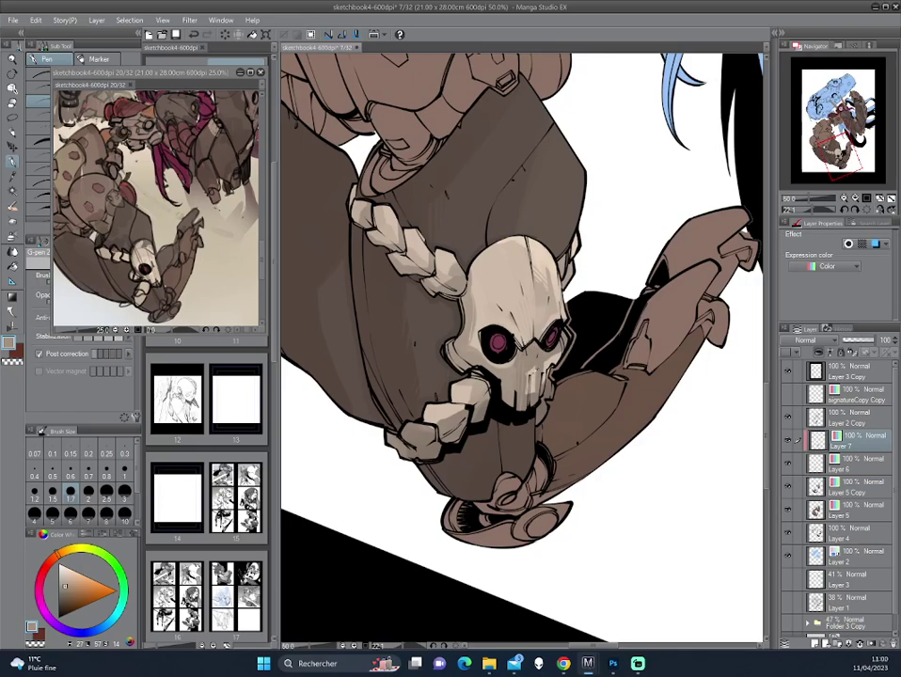
alt+click(400, 267)
alt+click(404, 258)
drag(400, 265, 392, 241)
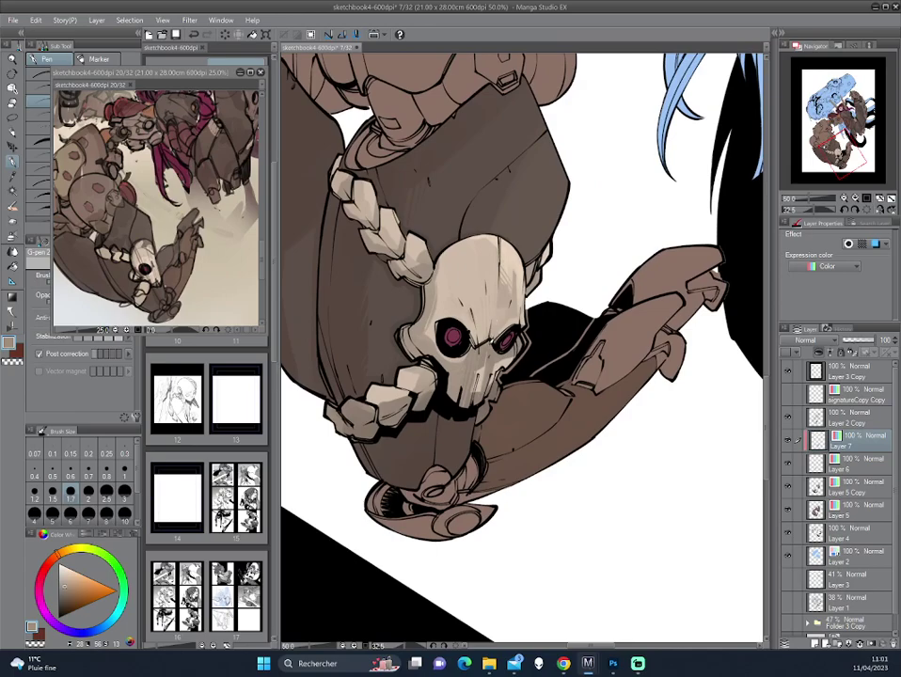
alt+click(372, 267)
drag(372, 268, 369, 282)
key(ctrl+minus)
key(ctrl+minus)
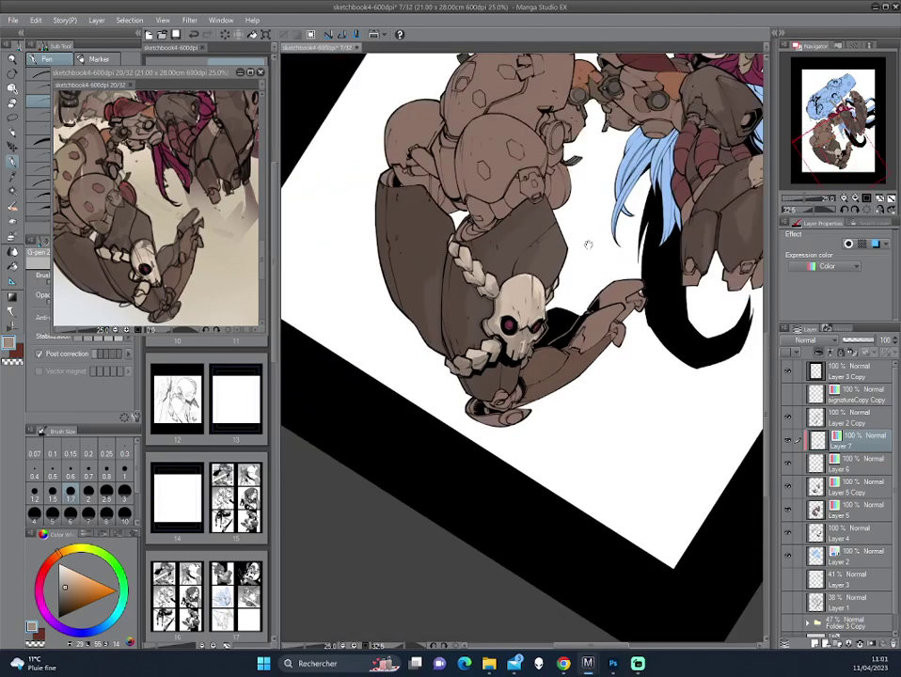
scroll(591, 259, down, 1)
scroll(583, 292, up, 1)
scroll(578, 320, up, 1)
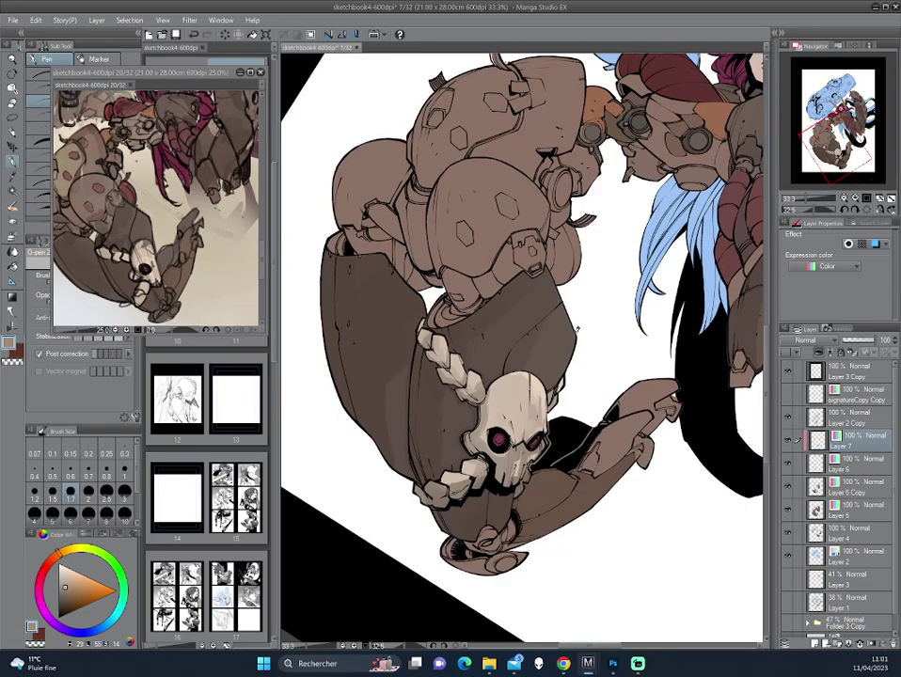
scroll(576, 328, down, 1)
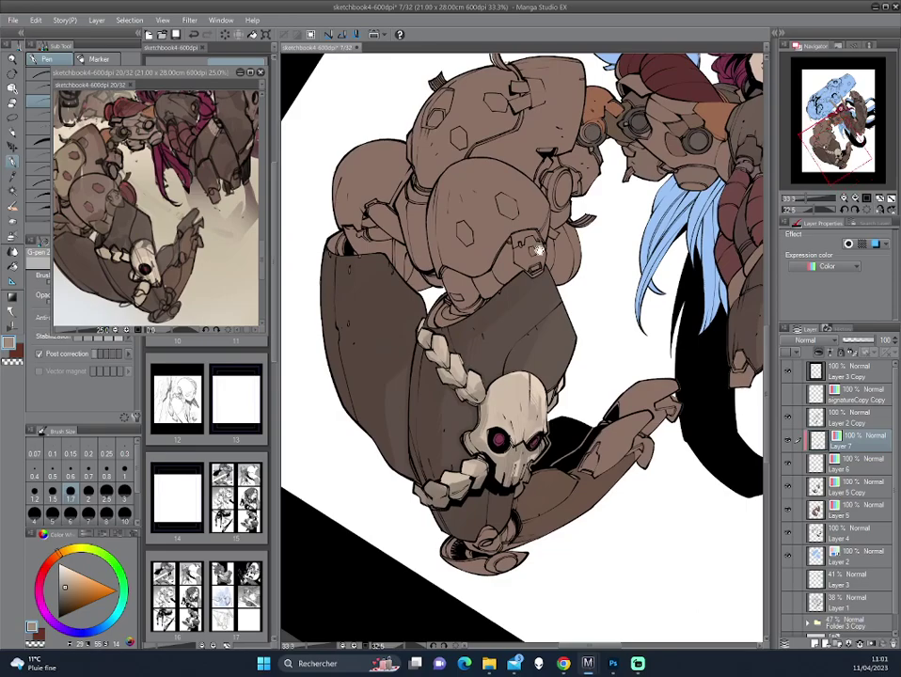
scroll(552, 308, up, 1)
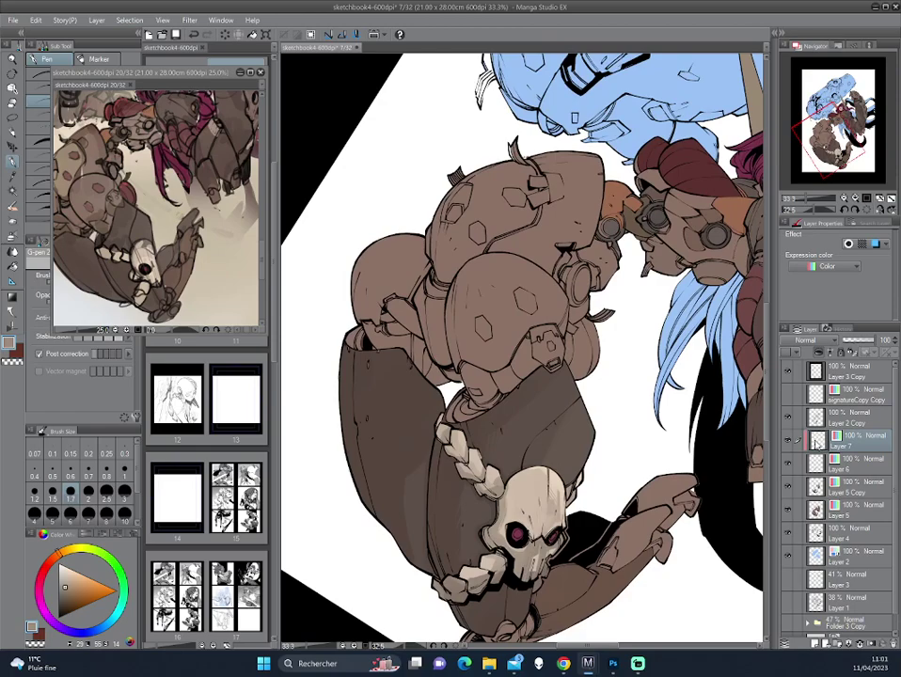
drag(818, 450, 814, 646)
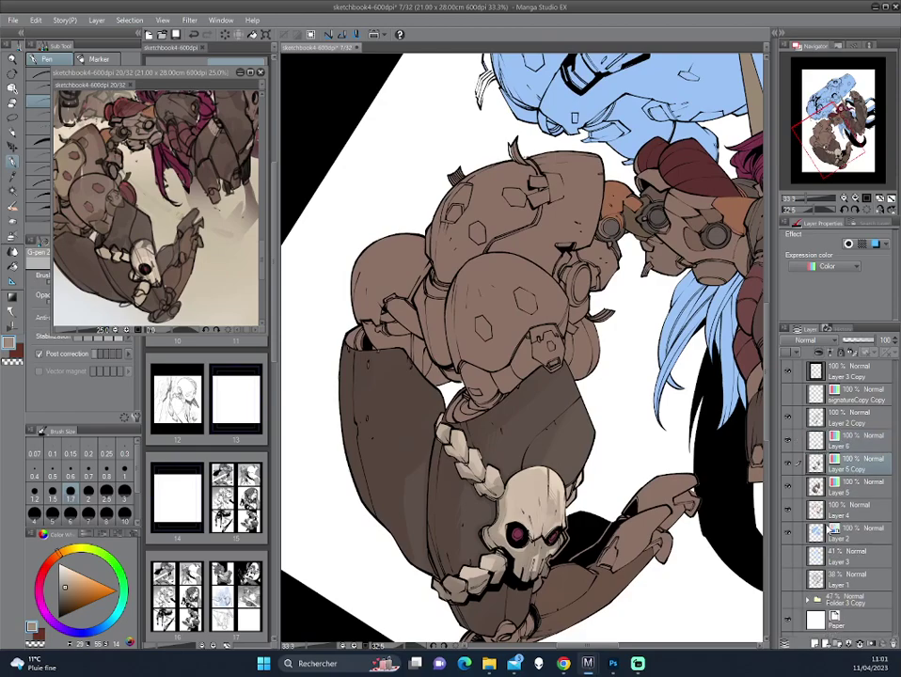
key(ctrl+z)
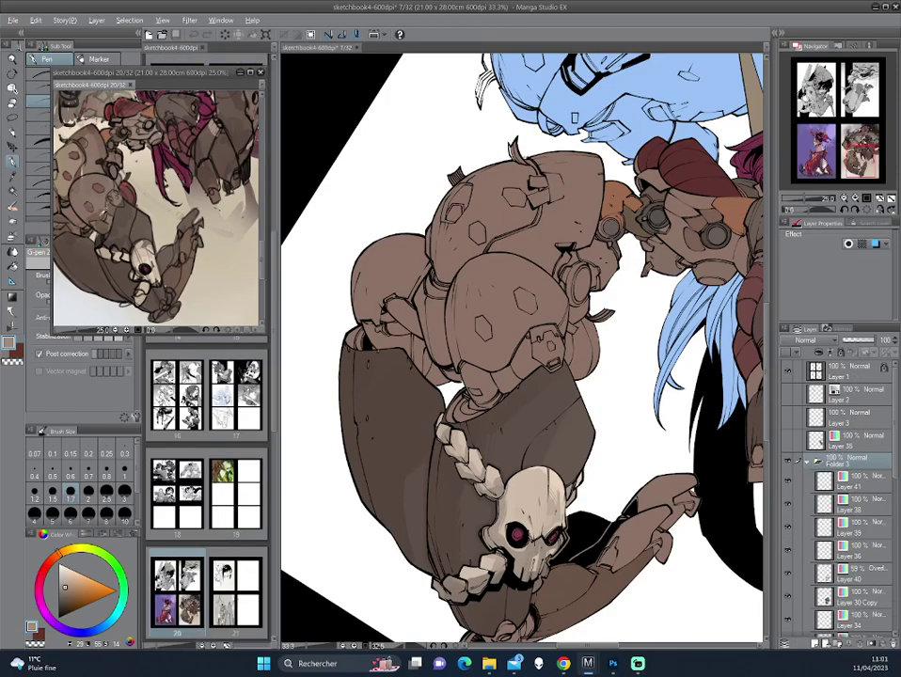
drag(457, 234, 468, 252)
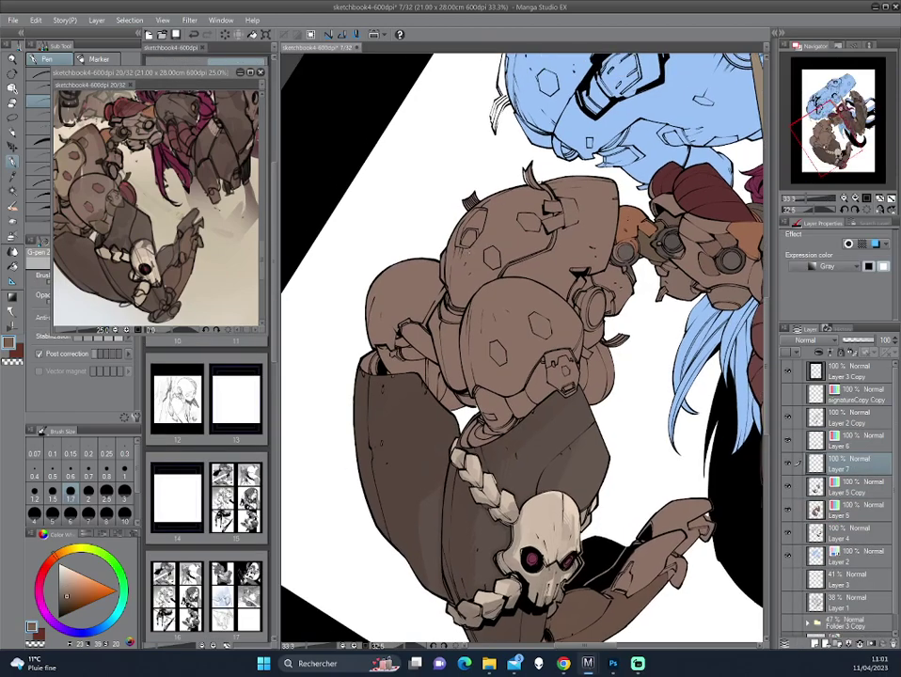
- Fill the mech's shoulder sphere with flat colour, undoing a stray brown fill
key(g)
click(406, 288)
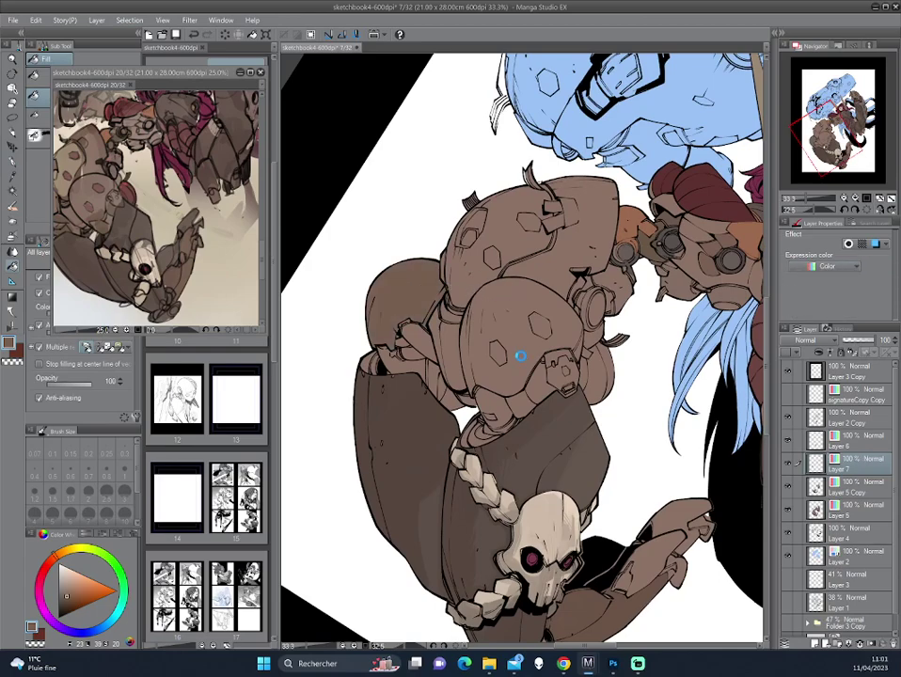
click(524, 357)
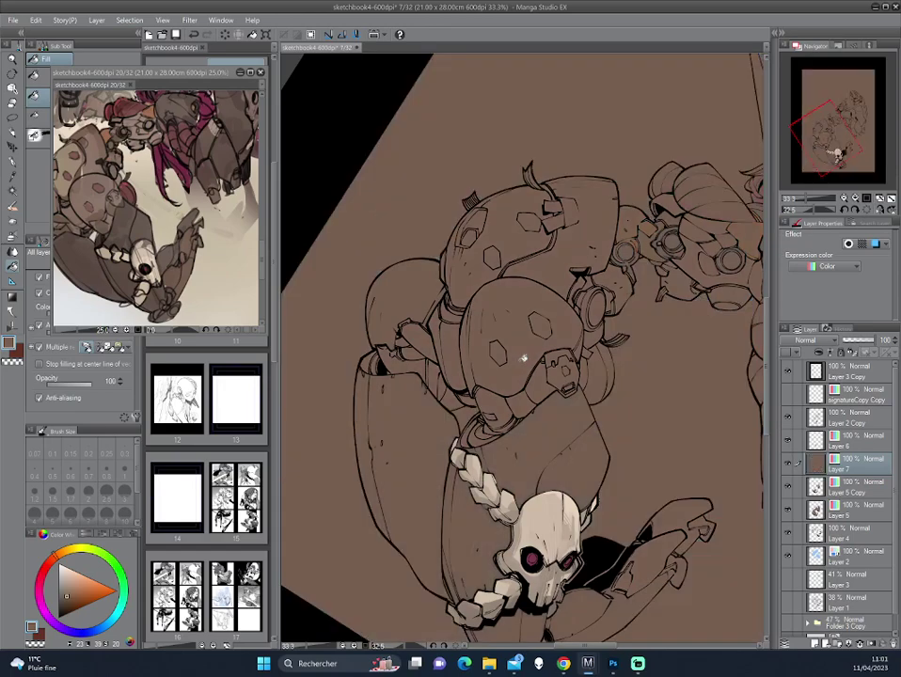
key(ctrl+z)
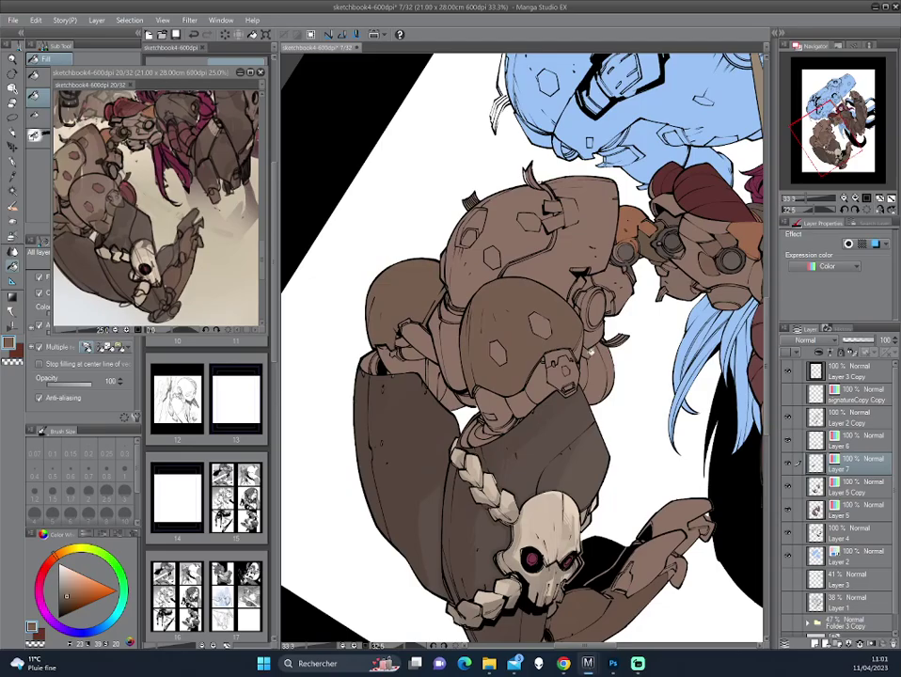
mouse_move(541, 431)
mouse_down()
mouse_move(594, 276)
mouse_move(575, 306)
mouse_up()
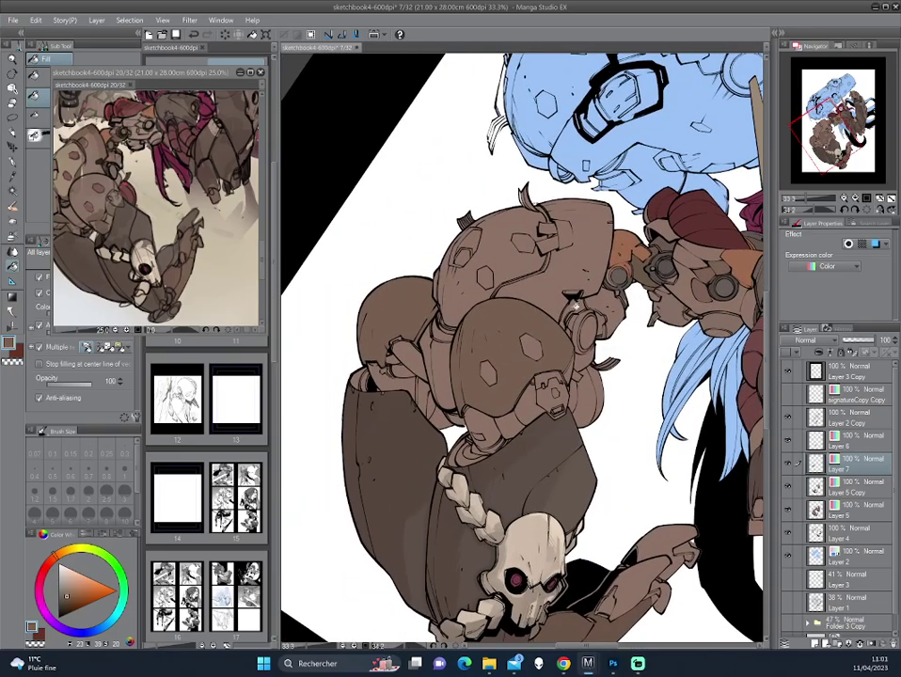
- Clear the shoulder-pad selection, hide a colour layer to compare, and add Layer 8 above Layer 7
ctrl+click(807, 480)
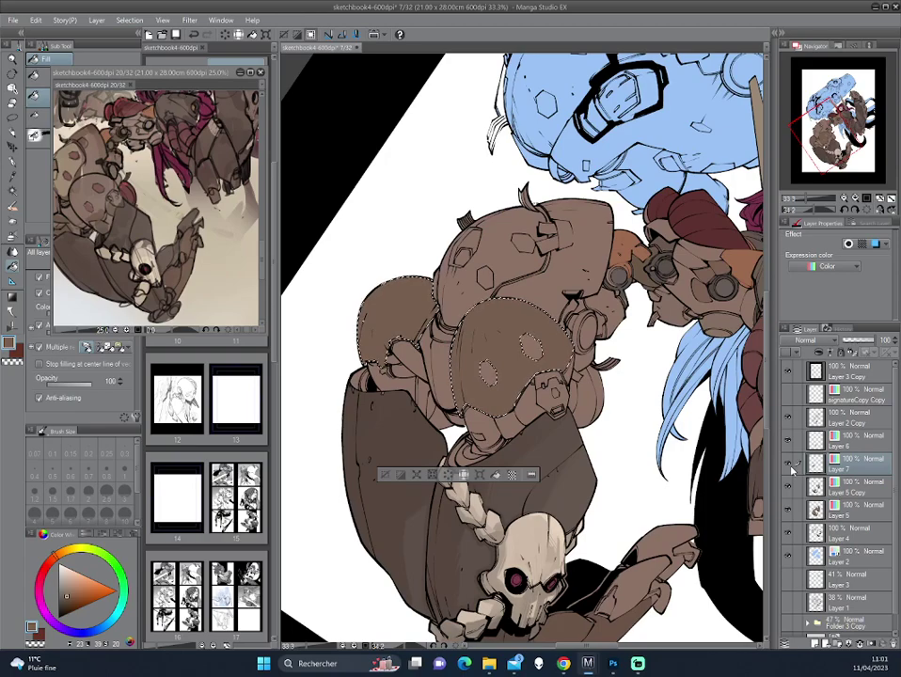
key(ctrl+d)
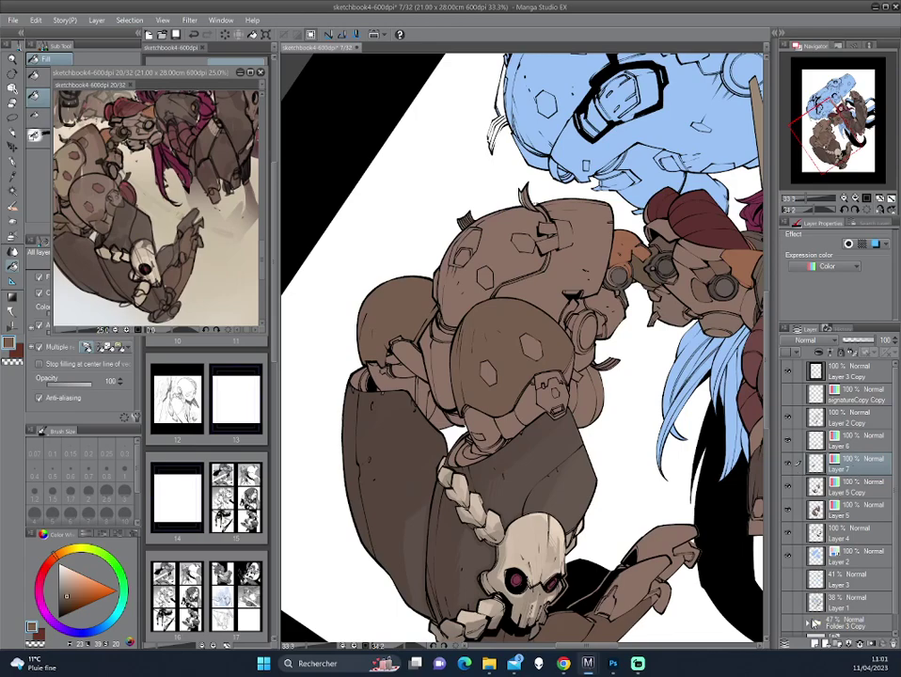
click(789, 441)
click(813, 645)
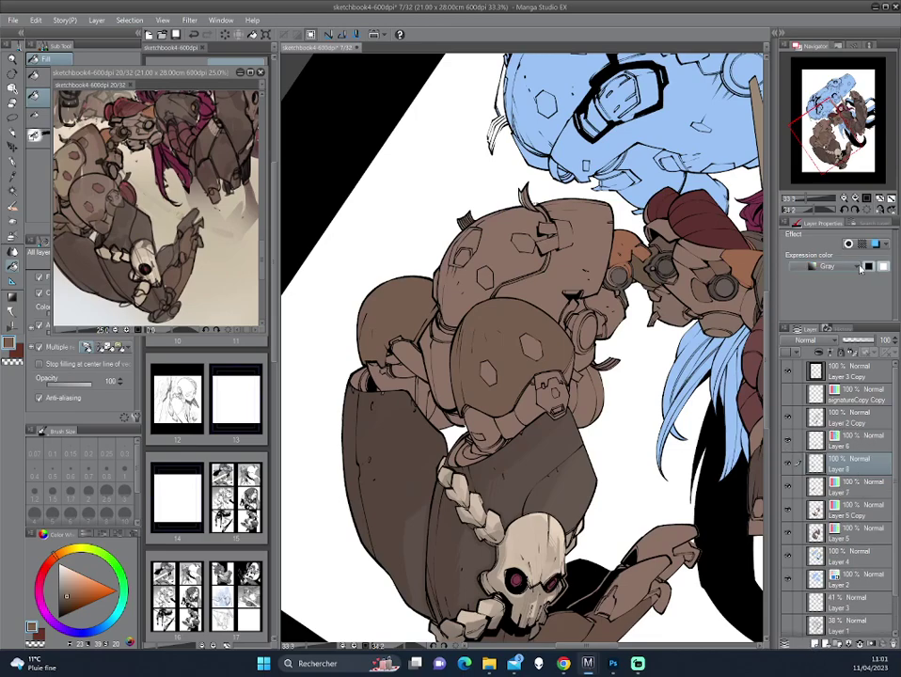
- Set Layer 8 to full colour and paint a lighter highlight on the shoulder armour with Oil paint
click(828, 266)
click(826, 292)
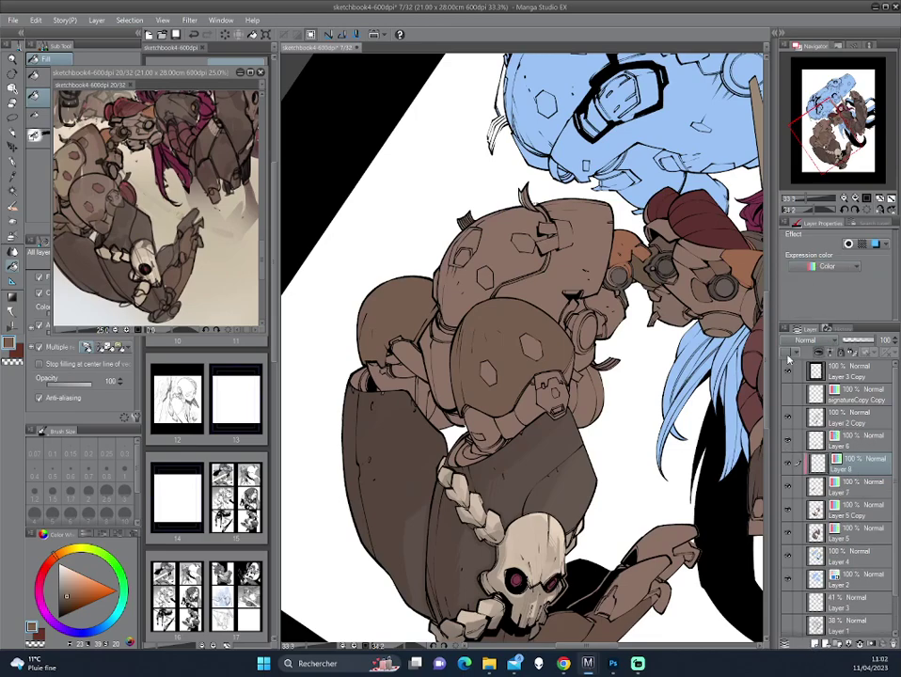
click(66, 158)
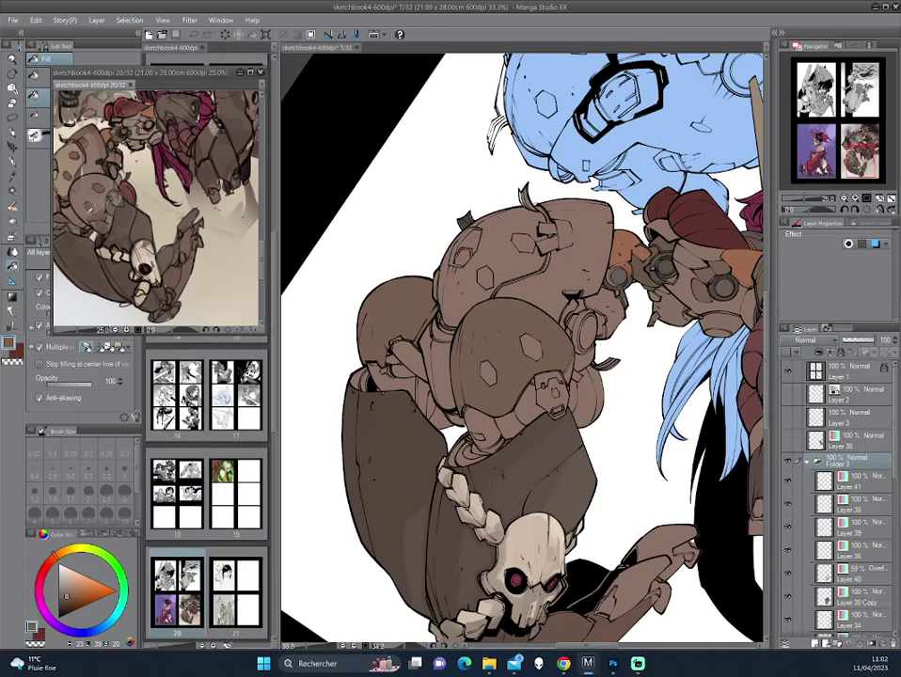
click(13, 208)
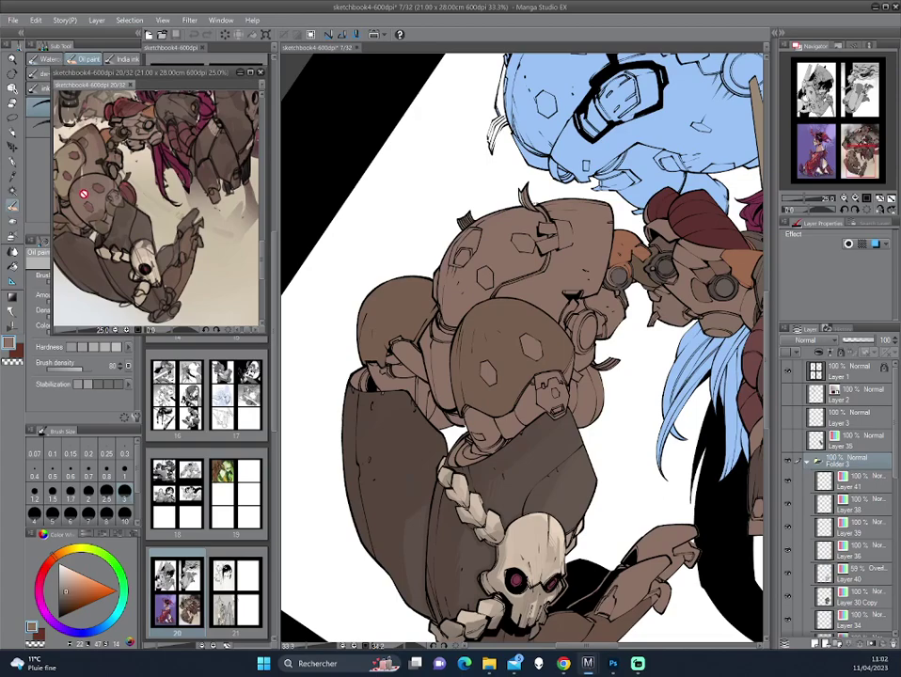
click(489, 325)
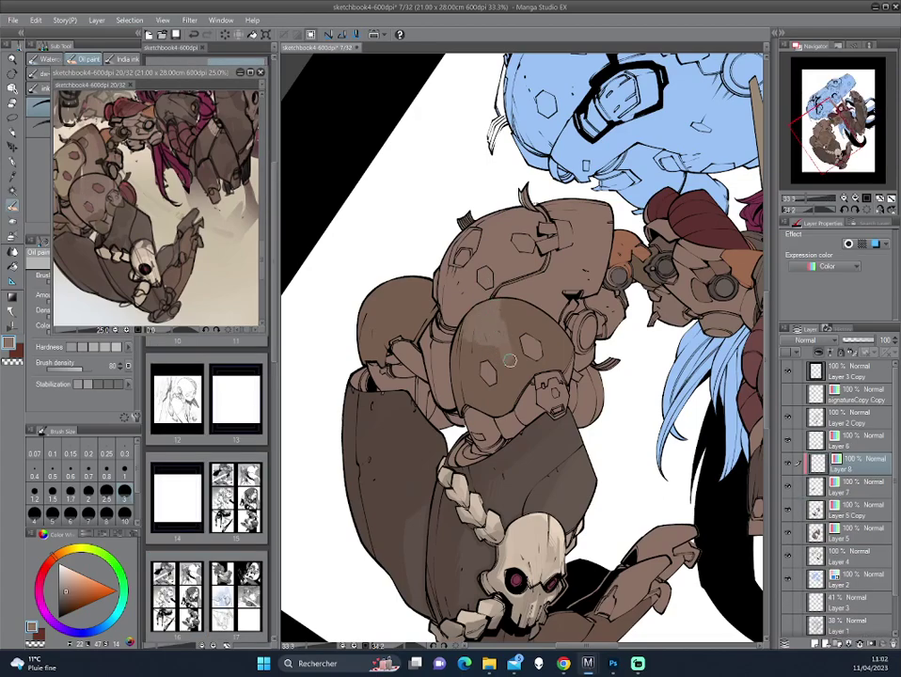
drag(497, 365, 508, 322)
- Shade the left rounded armour sphere with soft lighter-brown strokes, checking in a mirrored view
key(h)
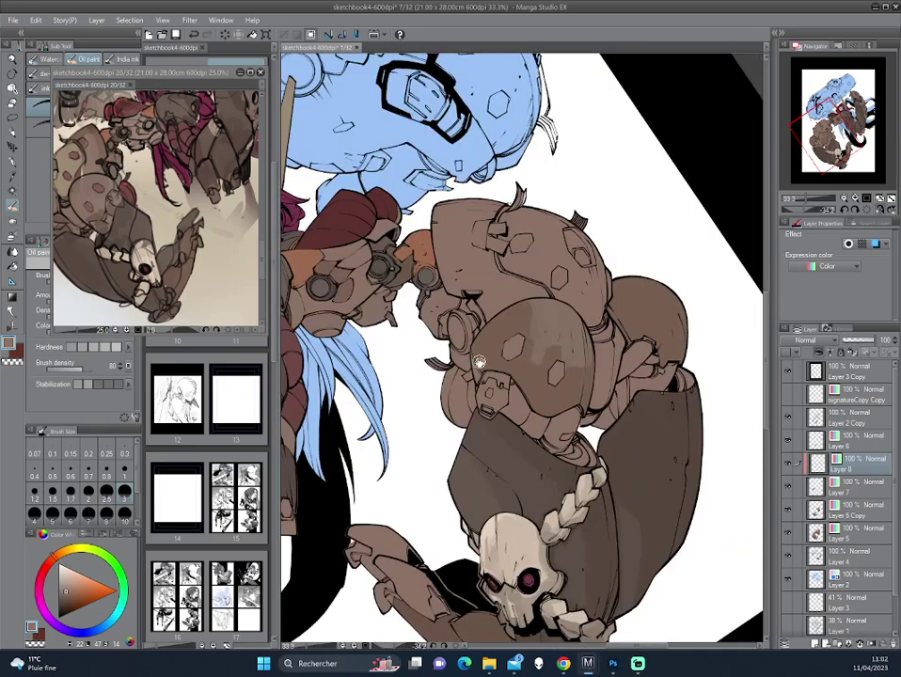
drag(563, 289, 564, 354)
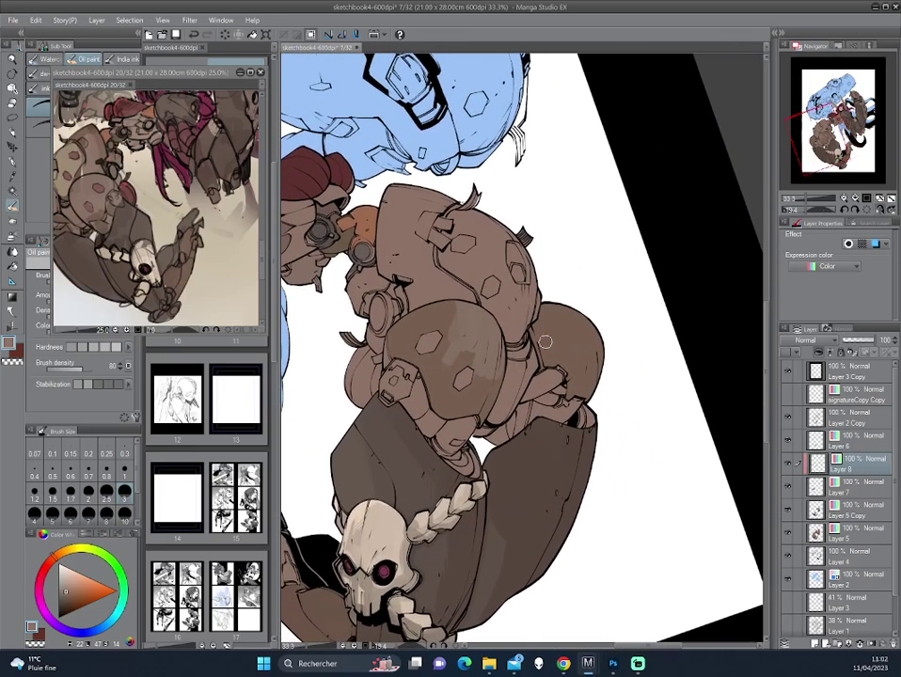
click(112, 202)
click(552, 331)
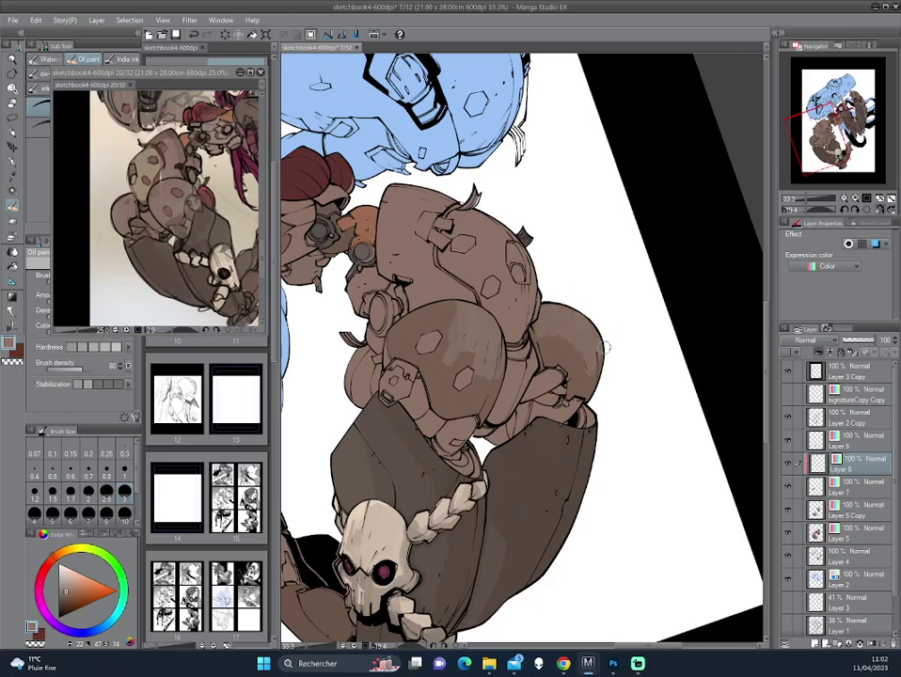
key(h)
drag(469, 335, 455, 359)
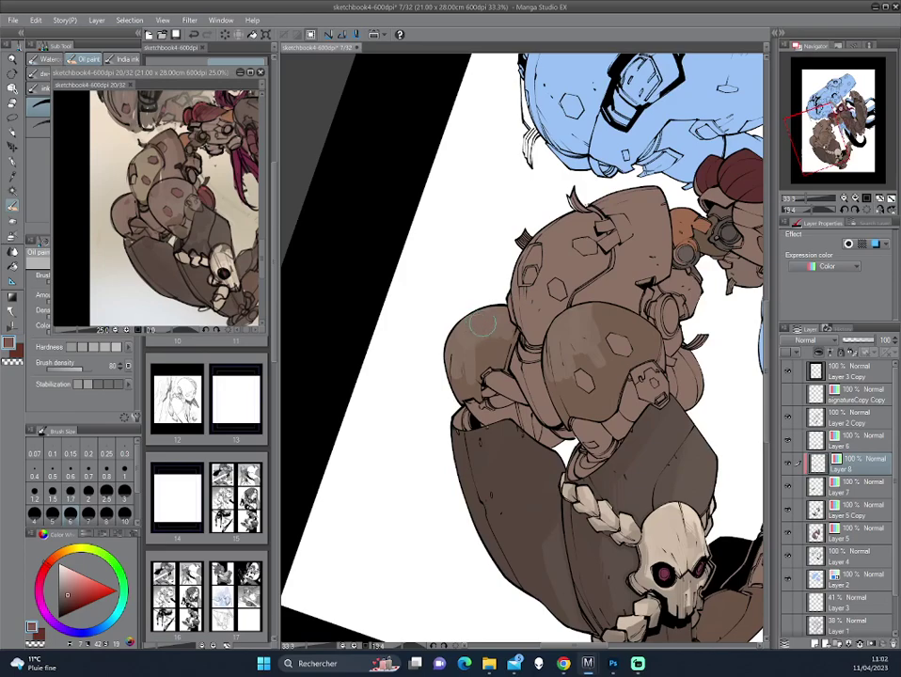
drag(486, 315, 476, 350)
alt+click(457, 320)
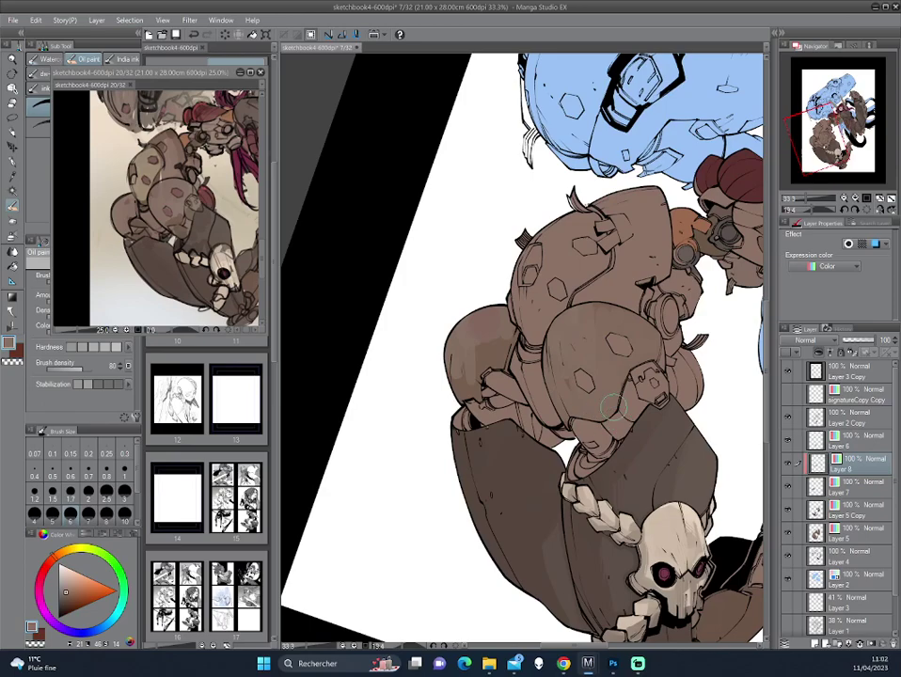
- Lighten the left armour piece further, review the whole figure, and merge Layer 8 down with Ctrl+E
drag(449, 353, 470, 393)
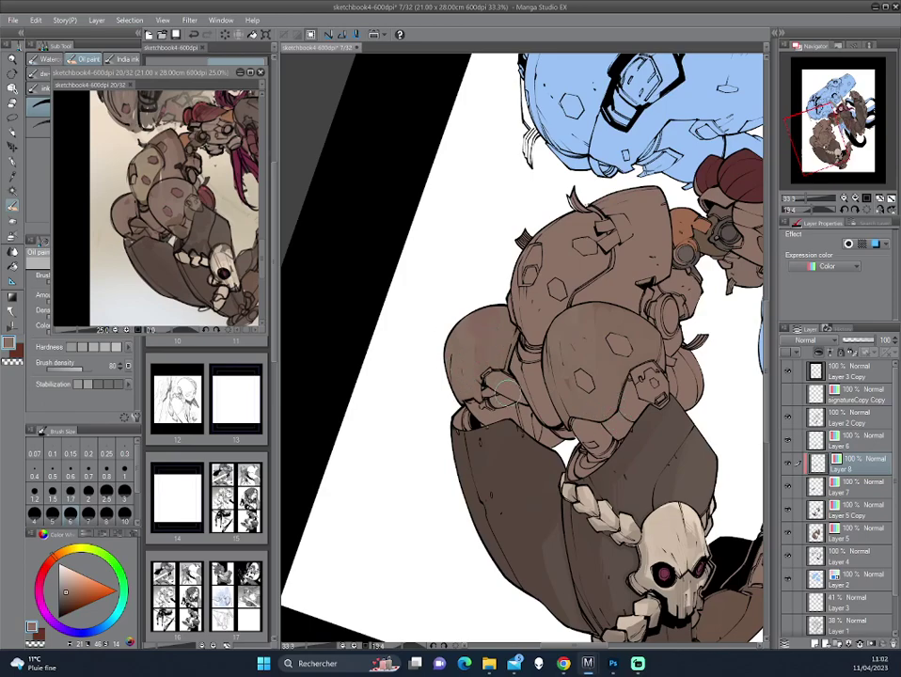
scroll(503, 383, down, 1)
scroll(503, 383, down, 1)
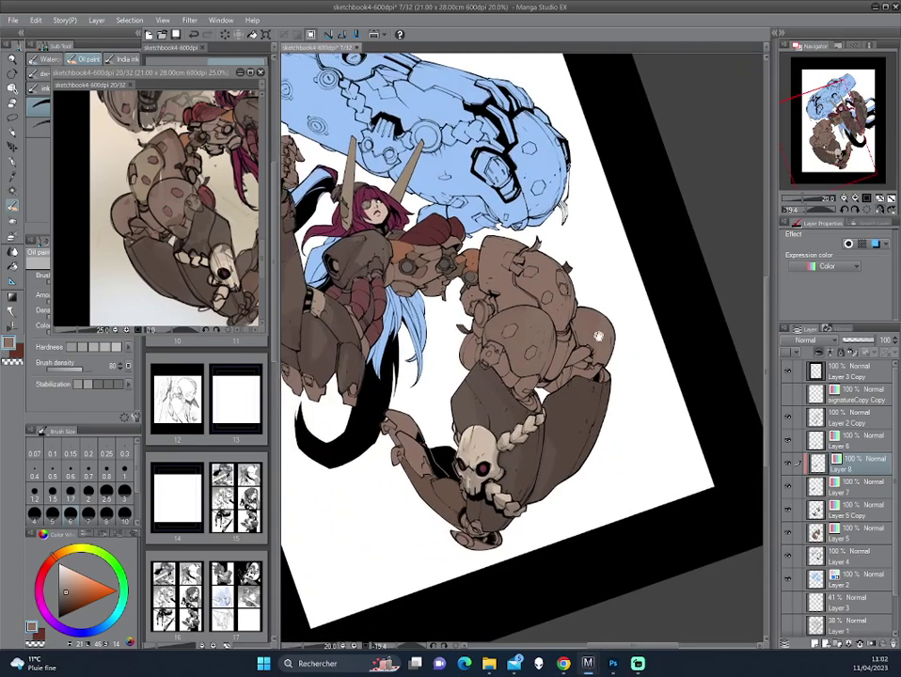
drag(598, 336, 588, 326)
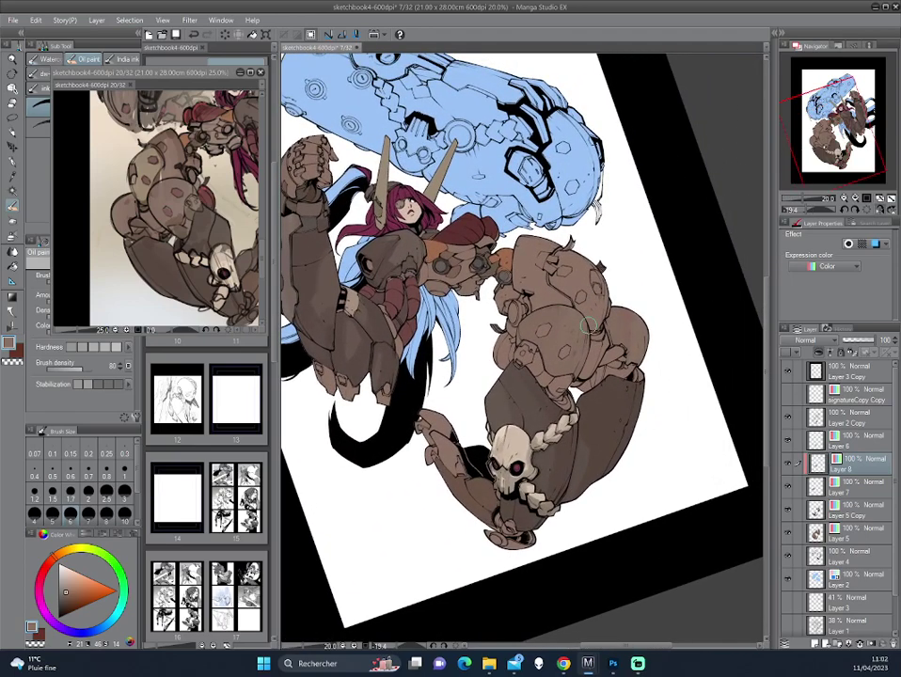
scroll(588, 325, up, 1)
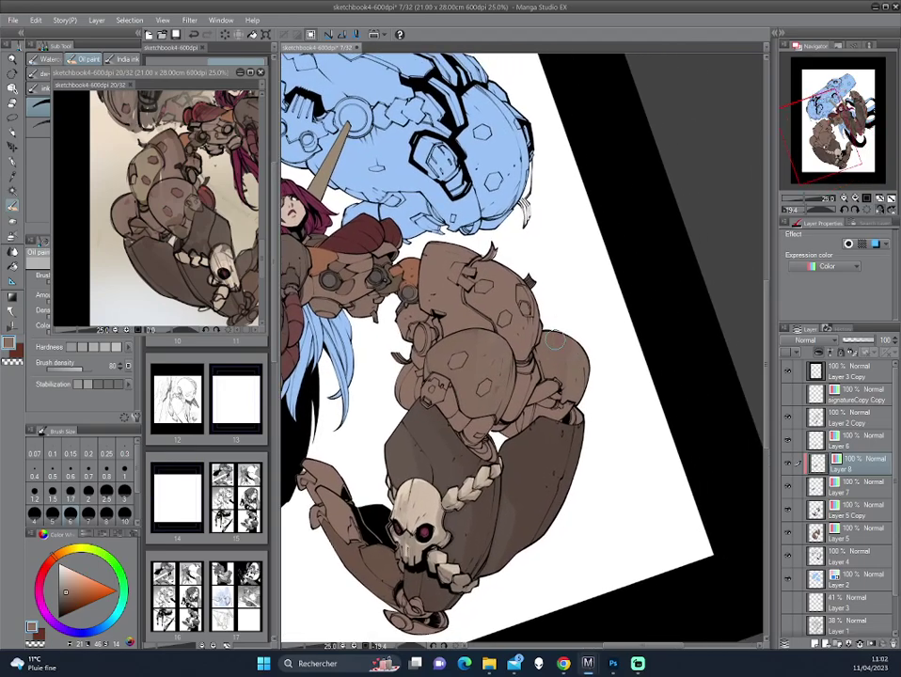
key(h)
scroll(564, 354, up, 1)
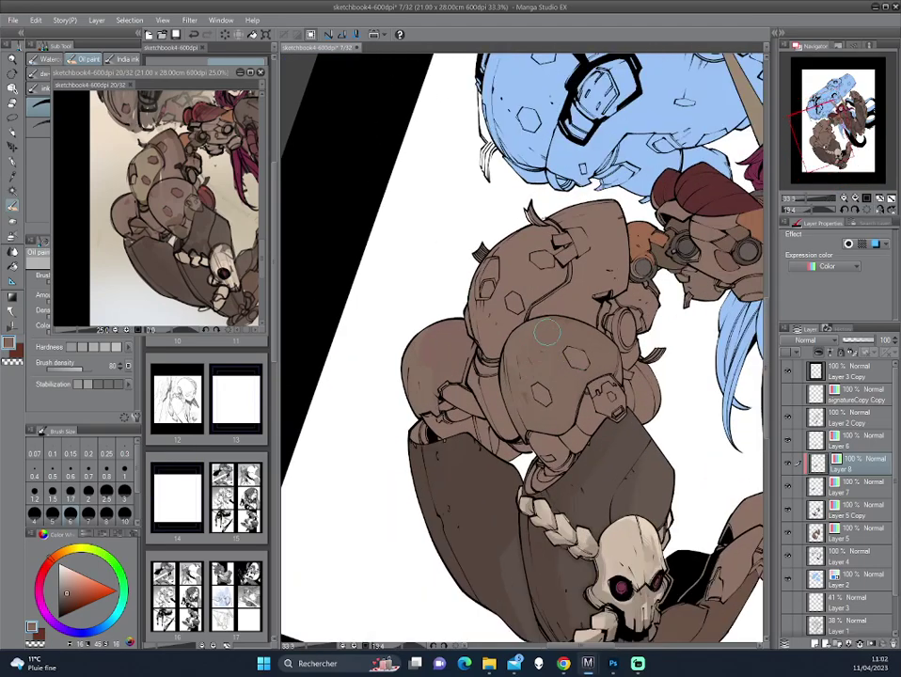
key(h)
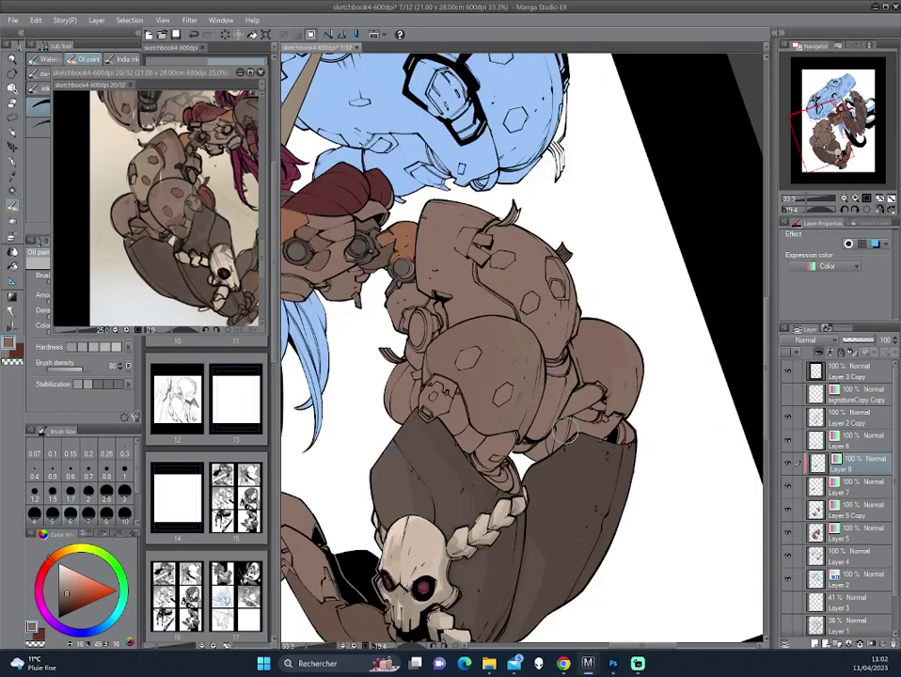
drag(423, 323, 599, 94)
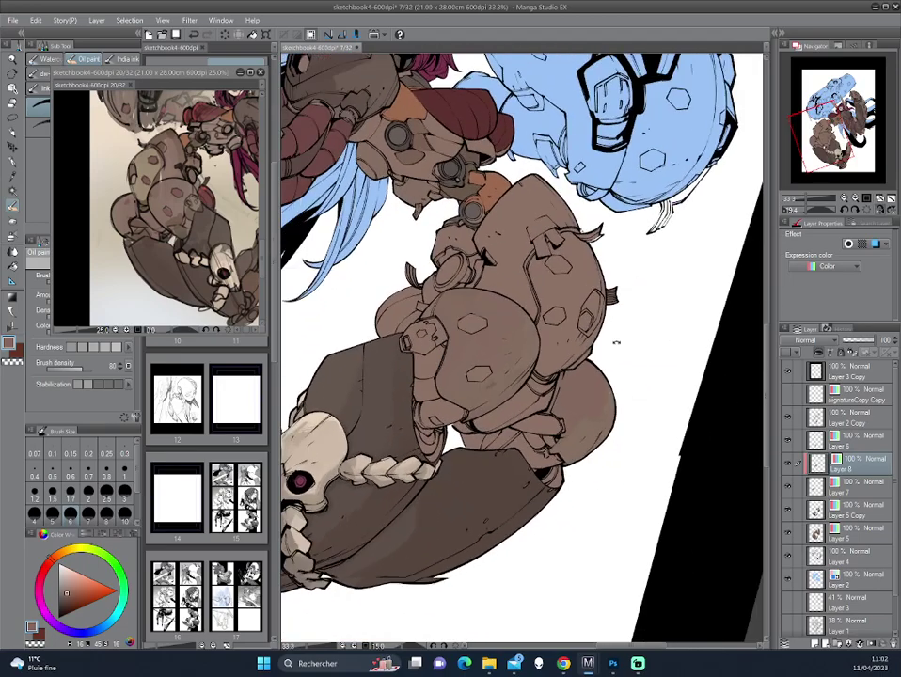
key(h)
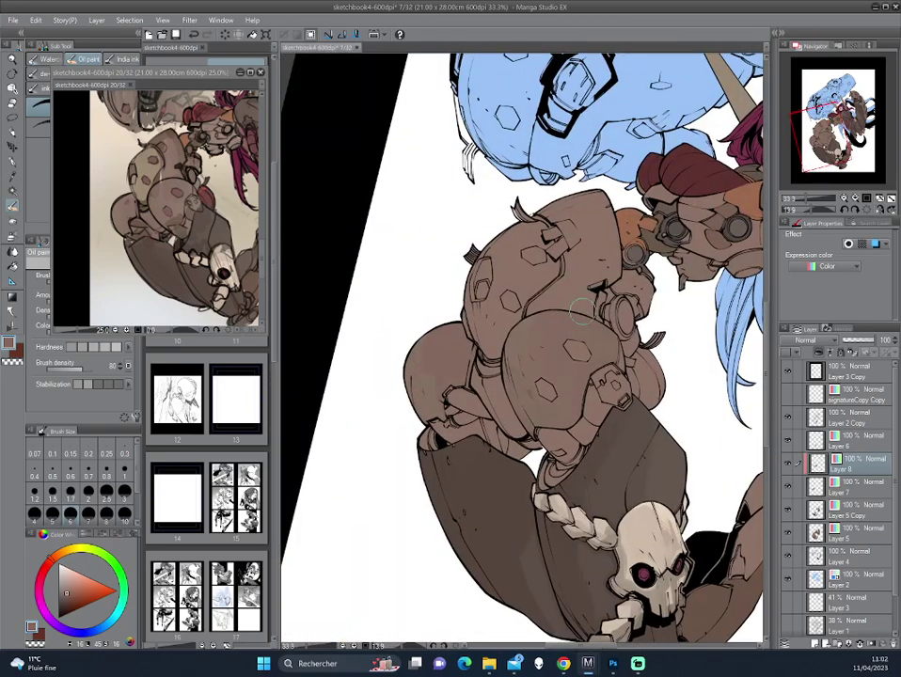
key(ctrl+e)
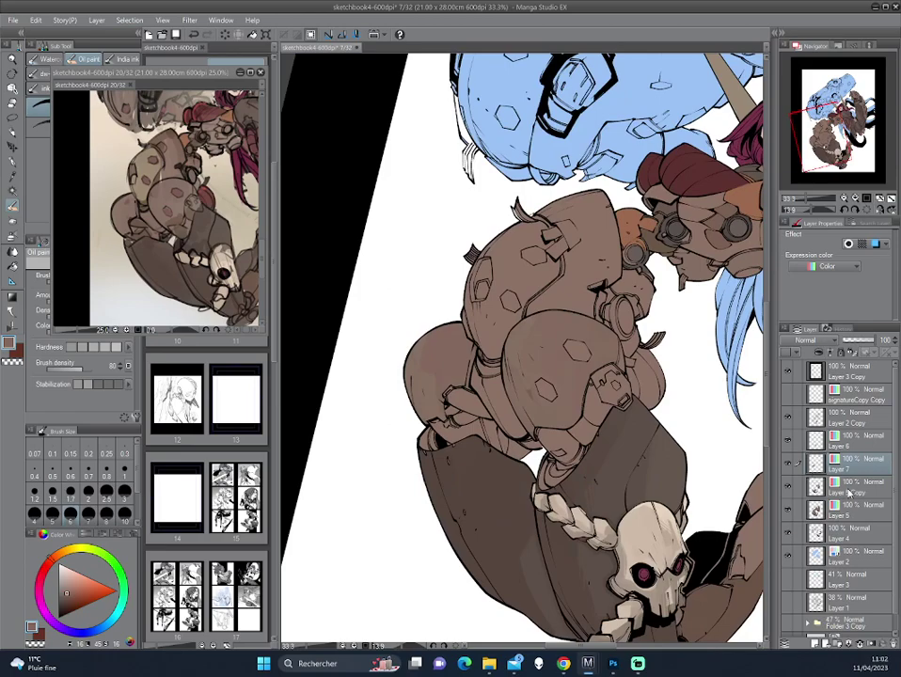
- Add a new layer above Layer 5 Copy and fill the upper-left armour plate with tan
click(850, 489)
click(814, 644)
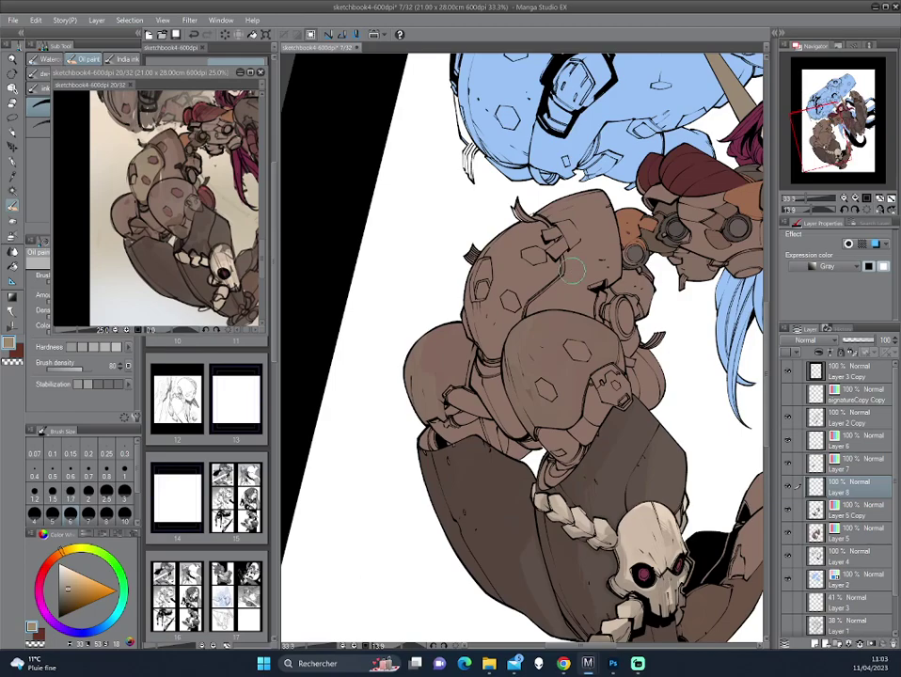
key(g)
click(516, 271)
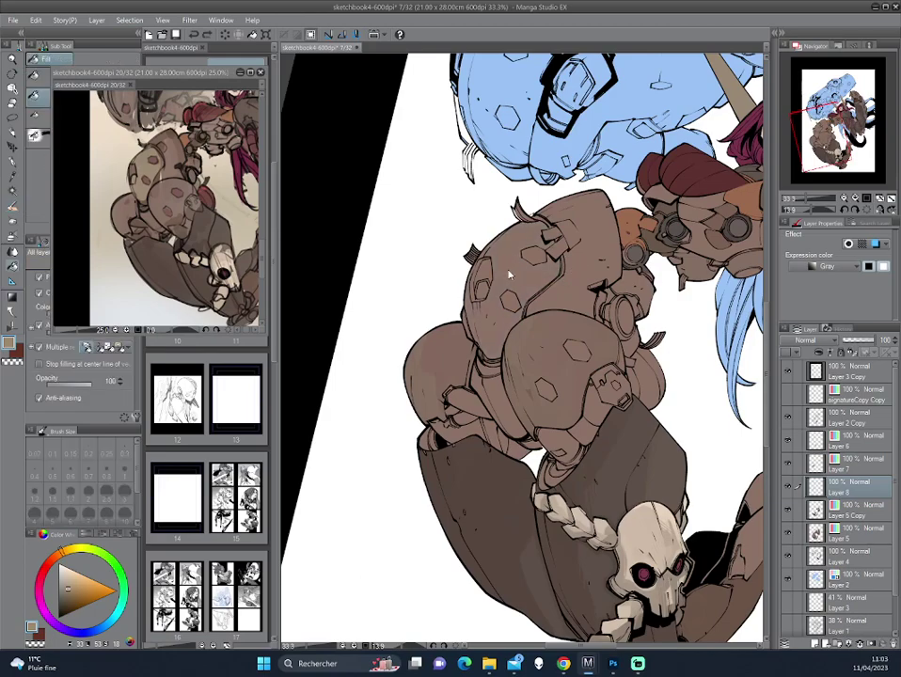
click(496, 300)
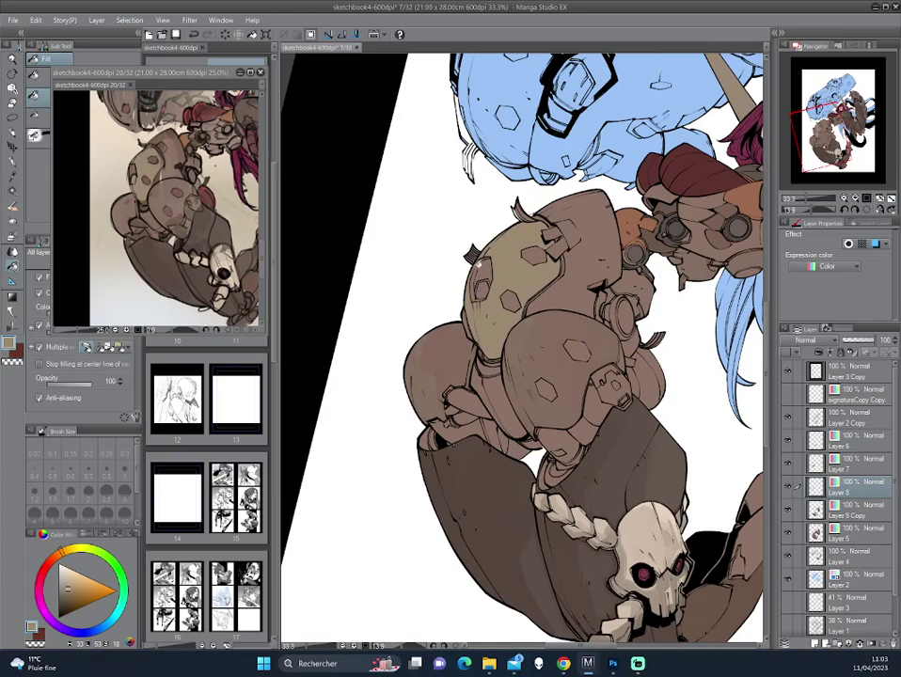
click(478, 265)
- Sample a darker brown from the artwork and select the tan dome area for shading
scroll(471, 253, down, 3)
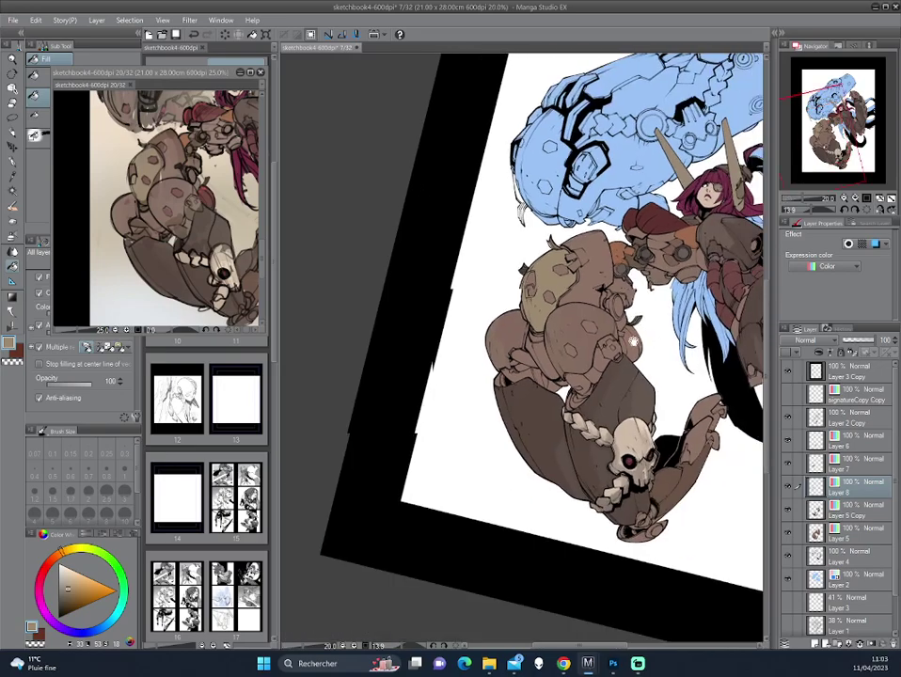
mouse_move(471, 253)
mouse_down()
mouse_move(513, 351)
mouse_move(552, 339)
mouse_move(549, 328)
mouse_up()
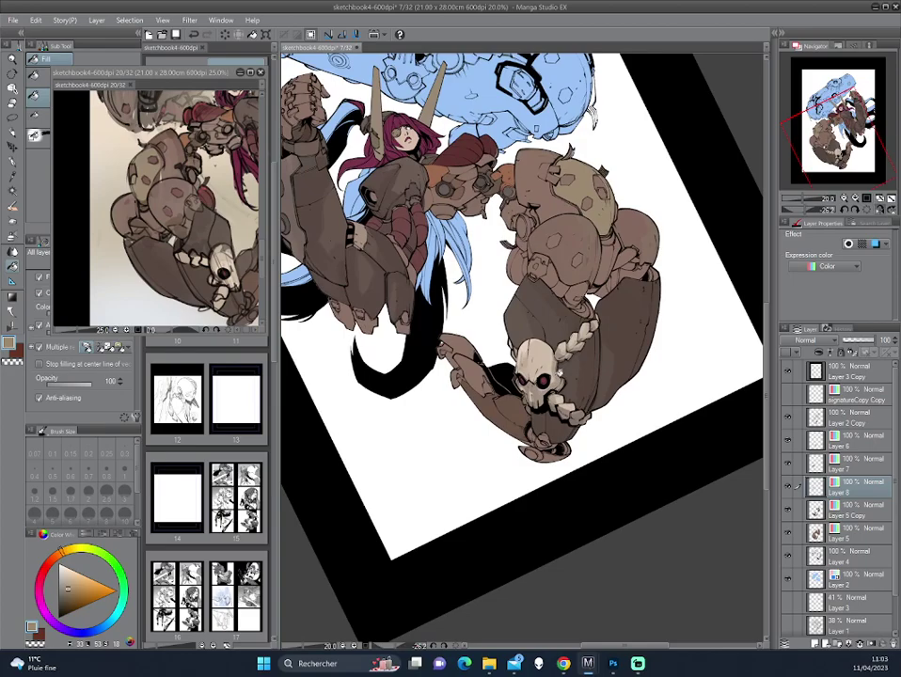
drag(559, 373, 628, 274)
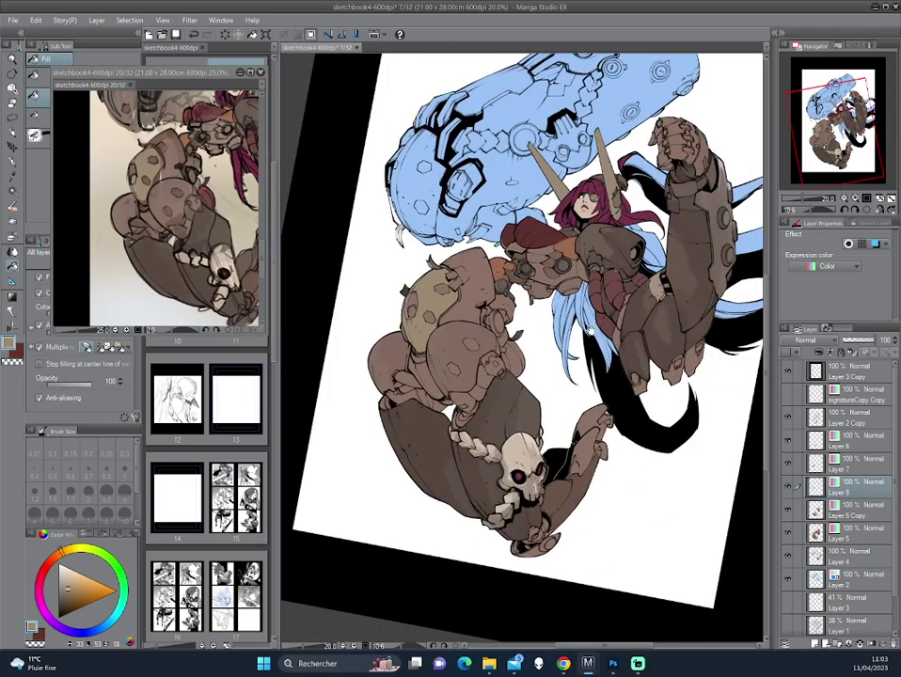
drag(628, 275, 593, 340)
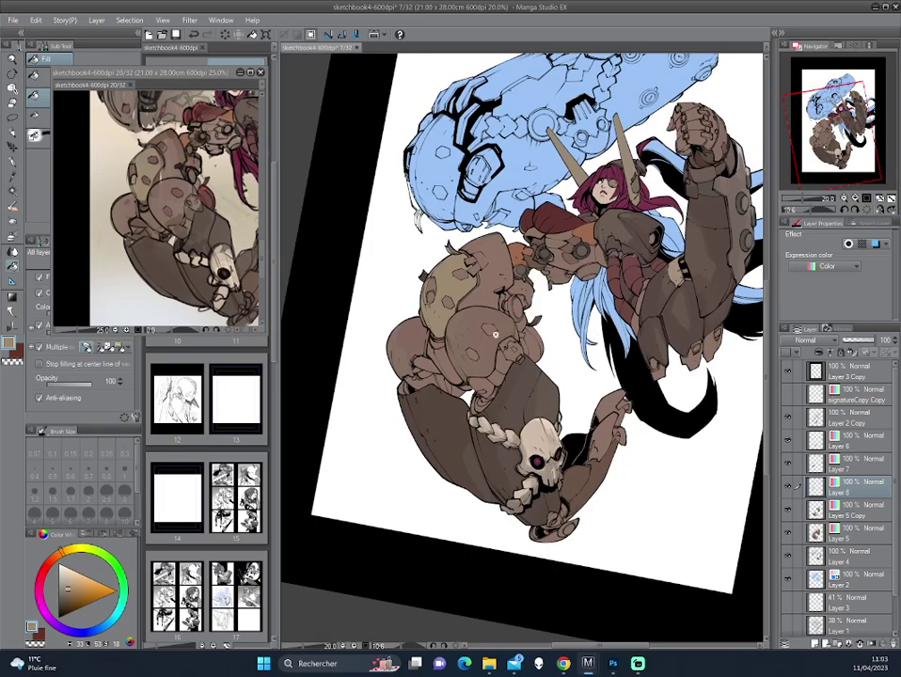
scroll(498, 336, up, 1)
scroll(502, 350, up, 1)
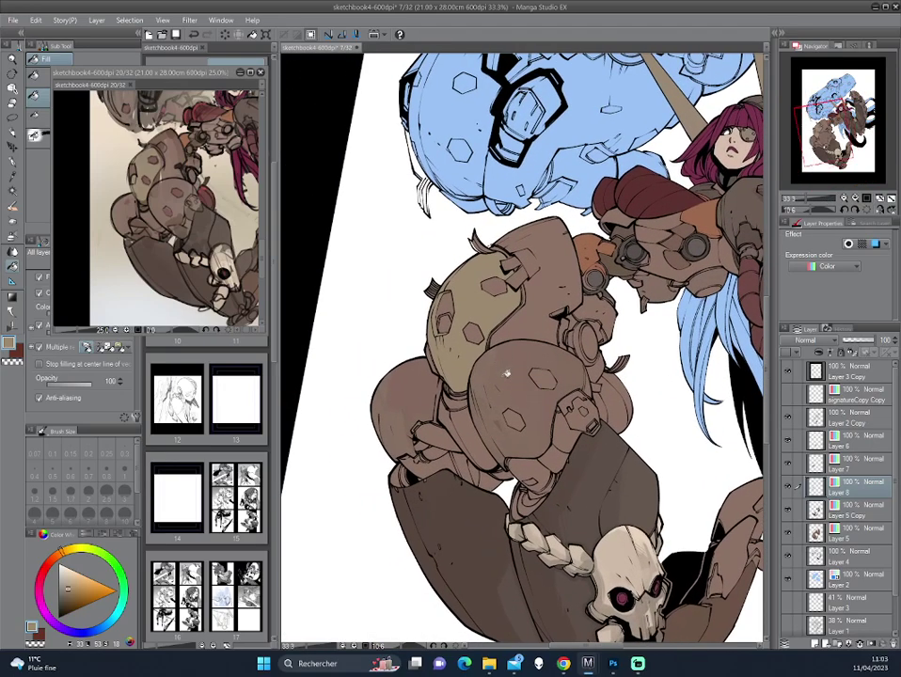
alt+click(517, 299)
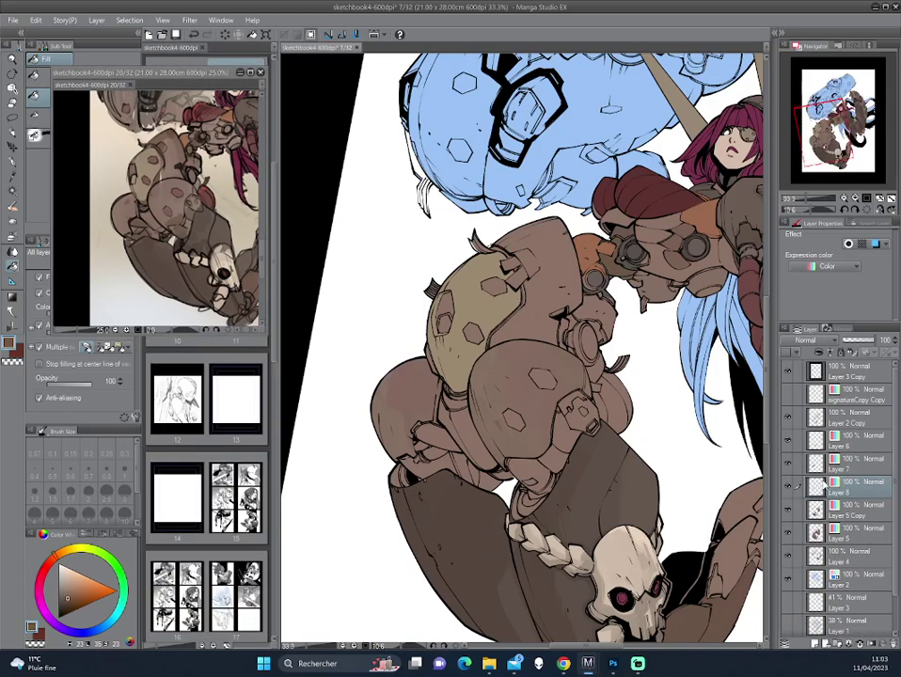
ctrl+click(821, 486)
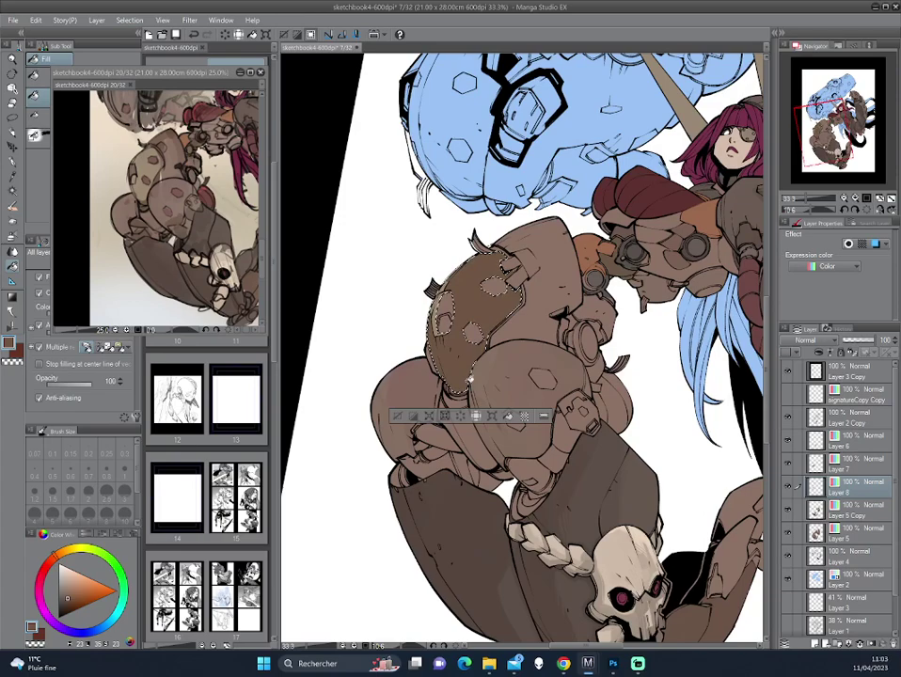
click(12, 208)
drag(488, 273, 513, 256)
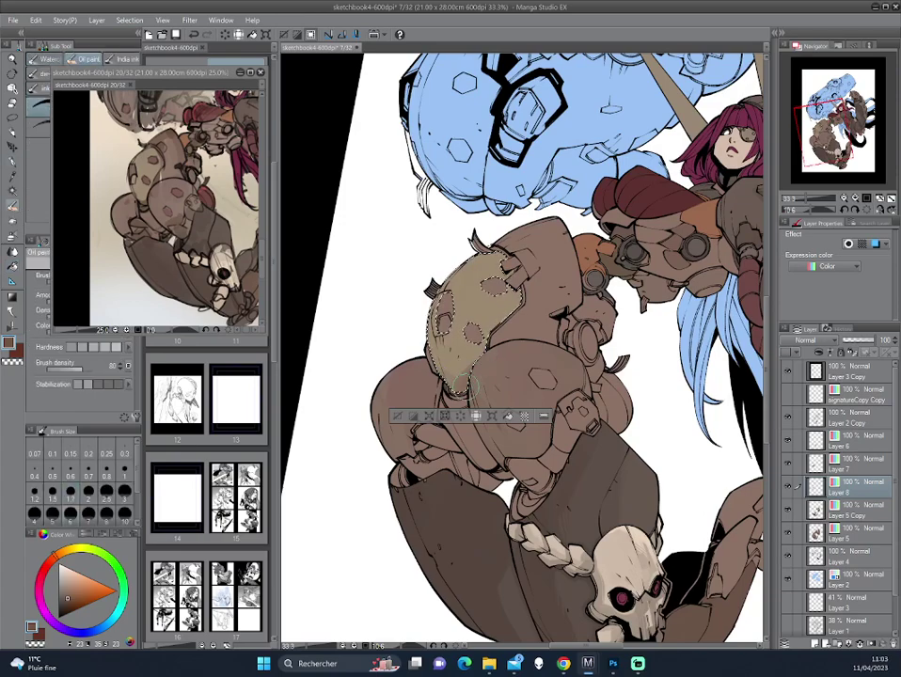
drag(498, 325, 508, 293)
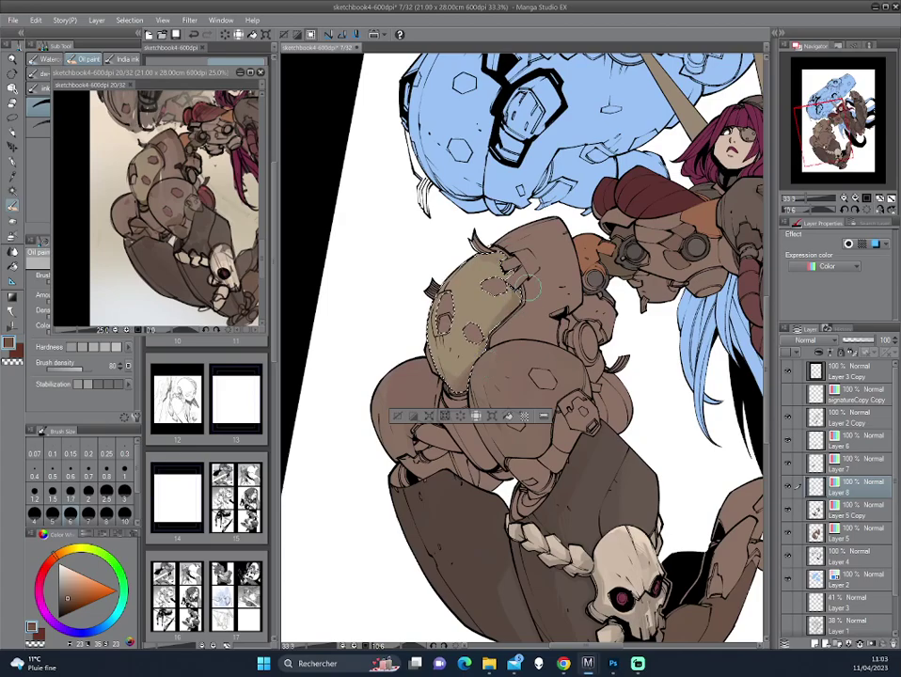
key(h)
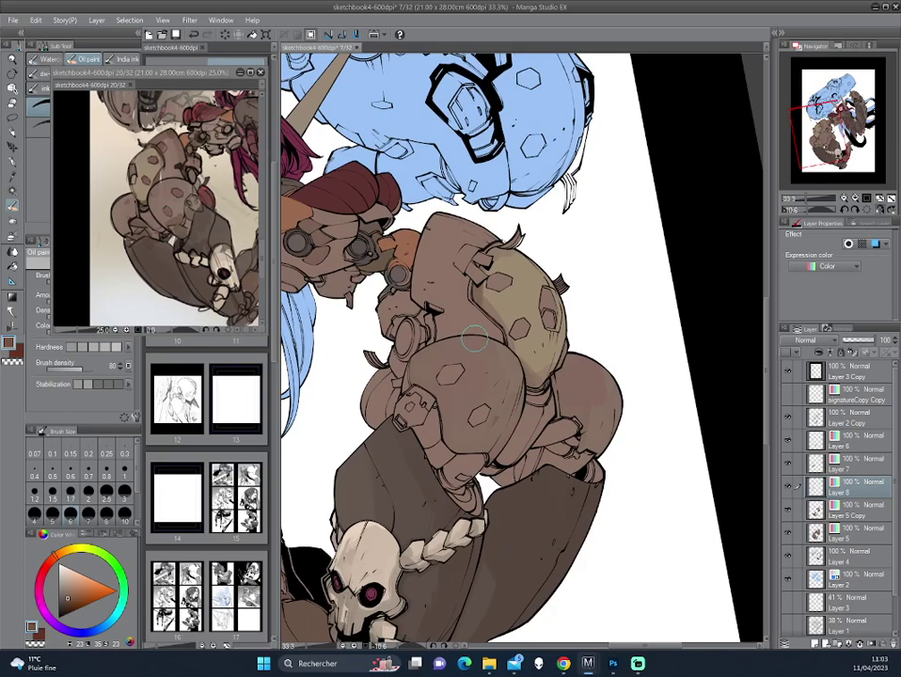
key(h)
drag(473, 338, 567, 326)
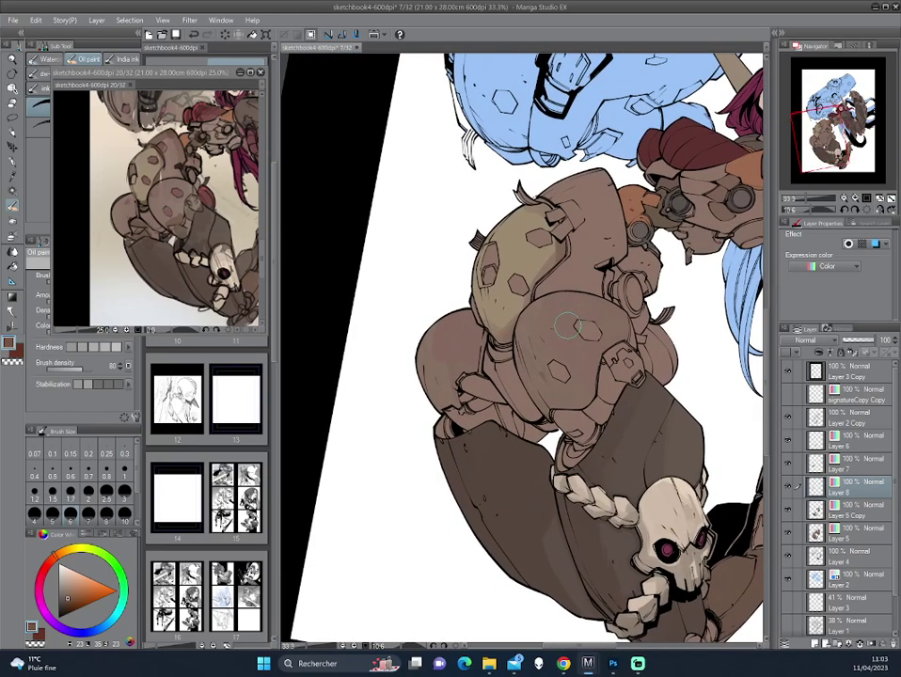
drag(568, 327, 473, 449)
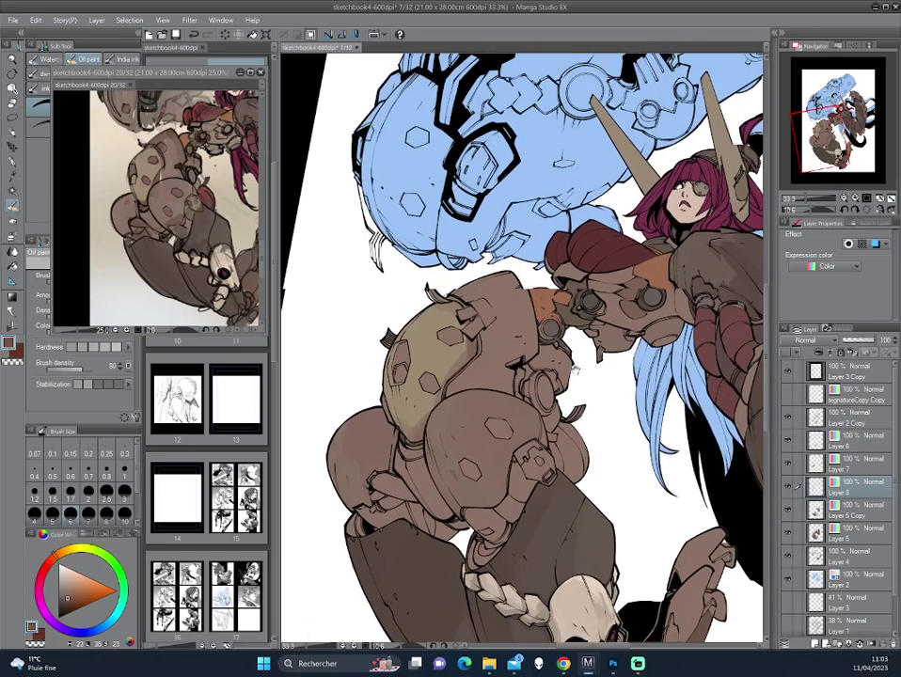
scroll(620, 328, down, 2)
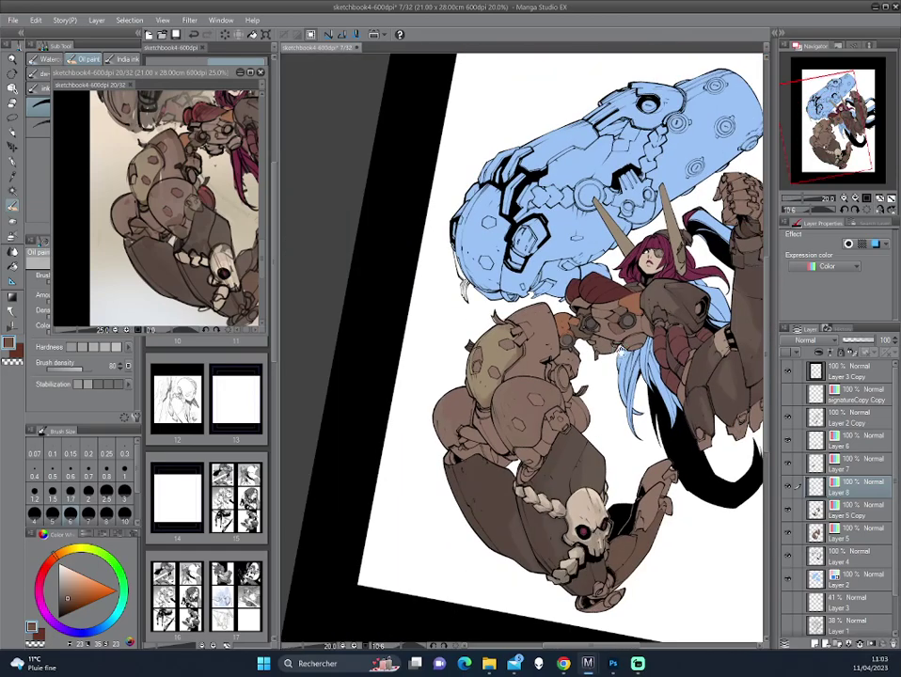
scroll(620, 350, up, 1)
drag(567, 499, 559, 390)
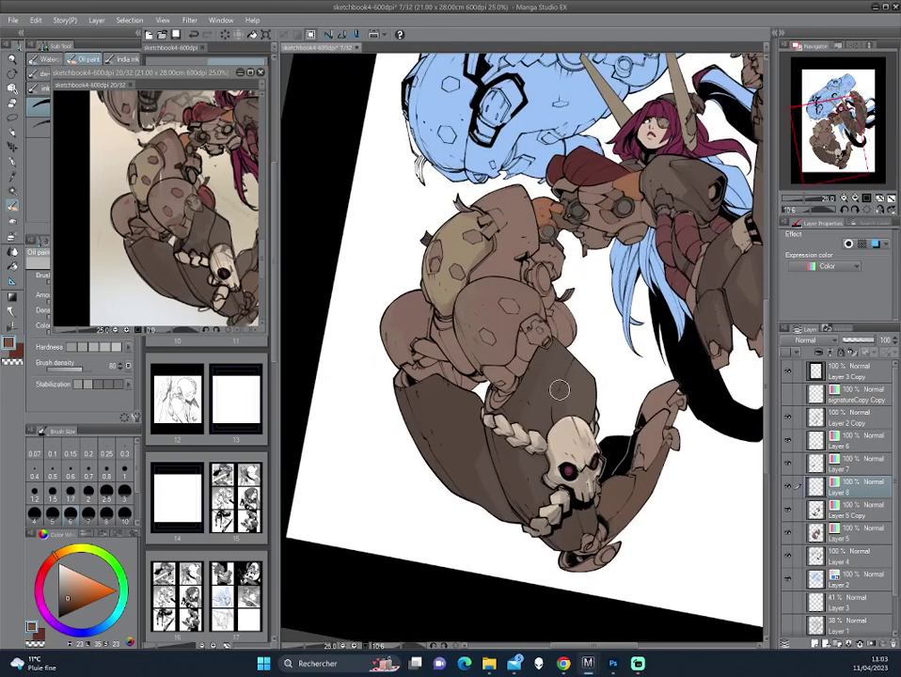
drag(640, 431, 591, 309)
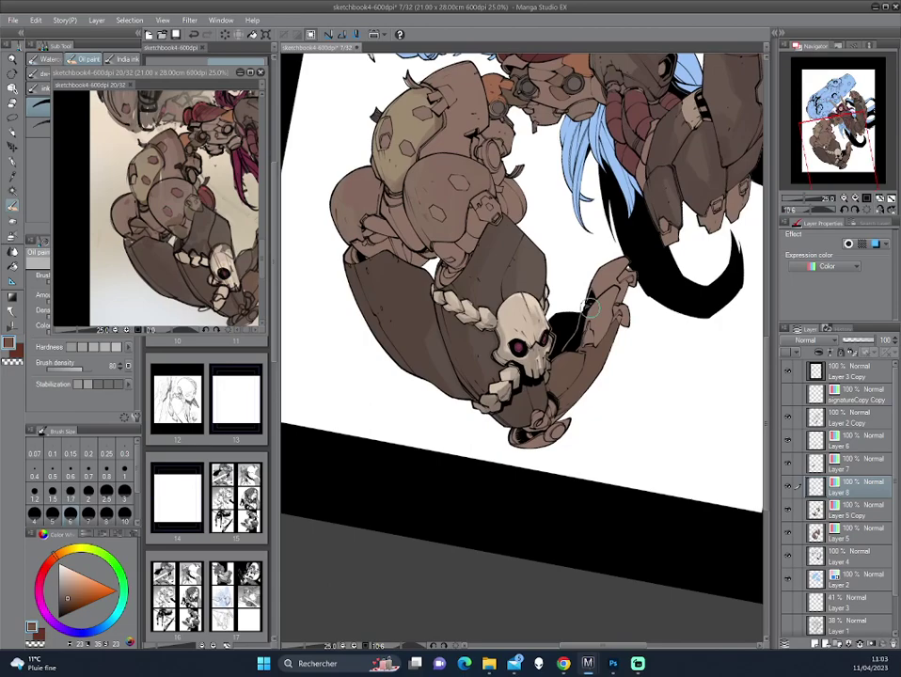
- Select Layer 5's painted area, deselect, and add a new raster layer clipped to Layer 5
click(846, 534)
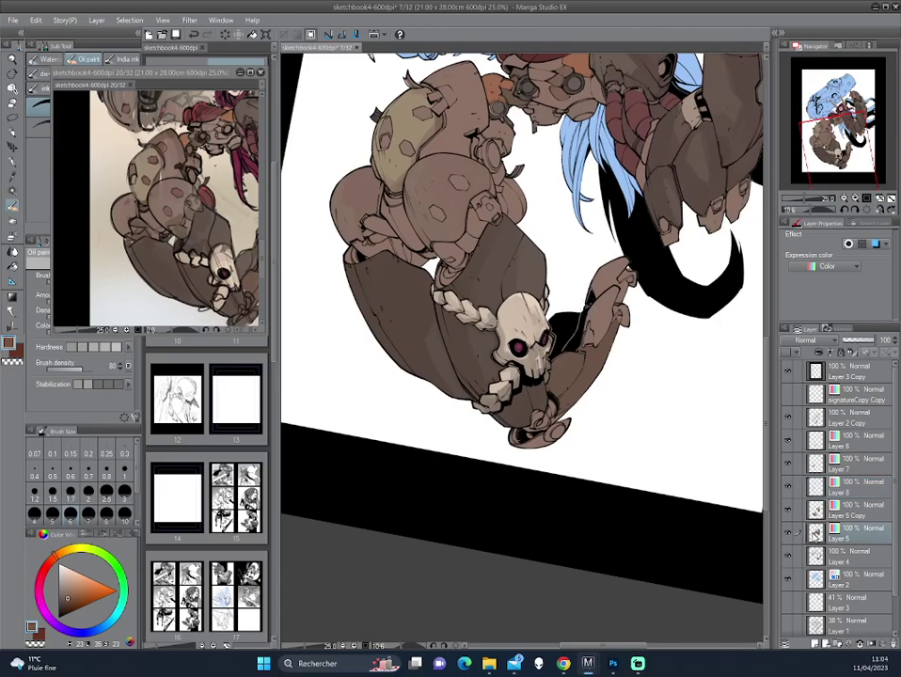
ctrl+click(815, 534)
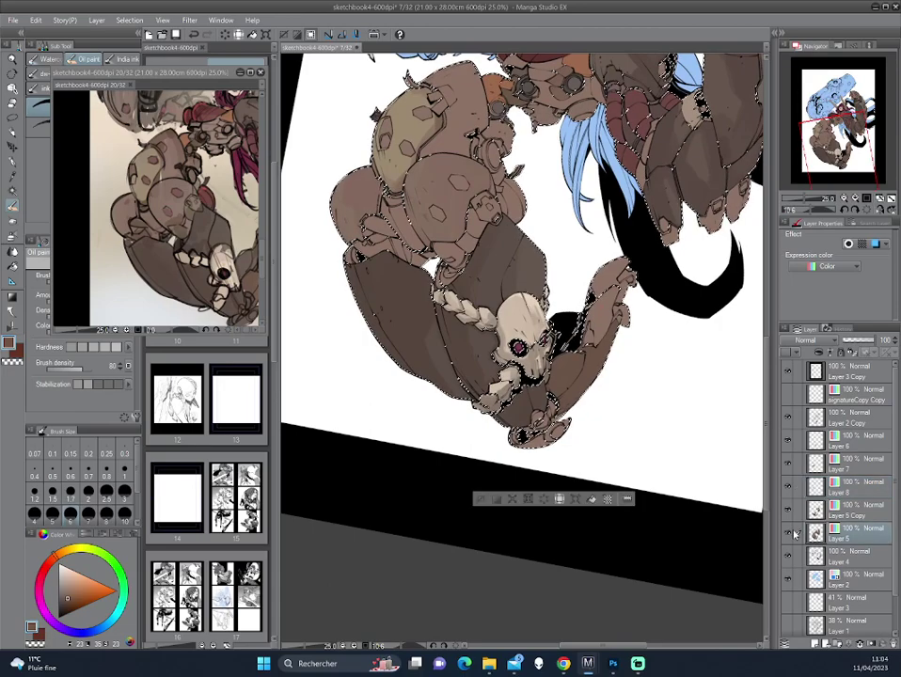
key(ctrl+d)
click(815, 644)
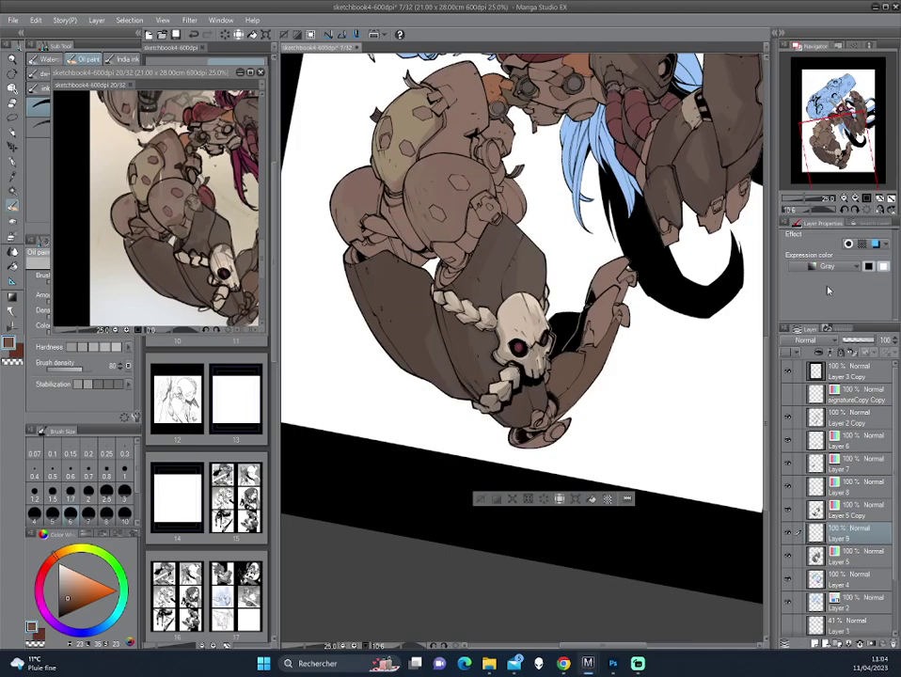
click(820, 353)
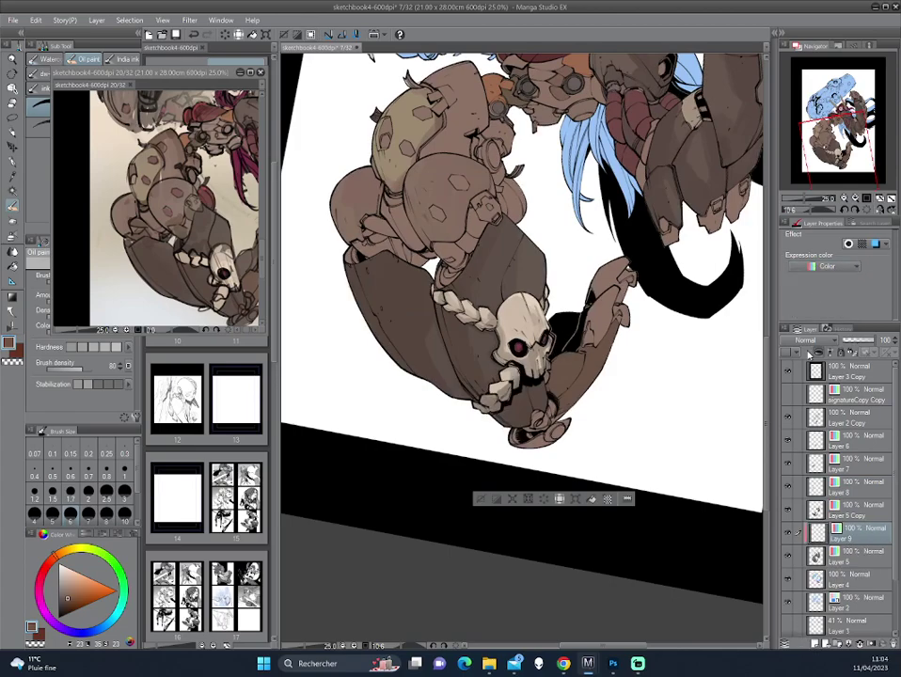
scroll(209, 136, up, 1)
- Rotate and mirror the canvas view to inspect the mech, picking a new paint colour
scroll(209, 135, up, 1)
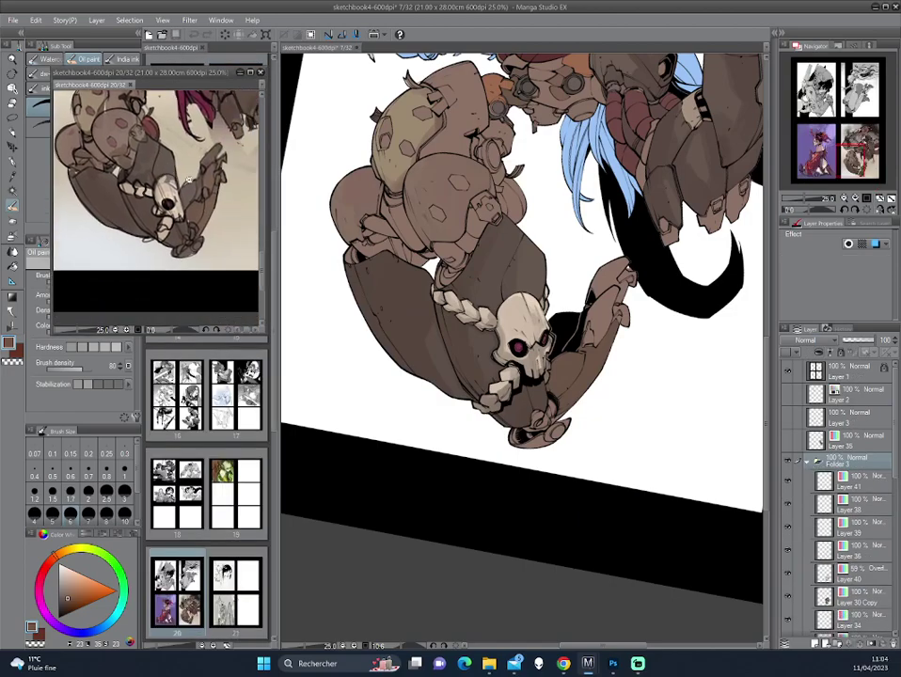
scroll(209, 135, up, 1)
scroll(209, 135, up, 1)
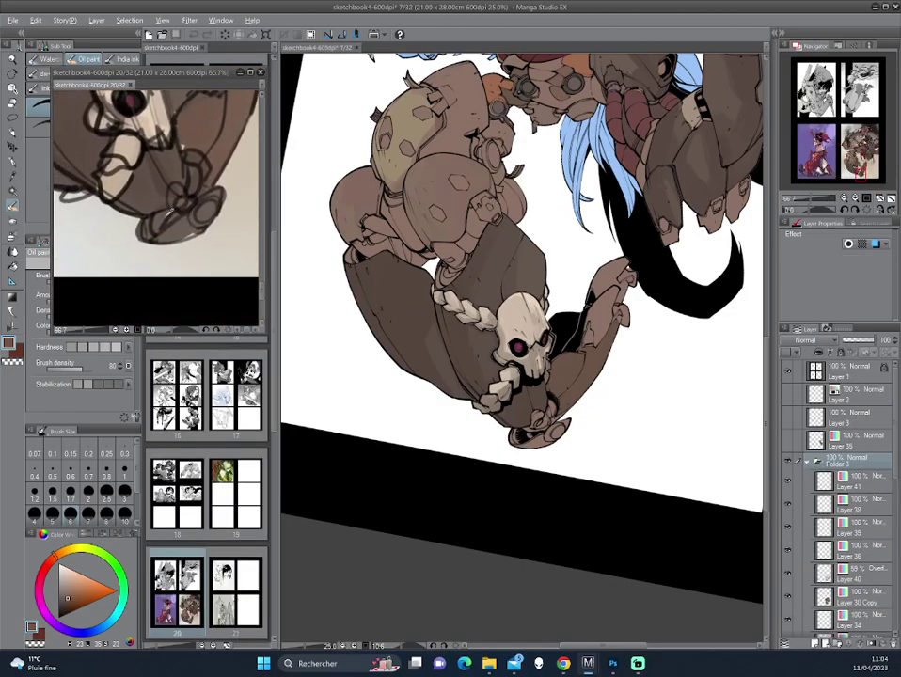
click(399, 316)
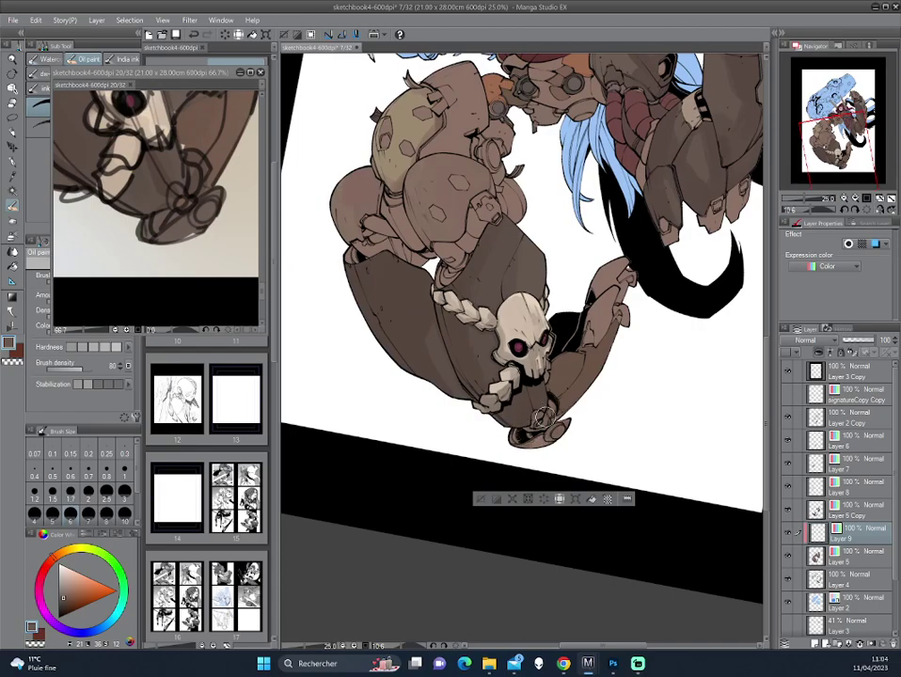
drag(409, 339, 544, 375)
scroll(543, 374, up, 1)
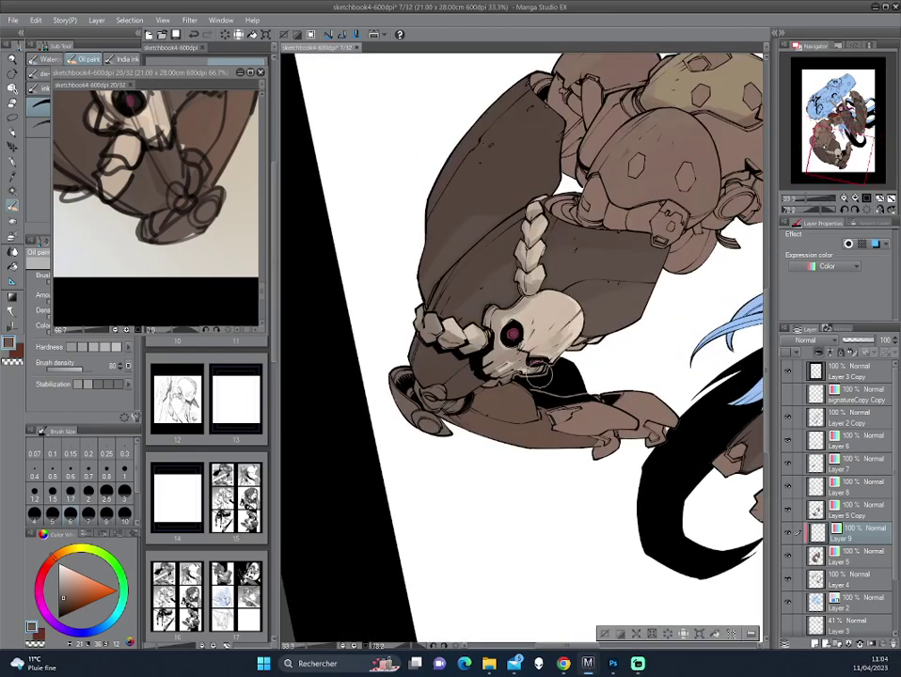
click(64, 607)
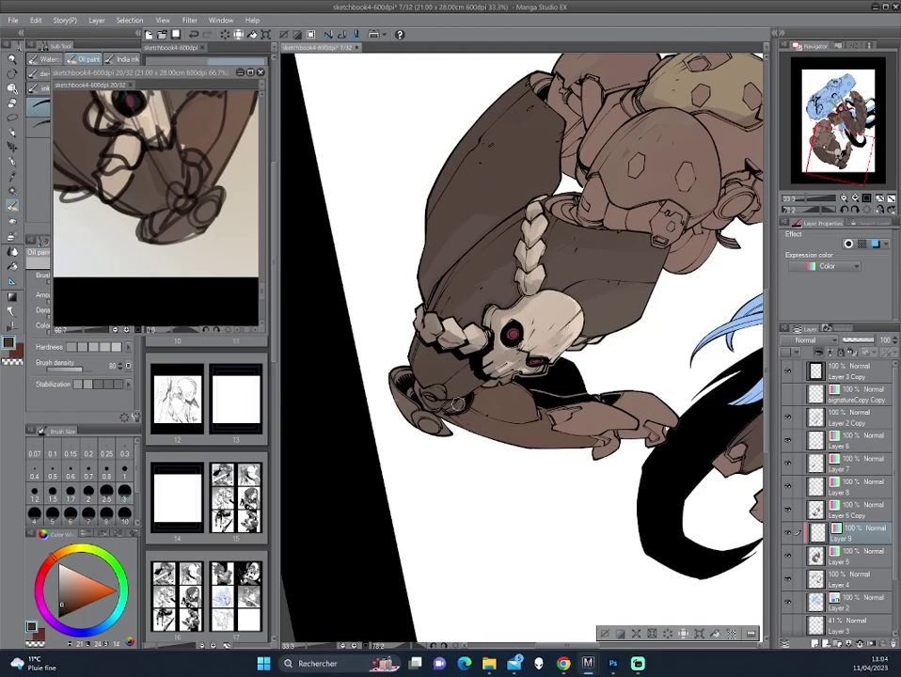
drag(575, 272, 413, 387)
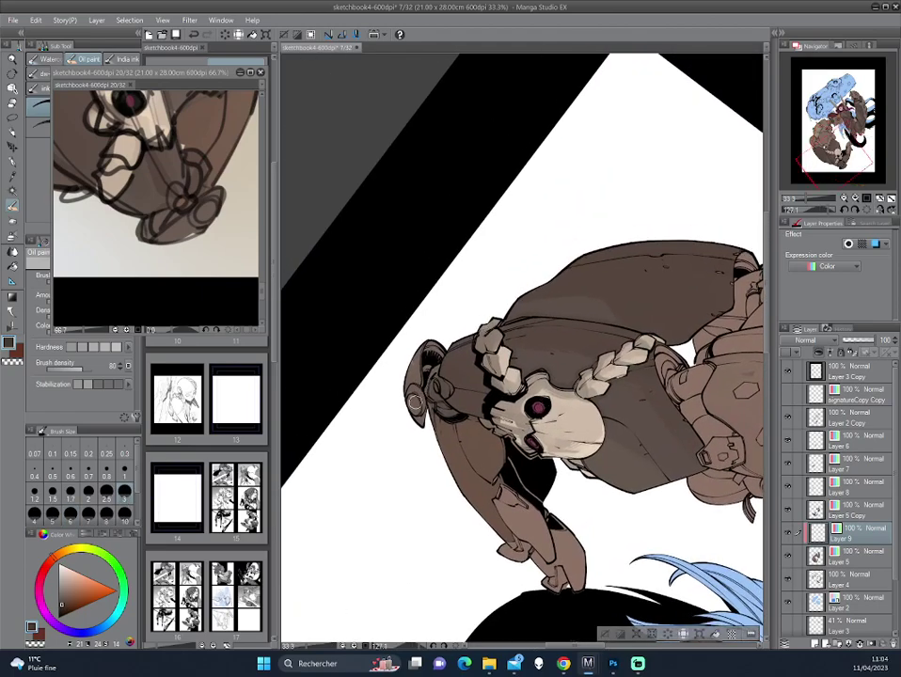
mouse_move(326, 320)
mouse_down()
mouse_move(520, 301)
mouse_move(364, 271)
mouse_move(596, 339)
mouse_move(575, 292)
mouse_up()
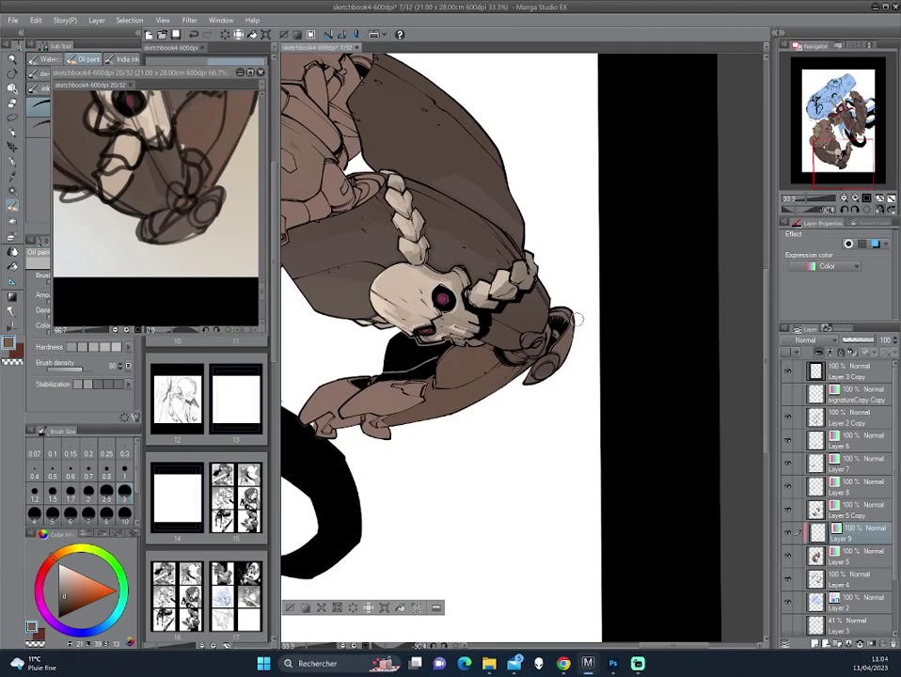
key(h)
drag(560, 369, 574, 282)
scroll(207, 489, down, 2)
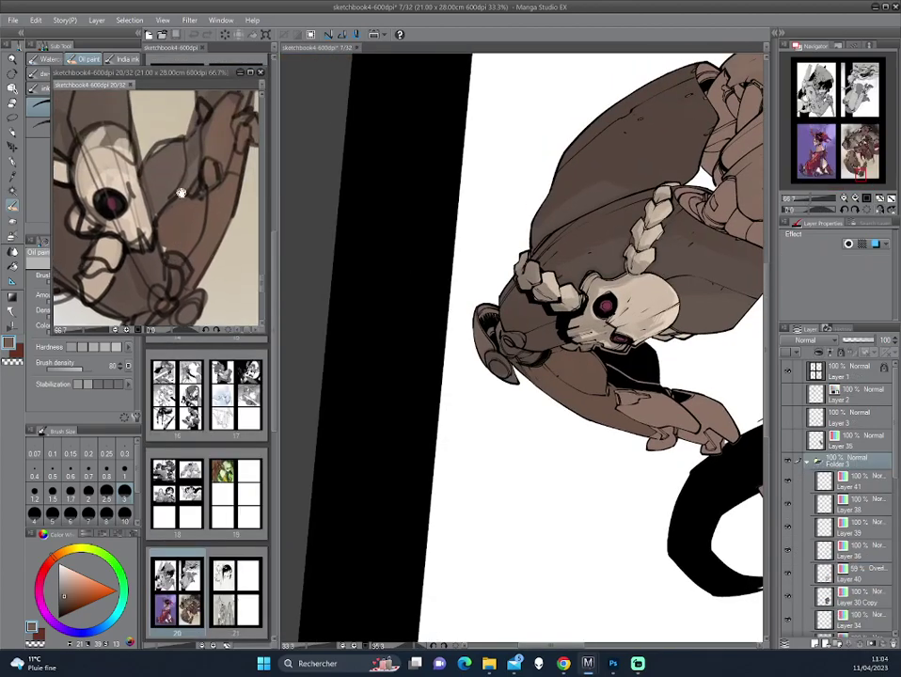
- Move the Sub View reference onto the mech's skull and claw, checking the mirrored view
drag(219, 139, 193, 186)
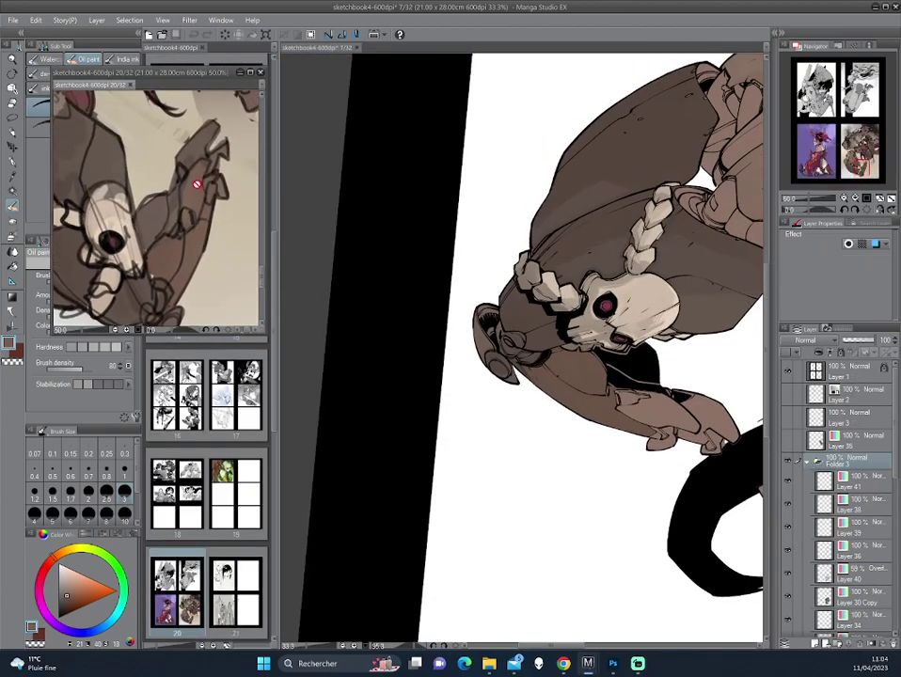
scroll(207, 489, up, 2)
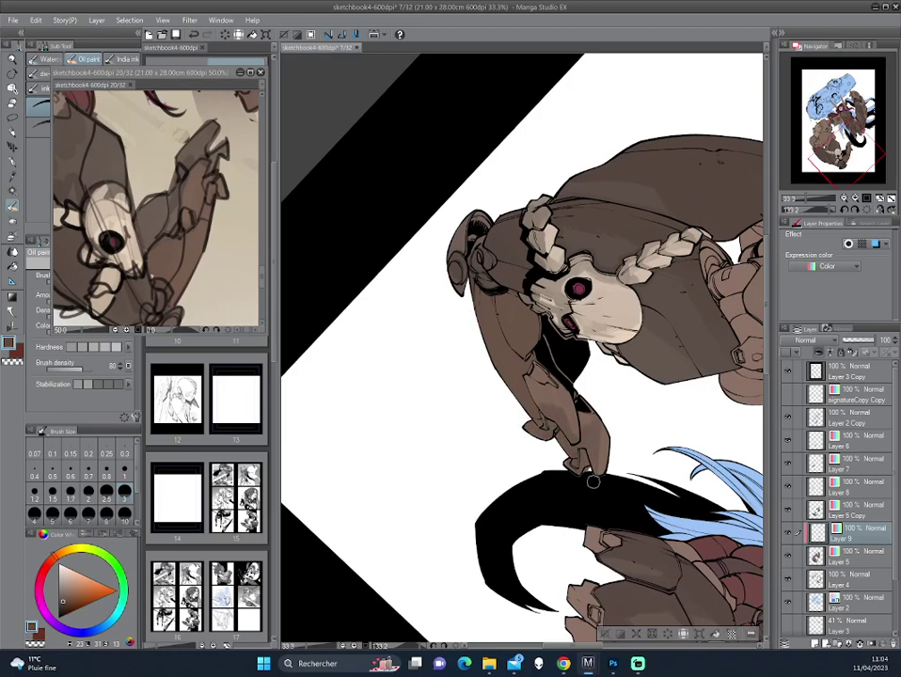
key(h)
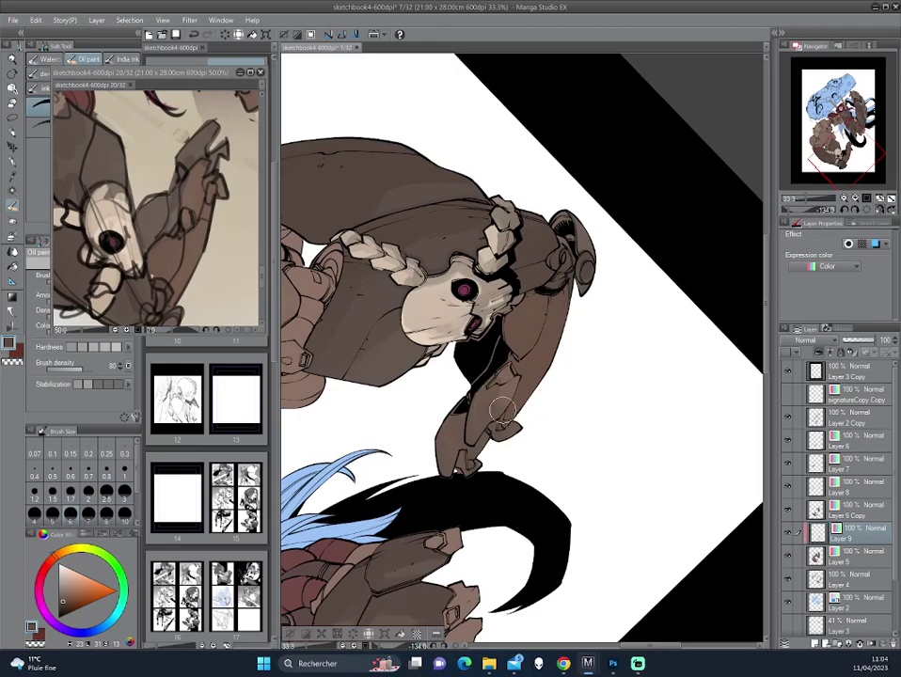
key(h)
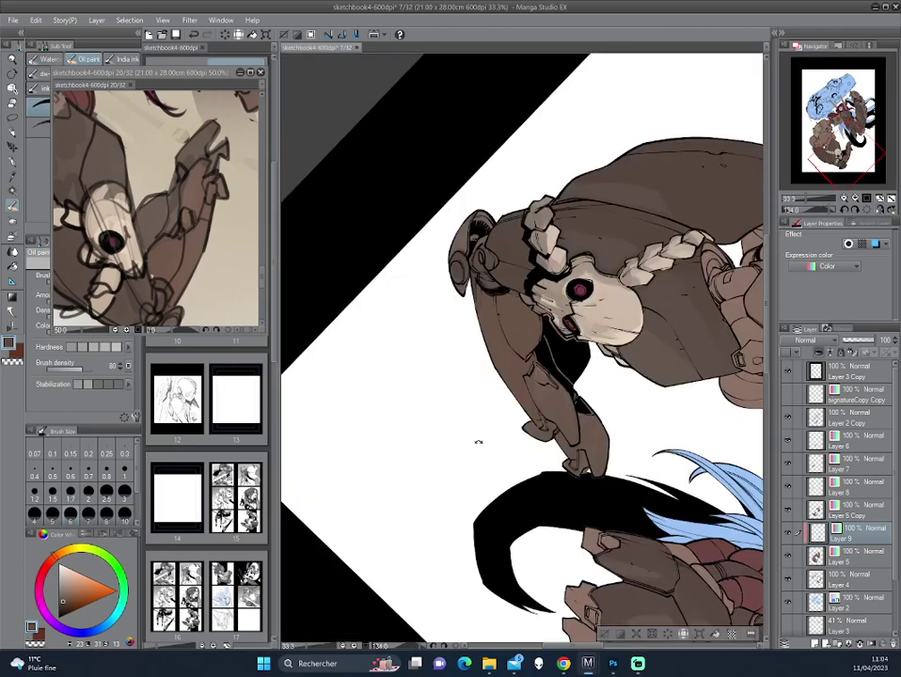
drag(478, 442, 451, 406)
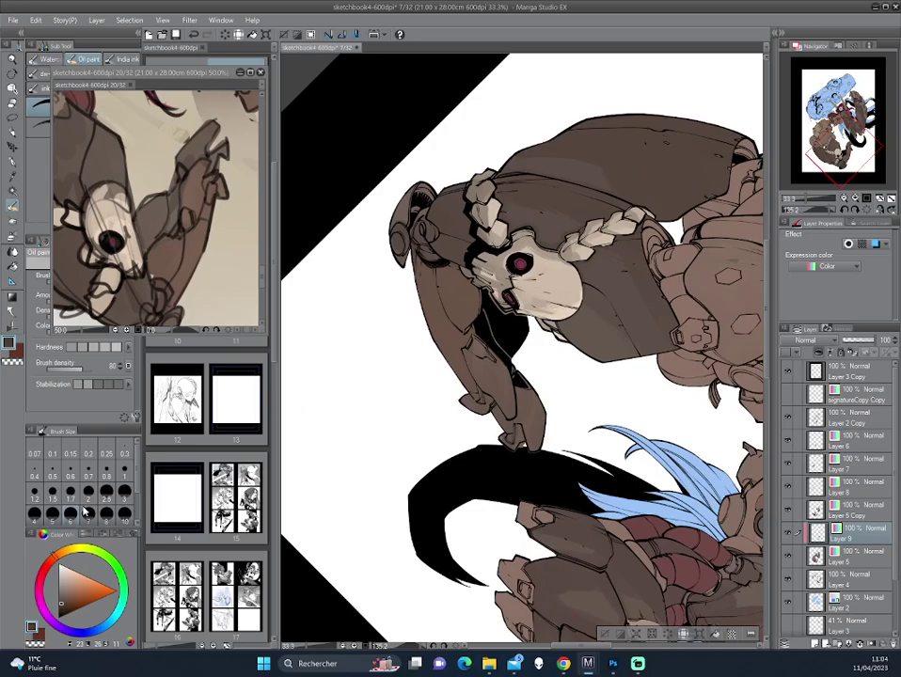
drag(405, 292, 368, 296)
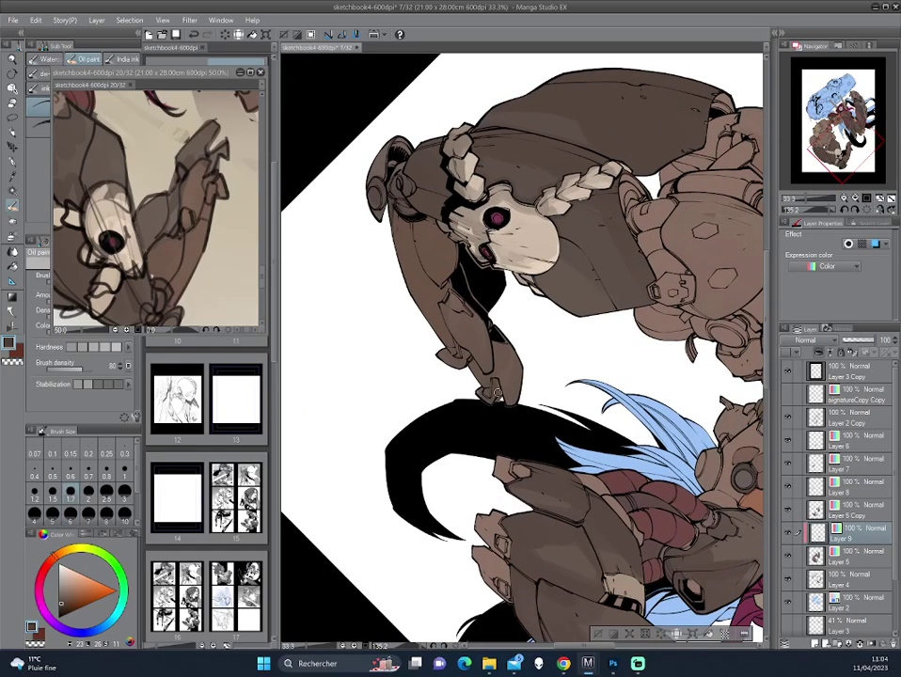
mouse_move(490, 399)
mouse_down()
mouse_move(587, 309)
mouse_move(527, 417)
mouse_move(511, 391)
mouse_up()
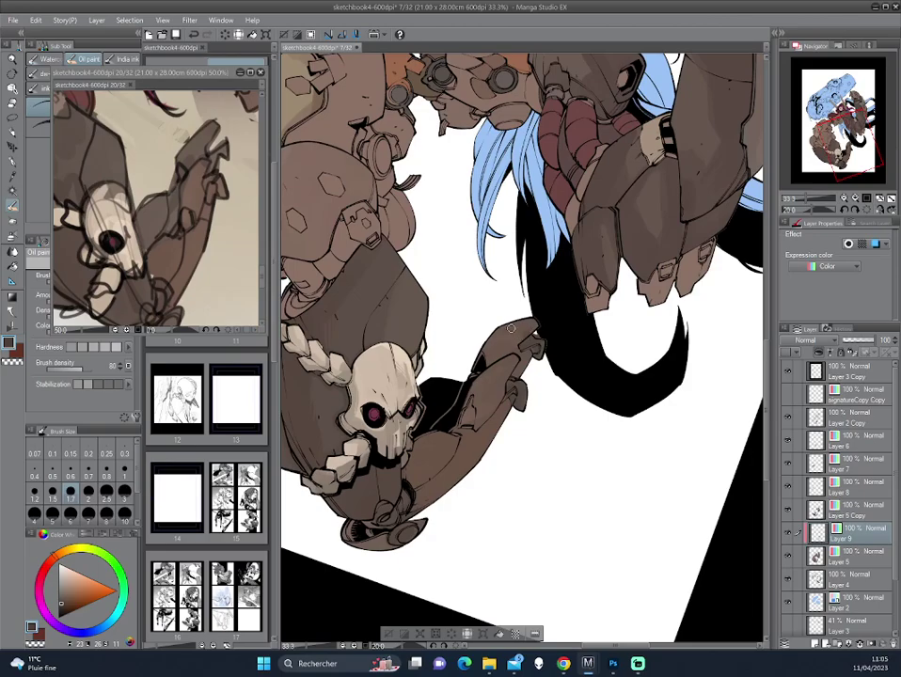
- Eyedrop a brown from the mech's body, mirror and zoom the view, and select the Pencil tool
drag(511, 327, 386, 284)
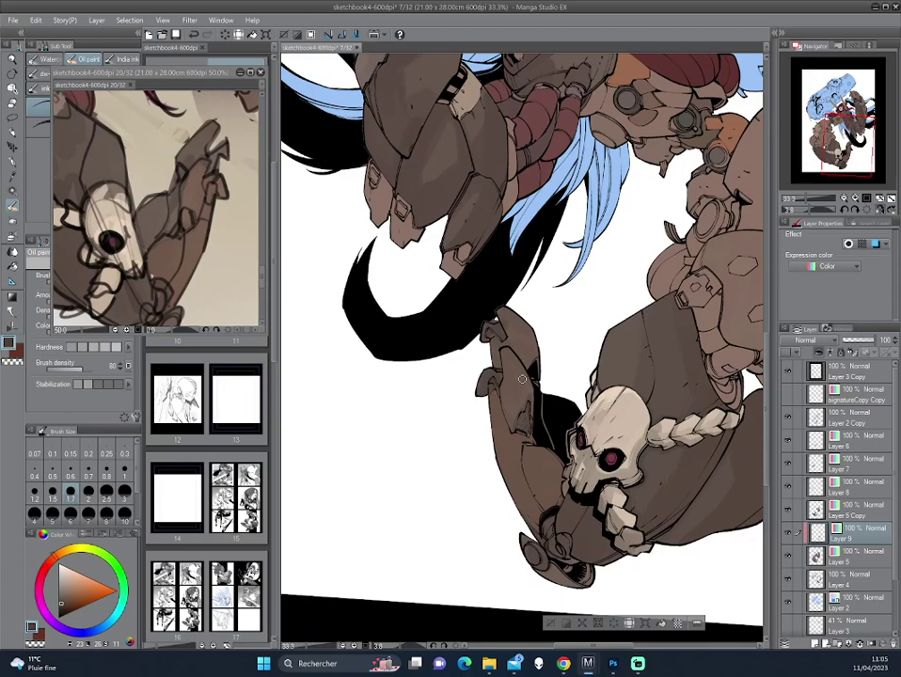
alt+click(528, 400)
alt+click(515, 386)
key(h)
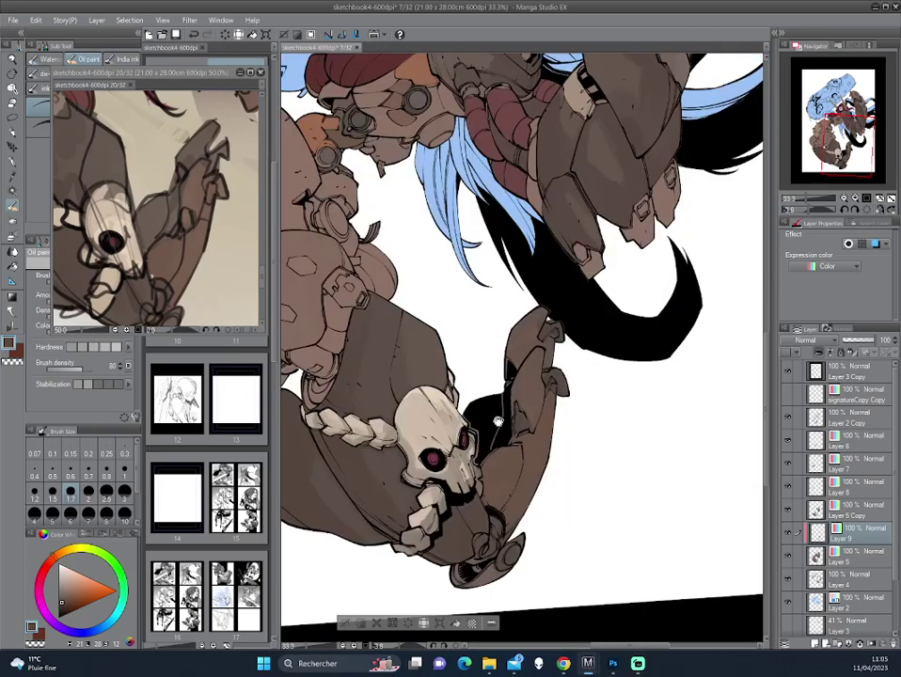
scroll(585, 389, down, 2)
scroll(582, 393, up, 1)
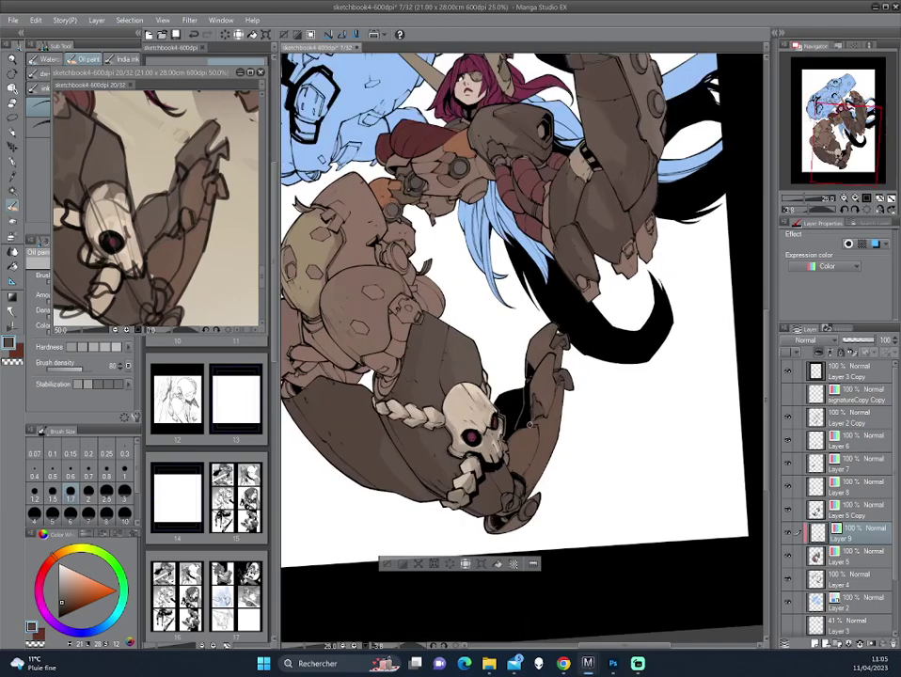
scroll(529, 423, up, 1)
scroll(528, 345, up, 1)
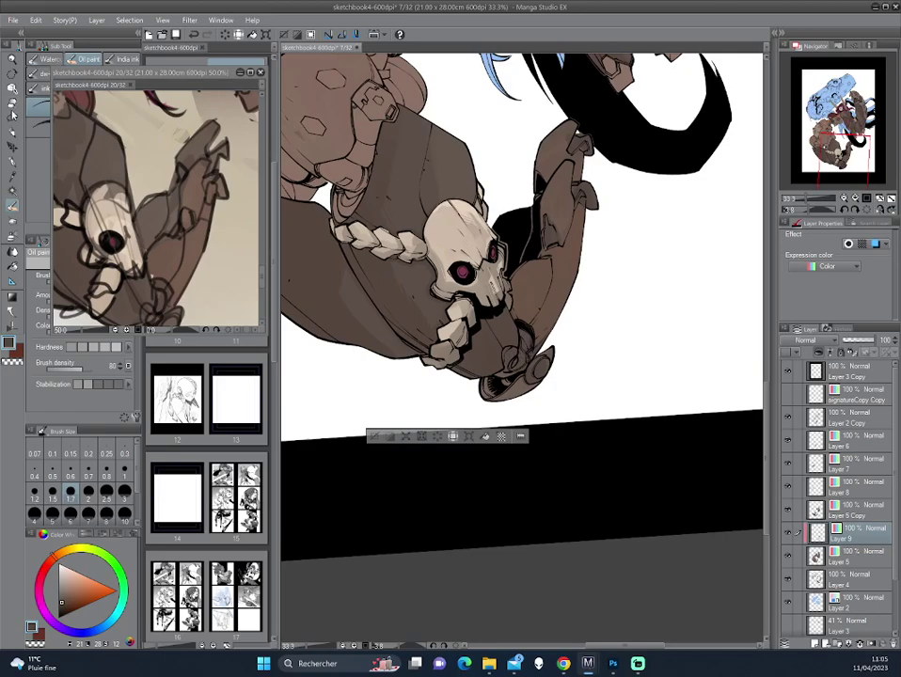
click(14, 134)
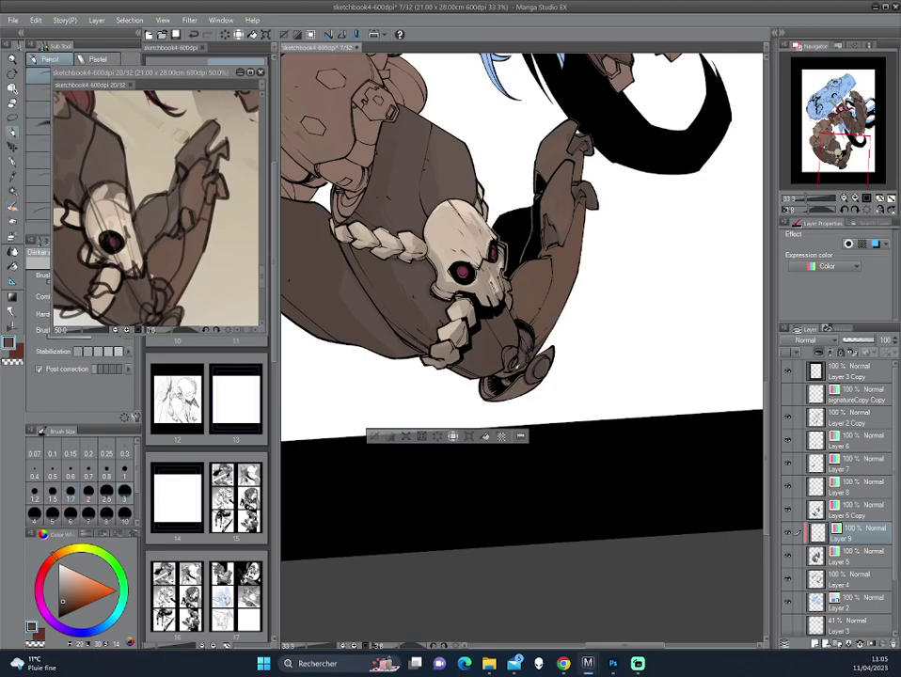
- Fill the dark gap along the mech's shoulder-plate edge with a sampled, lightened brown
scroll(554, 312, up, 1)
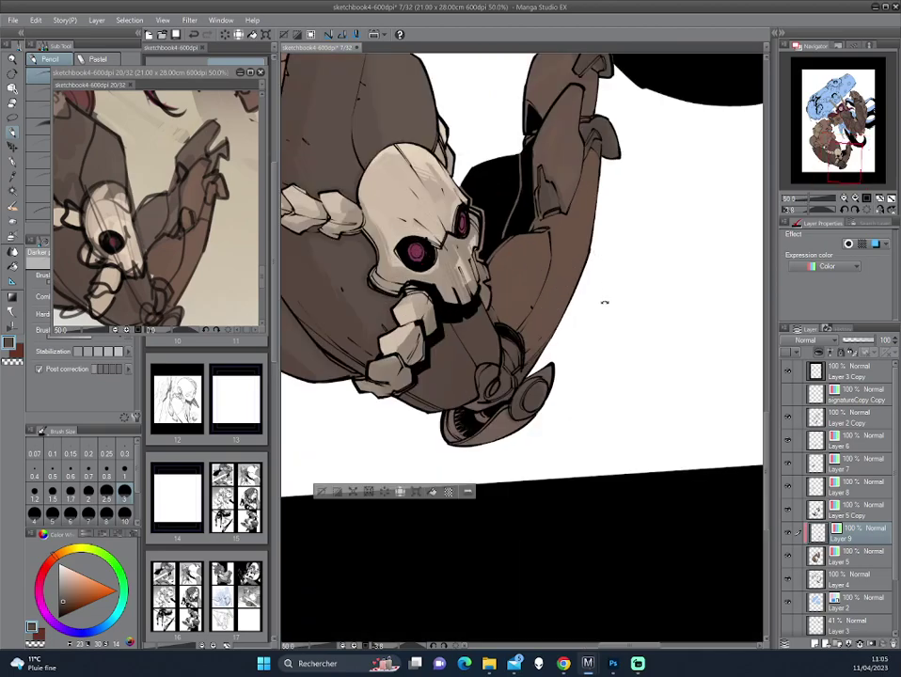
drag(603, 304, 377, 278)
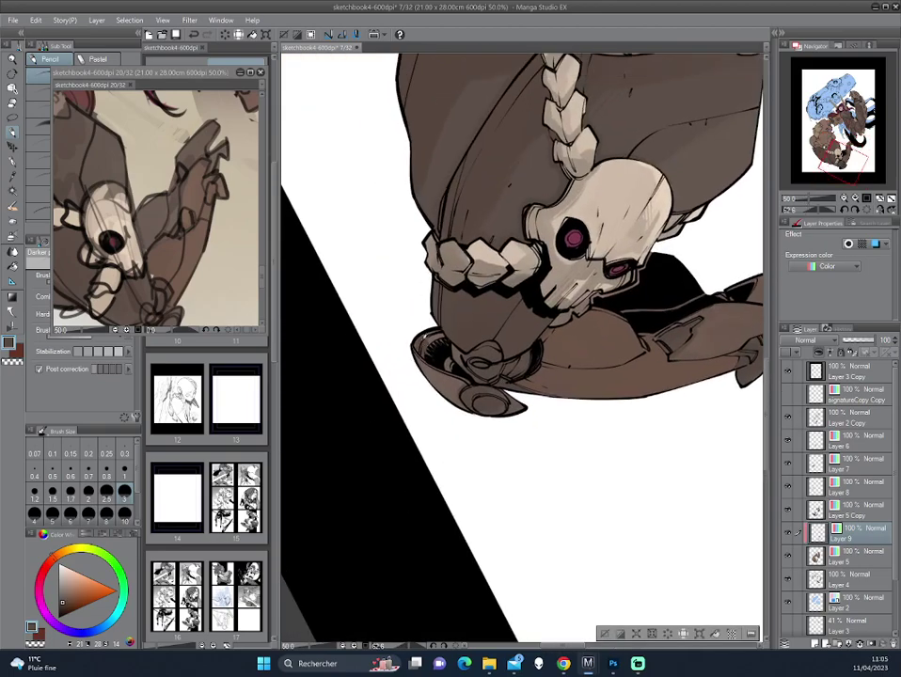
drag(377, 279, 437, 210)
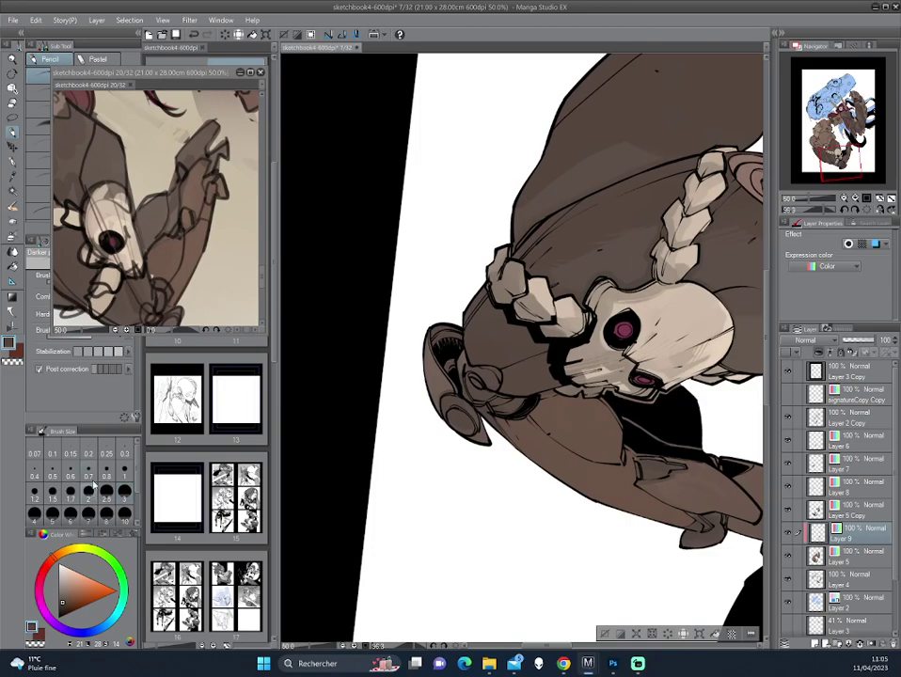
alt+click(466, 357)
click(71, 588)
drag(428, 348, 434, 397)
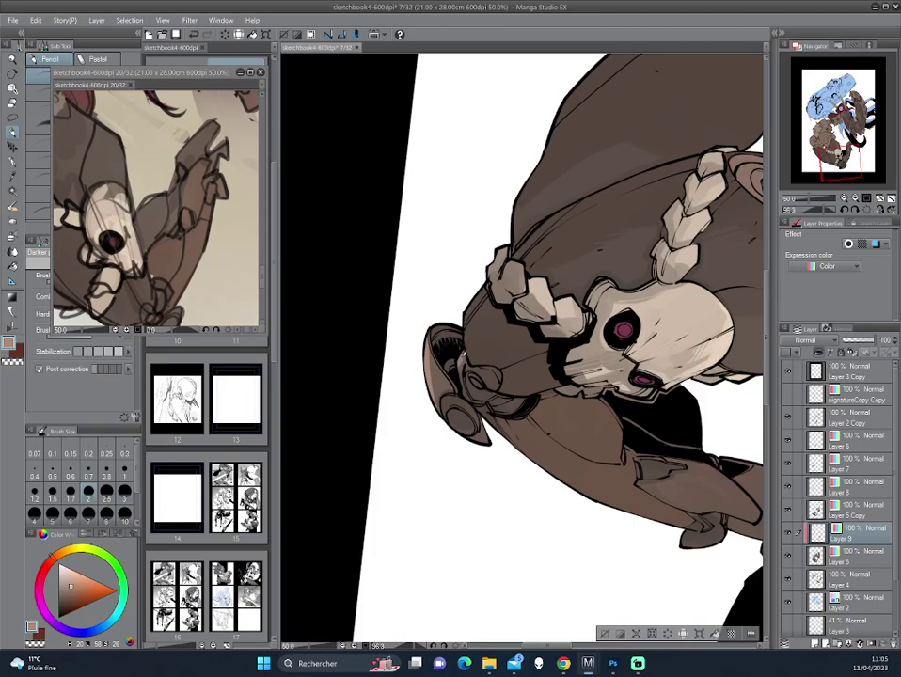
key(h)
drag(347, 265, 565, 293)
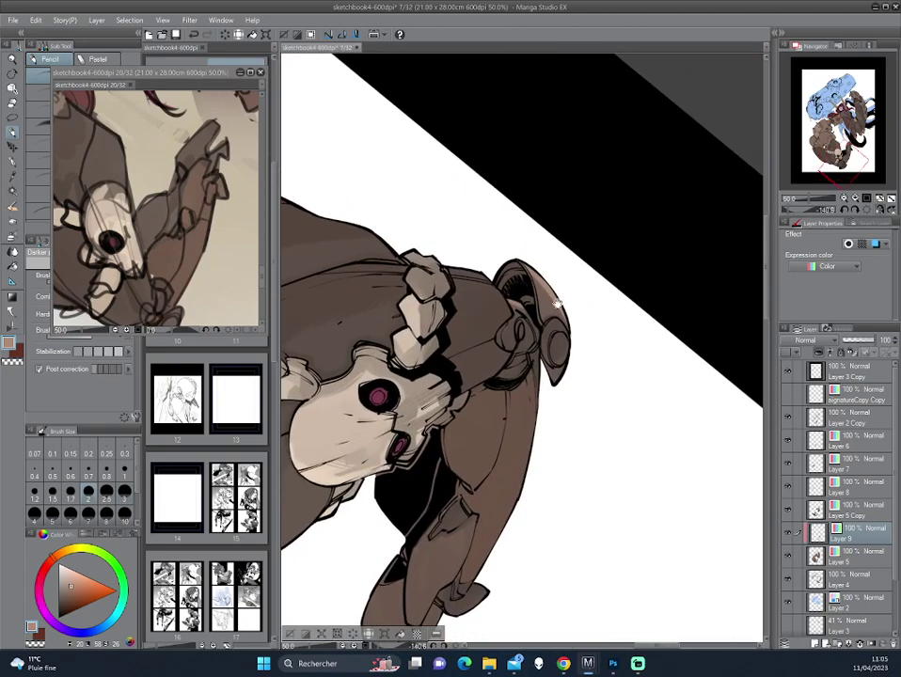
alt+click(561, 343)
mouse_move(558, 348)
mouse_down()
mouse_move(570, 334)
mouse_move(377, 262)
mouse_up()
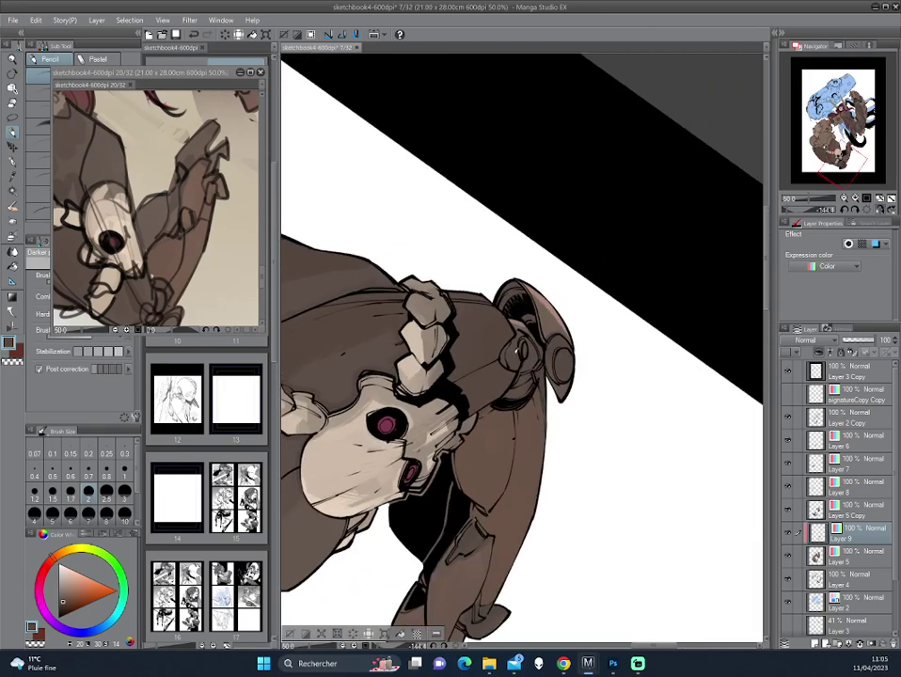
click(64, 600)
- Turn the canvas so the claw sits on top and paint its tip brown with Oil paint
mouse_move(531, 341)
mouse_down()
mouse_move(625, 371)
mouse_move(366, 292)
mouse_up()
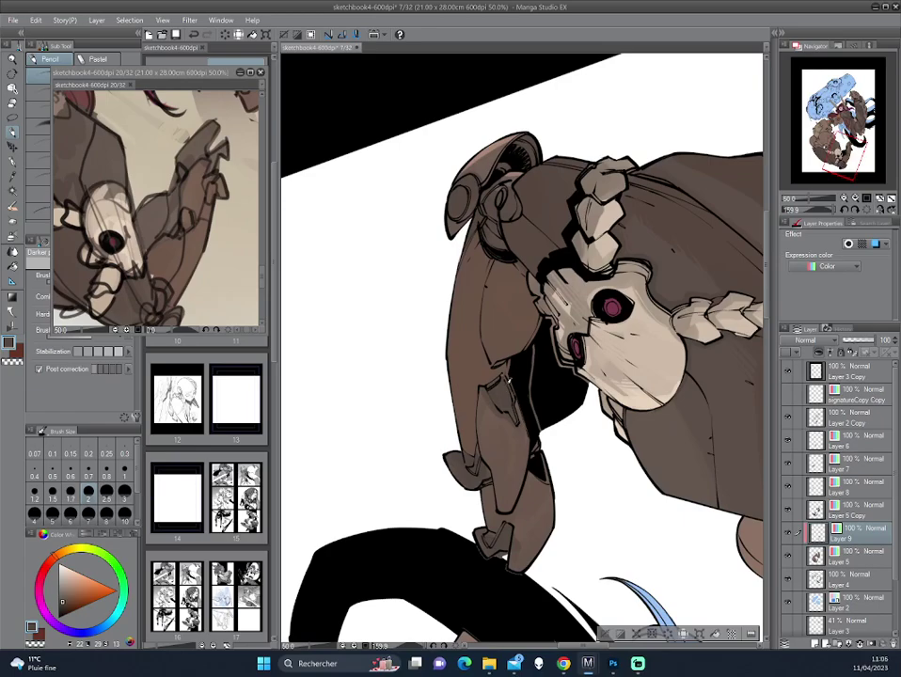
drag(385, 297, 365, 232)
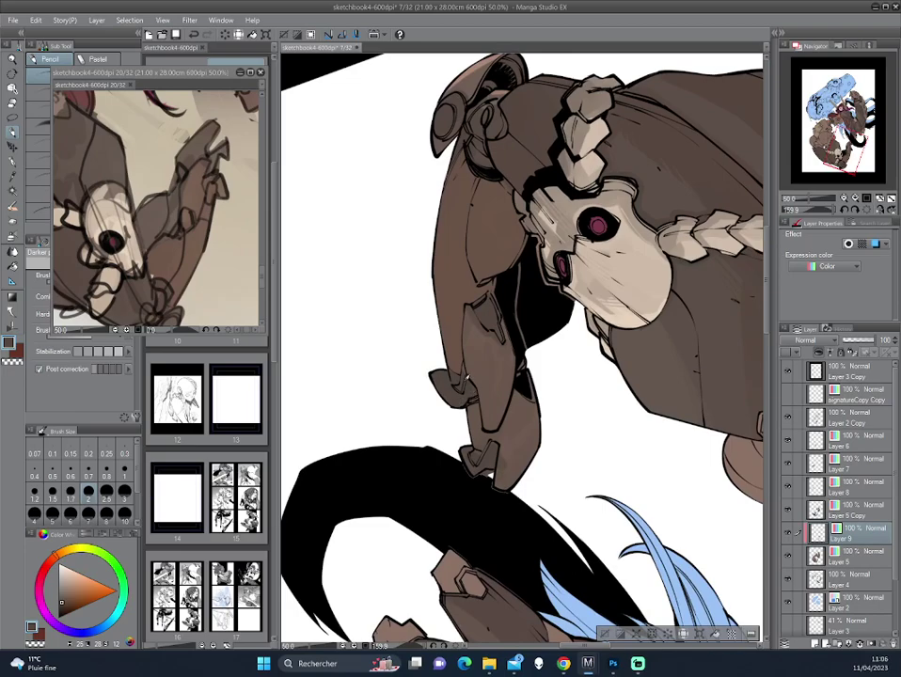
drag(383, 356, 368, 297)
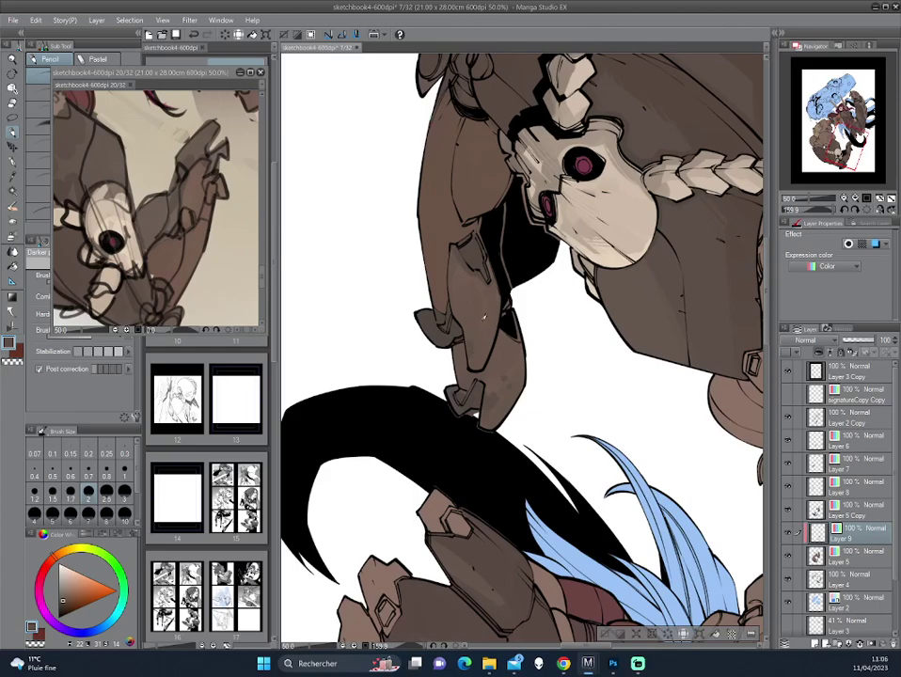
drag(354, 302, 388, 293)
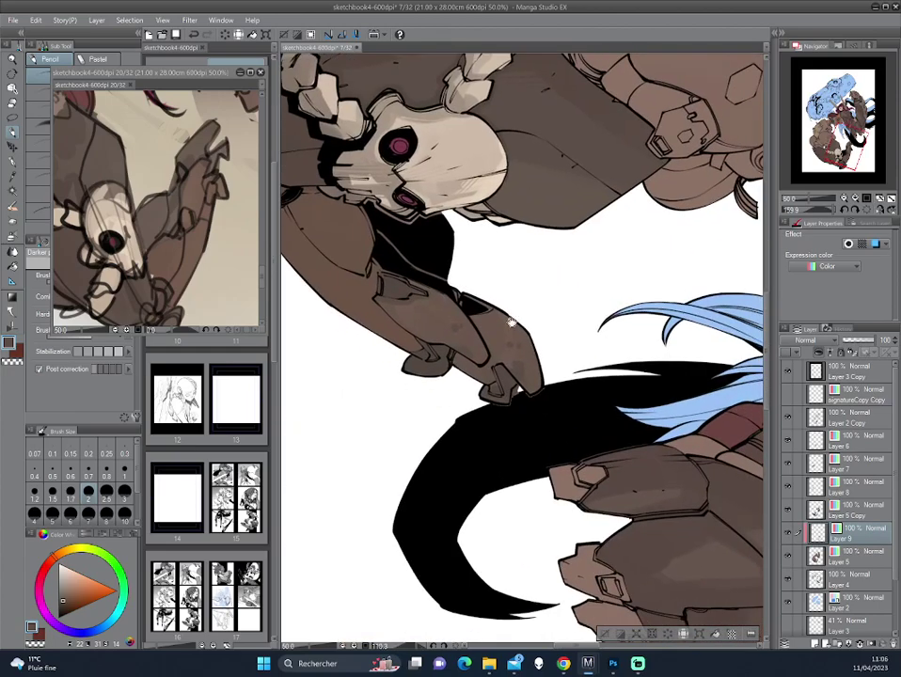
key(c)
mouse_move(500, 400)
mouse_down()
mouse_move(583, 306)
mouse_move(513, 356)
mouse_up()
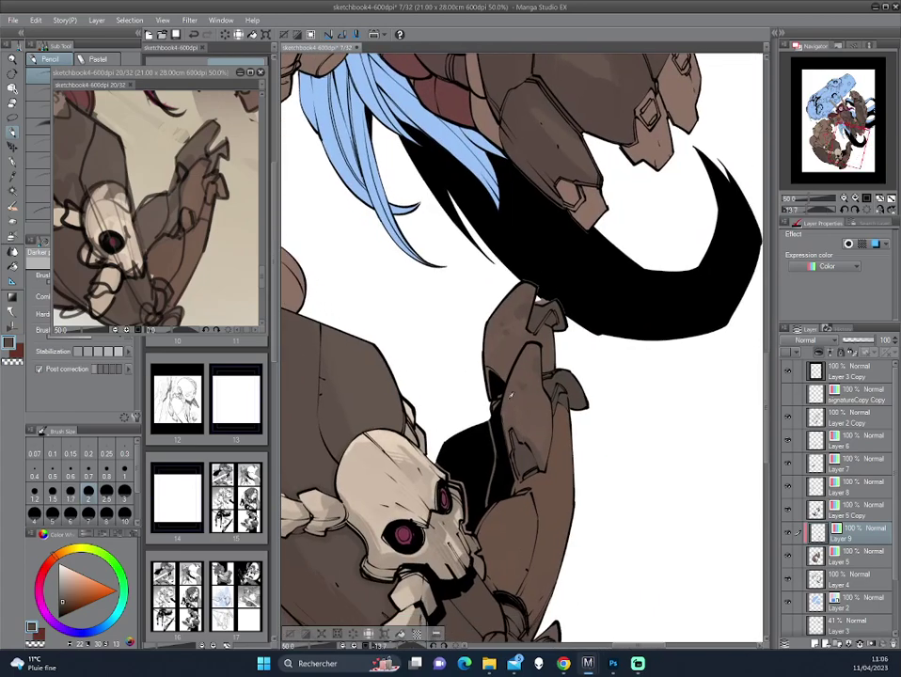
click(13, 205)
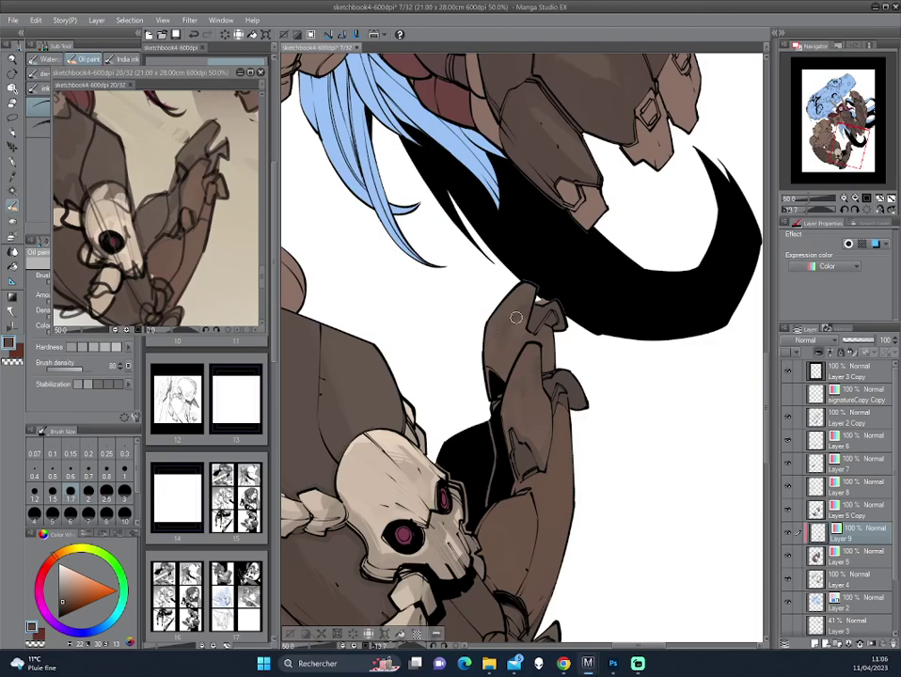
drag(503, 318, 527, 300)
- Zoom out, mirror the view back, and save the document
scroll(596, 280, down, 3)
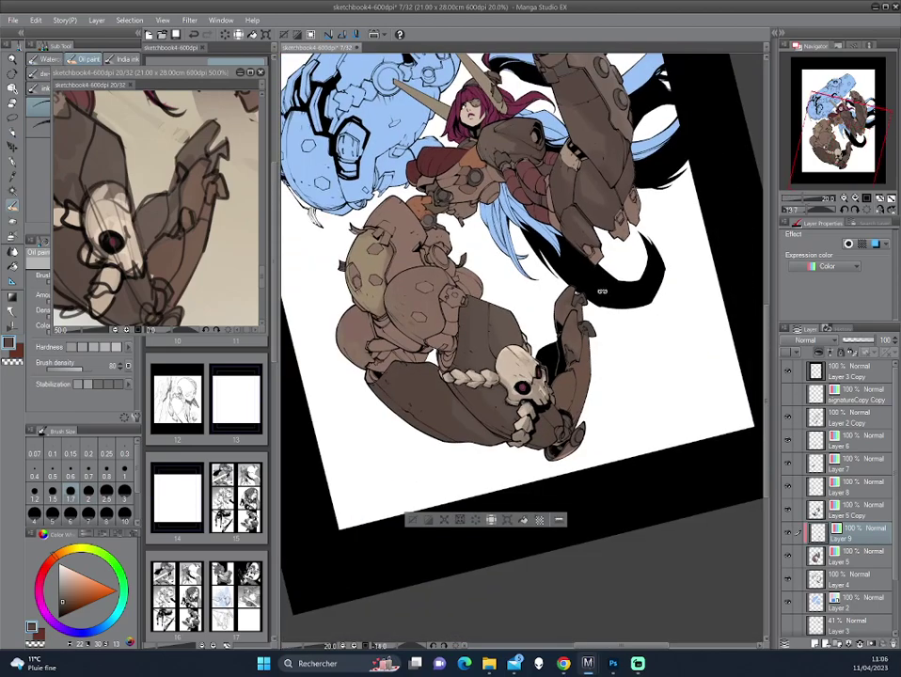
key(h)
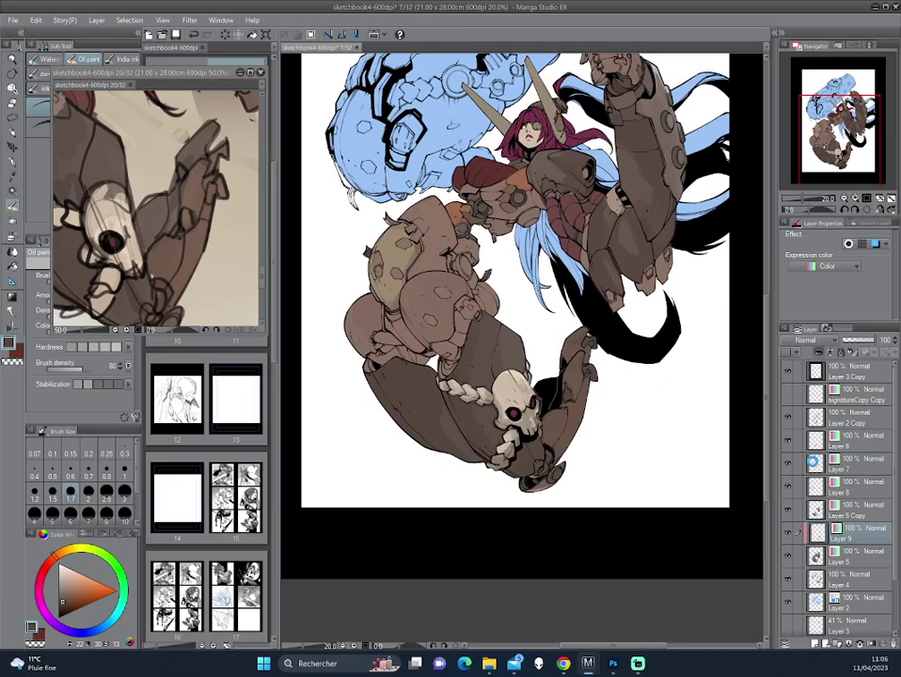
key(ctrl+s)
- Move Layer 31 Copy and Layer 37 Copy up inside Folder 3 Copy, then move the folder near the top
scroll(847, 508, down, 2)
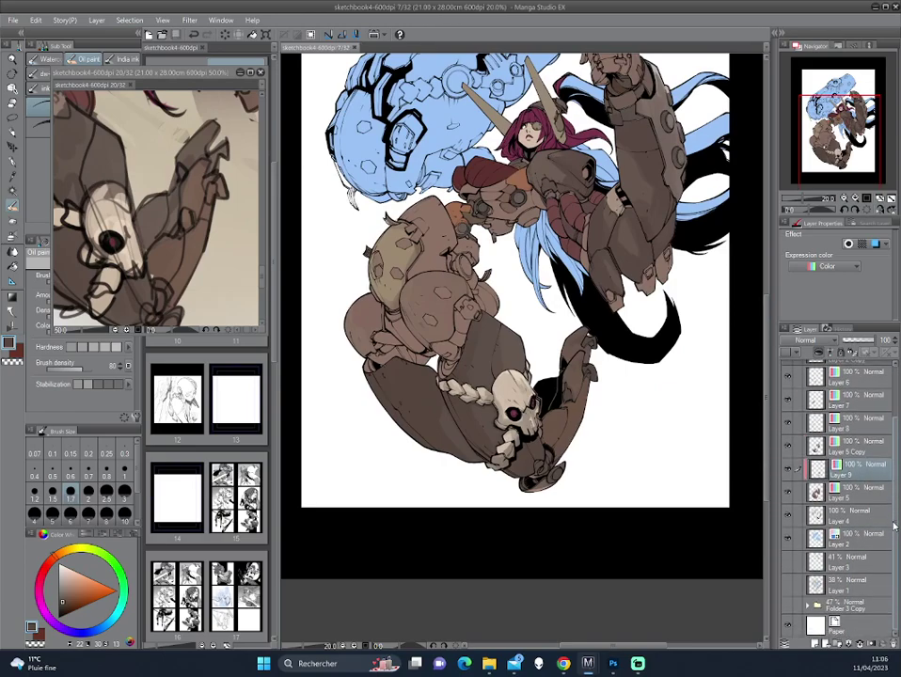
click(788, 606)
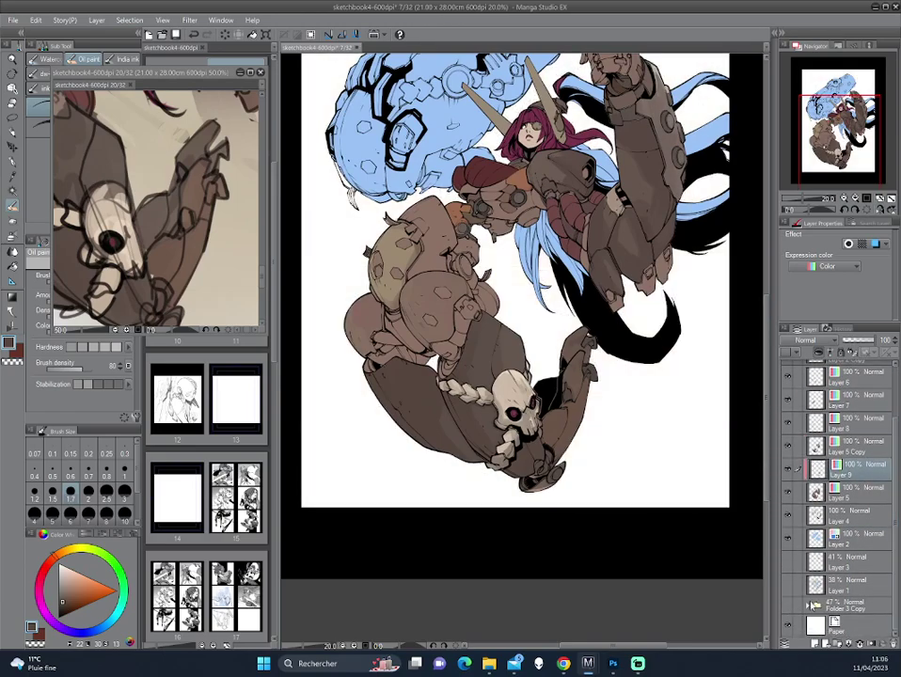
click(809, 607)
scroll(847, 564, down, 5)
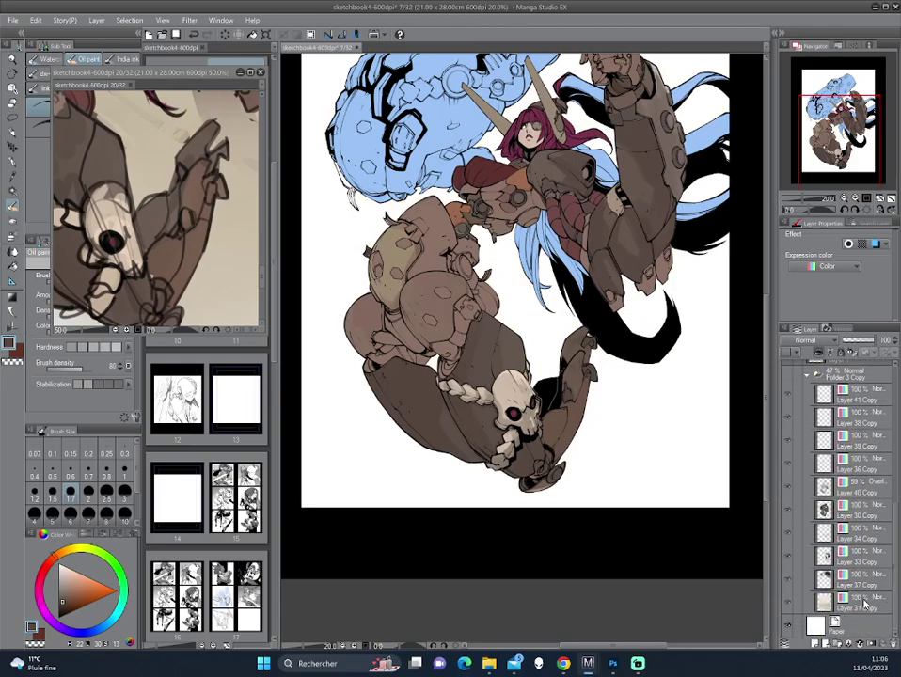
mouse_move(865, 607)
mouse_down()
mouse_move(875, 370)
mouse_move(830, 465)
mouse_up()
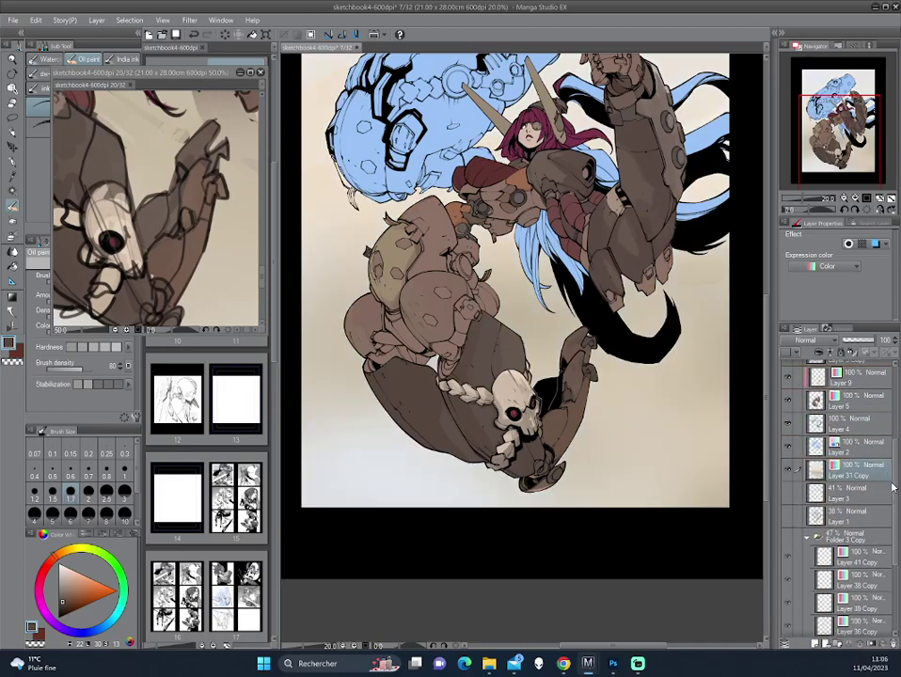
scroll(873, 576, down, 2)
mouse_move(864, 599)
mouse_down()
mouse_move(856, 391)
mouse_move(832, 466)
mouse_up()
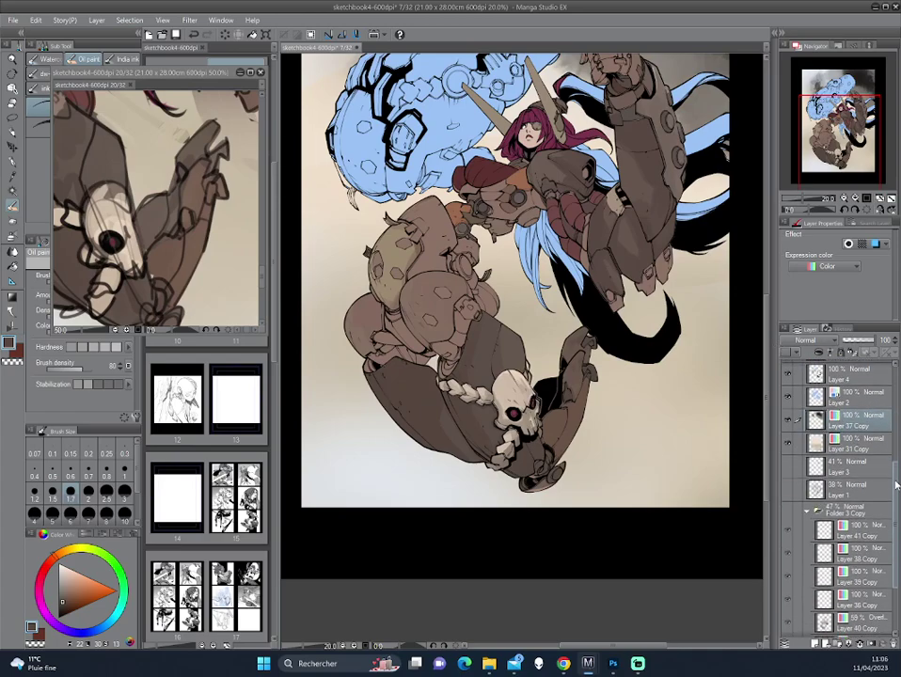
scroll(890, 471, down, 3)
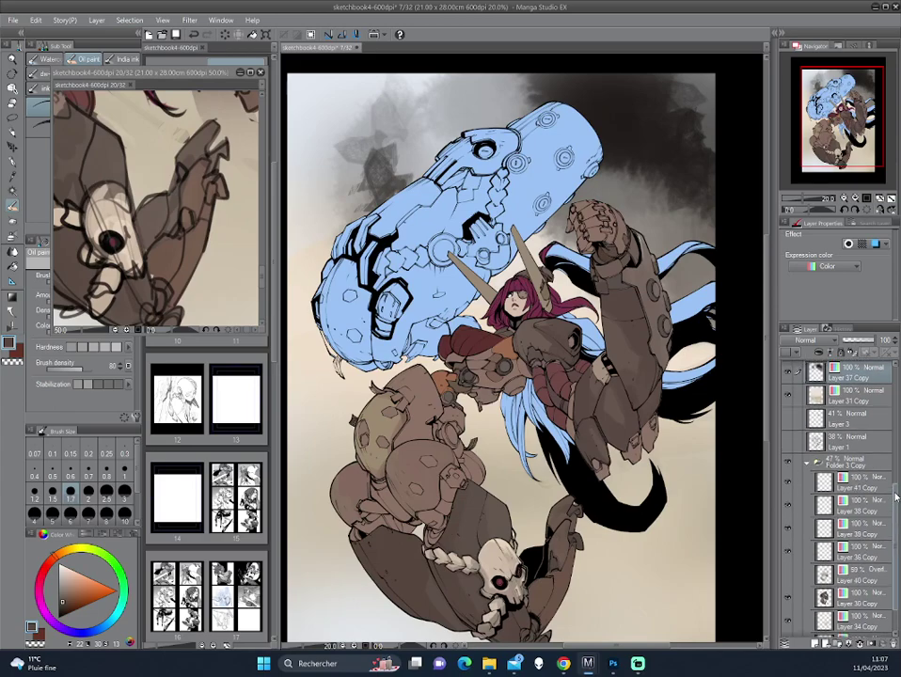
scroll(825, 474, up, 1)
click(818, 474)
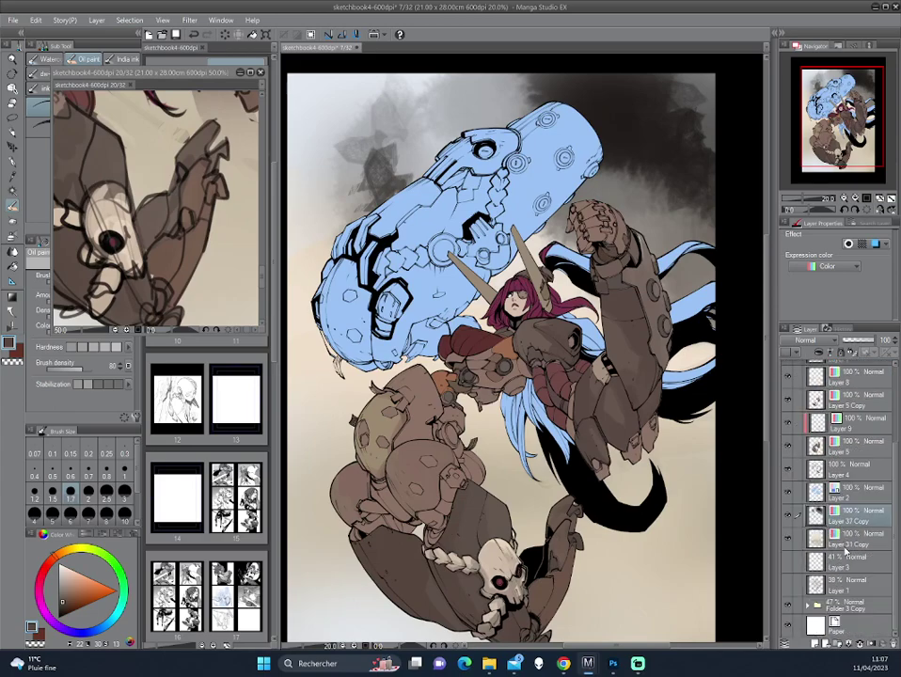
mouse_move(837, 607)
mouse_down()
mouse_move(847, 370)
mouse_move(821, 420)
mouse_up()
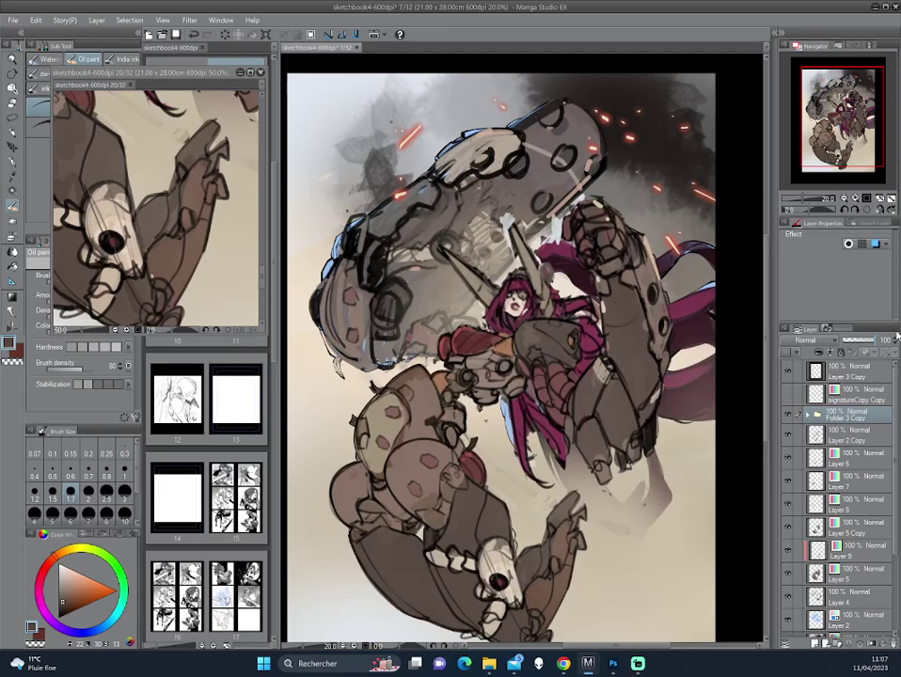
- Toggle Folder 3 Copy's layers on and off to identify the highlight and spark layers
click(806, 414)
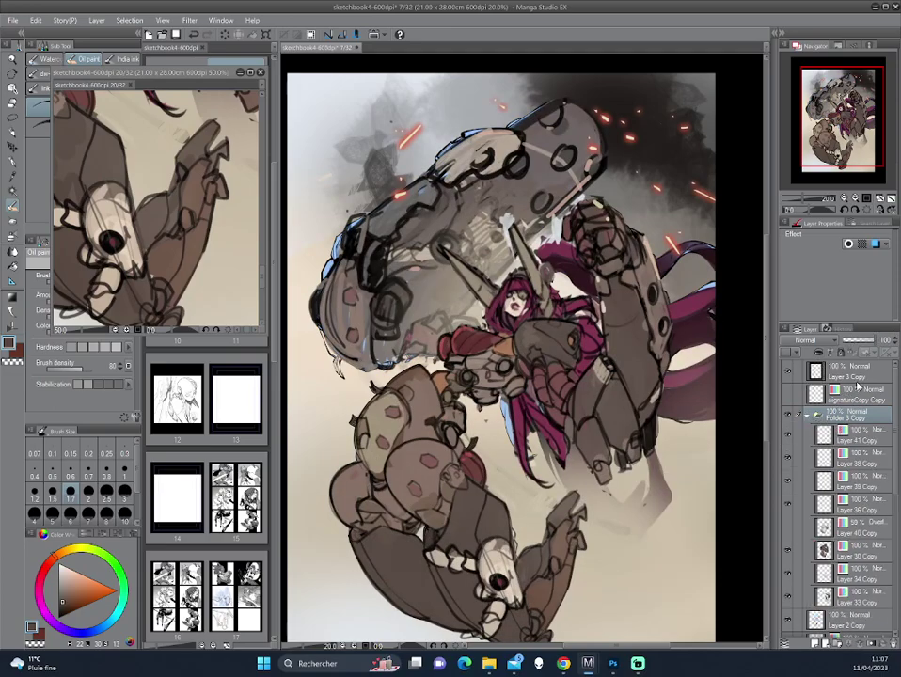
click(789, 527)
click(787, 505)
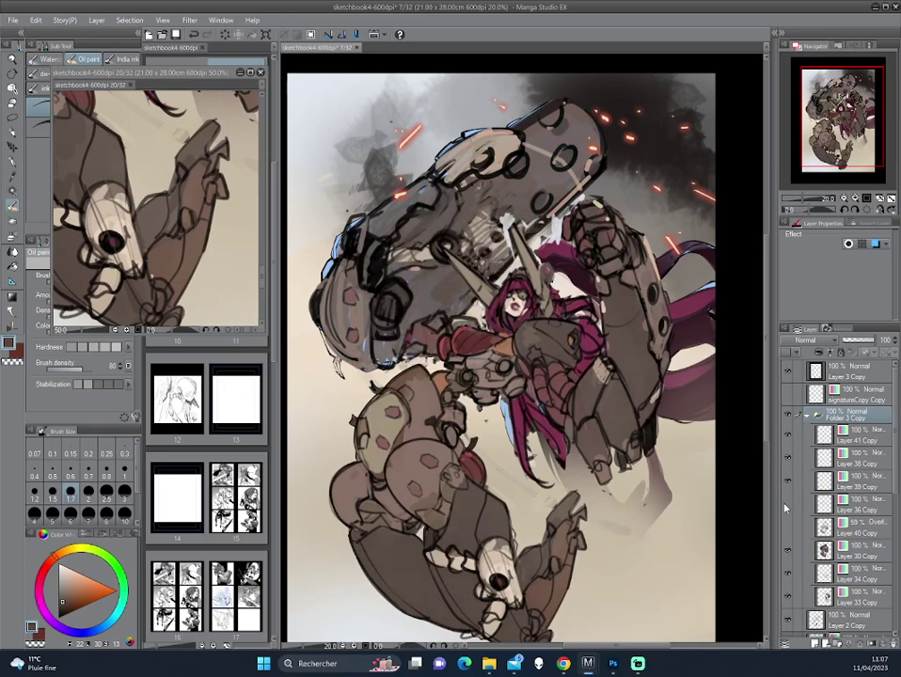
click(788, 483)
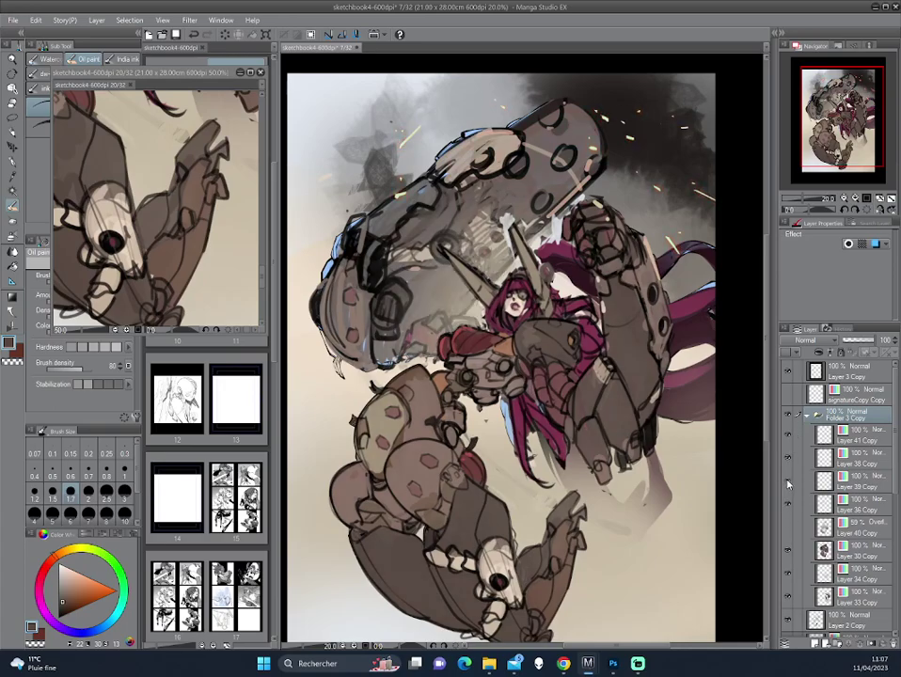
click(789, 460)
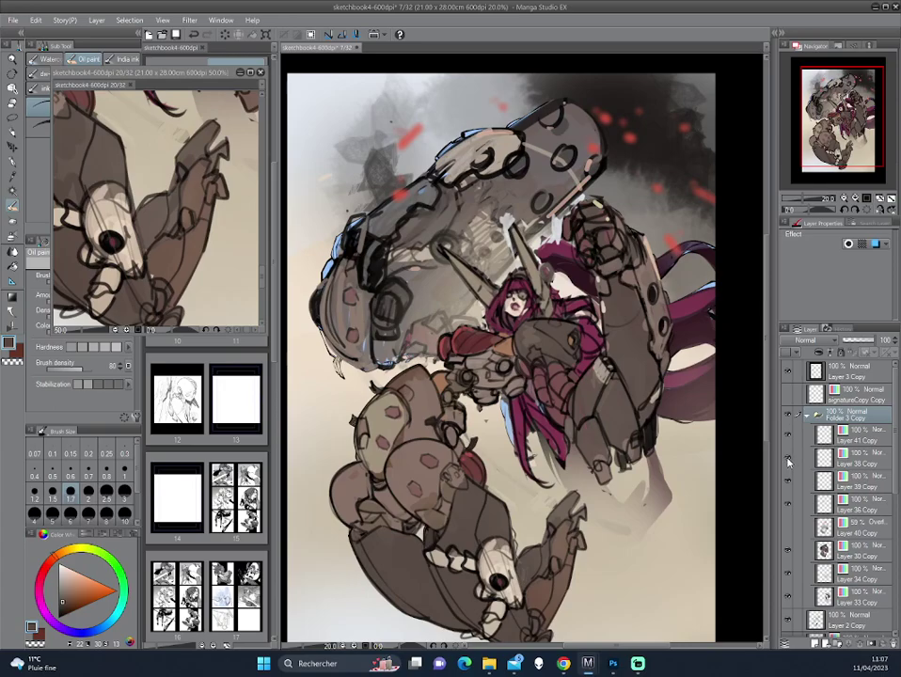
click(788, 460)
click(791, 438)
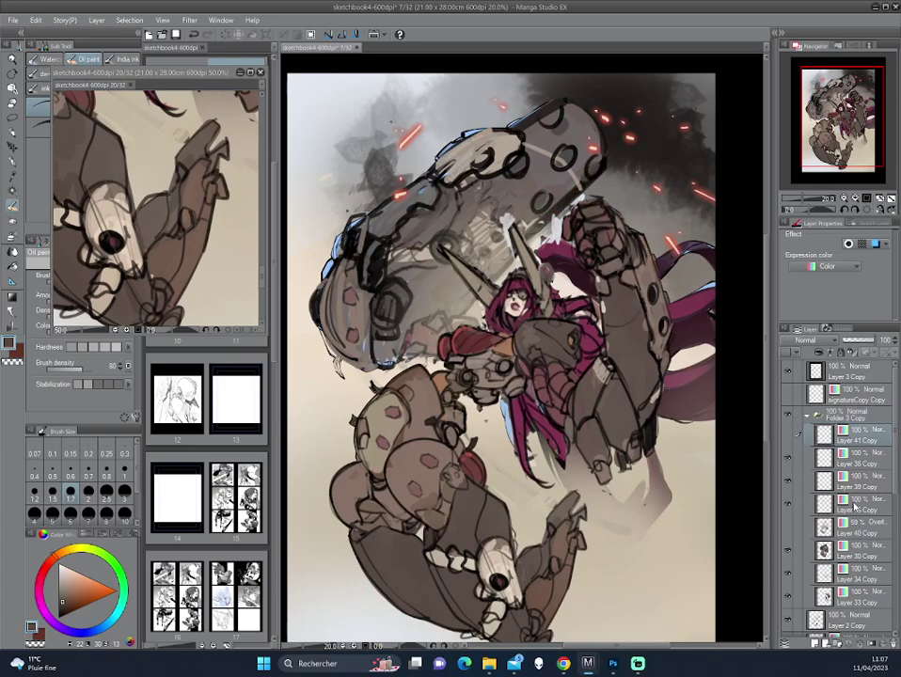
drag(854, 508, 841, 432)
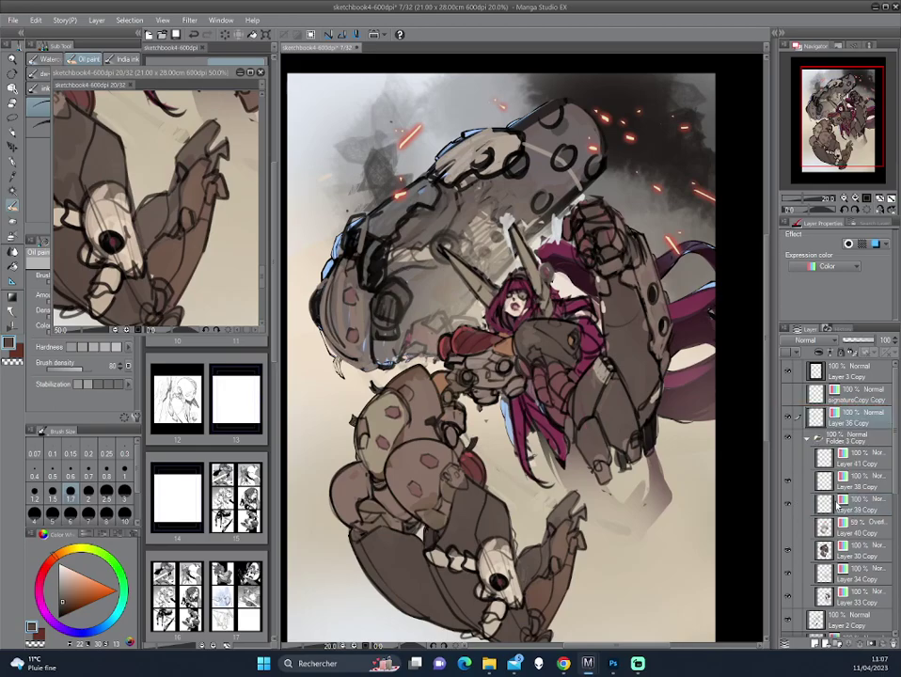
key(ctrl+z)
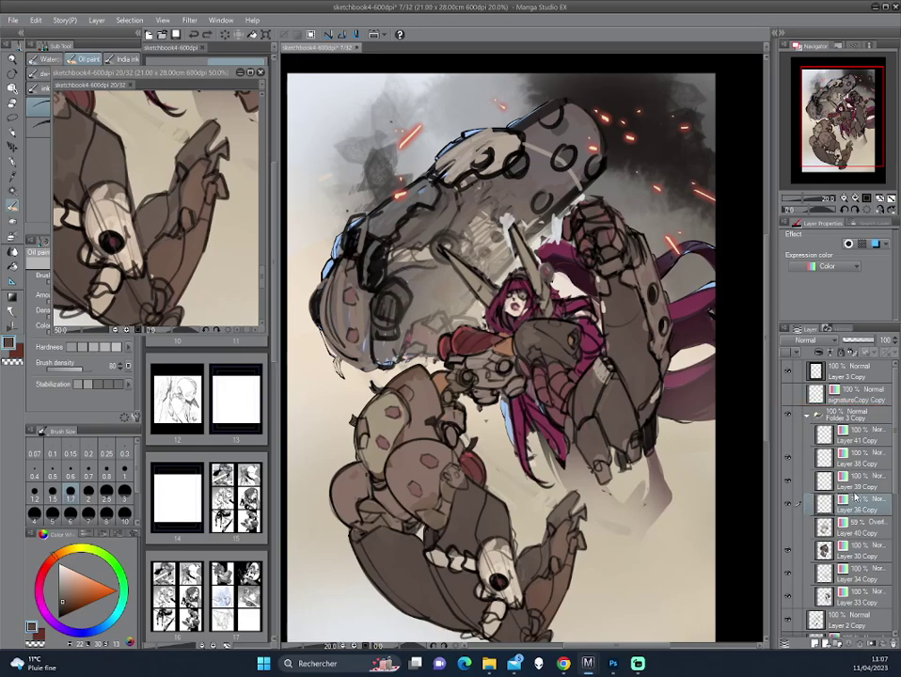
- Create Folder 1 holding Layer 39 Copy and Layer 36 Copy, and move Folder 3 Copy near the bottom
click(817, 644)
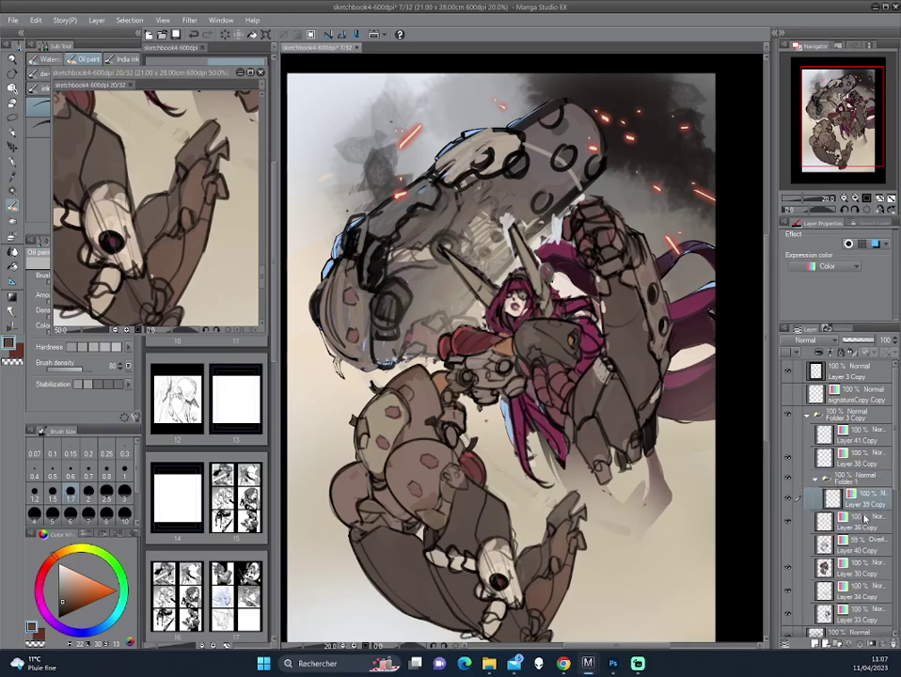
drag(873, 497, 858, 409)
click(817, 478)
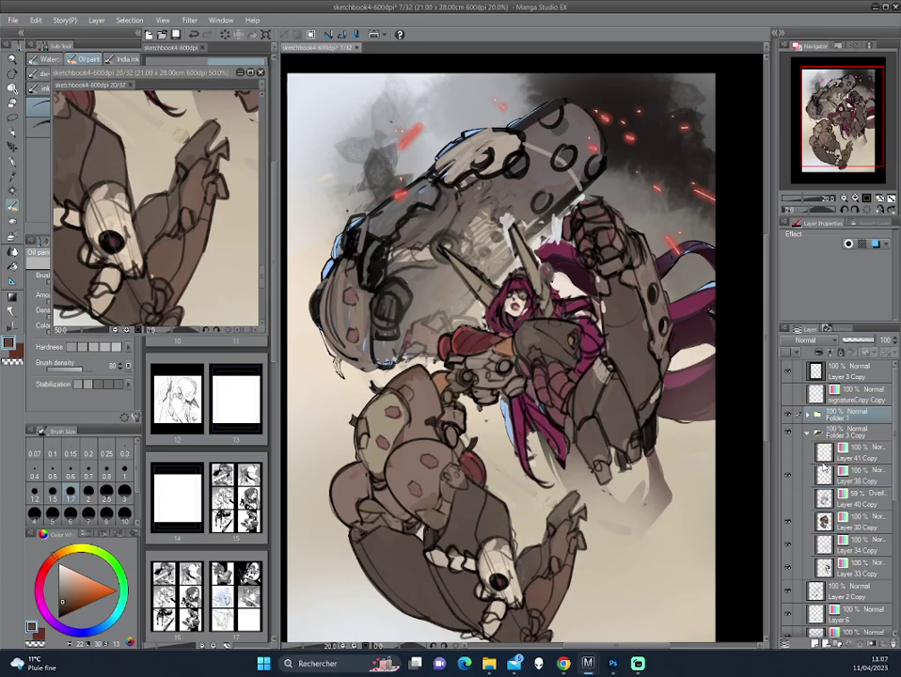
click(790, 433)
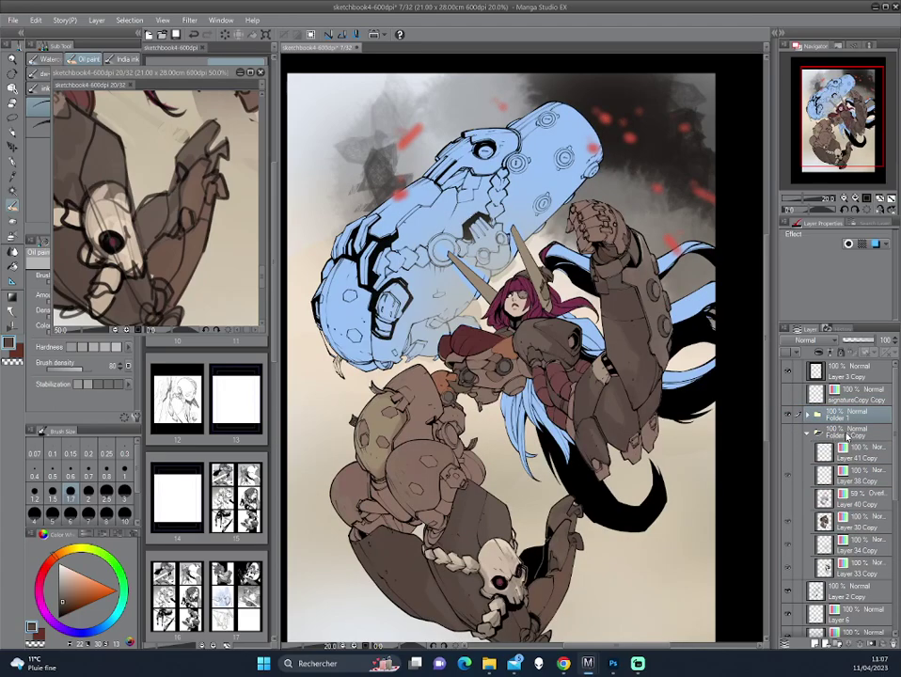
click(807, 436)
drag(819, 435, 835, 636)
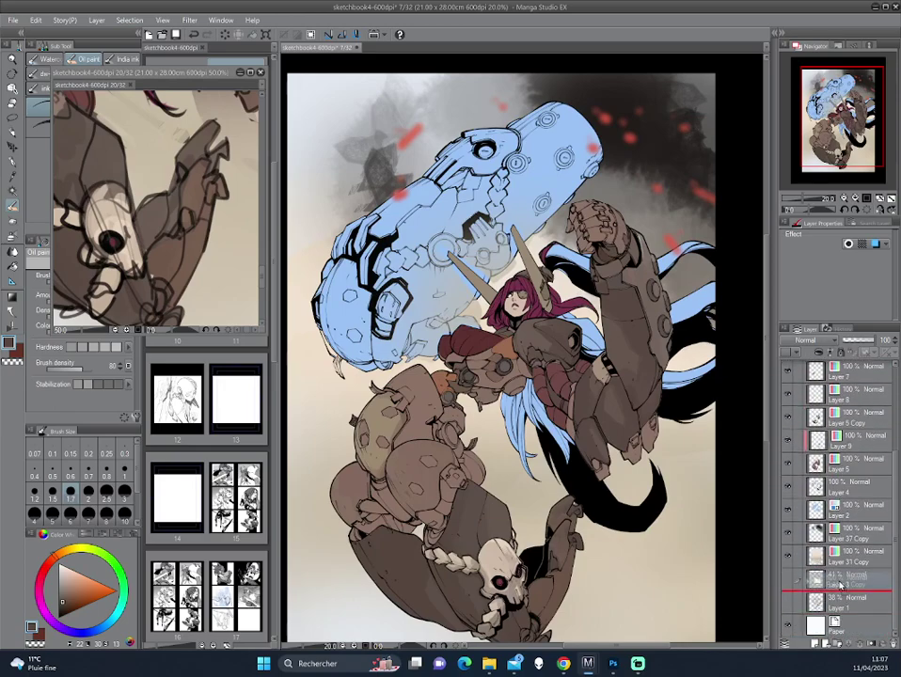
- Rearrange Layer 36 Copy and move the copied spark layer into Folder 1
drag(836, 636, 840, 571)
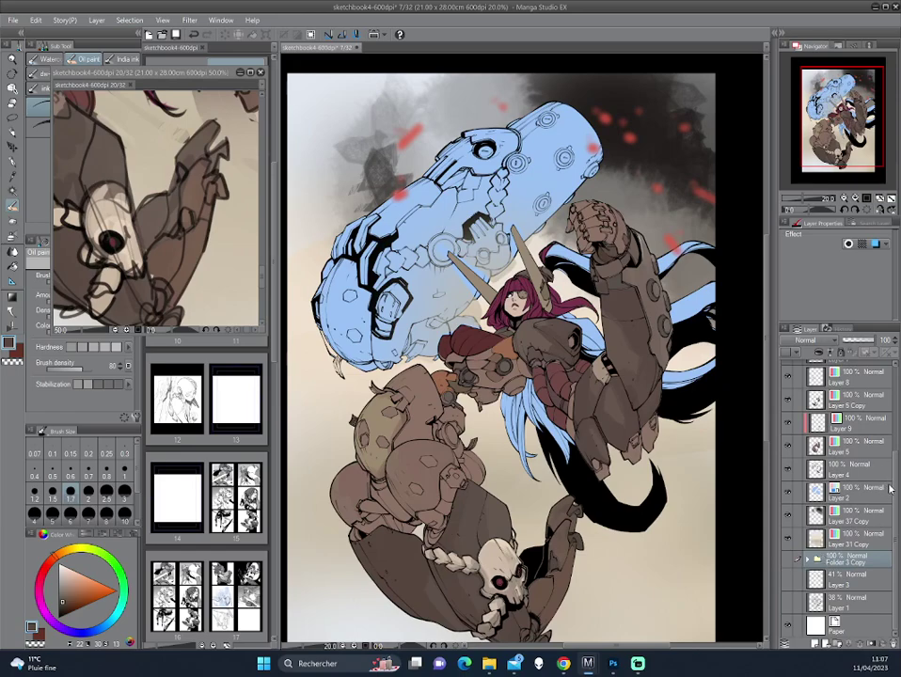
scroll(896, 455, up, 5)
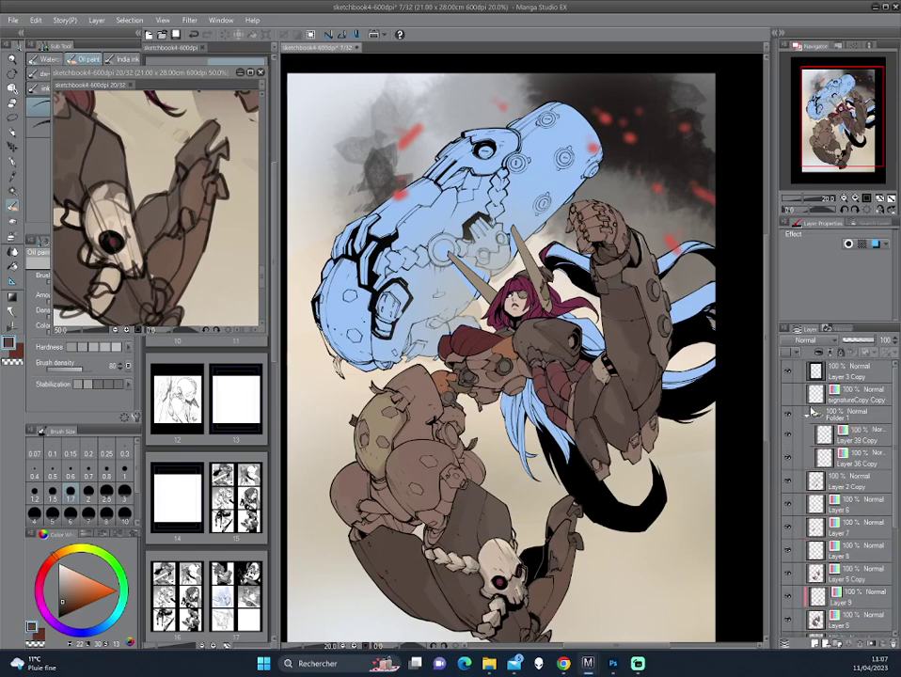
click(789, 438)
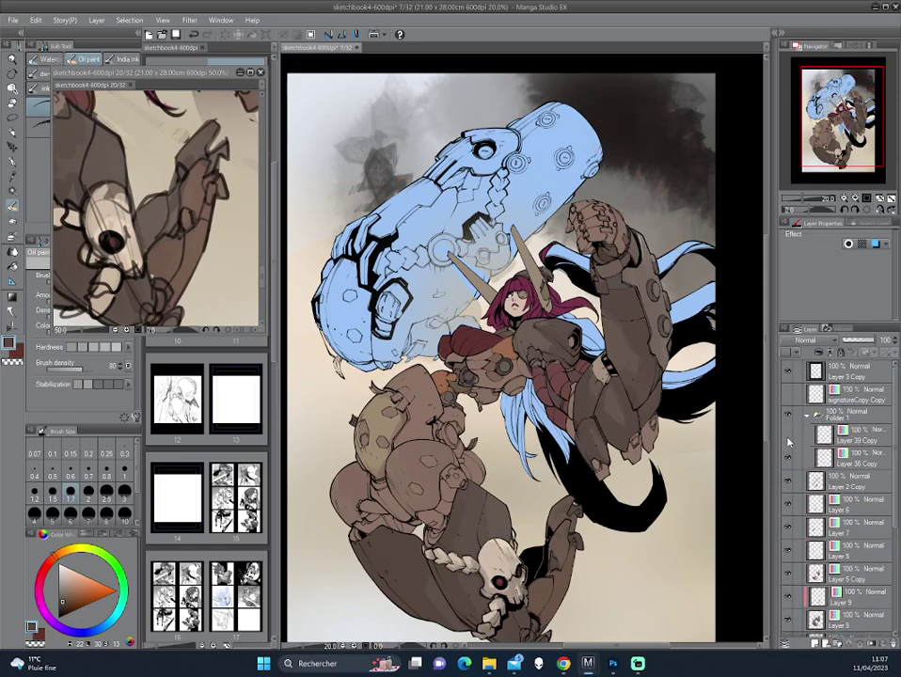
click(788, 461)
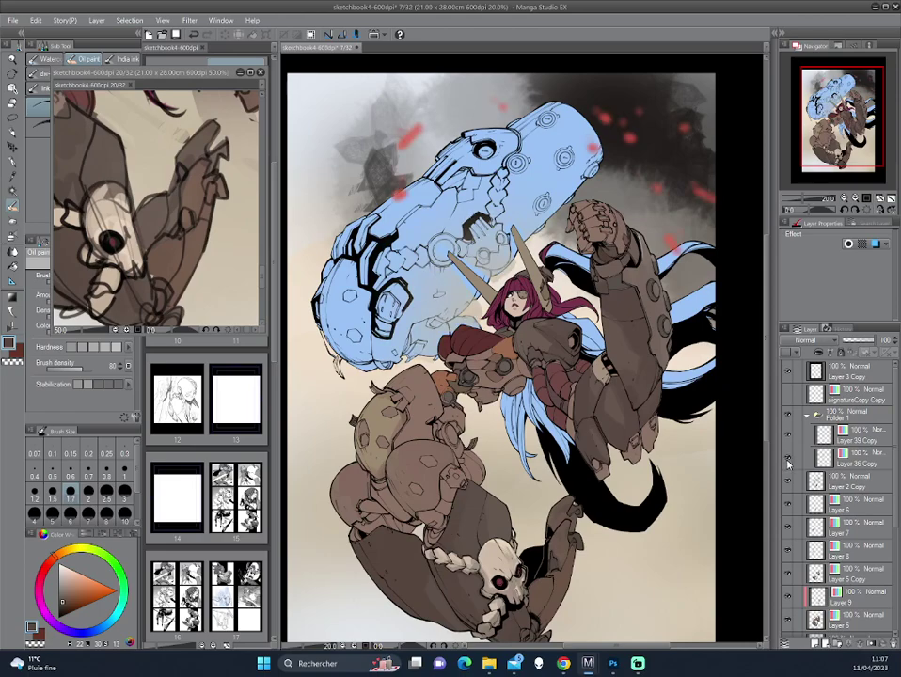
drag(871, 461, 843, 635)
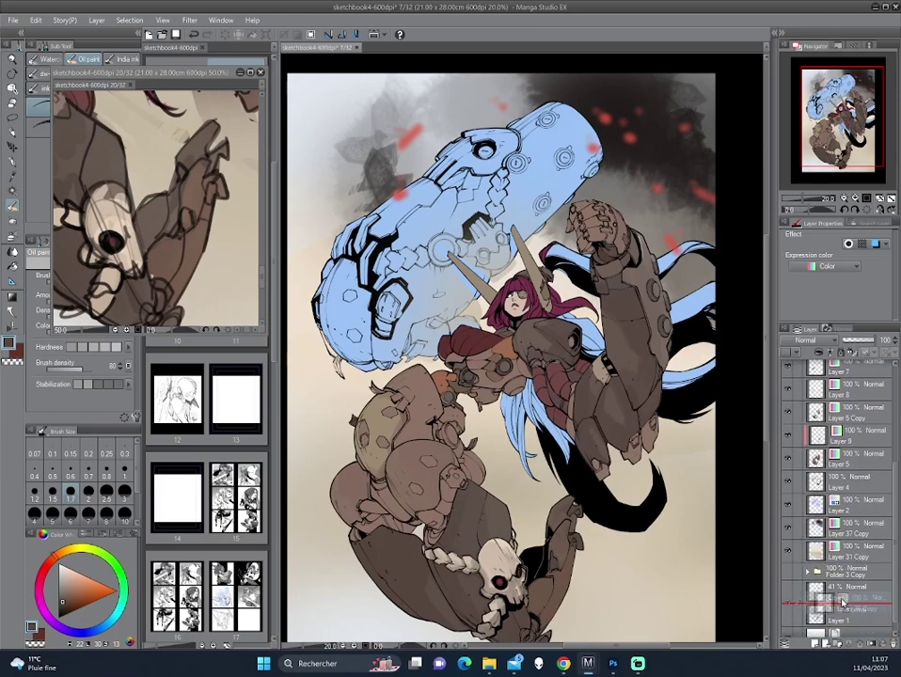
mouse_move(842, 636)
mouse_down()
mouse_move(808, 559)
mouse_move(866, 368)
mouse_up()
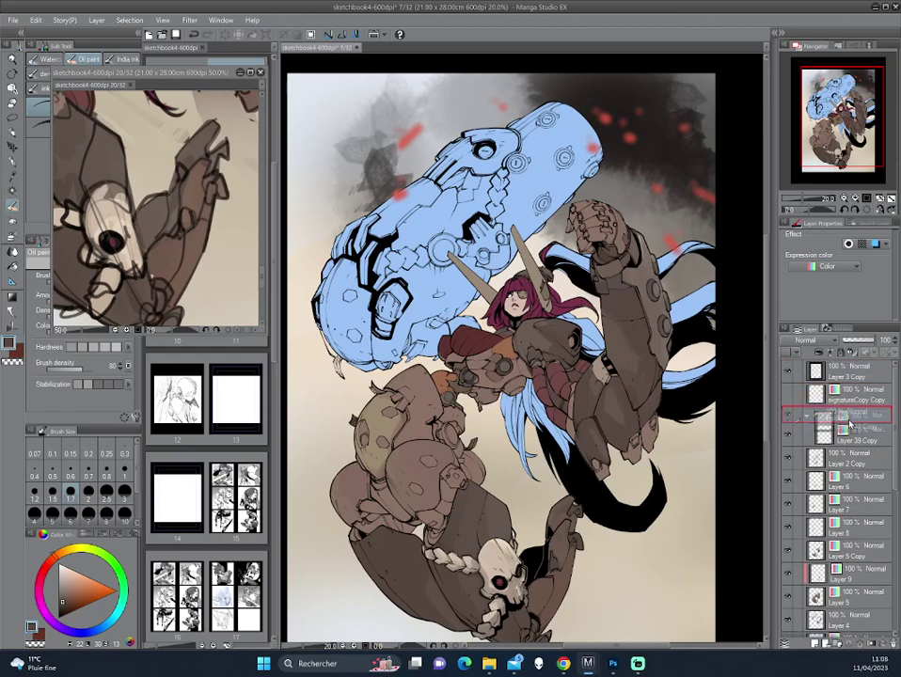
drag(865, 368, 823, 428)
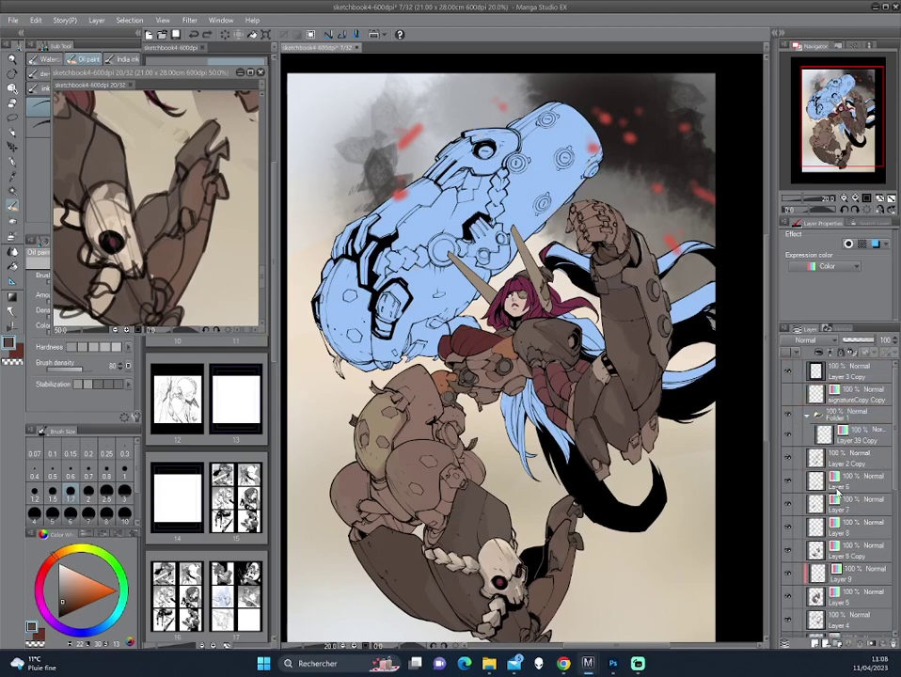
- Move another spark layer into Folder 1, mirror the view to check, and zoom out
scroll(875, 527, down, 5)
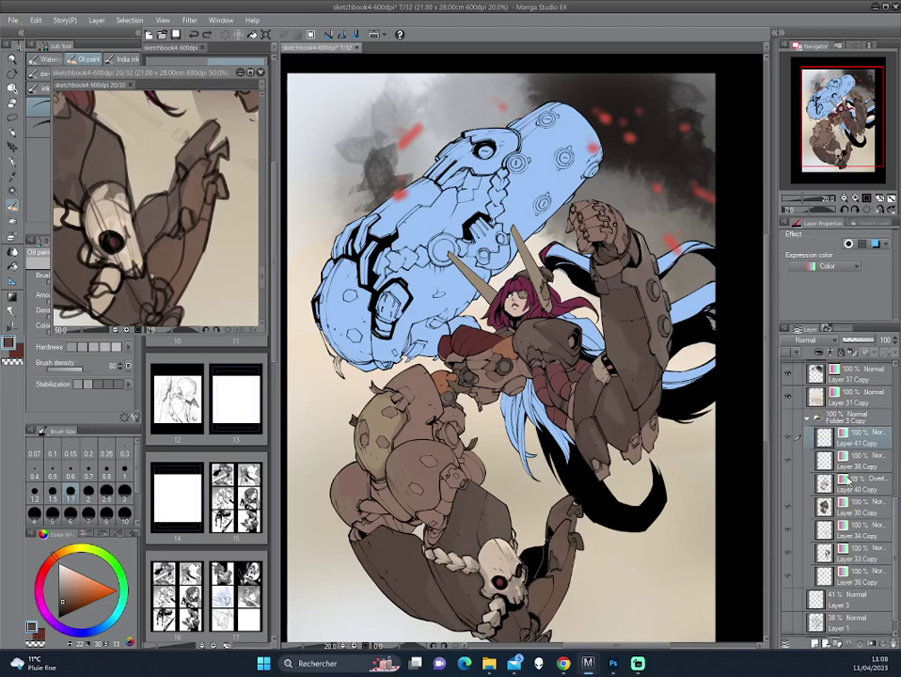
drag(866, 465, 873, 375)
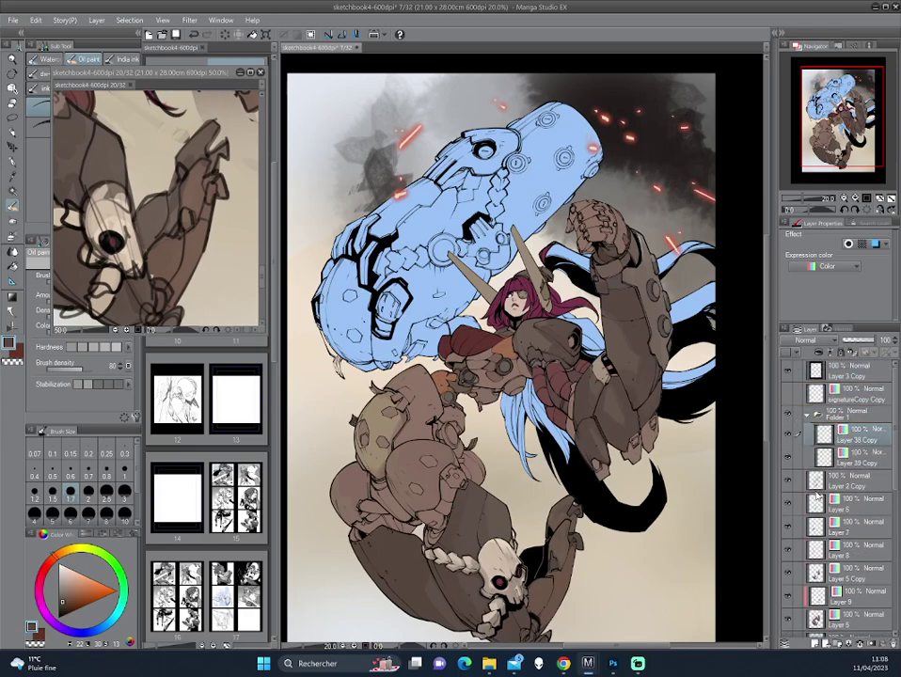
key(h)
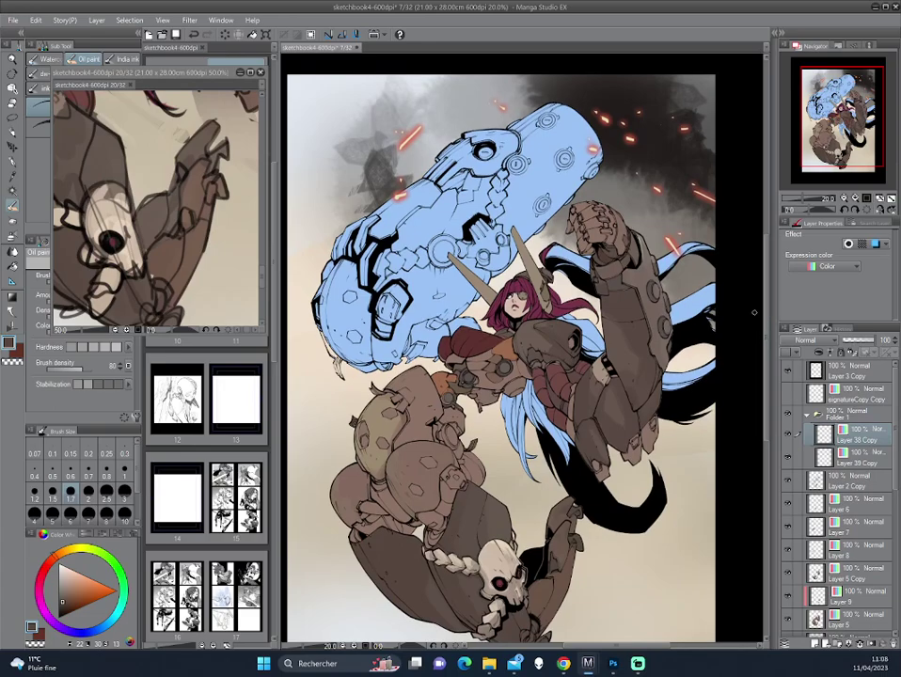
key(h)
key(ctrl+minus)
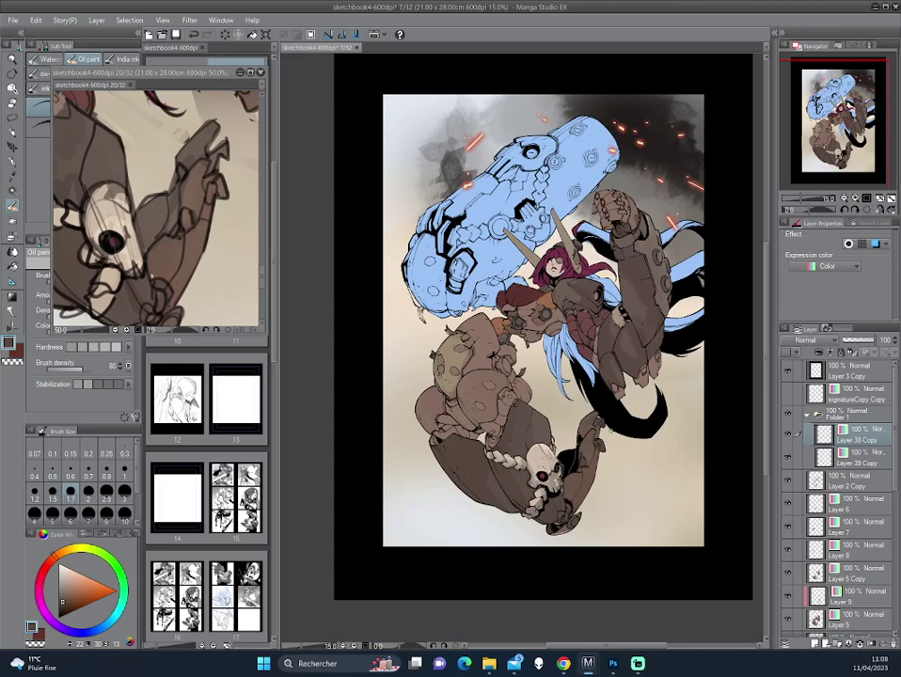
- Turn off Layer 2's Layer color so the mech shows its real browns instead of blue
click(138, 55)
key(ctrl+minus)
key(ctrl+minus)
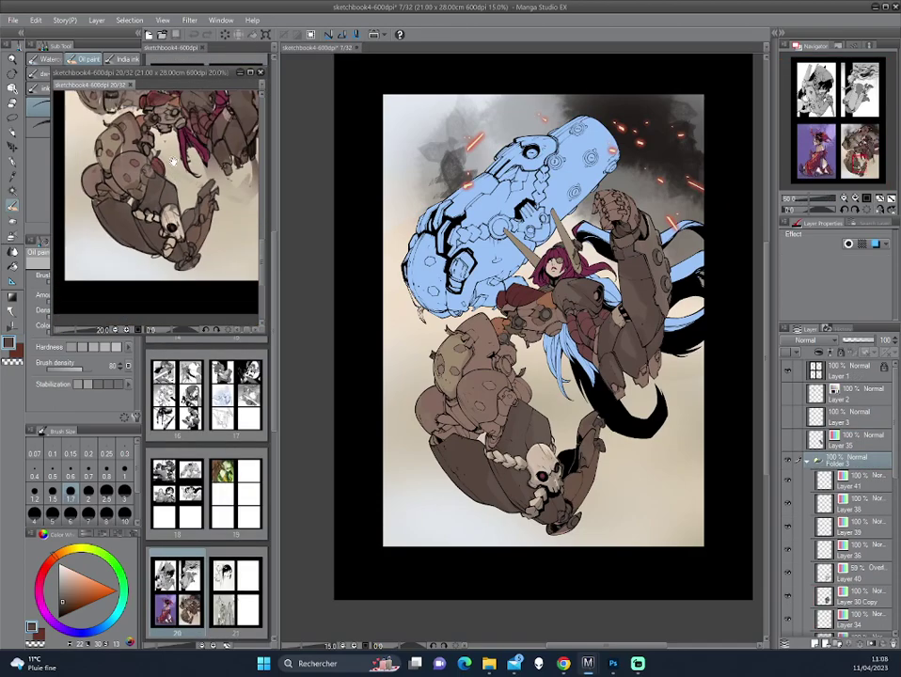
click(461, 235)
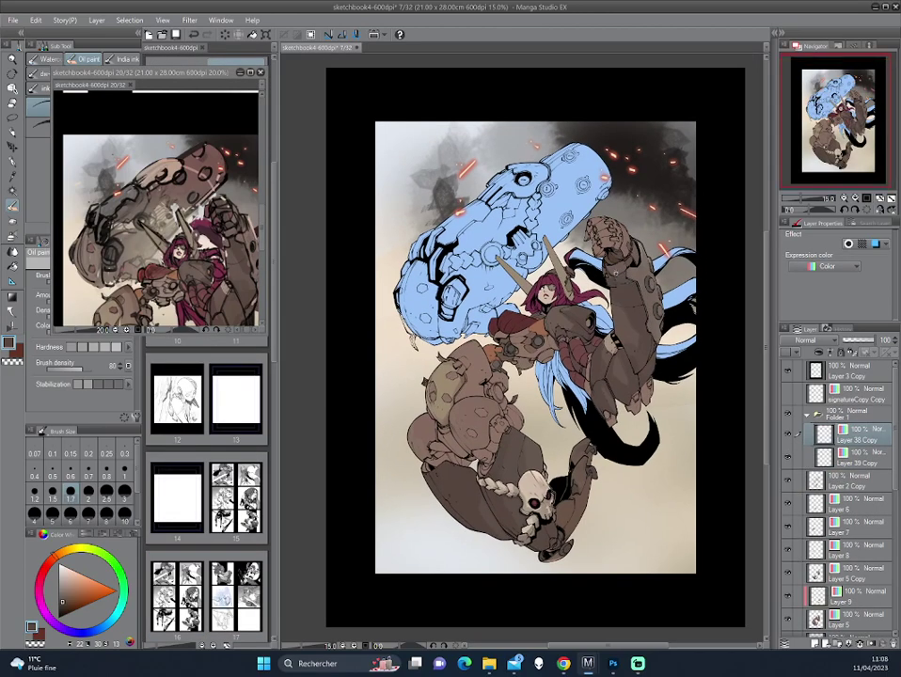
drag(896, 423, 897, 509)
click(859, 480)
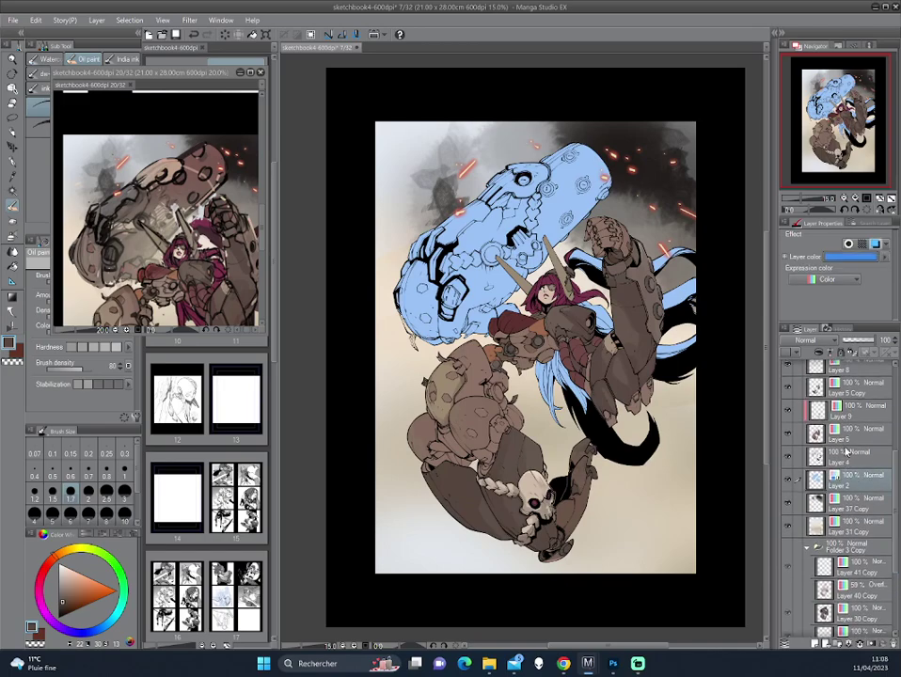
click(876, 244)
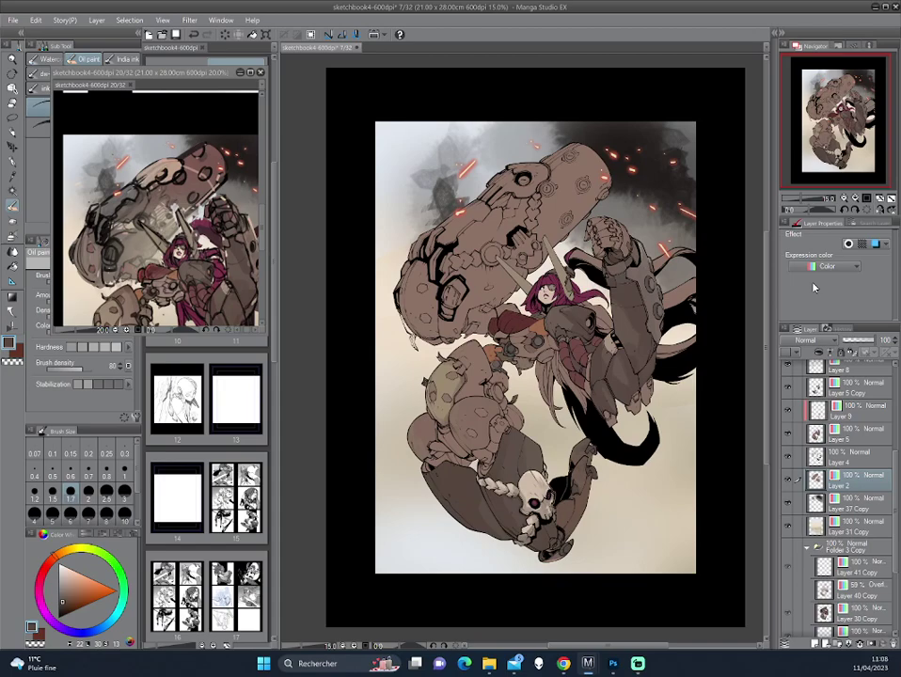
scroll(608, 211, up, 1)
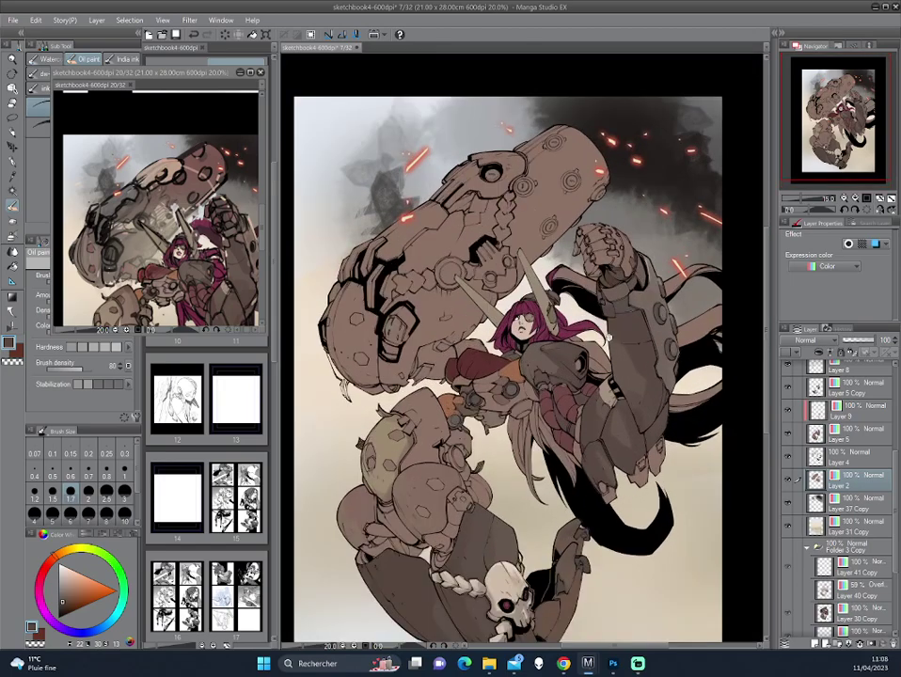
scroll(421, 289, down, 1)
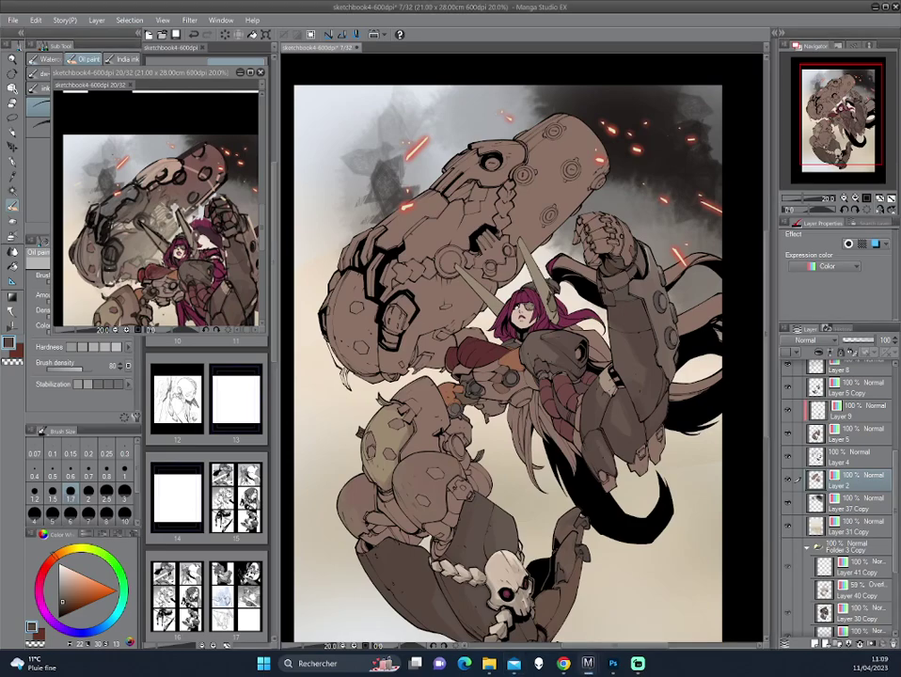
- Create Layer 10 above Layer 2 with Color expression, clipped to Layer 2
click(176, 82)
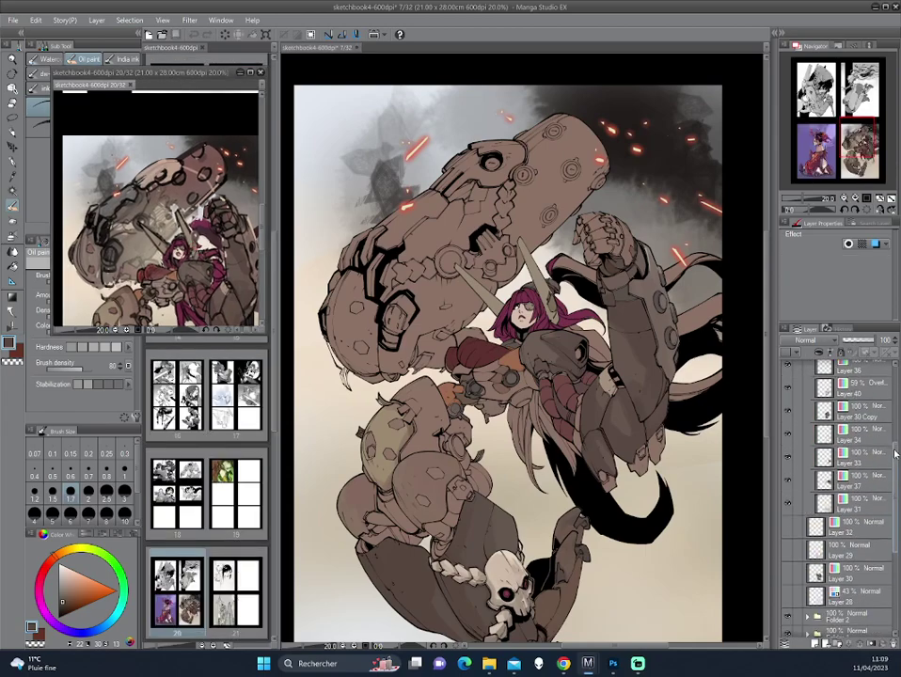
scroll(886, 463, up, 5)
scroll(885, 365, down, 1)
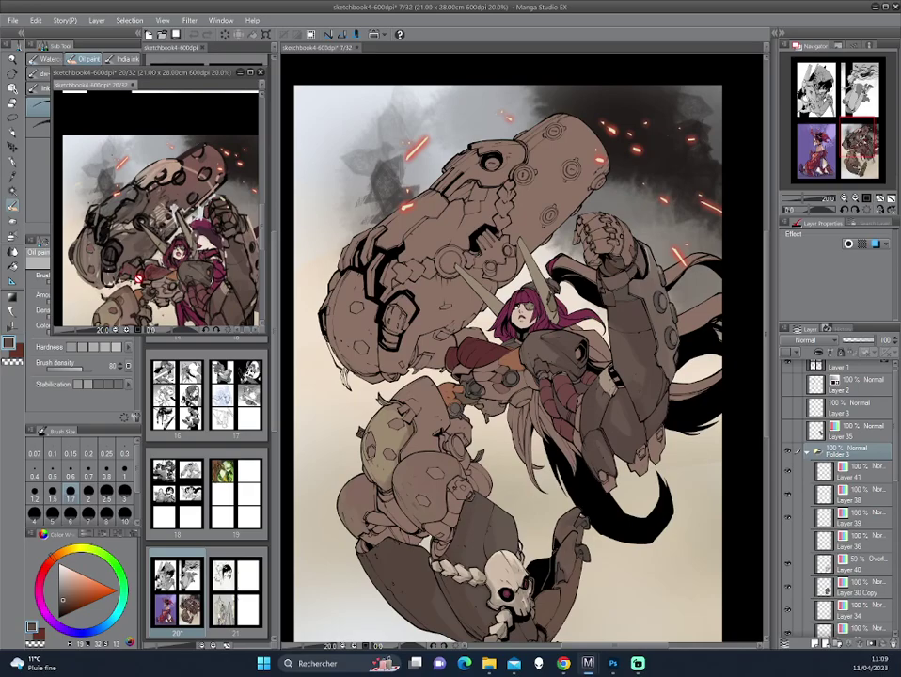
click(540, 366)
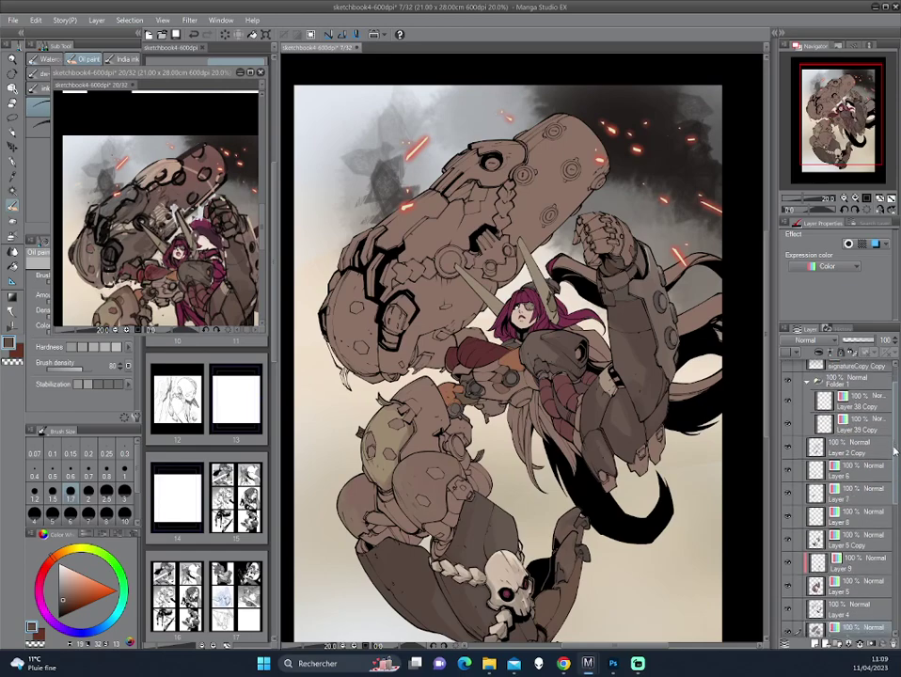
scroll(875, 470, down, 5)
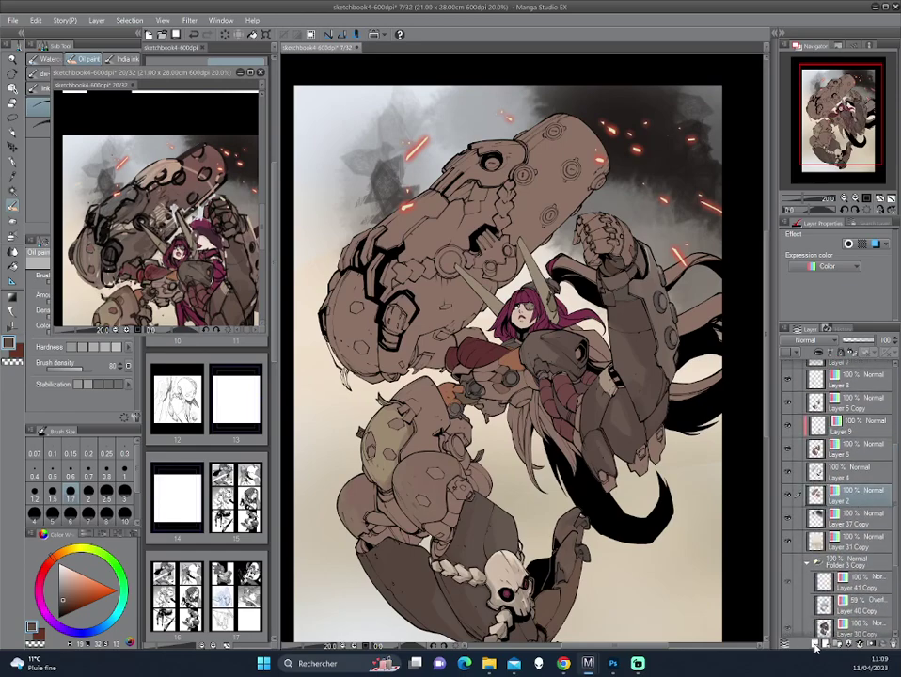
click(815, 646)
click(828, 341)
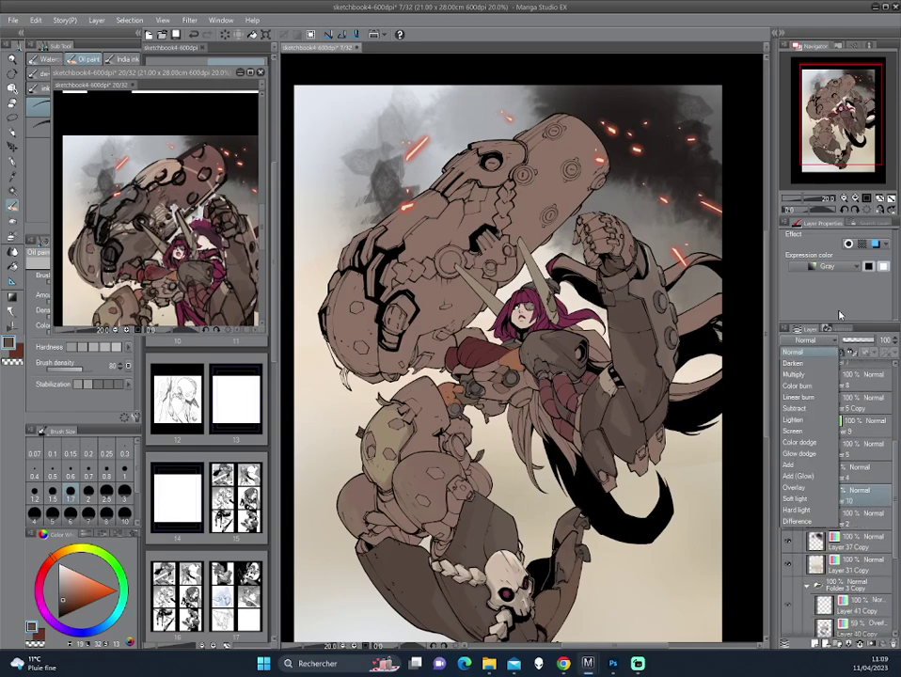
click(858, 268)
click(824, 279)
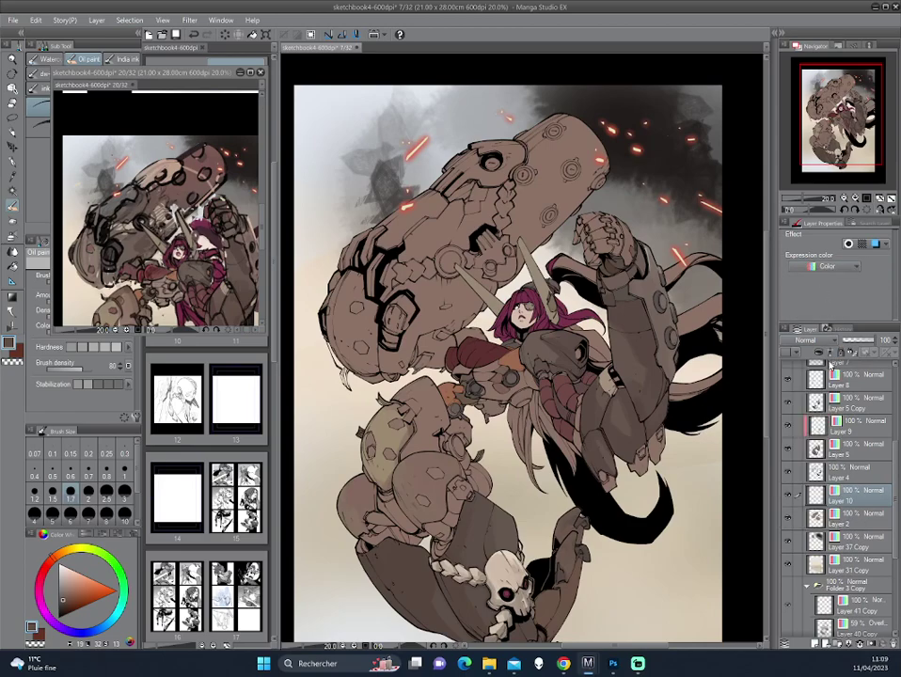
click(818, 353)
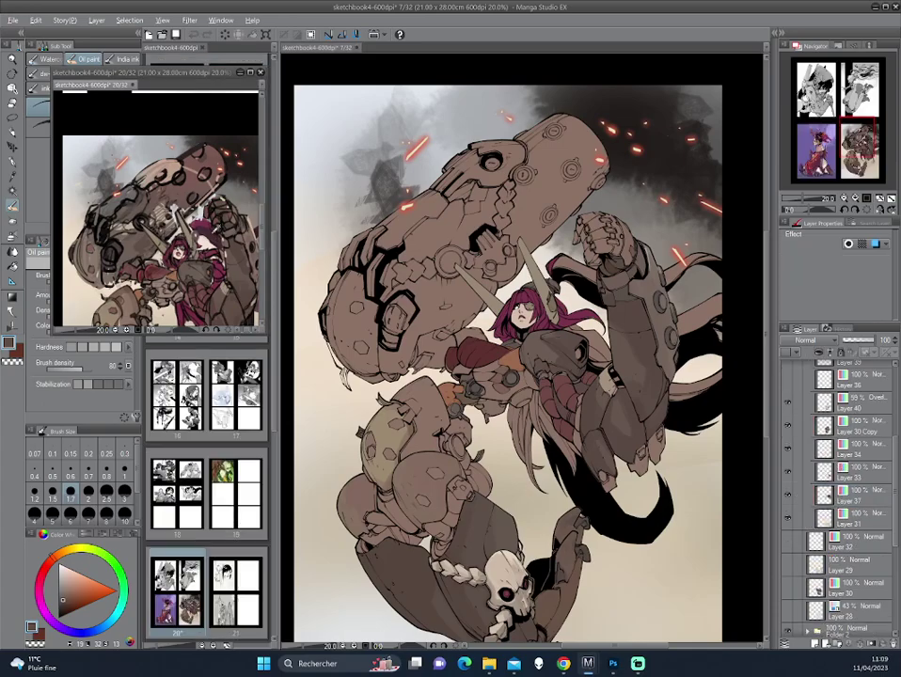
- Paint dark hair strands and an arm cuff near the girl, then pick a light brownish grey
drag(575, 249, 612, 280)
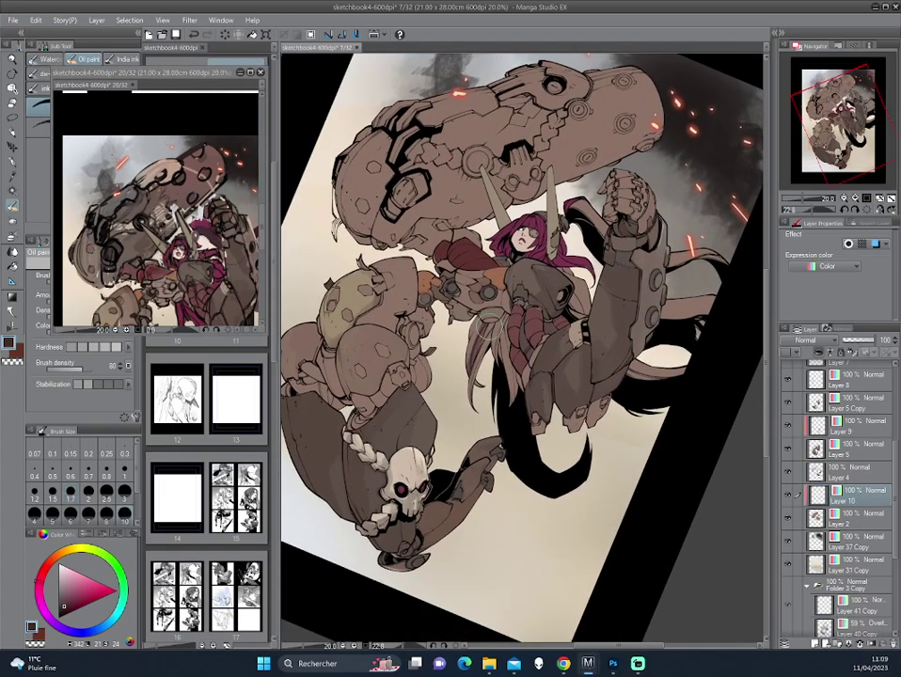
drag(372, 240, 358, 310)
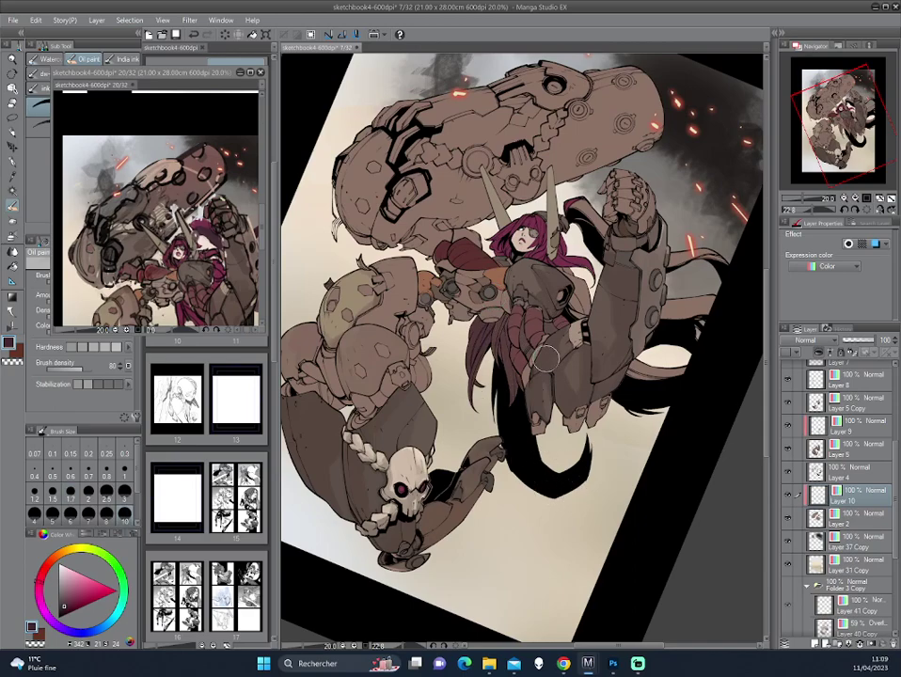
drag(580, 285, 587, 315)
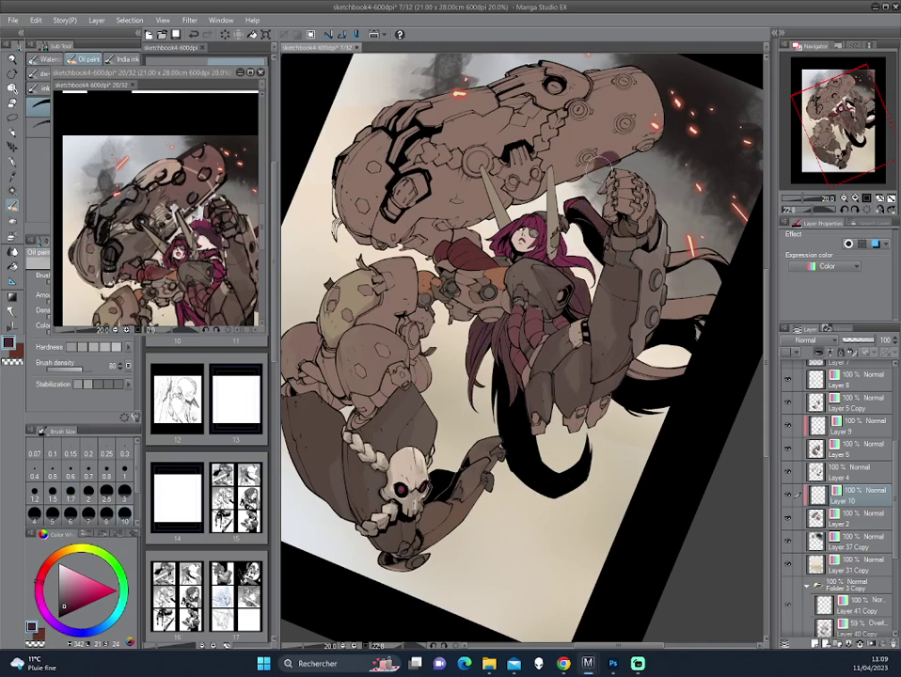
mouse_move(665, 316)
mouse_down()
mouse_move(678, 299)
mouse_move(626, 372)
mouse_up()
alt+click(558, 273)
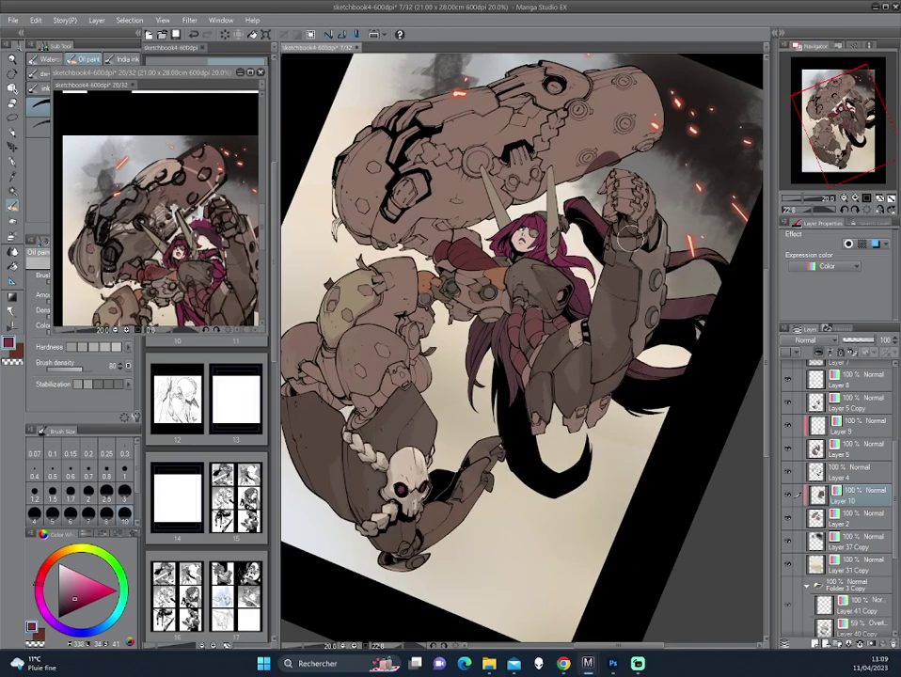
key(h)
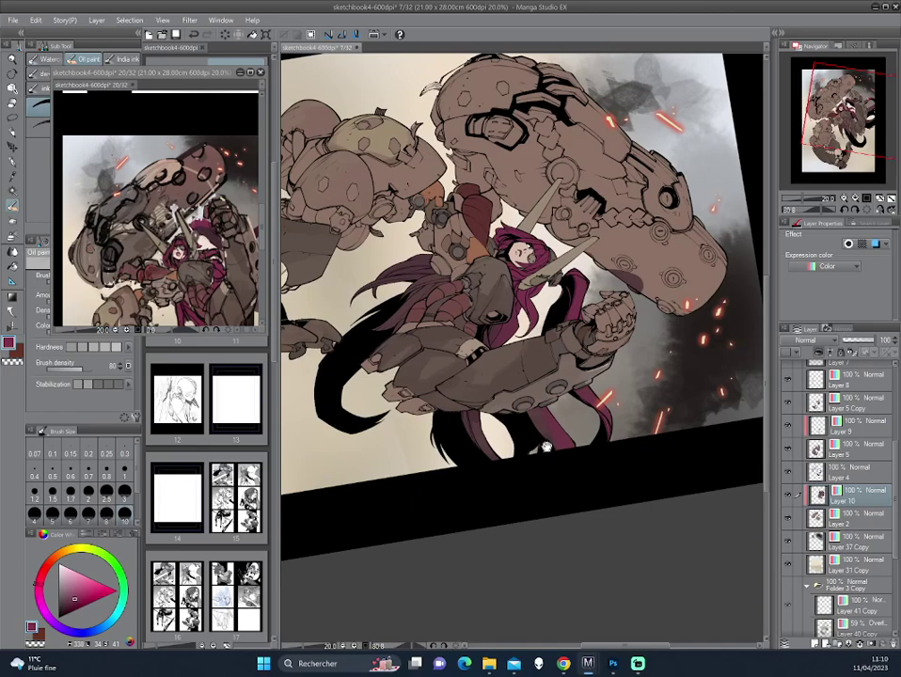
scroll(540, 452, up, 1)
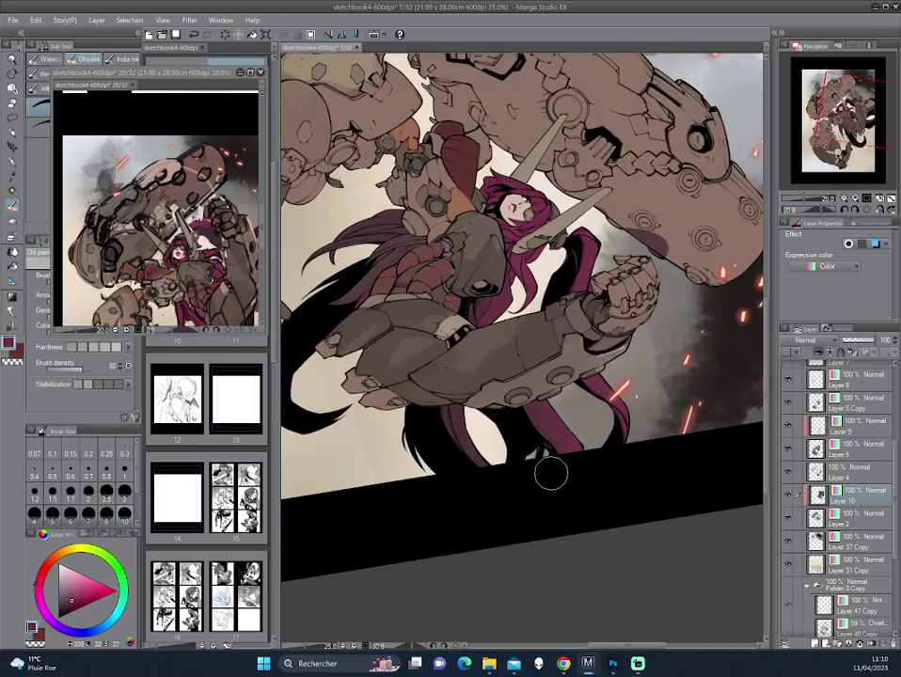
drag(415, 355, 494, 426)
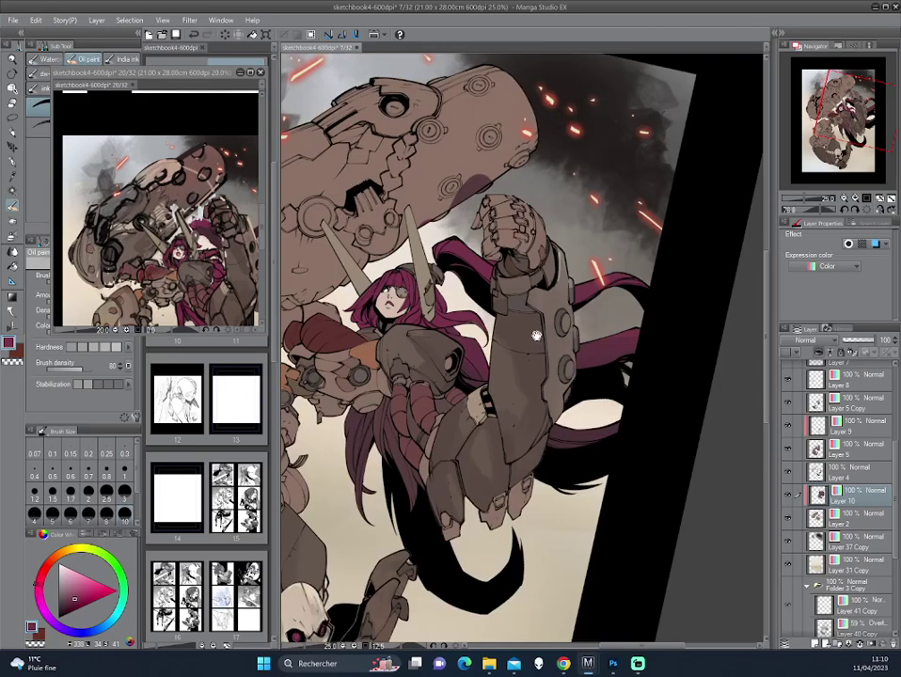
mouse_move(536, 336)
mouse_down()
mouse_move(507, 312)
mouse_move(569, 393)
mouse_up()
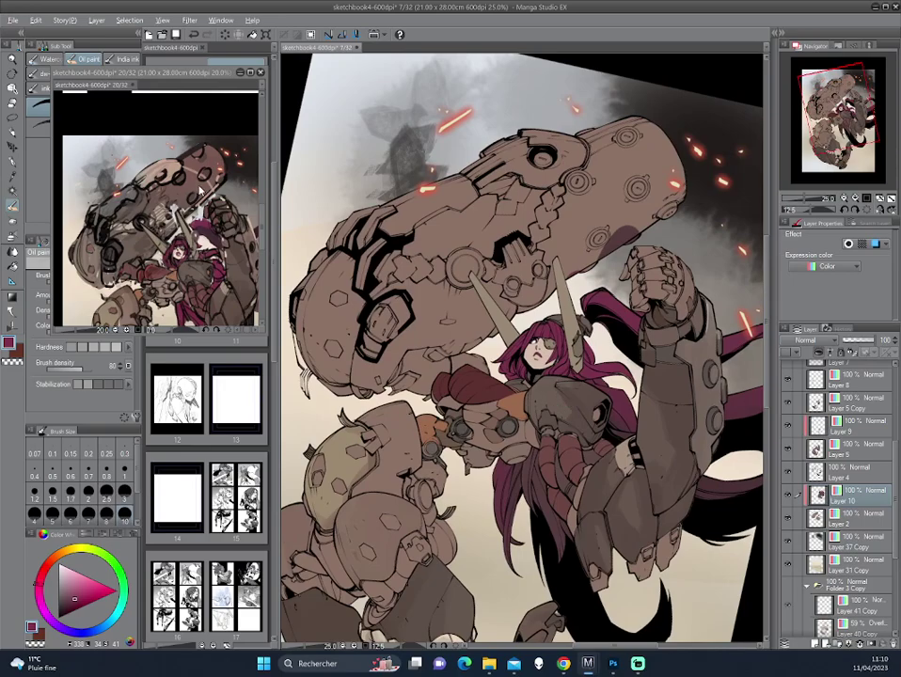
alt+click(602, 172)
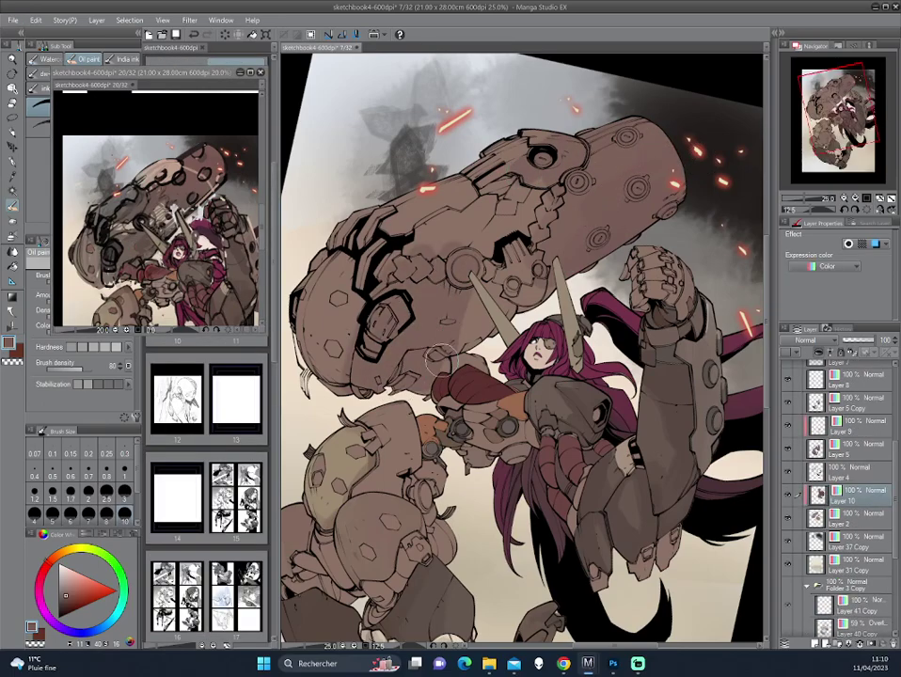
- Level the view's tilt and zoom in on the mech's armoured arm beside the girl
key(minus)
key(minus)
key(minus)
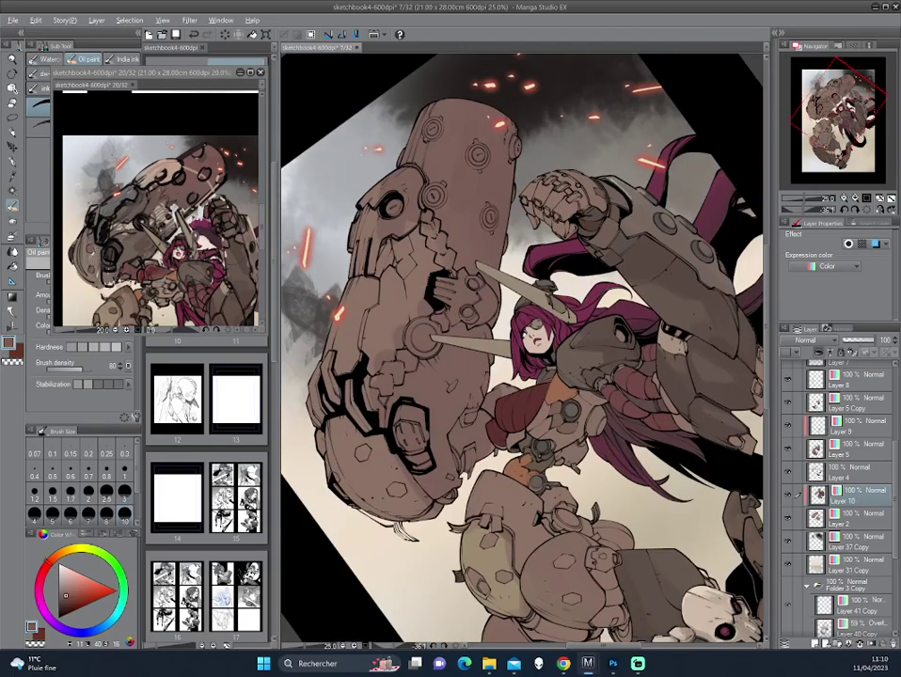
key(asciicircum)
key(asciicircum)
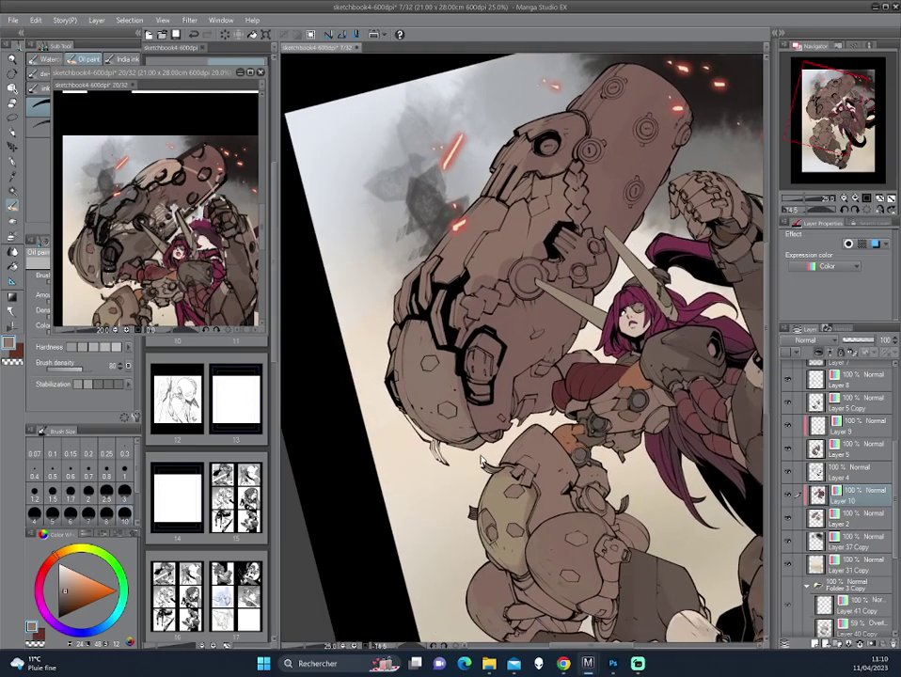
key(ctrl+minus)
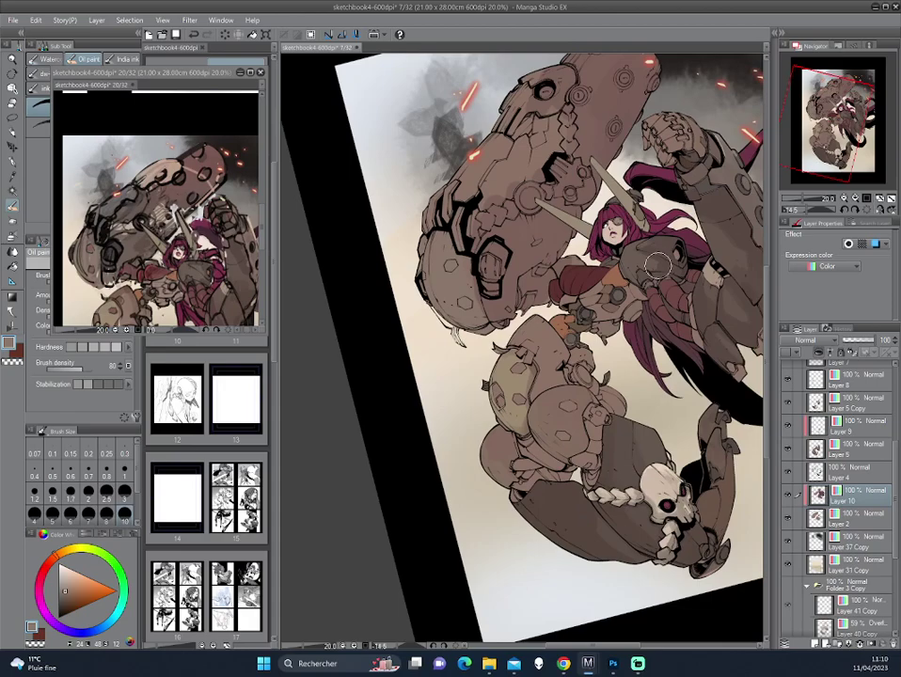
key(minus)
key(minus)
key(asciicircum)
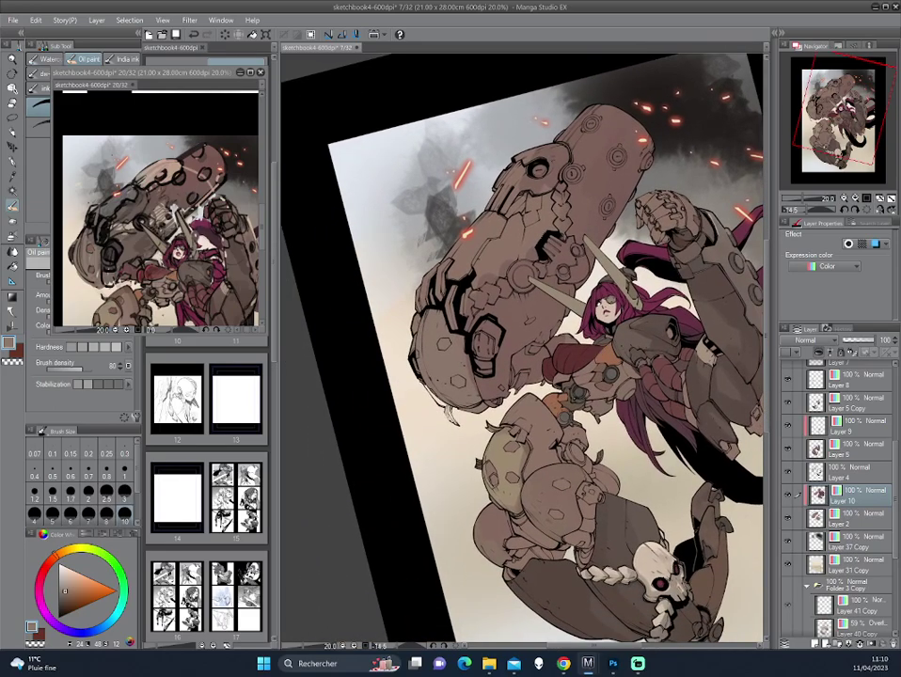
key(ctrl+plus)
key(ctrl+plus)
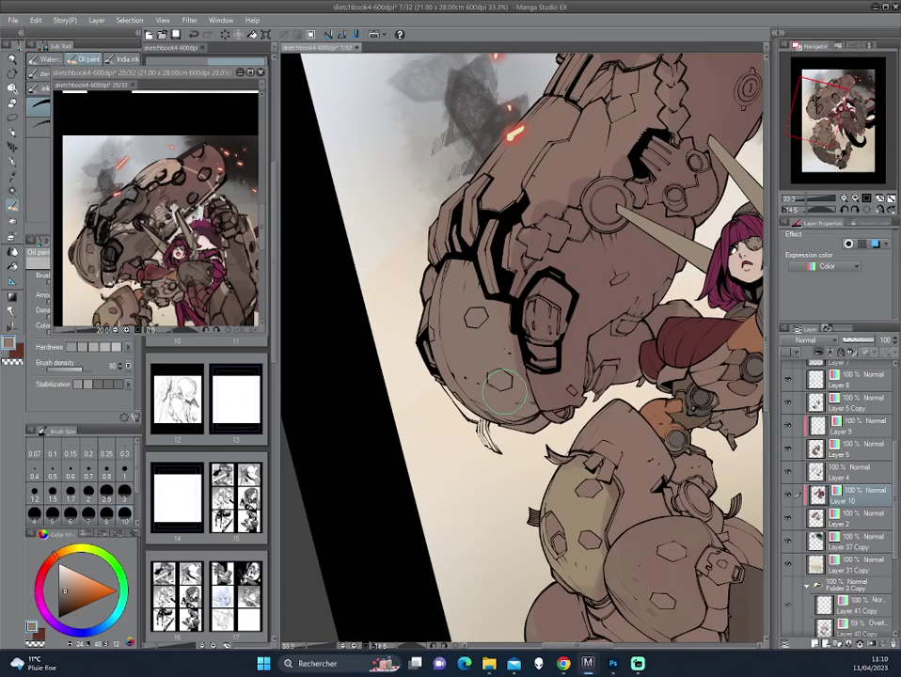
key(p)
key(ctrl+plus)
- Make Layer 2 active, inspect the mech's lower arm up close, then fit the whole page back upright
key(asciicircum)
key(asciicircum)
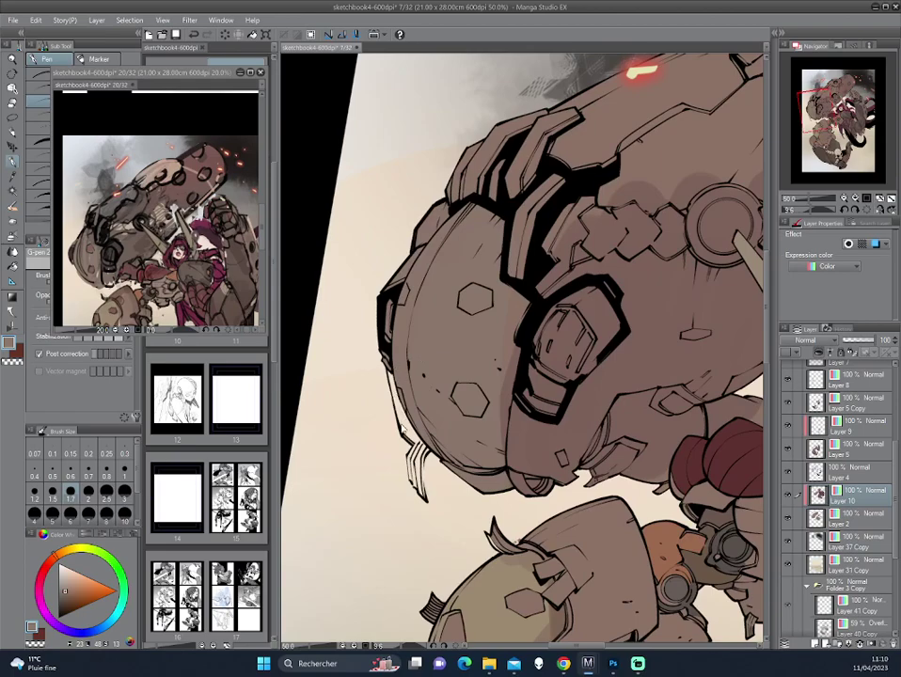
key(alt+bracketleft)
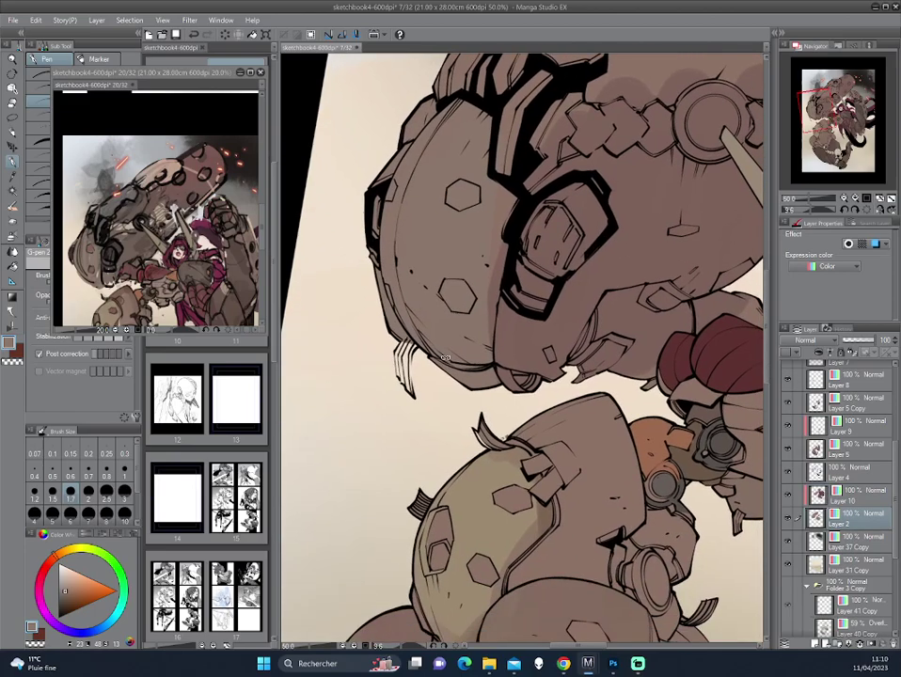
drag(469, 416, 448, 368)
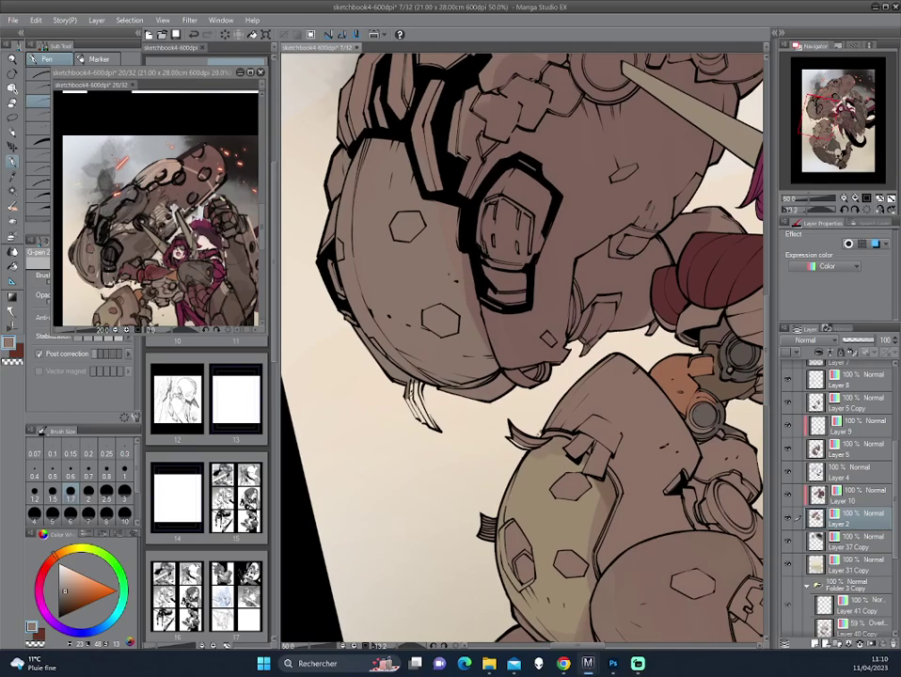
drag(311, 293, 312, 311)
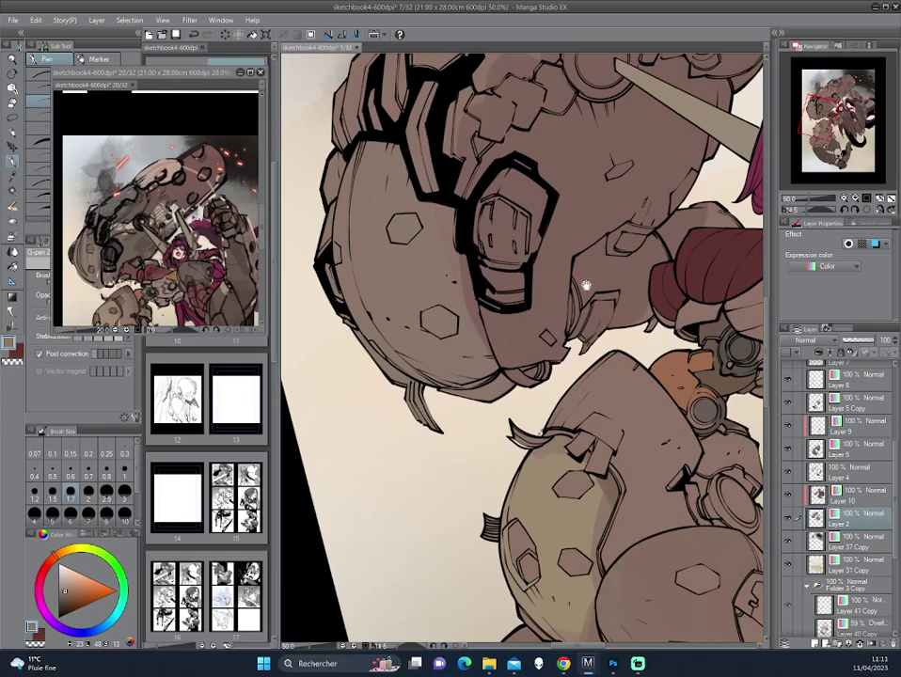
key(ctrl+0)
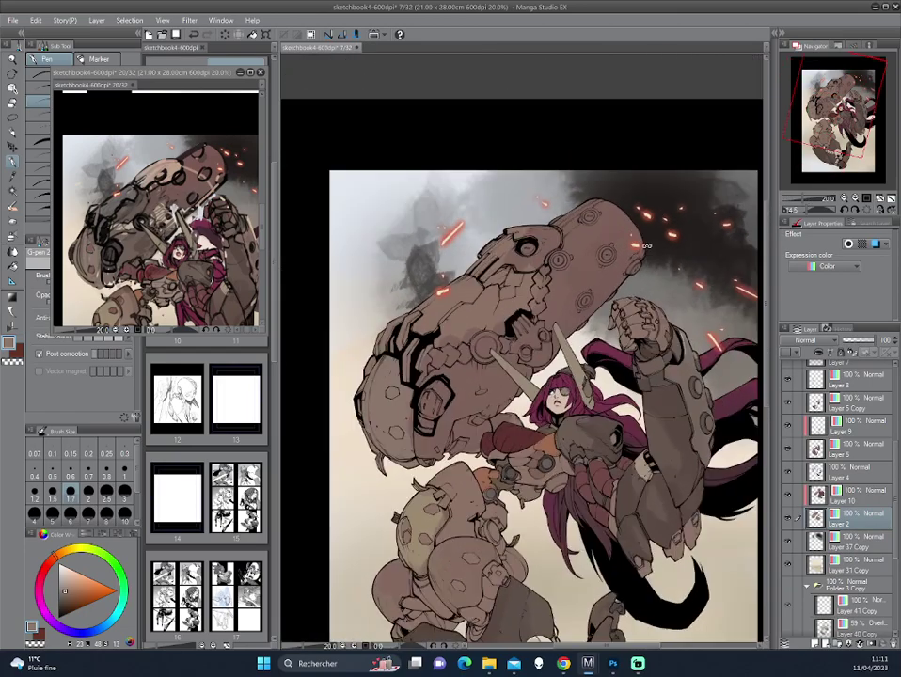
- Make Layer 10 active with red as the colour and the Airbrush tool
scroll(644, 259, down, 3)
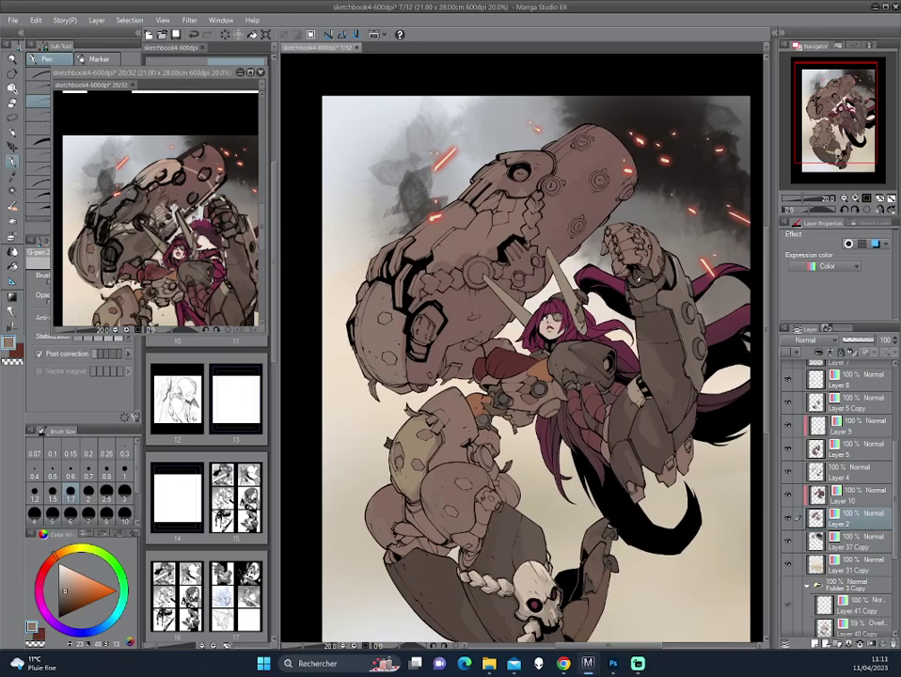
scroll(636, 284, up, 2)
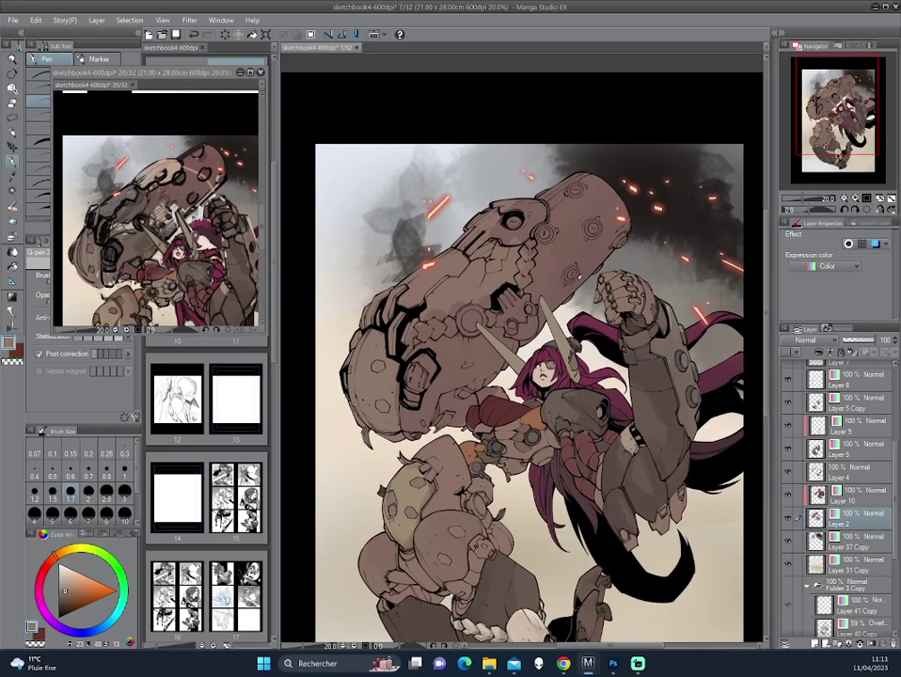
click(798, 497)
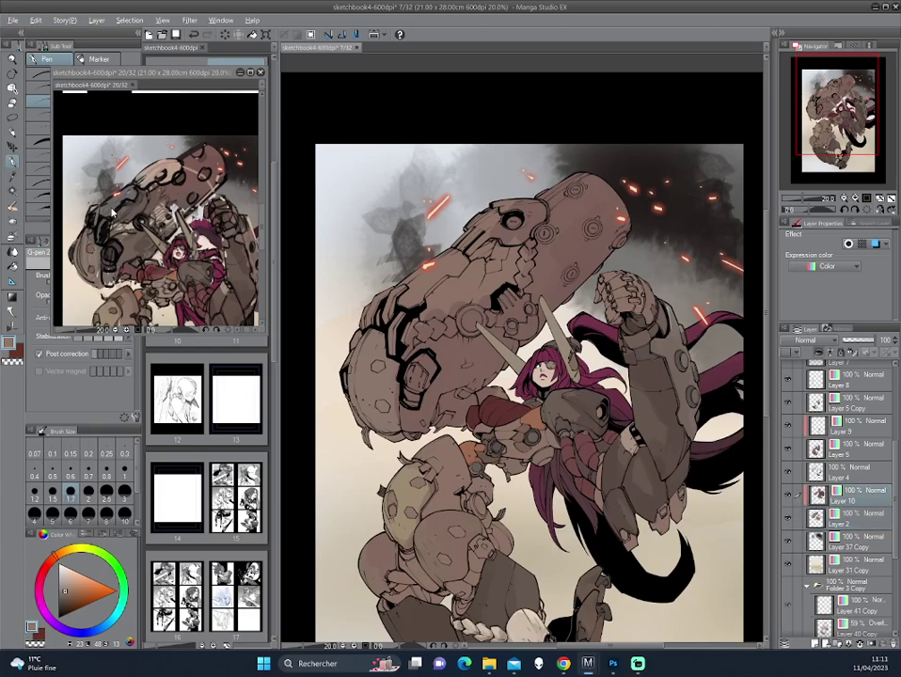
alt+click(519, 277)
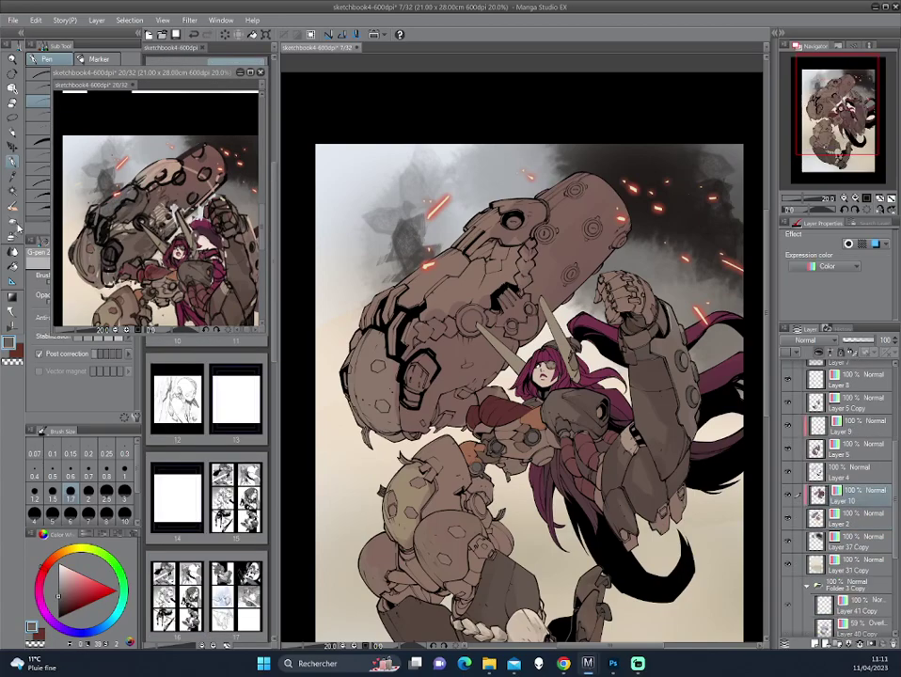
click(13, 234)
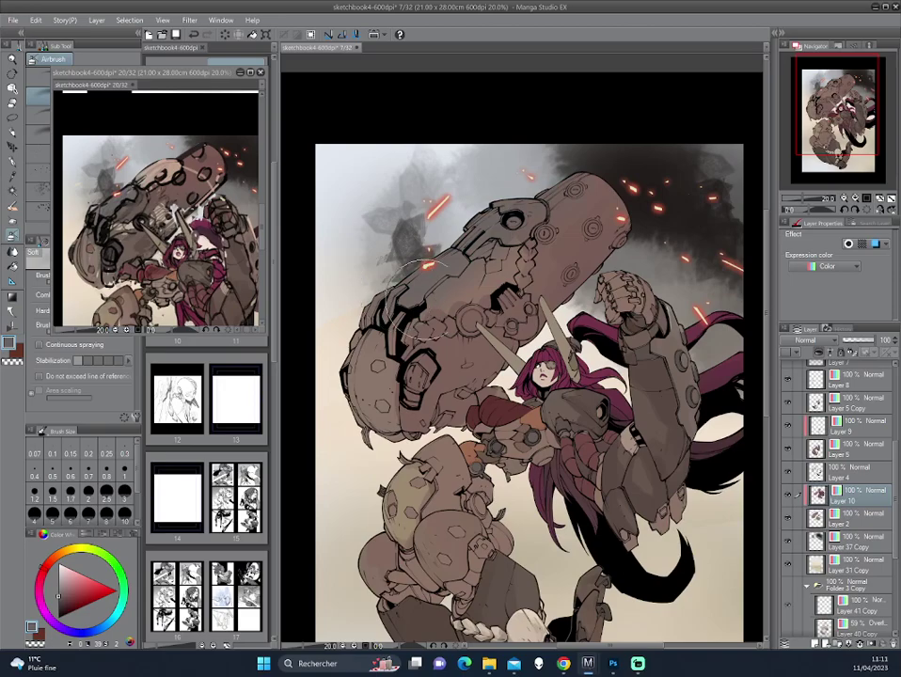
- Rotate and mirror the canvas against the page 20 reference, then switch to Oil paint brushes
drag(414, 226, 577, 315)
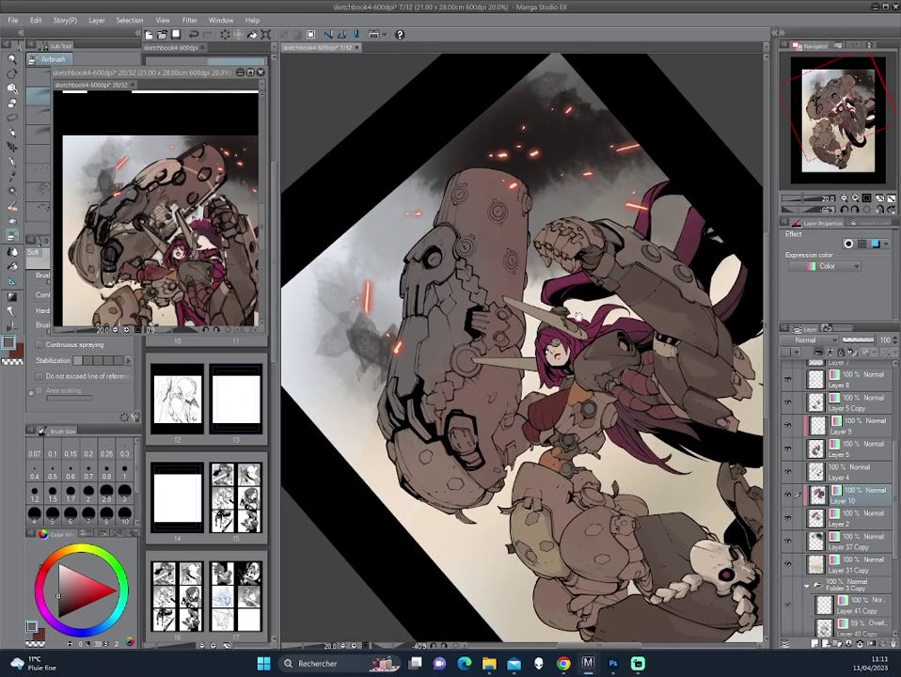
click(109, 189)
click(339, 226)
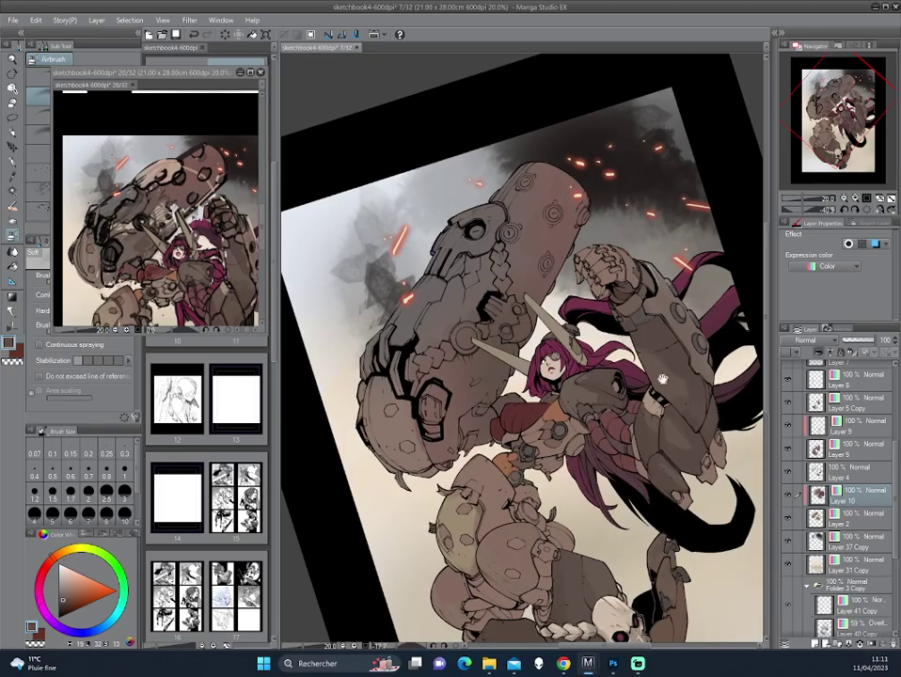
drag(531, 447, 471, 428)
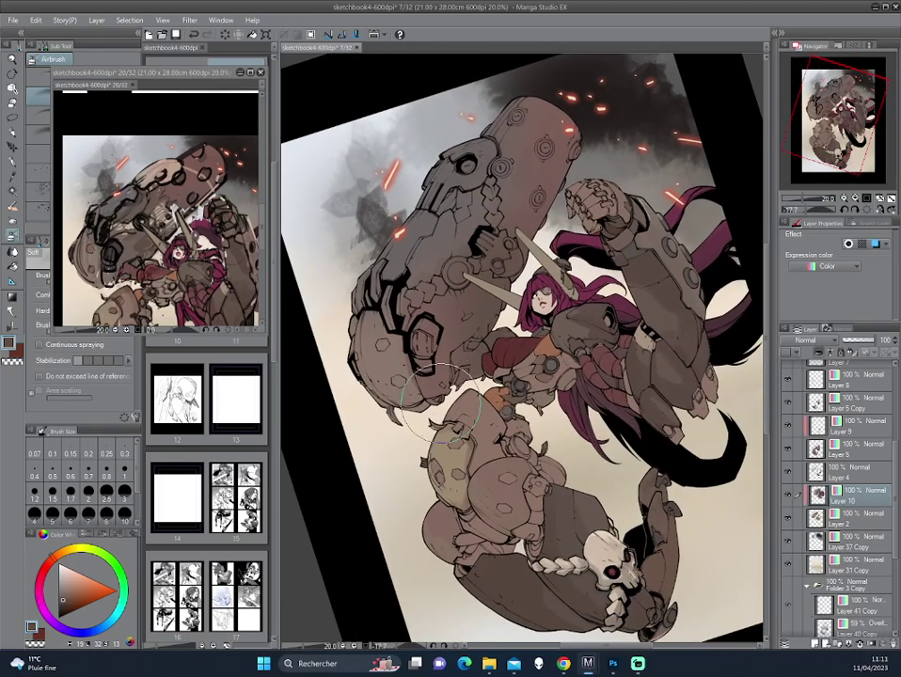
click(99, 184)
click(320, 231)
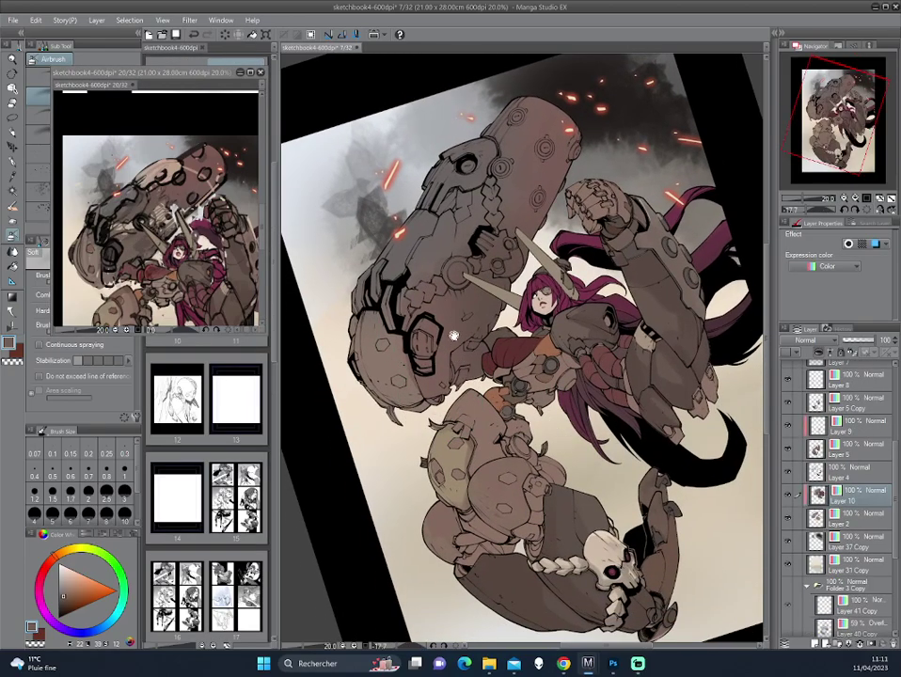
key(h)
drag(527, 348, 621, 294)
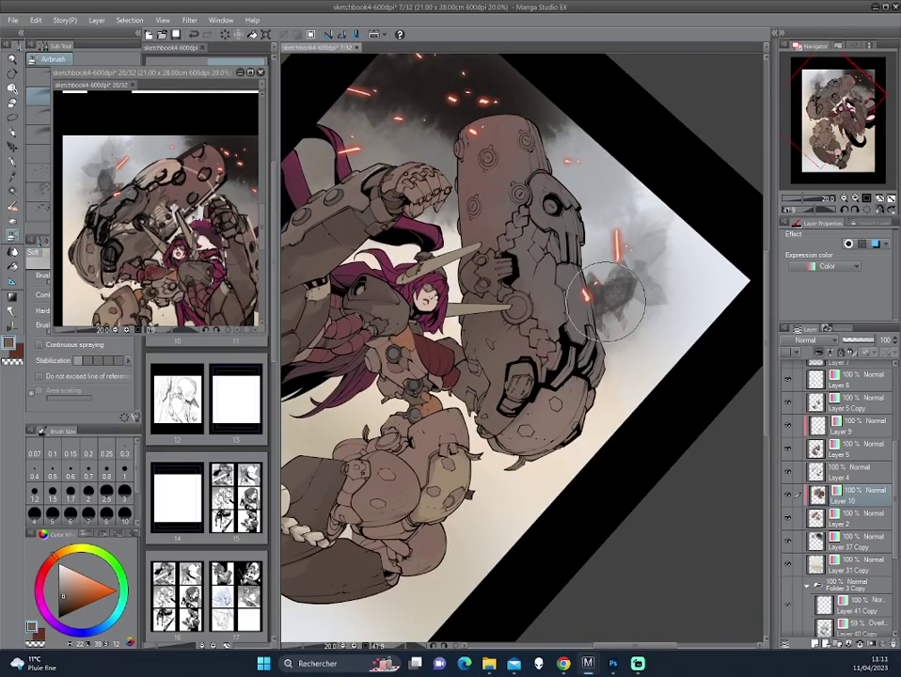
click(14, 206)
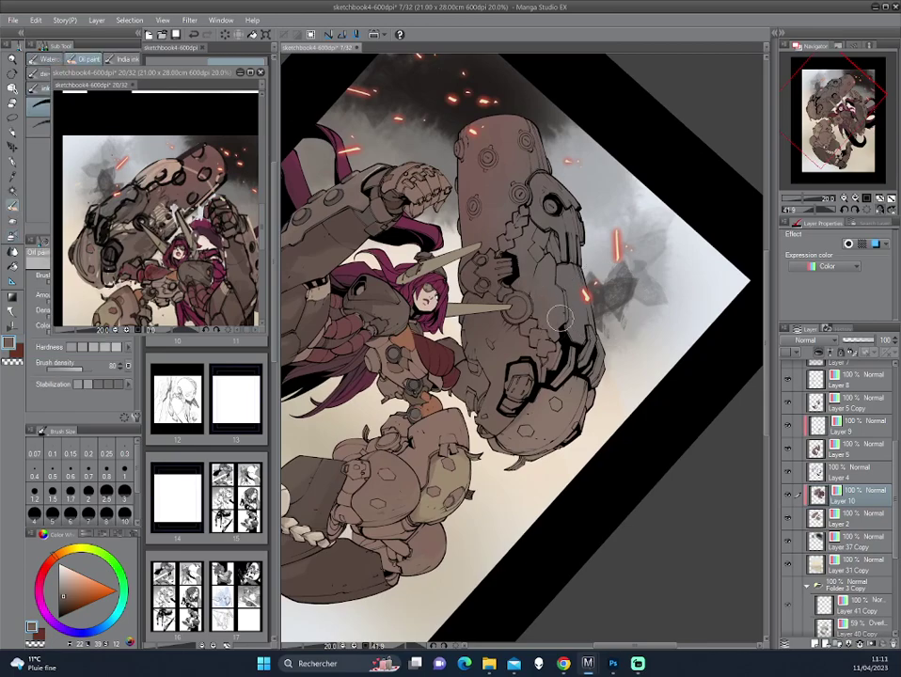
- Sample dark red from the reference and paint it onto the top of the mech's pill-shaped arm
mouse_move(420, 237)
mouse_down()
mouse_move(614, 324)
mouse_move(417, 263)
mouse_up()
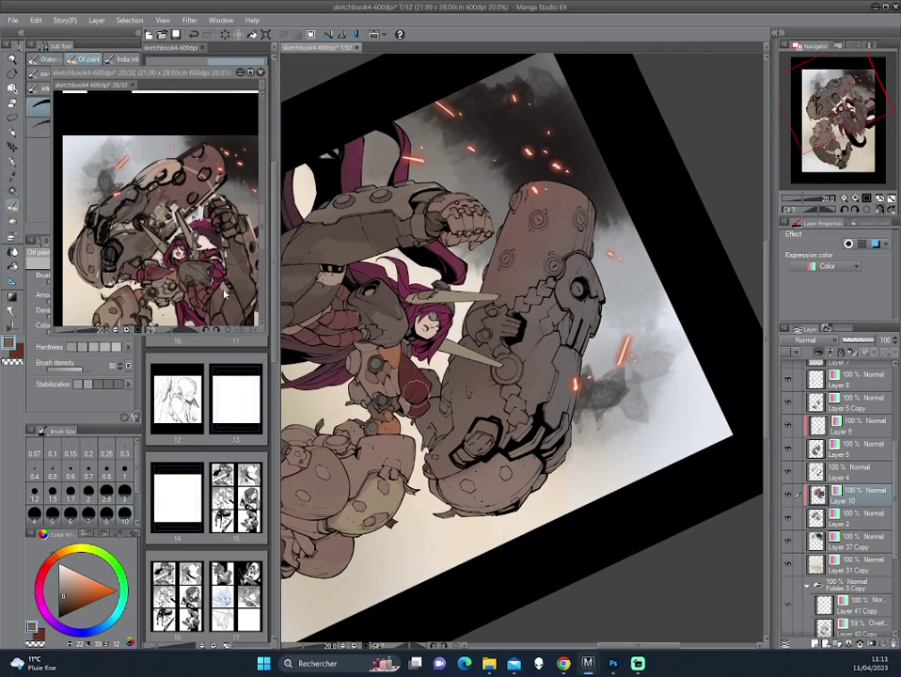
click(209, 175)
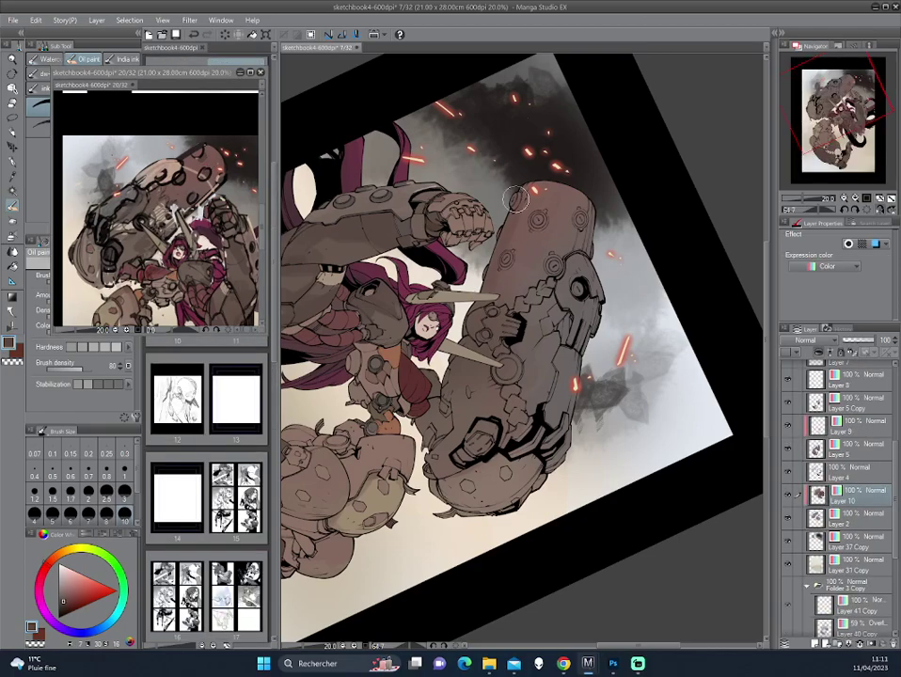
mouse_move(504, 251)
mouse_down()
mouse_move(513, 305)
mouse_move(538, 274)
mouse_move(528, 246)
mouse_up()
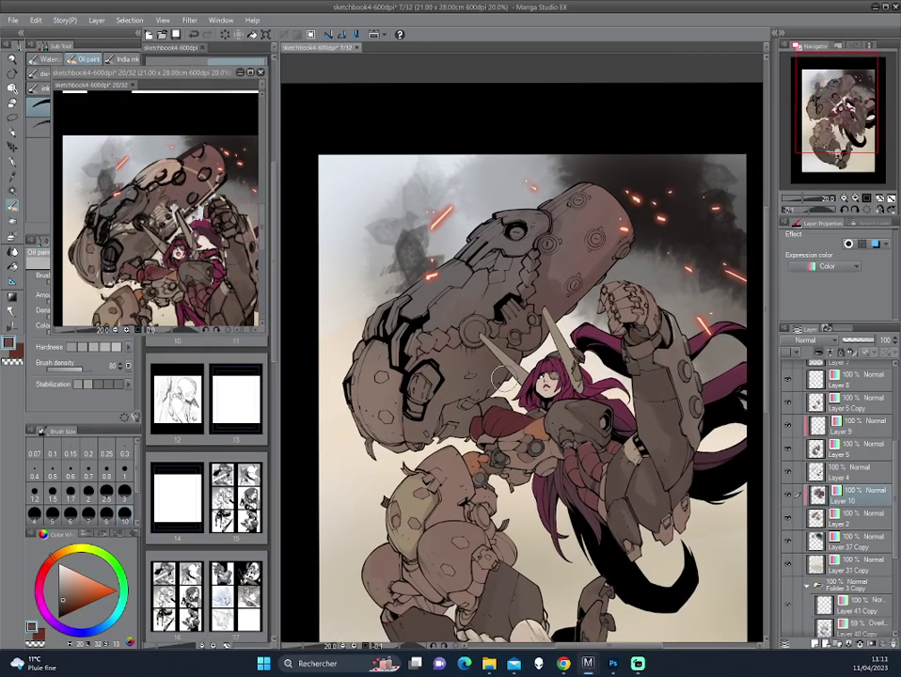
drag(485, 388, 479, 373)
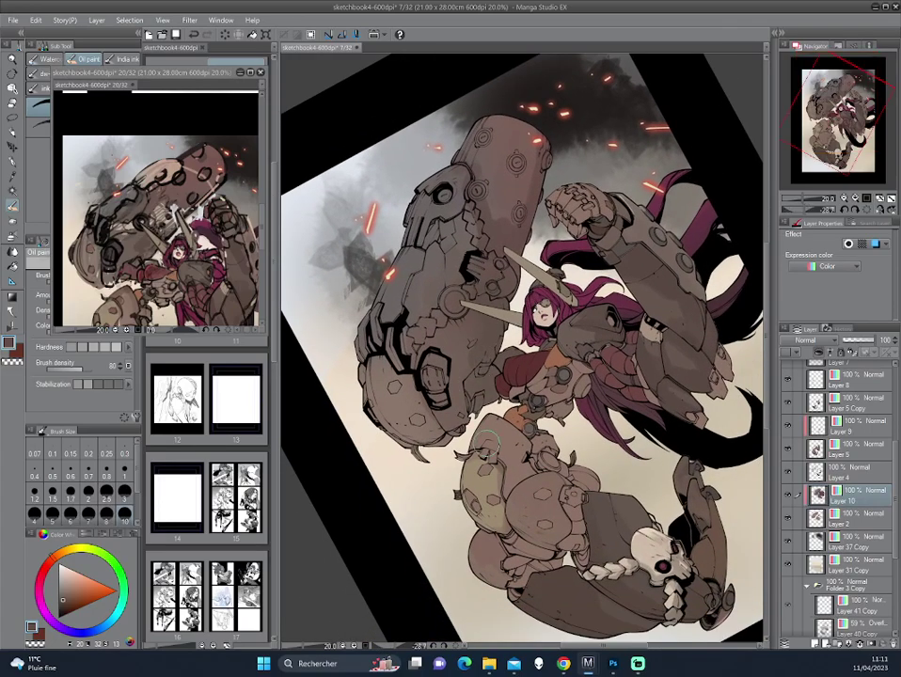
- Sample red from the reference and check the arm from mirrored and rotated views
click(96, 201)
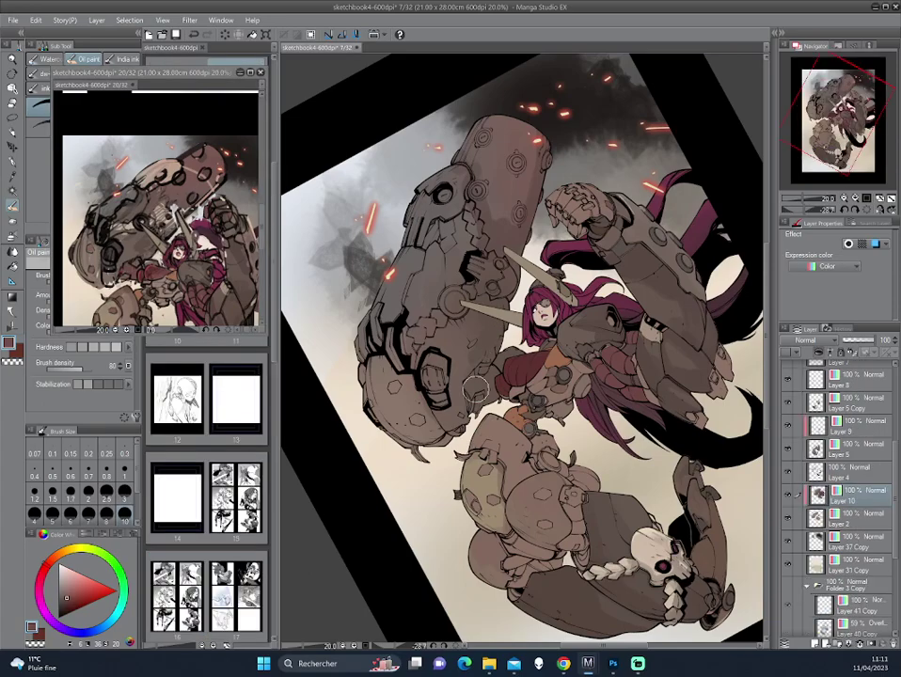
key(h)
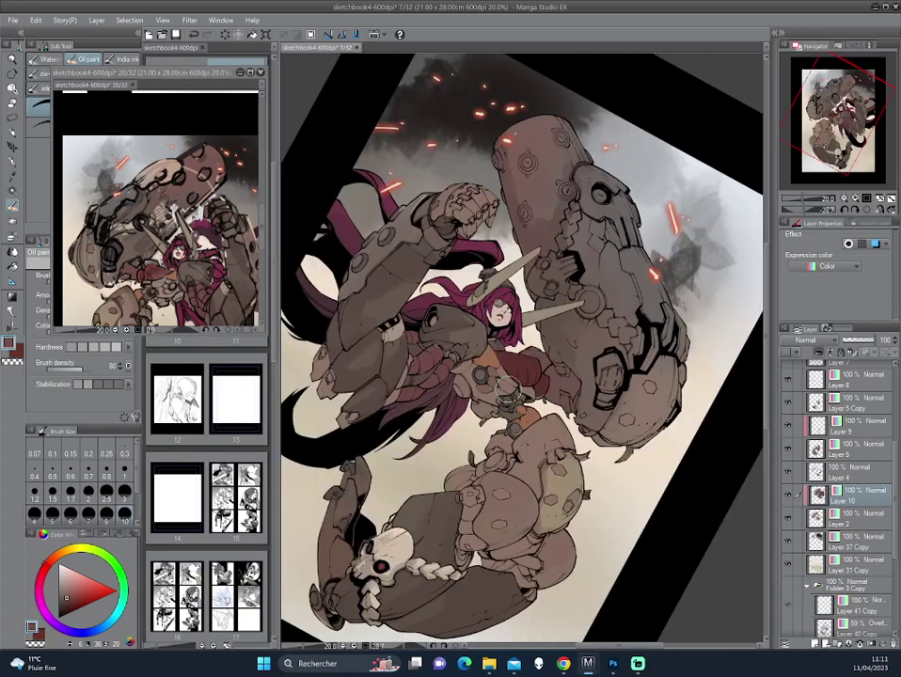
key(-)
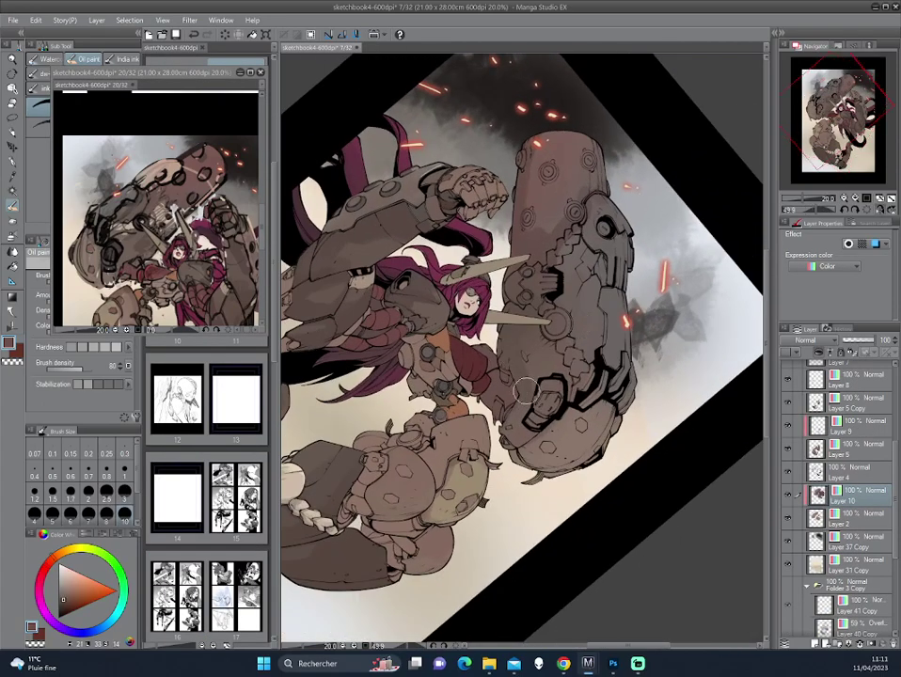
key(^)
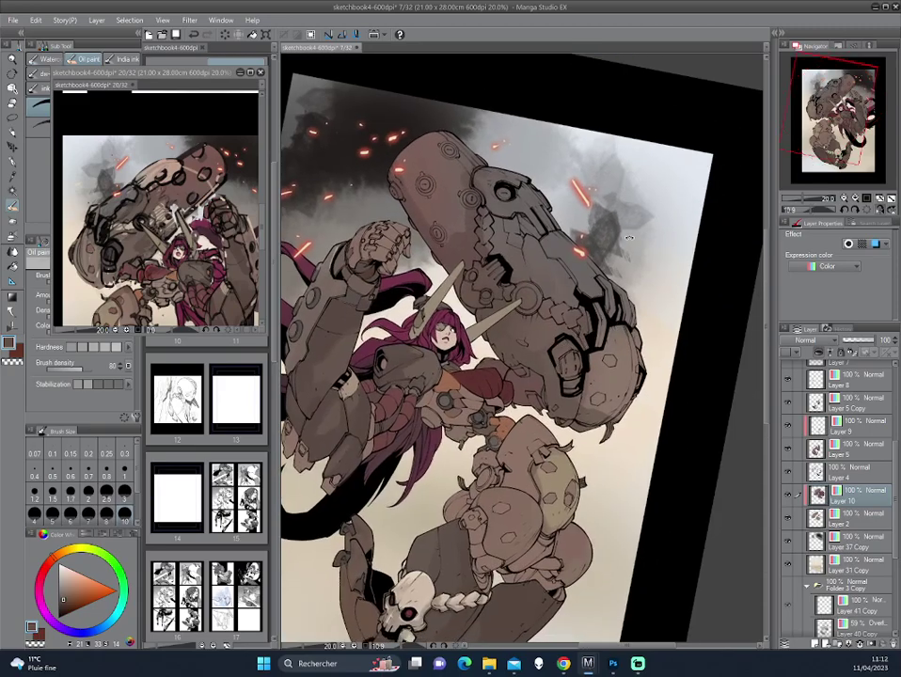
key(^)
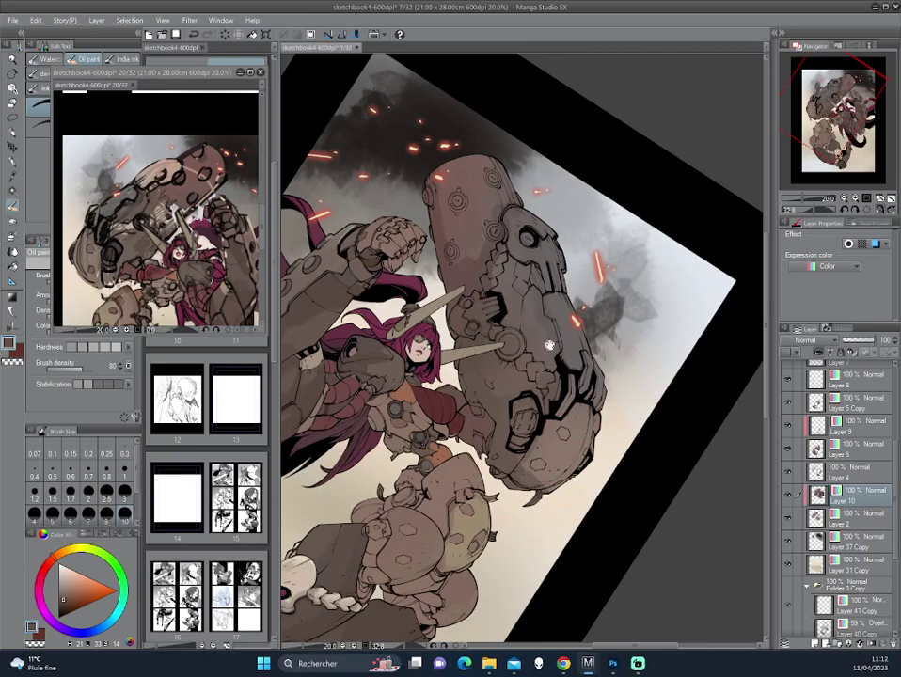
key(^)
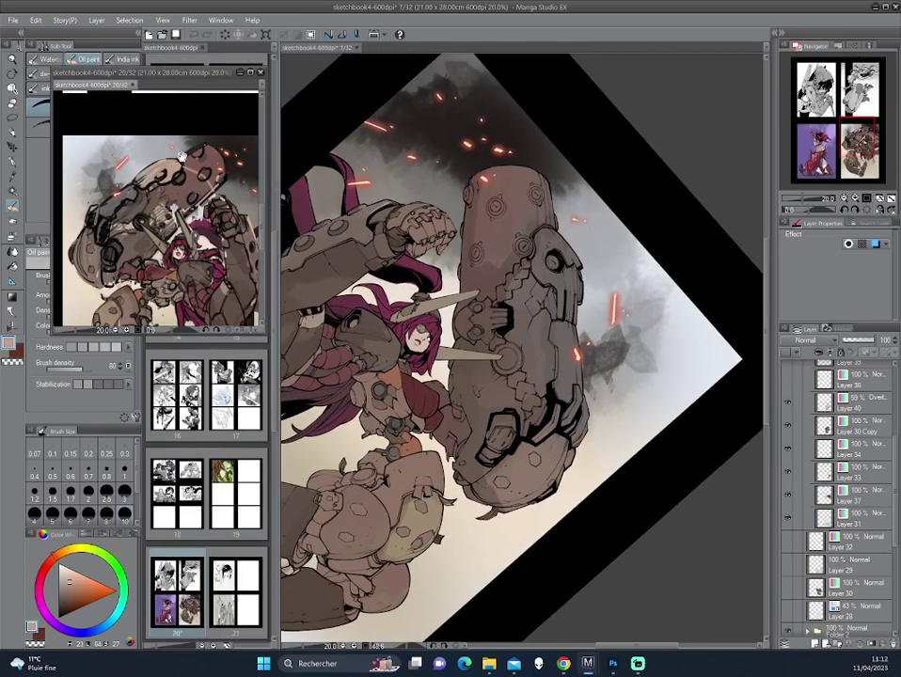
- Pick darker orange-brown and brown colours while rotating and mirroring the view to review
alt+click(577, 254)
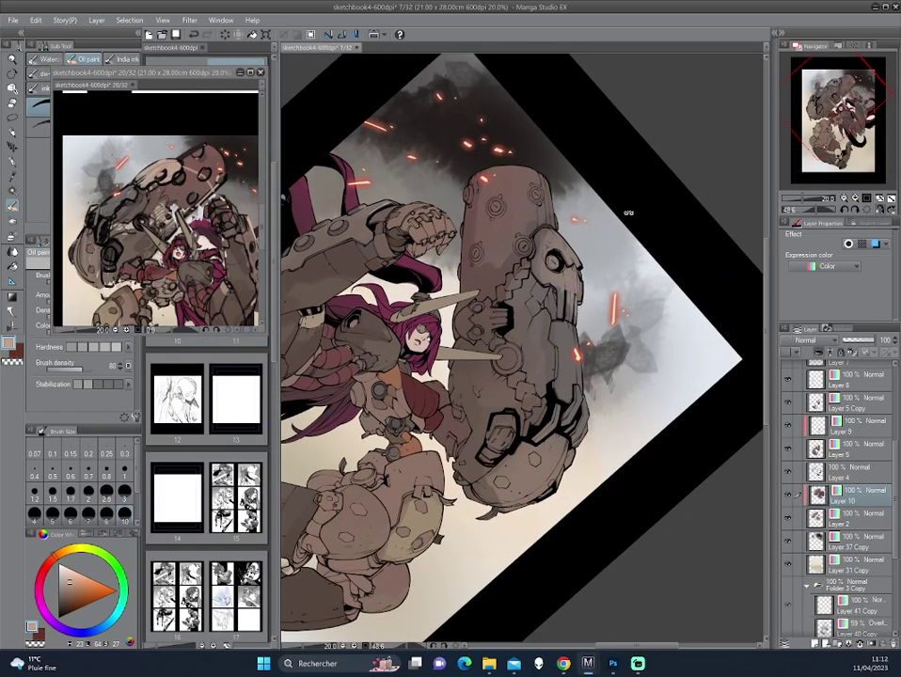
key(minus)
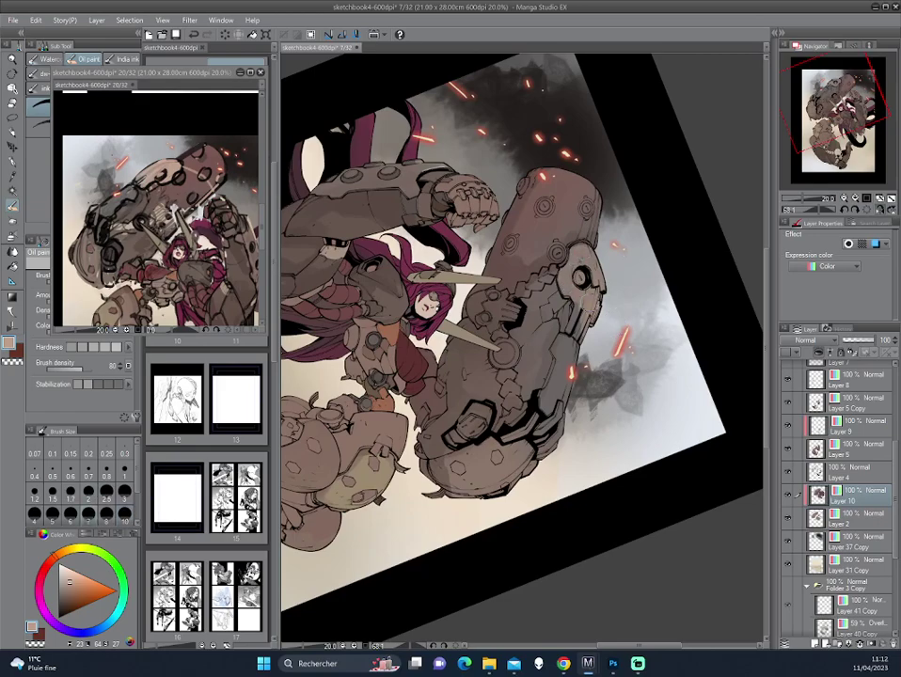
key(minus)
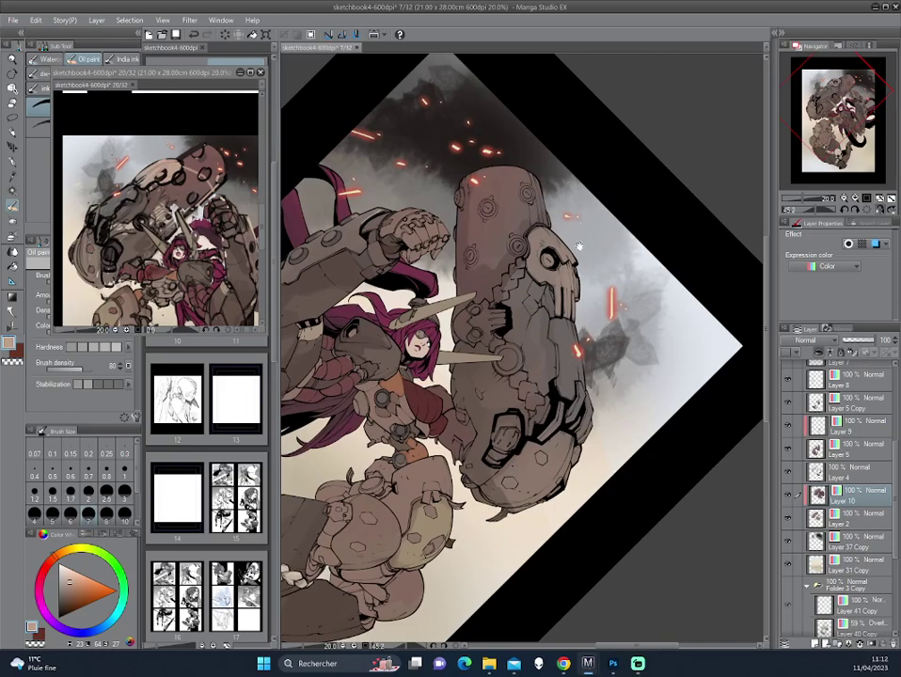
alt+click(425, 219)
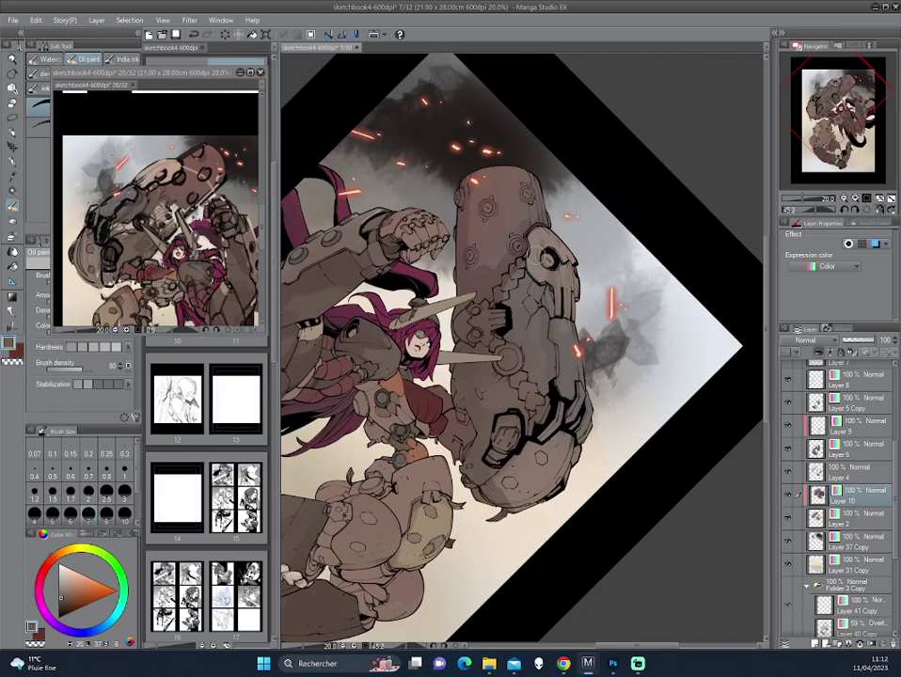
key(h)
key(minus)
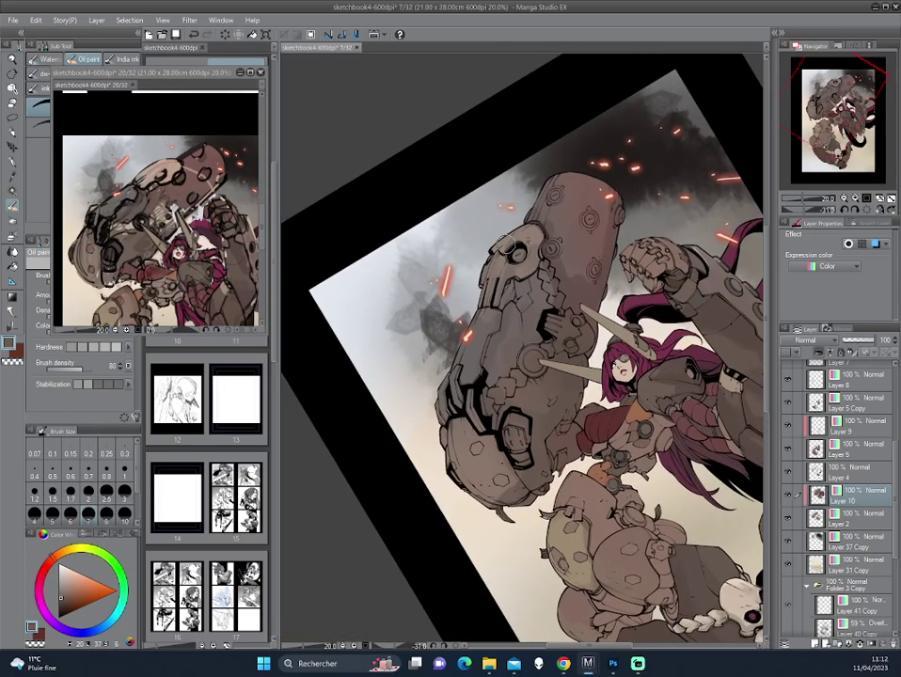
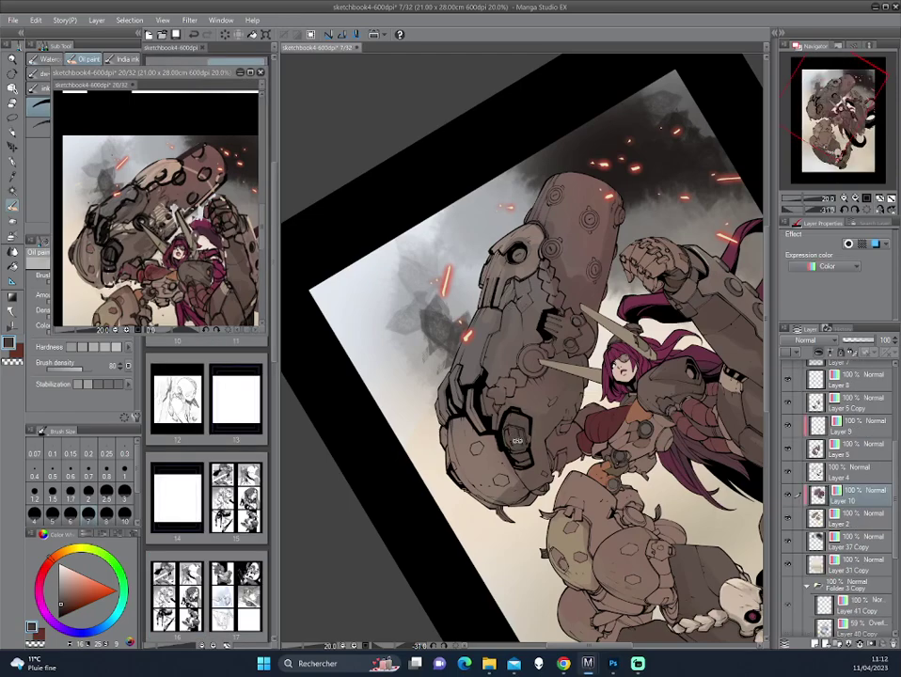
- Rotate and mirror the canvas view and pick a lighter brown from the colour wheel
drag(516, 441, 452, 209)
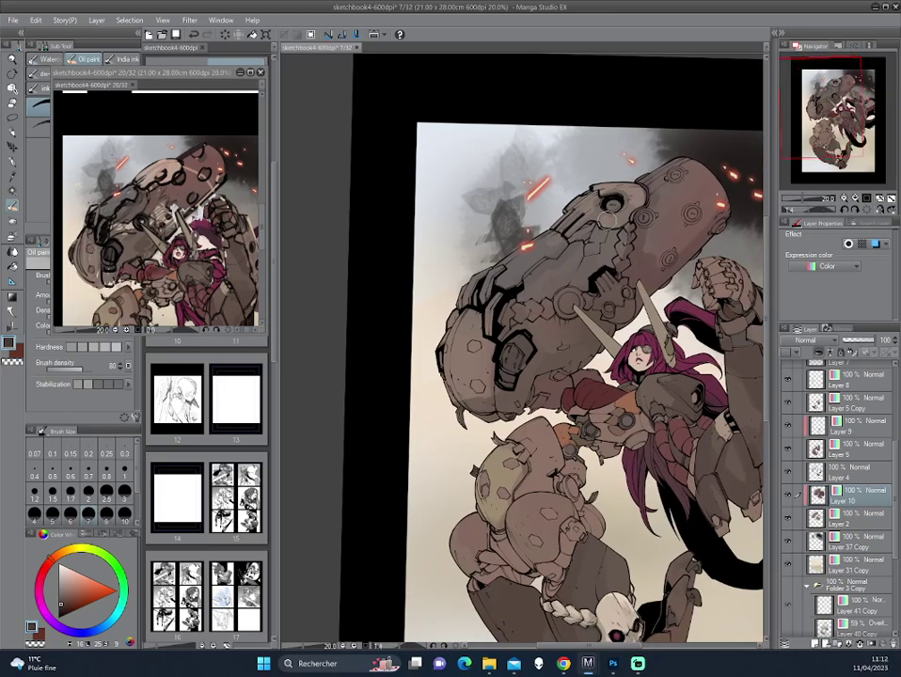
alt+click(607, 295)
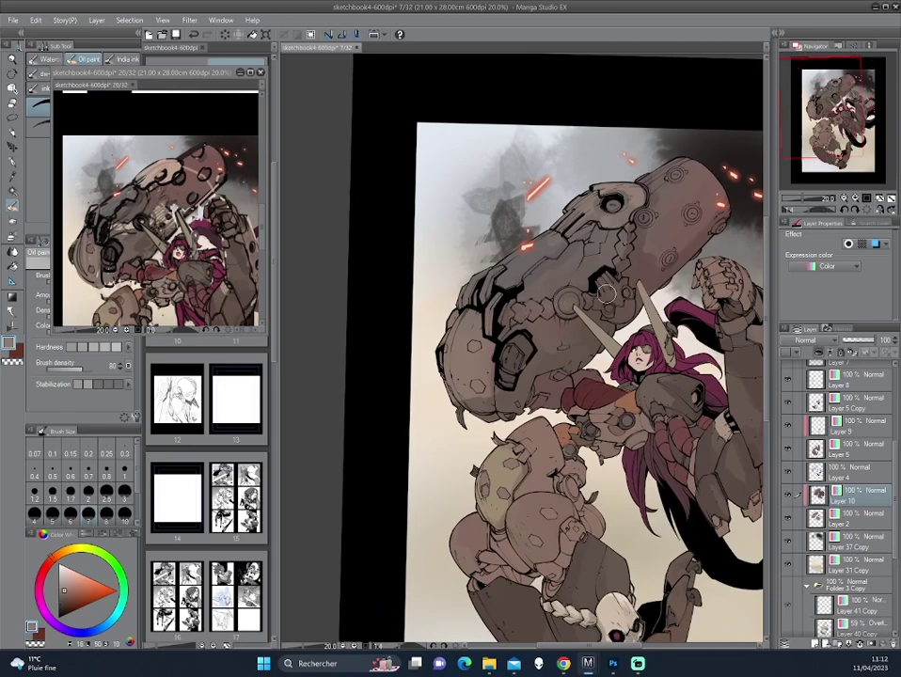
drag(463, 219, 438, 194)
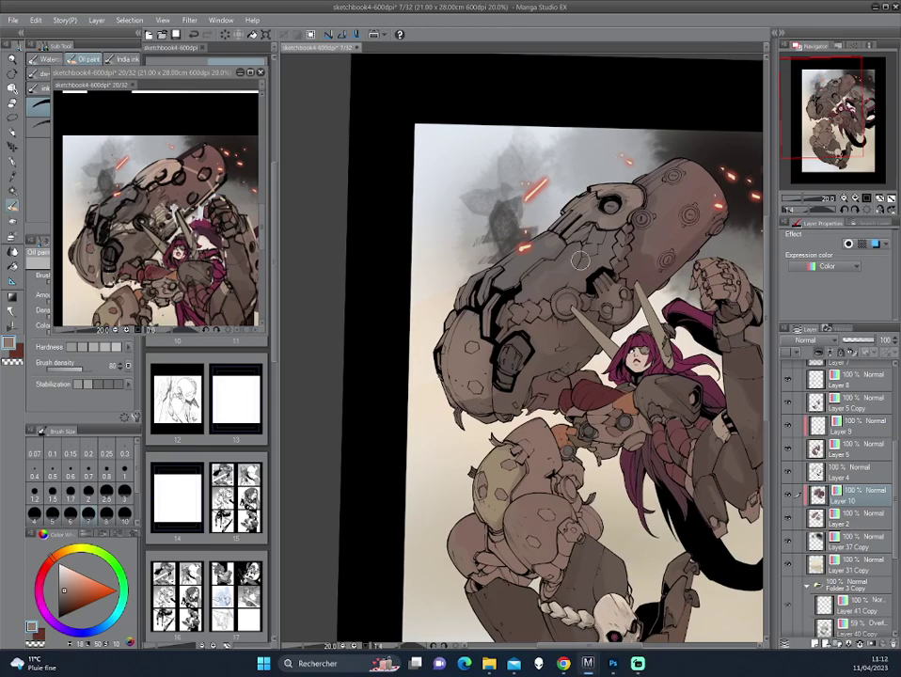
alt+click(464, 320)
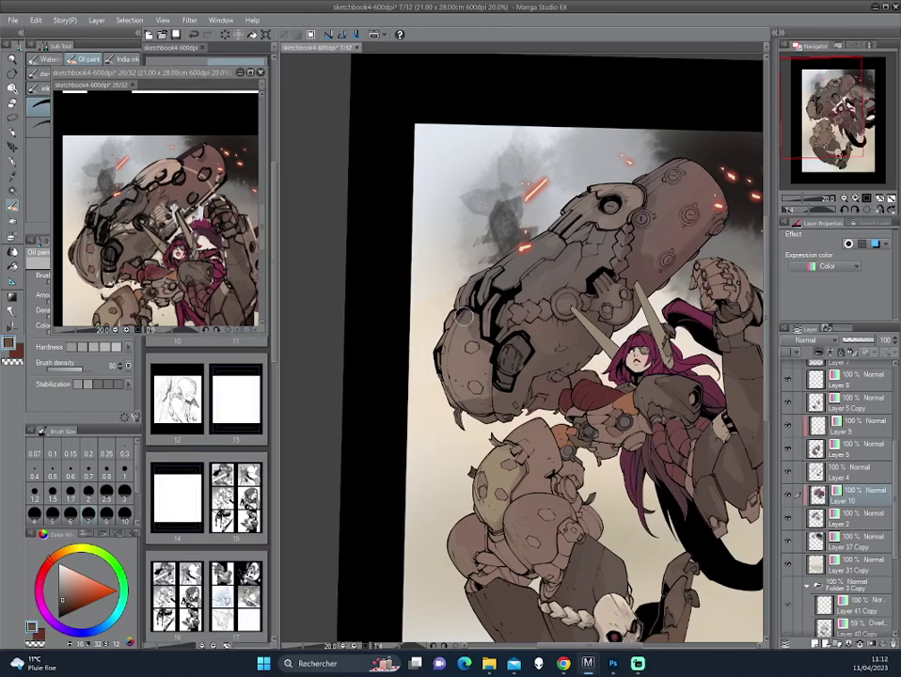
key(h)
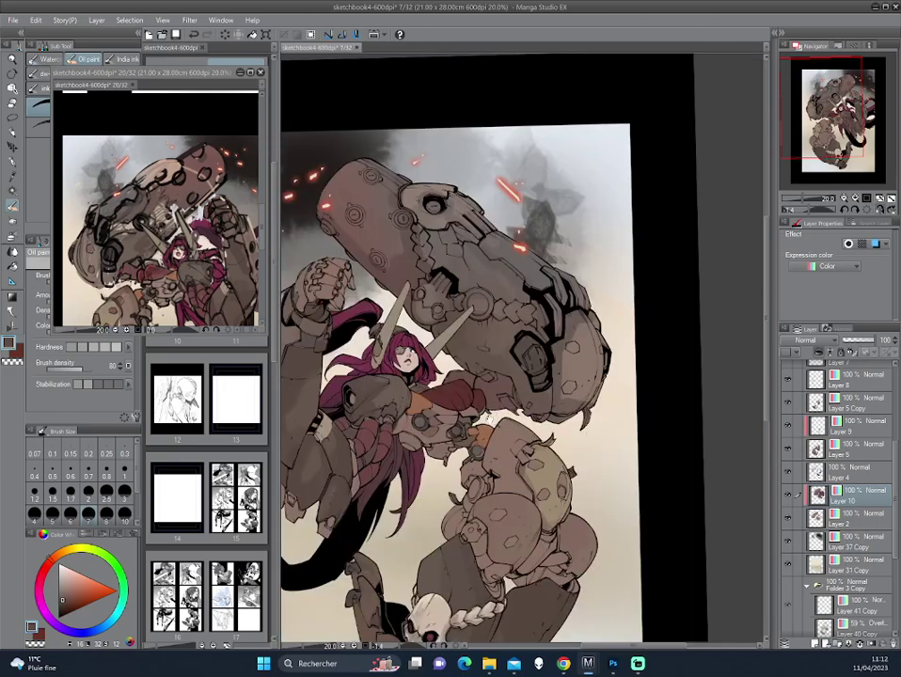
drag(570, 376, 554, 364)
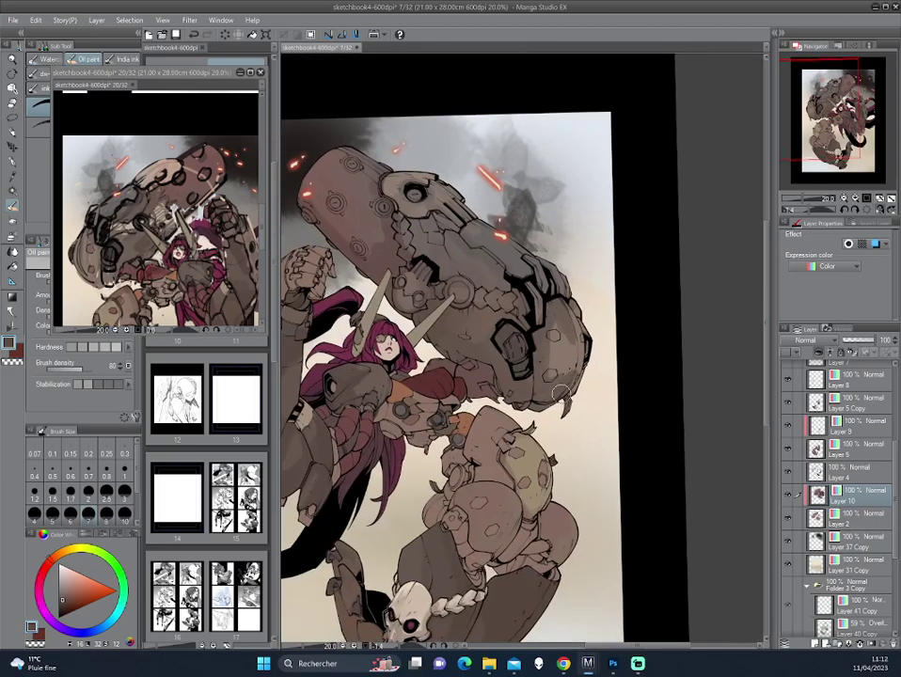
drag(562, 393, 558, 372)
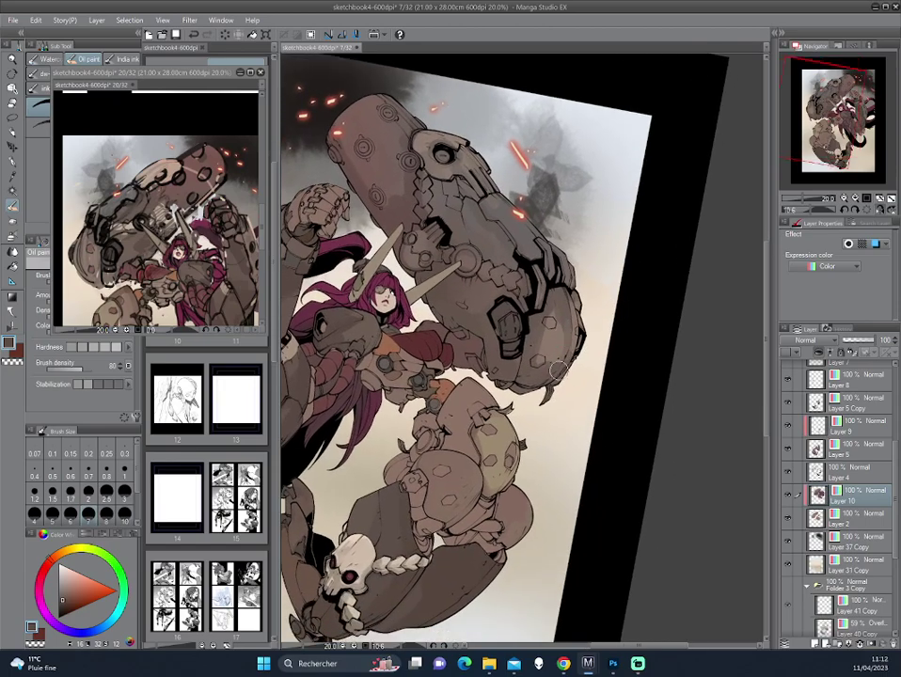
click(63, 197)
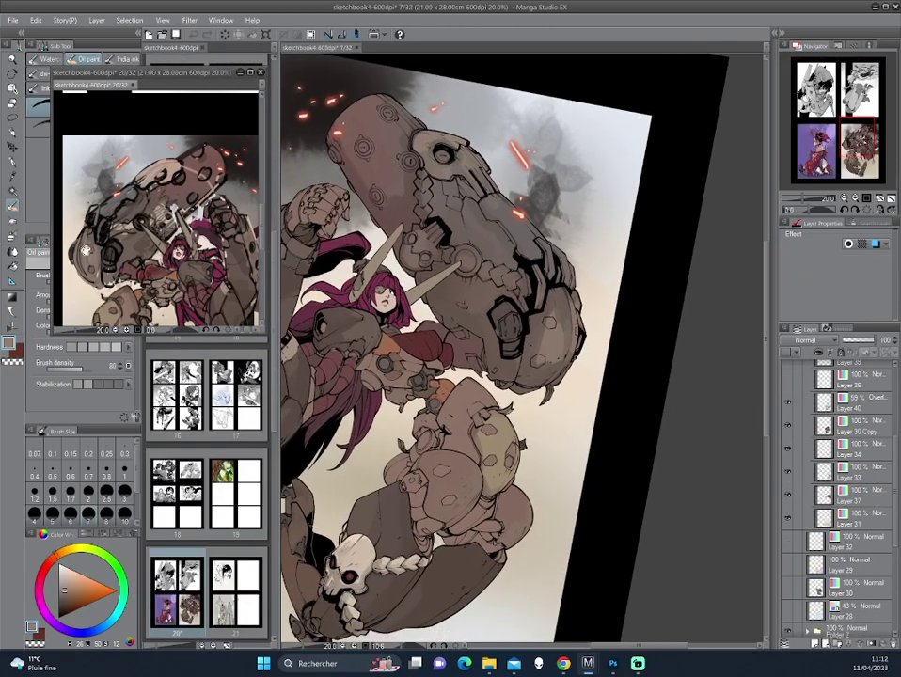
click(395, 254)
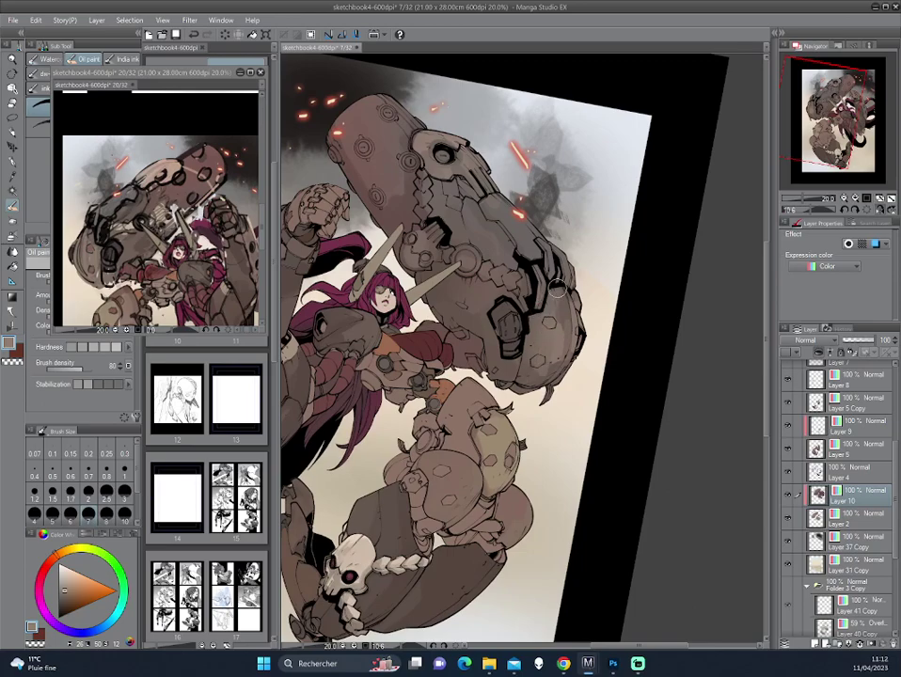
- Pick darker browns and dab shading onto the mech arm's elbow joint
drag(394, 294, 481, 373)
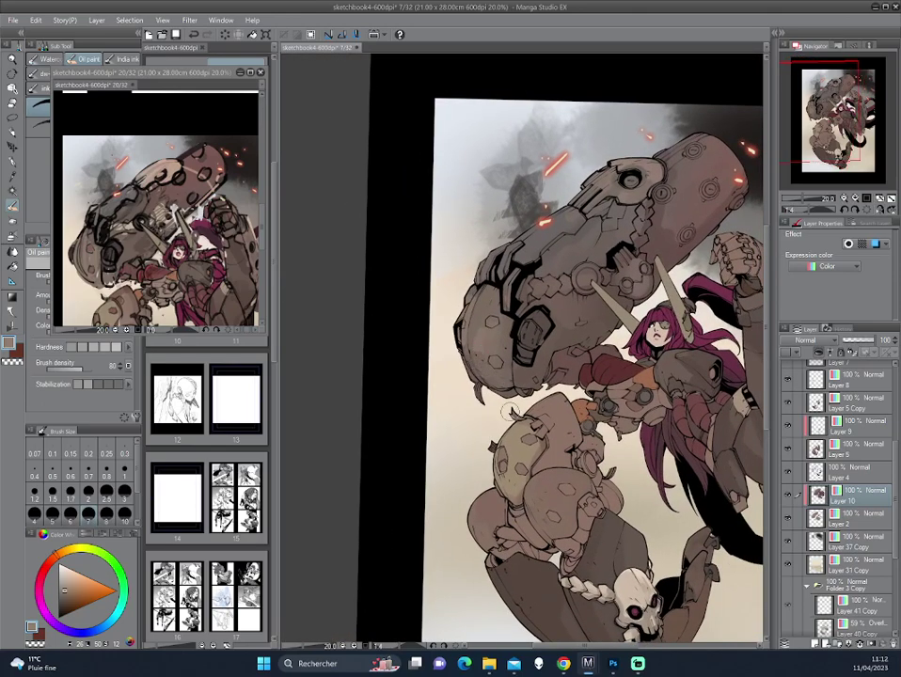
alt+click(559, 285)
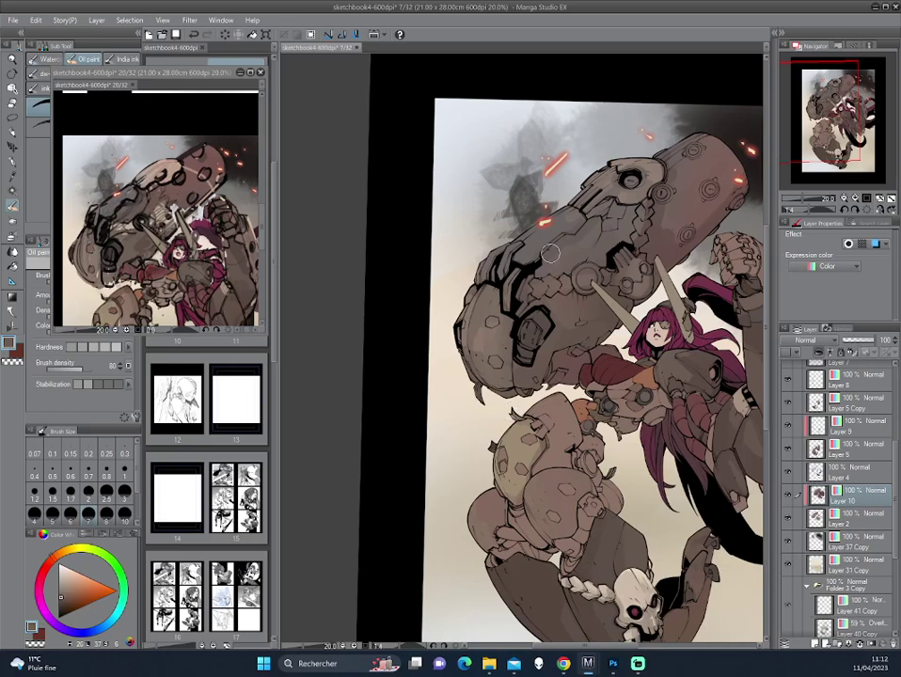
key(h)
drag(559, 284, 638, 292)
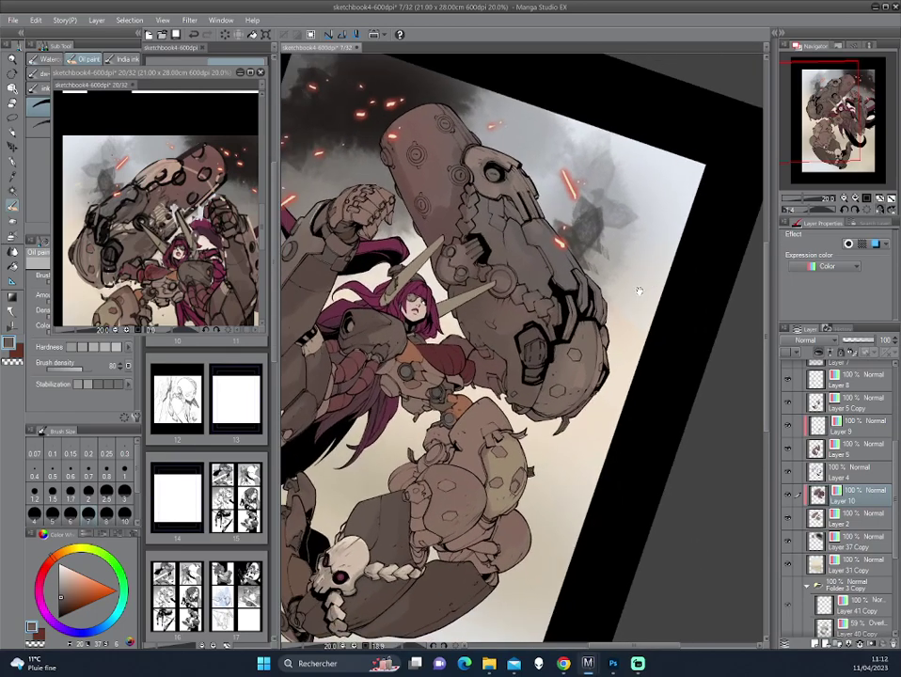
alt+click(497, 385)
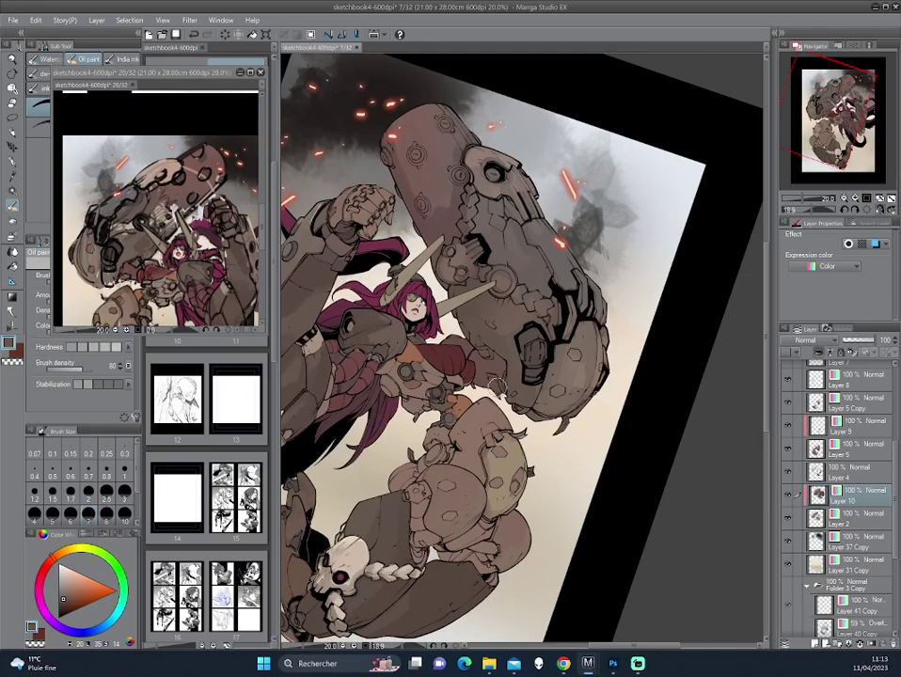
drag(499, 383, 600, 341)
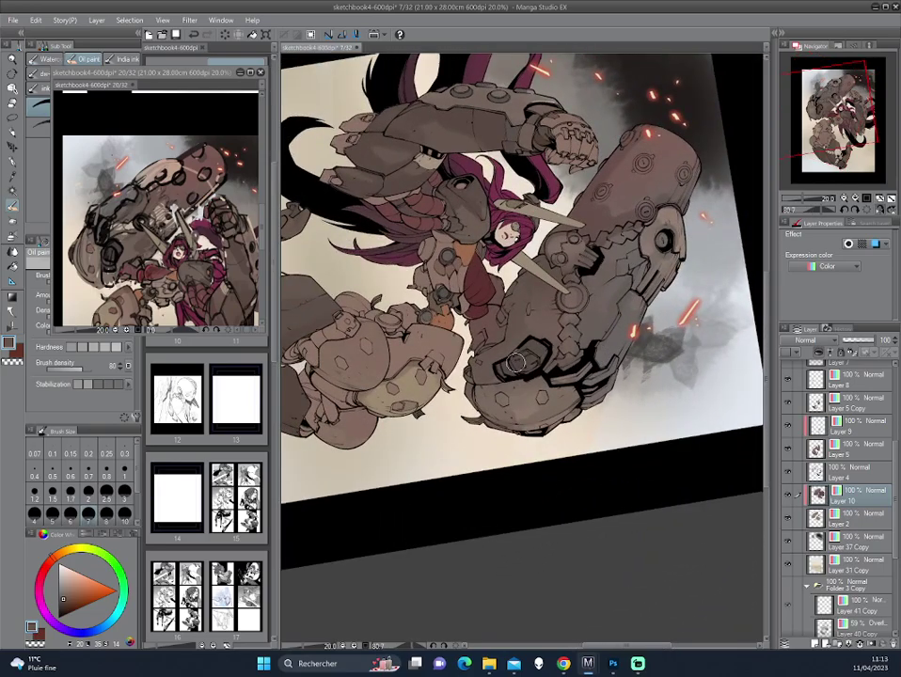
click(86, 180)
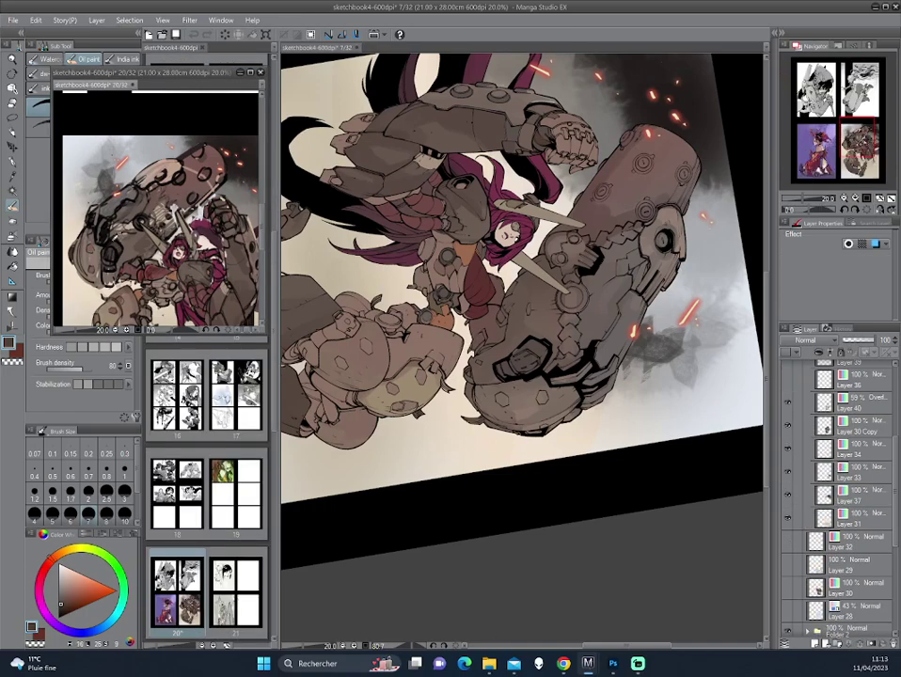
click(570, 295)
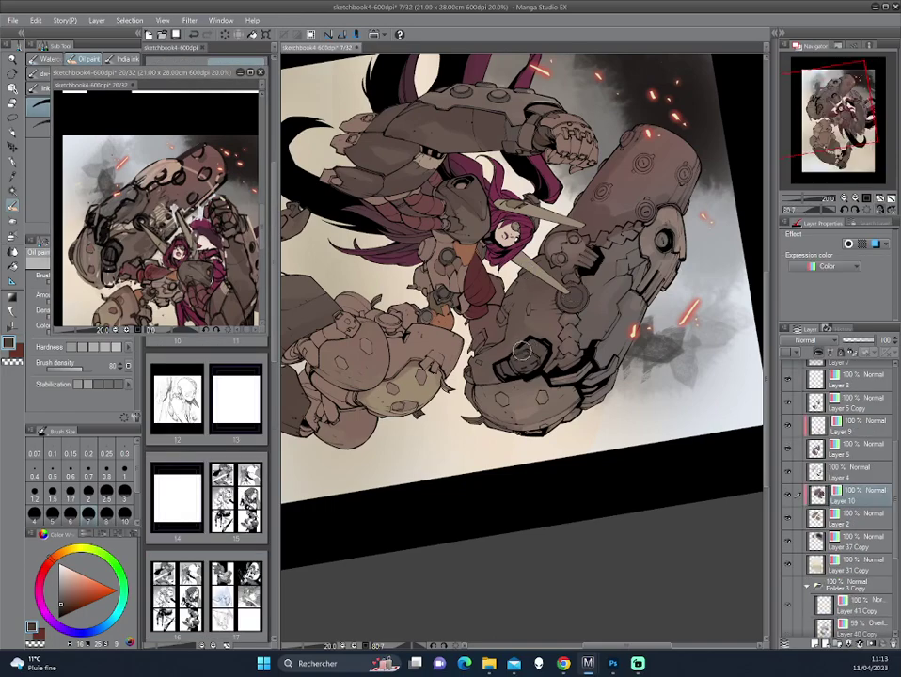
- Switch to the pencil and pick slightly different browns sampled from the artwork
click(14, 134)
drag(452, 282, 502, 366)
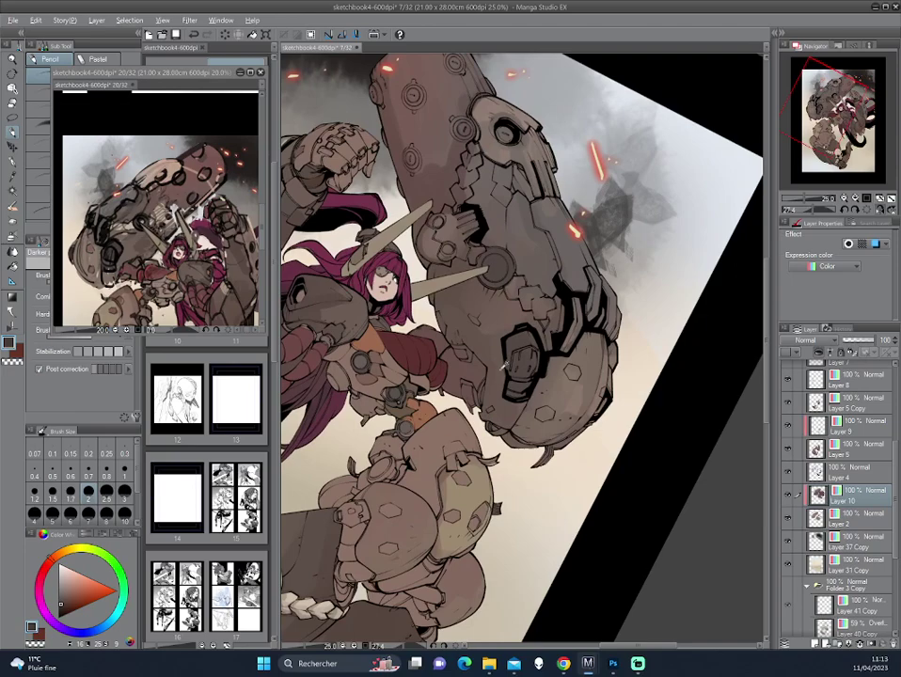
alt+click(504, 368)
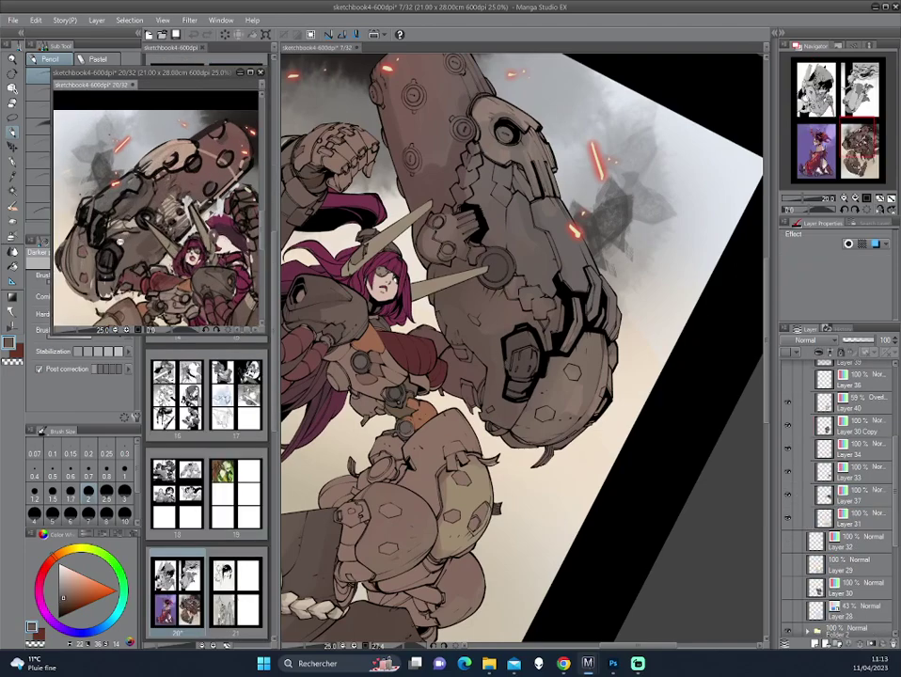
alt+click(89, 184)
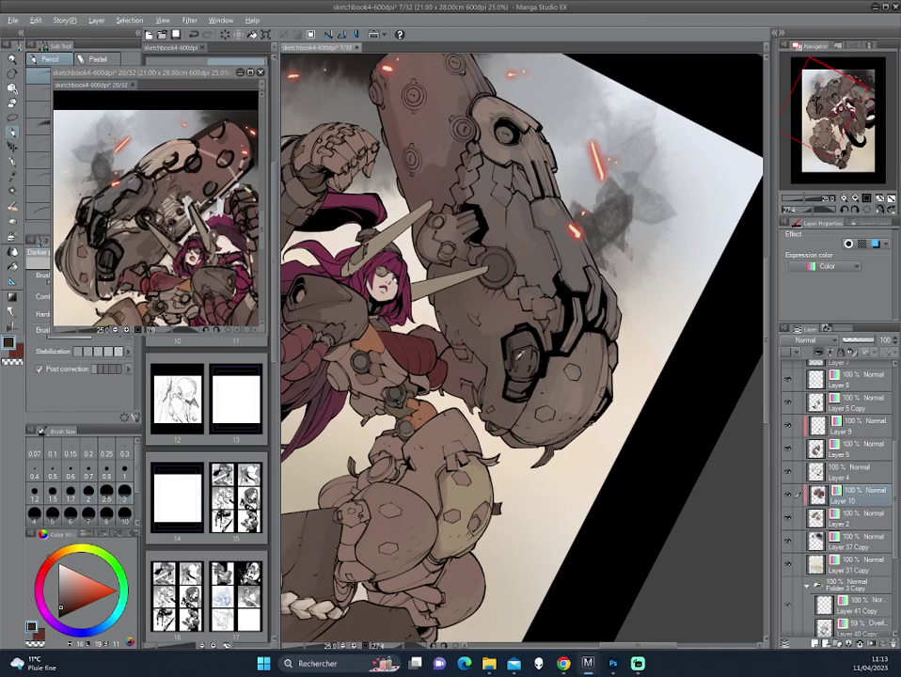
alt+click(384, 264)
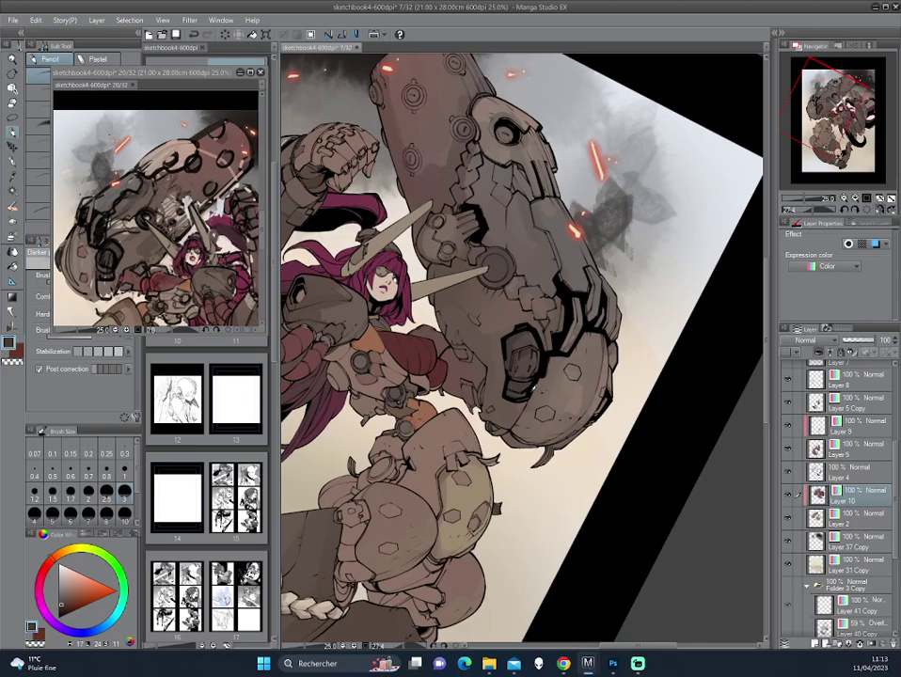
- Reset the rotated view upright and move the second page's window down-right
drag(399, 291, 372, 257)
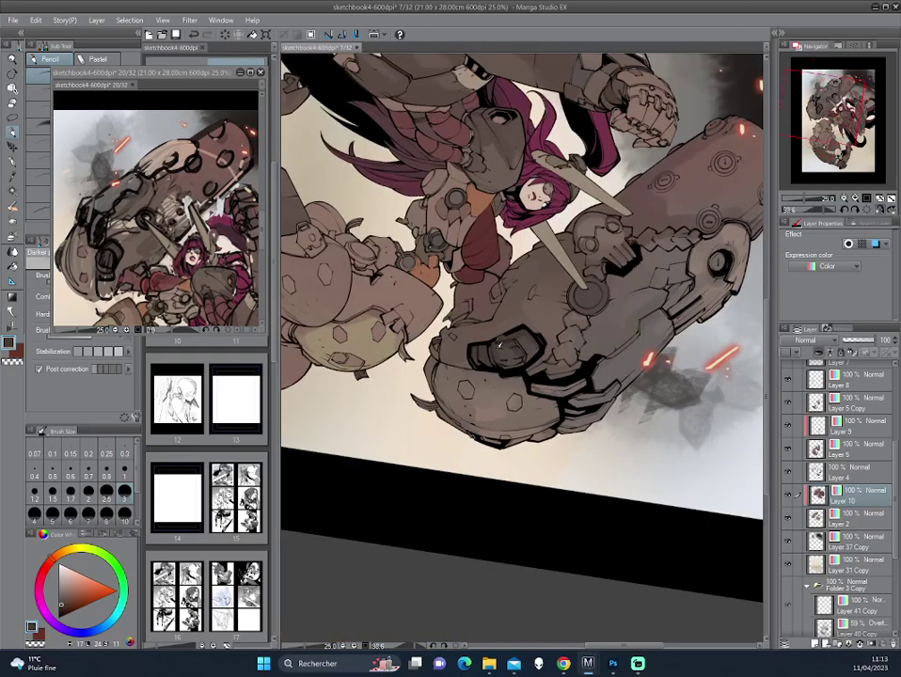
mouse_move(511, 374)
mouse_down()
mouse_move(626, 227)
mouse_move(520, 323)
mouse_up()
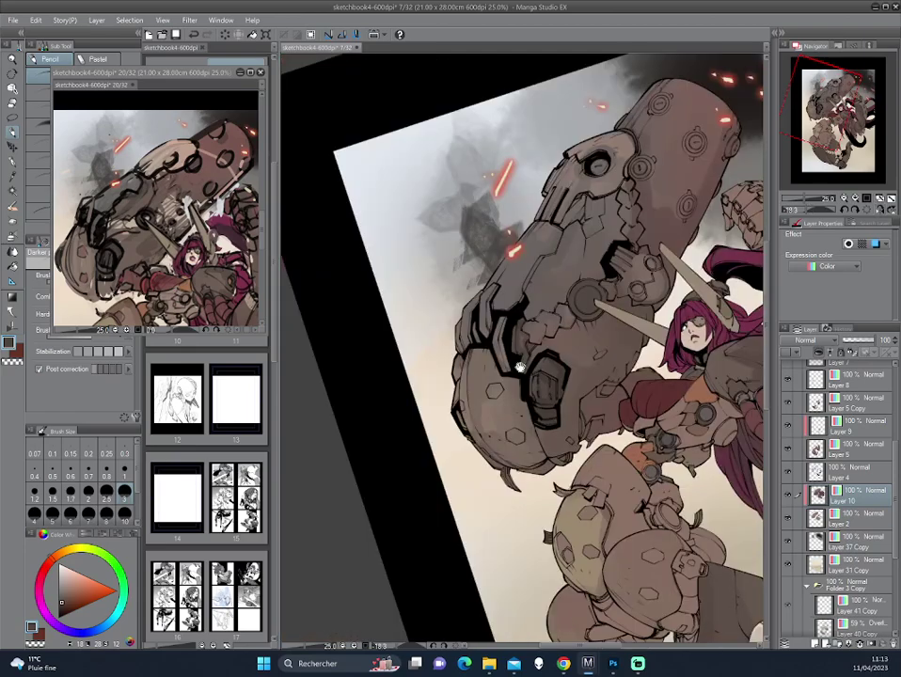
drag(524, 362, 386, 242)
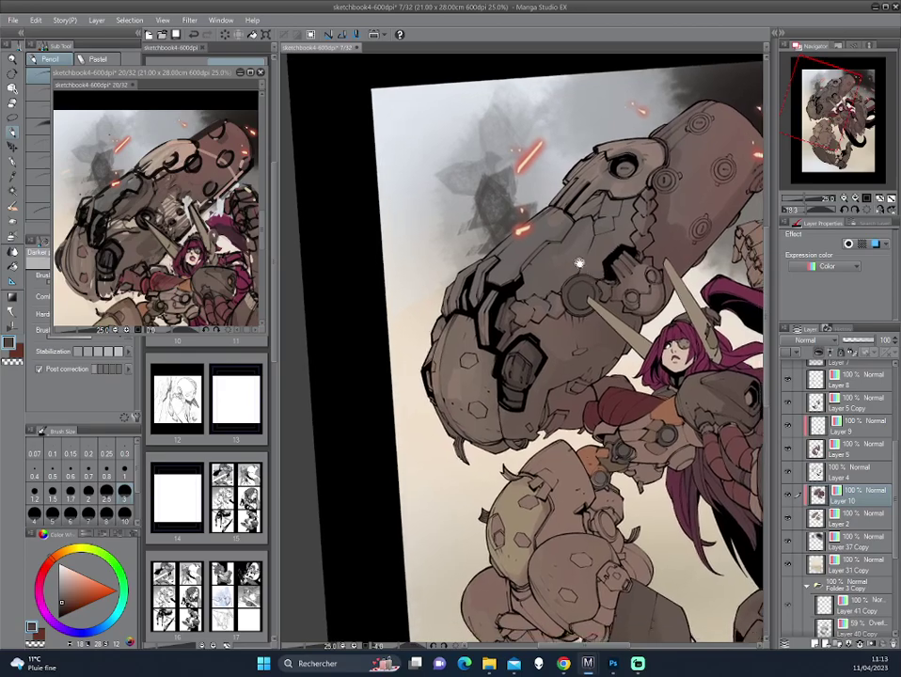
key(minus)
key(minus)
key(minus)
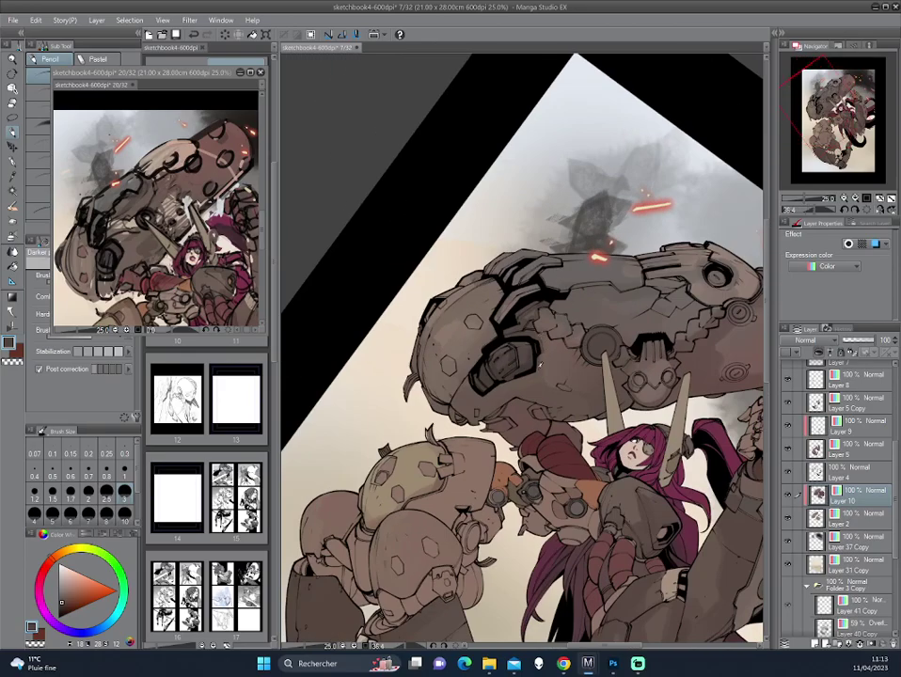
key(minus)
key(minus)
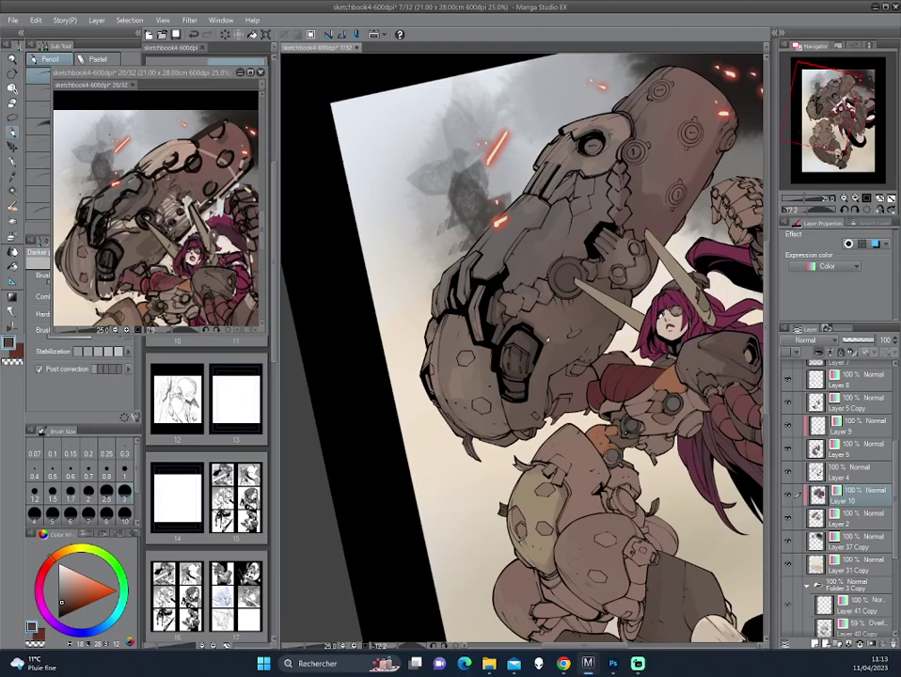
drag(404, 267, 357, 192)
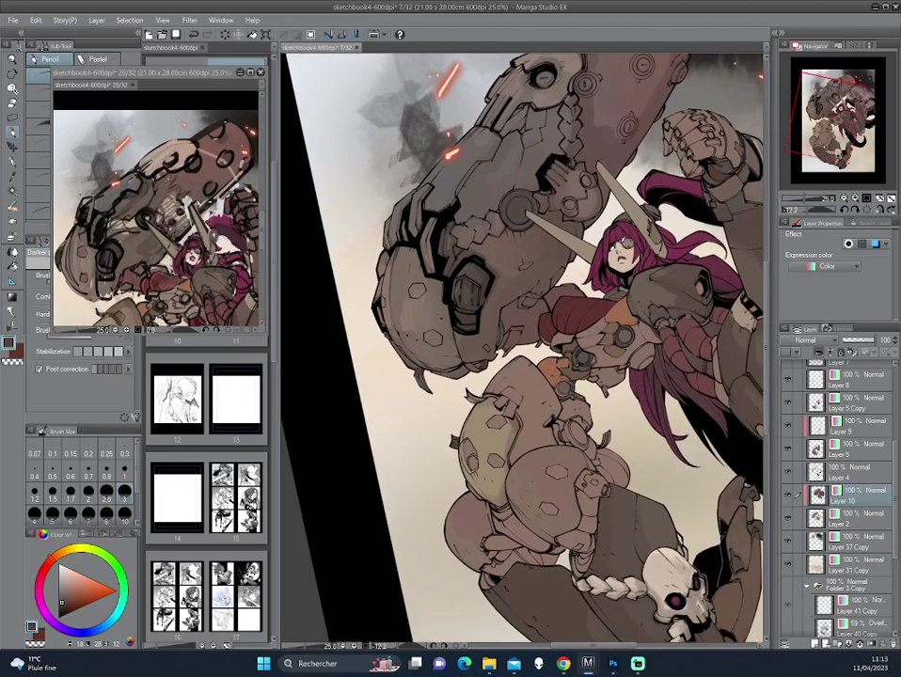
drag(362, 236, 435, 237)
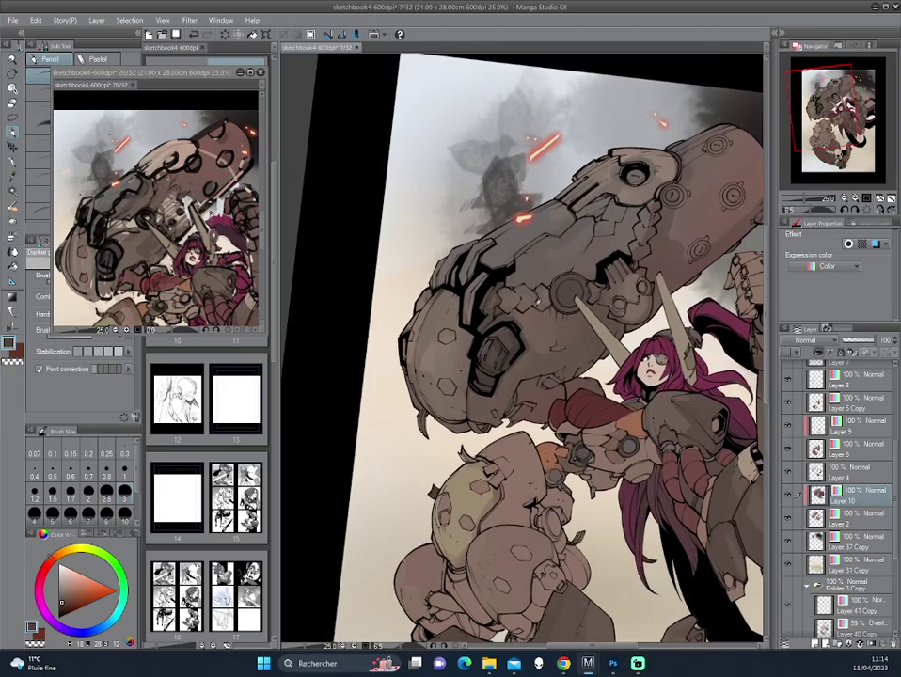
key(h)
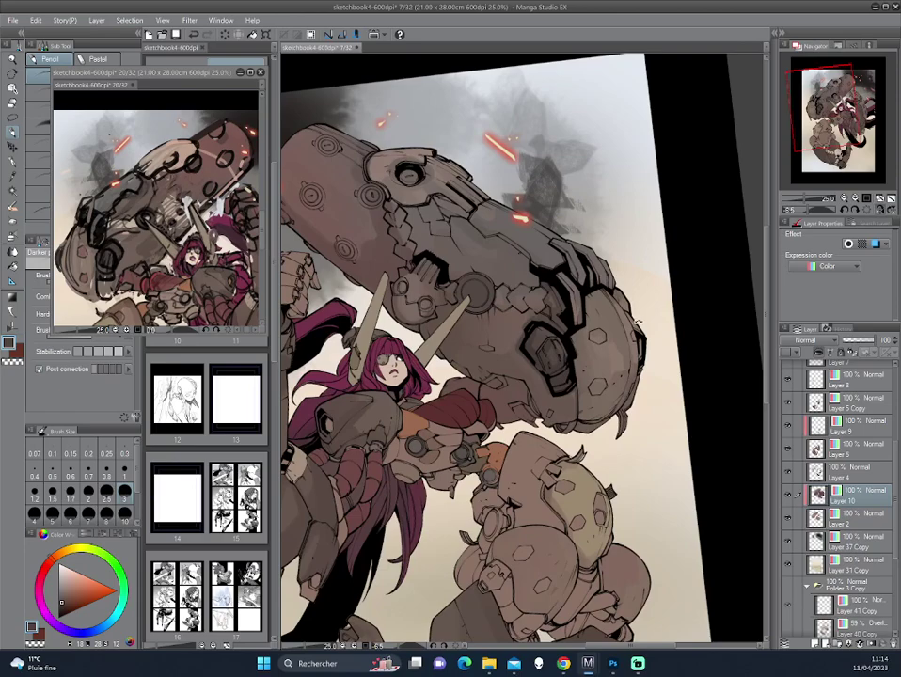
key(ctrl+at)
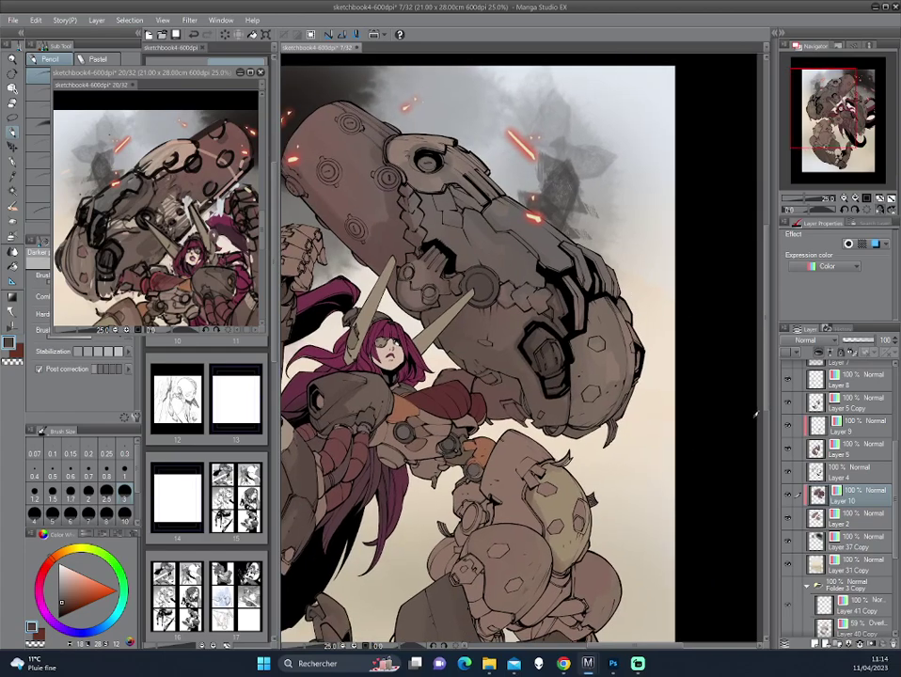
mouse_move(151, 78)
mouse_down()
mouse_move(174, 150)
mouse_move(162, 69)
mouse_up()
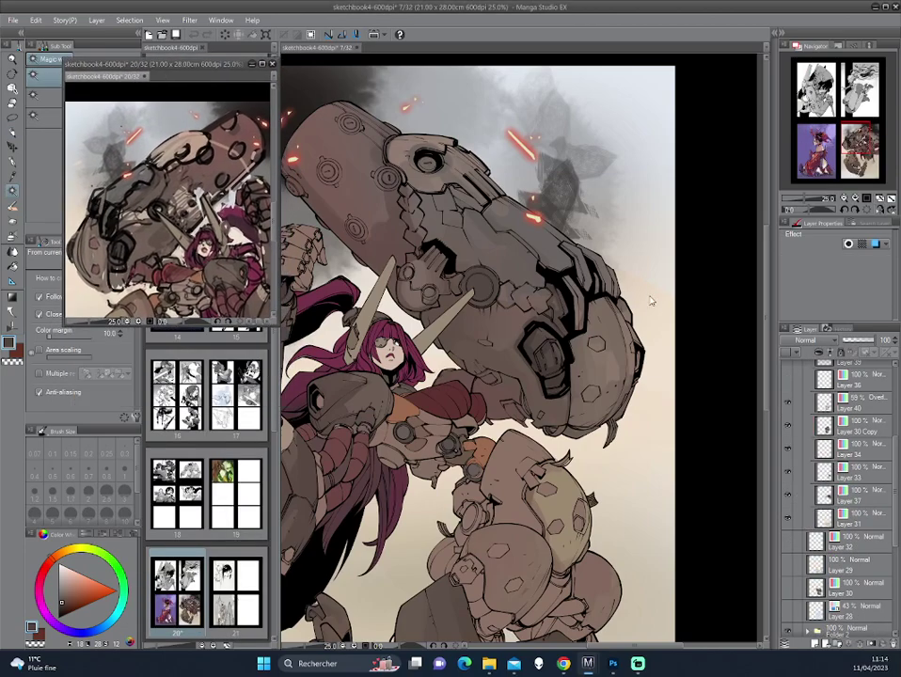
- Magic-wand the rounded arm-end plate on Layer 4 and make Layer 10 active
click(816, 473)
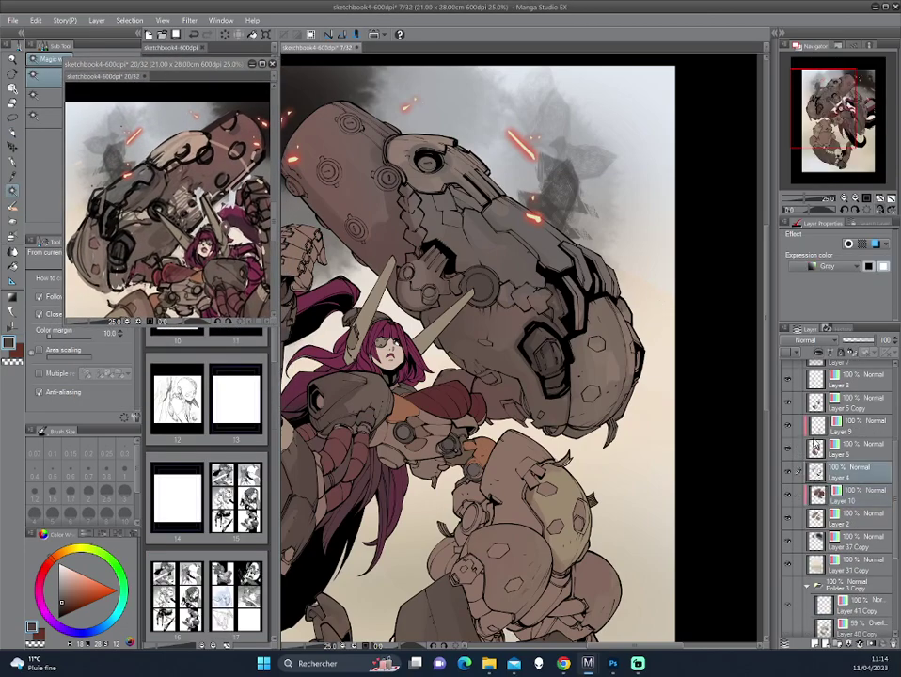
click(605, 366)
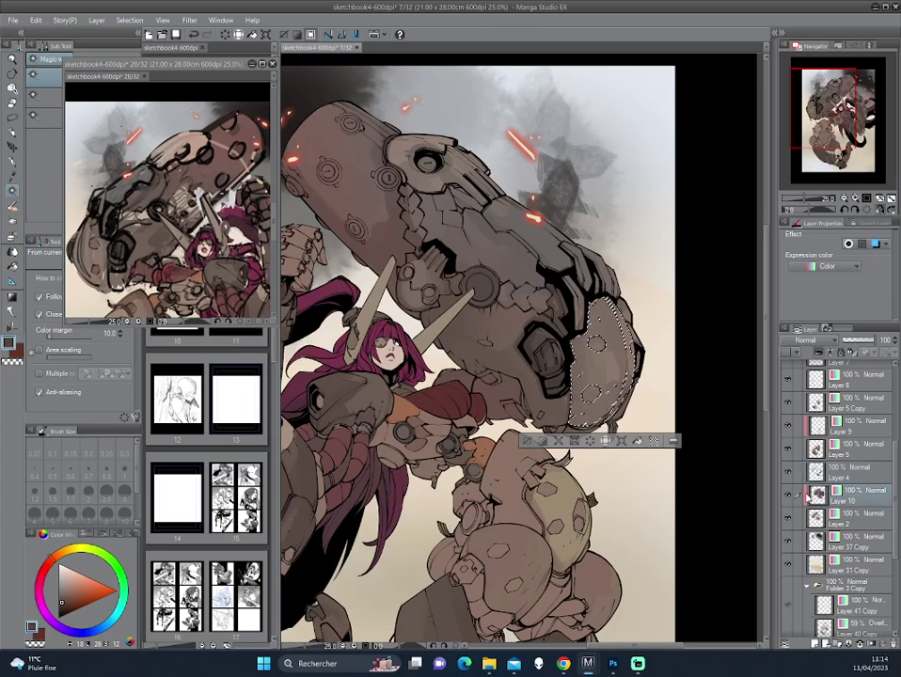
click(807, 496)
key(ctrl+d)
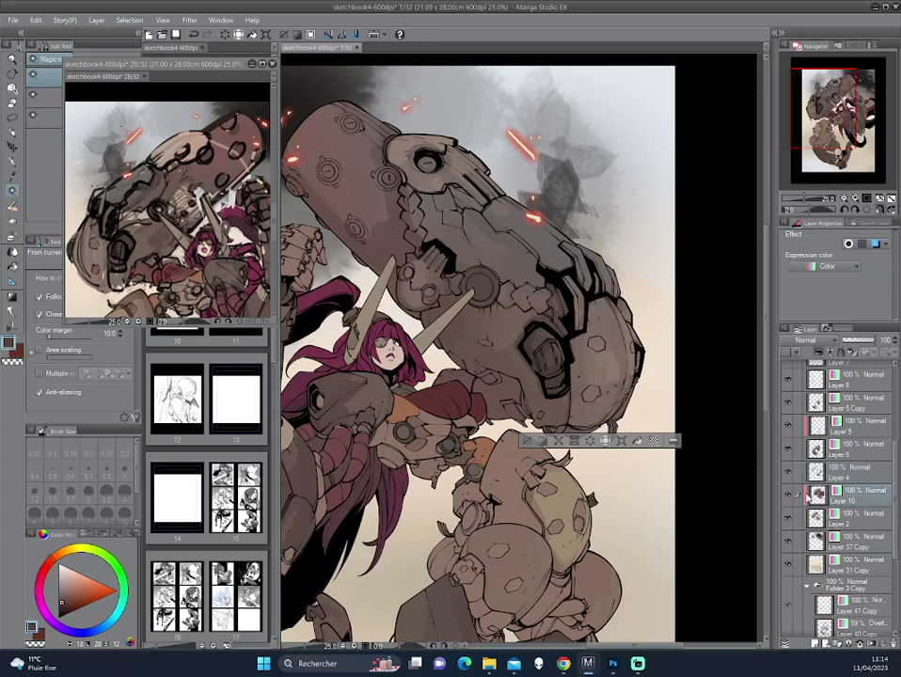
- Shift the plate's colour to Hue 4, Saturation 8, Luminosity 8
key(ctrl+u)
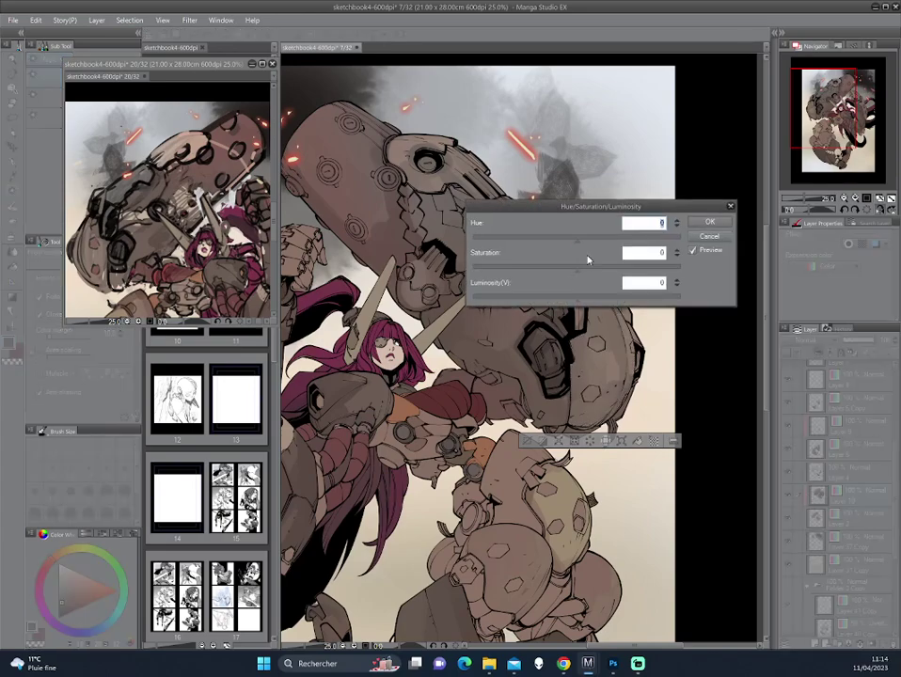
click(587, 299)
click(586, 270)
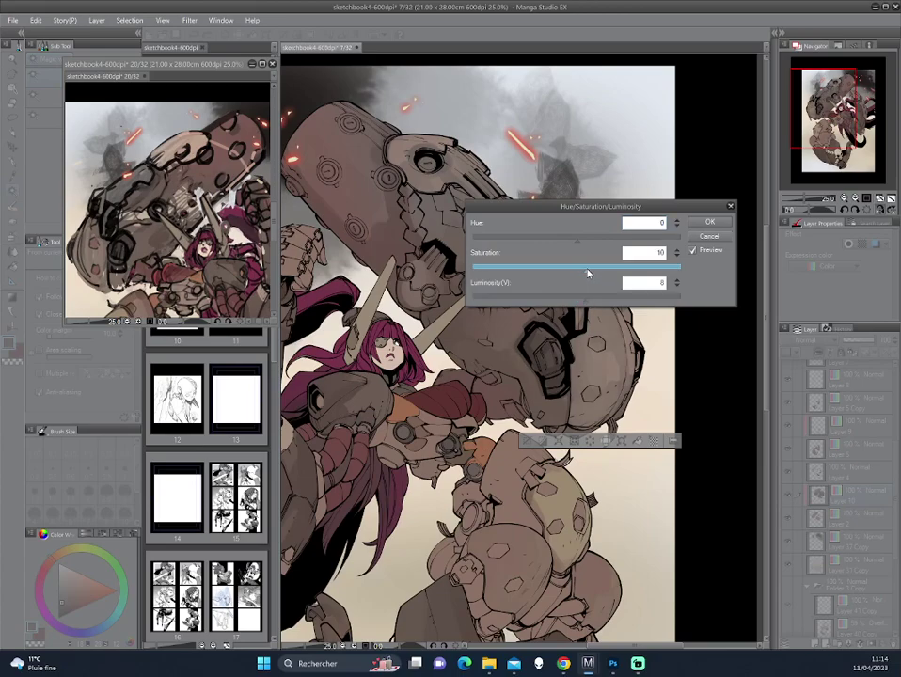
scroll(586, 242, down, 4)
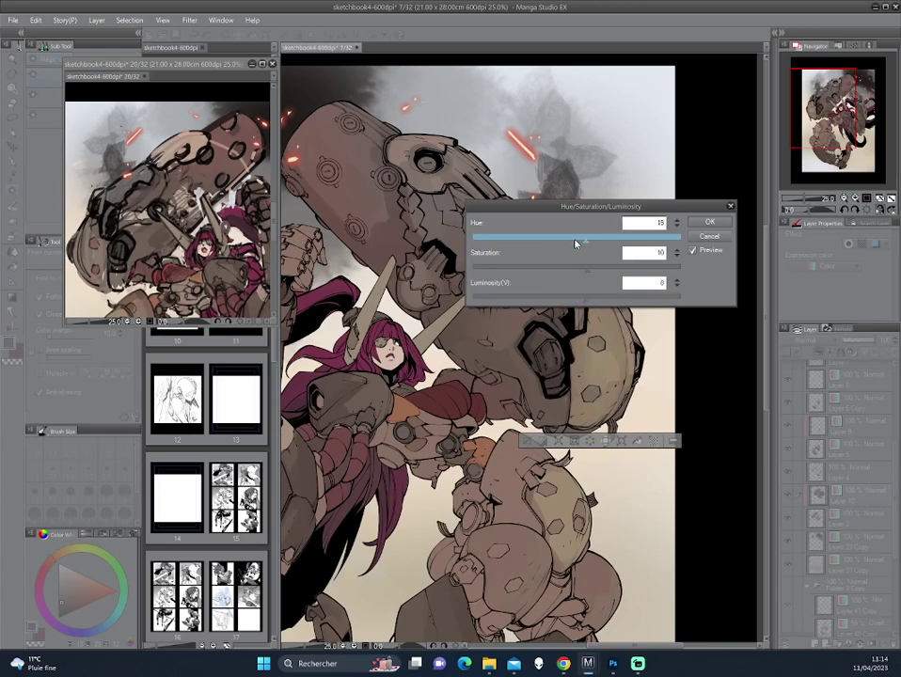
scroll(581, 243, up, 8)
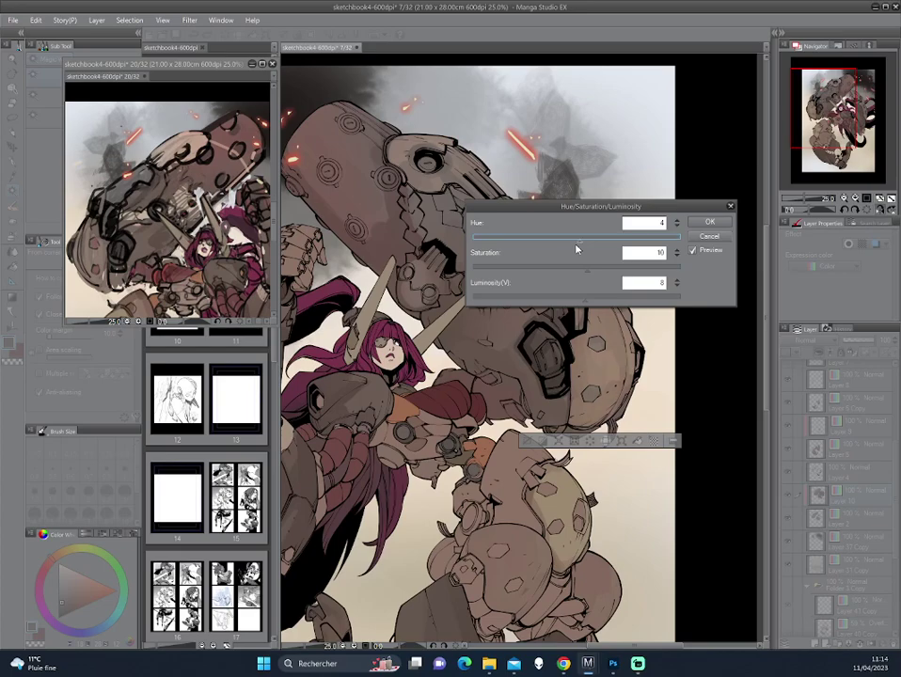
scroll(571, 271, down, 2)
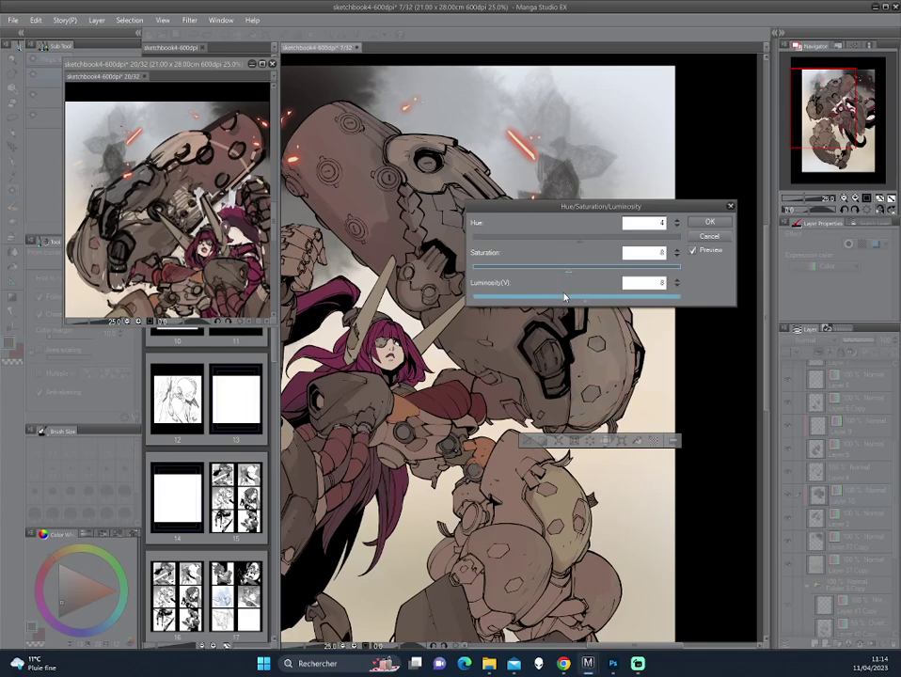
click(709, 223)
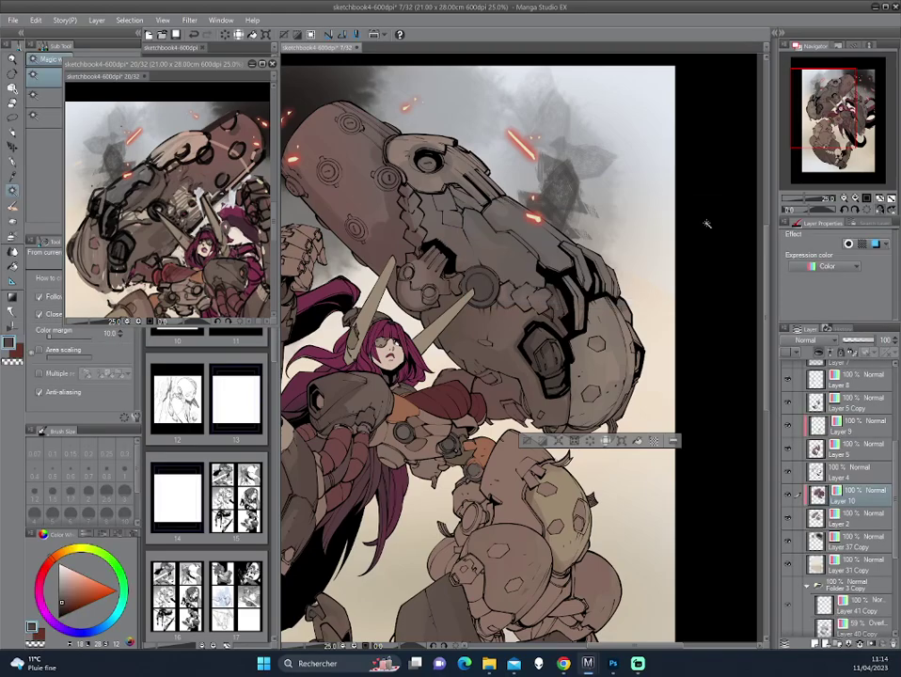
- Mirror the canvas view to check the shading, then flip it back
key(h)
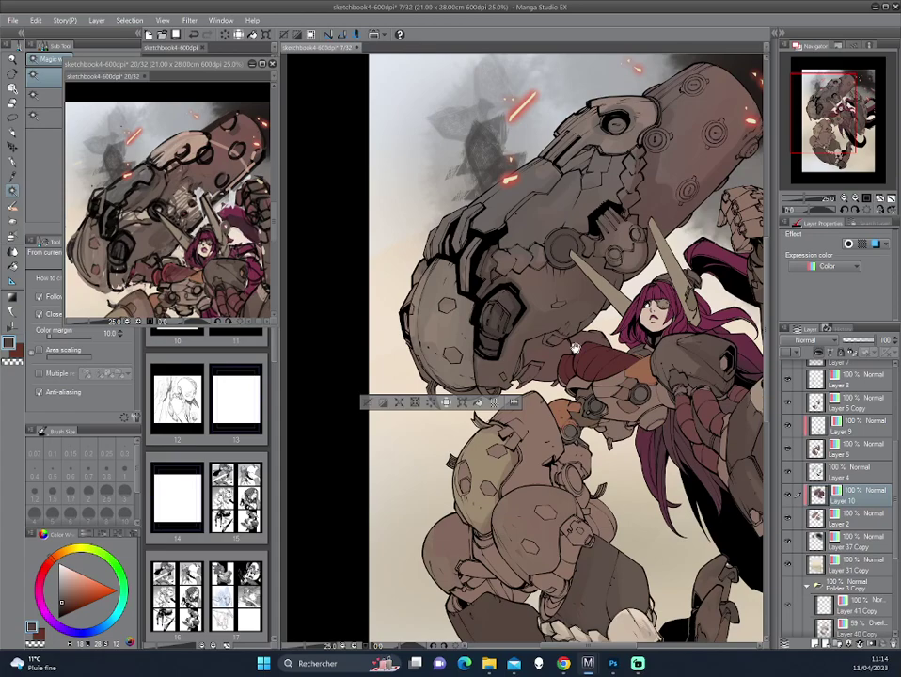
scroll(565, 338, up, 3)
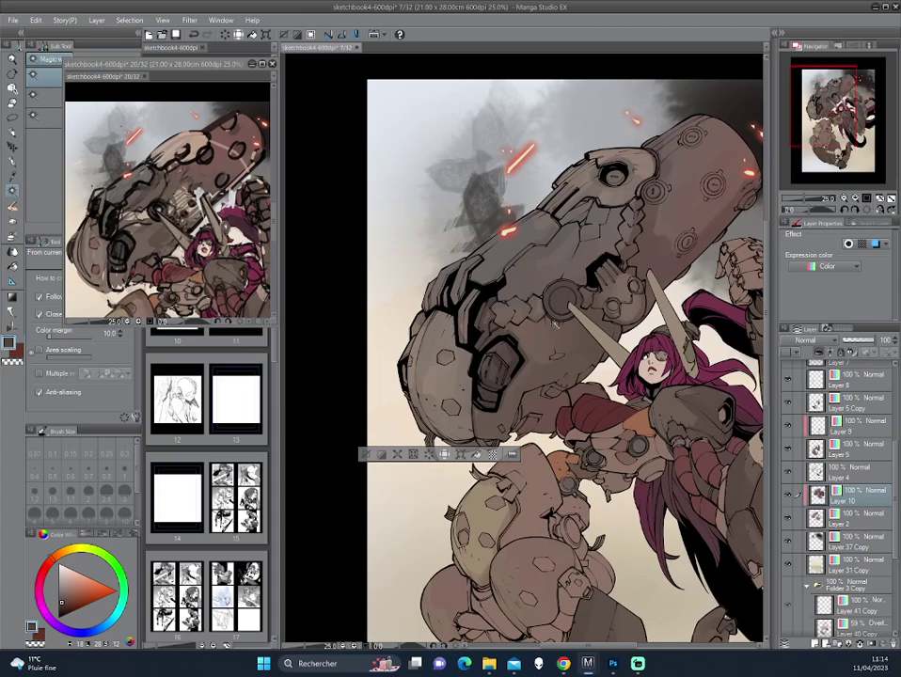
key(h)
key(h)
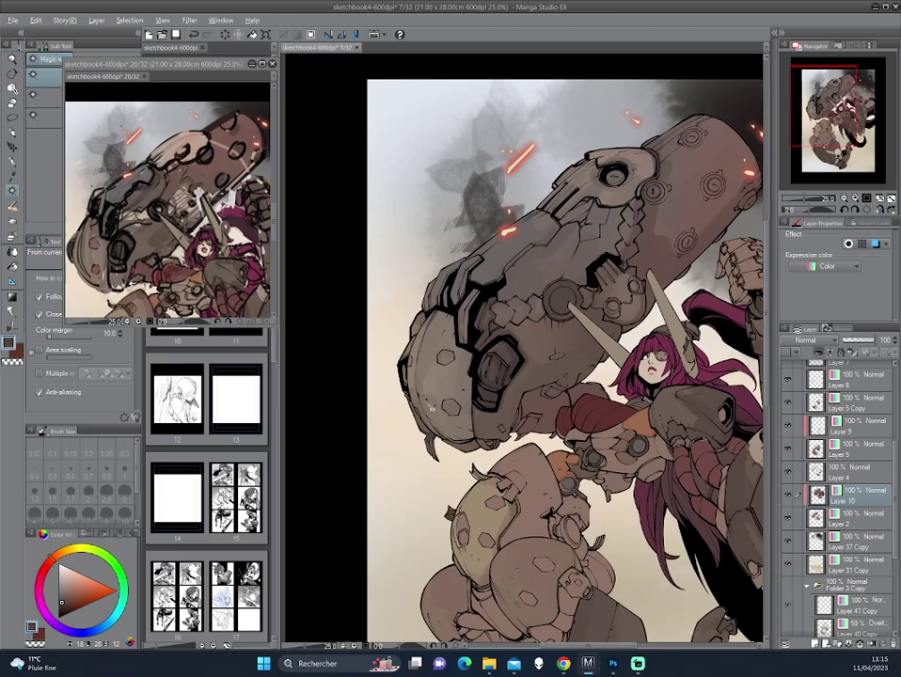
key(alt)
- Rotate the view through several angles while sampling darker grey-browns from the artwork
key(p)
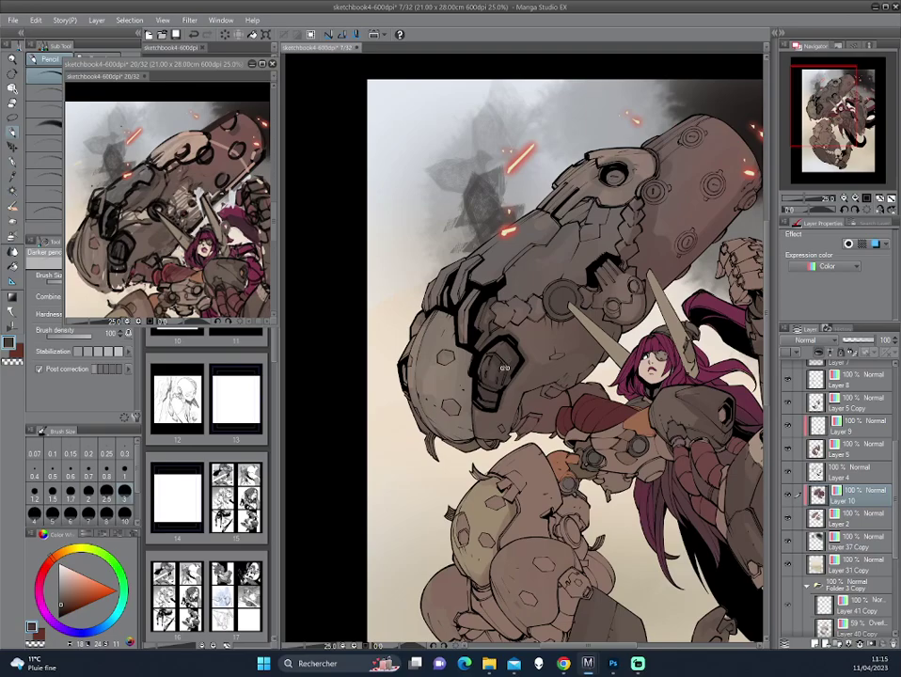
drag(386, 273, 316, 249)
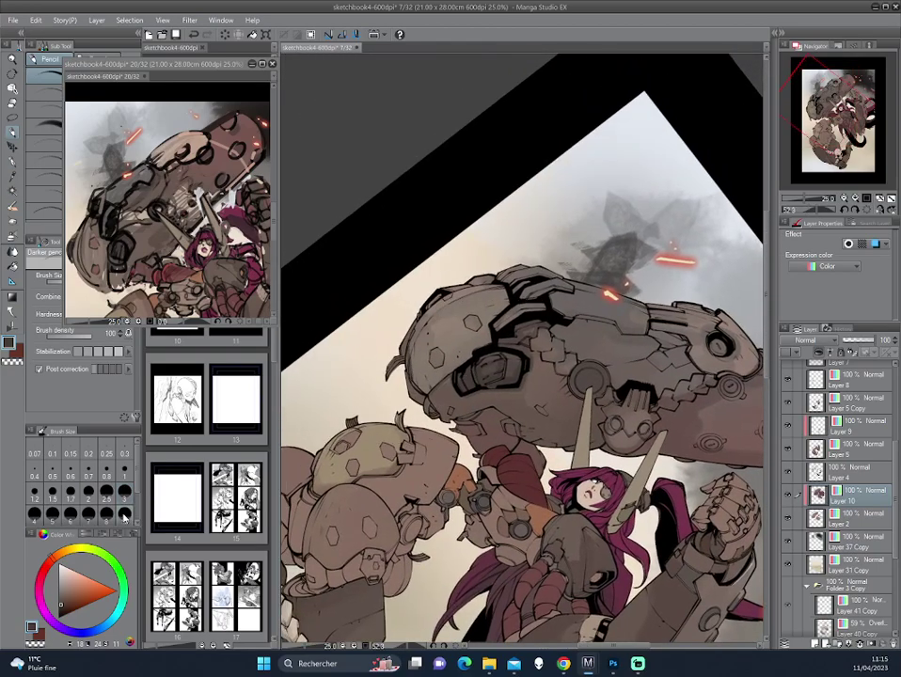
alt+click(311, 268)
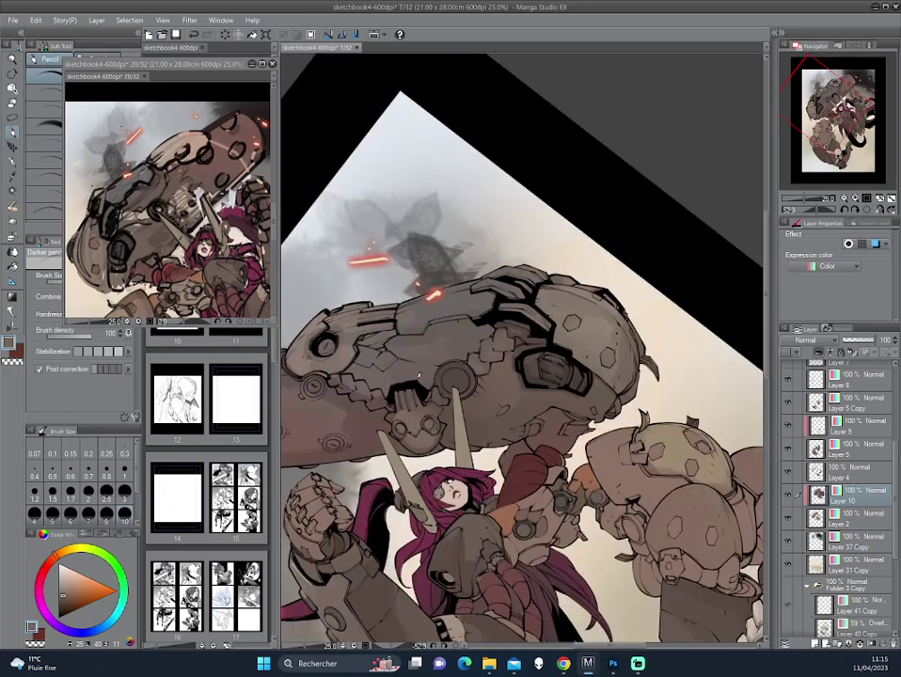
drag(590, 235, 579, 262)
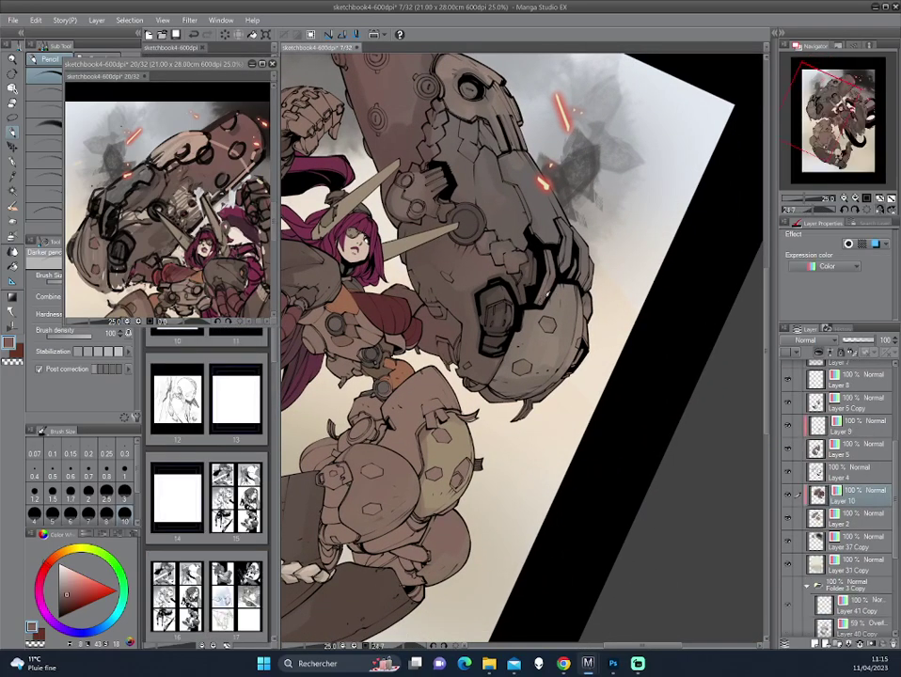
key(g)
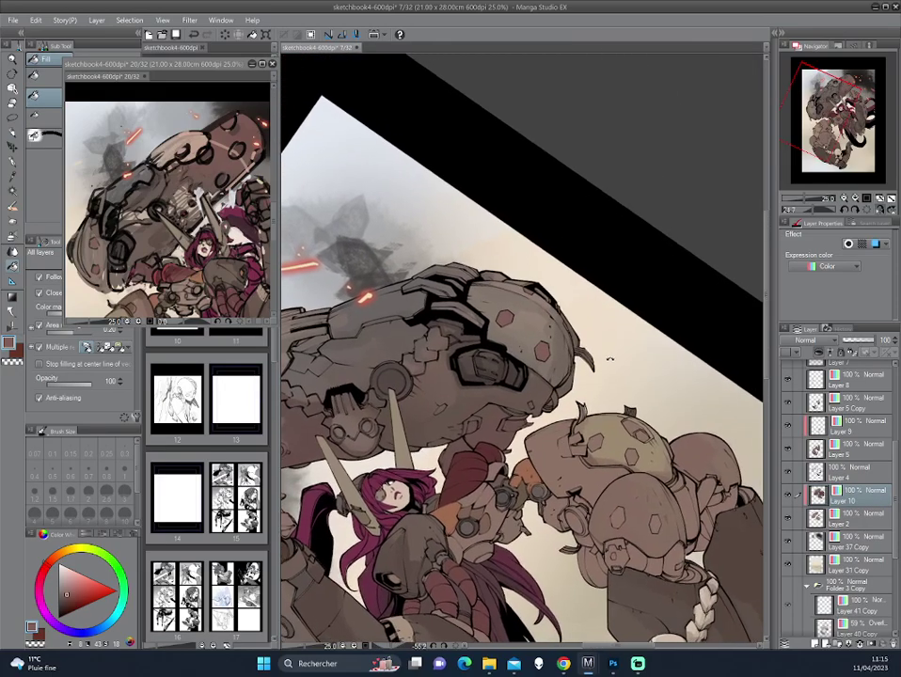
drag(515, 478, 602, 357)
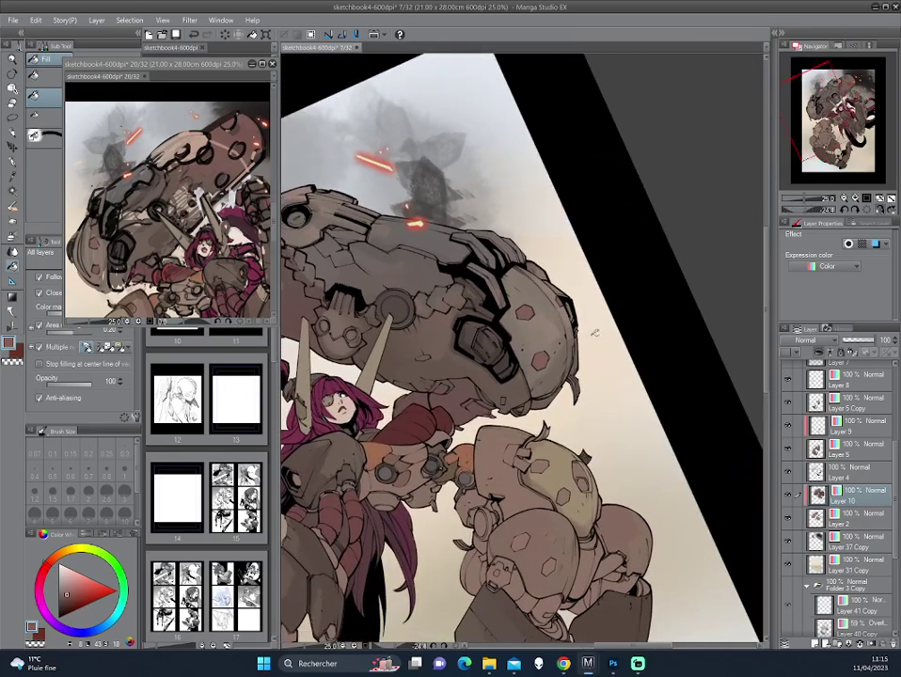
key(p)
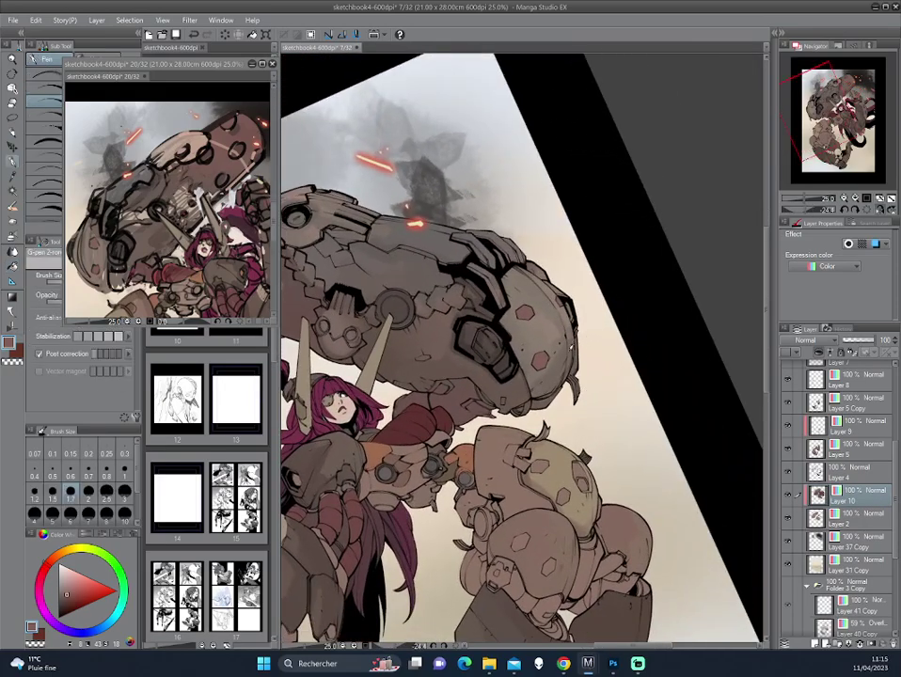
drag(593, 275, 612, 299)
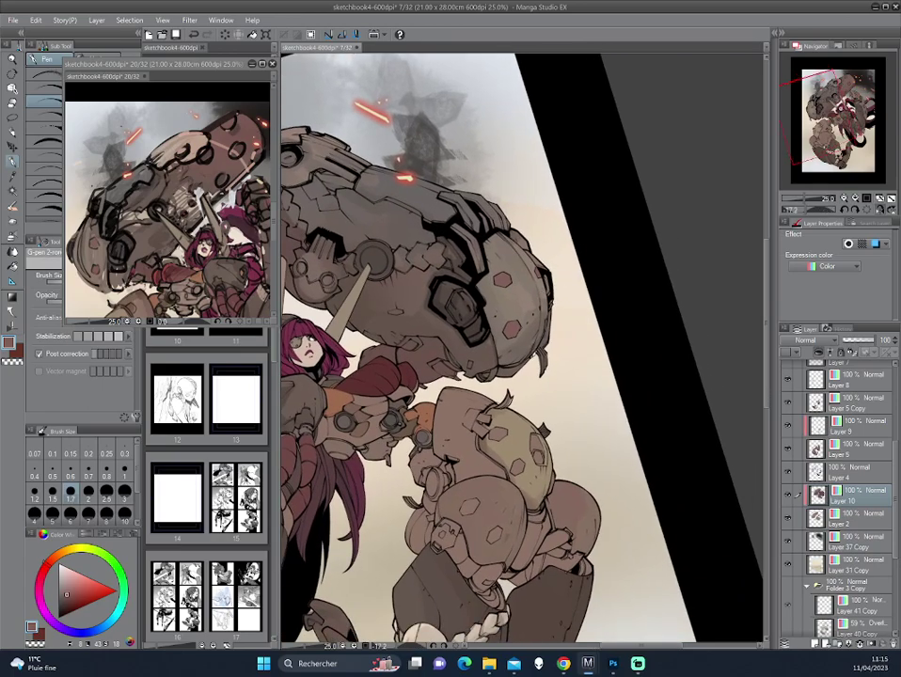
alt+click(473, 306)
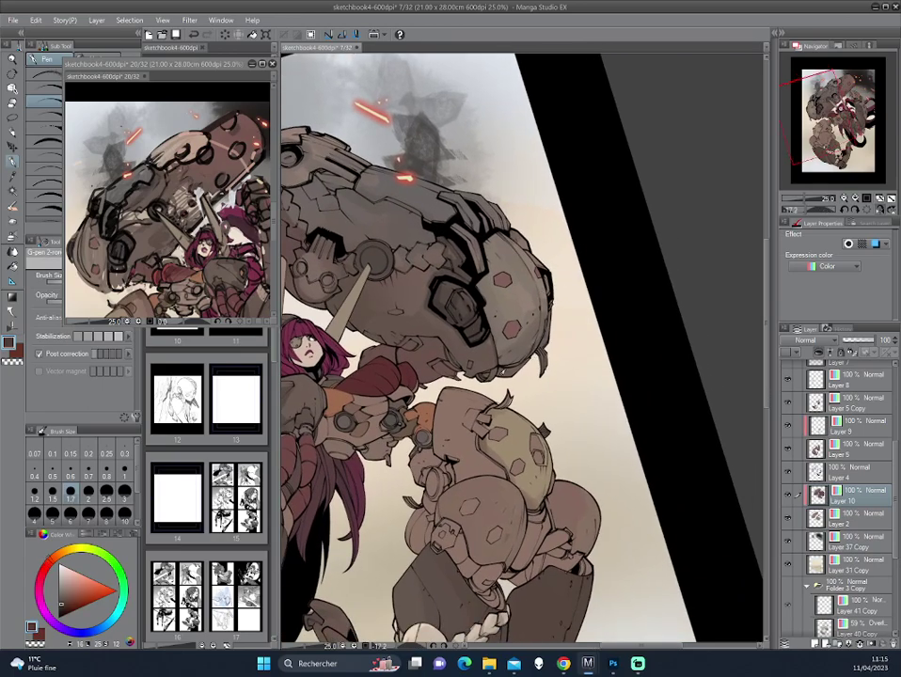
key(p)
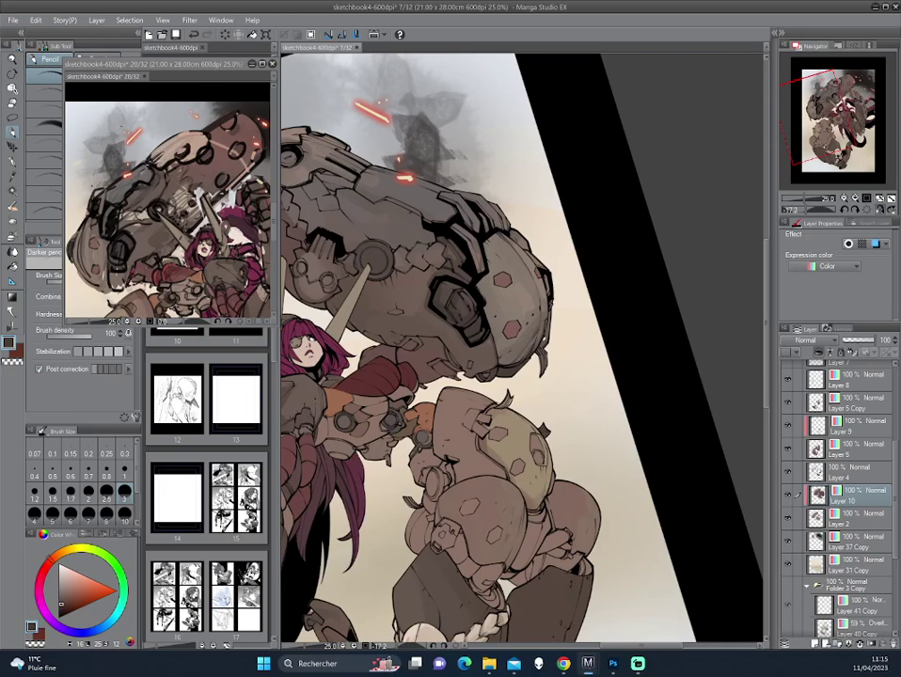
- Pick a dark grey-brown, mirror and tilt the view, and make Layer 4 active
drag(584, 358, 608, 306)
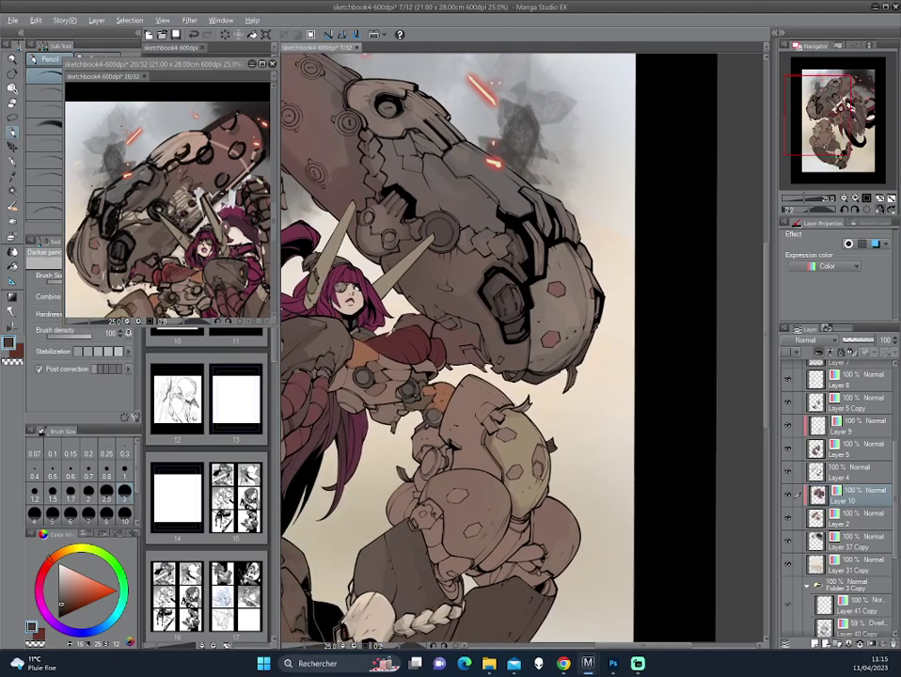
mouse_move(383, 241)
mouse_down()
mouse_move(575, 316)
mouse_move(612, 377)
mouse_up()
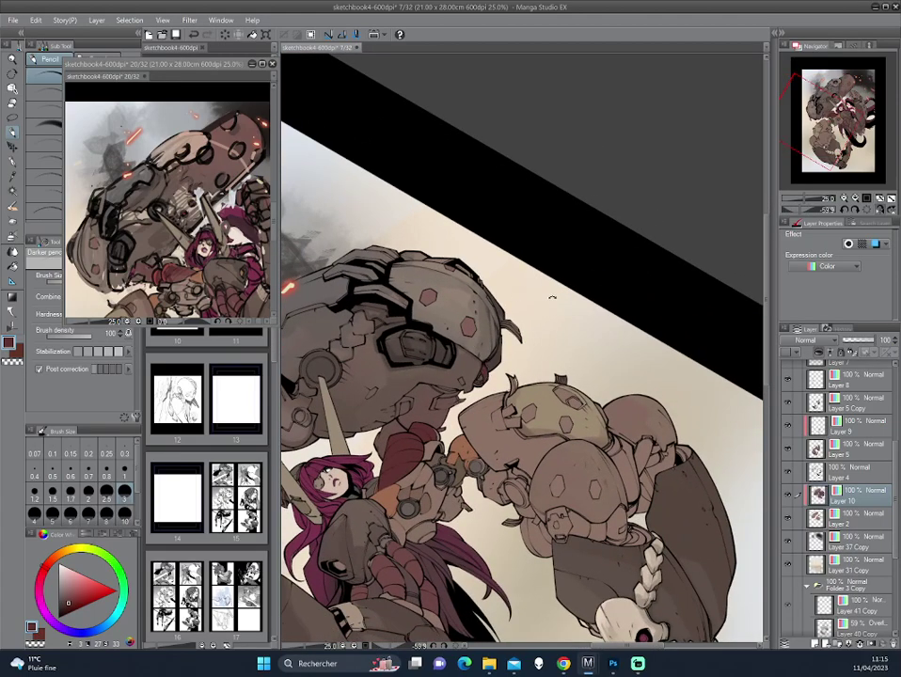
drag(552, 298, 523, 310)
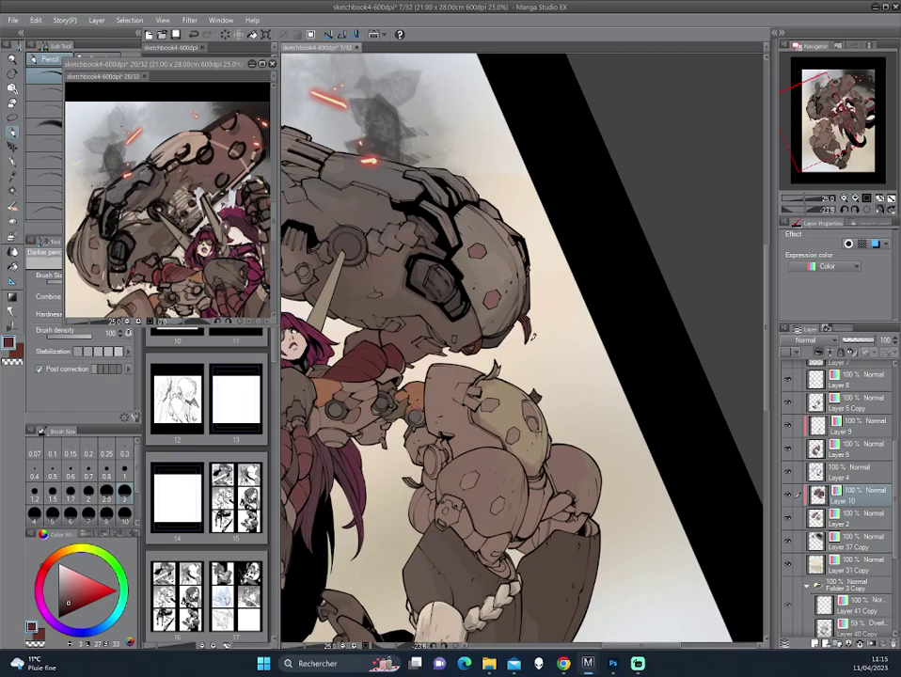
drag(395, 271, 400, 243)
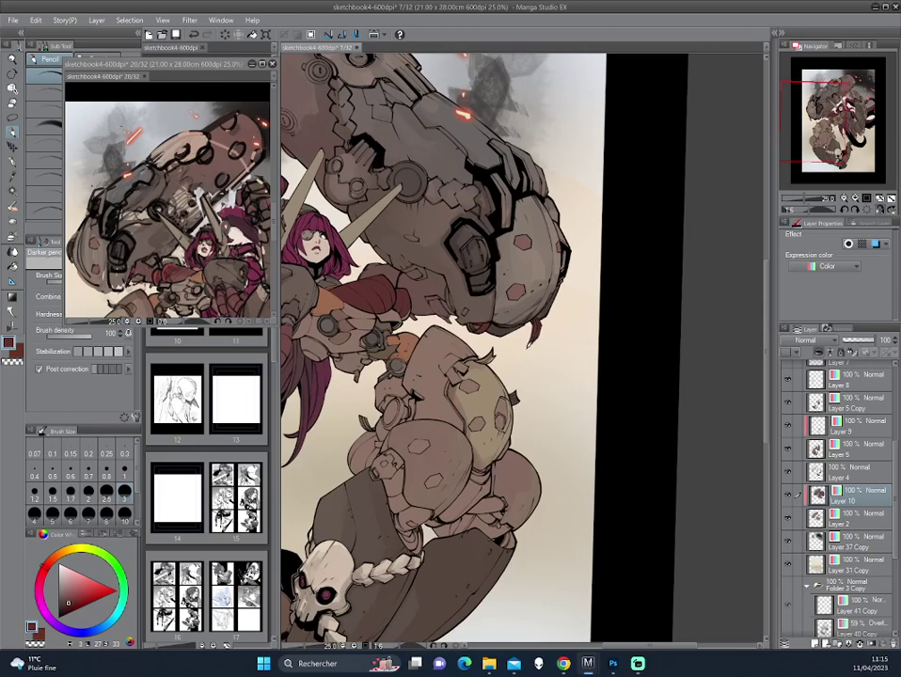
scroll(396, 261, up, 2)
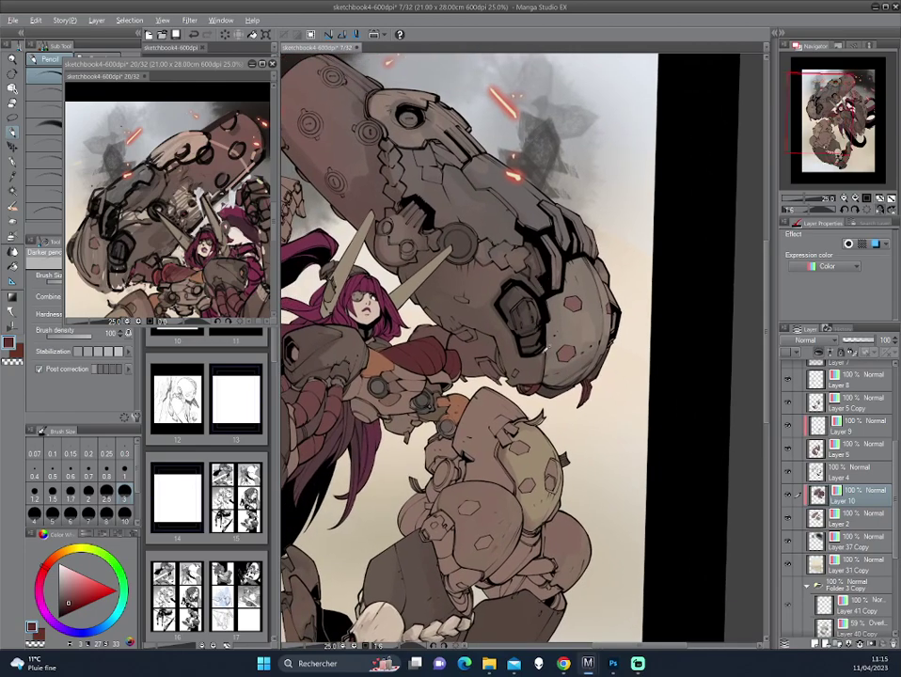
alt+click(544, 358)
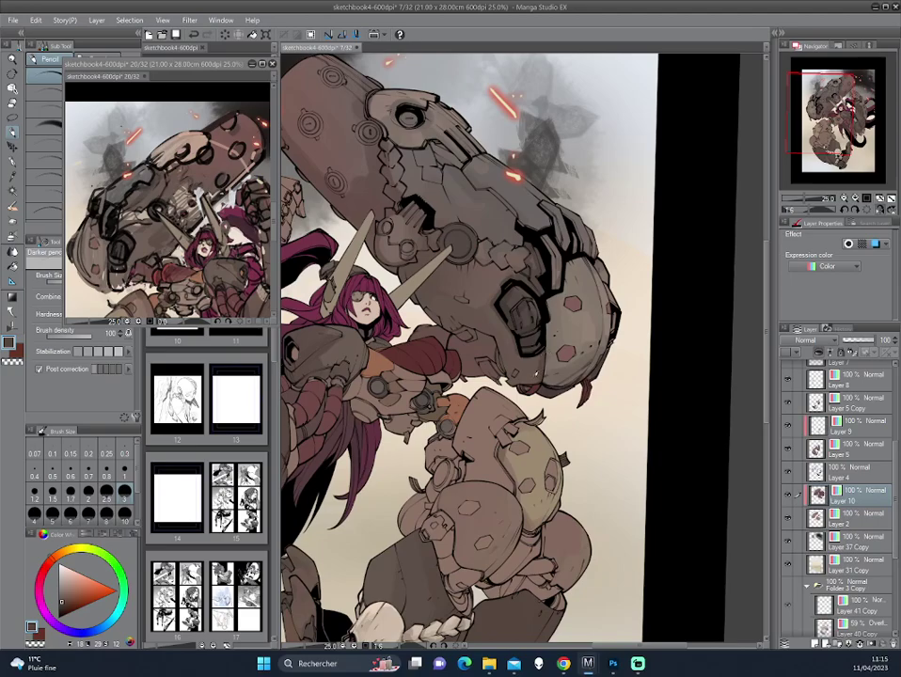
key(h)
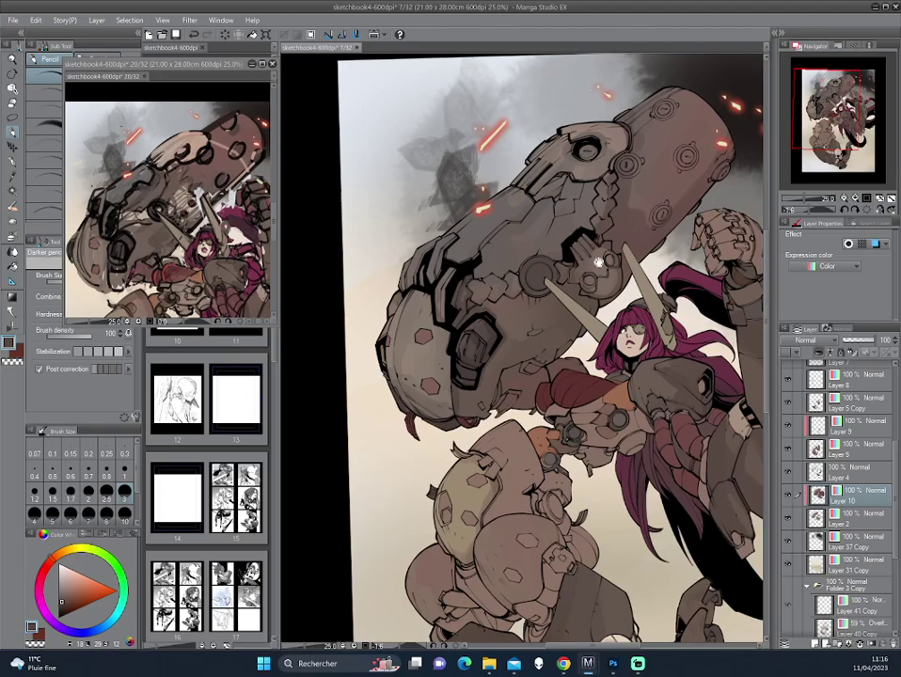
mouse_move(449, 195)
mouse_down()
mouse_move(638, 339)
mouse_move(565, 307)
mouse_up()
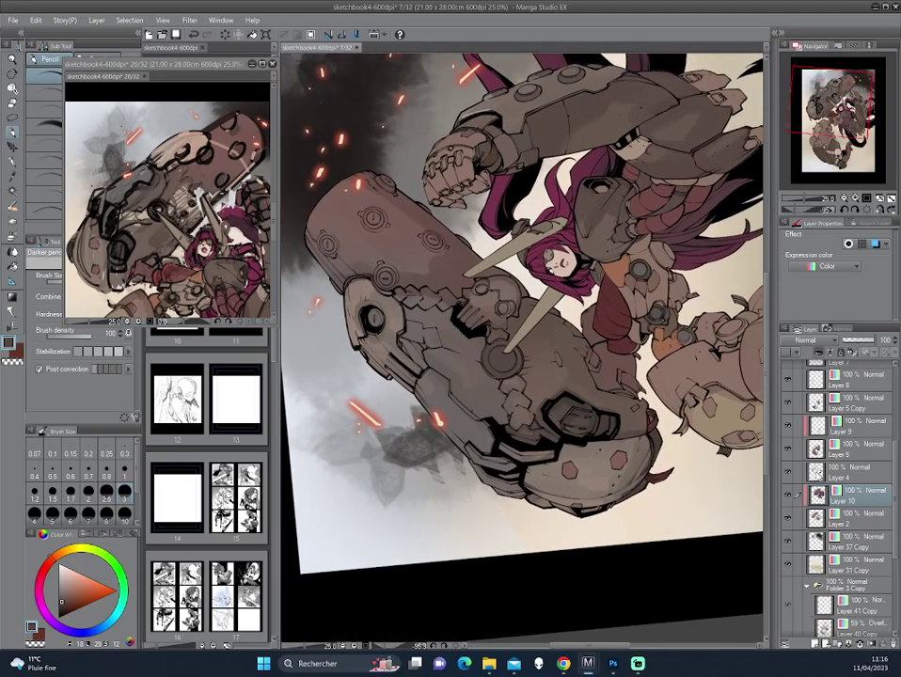
click(800, 471)
key(w)
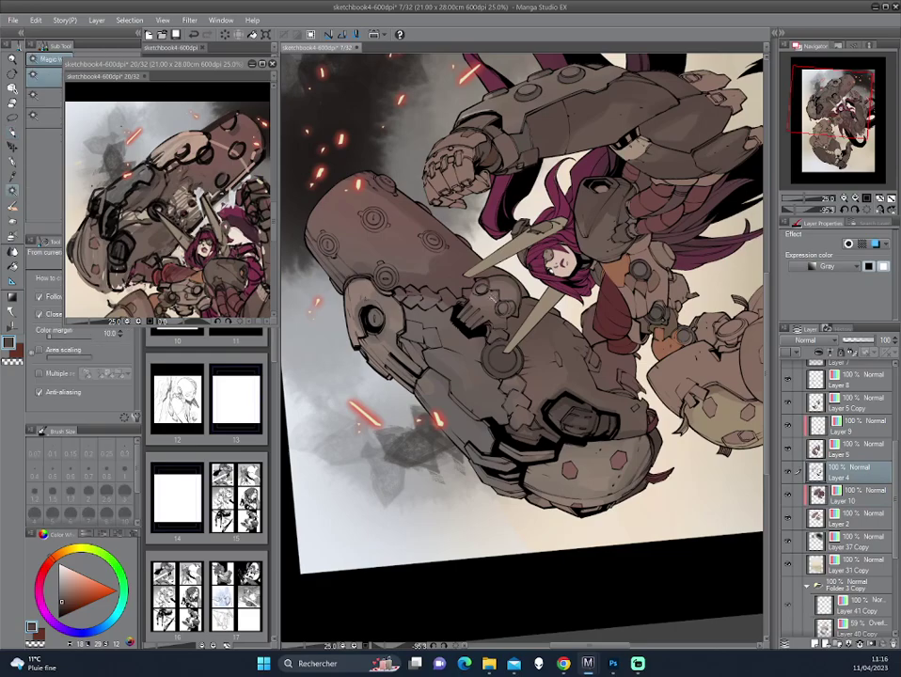
- Magic-wand the skull emblem and the chain links running down the arm on Layer 4
click(491, 306)
click(507, 296)
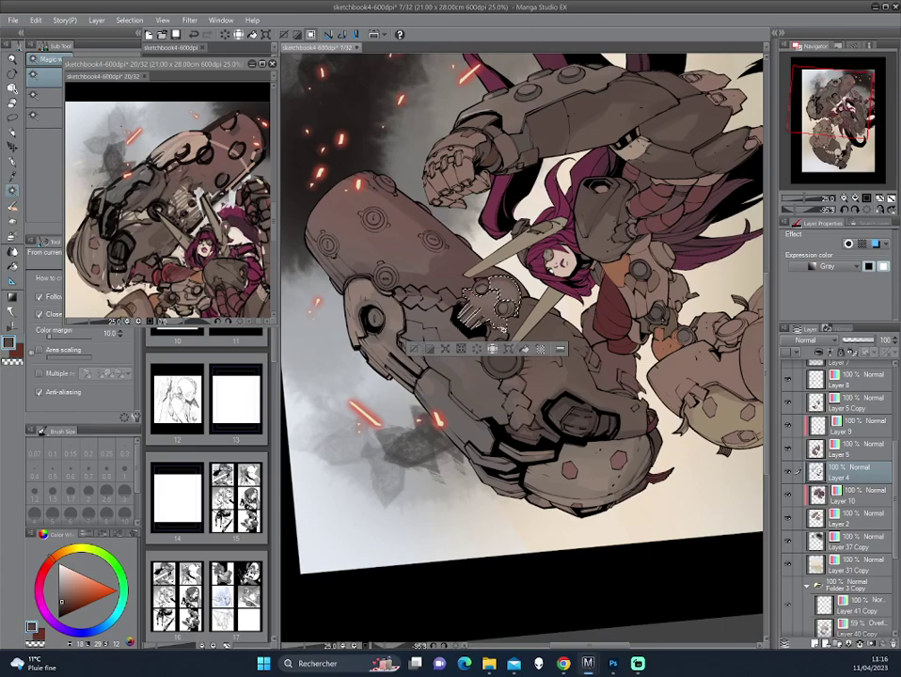
click(482, 321)
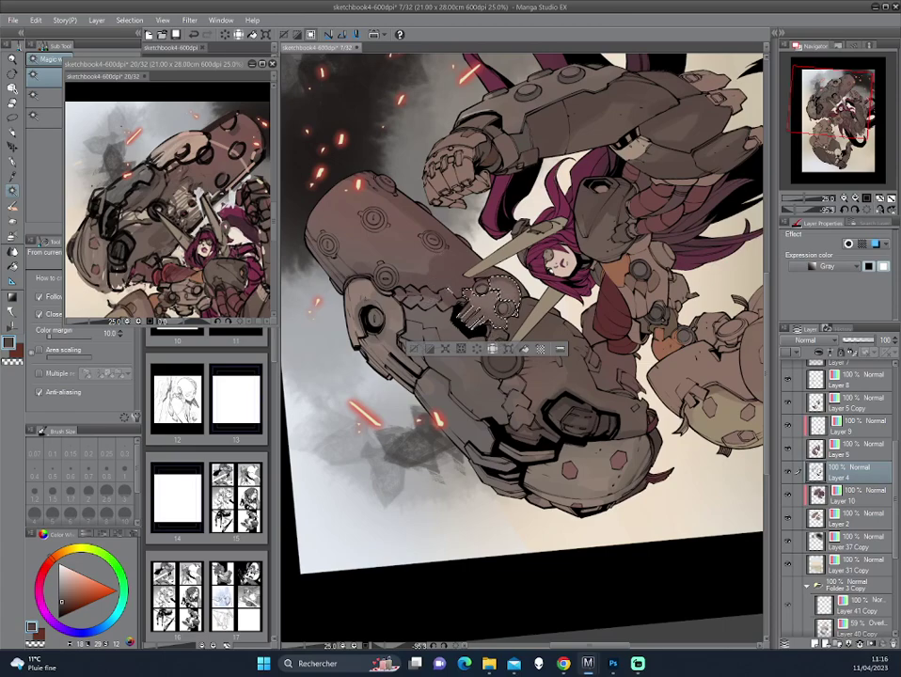
click(433, 299)
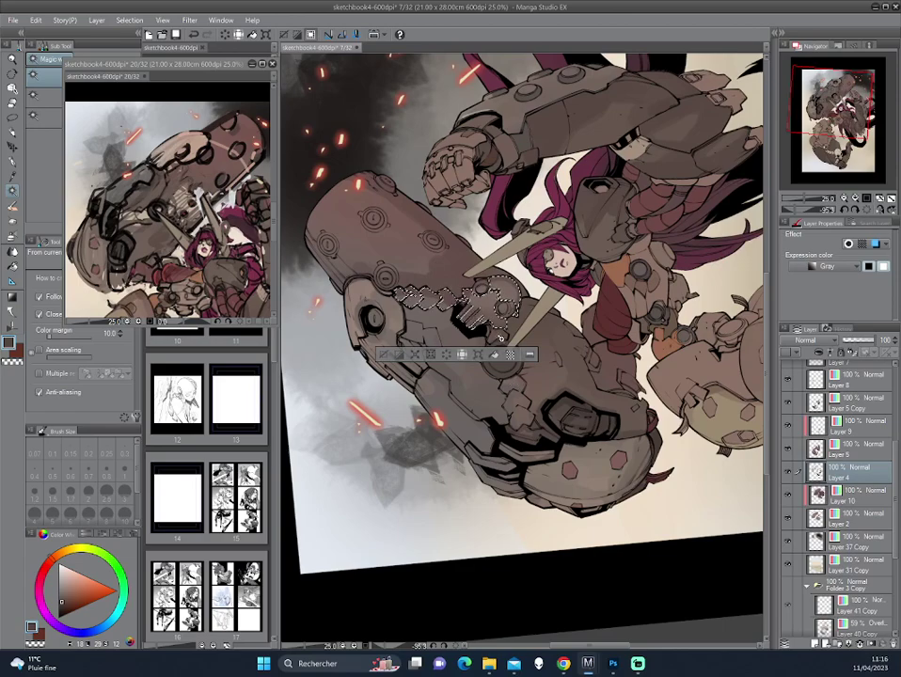
click(522, 414)
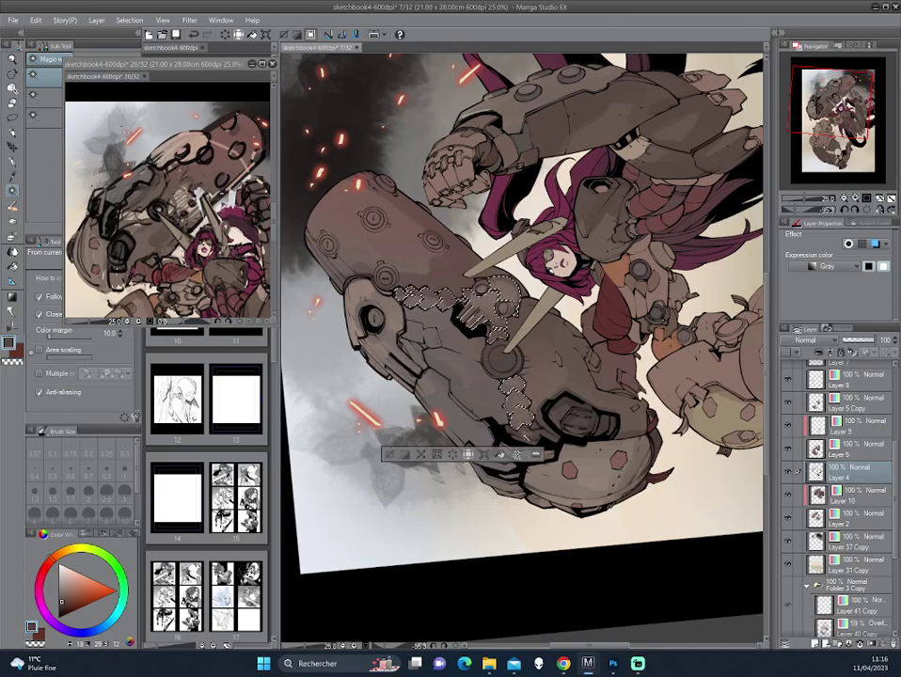
key(alt+bracketleft)
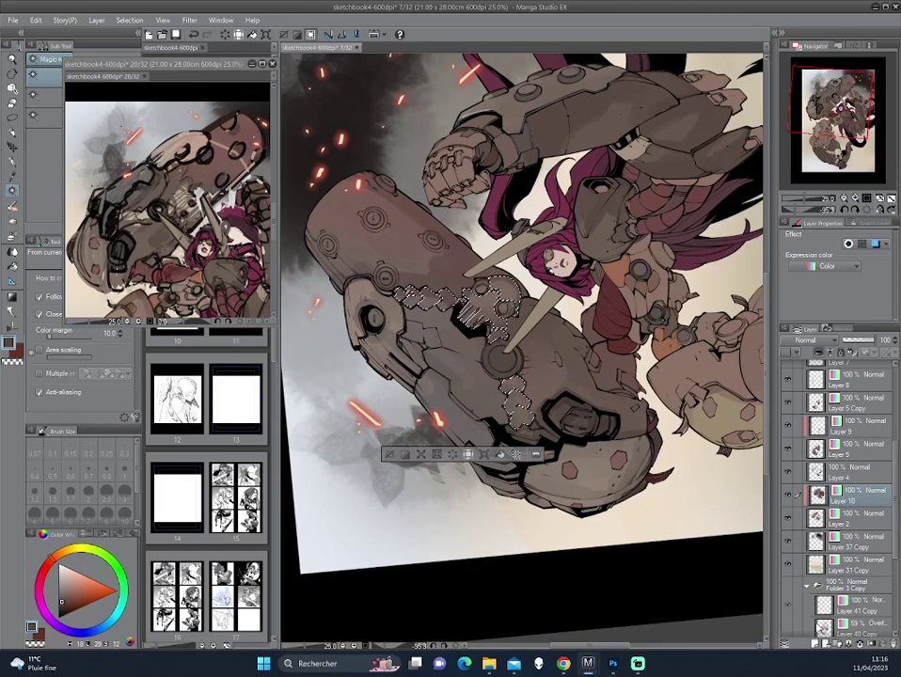
- Add Layer 11 and fill the skull and chain selection with a pale bone colour
click(789, 640)
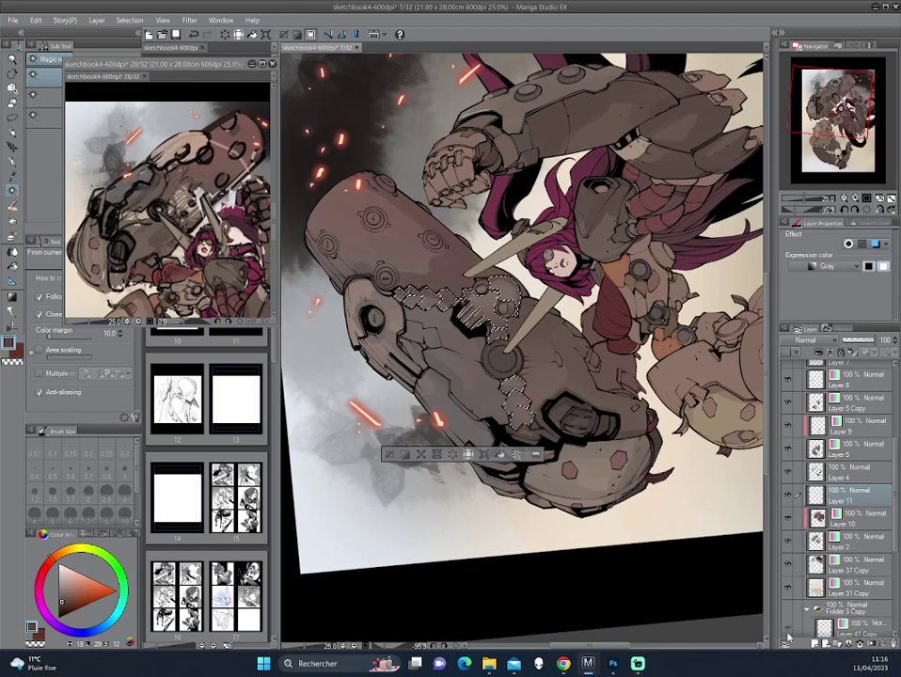
click(12, 160)
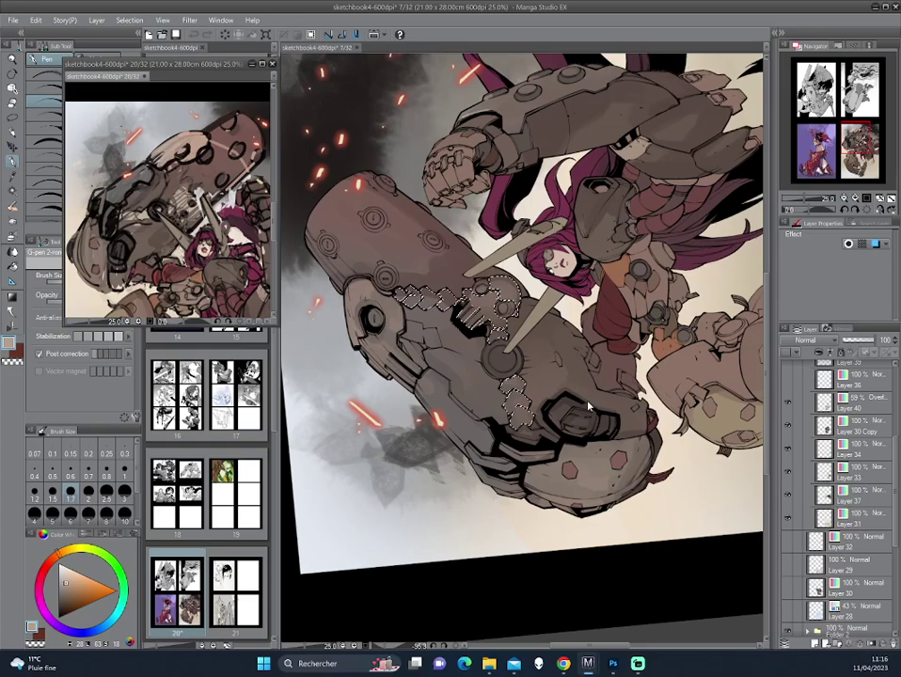
click(511, 455)
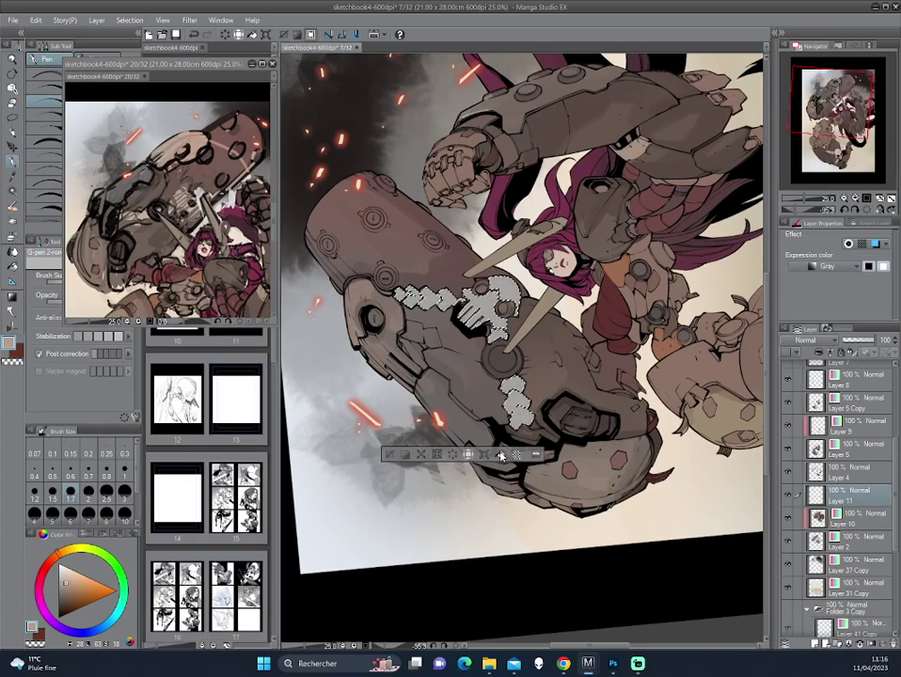
click(858, 268)
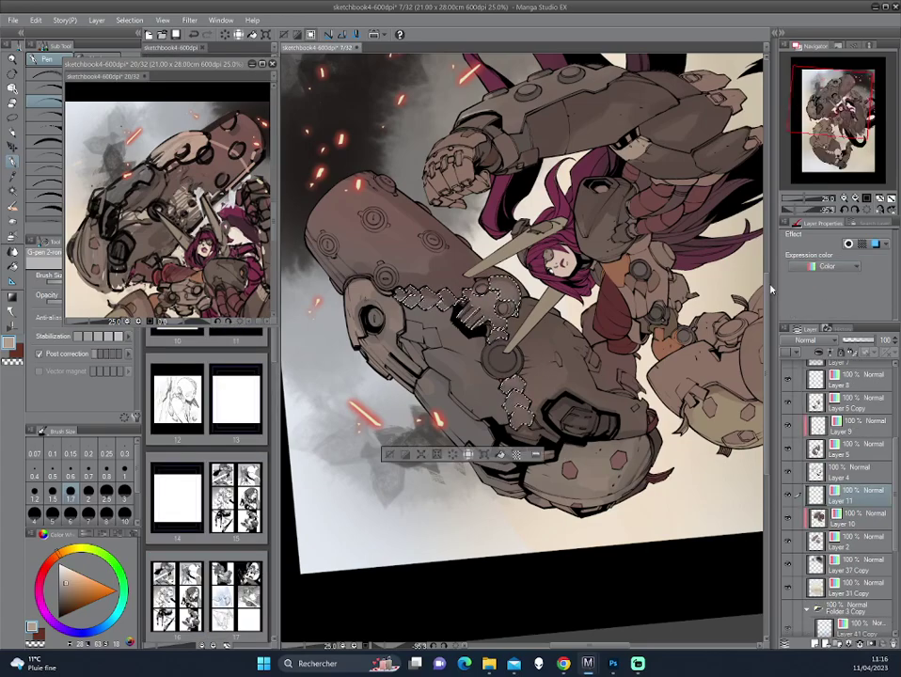
key(ctrl+d)
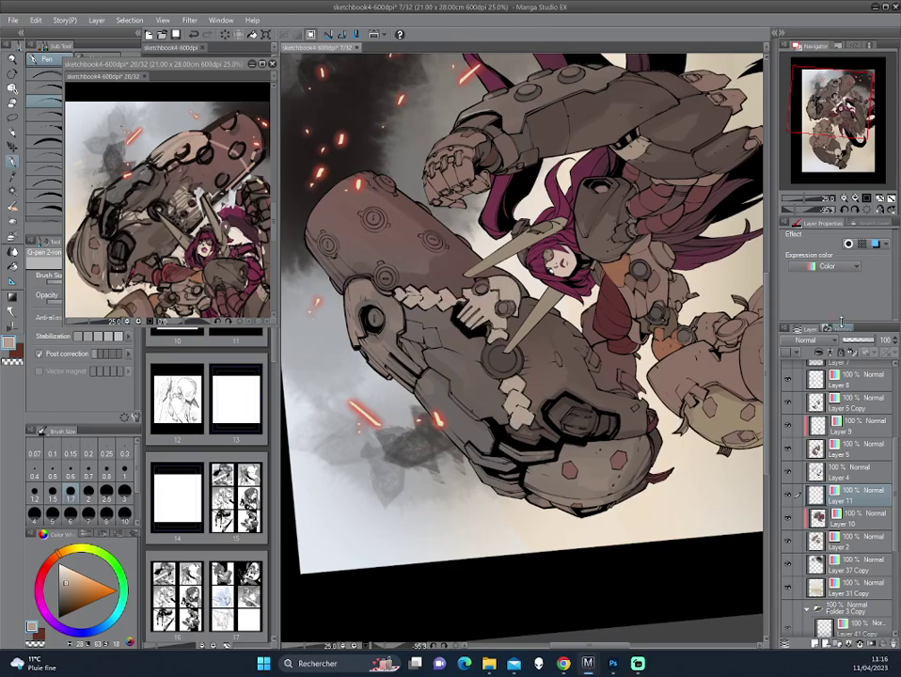
- Try Overlay, Soft light and Screen blending on Layer 11 at 40% opacity
click(805, 339)
click(796, 494)
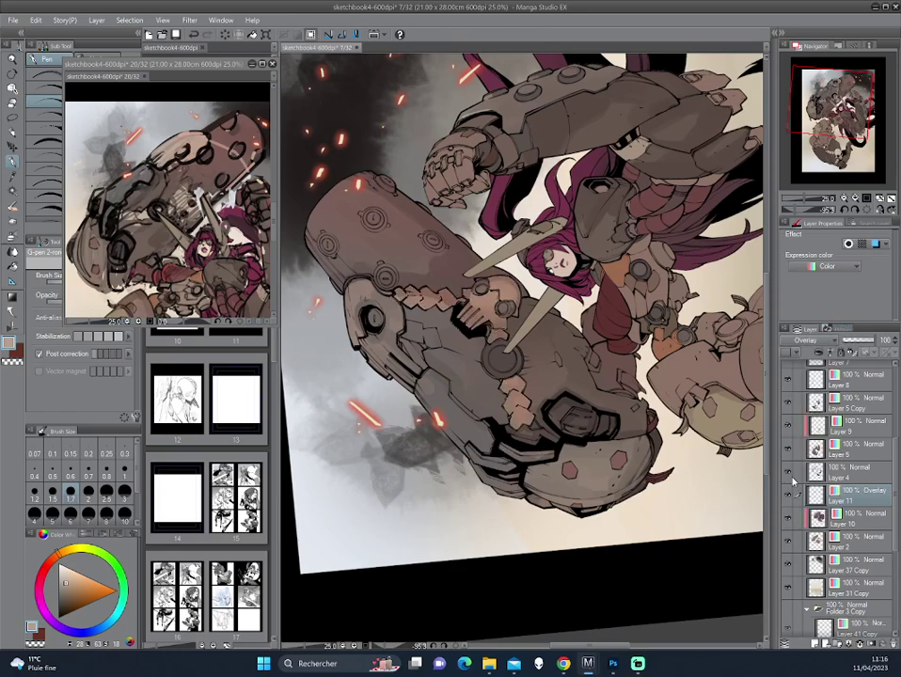
click(806, 340)
click(797, 499)
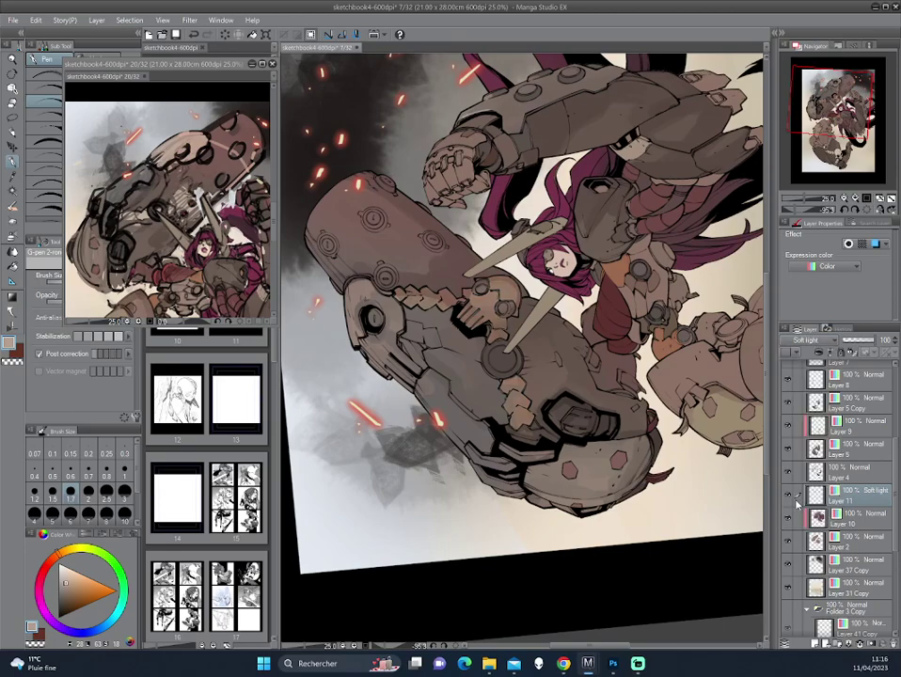
click(806, 339)
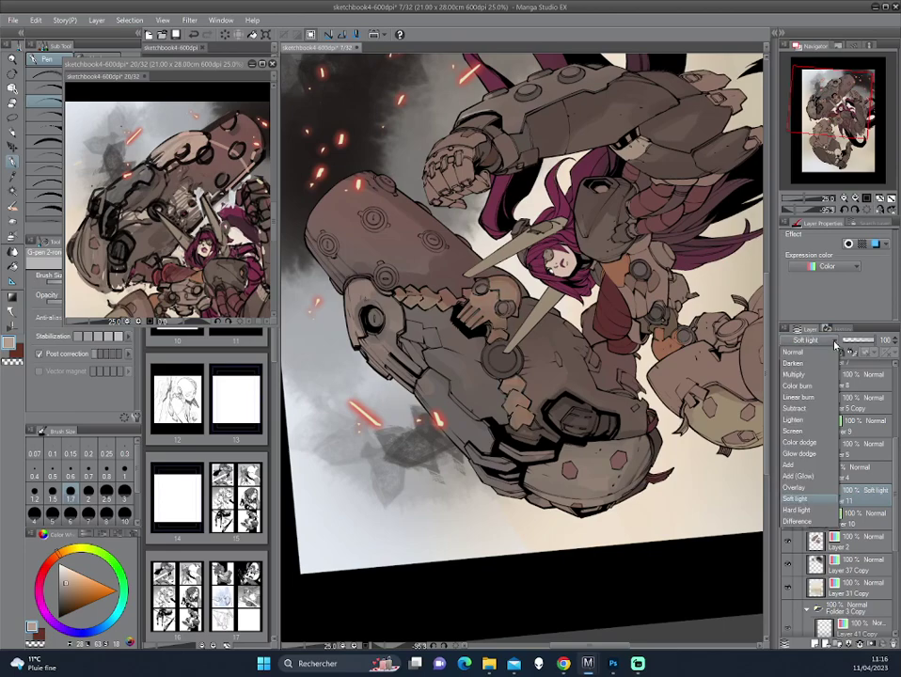
click(795, 431)
drag(888, 340, 852, 341)
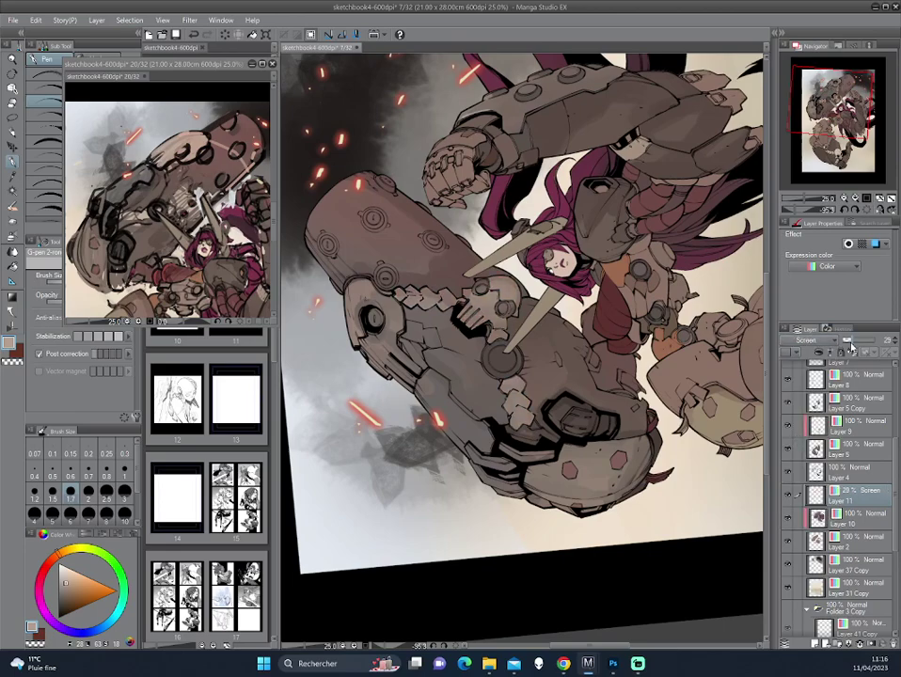
key(h)
drag(672, 223, 629, 283)
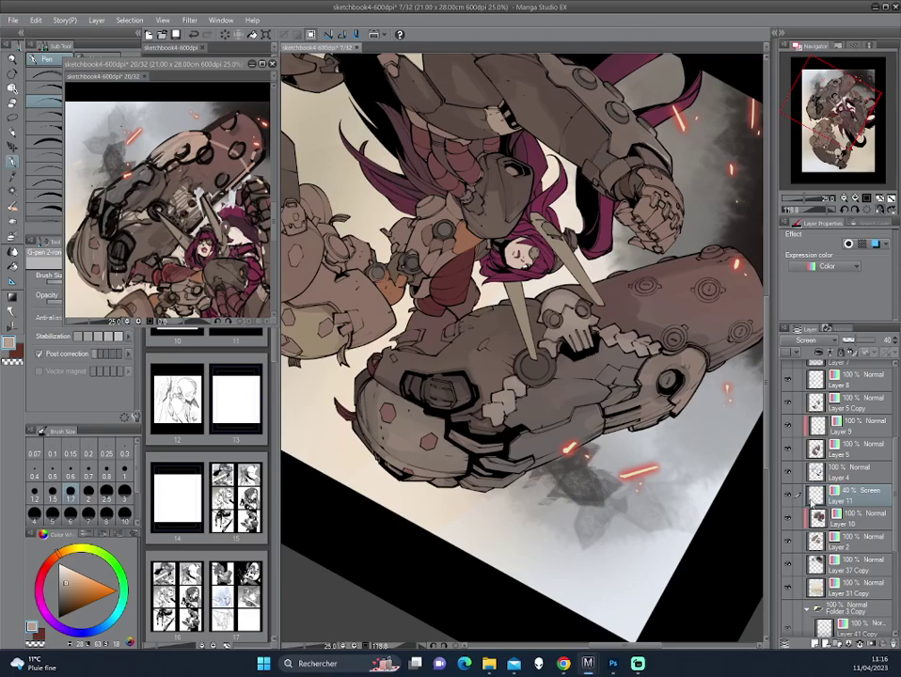
- Add empty Layer 12 and reset Layer 11 to Normal blending at 100% opacity
key(ctrl+shift+n)
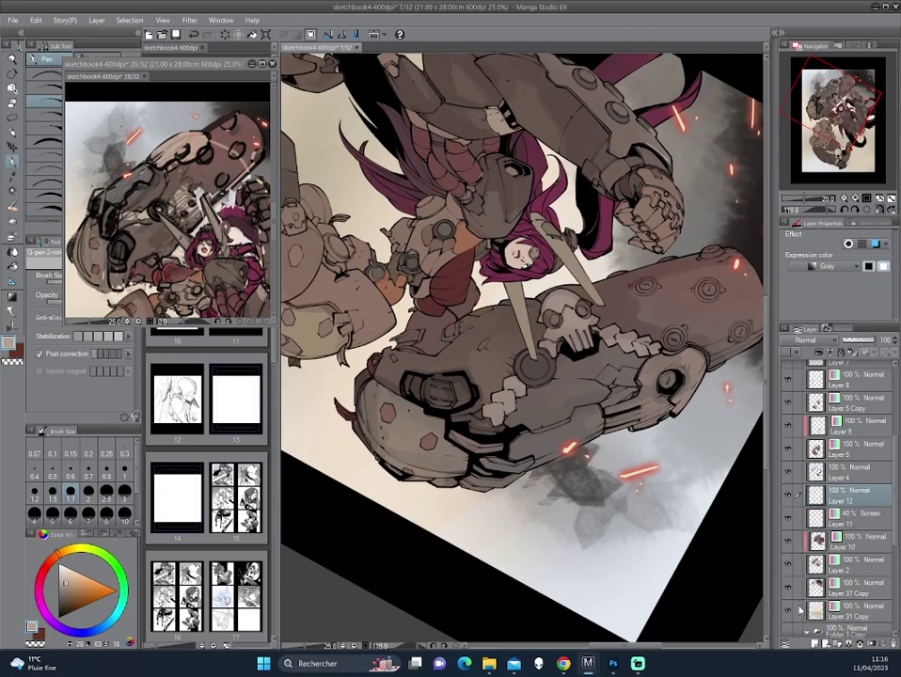
click(828, 267)
click(796, 284)
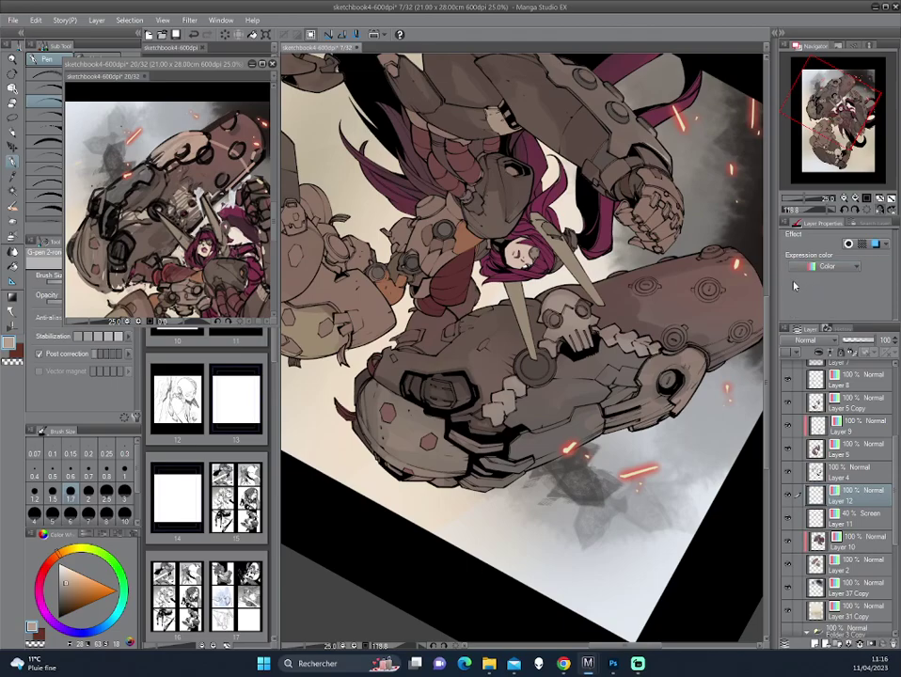
click(12, 205)
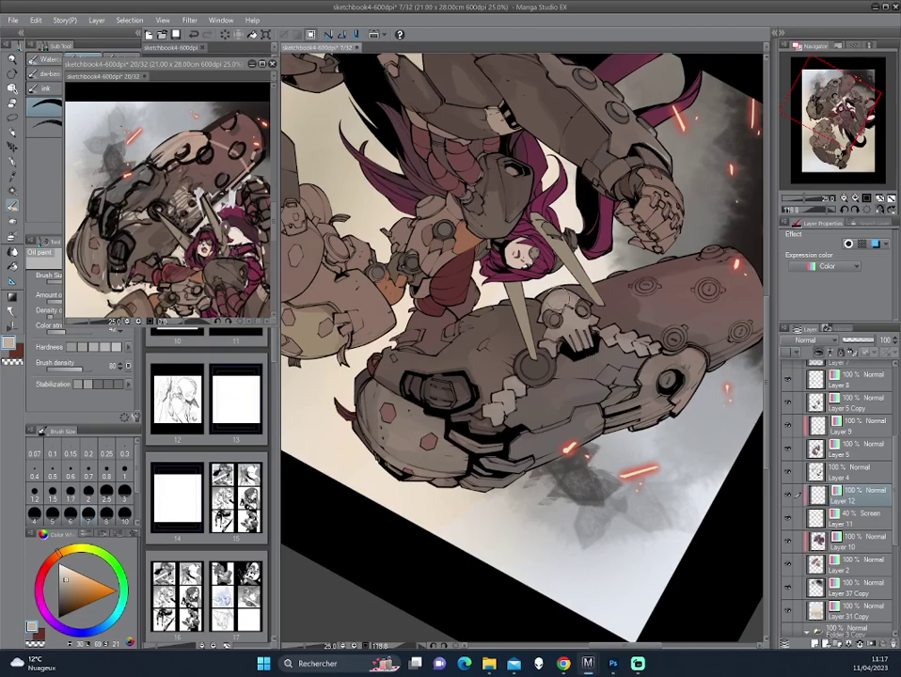
click(852, 514)
drag(861, 341, 896, 343)
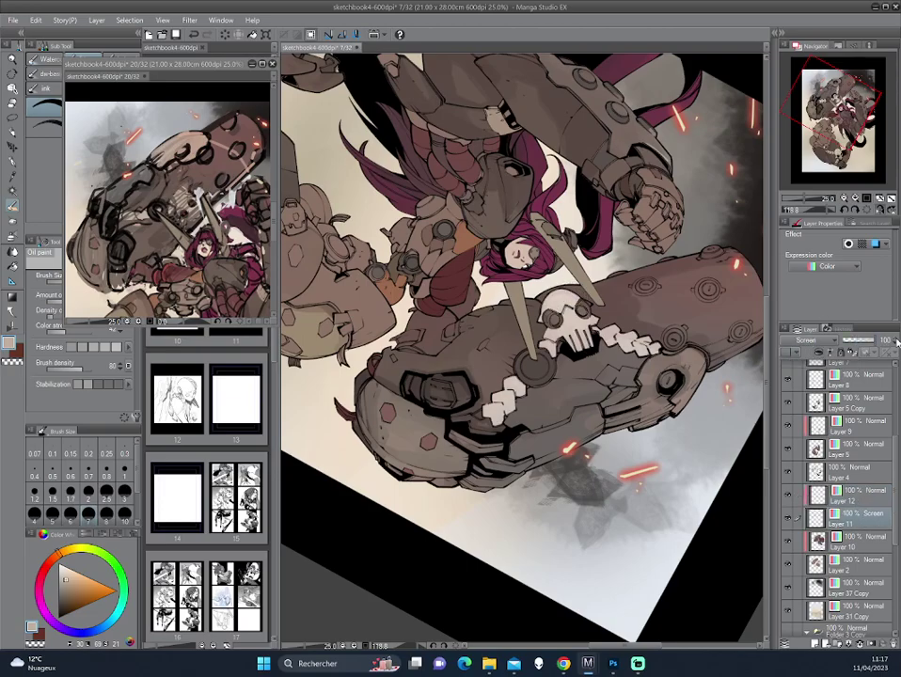
click(828, 267)
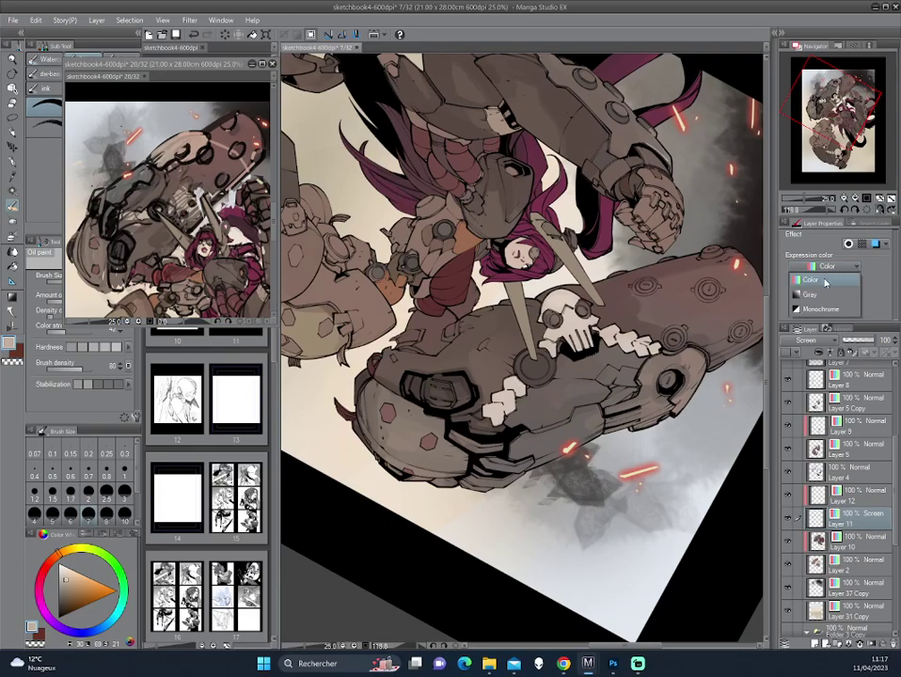
click(807, 340)
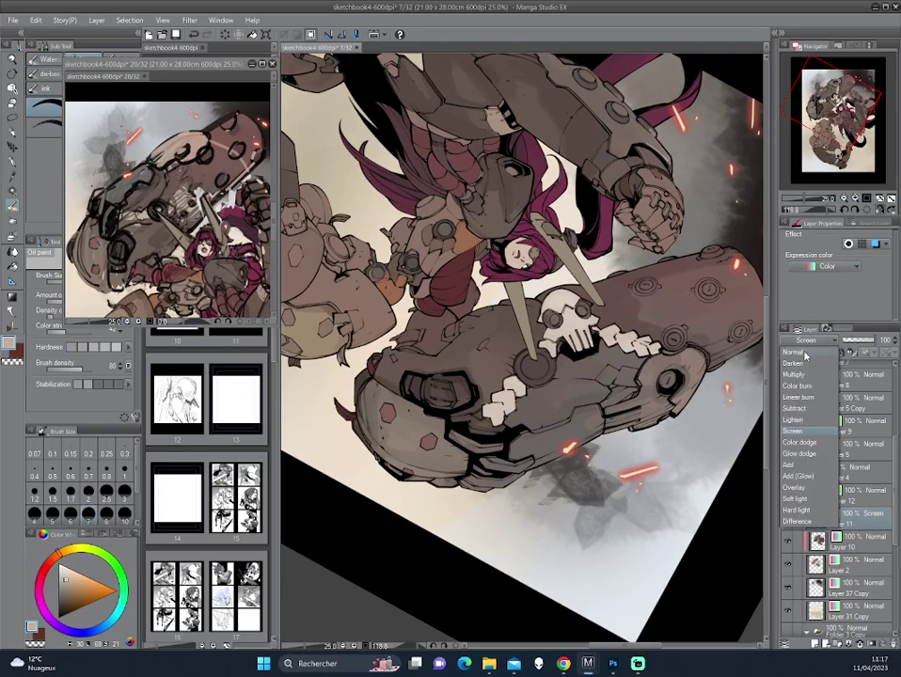
click(806, 358)
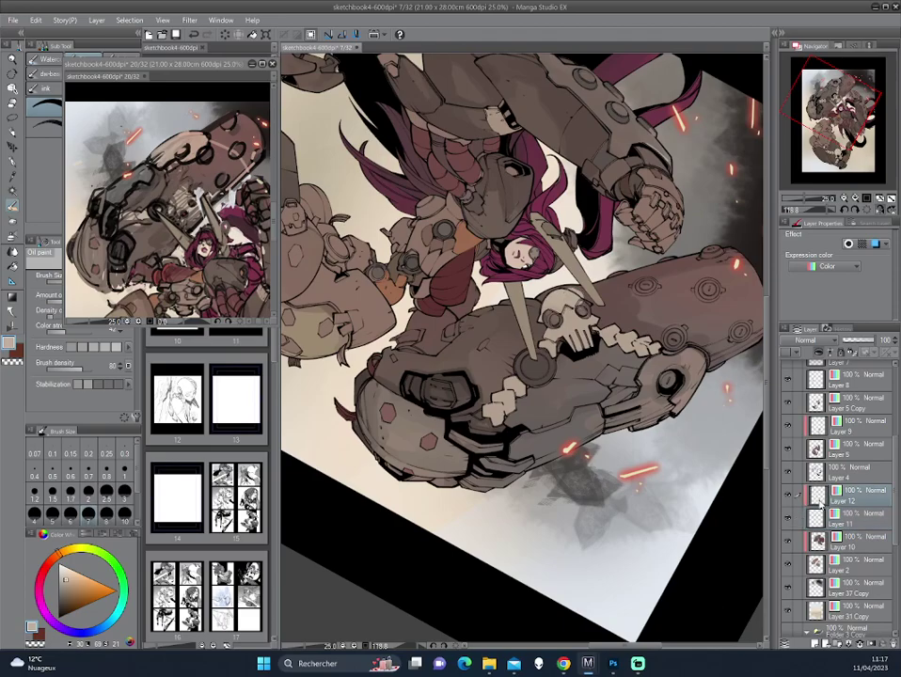
click(798, 490)
- Rotate the view while sampling a darker brown from the mech arm
alt+click(433, 270)
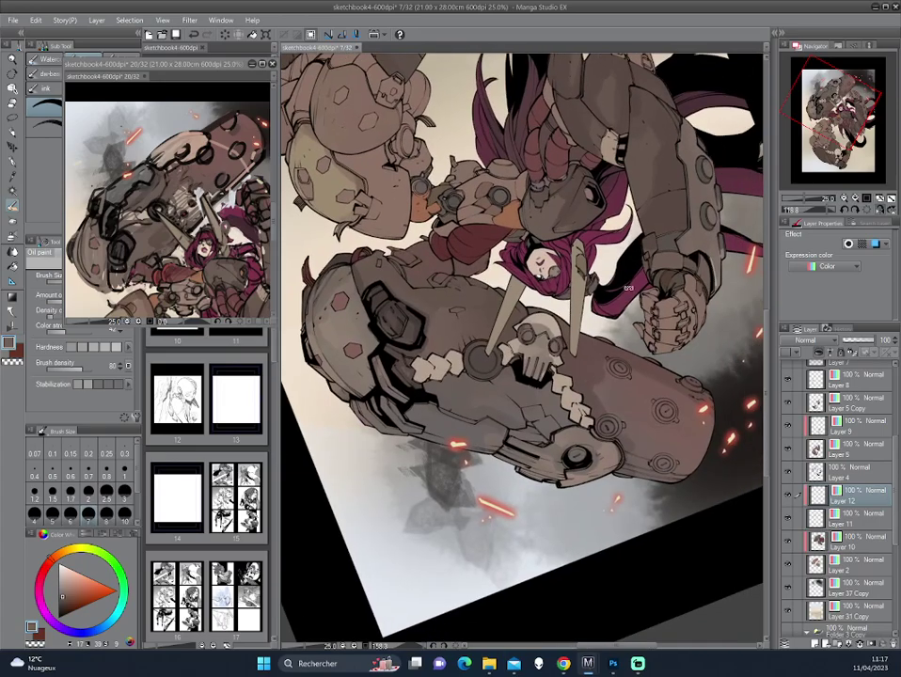
drag(442, 264, 398, 292)
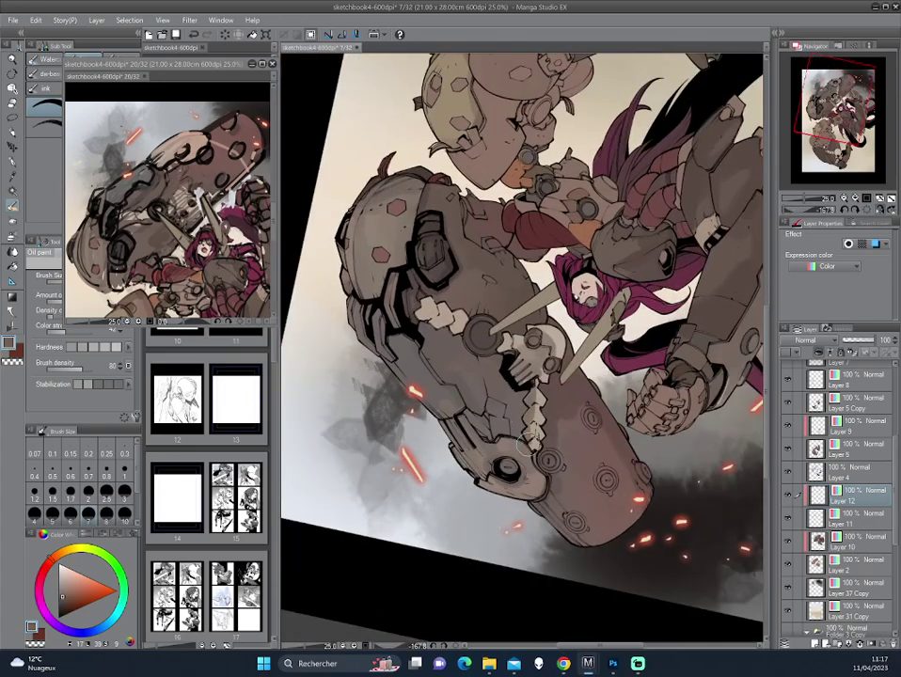
drag(397, 334, 343, 287)
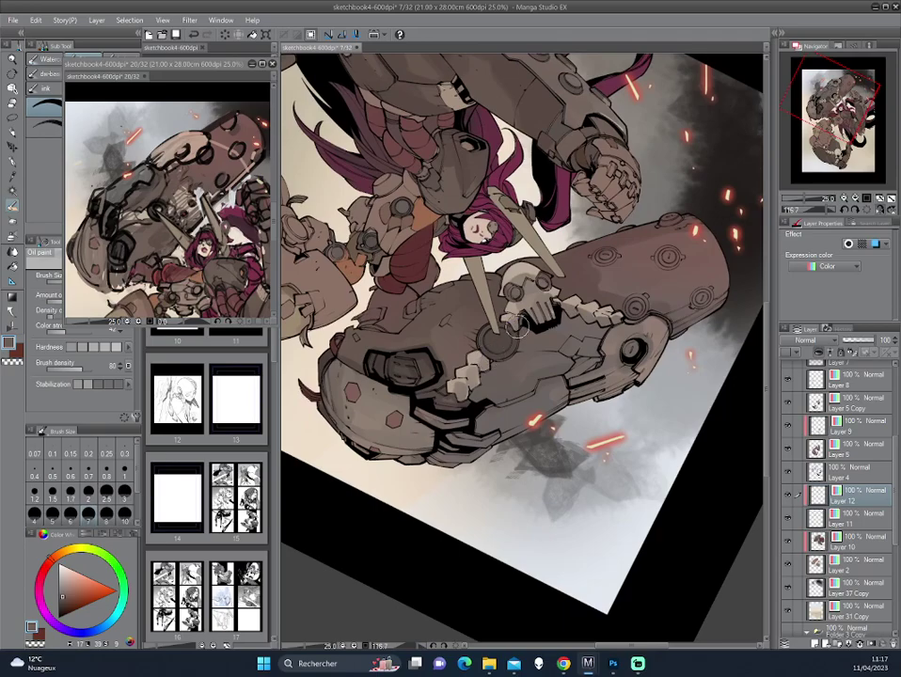
mouse_move(521, 322)
mouse_down()
mouse_move(614, 373)
mouse_move(420, 261)
mouse_up()
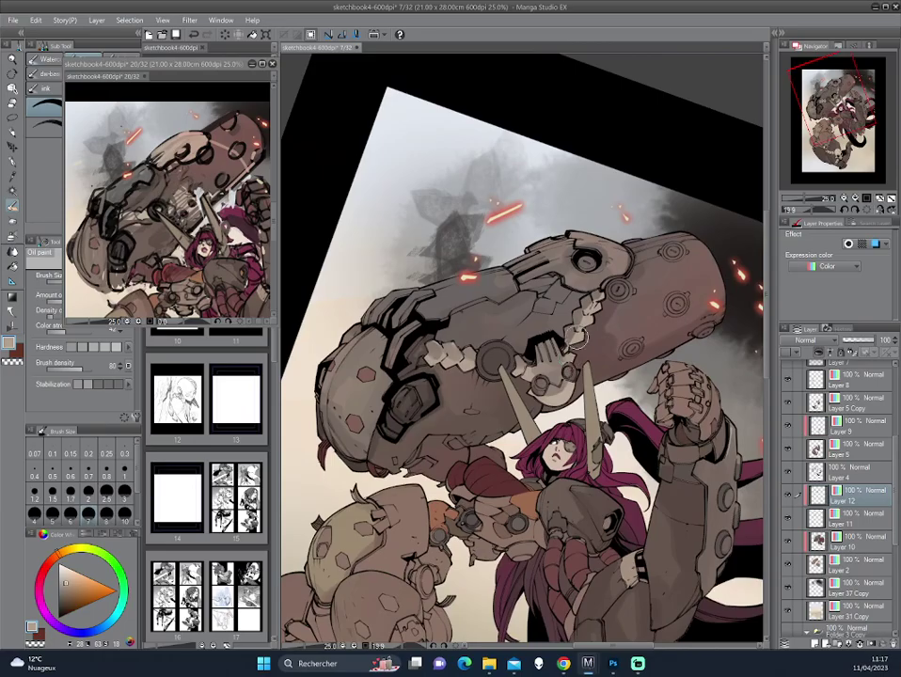
alt+click(430, 251)
mouse_move(439, 231)
mouse_down()
mouse_move(595, 279)
mouse_move(598, 329)
mouse_up()
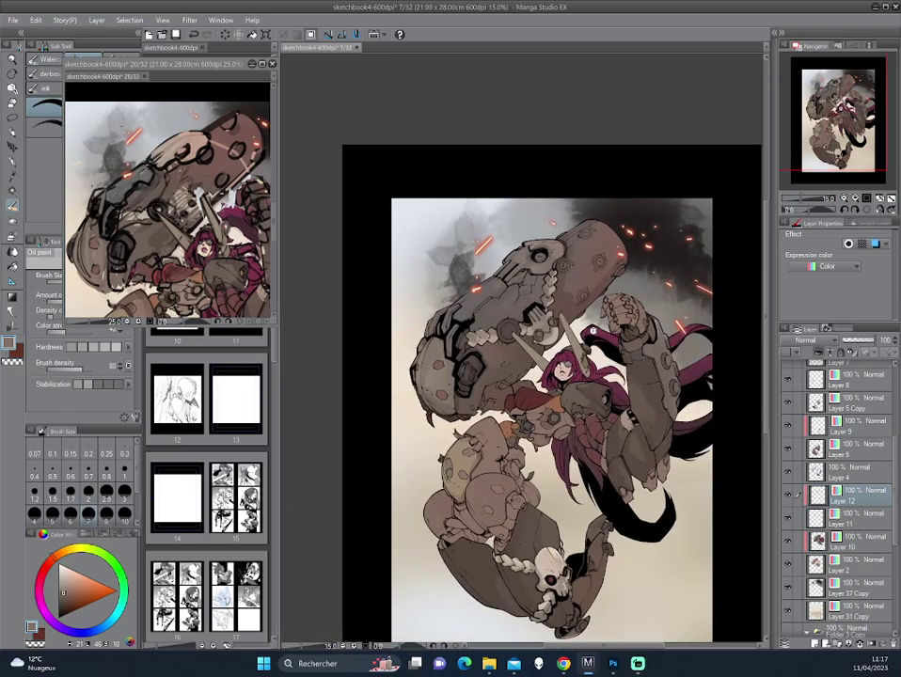
- Pan and zoom to review the page, compare layer visibility, and switch to Layer 10
scroll(599, 328, up, 2)
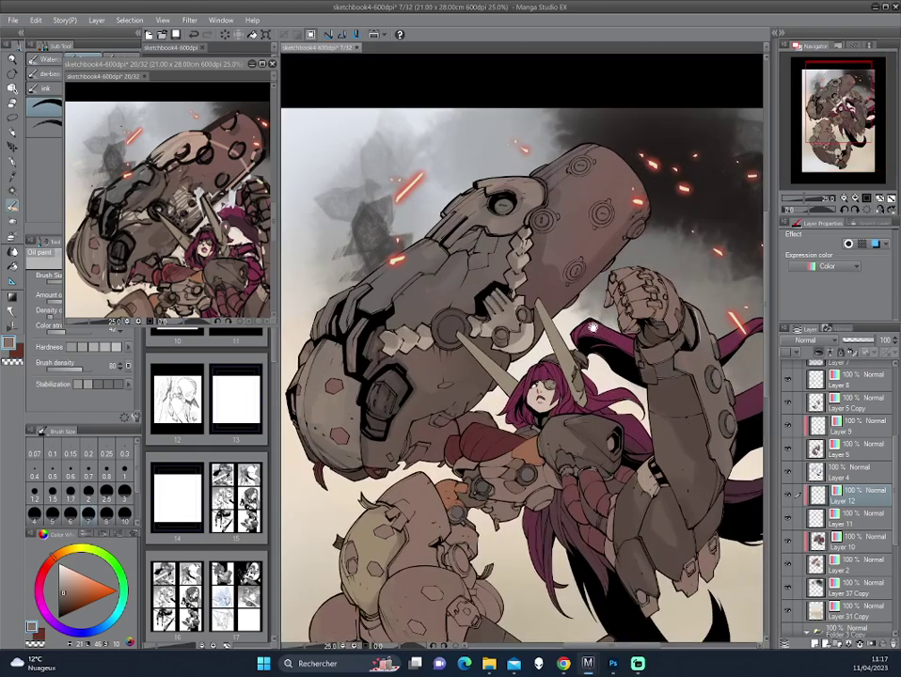
drag(474, 295, 509, 354)
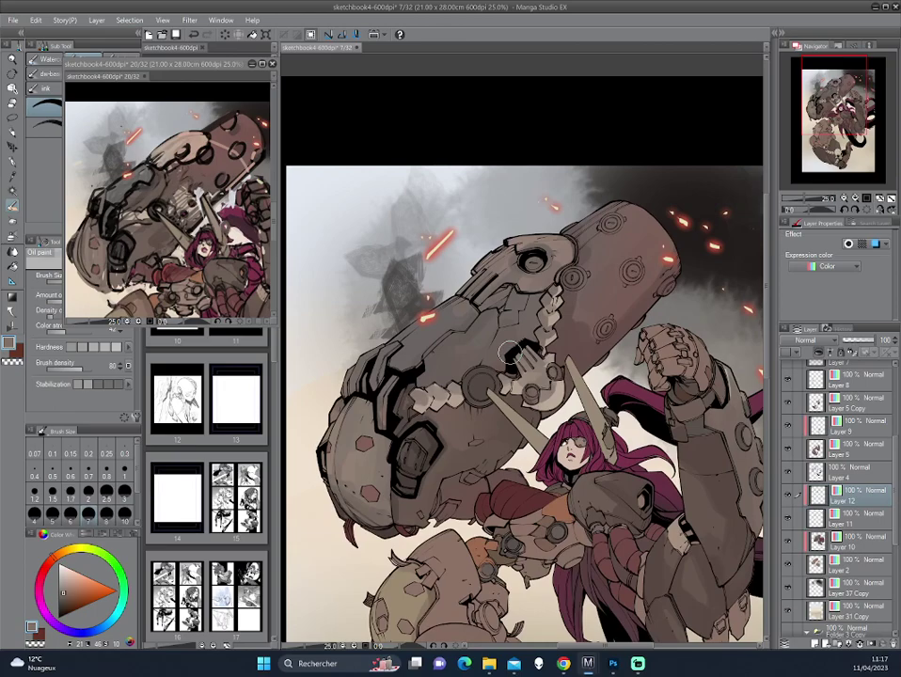
scroll(509, 354, down, 1)
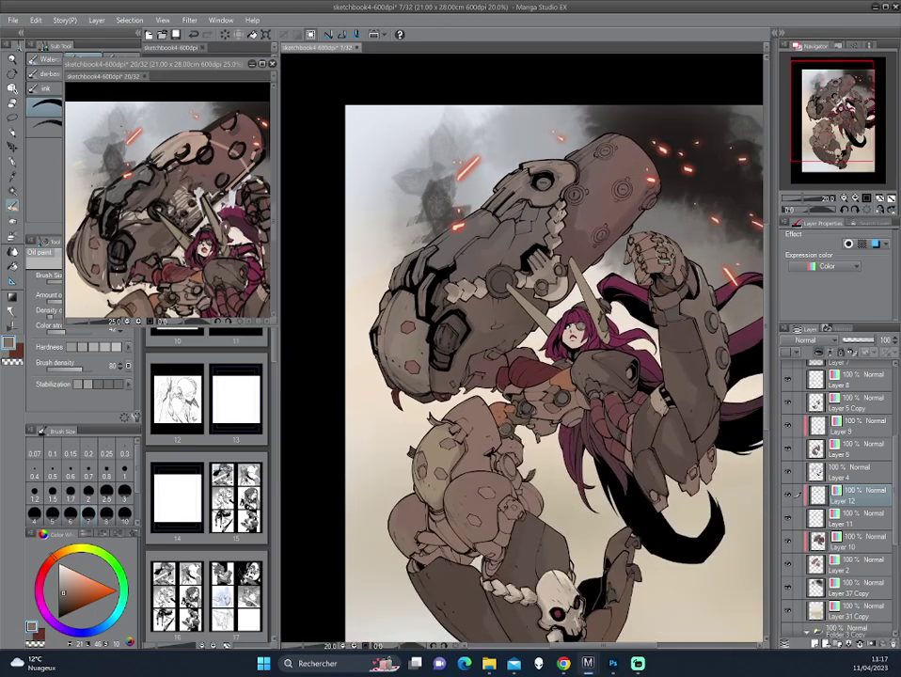
scroll(509, 354, up, 1)
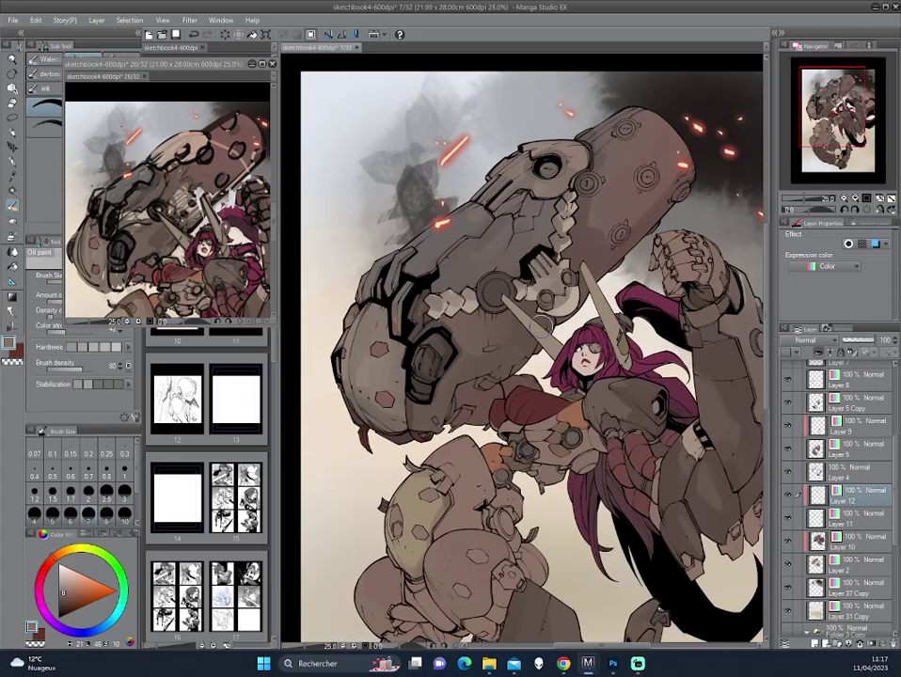
drag(543, 323, 550, 404)
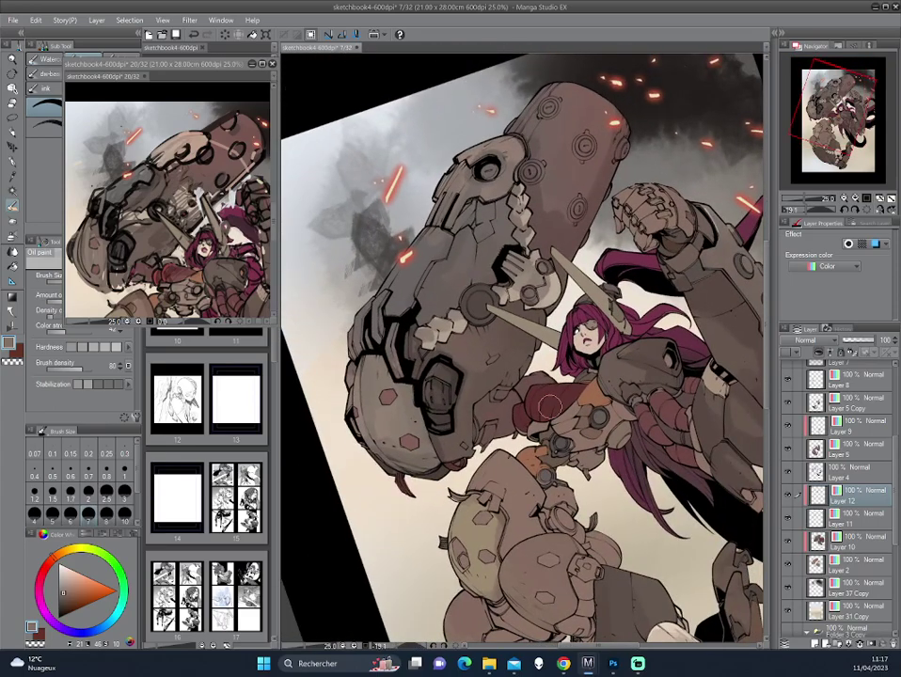
click(792, 519)
click(800, 541)
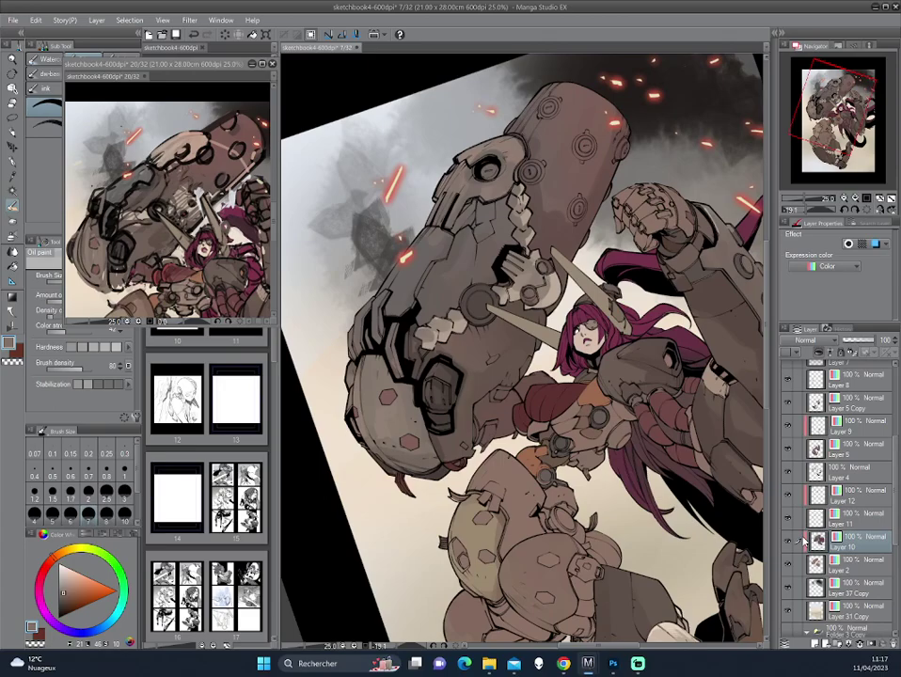
- Sample dark greys from the mech arm and the page 20 reference image
click(14, 180)
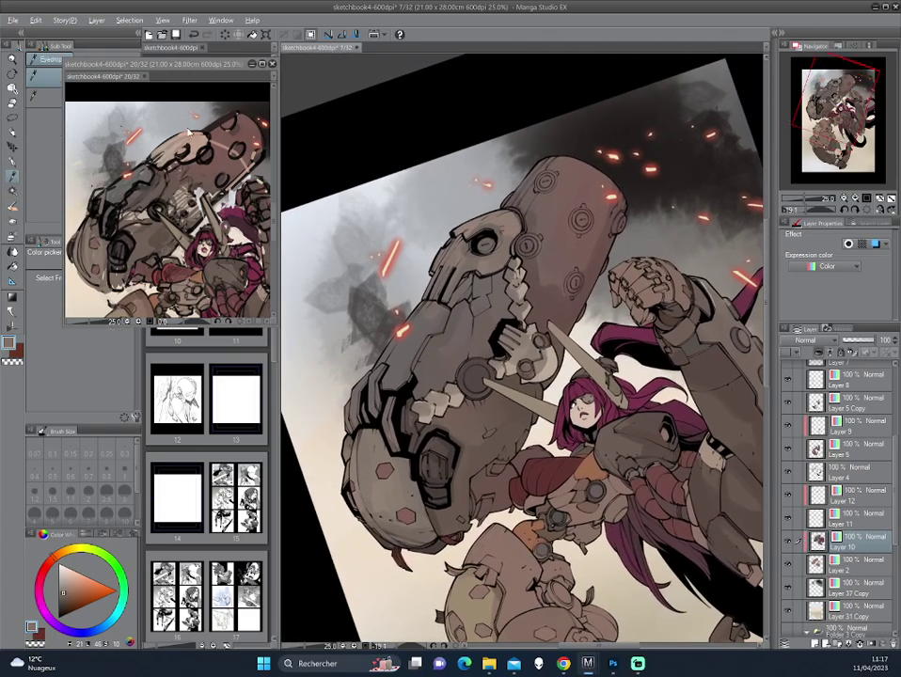
scroll(494, 213, up, 2)
click(469, 202)
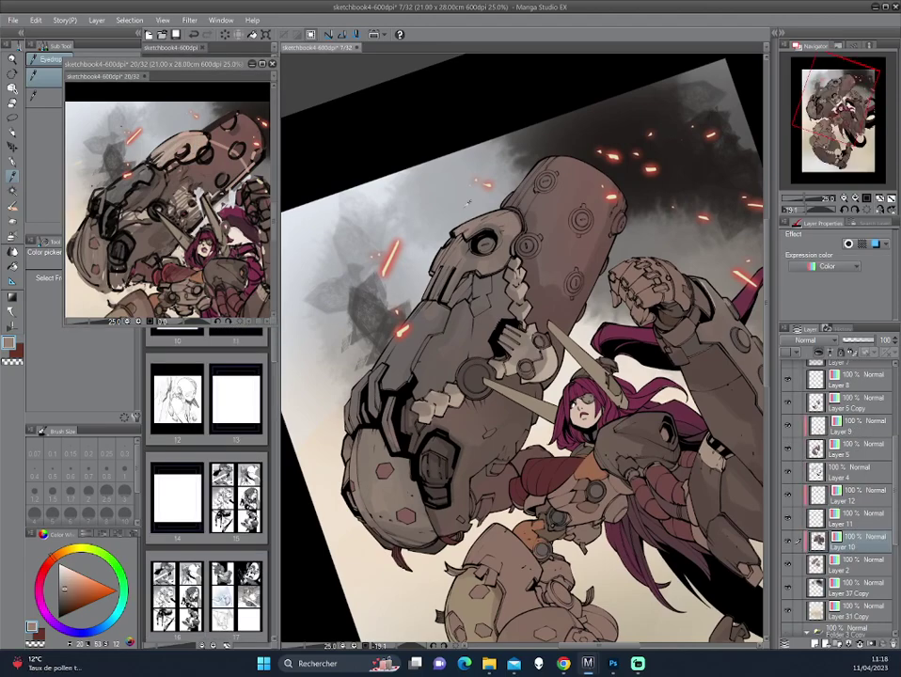
click(148, 106)
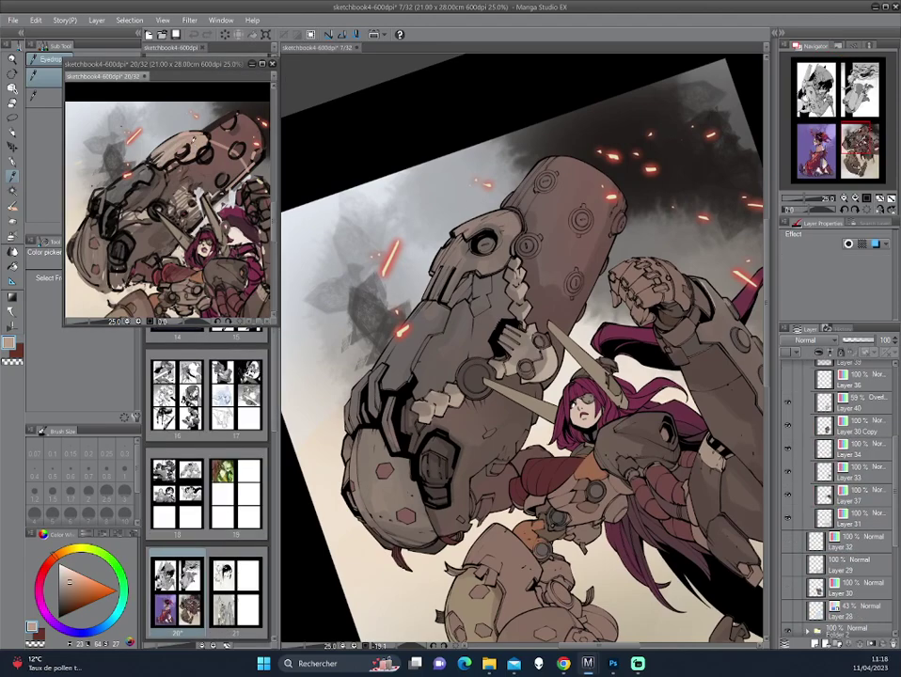
key(p)
click(344, 168)
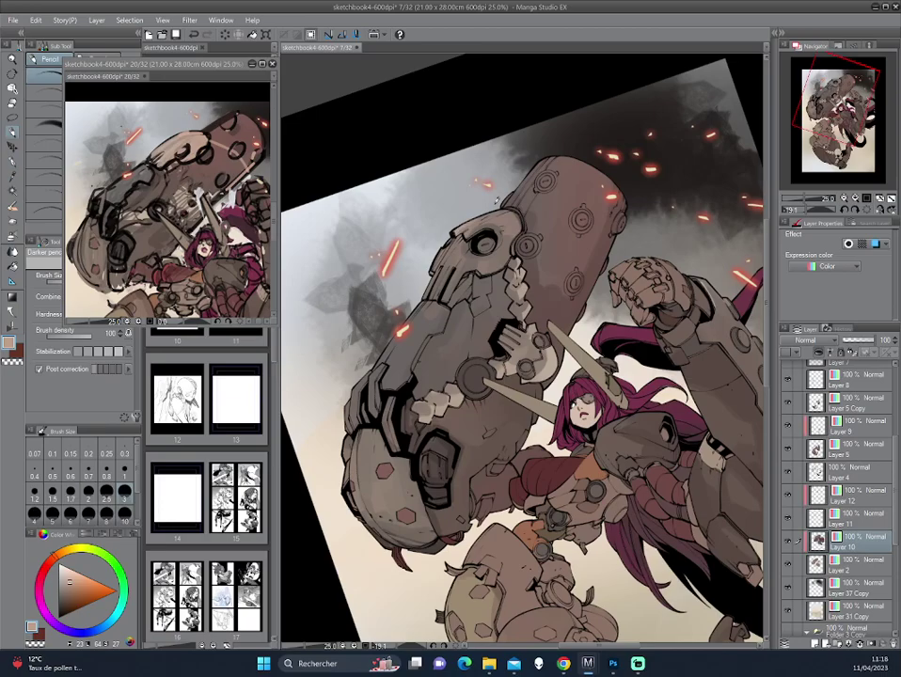
drag(344, 168, 327, 195)
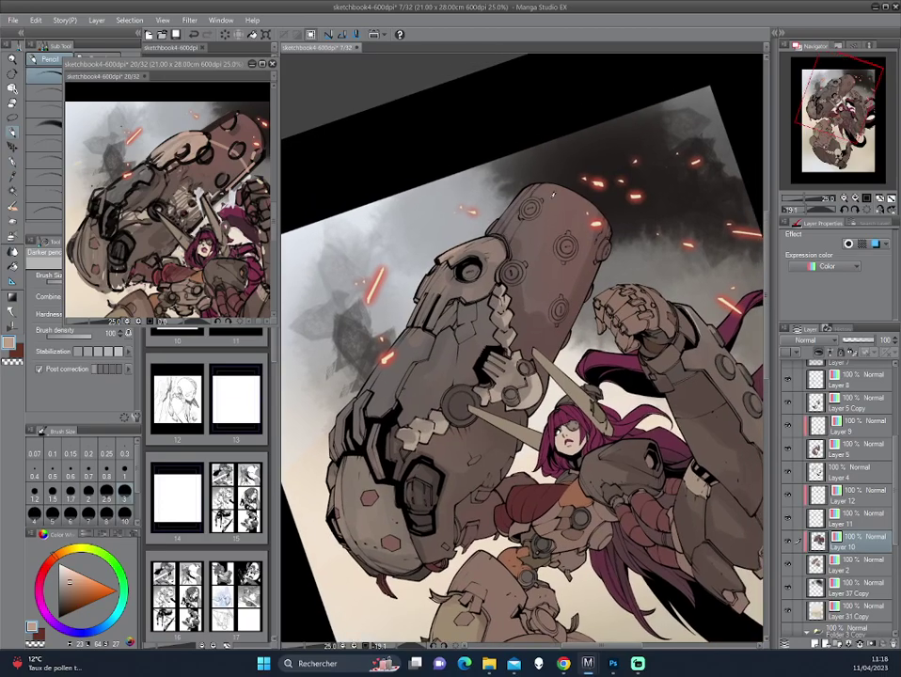
alt+click(129, 243)
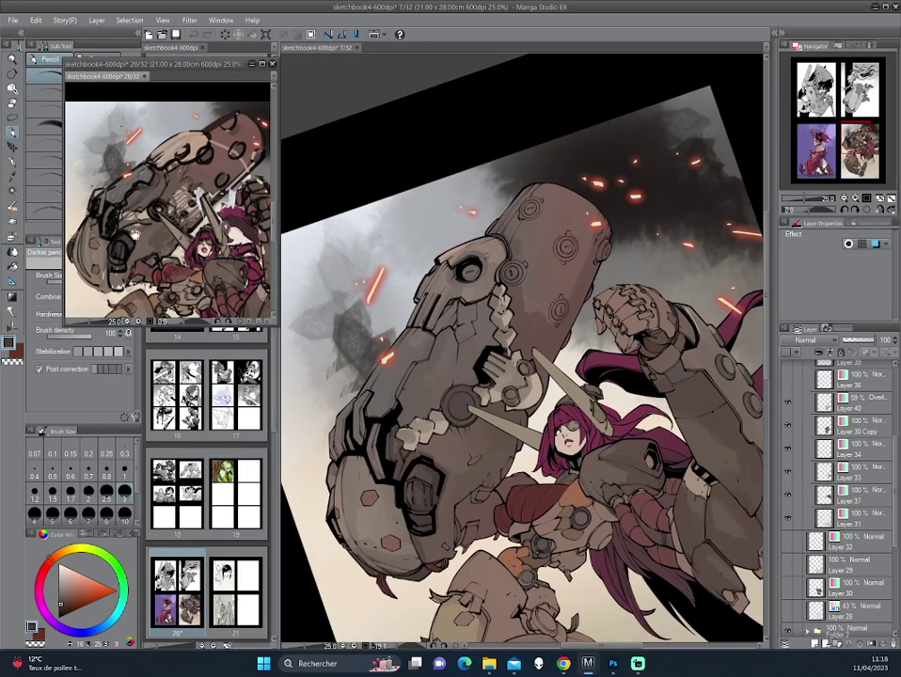
click(511, 246)
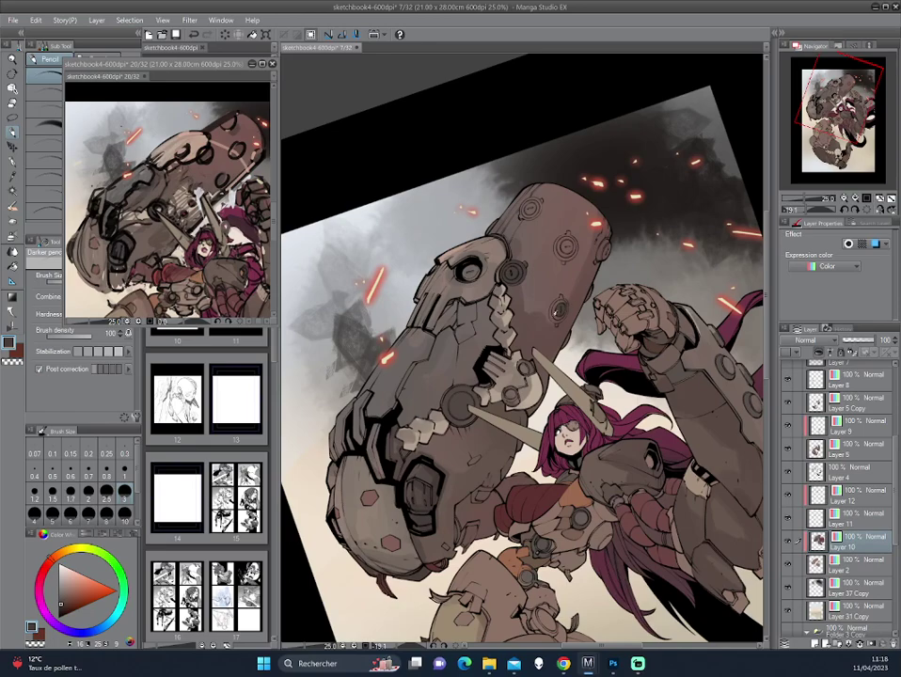
- Paint over the round bolt's highlight with darker sampled browns, mirroring and rotating the view
alt+click(555, 317)
alt+click(393, 195)
drag(565, 248, 567, 235)
alt+click(553, 252)
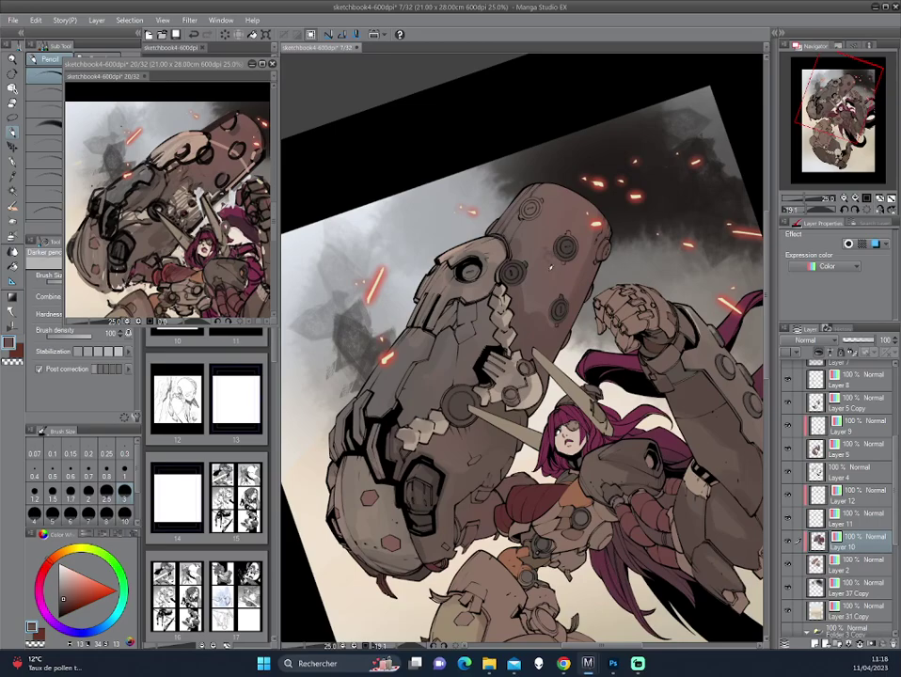
key(h)
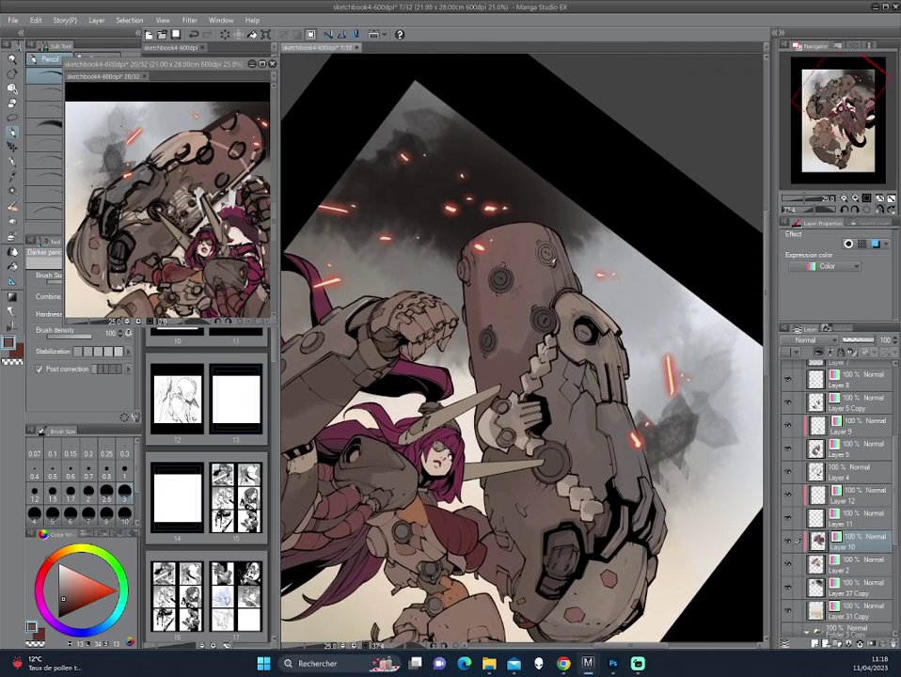
alt+click(505, 266)
alt+click(489, 267)
drag(357, 233, 381, 212)
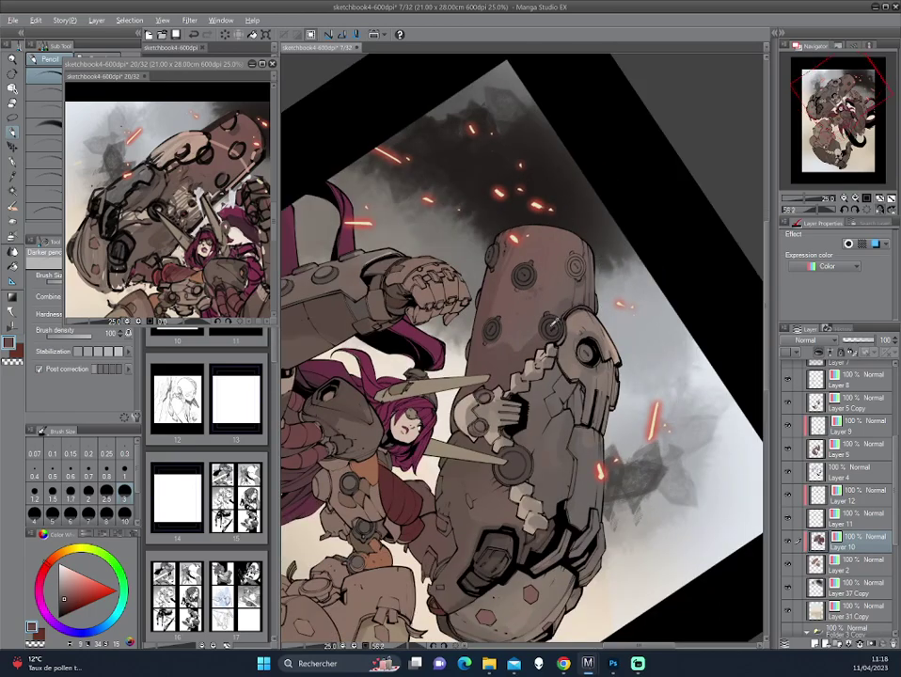
alt+click(429, 193)
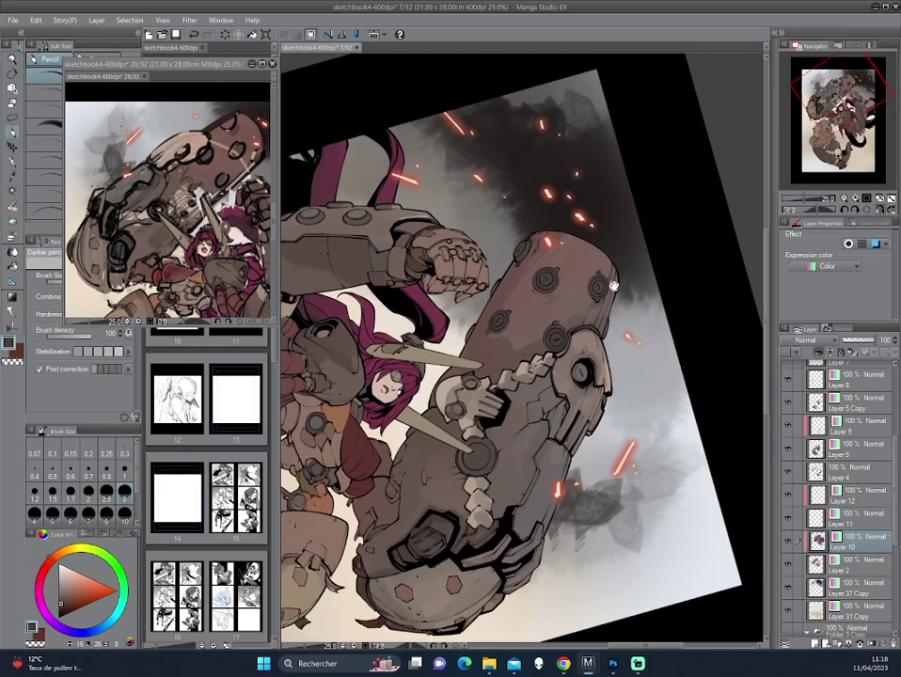
drag(433, 208, 367, 297)
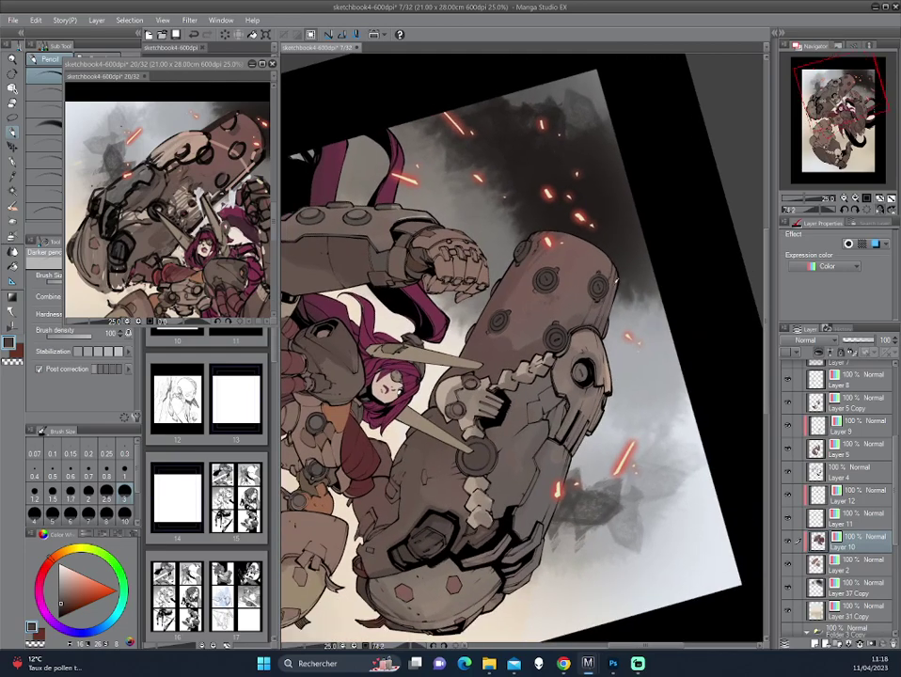
drag(473, 255, 414, 228)
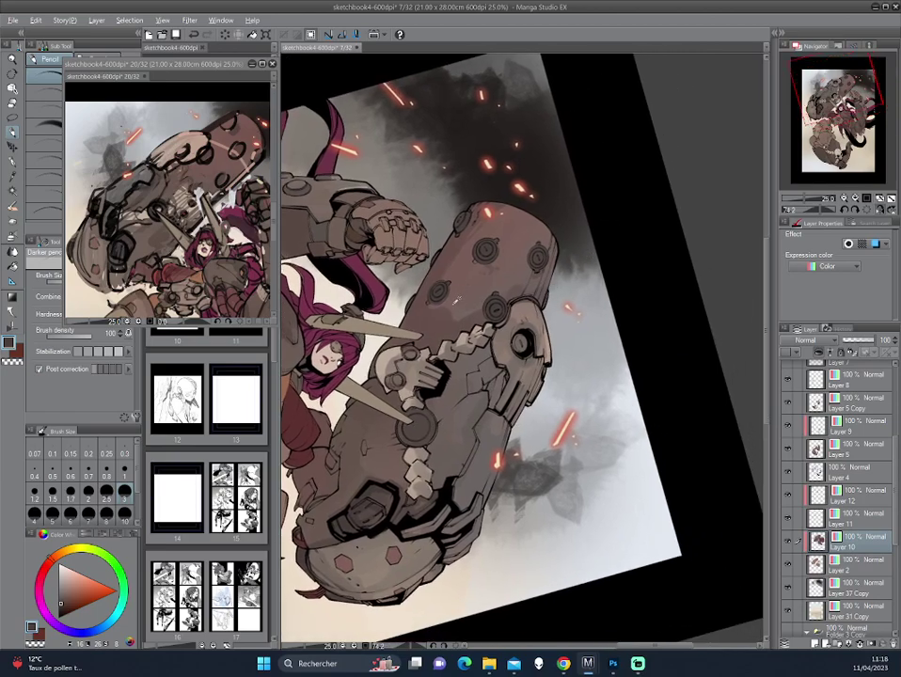
alt+click(340, 226)
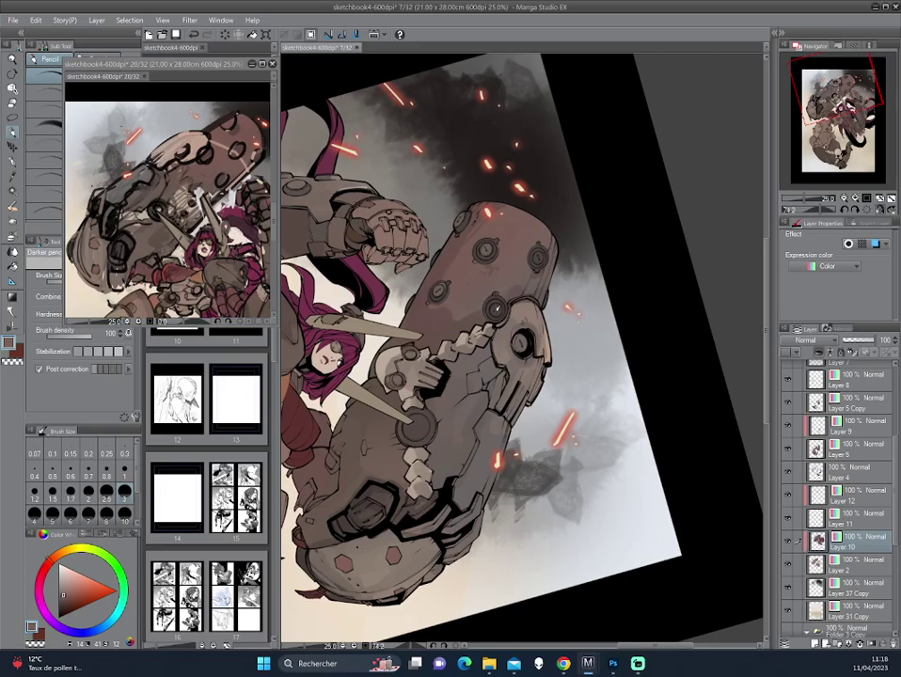
- Zoom out, rotate and mirror the canvas view to check the whole arm
key(ctrl+minus)
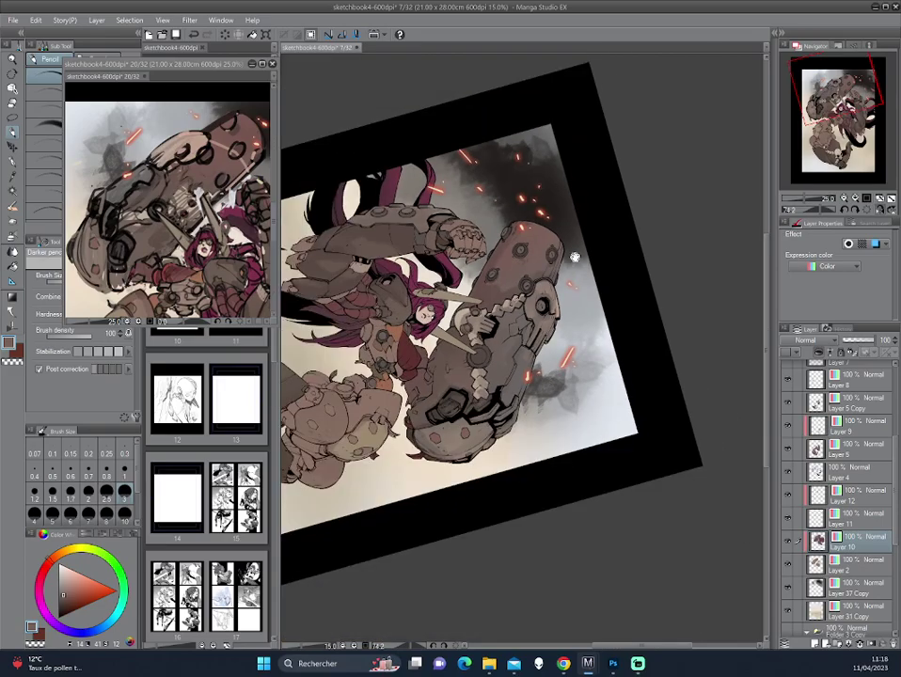
key(minus)
drag(510, 394, 580, 318)
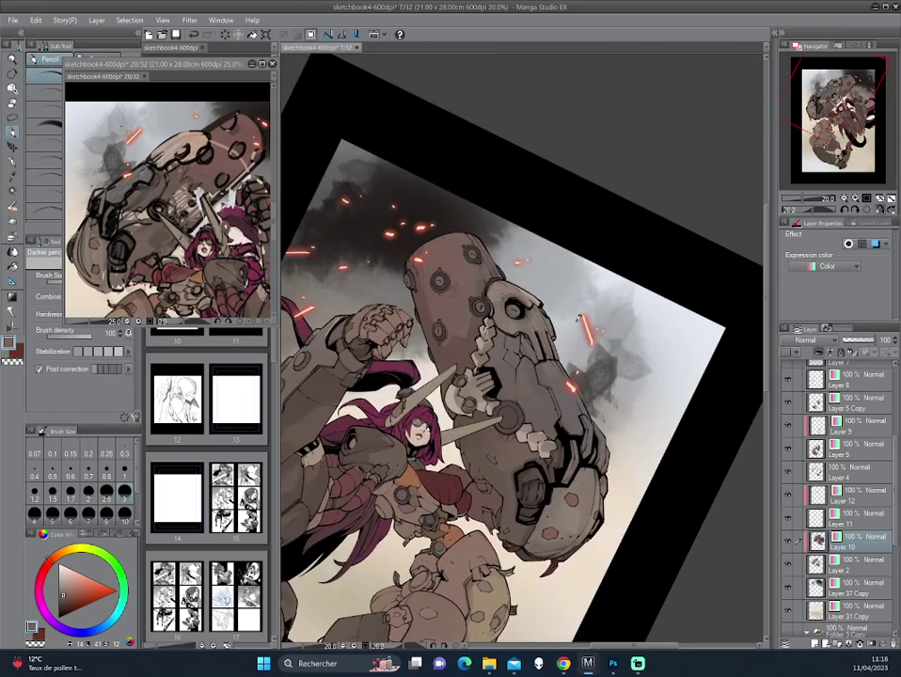
key(h)
drag(612, 189, 677, 311)
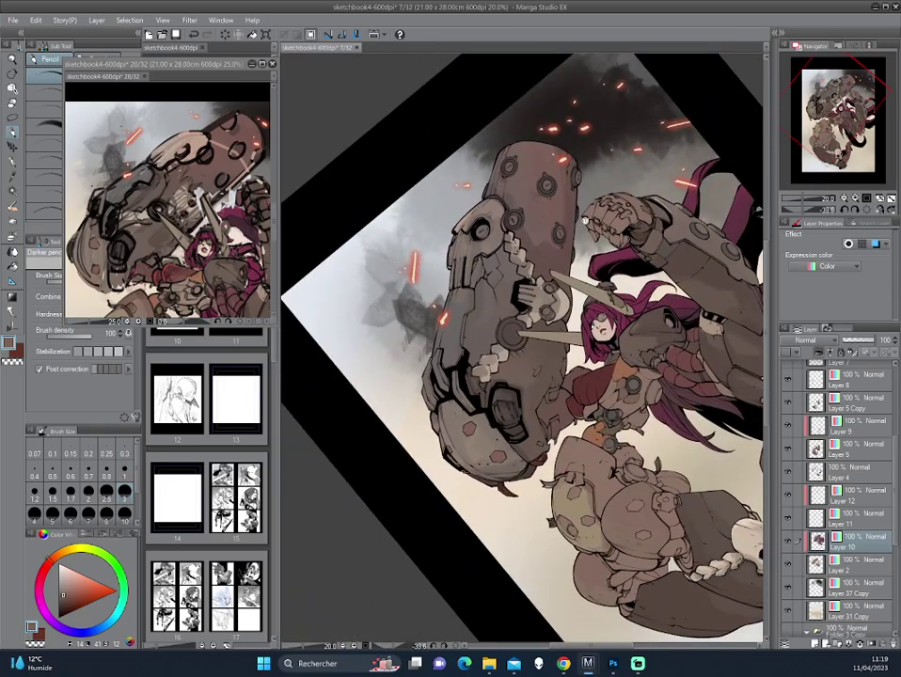
scroll(470, 230, up, 1)
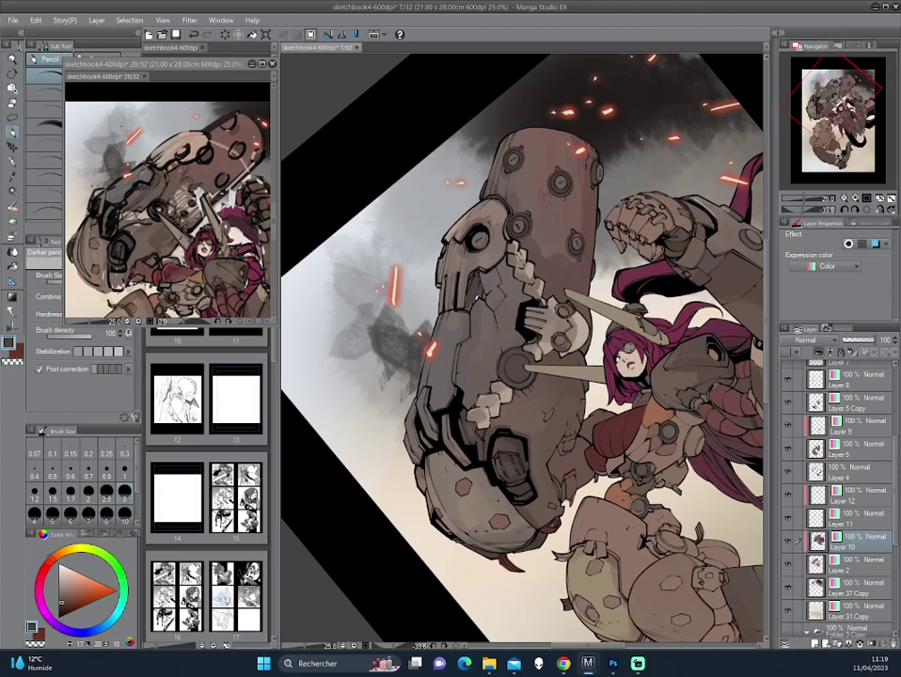
- Sample dark red and greyish-red working colours from the mech arm plating
alt+click(462, 317)
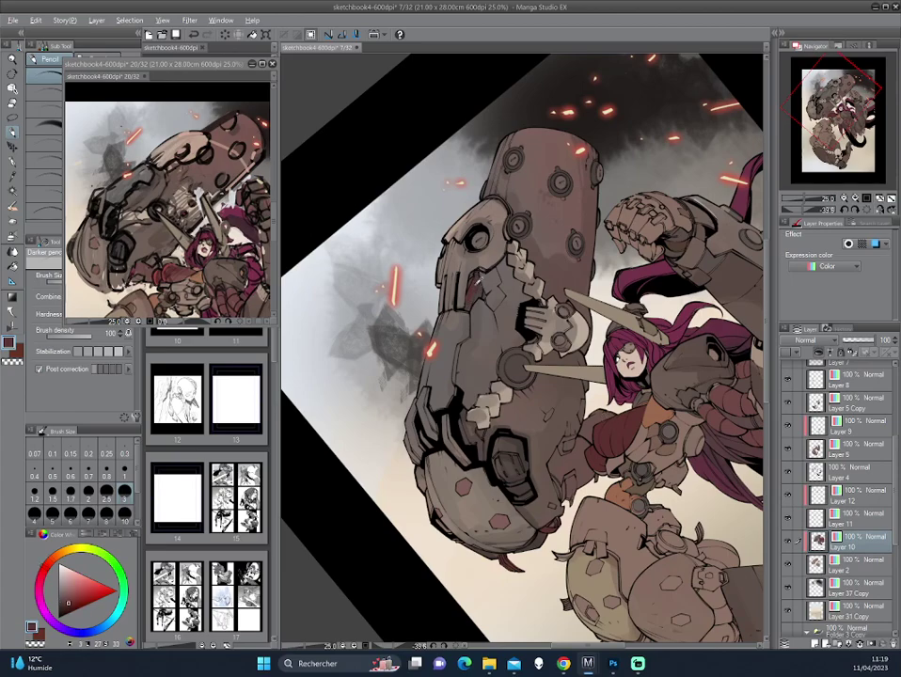
alt+click(480, 278)
alt+click(392, 331)
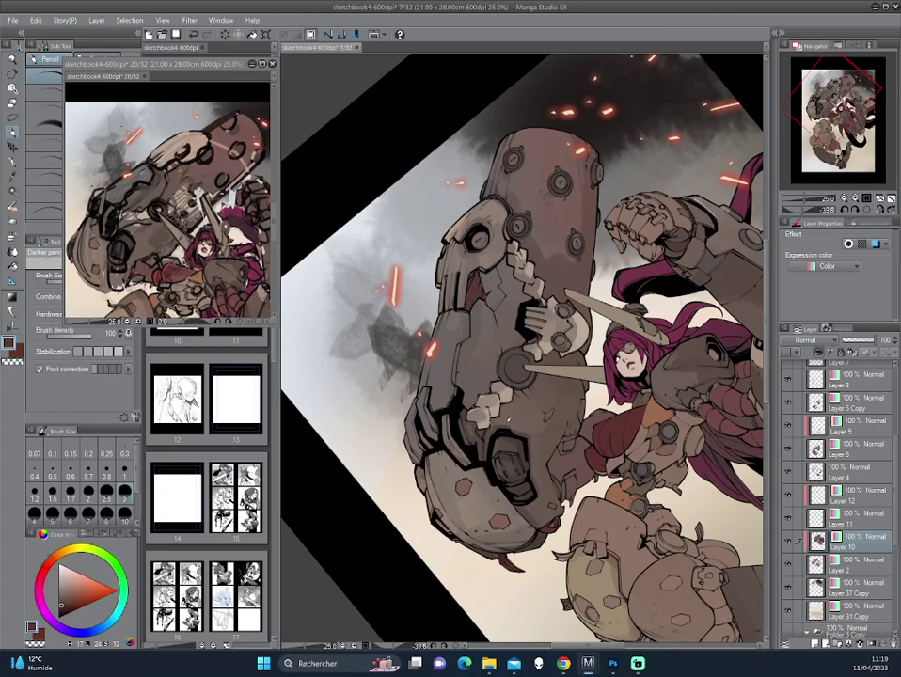
alt+click(358, 212)
alt+click(369, 217)
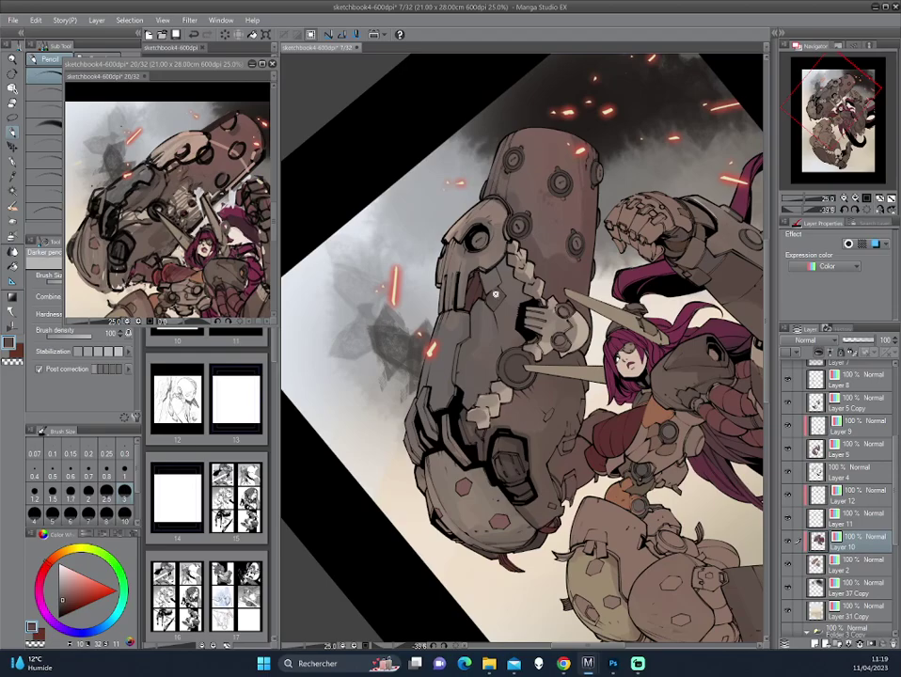
scroll(496, 295, up, 1)
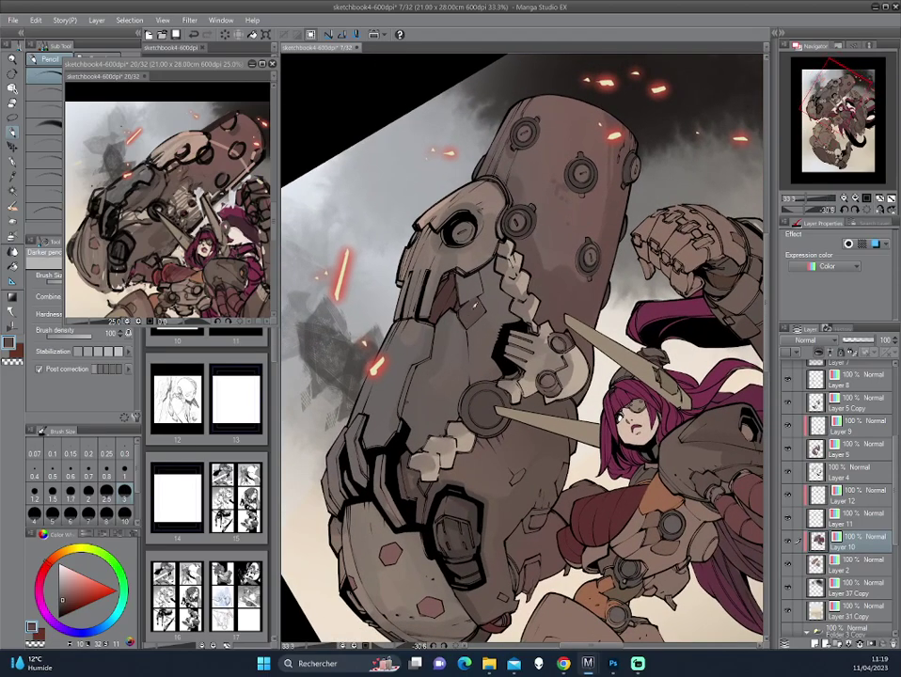
alt+click(346, 209)
drag(343, 236, 350, 268)
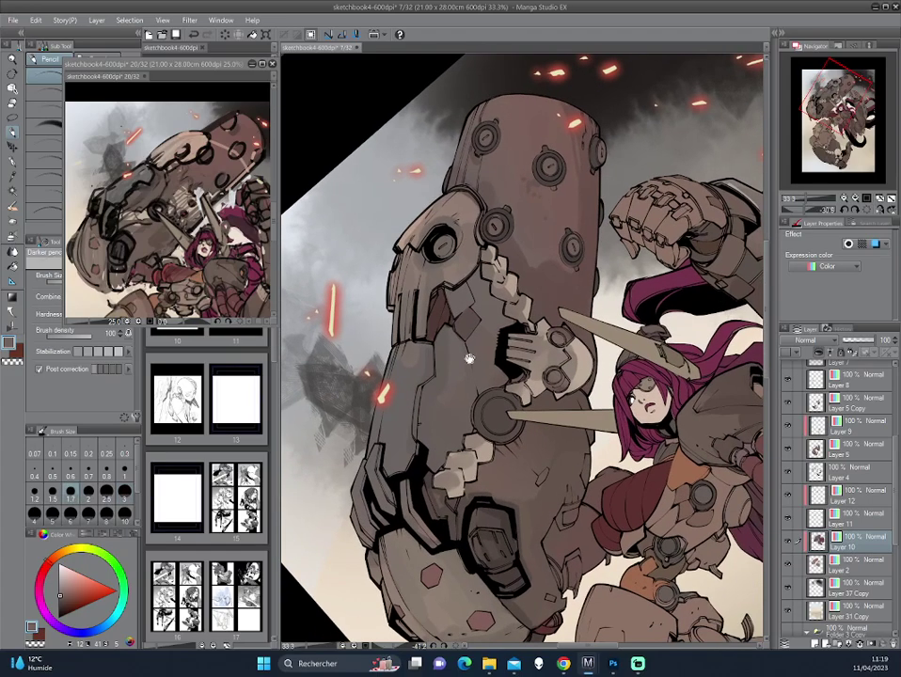
alt+click(325, 226)
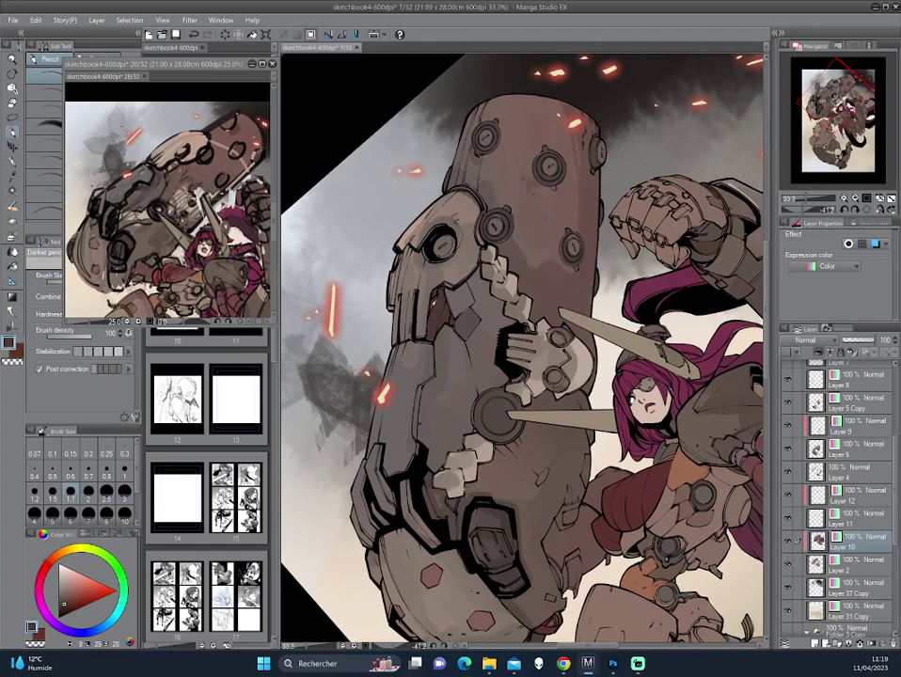
- Reposition the view around the arm and girl, then sample a slightly different arm tone
drag(530, 203, 529, 254)
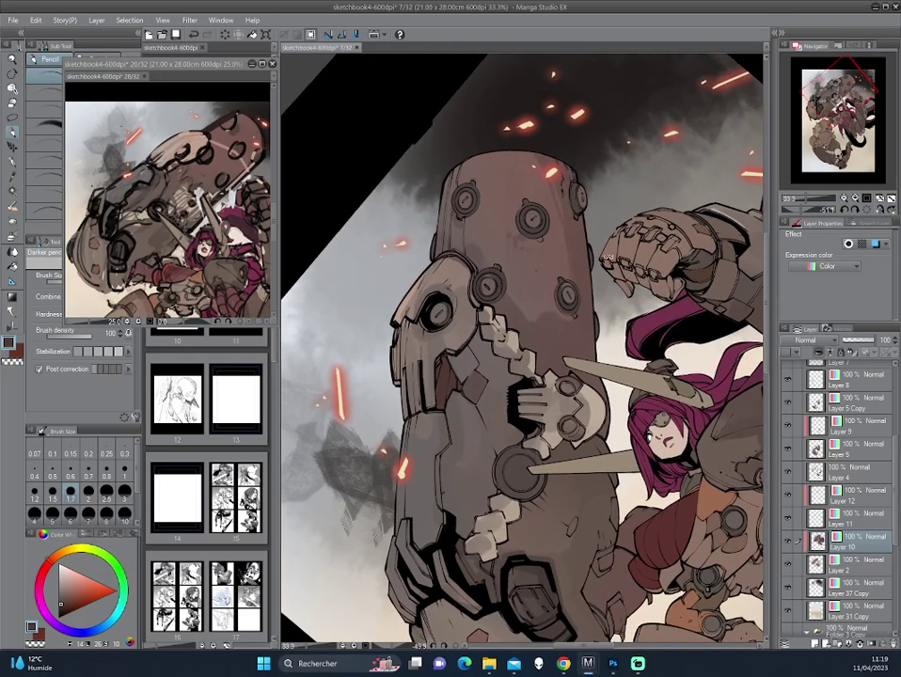
mouse_move(456, 280)
mouse_down()
mouse_move(582, 246)
mouse_move(541, 209)
mouse_up()
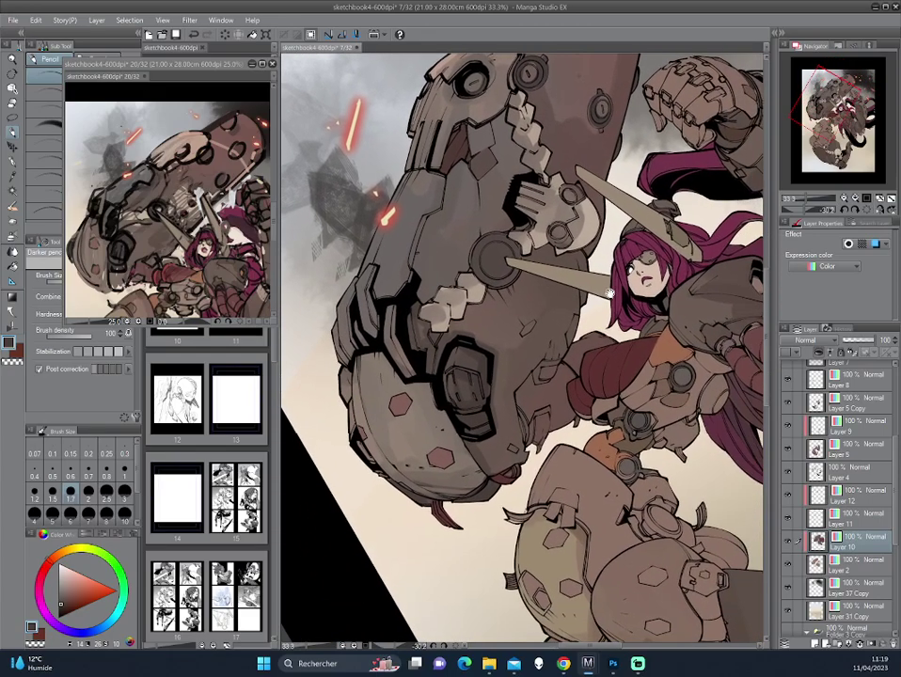
drag(541, 384, 513, 357)
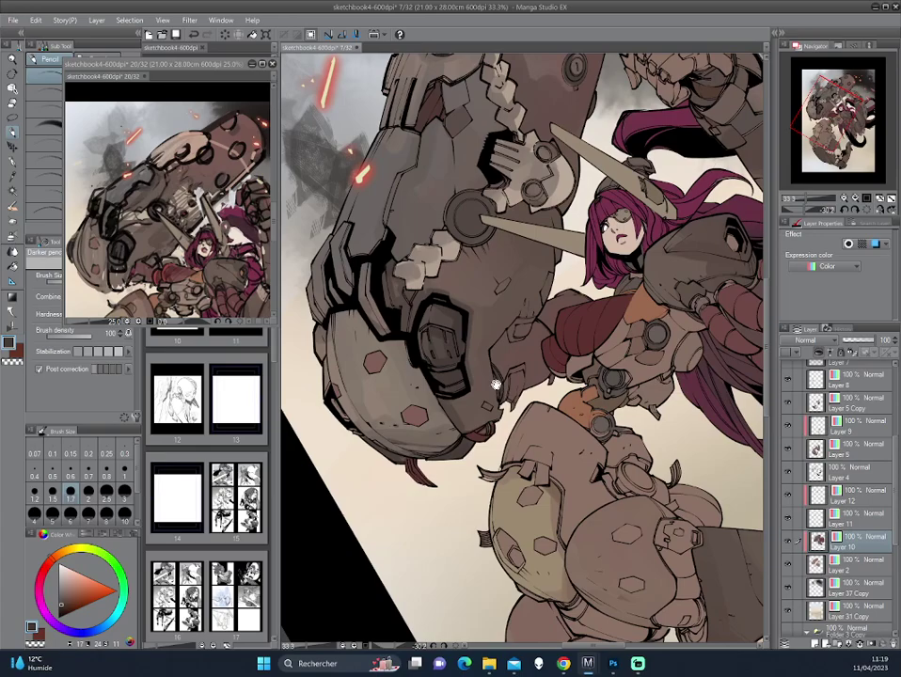
mouse_move(495, 376)
mouse_down()
mouse_move(525, 344)
mouse_move(539, 283)
mouse_up()
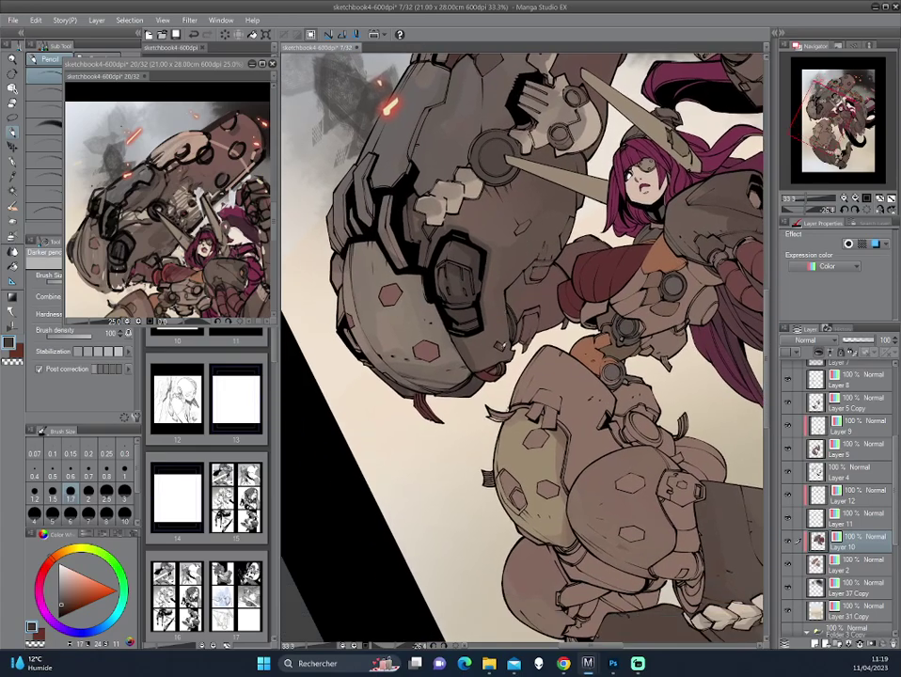
drag(466, 322, 527, 301)
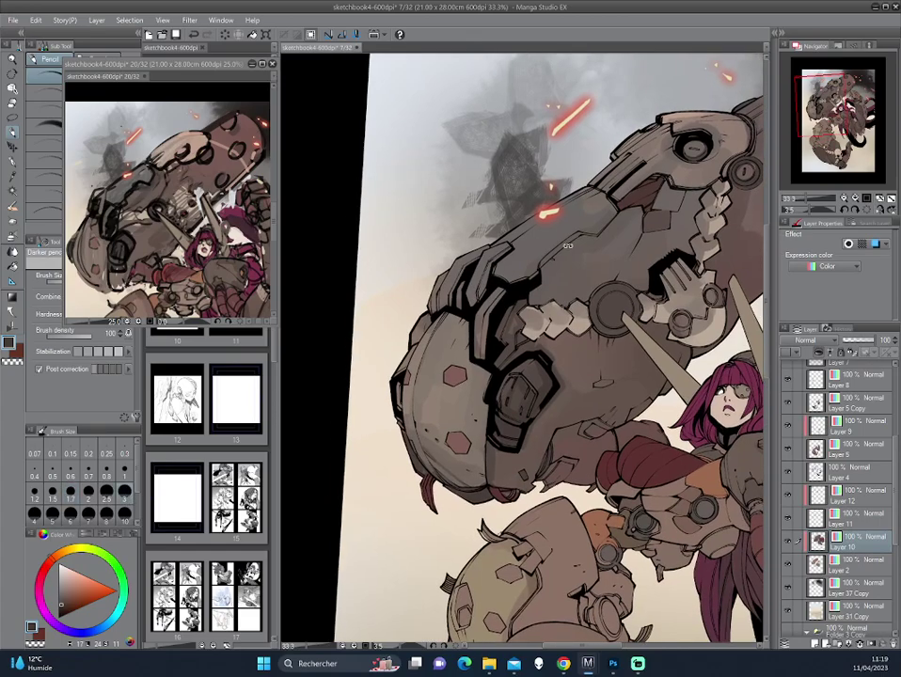
drag(433, 235, 431, 282)
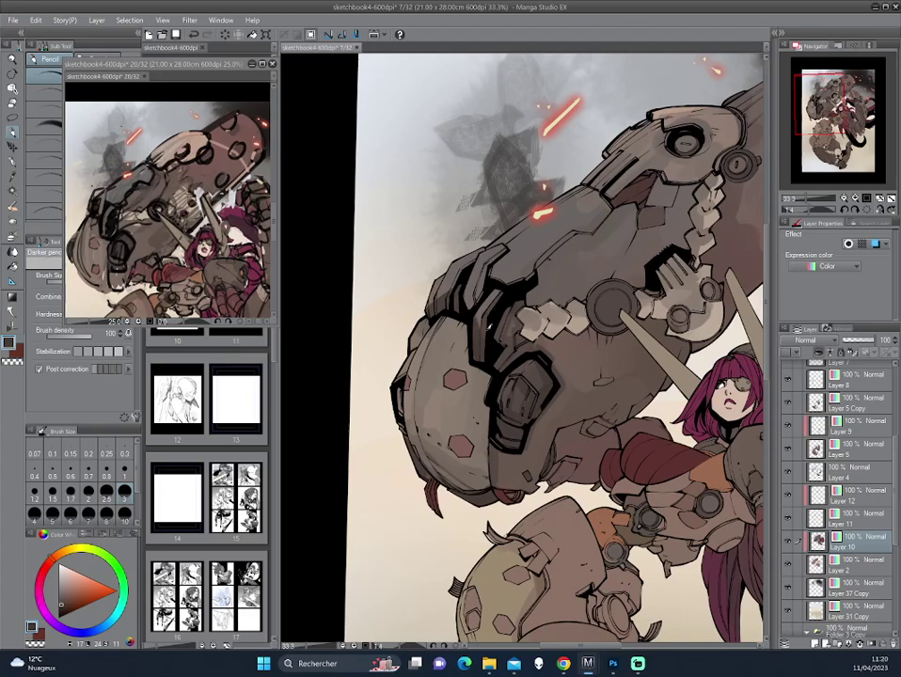
mouse_move(362, 249)
mouse_down()
mouse_move(410, 212)
mouse_move(549, 214)
mouse_move(504, 276)
mouse_up()
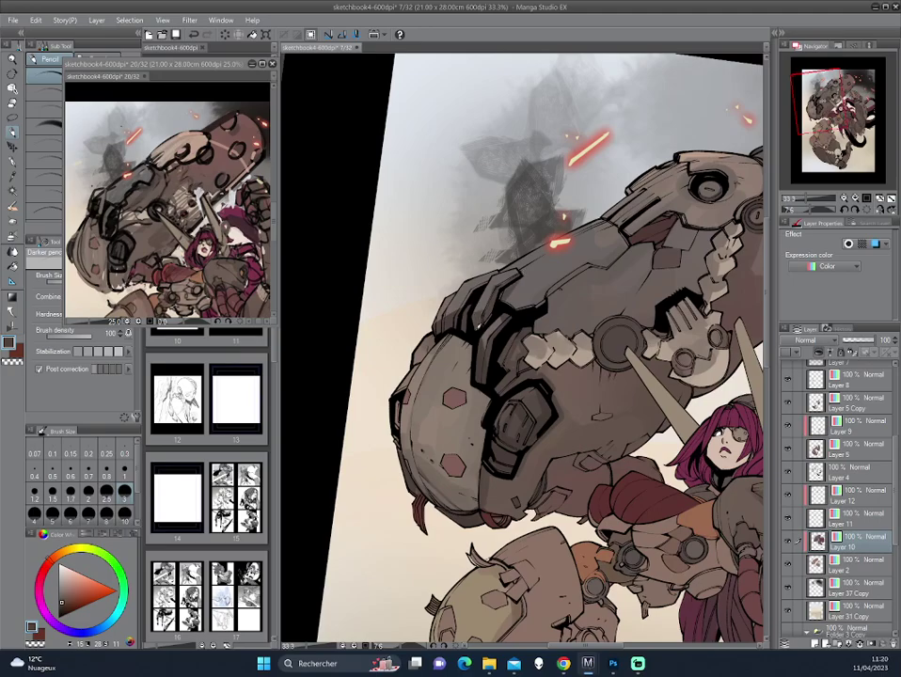
drag(357, 244, 357, 206)
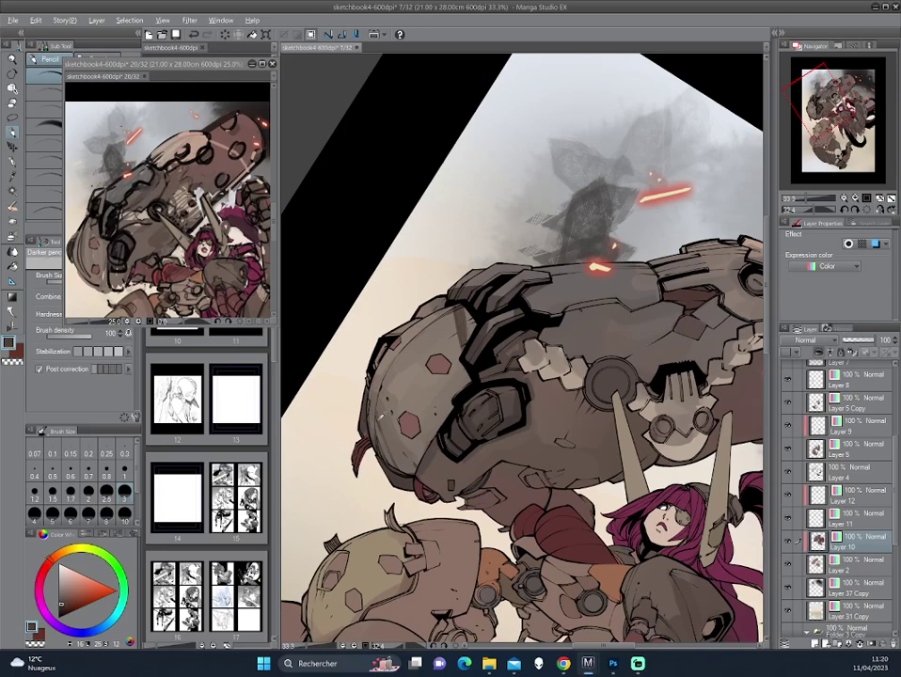
alt+click(283, 309)
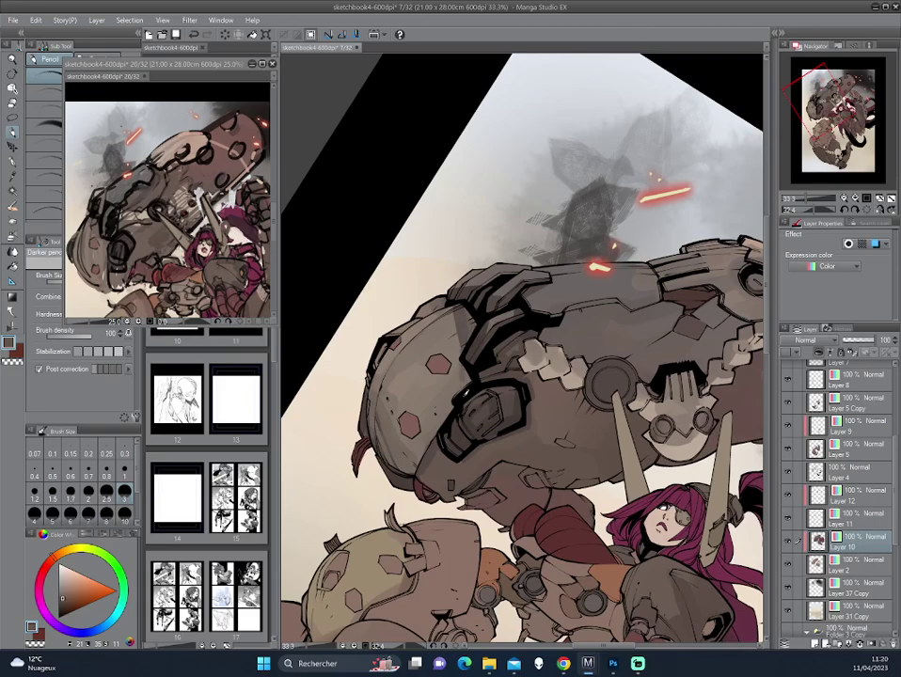
- Mirror the view to check the arm's lower plating and sample a slightly different grey
key(h)
drag(605, 362, 522, 294)
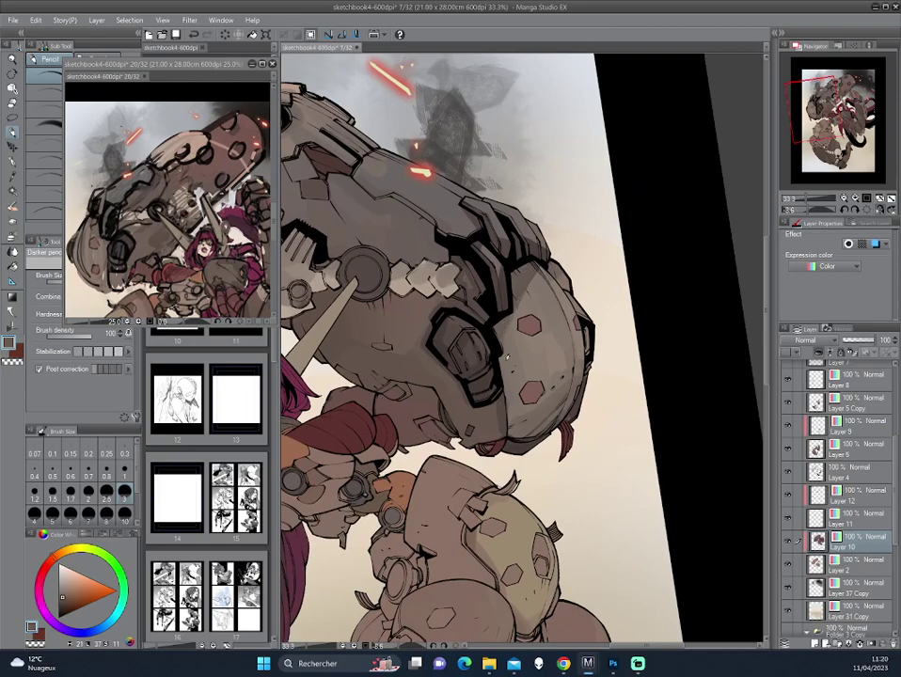
drag(549, 389, 562, 298)
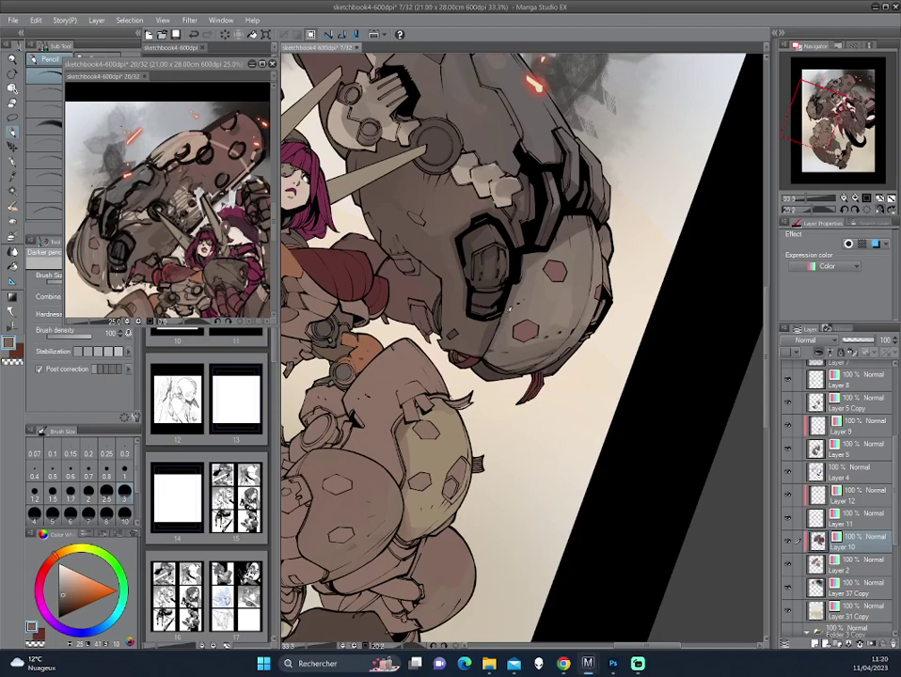
alt+click(430, 167)
drag(368, 262, 399, 230)
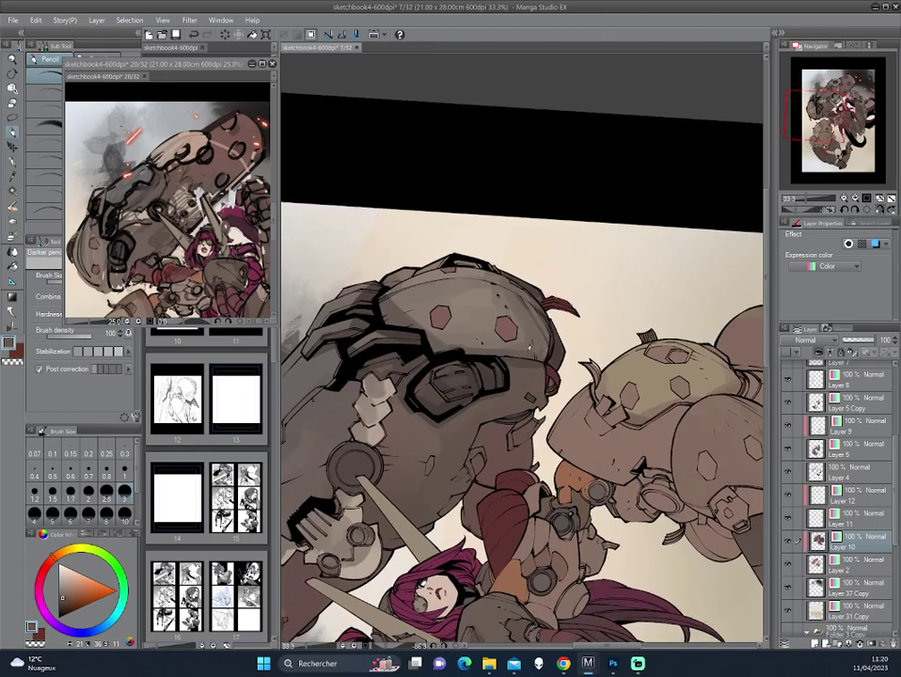
- Sample darker and lighter plating tones, settle on a working angle, and select the Brush tool
alt+click(410, 237)
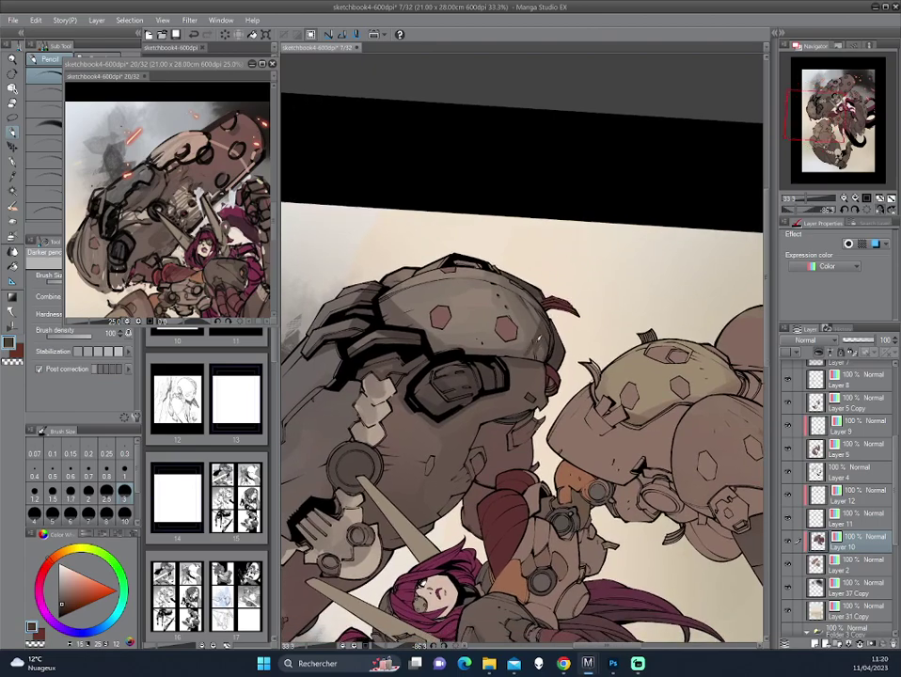
alt+click(405, 252)
drag(406, 266, 409, 301)
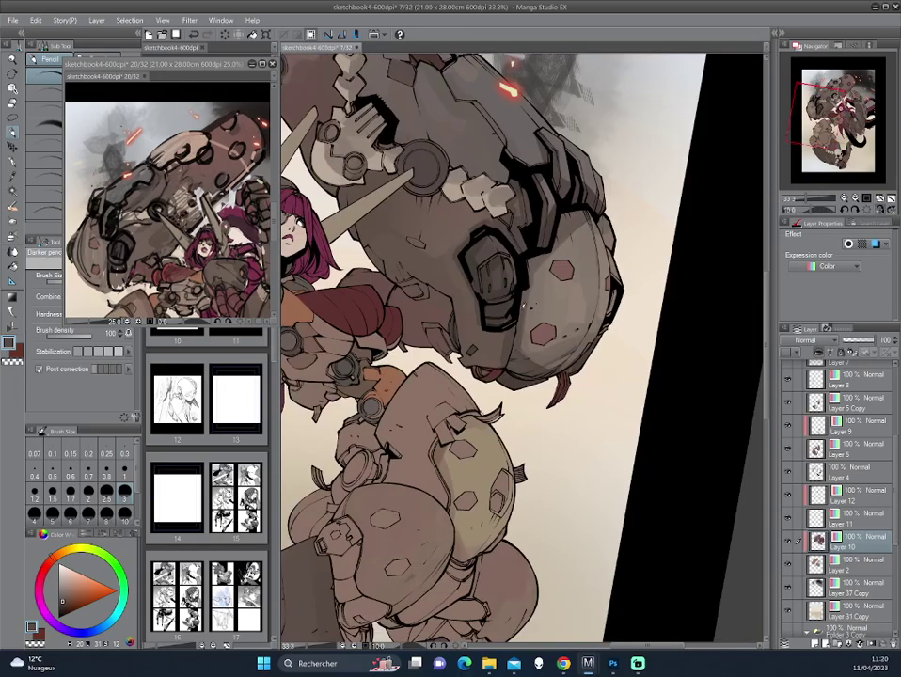
mouse_move(396, 263)
mouse_down()
mouse_move(619, 285)
mouse_move(529, 345)
mouse_up()
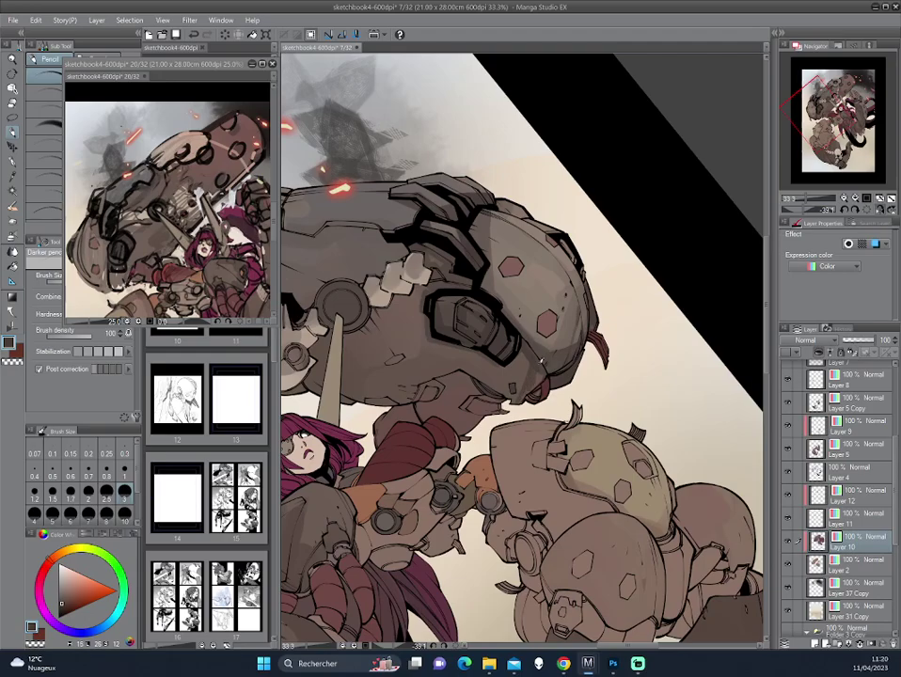
drag(640, 251, 393, 274)
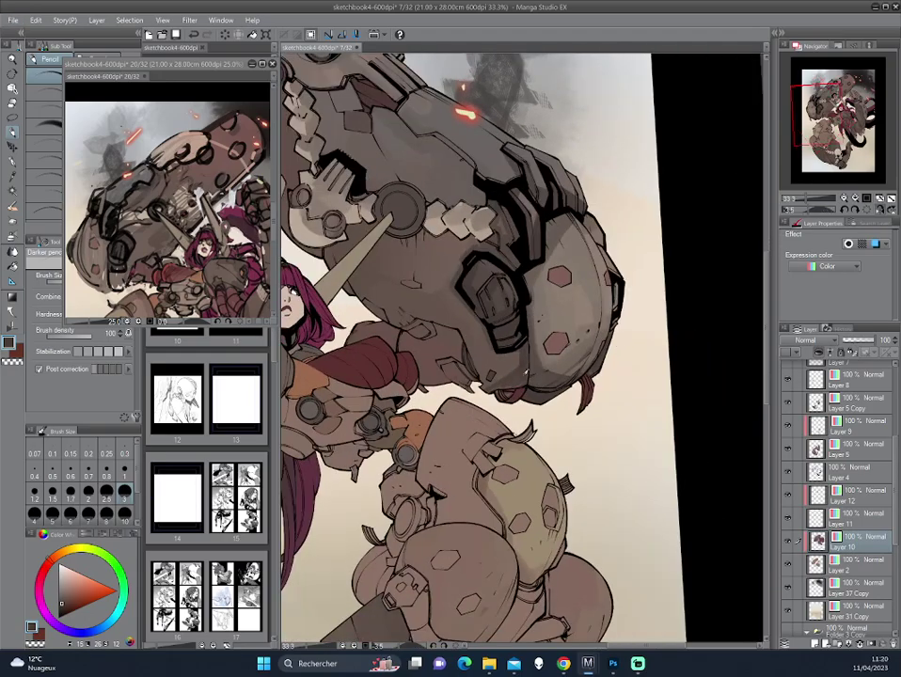
drag(391, 316, 528, 336)
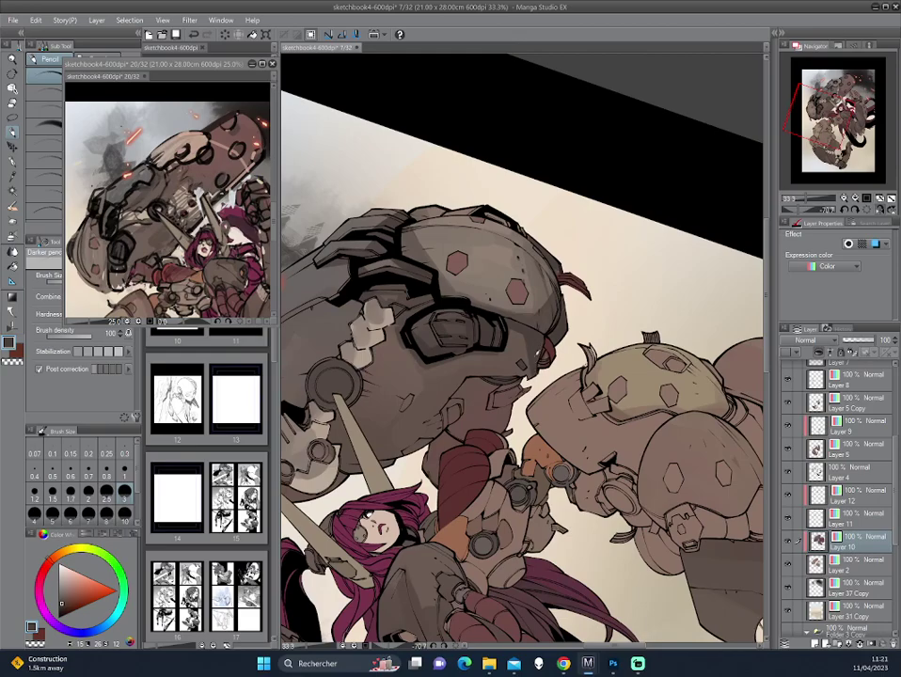
mouse_move(396, 282)
mouse_down()
mouse_move(611, 326)
mouse_move(602, 282)
mouse_up()
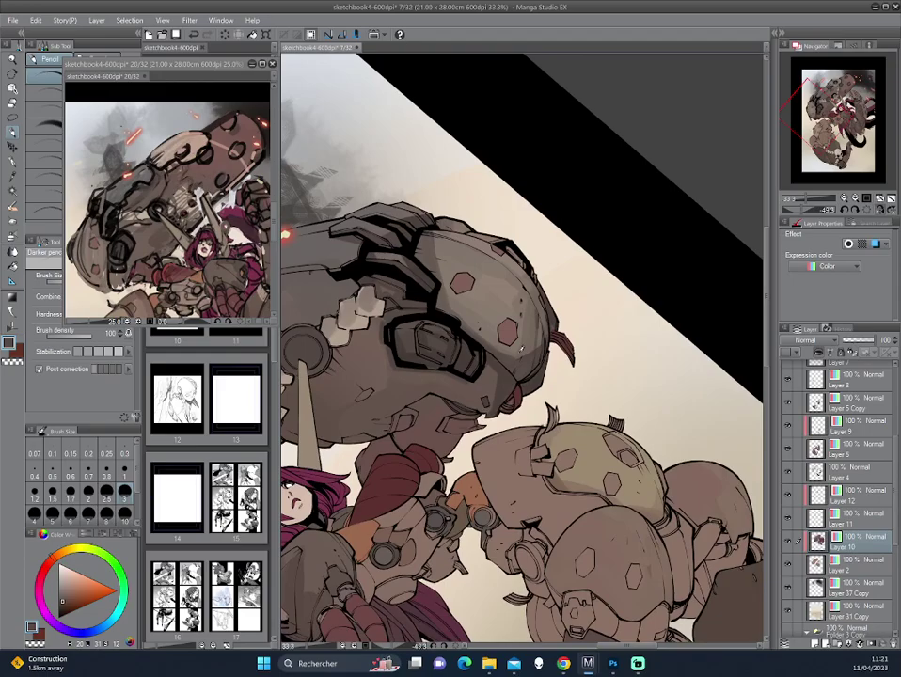
key(b)
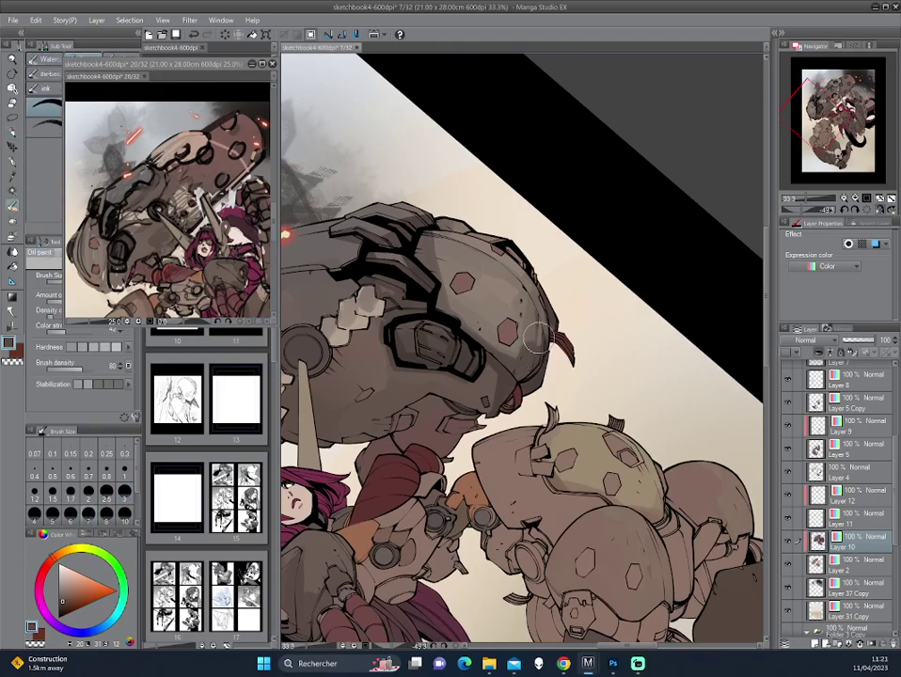
- Switch to the pen and change the drawing colour to dark red, then dark brown
mouse_move(537, 336)
mouse_down()
mouse_move(517, 369)
mouse_move(579, 410)
mouse_move(567, 354)
mouse_move(527, 340)
mouse_up()
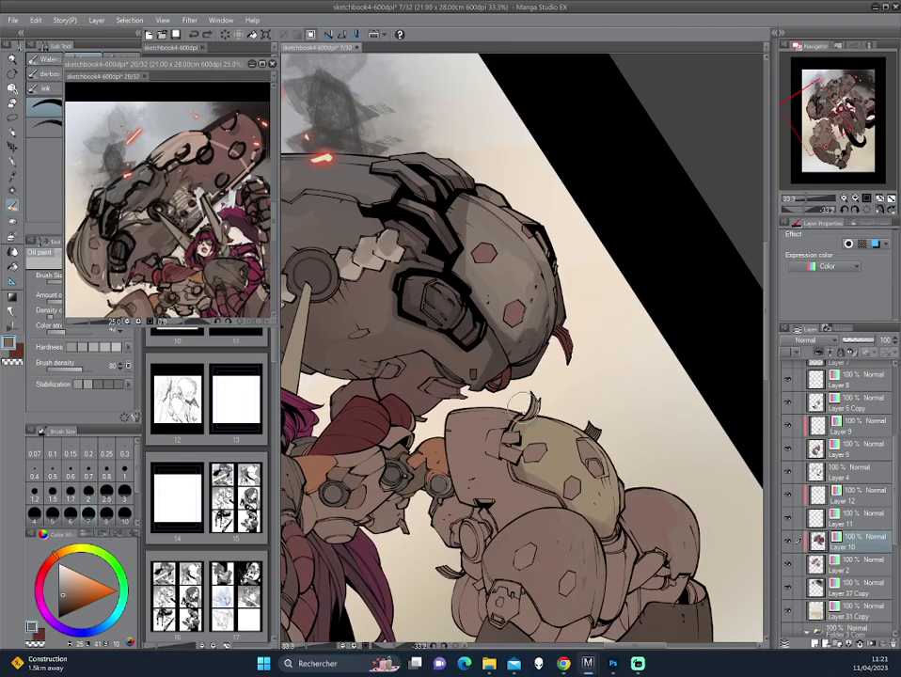
key(p)
key(p)
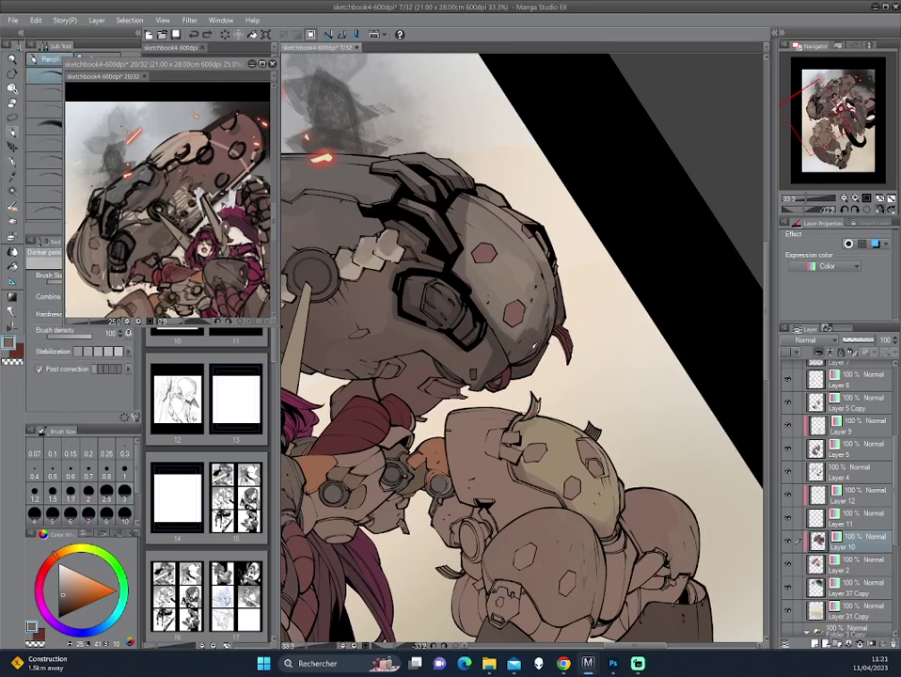
drag(515, 393, 386, 282)
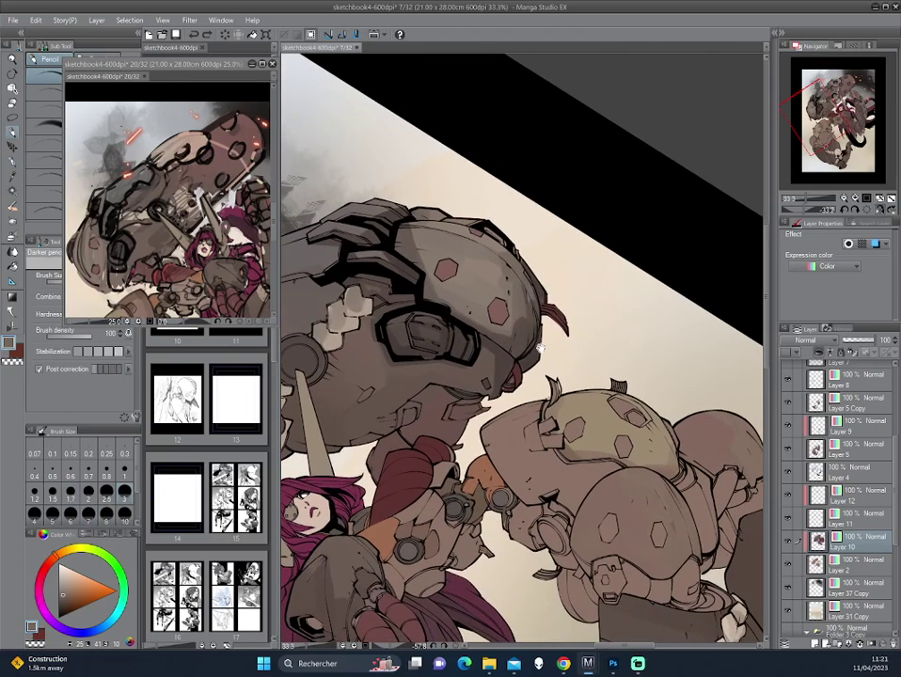
alt+click(389, 273)
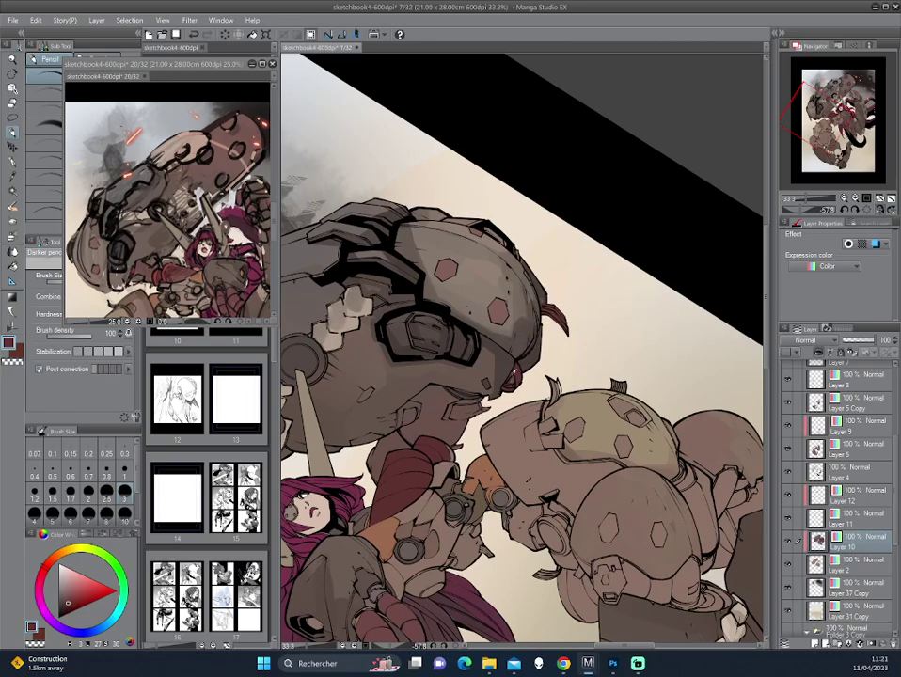
alt+click(385, 279)
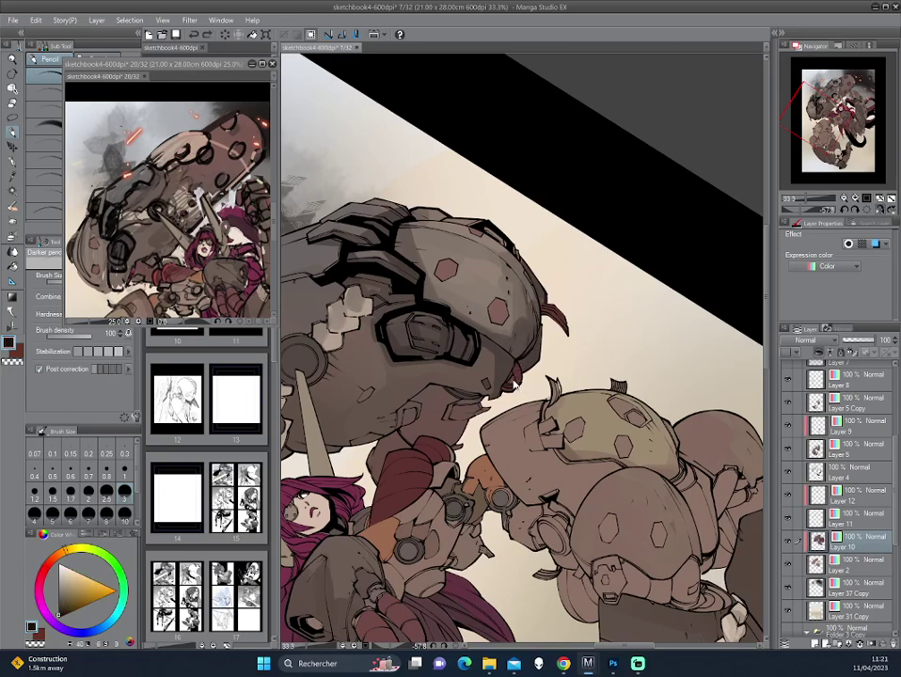
- Rotate and mirror the canvas view to inspect the arm plating
mouse_move(388, 281)
mouse_down()
mouse_move(552, 359)
mouse_move(555, 306)
mouse_up()
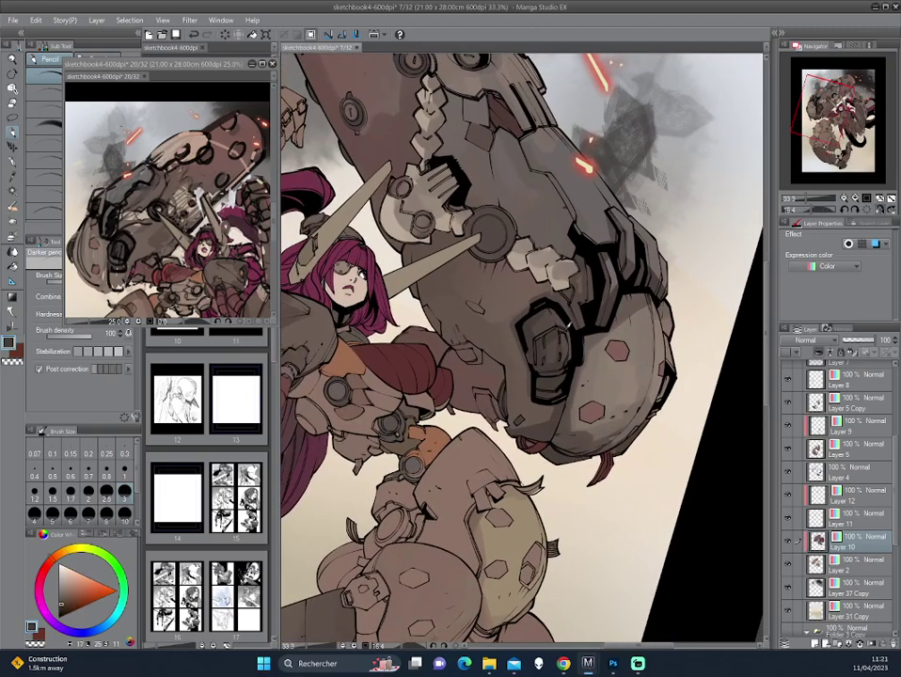
drag(471, 196, 437, 205)
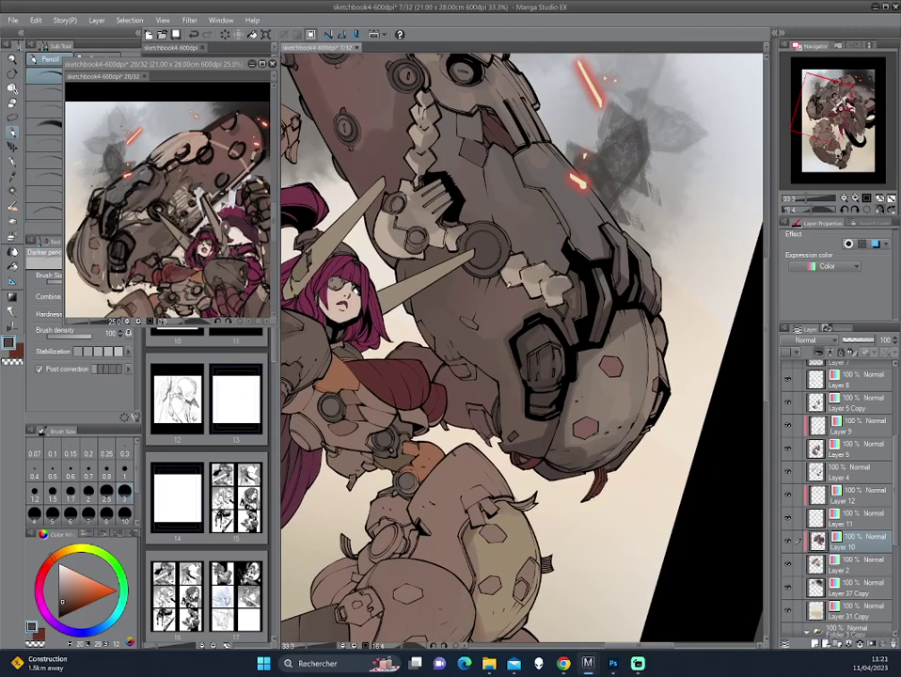
drag(381, 228, 392, 205)
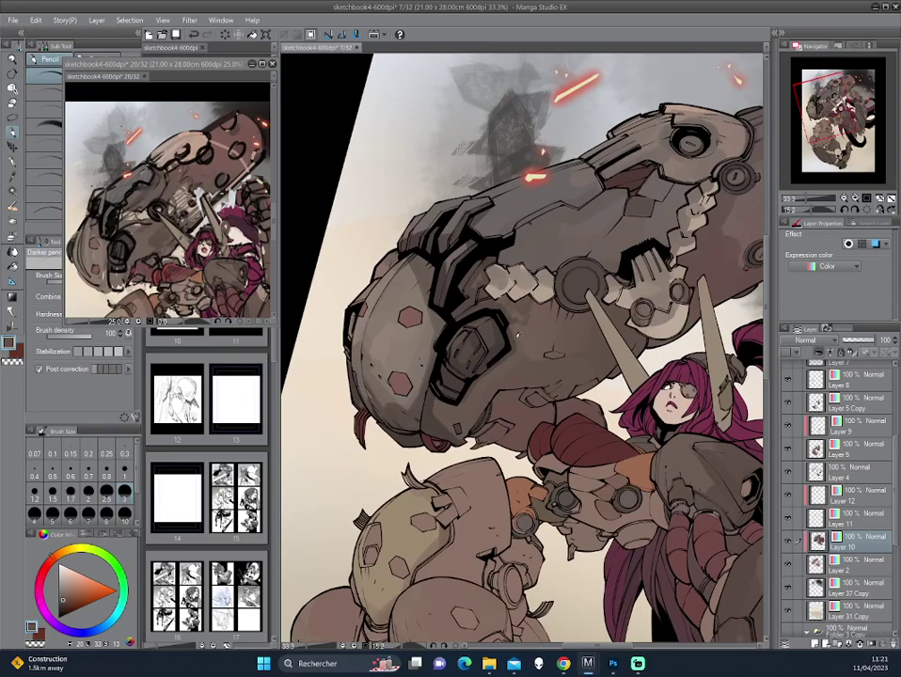
mouse_move(385, 251)
mouse_down()
mouse_move(467, 203)
mouse_move(376, 240)
mouse_up()
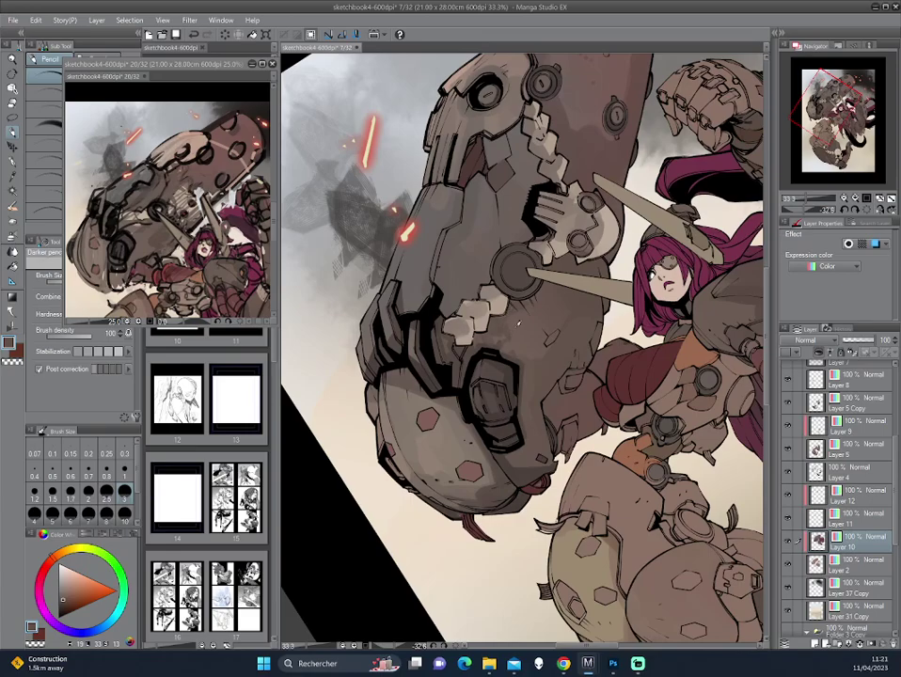
drag(388, 250, 402, 240)
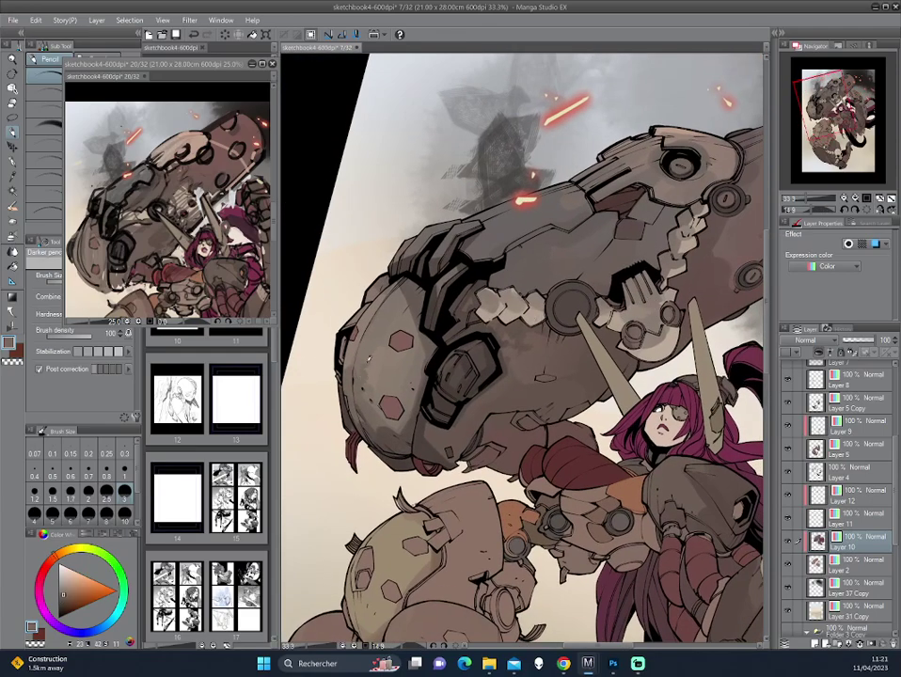
key(h)
drag(377, 365, 488, 302)
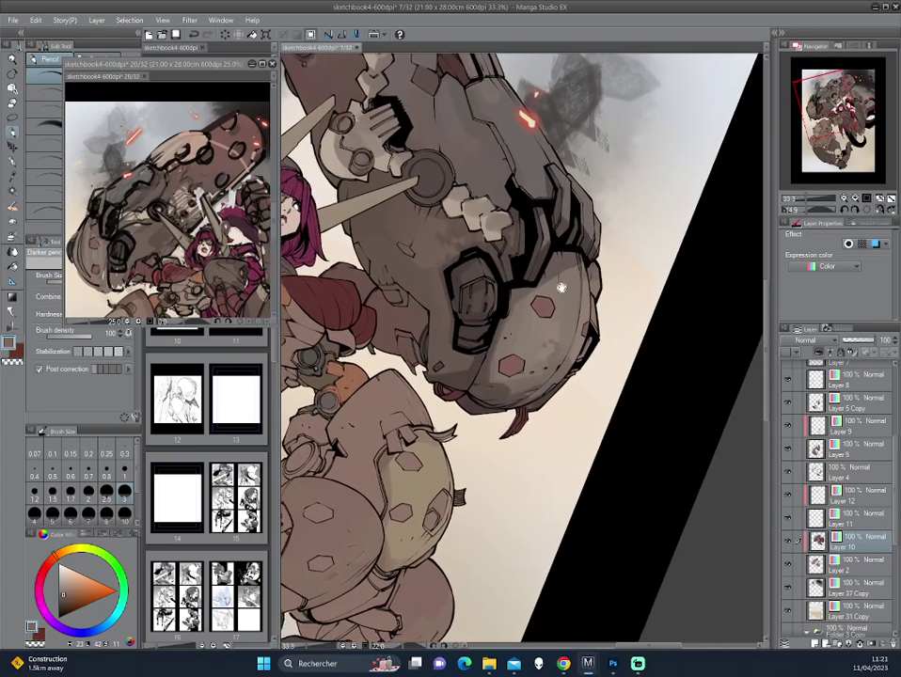
- Try the Oil paint brush and flip the view to check proportions
click(12, 205)
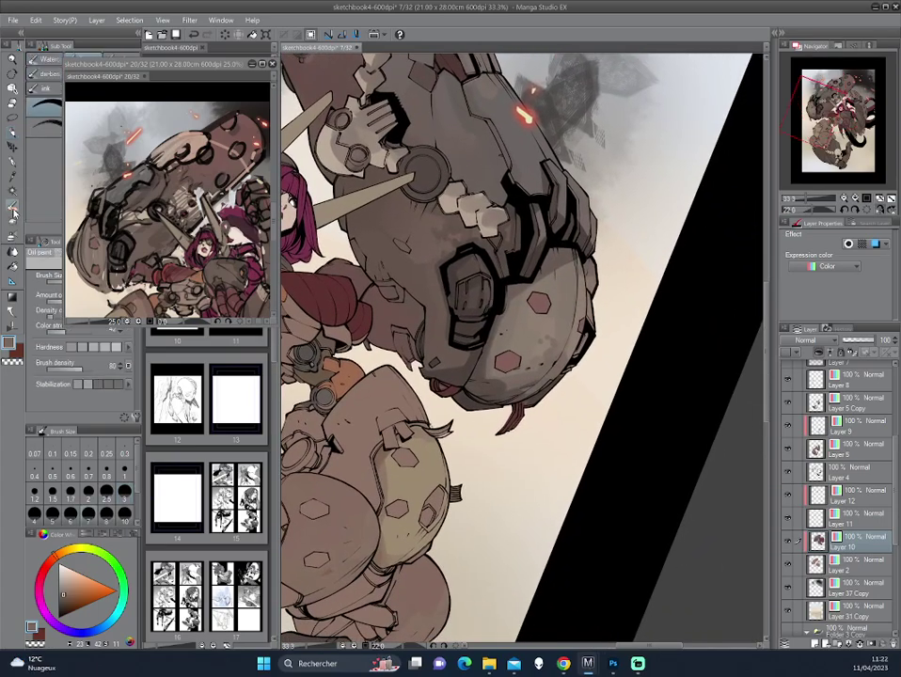
drag(334, 211, 450, 293)
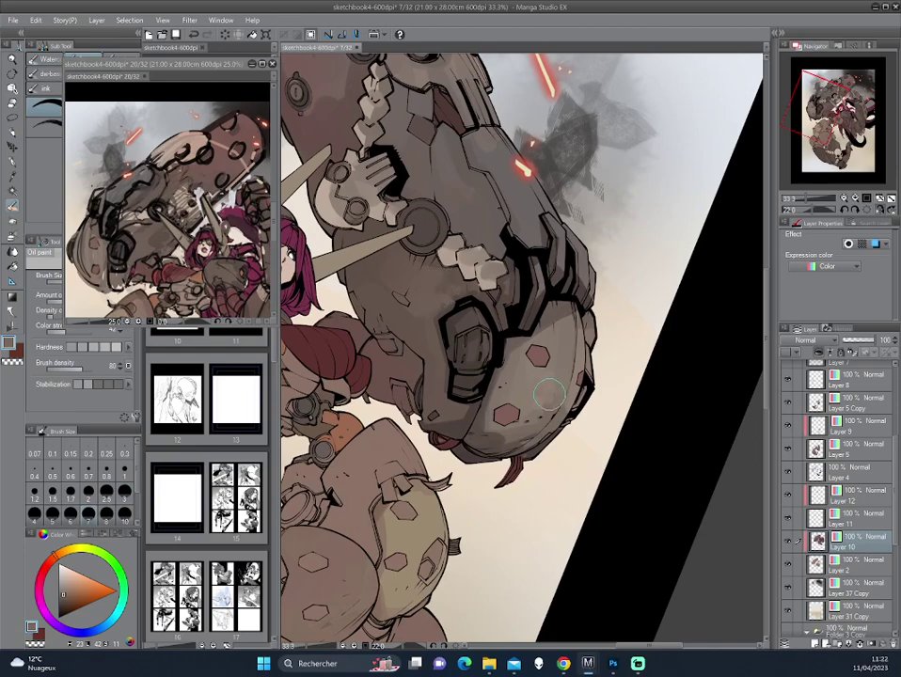
key(h)
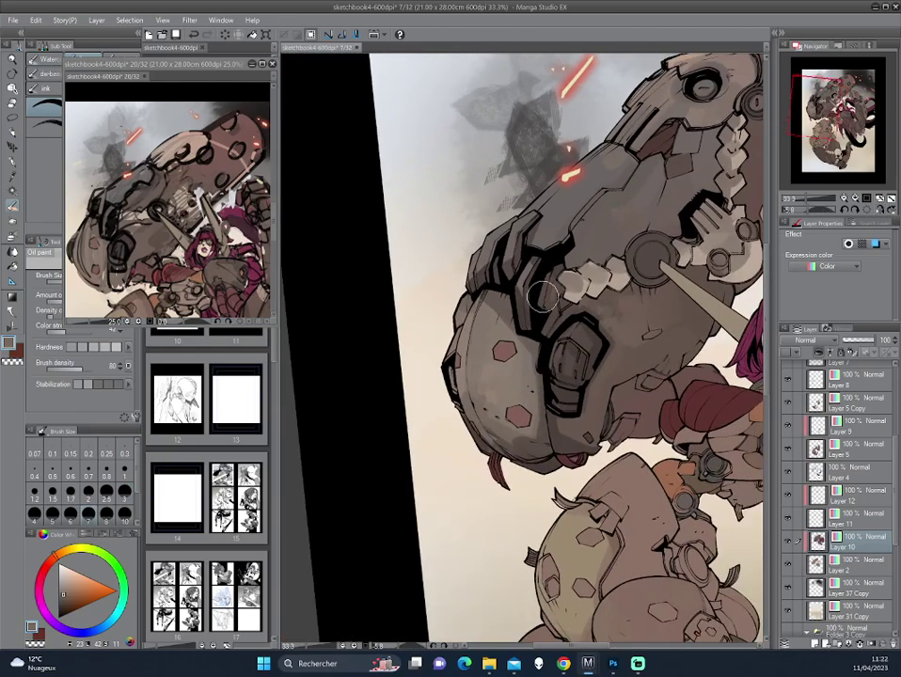
key(h)
drag(538, 307, 549, 303)
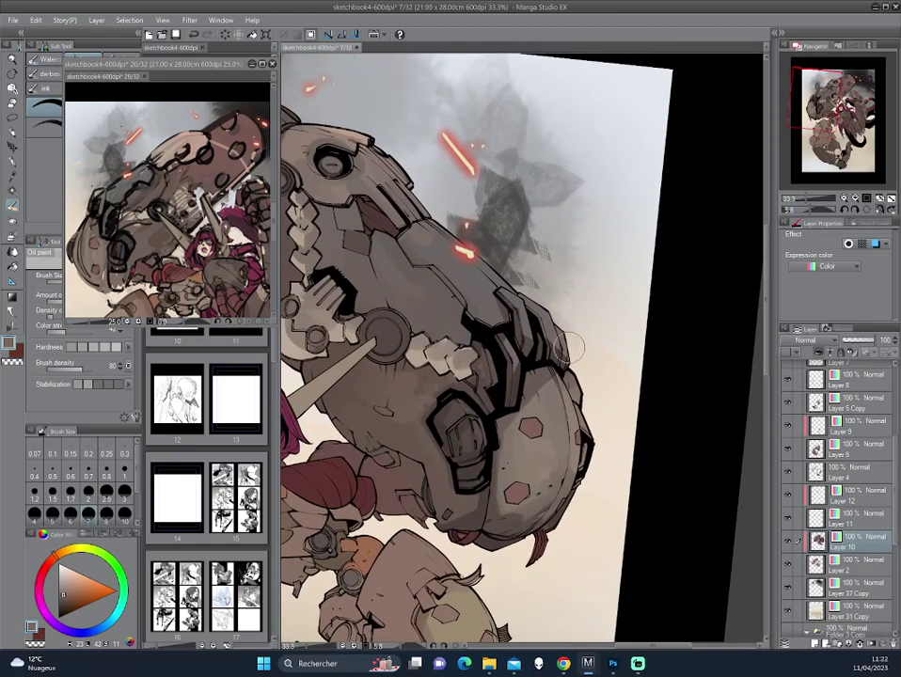
- Return to the Darker pencil with a new shading colour and rotate the mech upright
key(p)
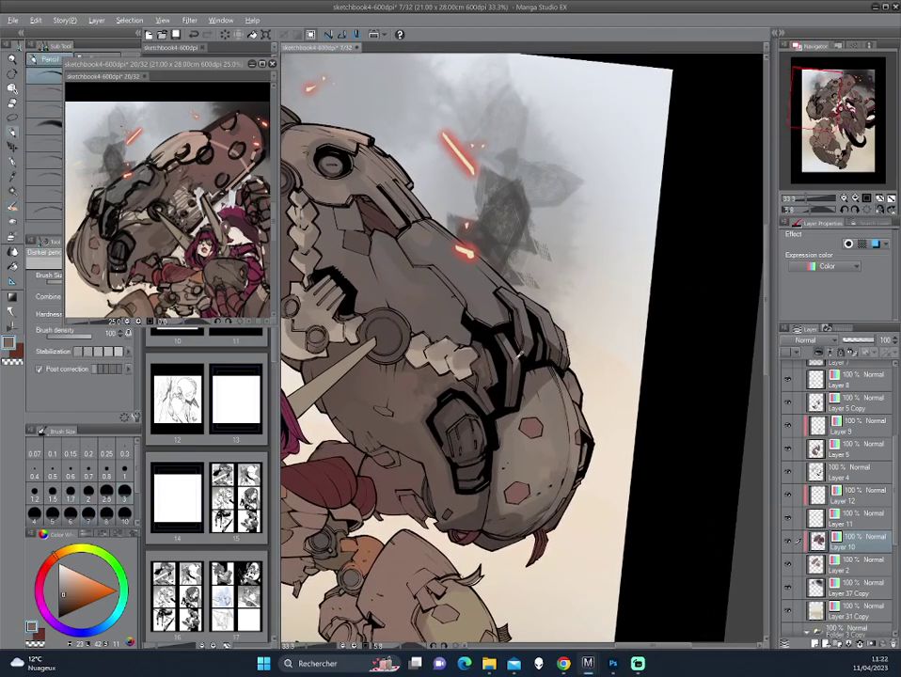
click(64, 576)
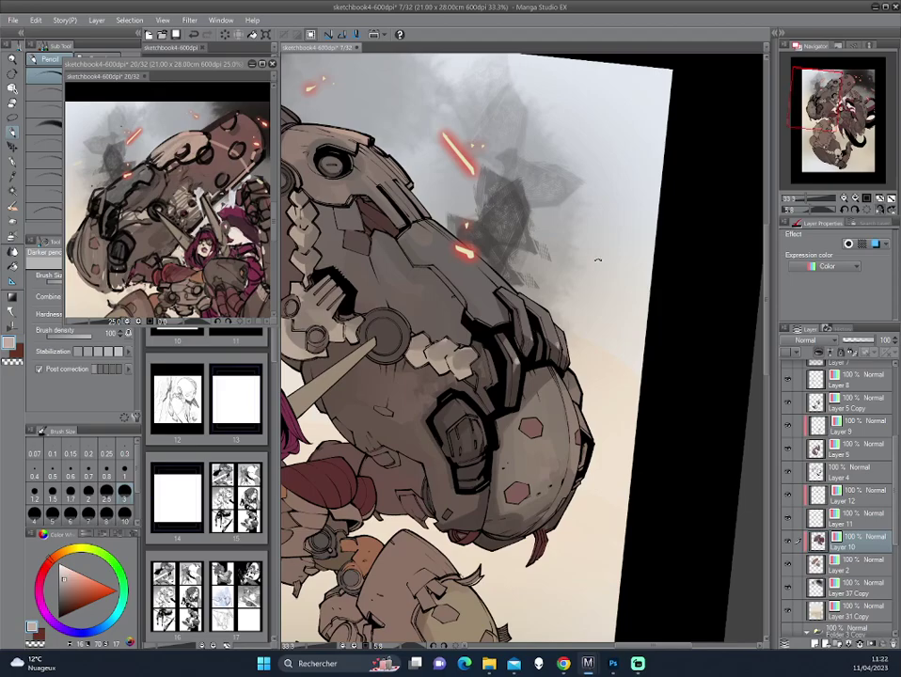
drag(598, 260, 537, 326)
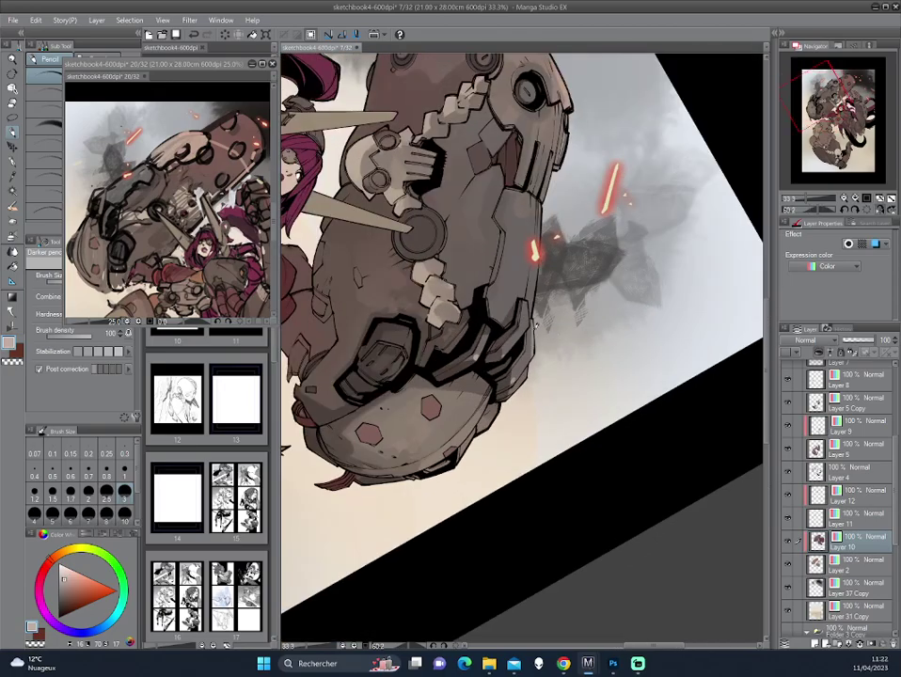
drag(400, 250, 399, 274)
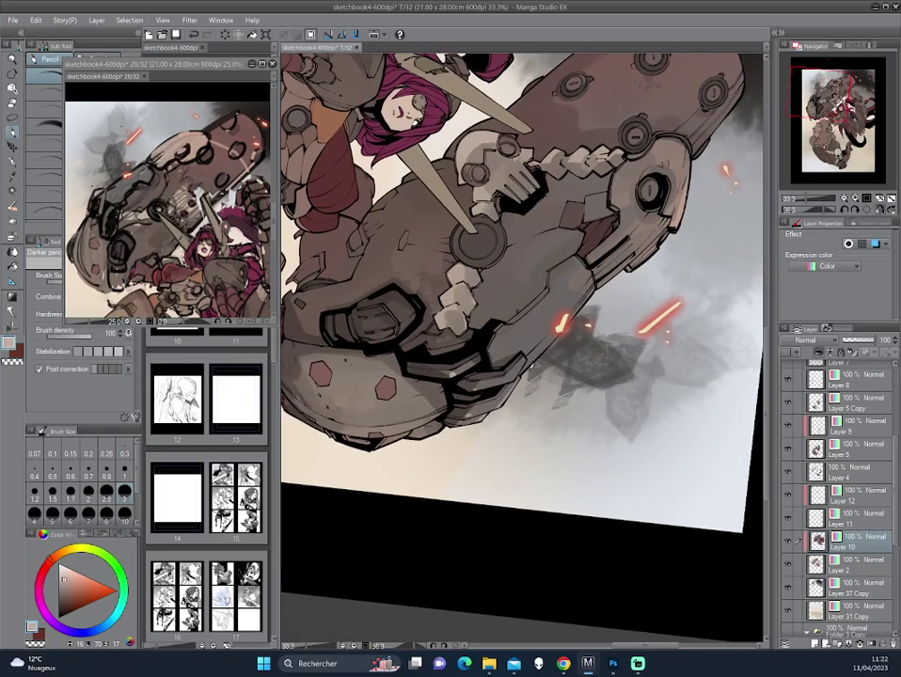
key(minus)
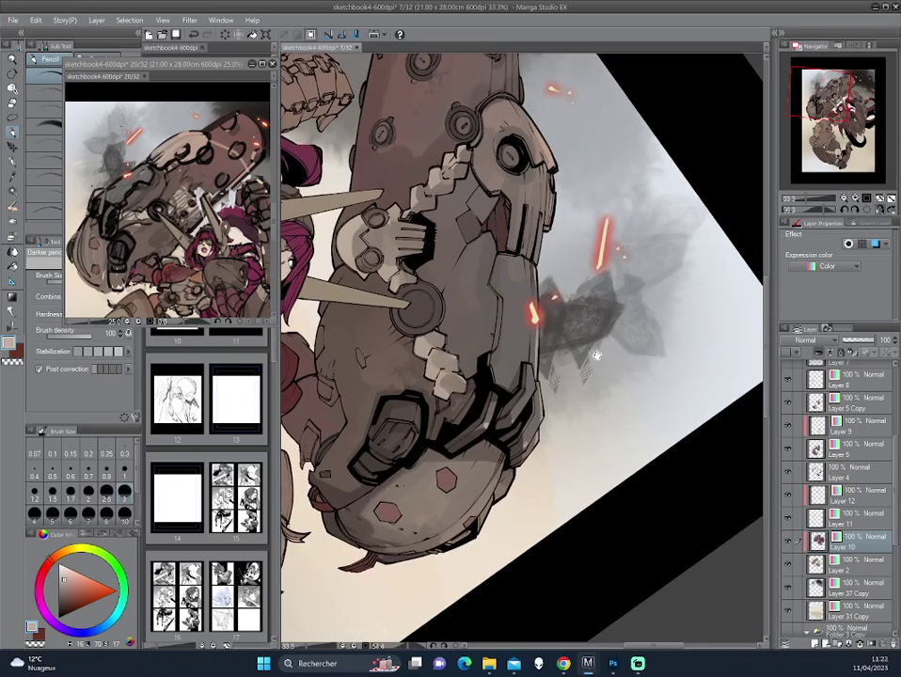
key(minus)
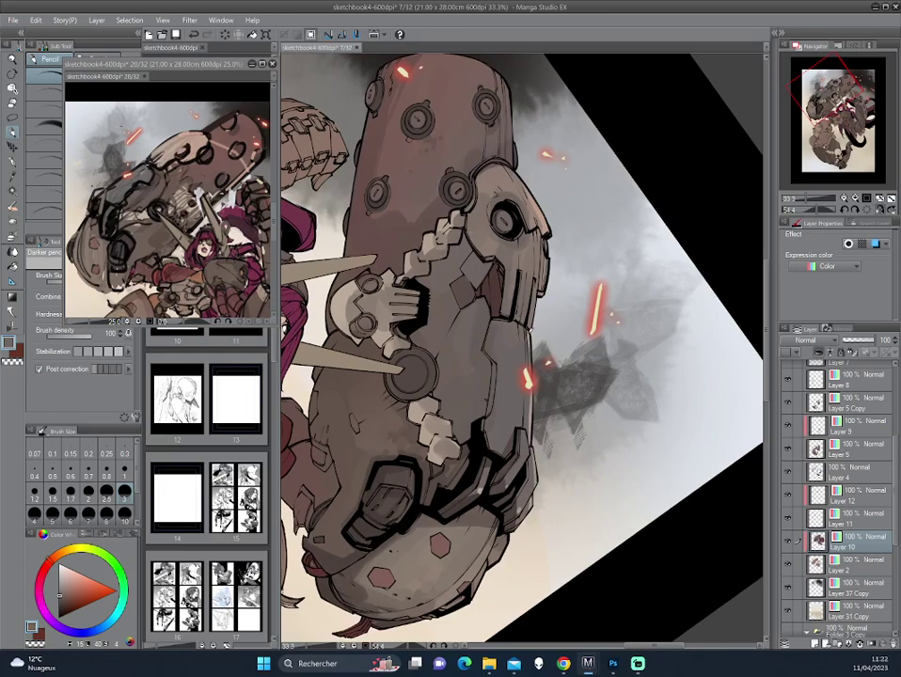
key(minus)
key(asciicircum)
key(asciicircum)
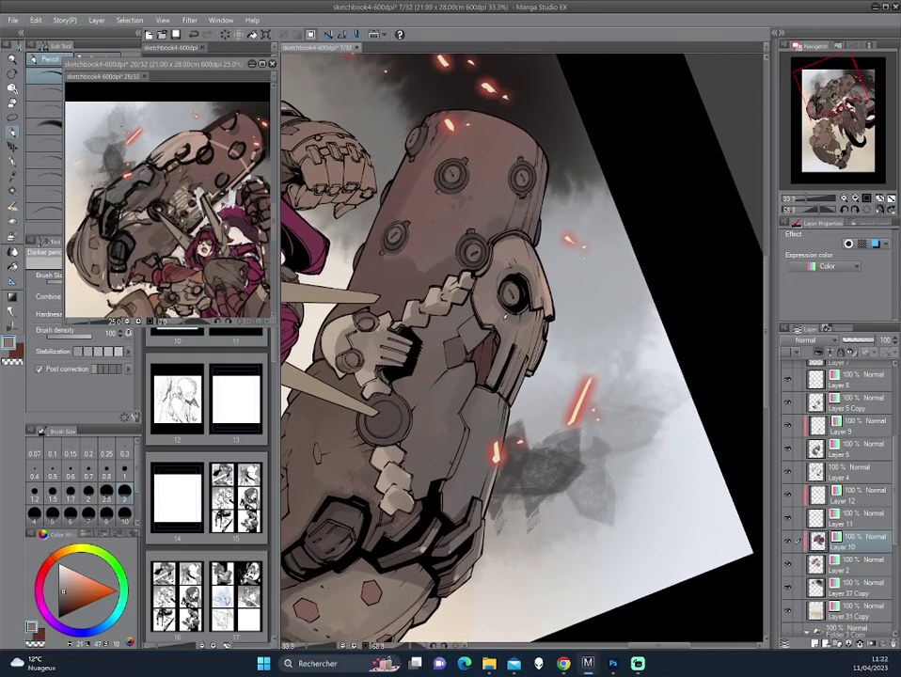
key(minus)
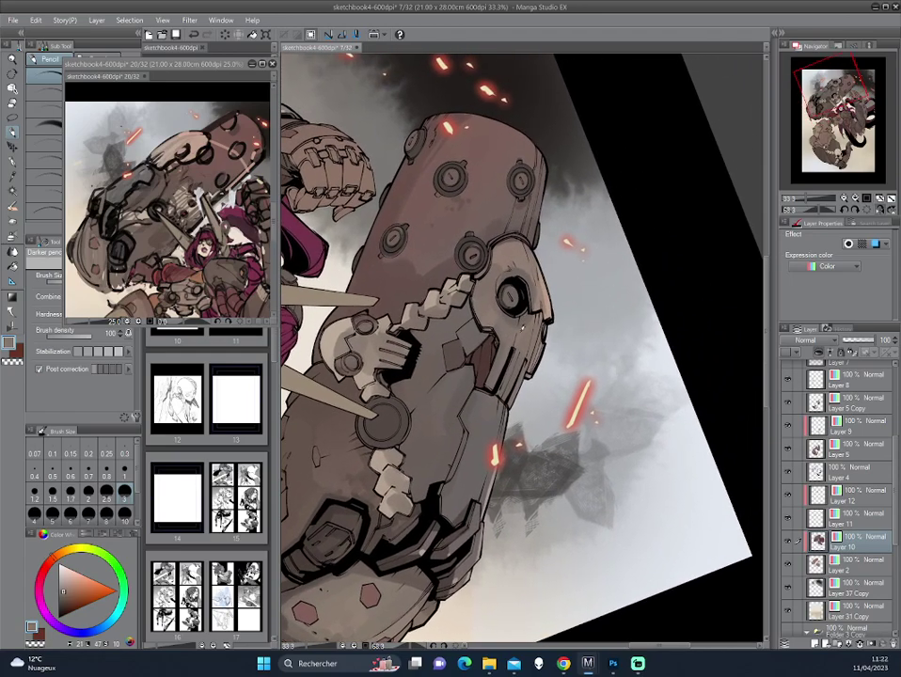
- Make the dark brown slightly darker and bring the arm's upper cylinder into view
alt+click(368, 223)
alt+click(478, 295)
drag(480, 294, 557, 278)
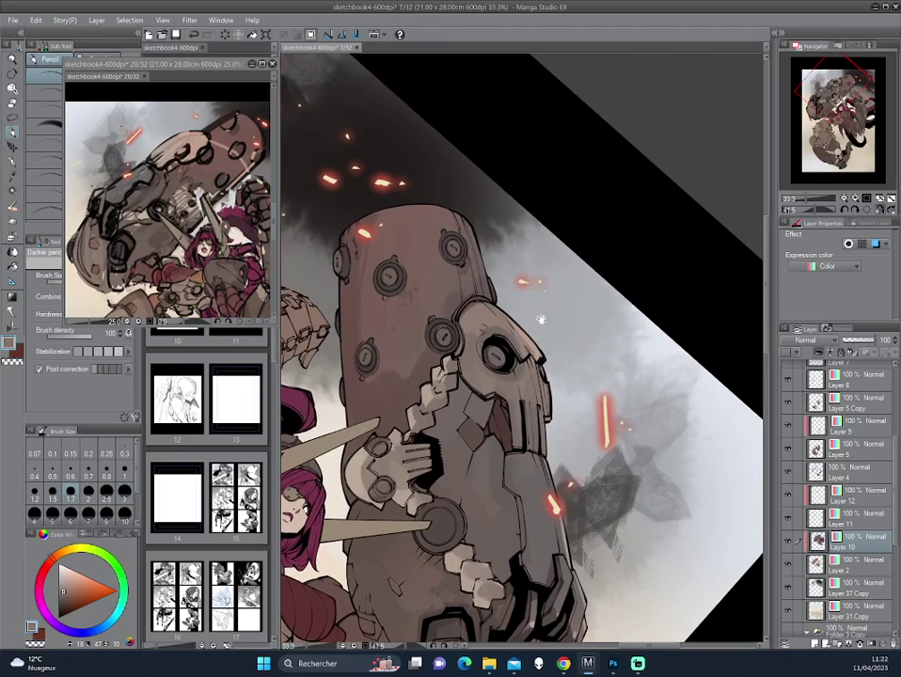
mouse_move(424, 301)
mouse_down()
mouse_move(356, 252)
mouse_move(352, 229)
mouse_move(333, 235)
mouse_up()
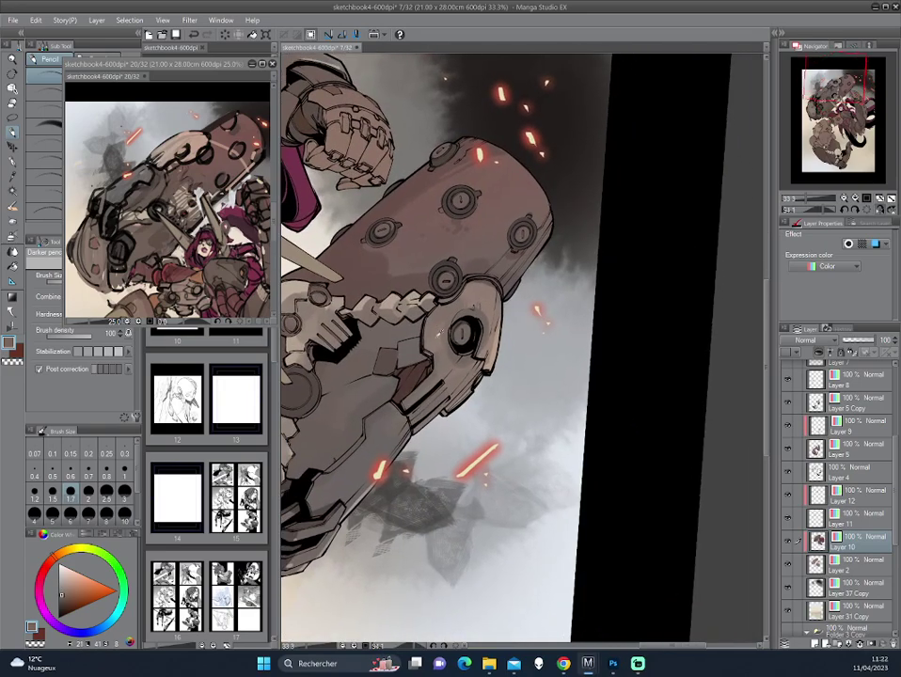
mouse_move(442, 334)
mouse_down()
mouse_move(575, 361)
mouse_move(364, 242)
mouse_move(396, 246)
mouse_up()
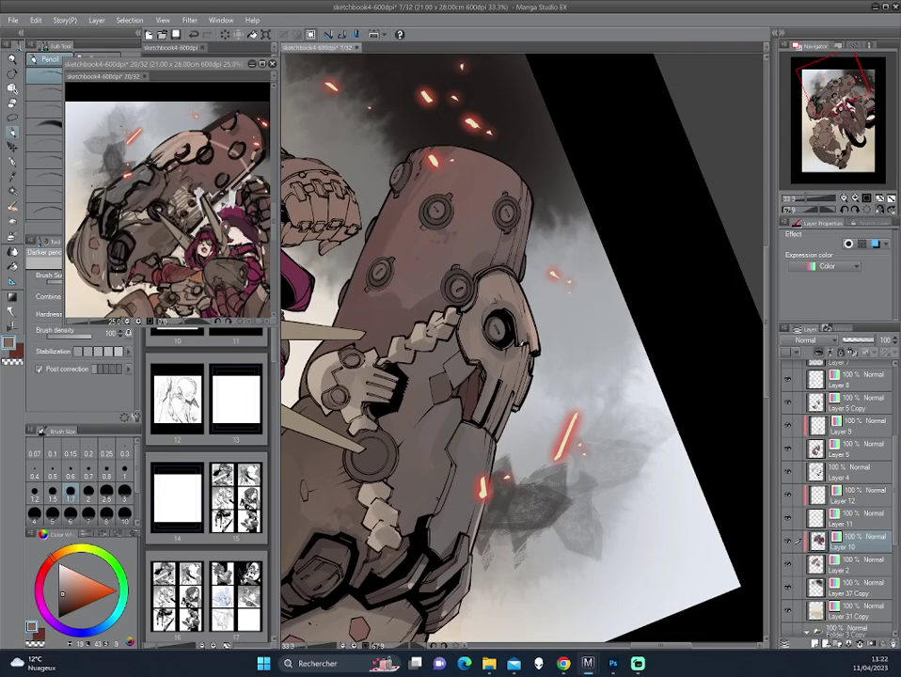
mouse_move(389, 259)
mouse_down()
mouse_move(630, 243)
mouse_move(387, 274)
mouse_up()
key(p)
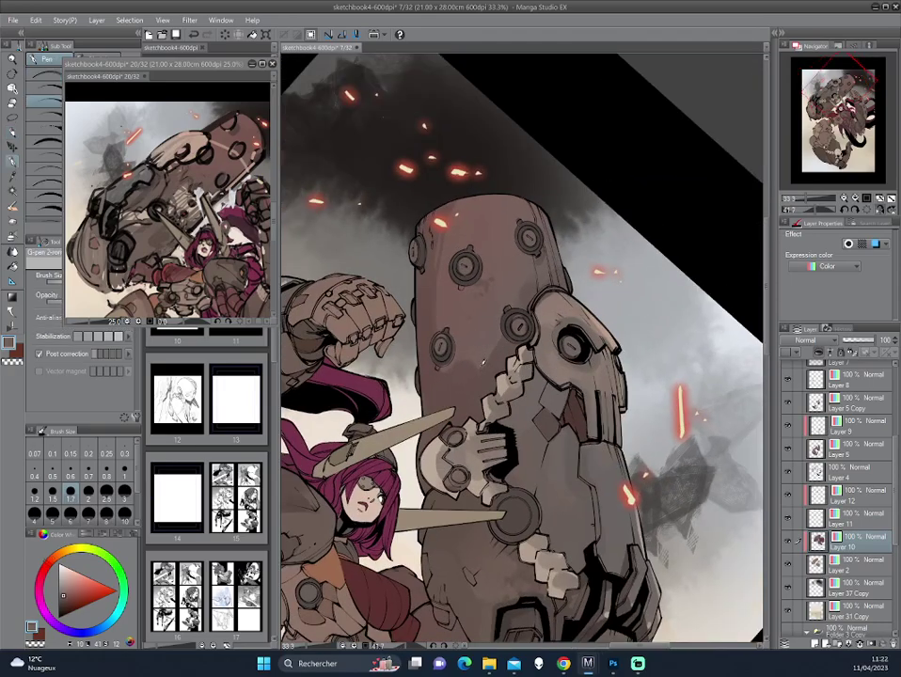
drag(361, 282, 346, 243)
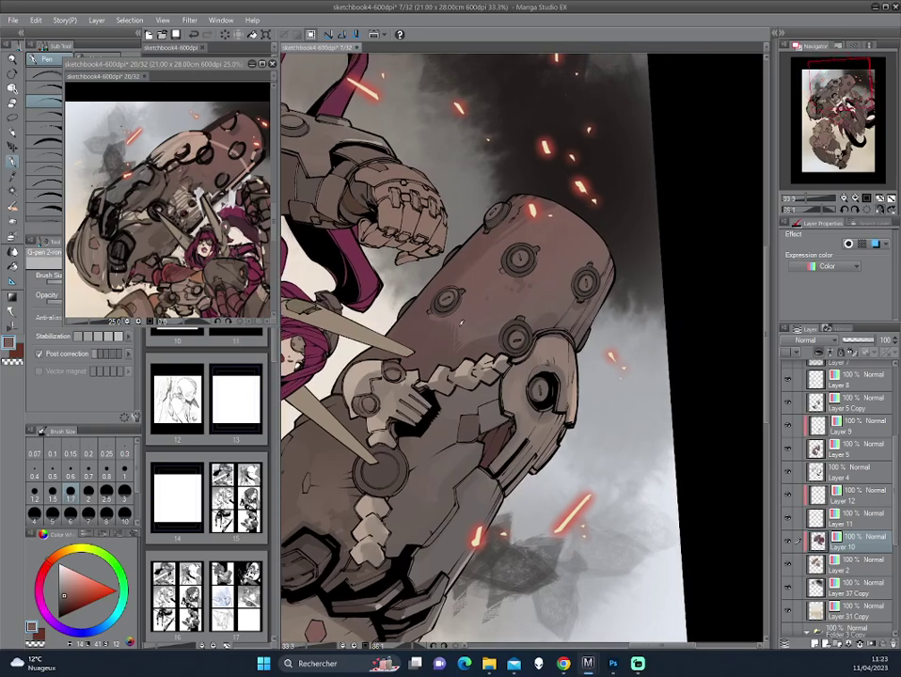
drag(461, 322, 538, 311)
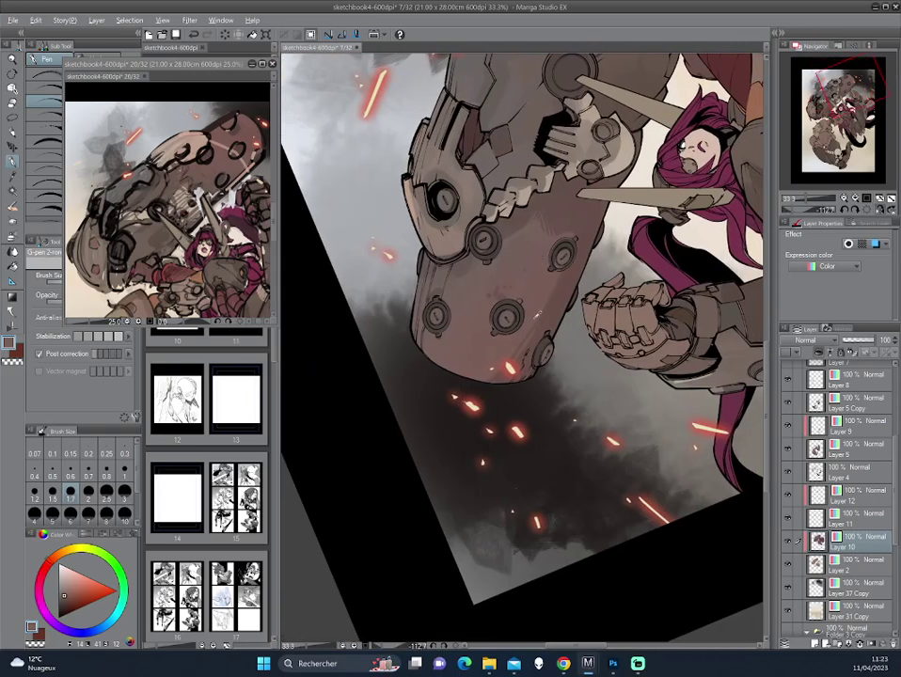
alt+click(402, 235)
drag(415, 215, 353, 254)
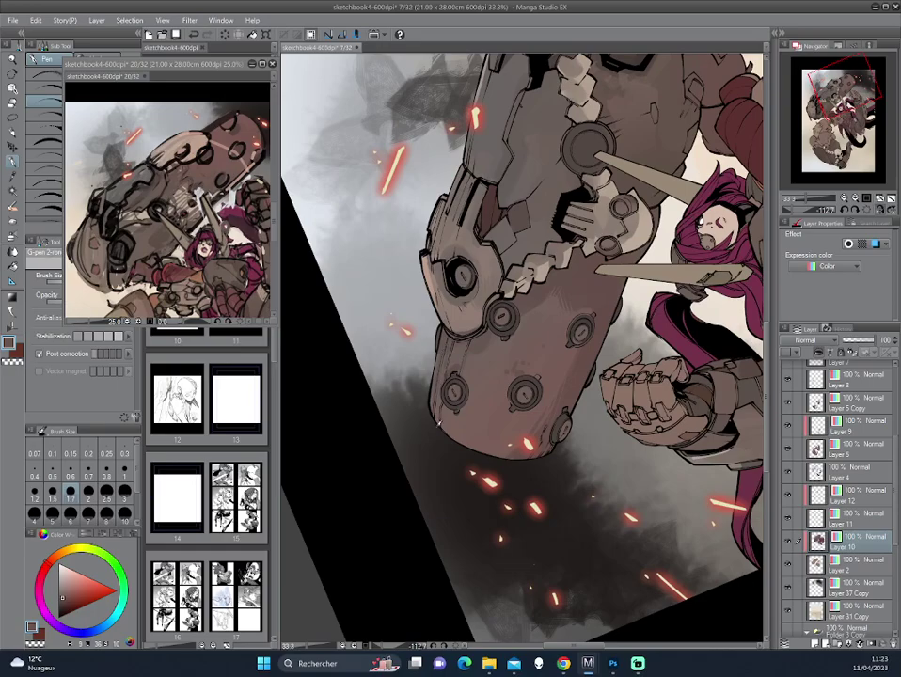
alt+click(456, 365)
drag(439, 172, 463, 315)
alt+click(449, 345)
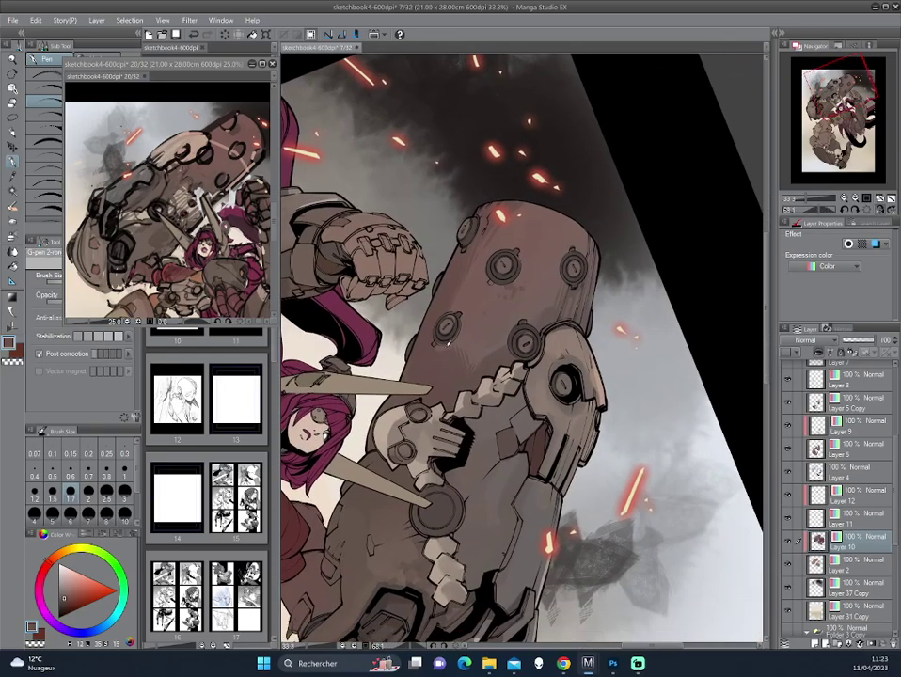
scroll(452, 345, down, 2)
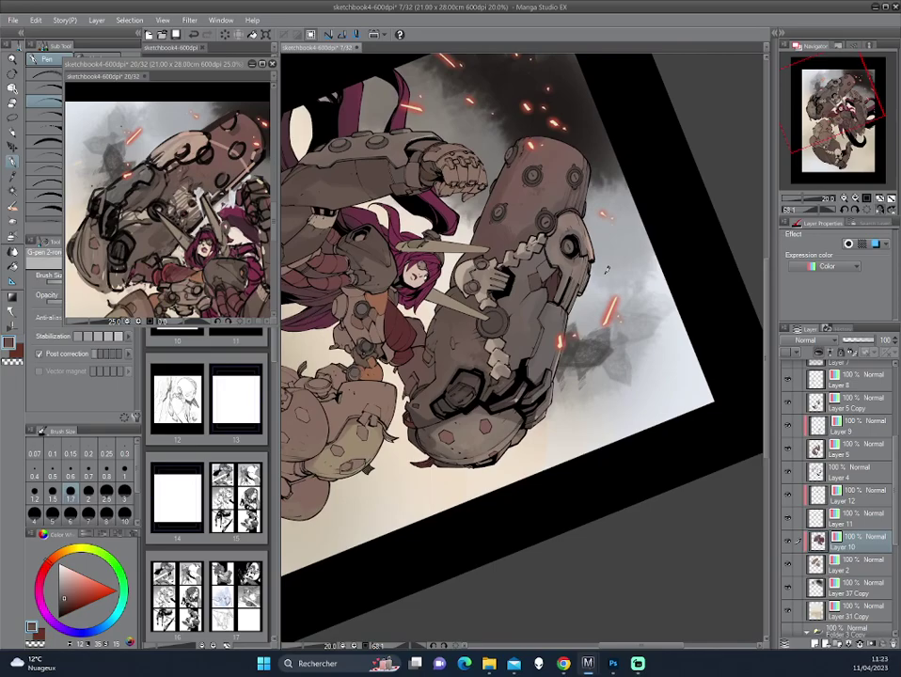
drag(607, 270, 657, 59)
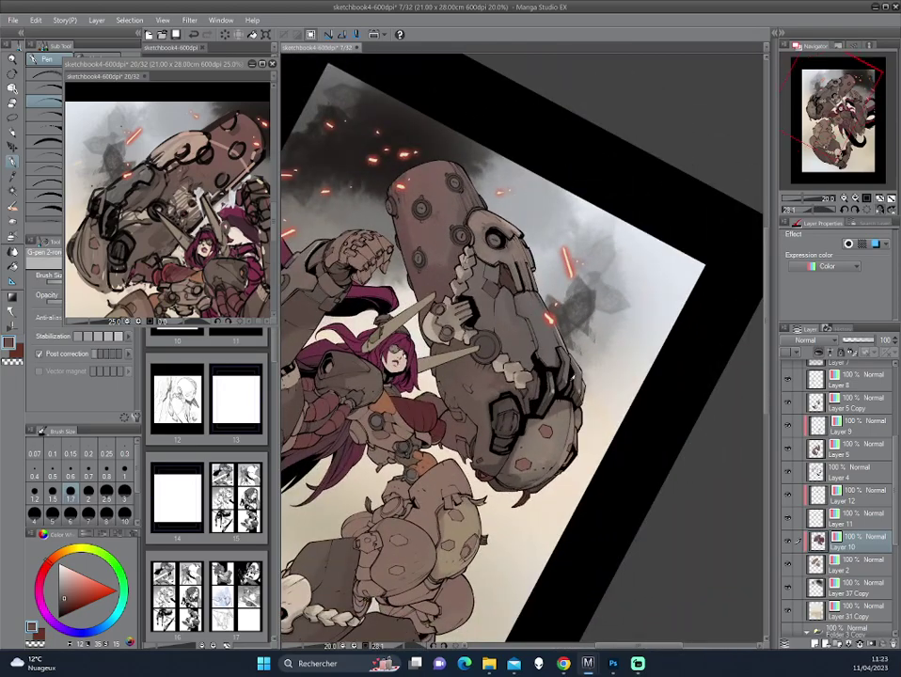
scroll(486, 339, up, 2)
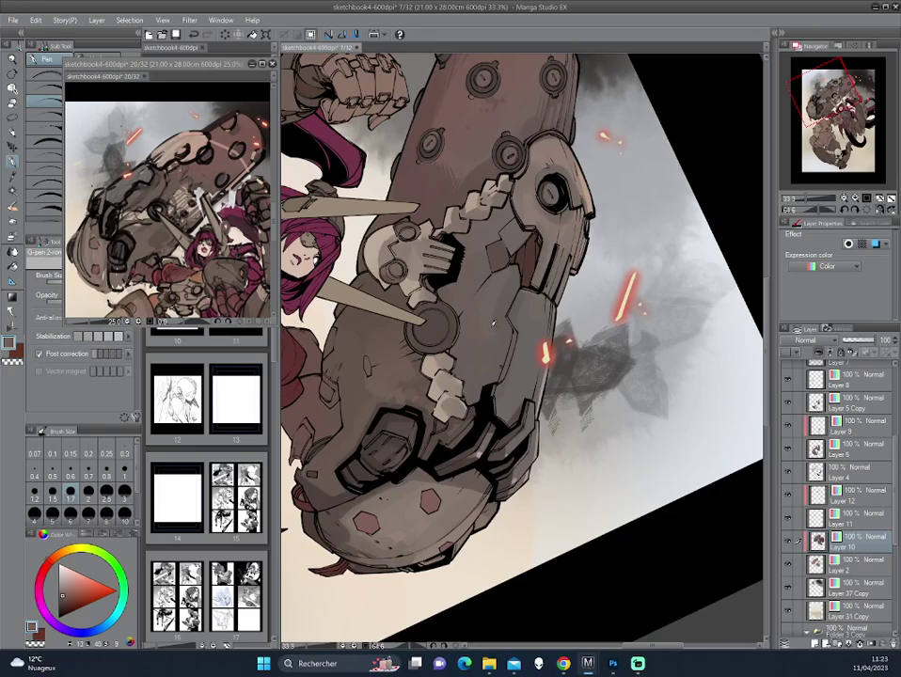
drag(629, 226, 444, 326)
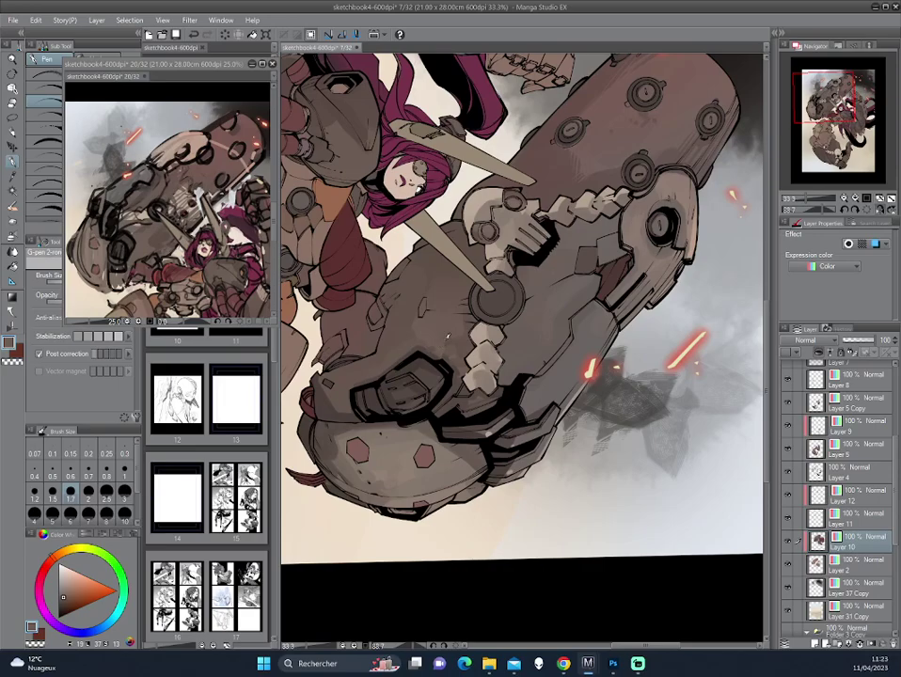
drag(460, 332, 518, 313)
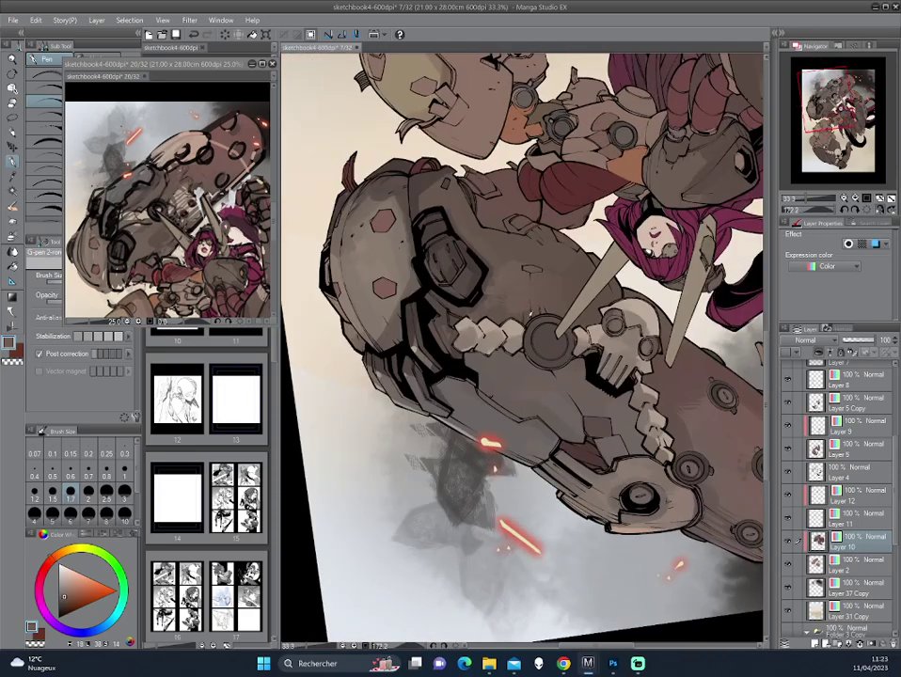
drag(399, 233, 597, 294)
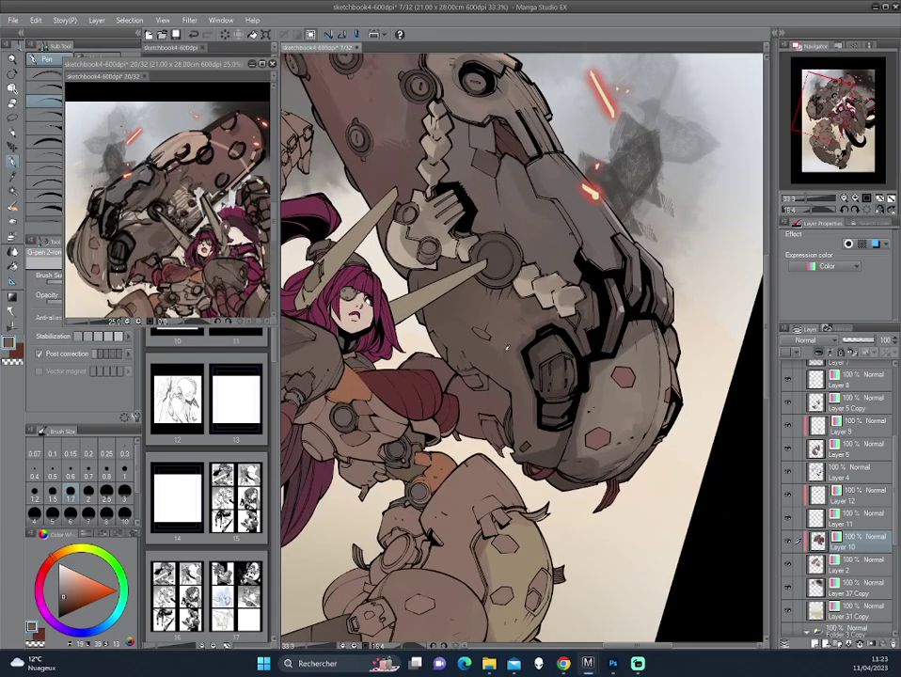
drag(516, 352, 576, 322)
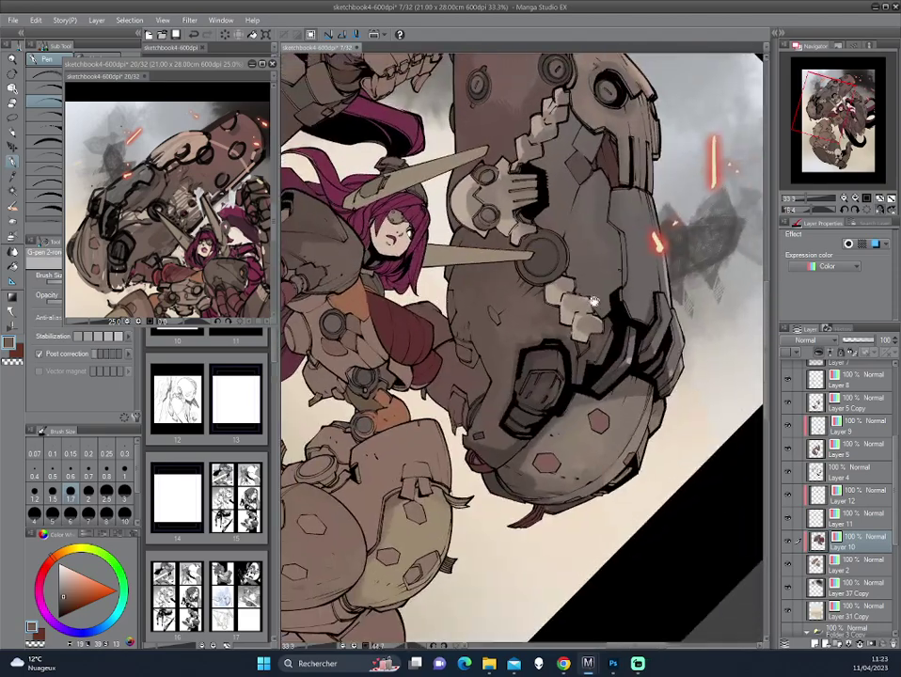
- Select the Pencil and sample browns from the arm plating, settling on a lighter brown
key(p)
alt+click(405, 299)
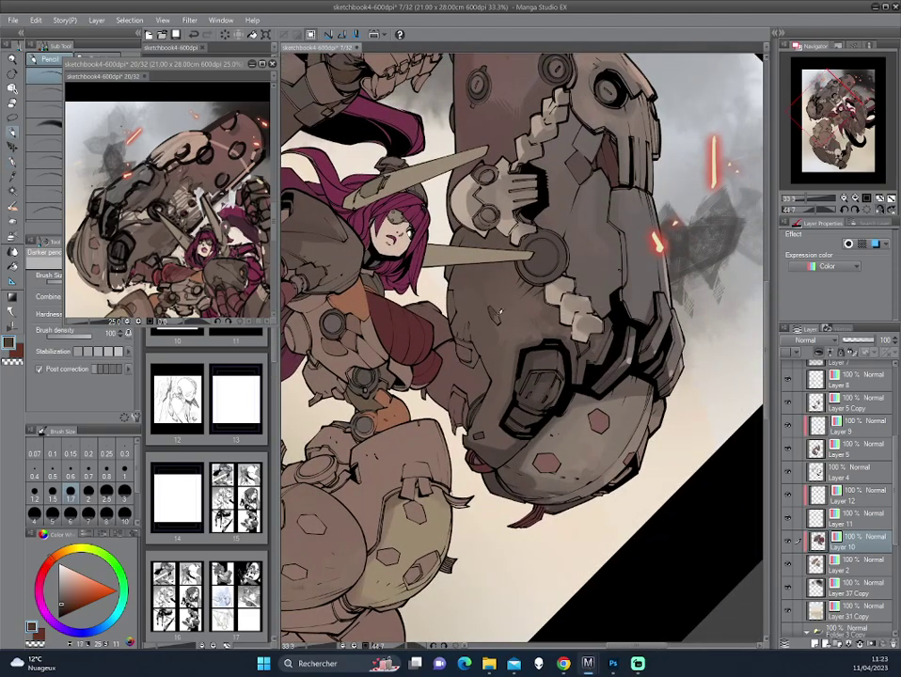
drag(369, 237, 428, 286)
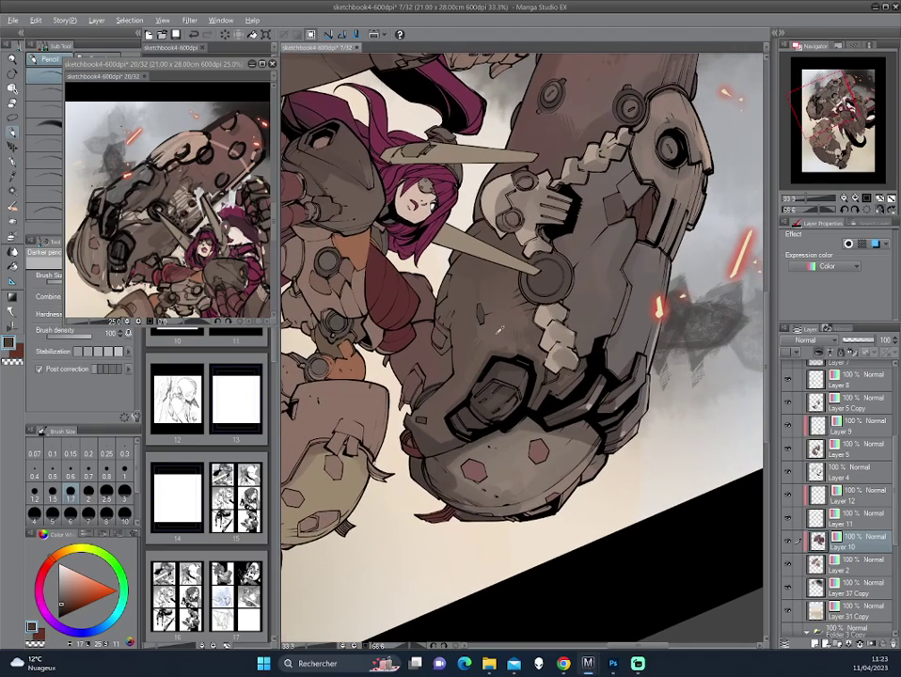
alt+click(373, 245)
click(68, 588)
drag(479, 299, 501, 323)
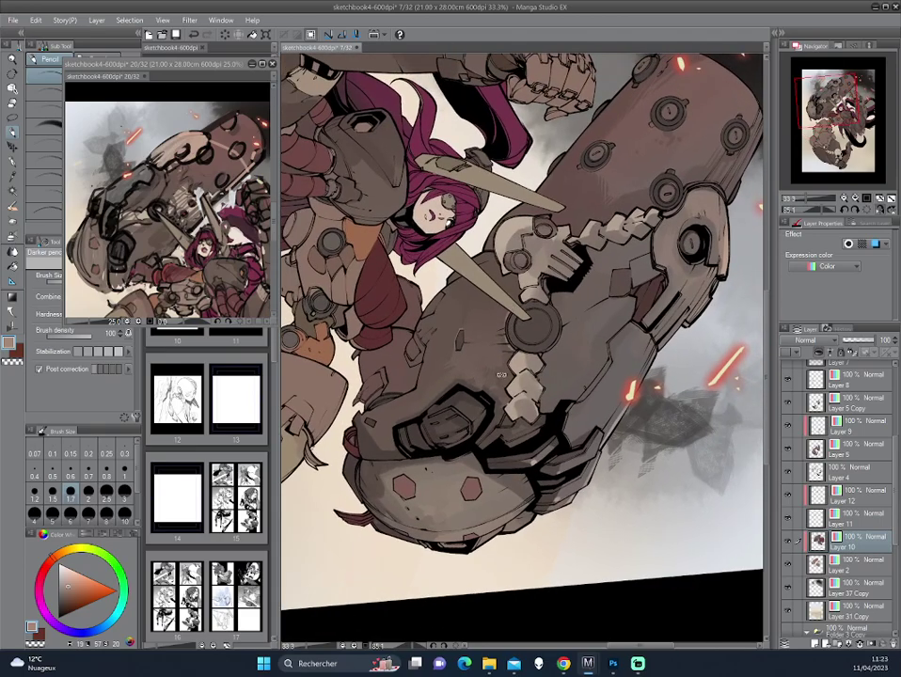
mouse_move(376, 282)
mouse_down()
mouse_move(557, 264)
mouse_move(374, 249)
mouse_move(358, 292)
mouse_up()
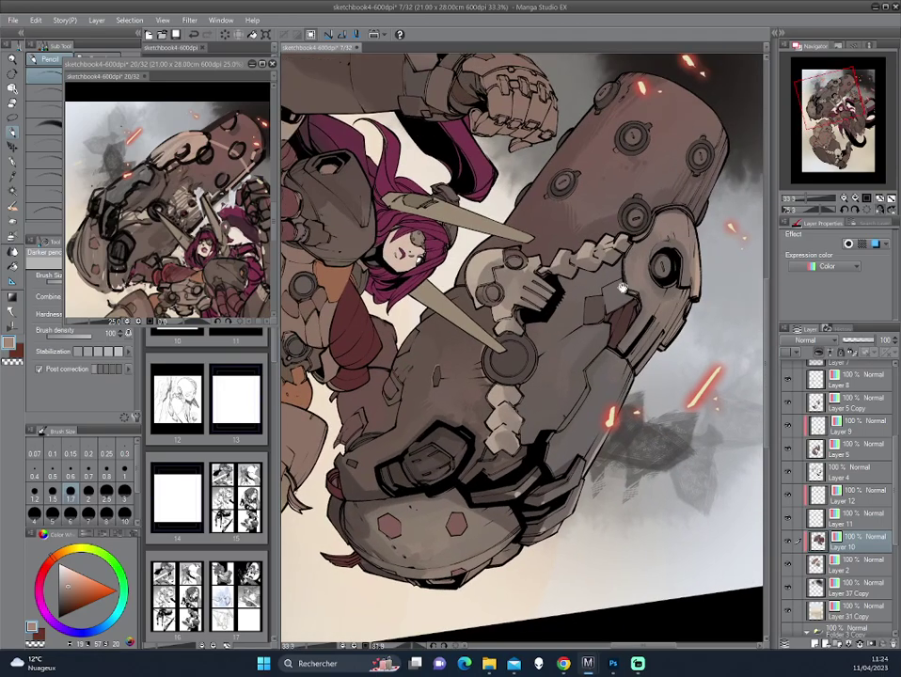
alt+click(356, 325)
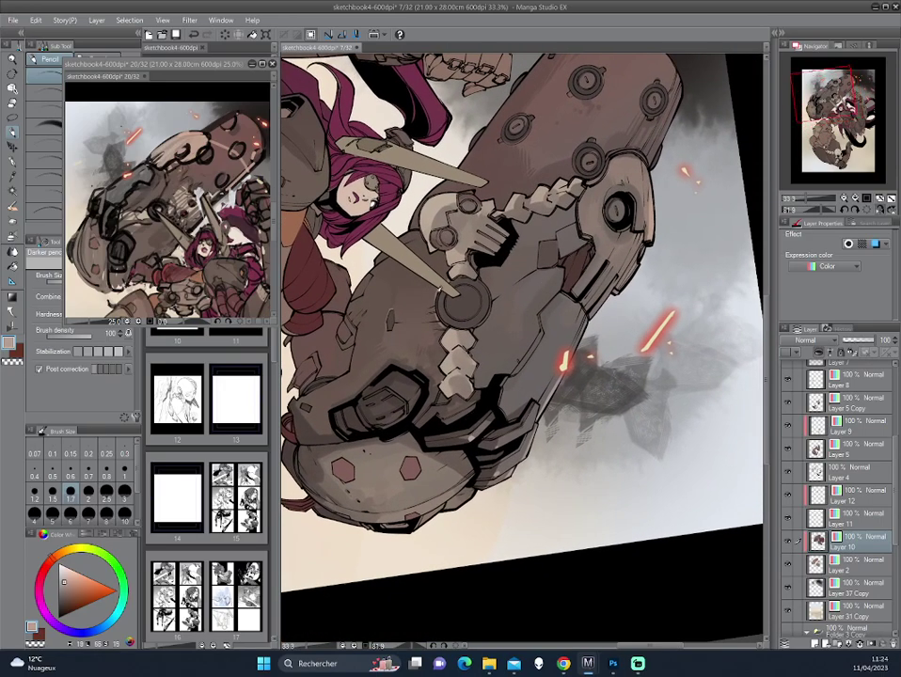
- Sample a darker brown from the artwork while rotating the canvas
mouse_move(445, 150)
mouse_down()
mouse_move(576, 406)
mouse_move(558, 356)
mouse_up()
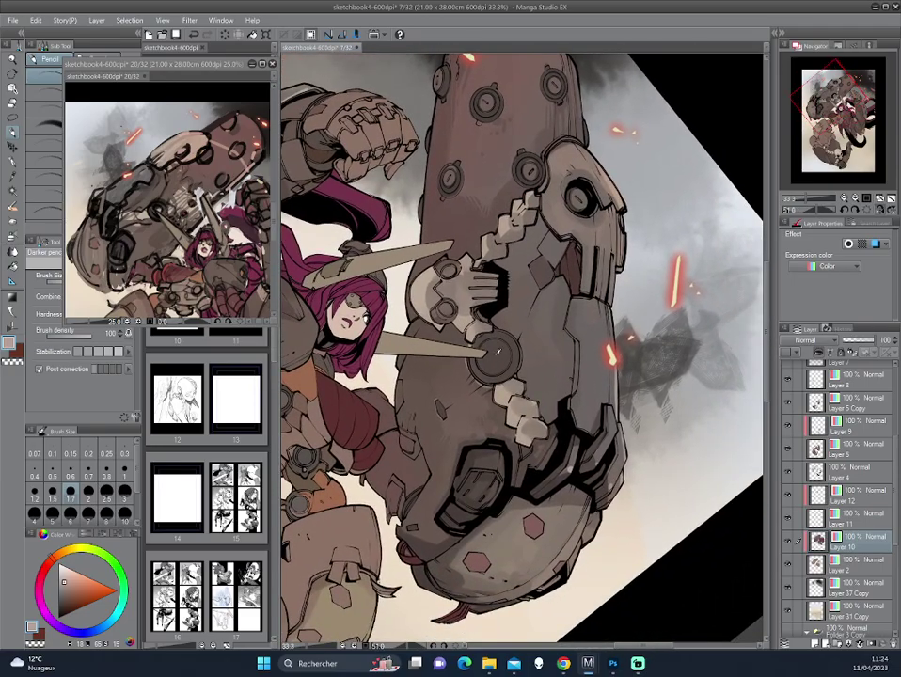
alt+click(385, 272)
mouse_move(404, 301)
mouse_down()
mouse_move(431, 267)
mouse_move(576, 358)
mouse_up()
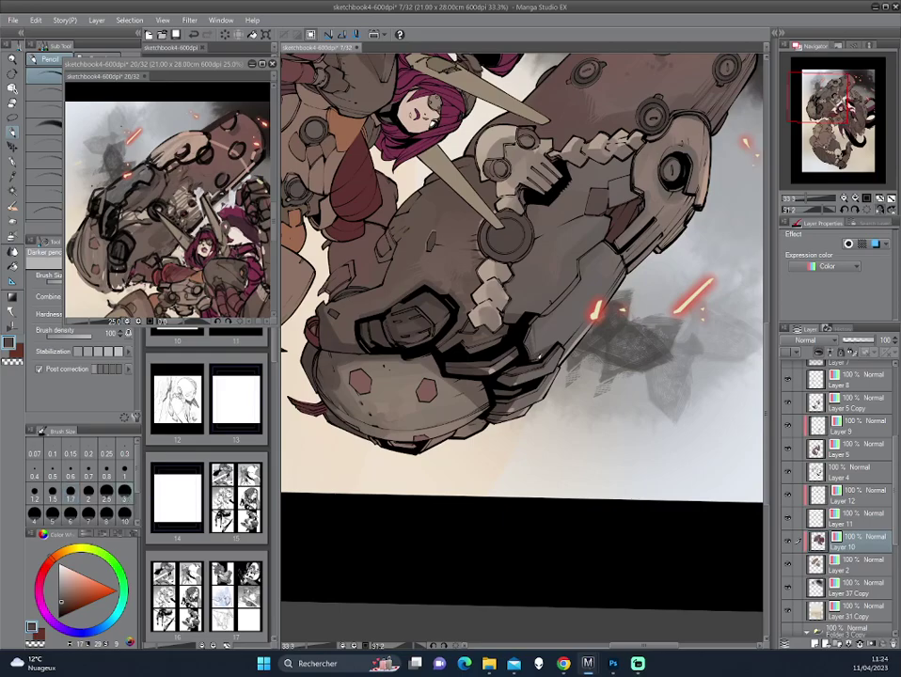
drag(400, 240, 553, 247)
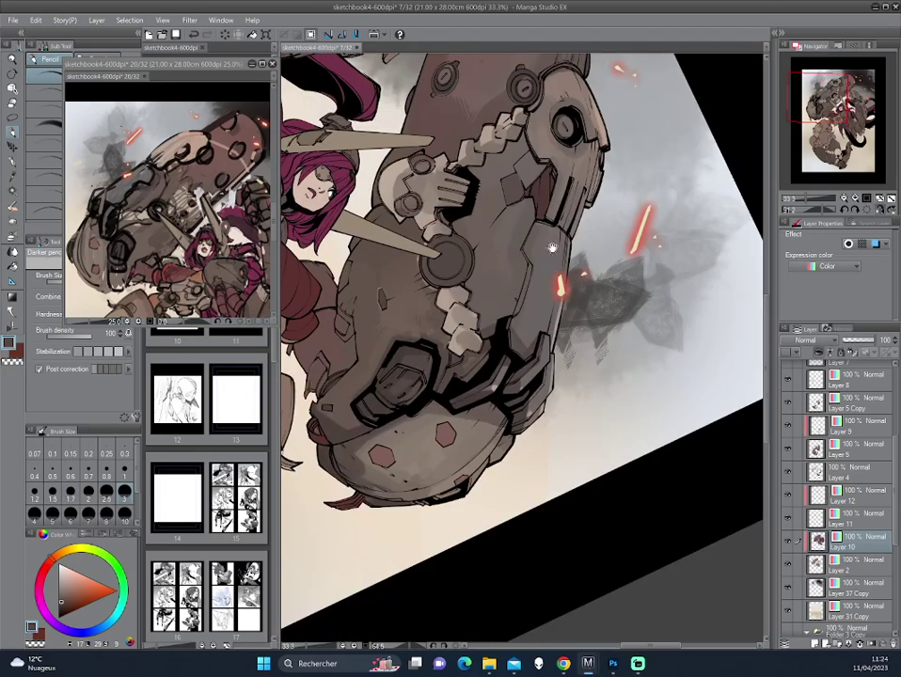
drag(402, 205, 397, 209)
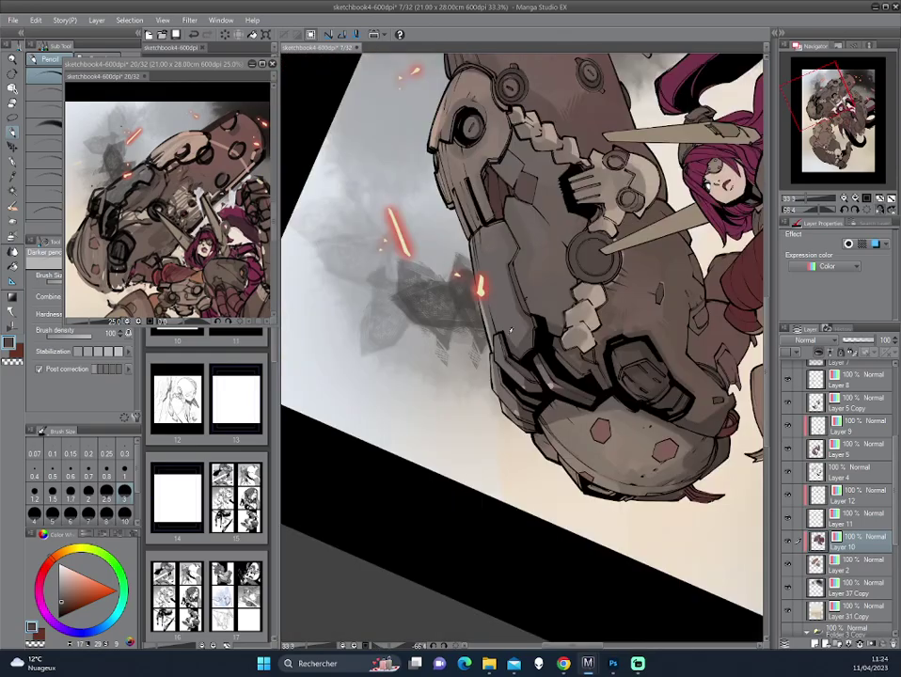
- Rock the canvas view through several angles to inspect the robot arm shading
drag(385, 241, 510, 273)
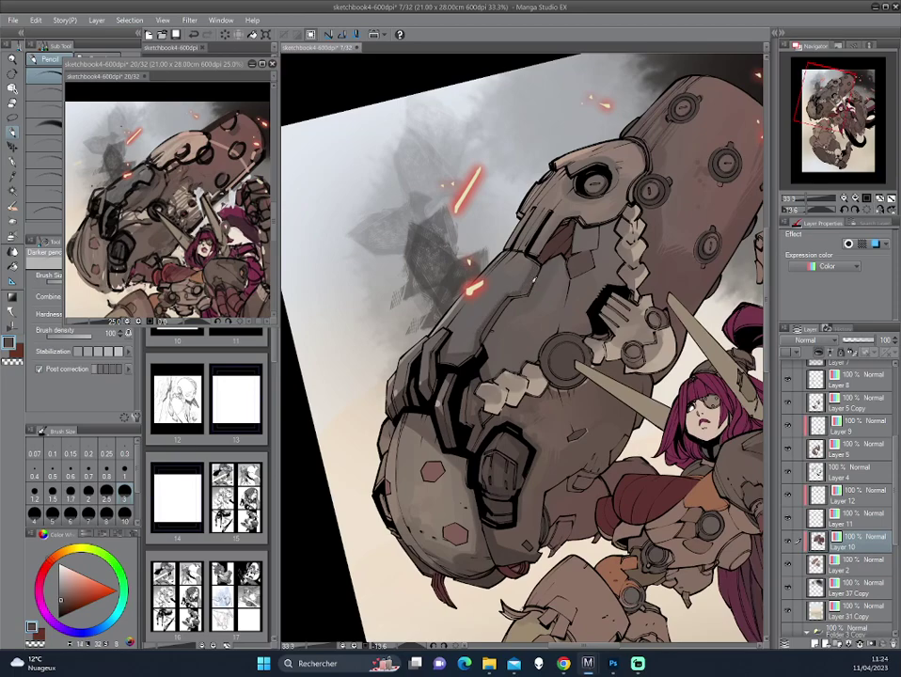
mouse_move(412, 206)
mouse_down()
mouse_move(467, 200)
mouse_move(407, 226)
mouse_up()
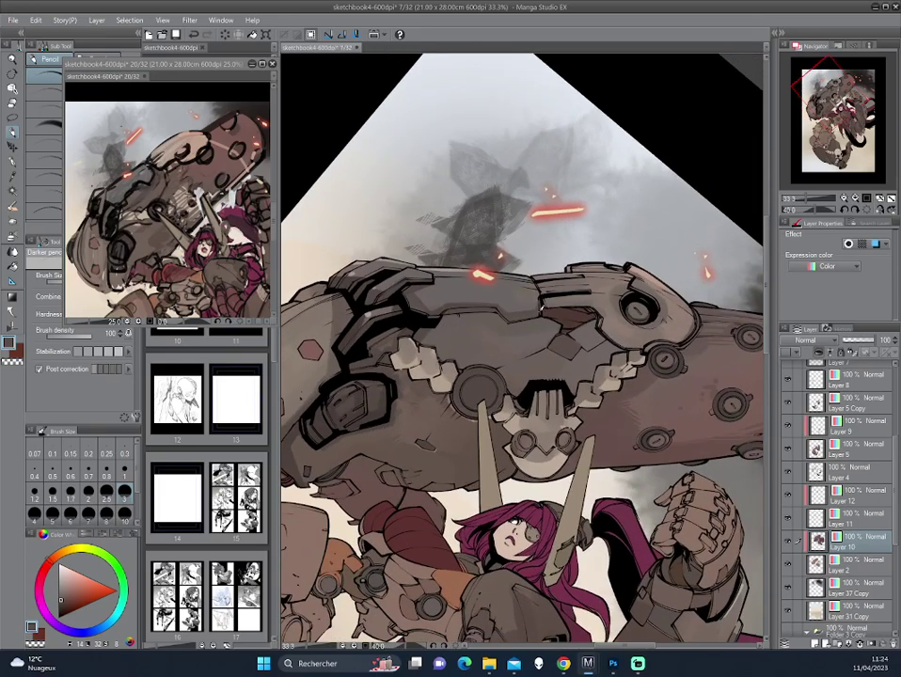
drag(405, 226, 564, 188)
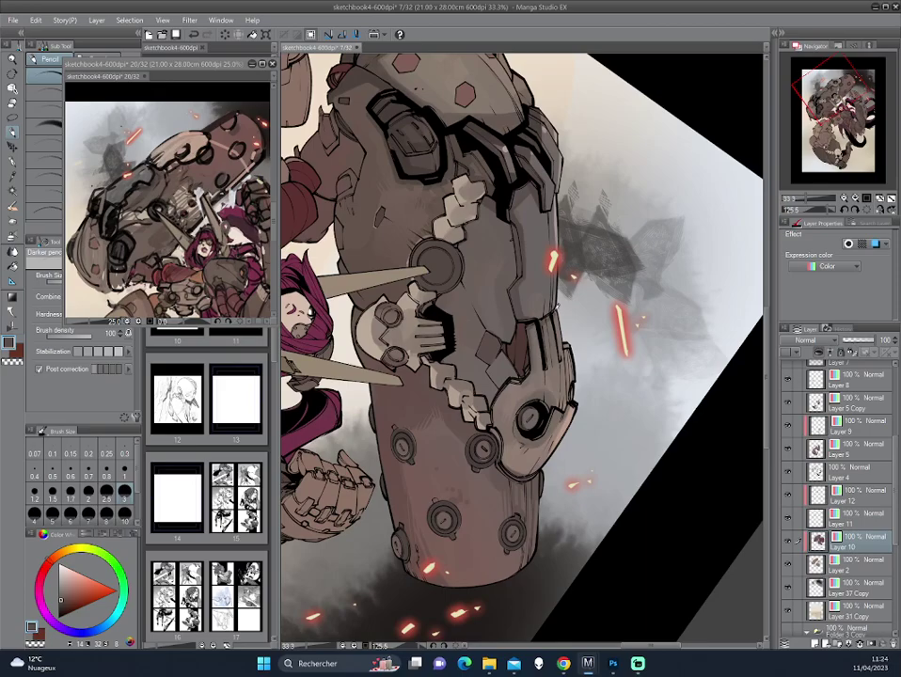
drag(417, 234, 559, 297)
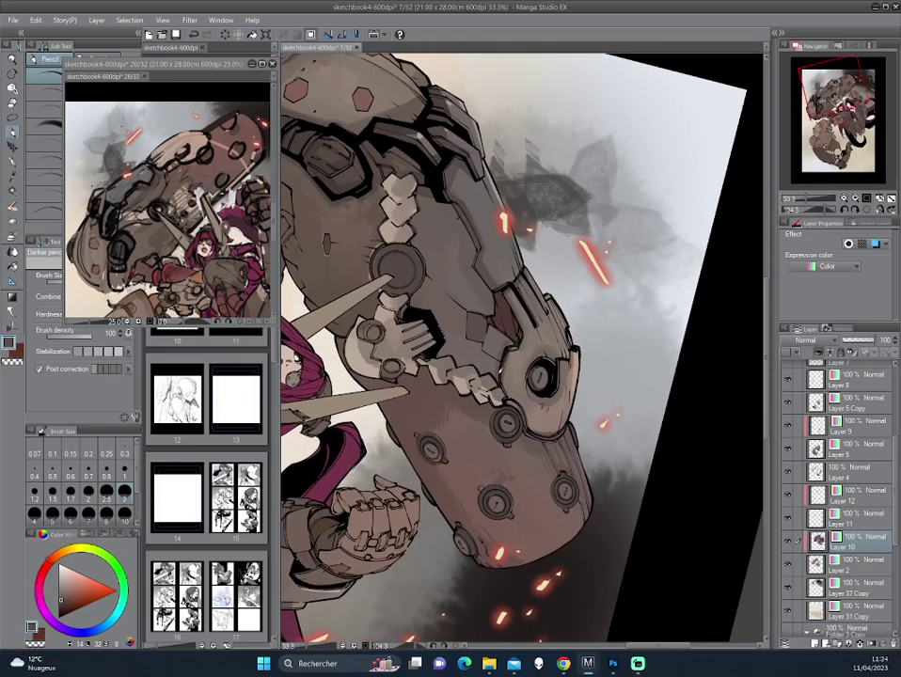
drag(385, 254, 558, 385)
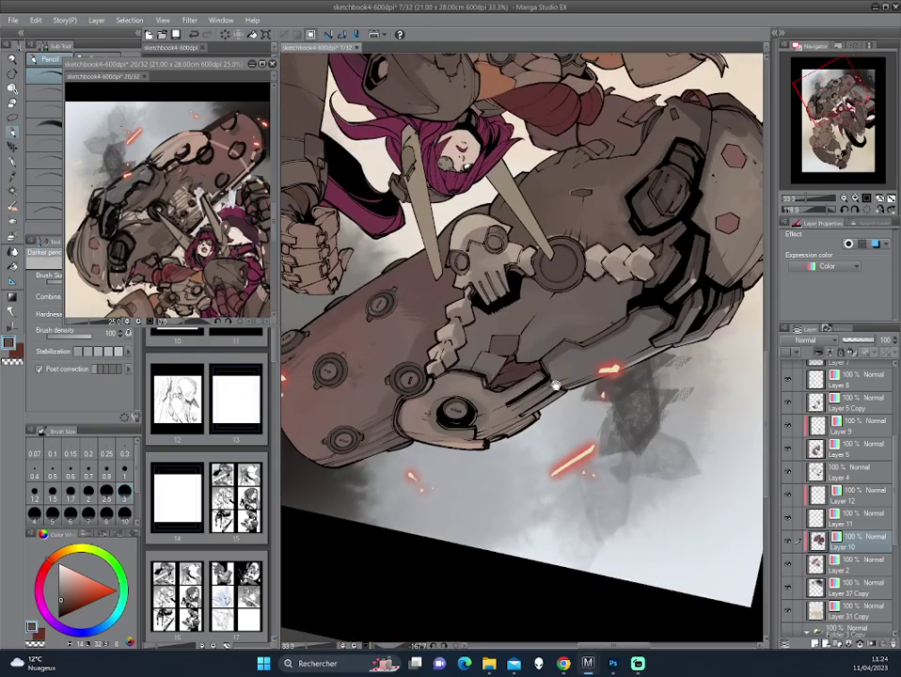
scroll(558, 385, down, 2)
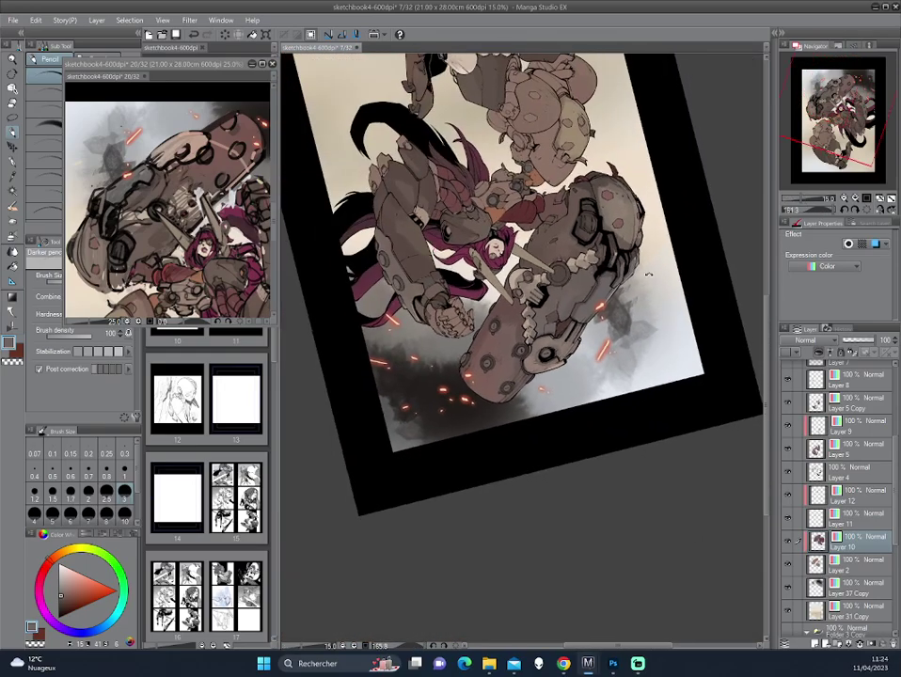
drag(587, 280, 602, 340)
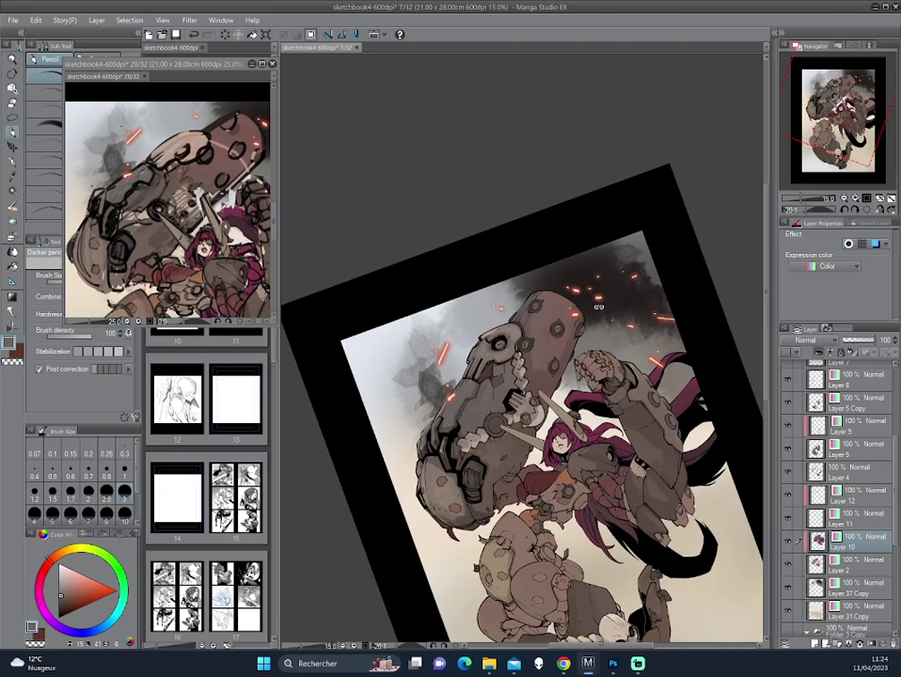
- Reset the canvas rotation to upright and scroll to frame the full page
key(ctrl+at)
scroll(603, 340, up, 1)
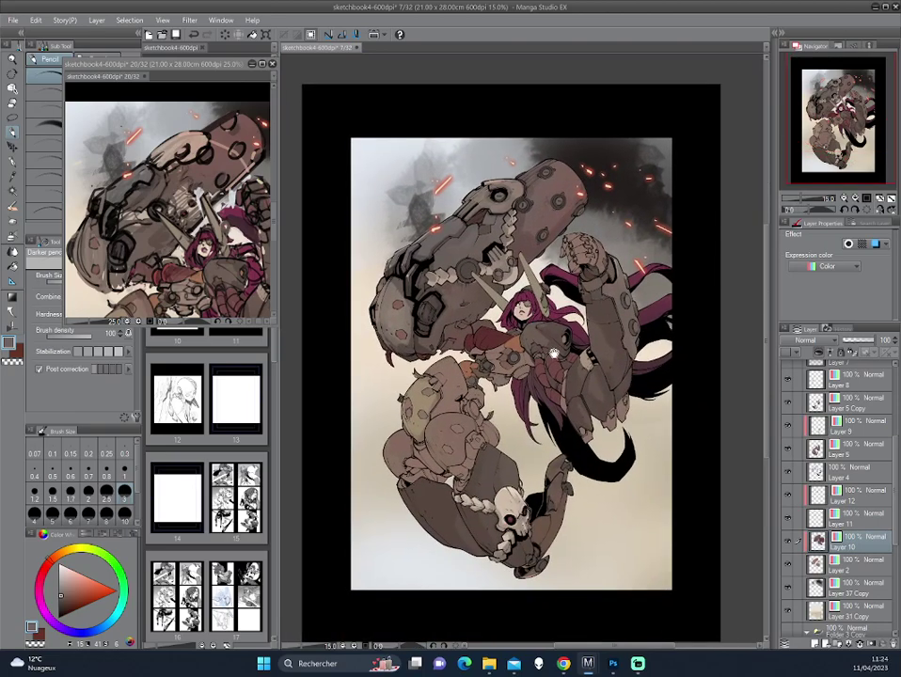
scroll(564, 366, down, 1)
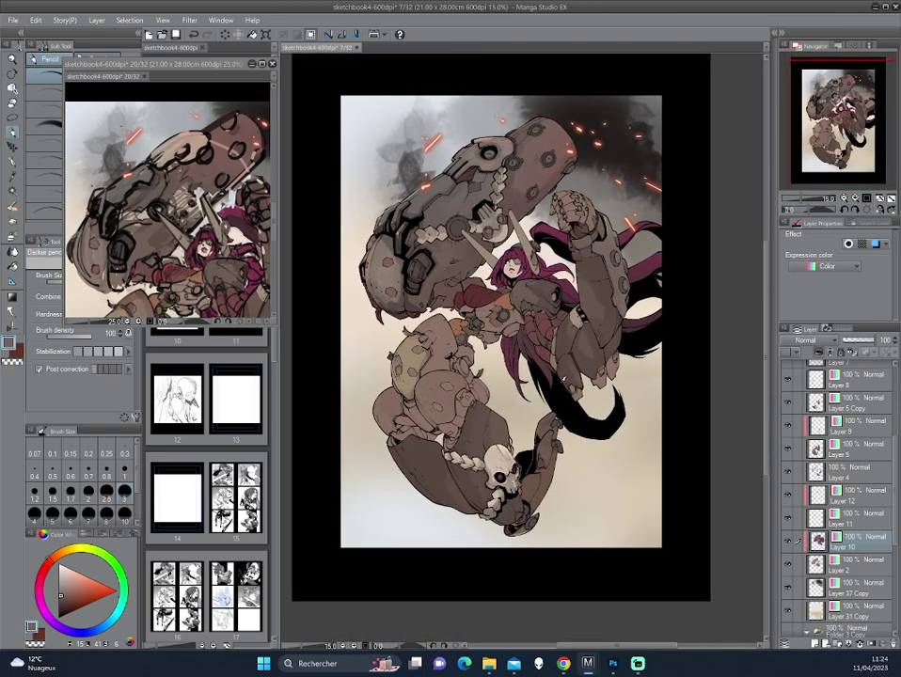